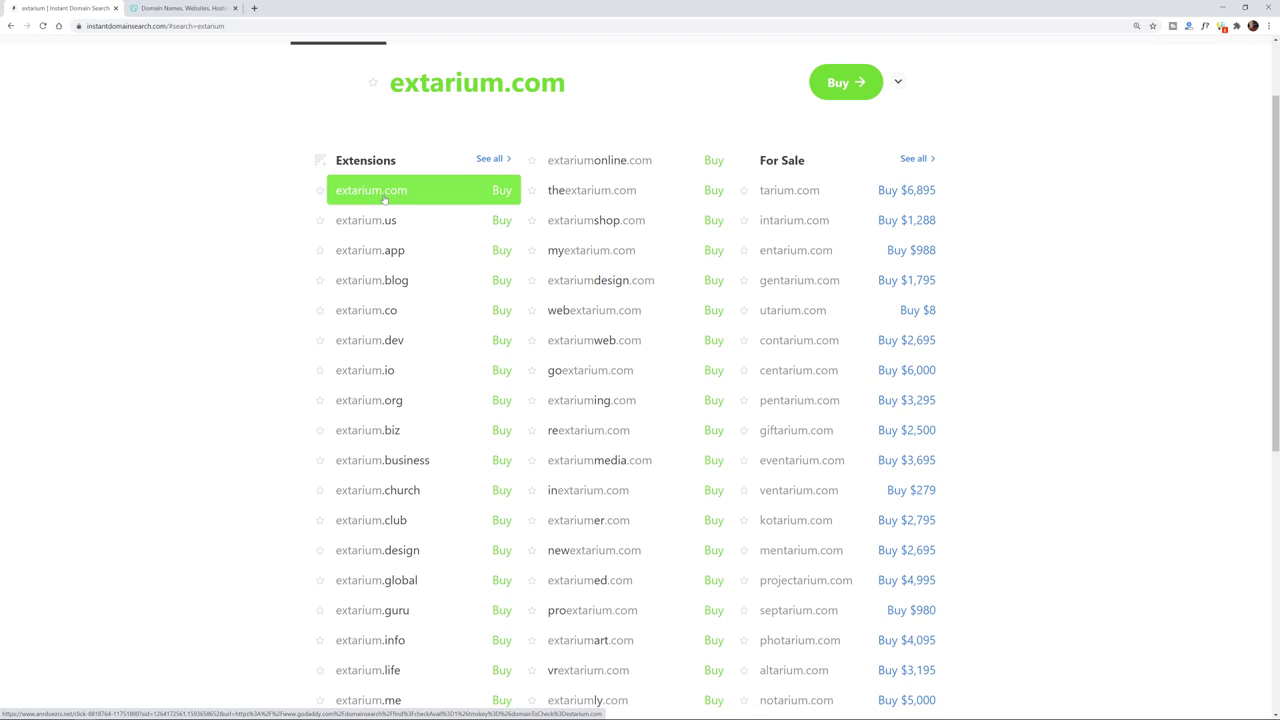
# - Return to the extarium.com availability result, then switch to the GoDaddy tab
pyautogui.scroll(1, 240, 335)
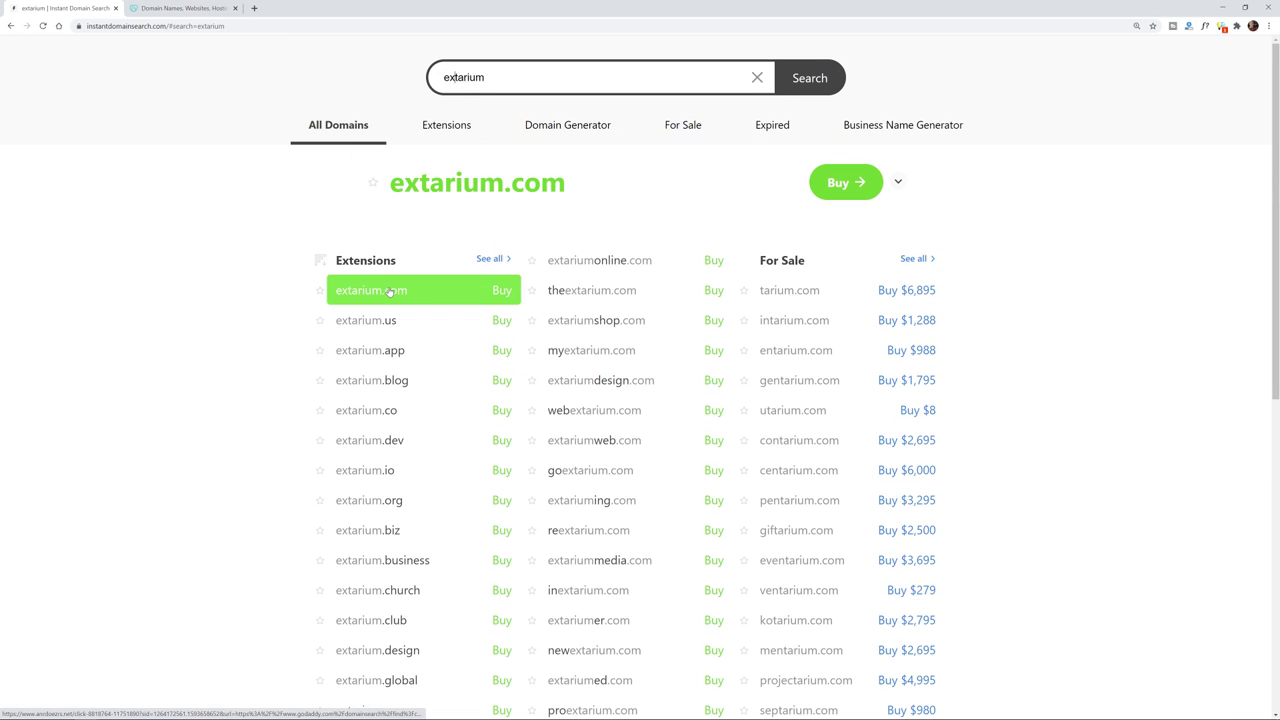
pyautogui.click(252, 26)
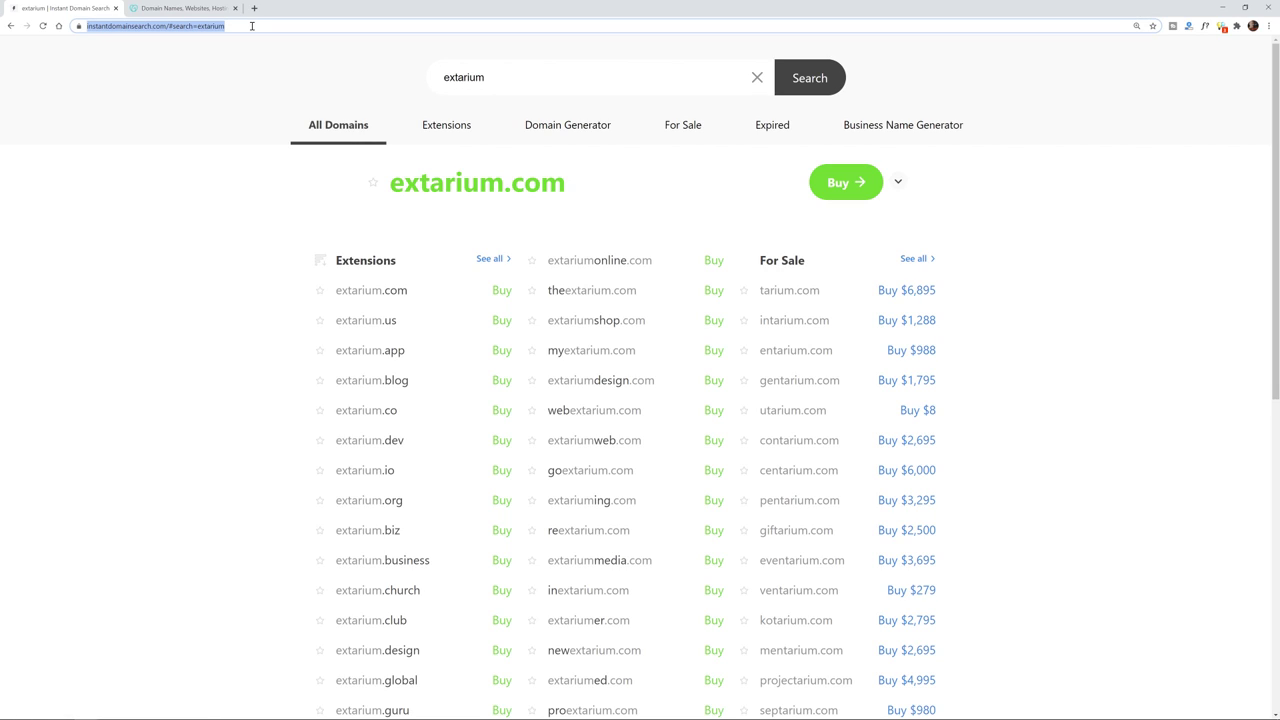
pyautogui.click(198, 12)
# - Search GoDaddy for the domain extarium.com
pyautogui.click(224, 128)
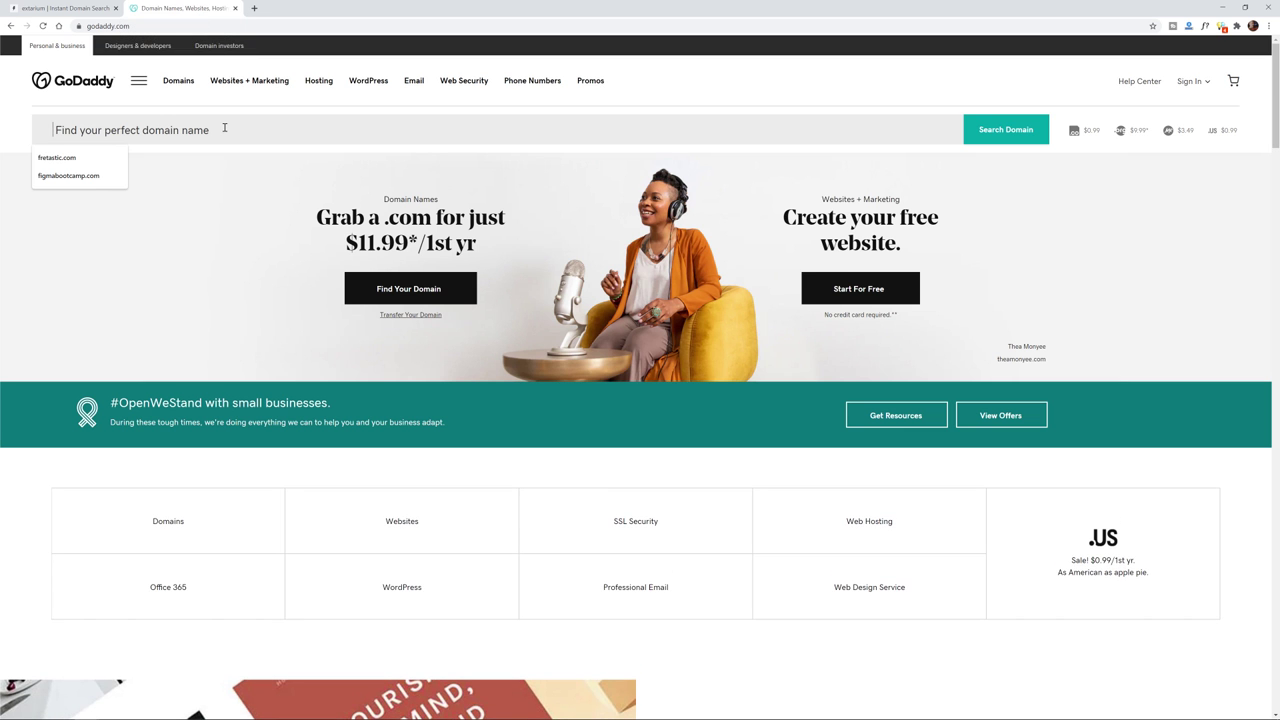
pyautogui.write('exter')
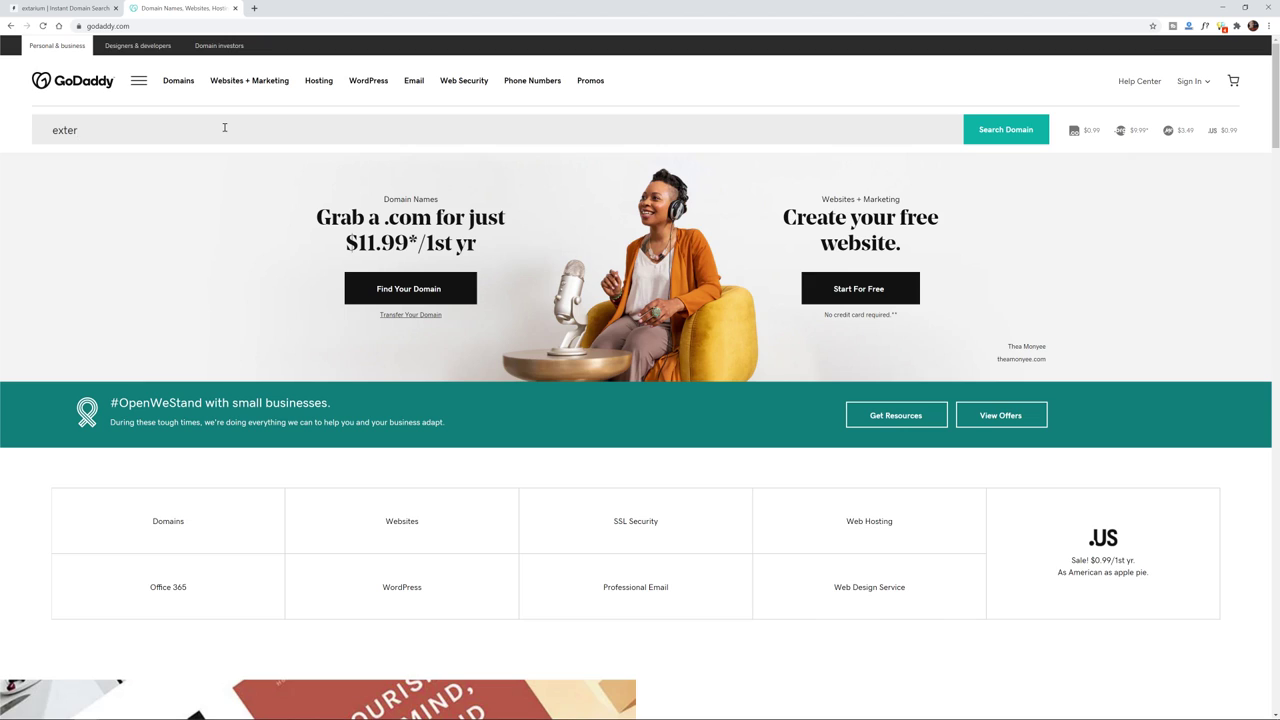
pyautogui.press('BackSpace')
pyautogui.press('BackSpace')
pyautogui.write('arium.com')
pyautogui.press('Return')
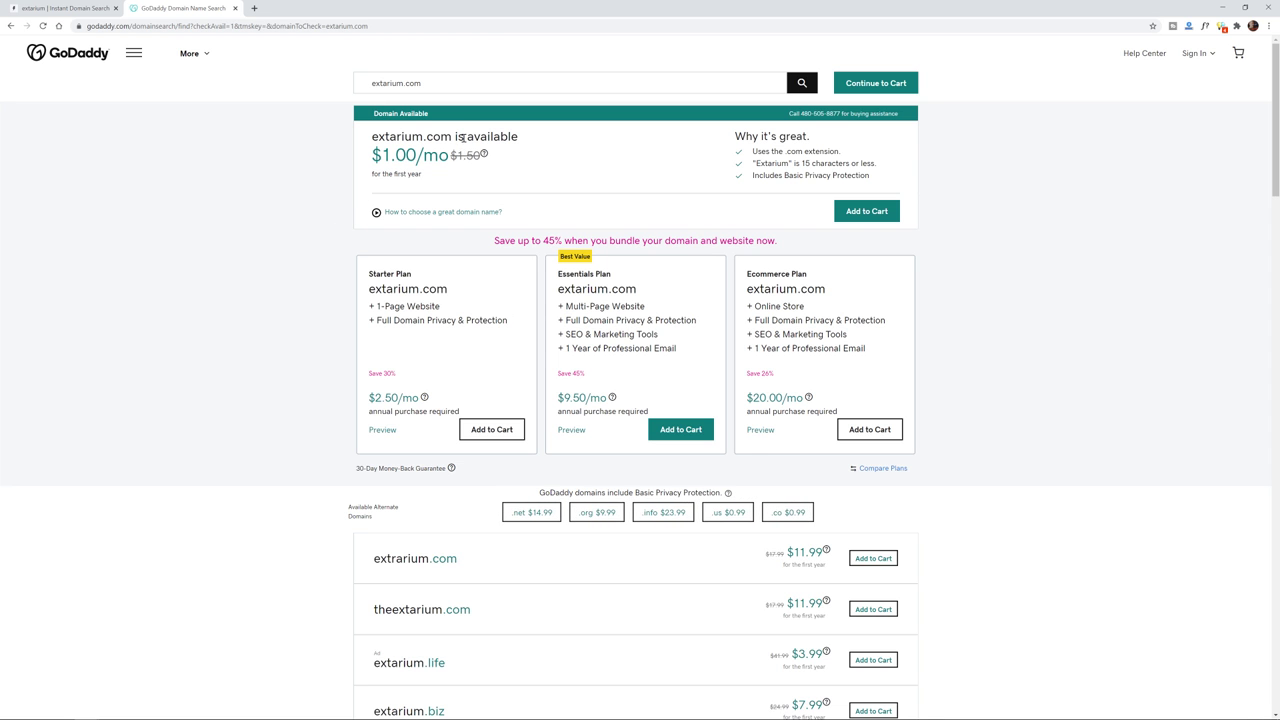
# - Check extarium.com's availability and first-year price, then add it to the cart
pyautogui.moveTo(459, 136); pyautogui.dragTo(470, 180)
pyautogui.click(458, 134)
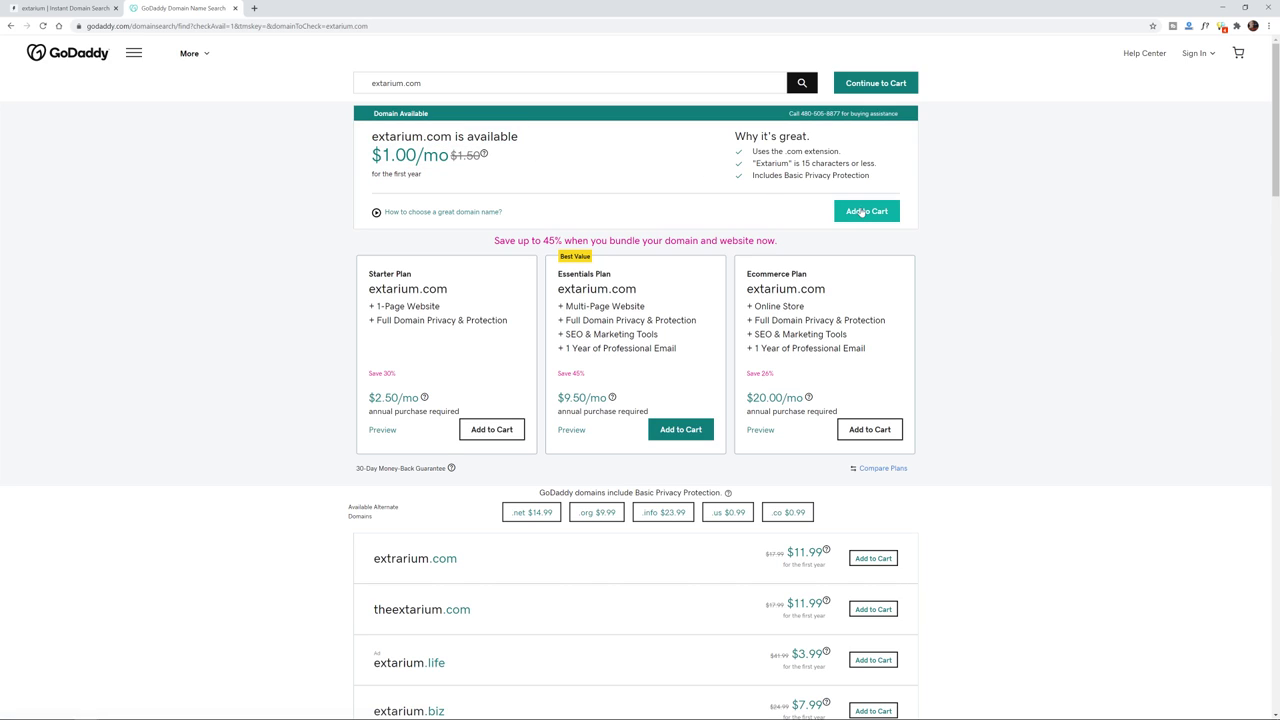
pyautogui.click(861, 212)
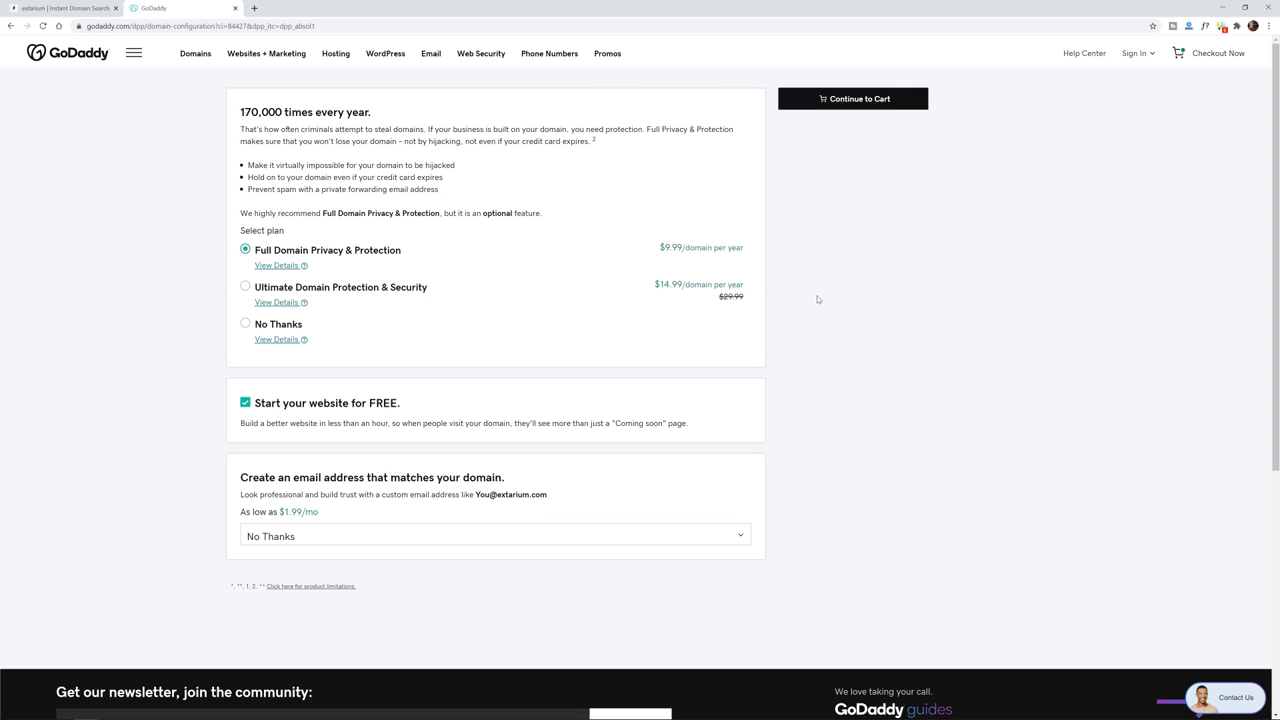
# - In a new tab, load the whois.sc record for an existing personal domain
pyautogui.hotkey('ctrl', 't')
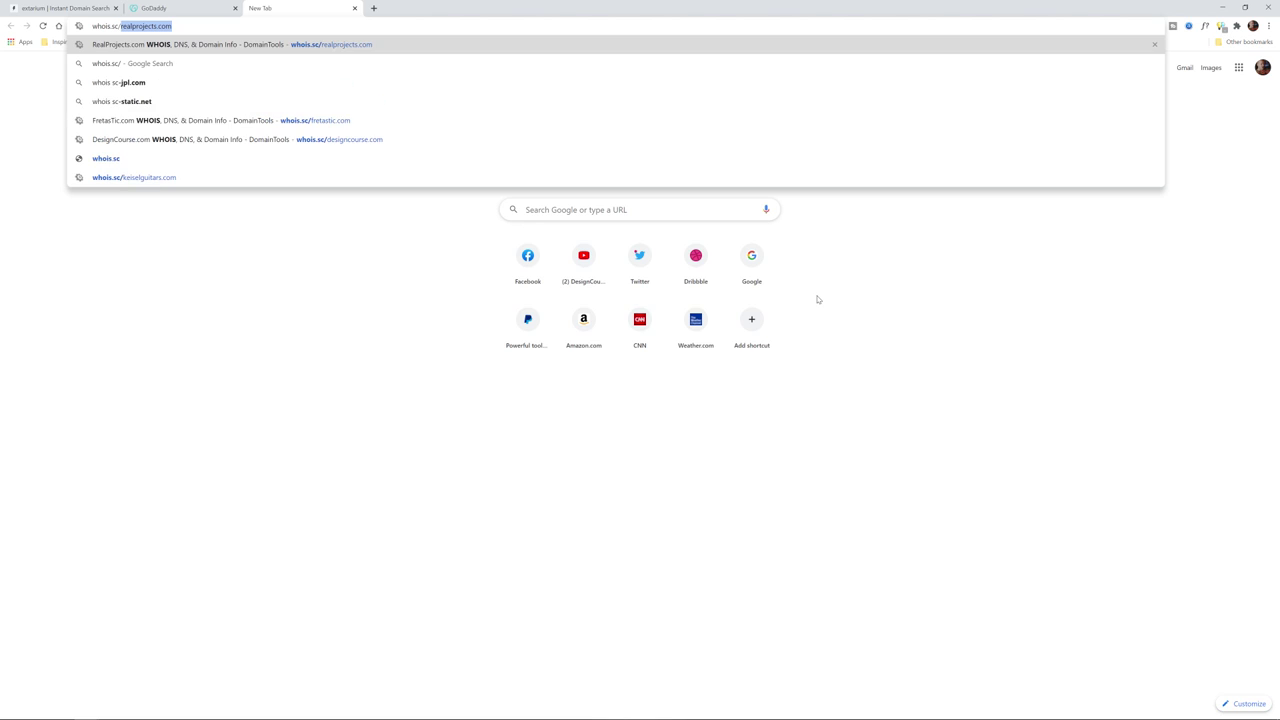
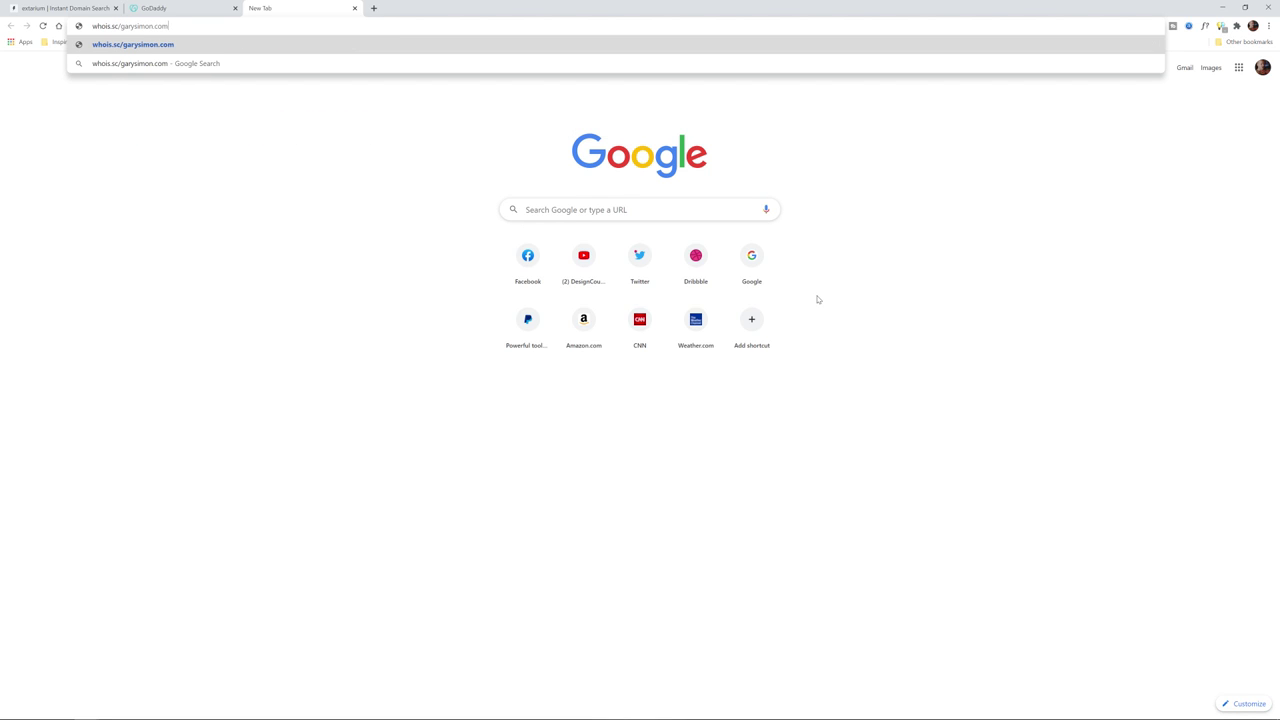
pyautogui.press('Return')
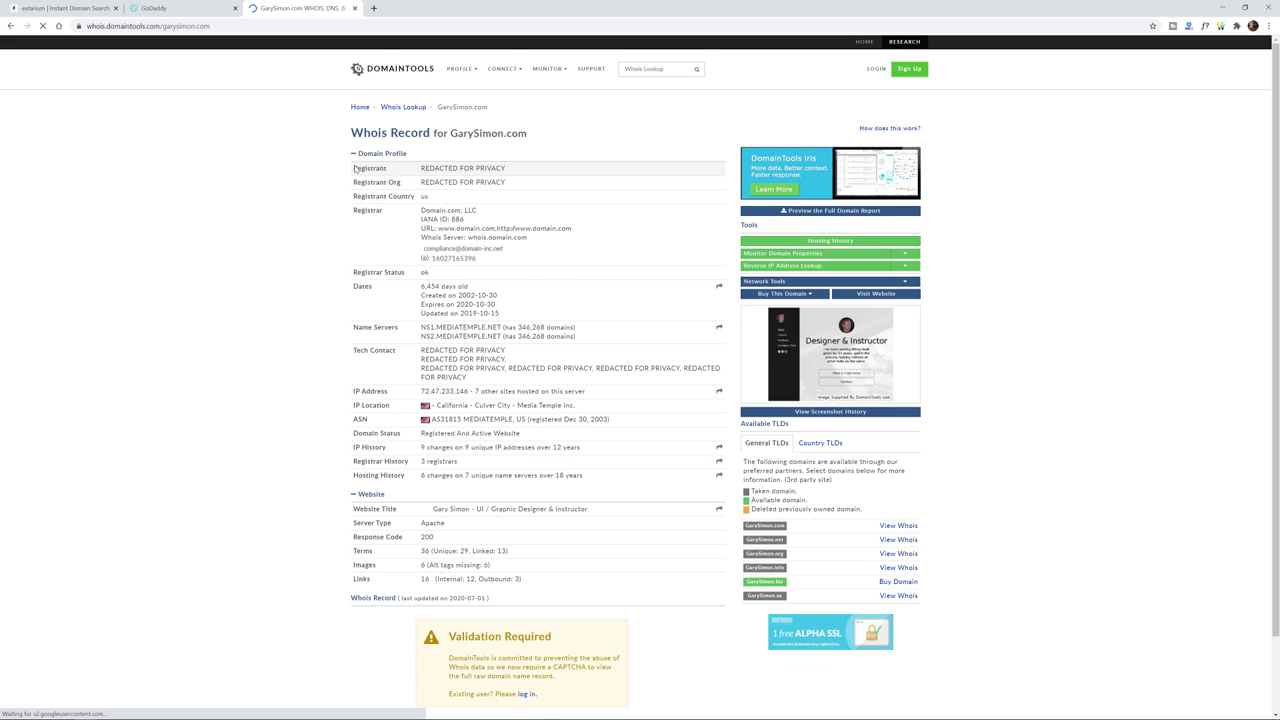
# - Highlight the redacted registrant entry and registrar details, then go back to GoDaddy
pyautogui.moveTo(355, 169); pyautogui.dragTo(532, 168)
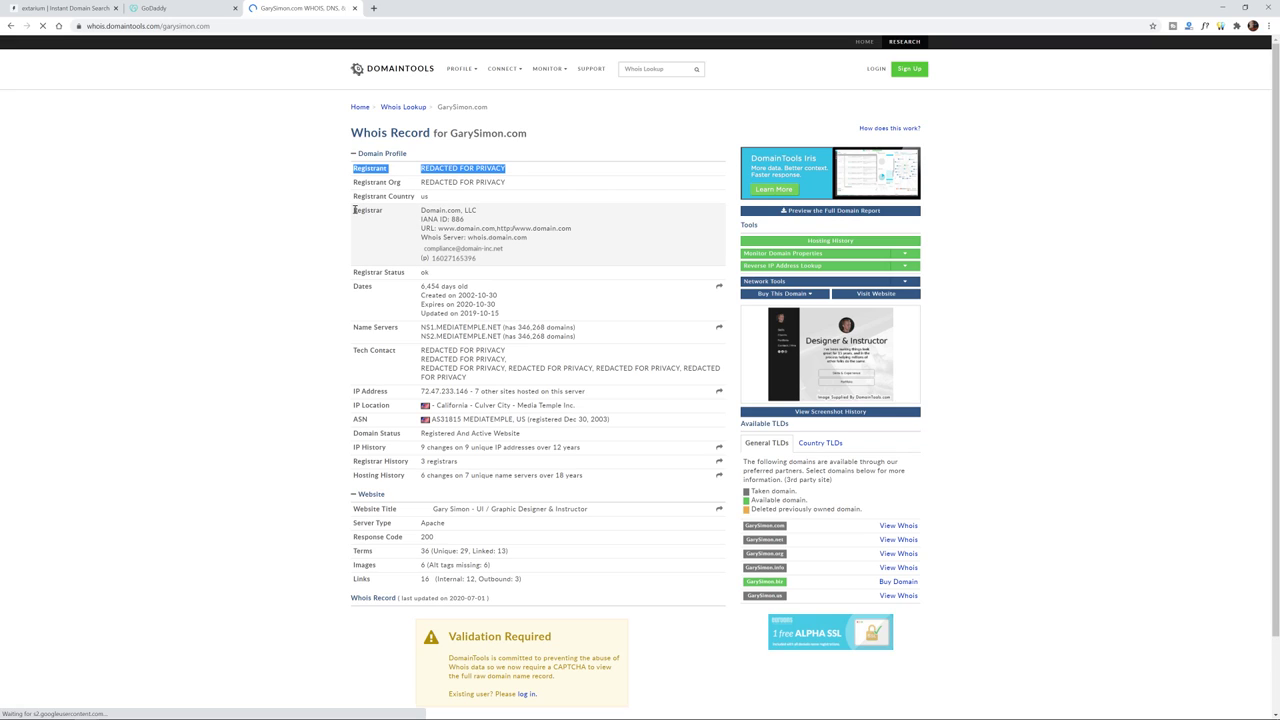
pyautogui.moveTo(355, 210); pyautogui.dragTo(576, 259)
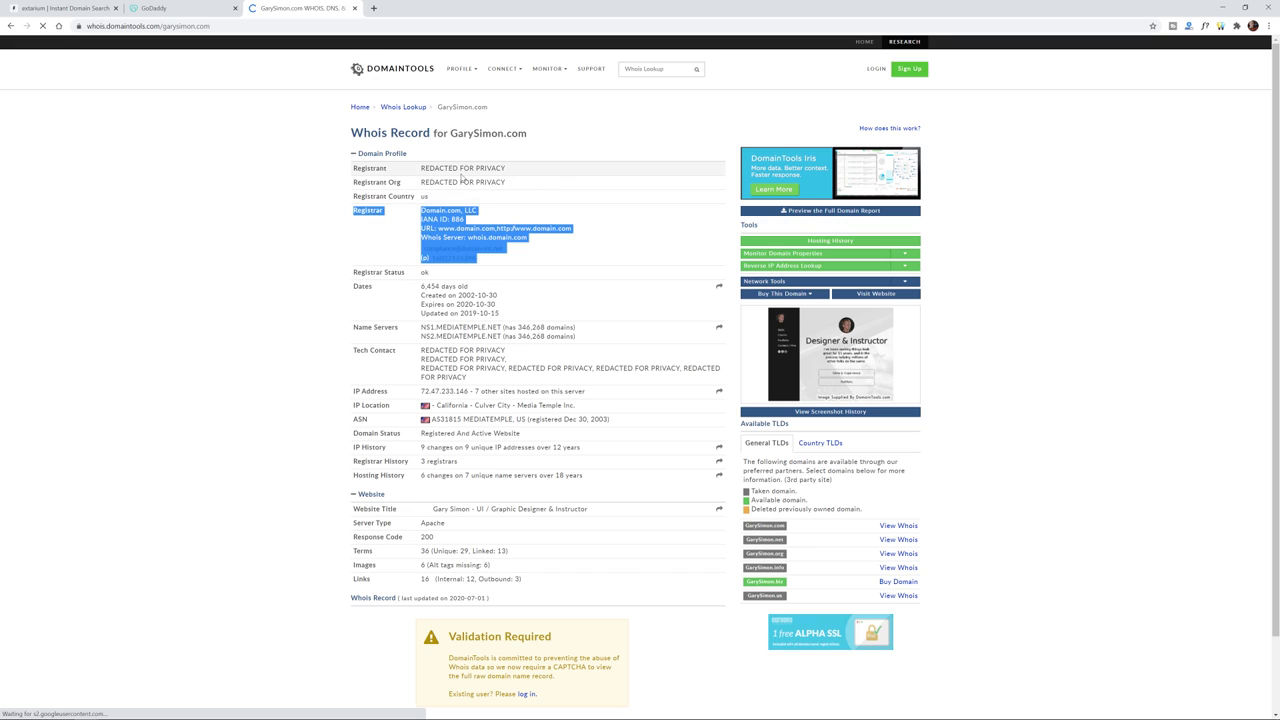
pyautogui.moveTo(459, 169); pyautogui.dragTo(462, 171)
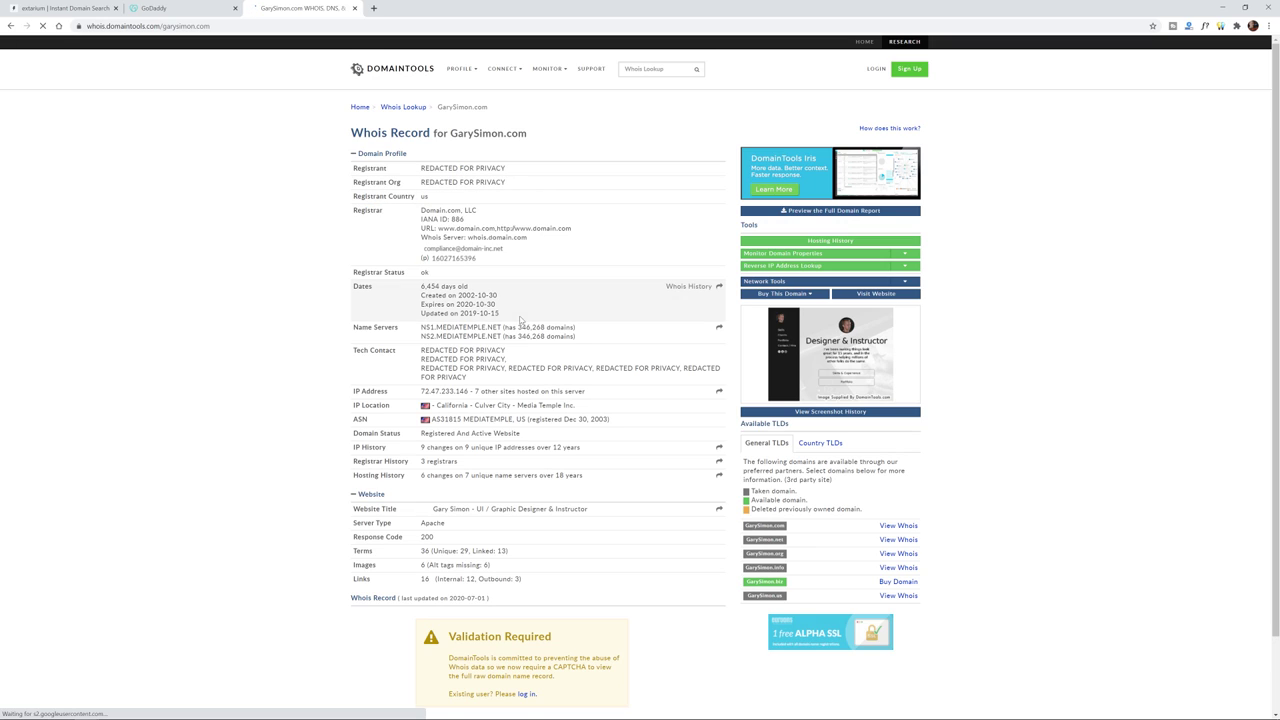
pyautogui.scroll(-1, 456, 320)
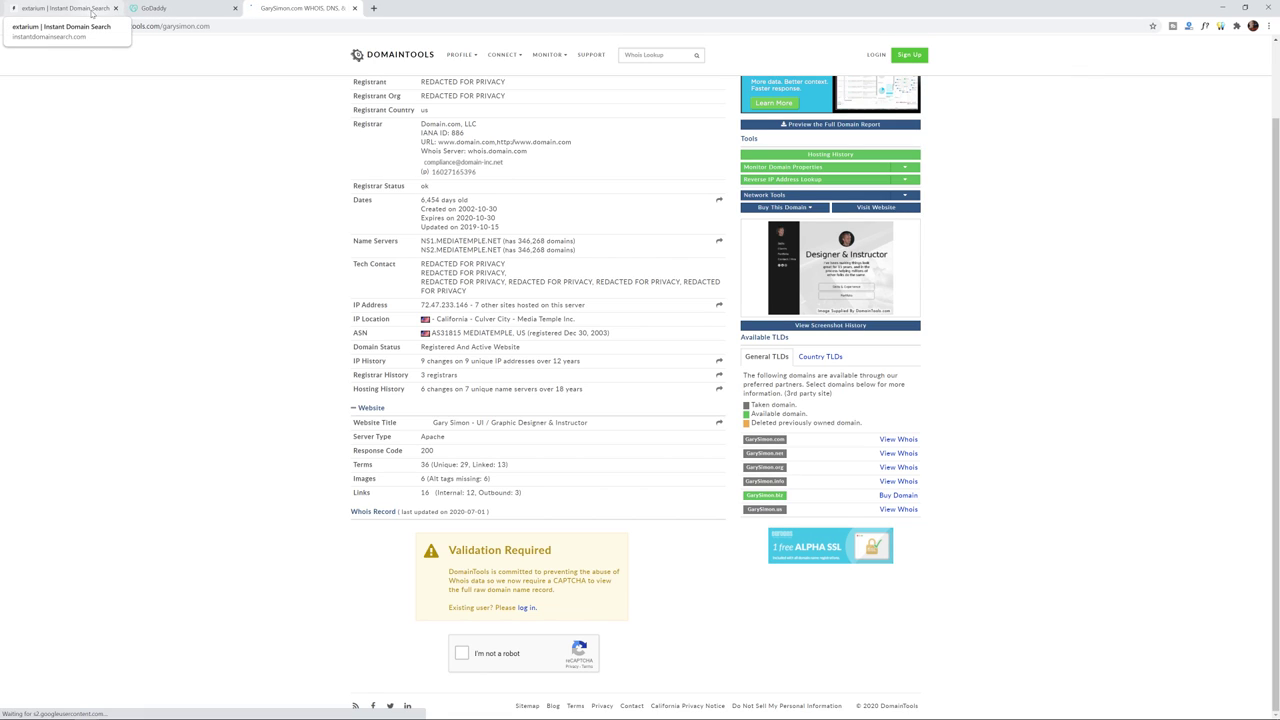
pyautogui.click(165, 8)
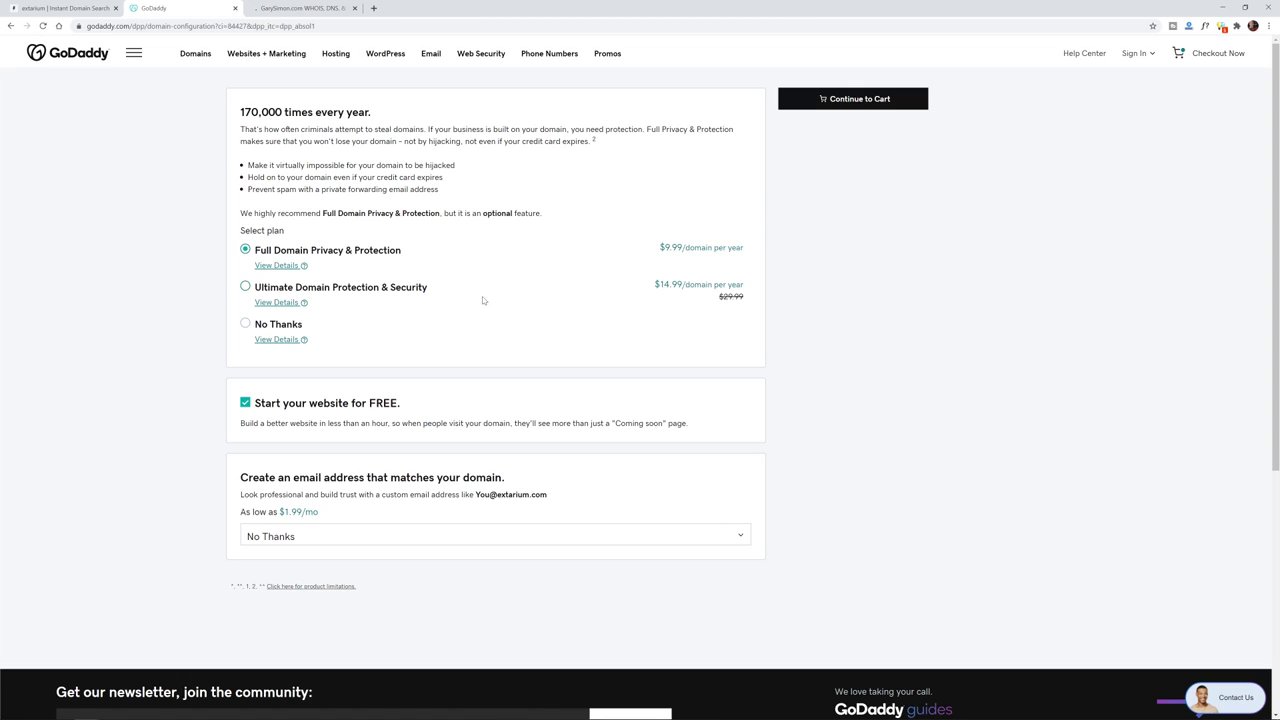
# - Choose No Thanks for domain privacy protection and untick the free website offer
pyautogui.click(278, 330)
pyautogui.scroll(-3, 668, 402)
pyautogui.scroll(2, 400, 332)
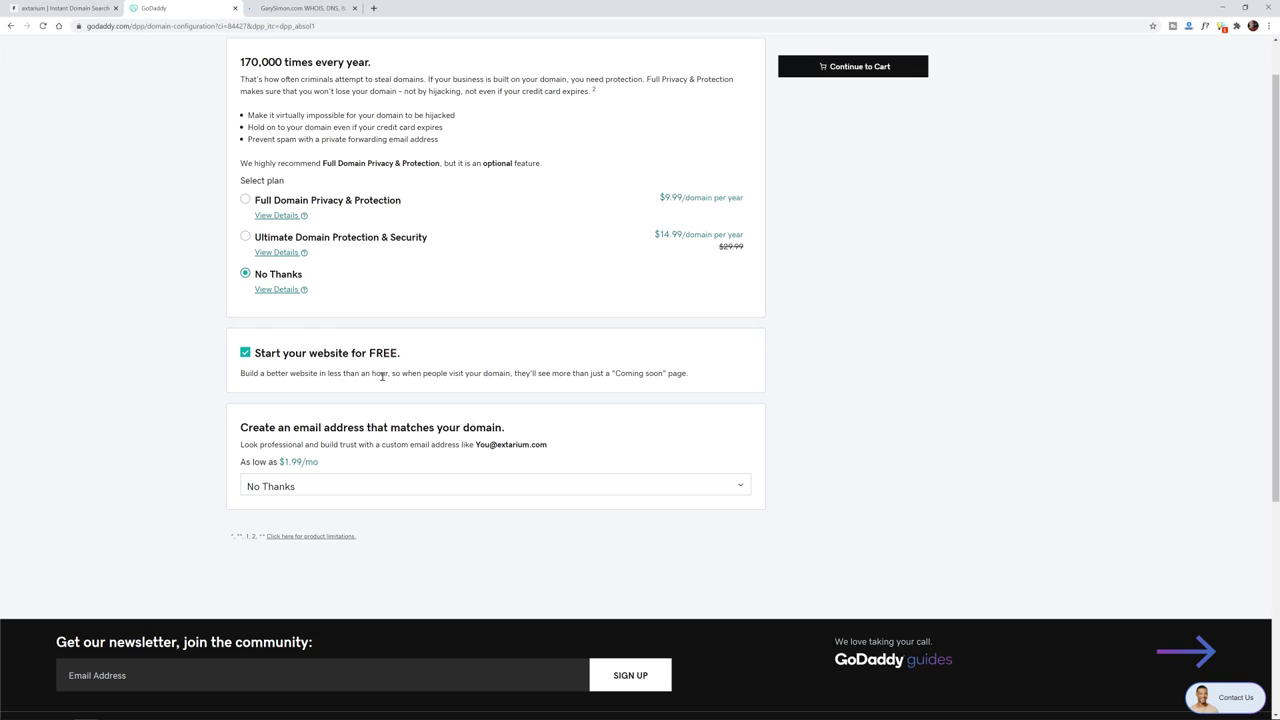
pyautogui.click(277, 358)
pyautogui.moveTo(514, 373); pyautogui.dragTo(242, 375)
pyautogui.click(690, 376)
pyautogui.click(242, 375)
pyautogui.scroll(-2, 860, 503)
pyautogui.scroll(3, 882, 403)
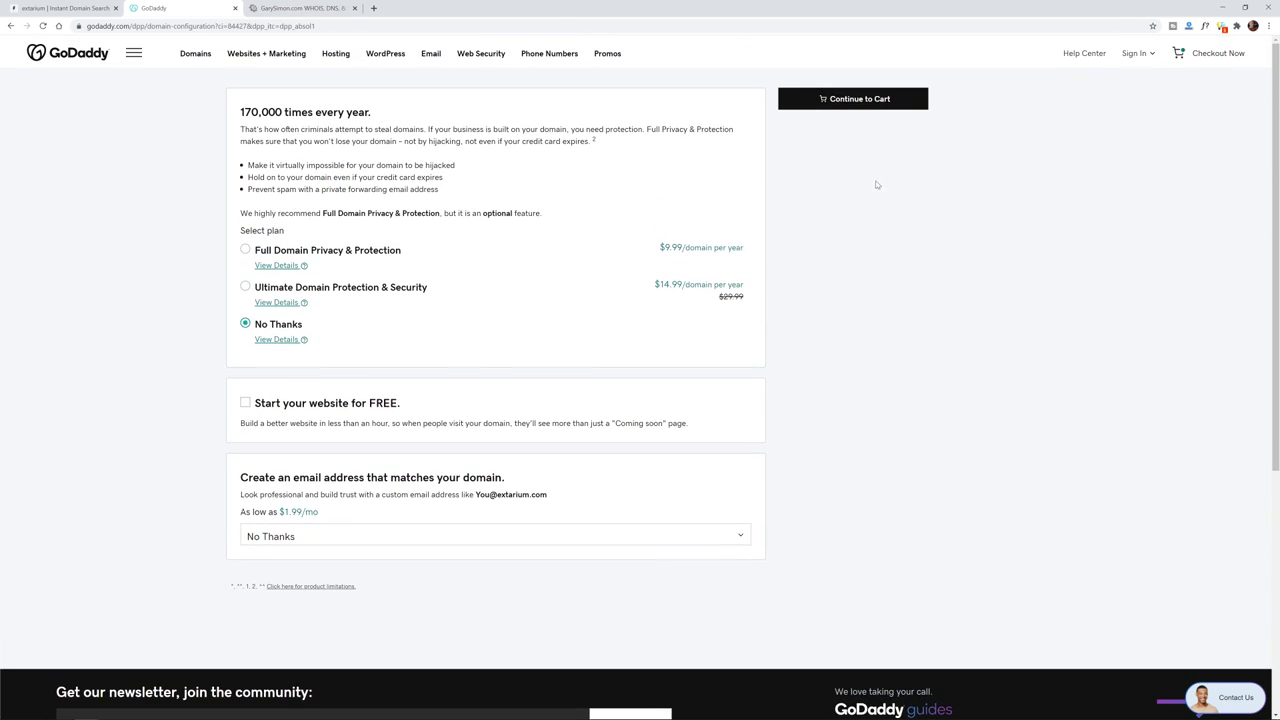
# - In the cart, change the extarium.com registration term to 1 Year
pyautogui.click(840, 102)
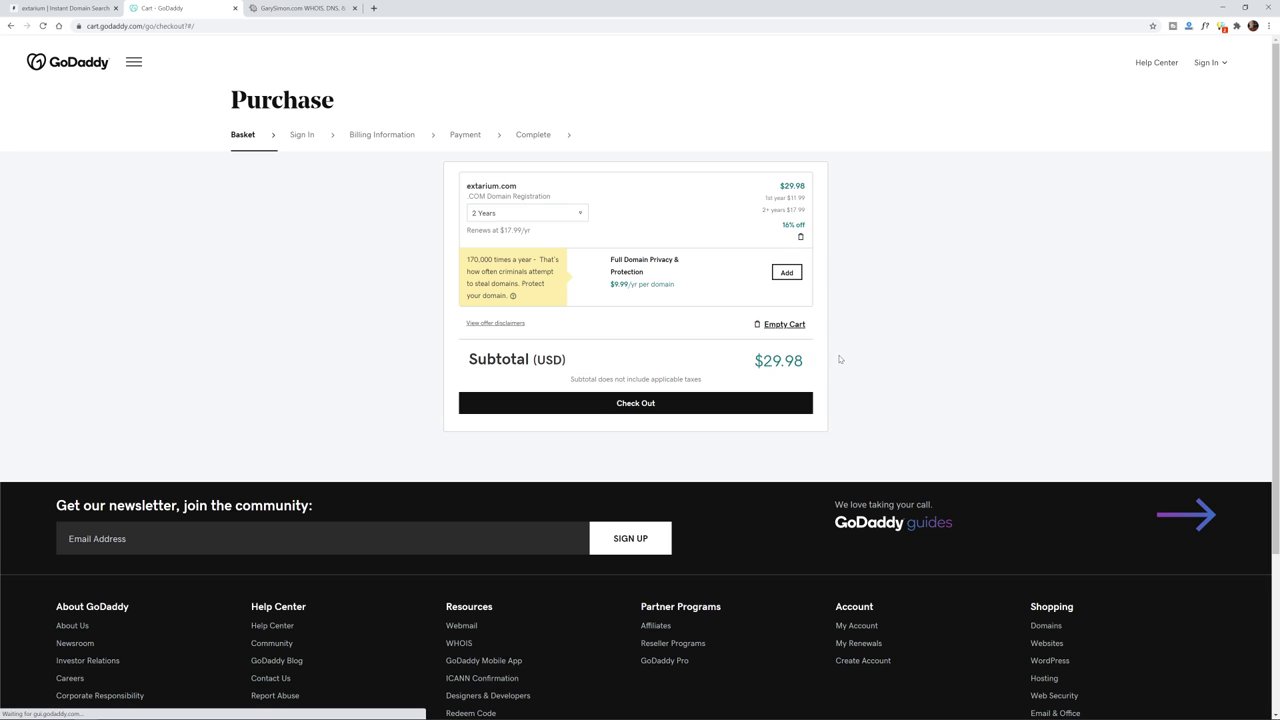
pyautogui.click(565, 213)
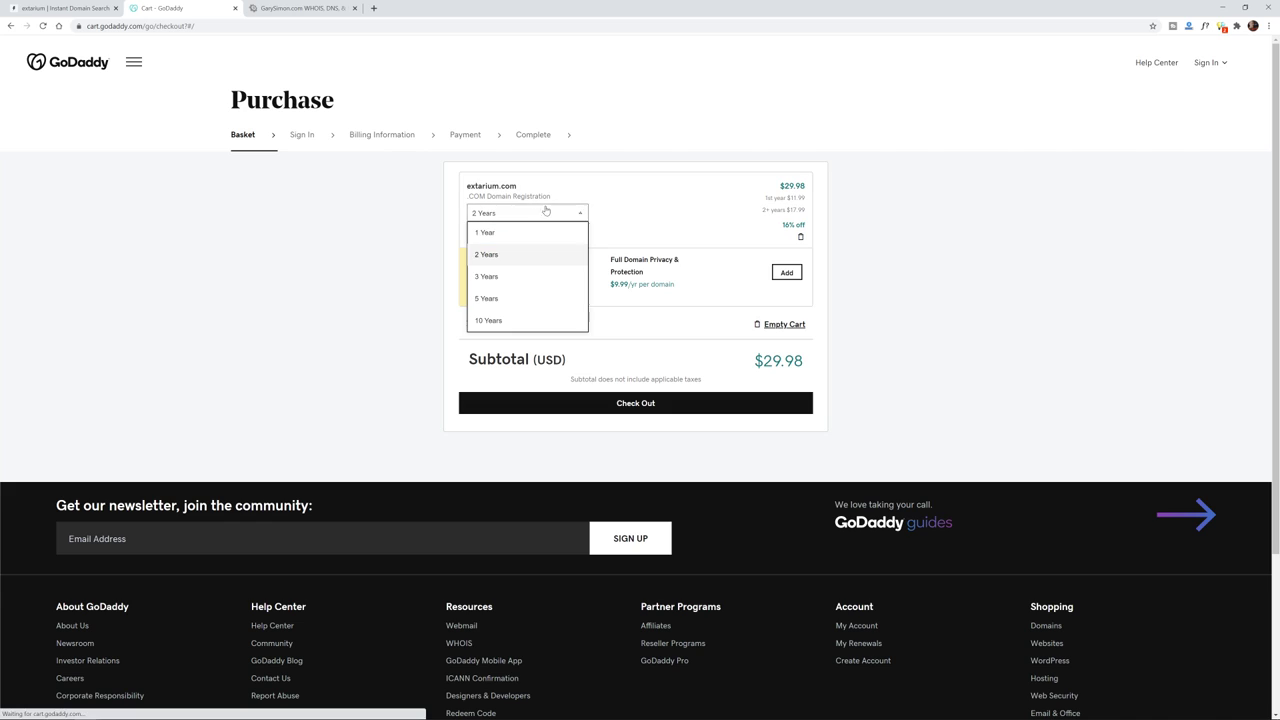
pyautogui.click(525, 232)
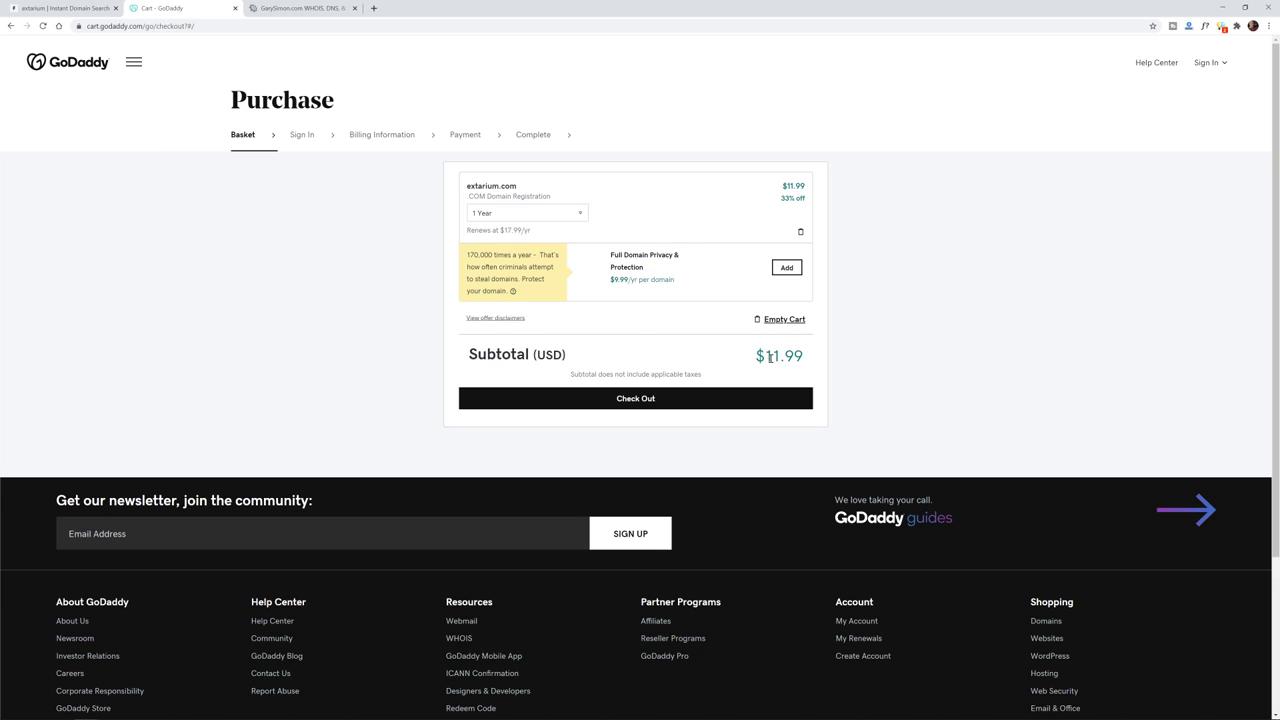
# - Confirm the $11.99 subtotal for extarium.com and check out
pyautogui.moveTo(758, 357); pyautogui.dragTo(816, 355)
pyautogui.click(752, 365)
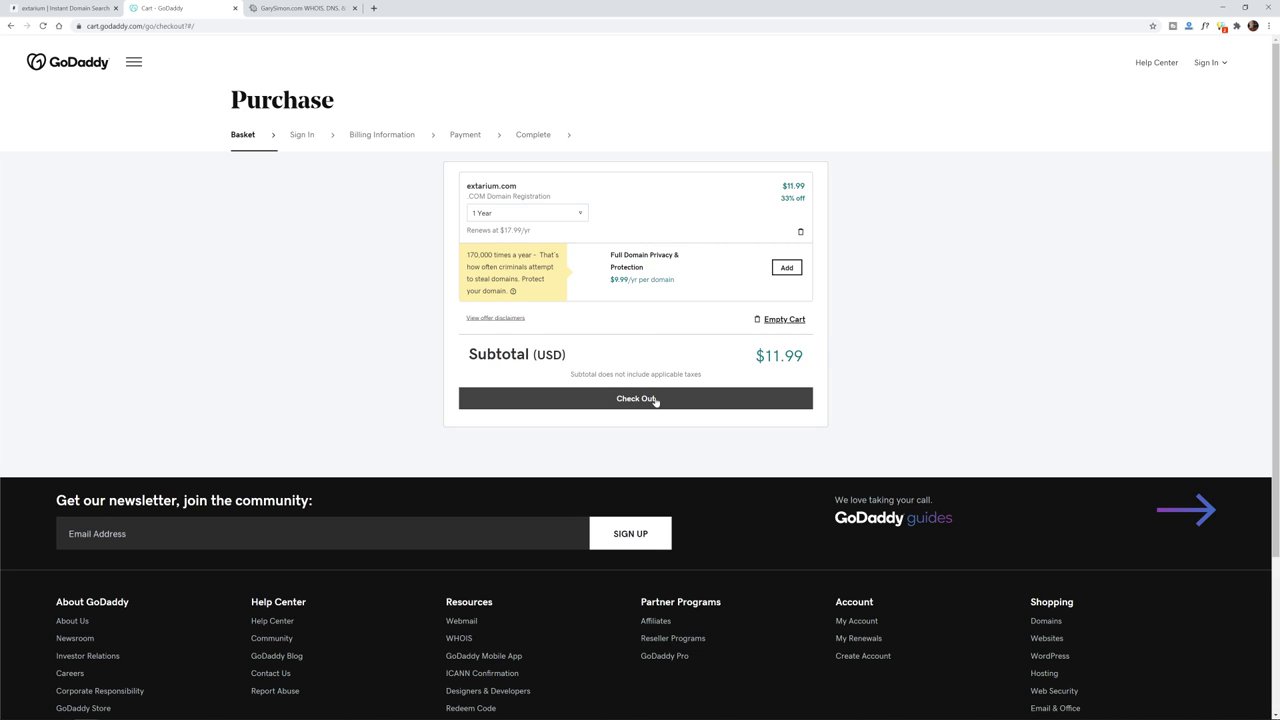
pyautogui.doubleClick(477, 186)
pyautogui.click(448, 198)
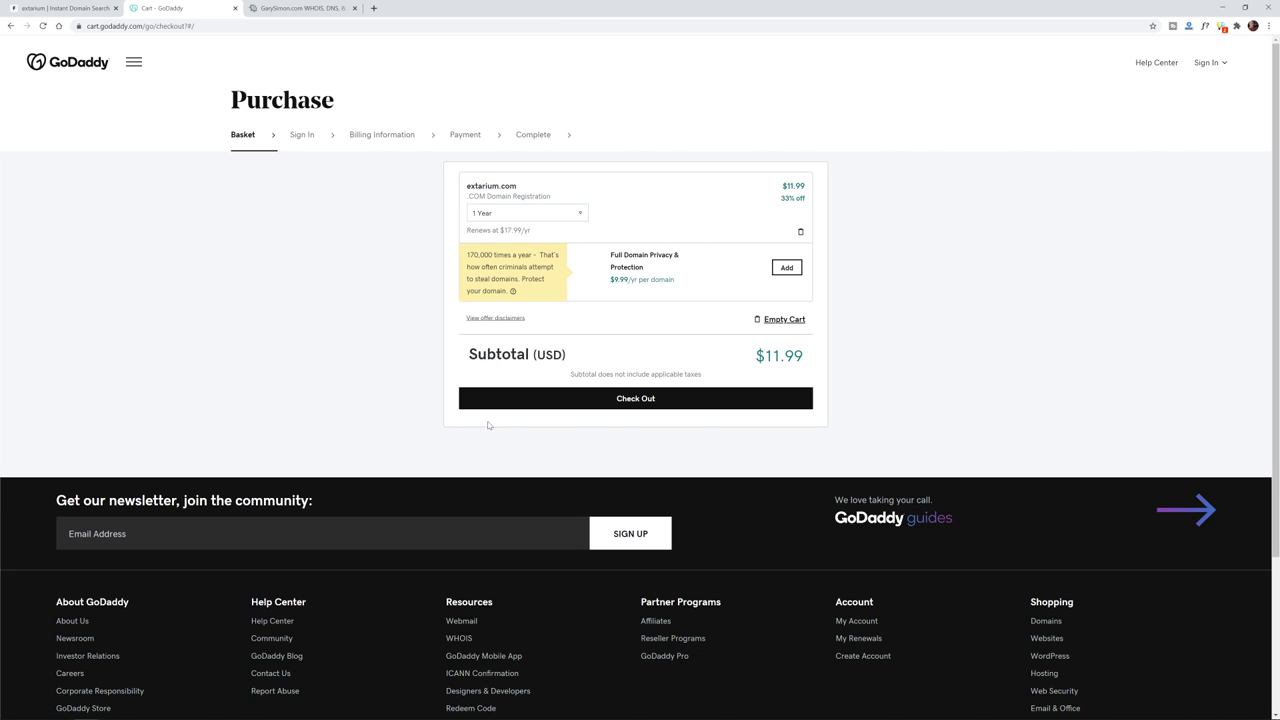
pyautogui.click(653, 399)
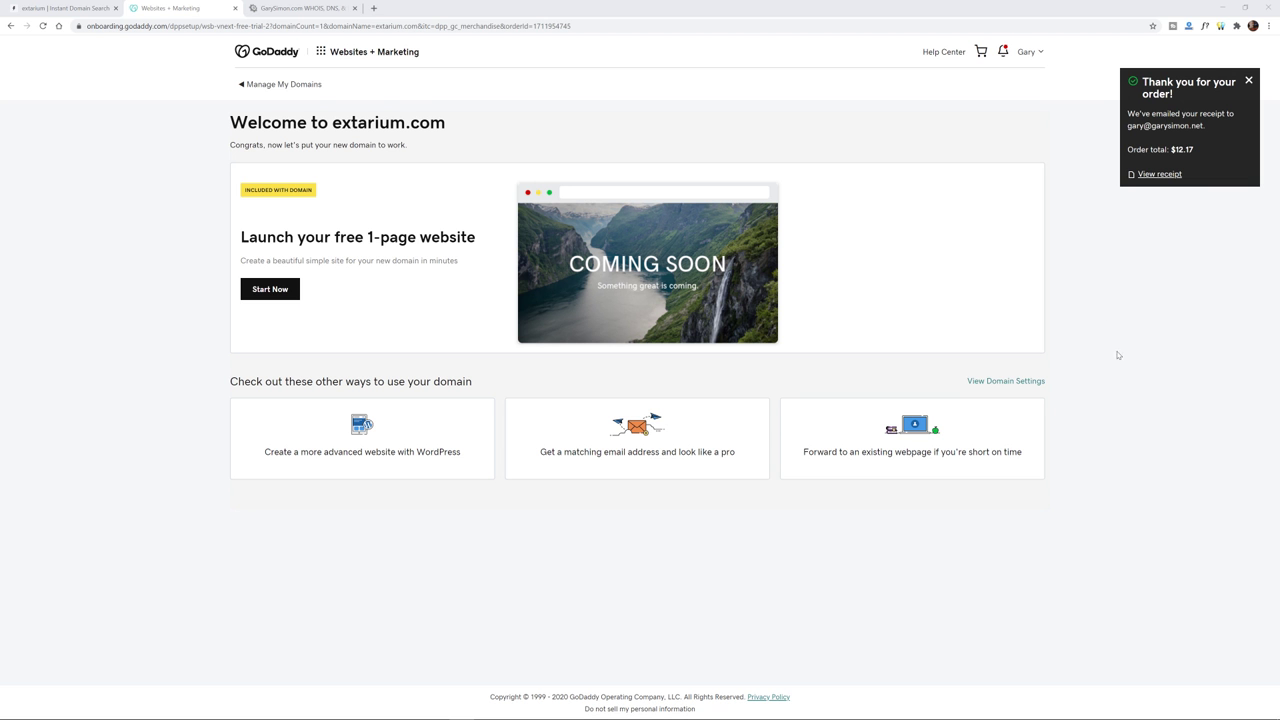
# - Zoom in and close the thank-you order notice, then highlight extarium.com in the welcome heading
pyautogui.moveTo(1128, 114); pyautogui.dragTo(1200, 152)
pyautogui.click(1219, 150)
pyautogui.click(1200, 152)
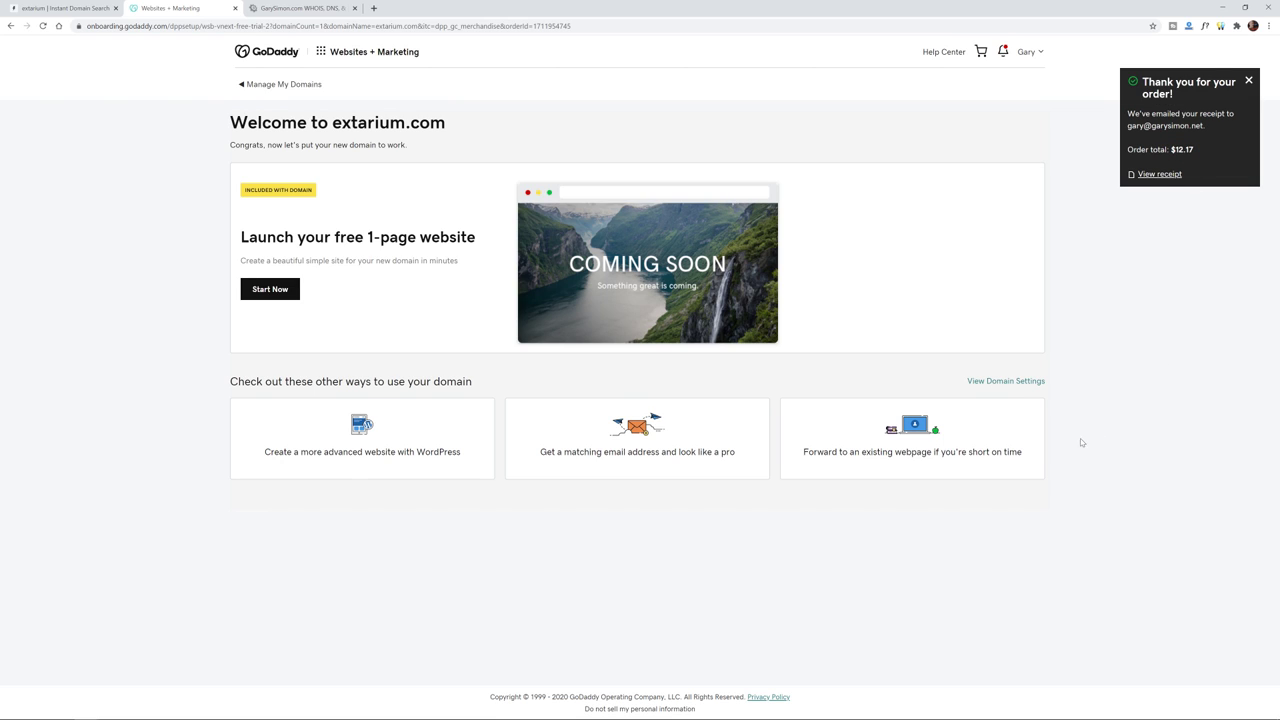
pyautogui.hotkey('ctrl', '+')
pyautogui.hotkey('ctrl', '+')
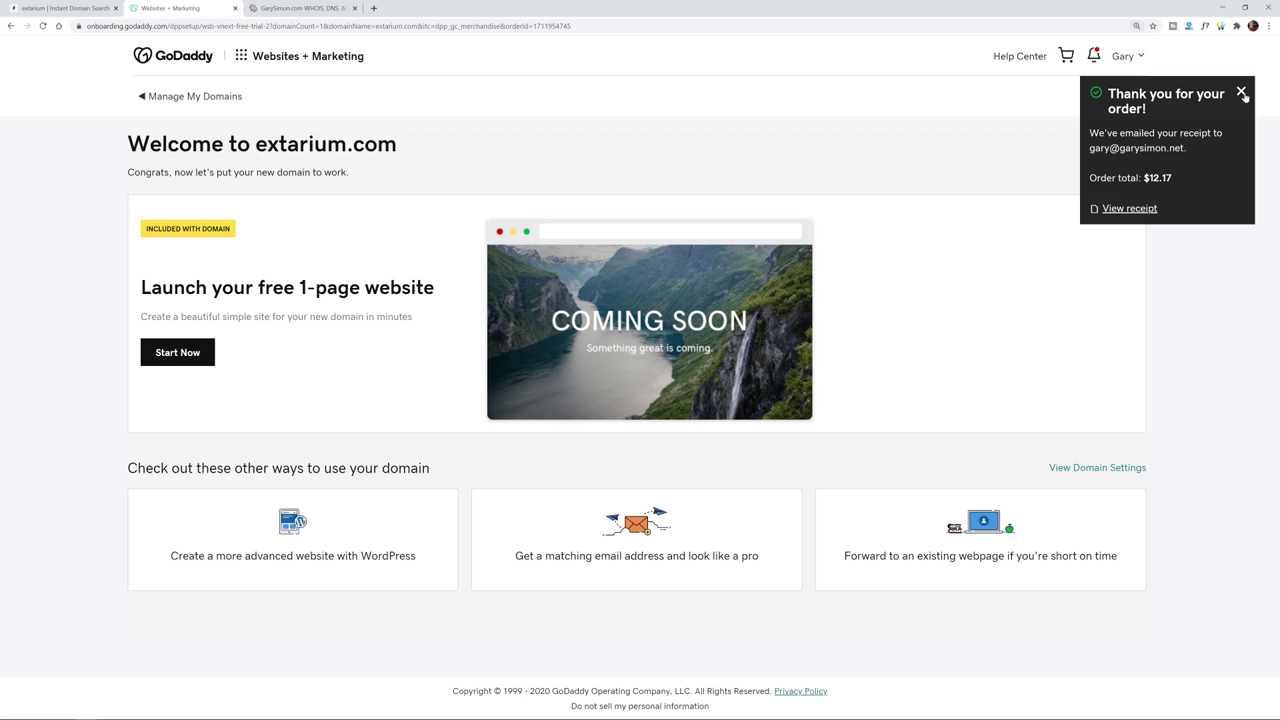
pyautogui.click(1241, 95)
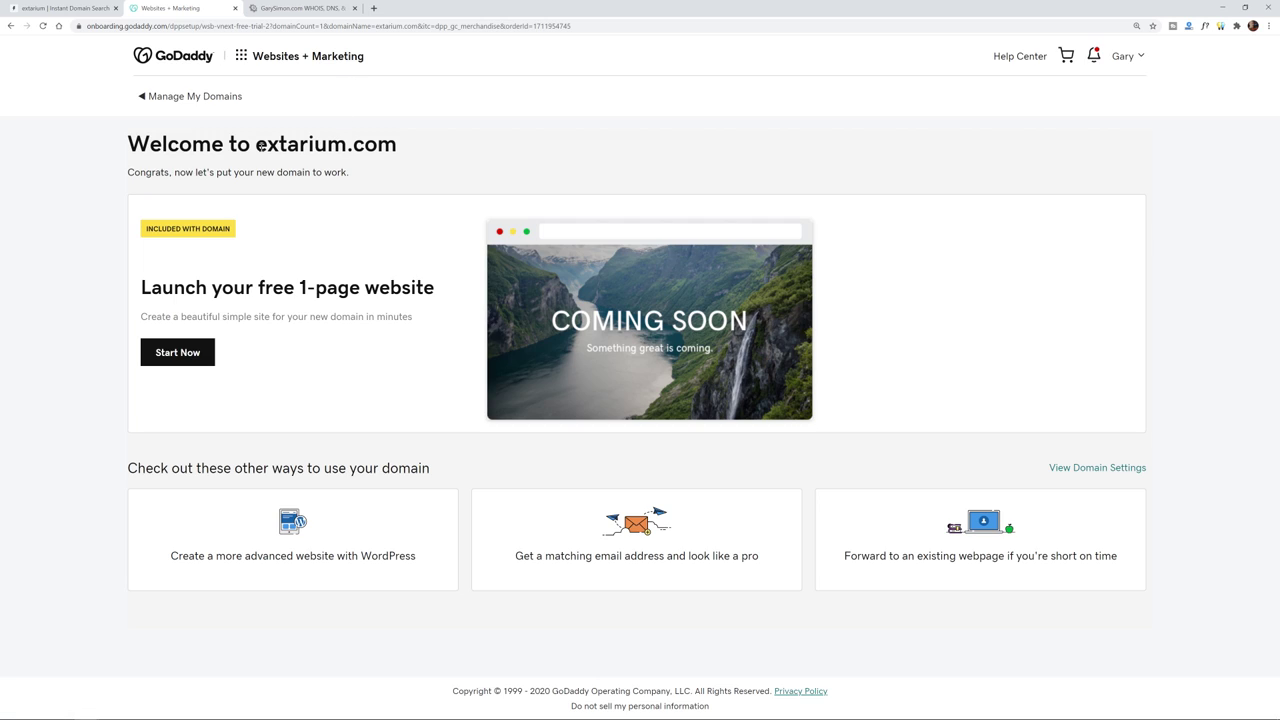
pyautogui.moveTo(259, 146); pyautogui.dragTo(297, 146)
pyautogui.moveTo(336, 146); pyautogui.dragTo(402, 148)
pyautogui.click(420, 147)
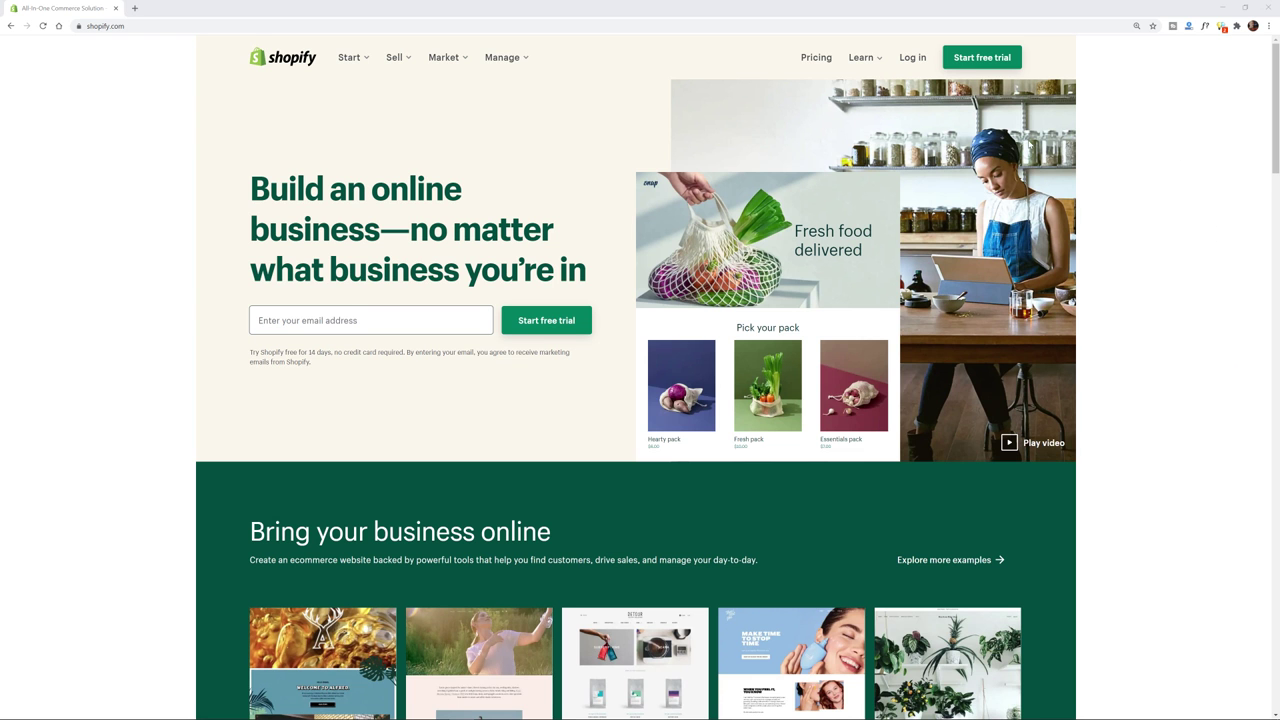
pyautogui.click(156, 189)
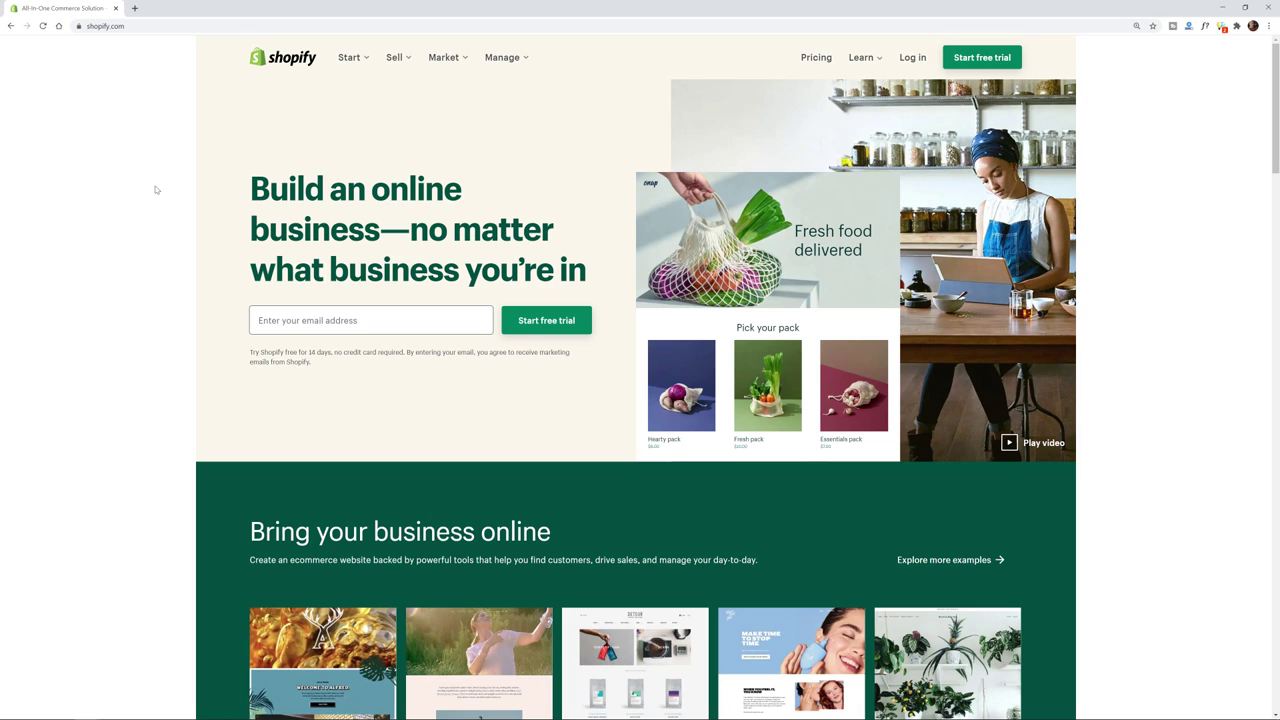
pyautogui.click(822, 60)
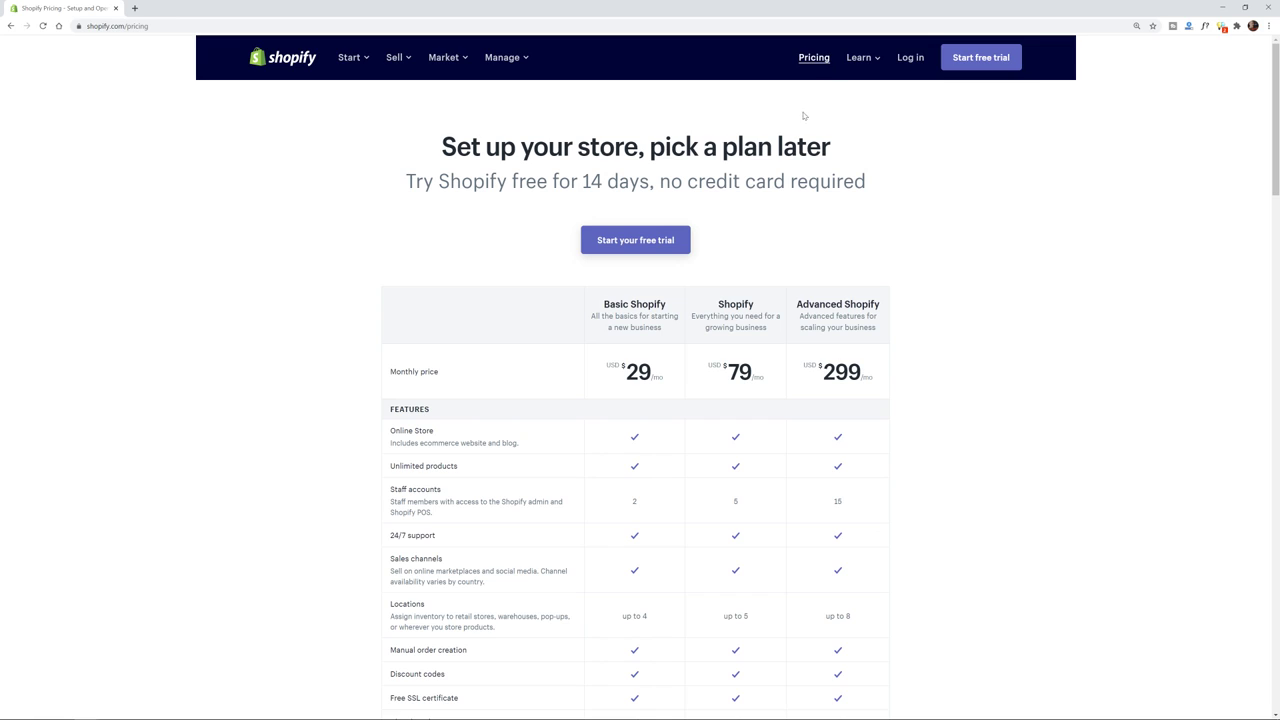
pyautogui.moveTo(650, 147); pyautogui.dragTo(830, 147)
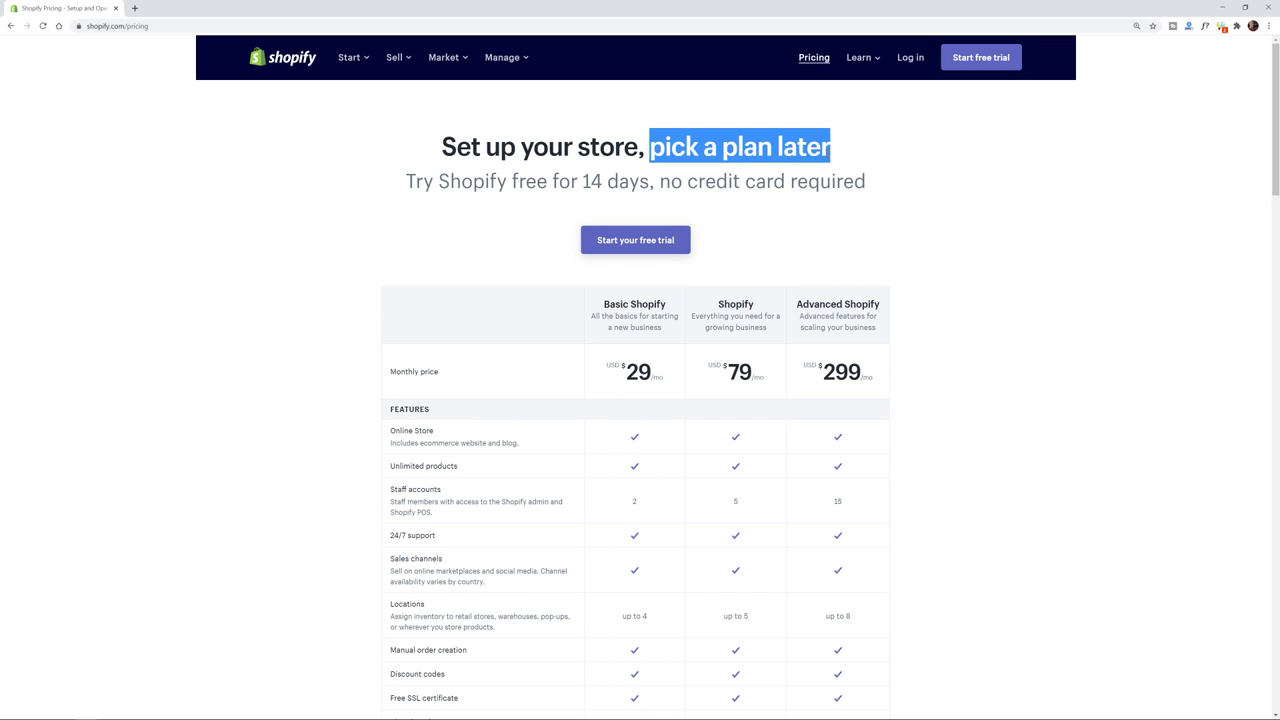
pyautogui.click(922, 200)
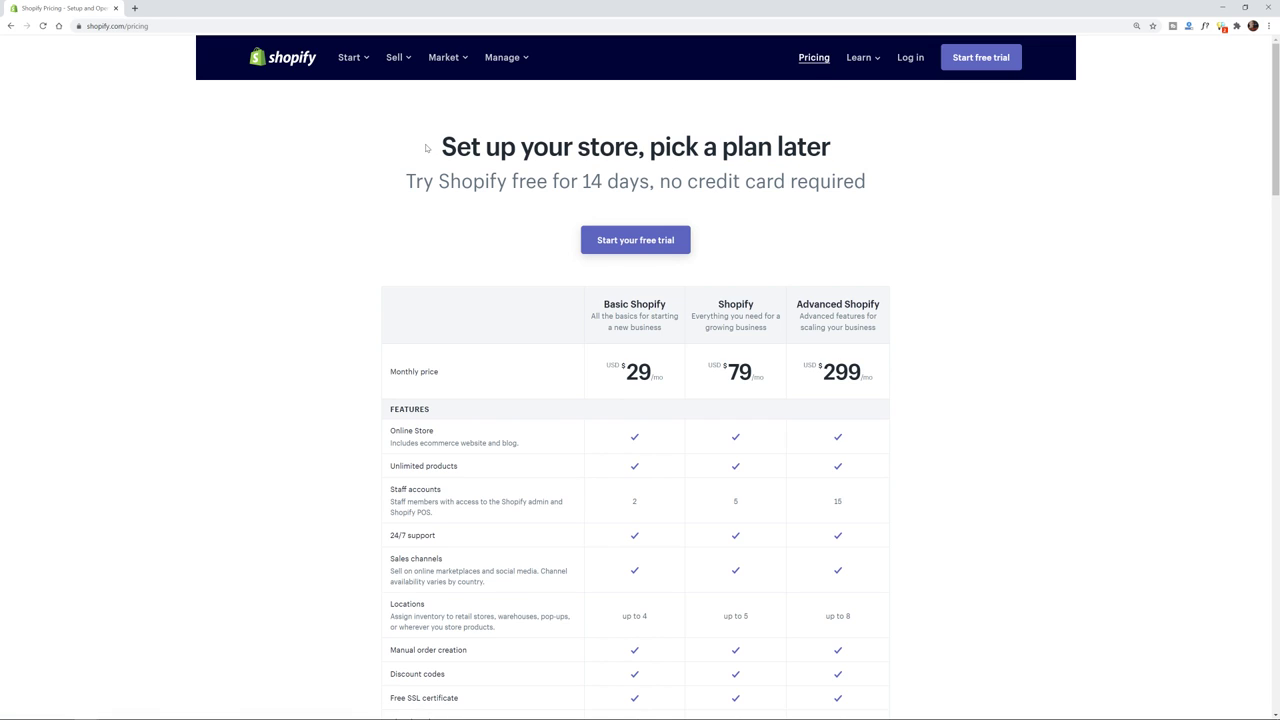
pyautogui.moveTo(428, 148); pyautogui.dragTo(892, 224)
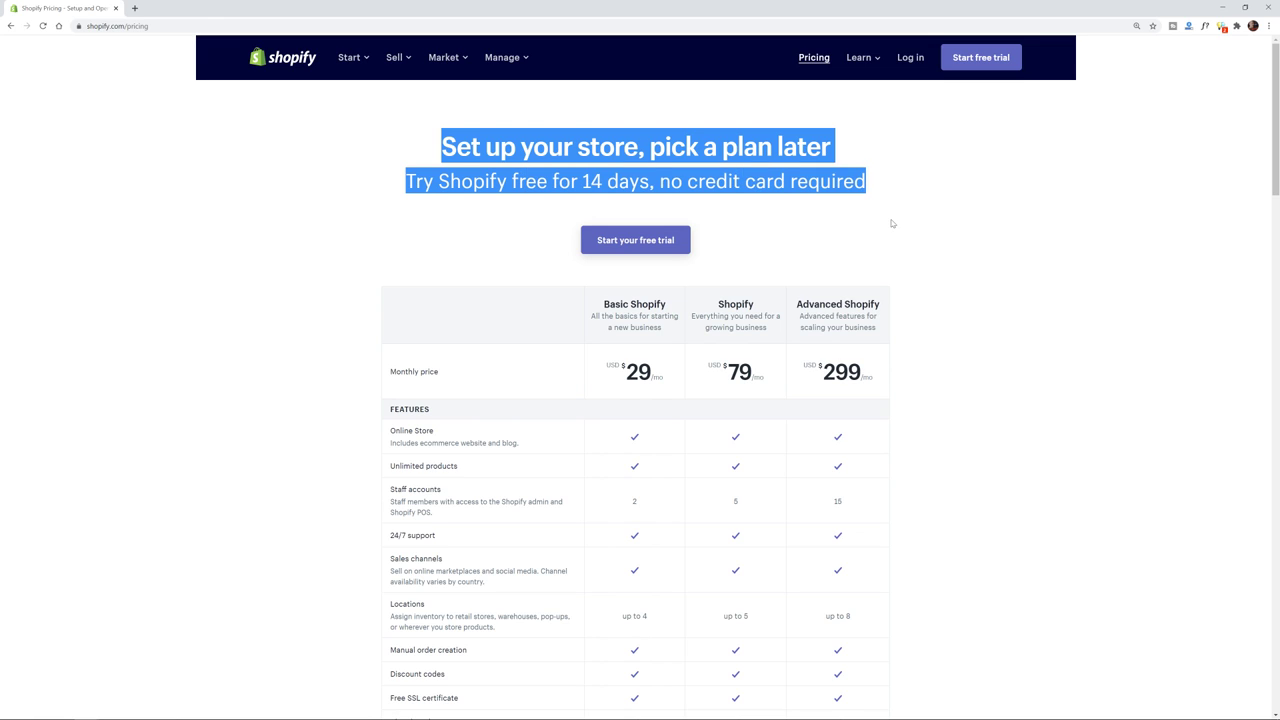
pyautogui.click(989, 279)
pyautogui.scroll(-2, 989, 279)
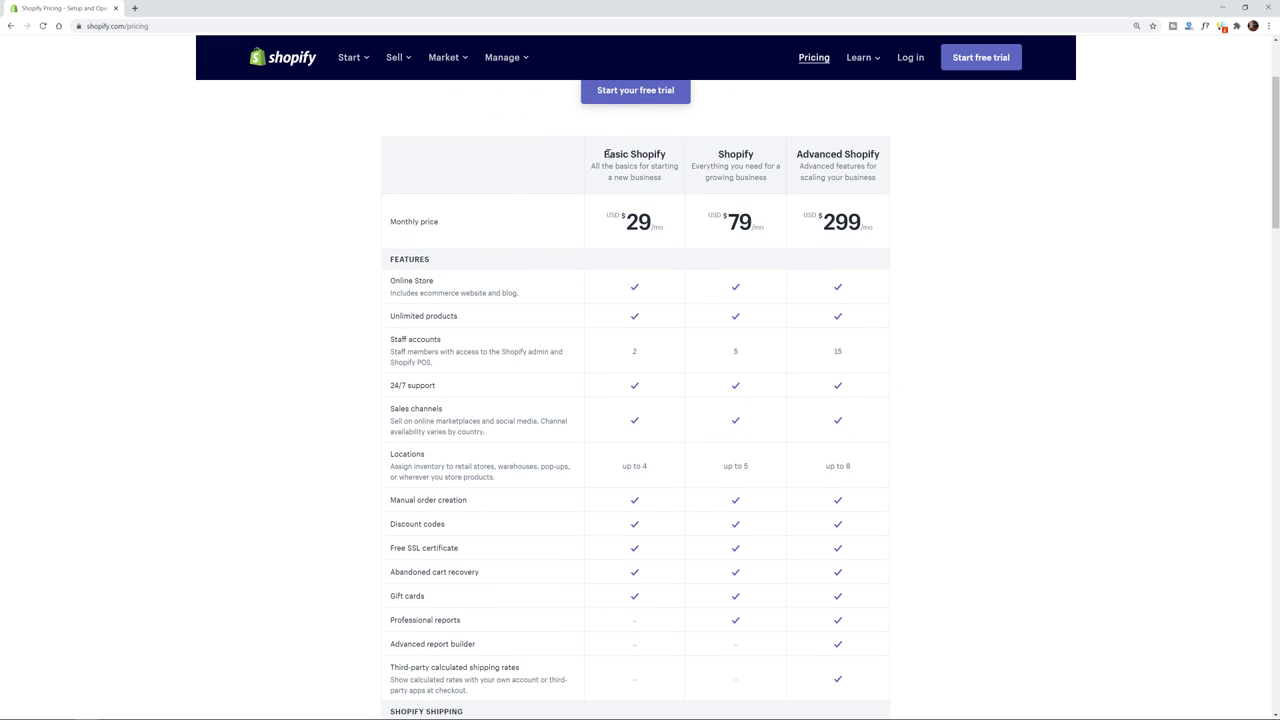
pyautogui.doubleClick(630, 220)
pyautogui.click(631, 221)
pyautogui.scroll(2, 826, 266)
# - Start a free trial using the account email, a password and store name Extarium
pyautogui.click(635, 242)
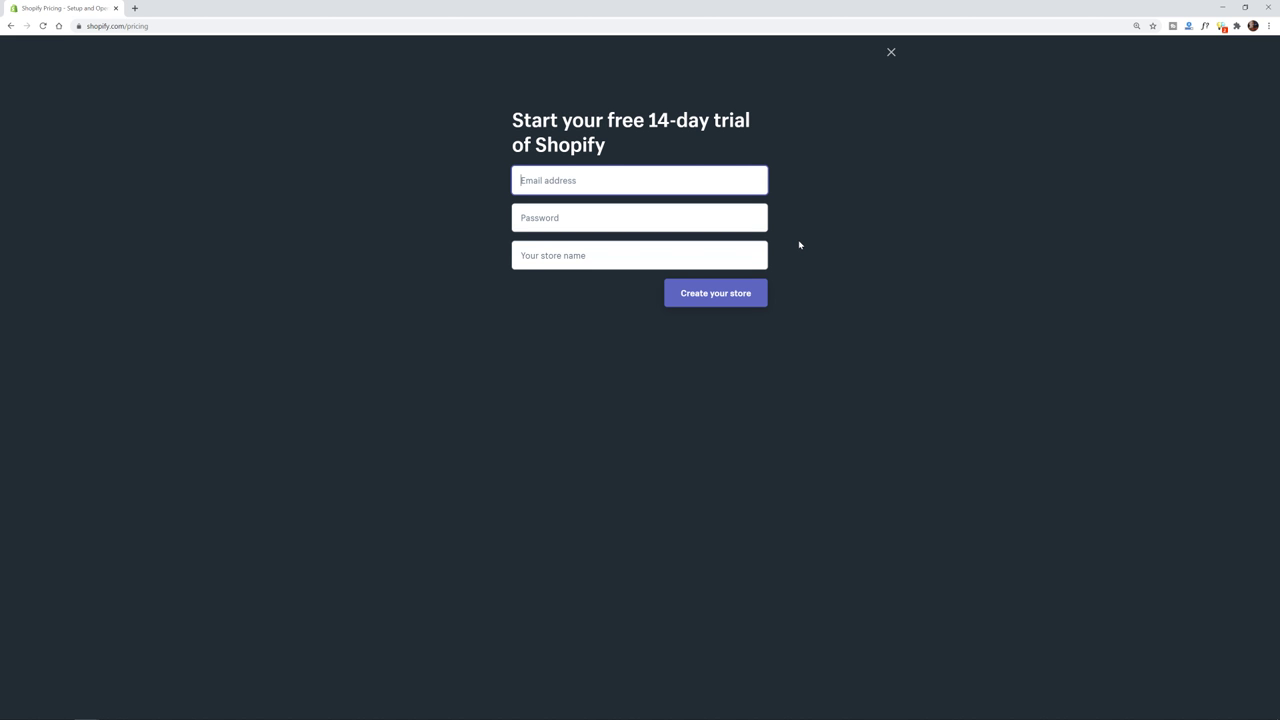
pyautogui.press('Tab')
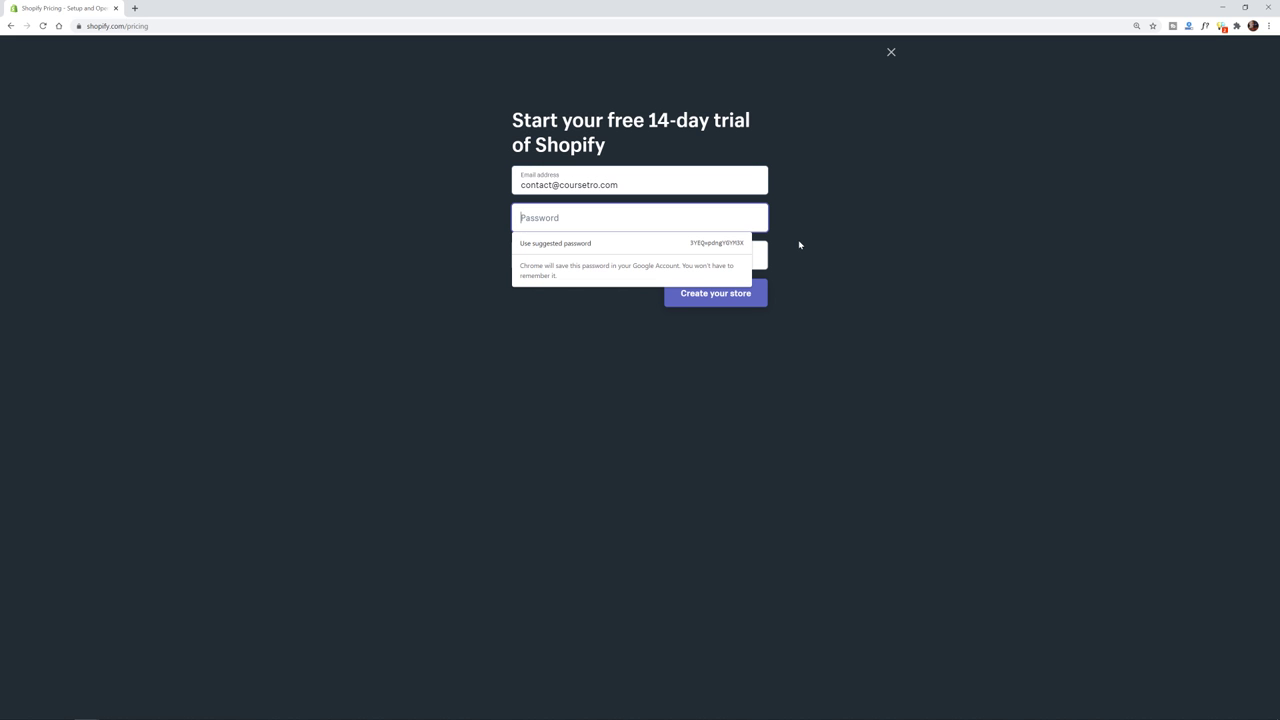
pyautogui.write('********')
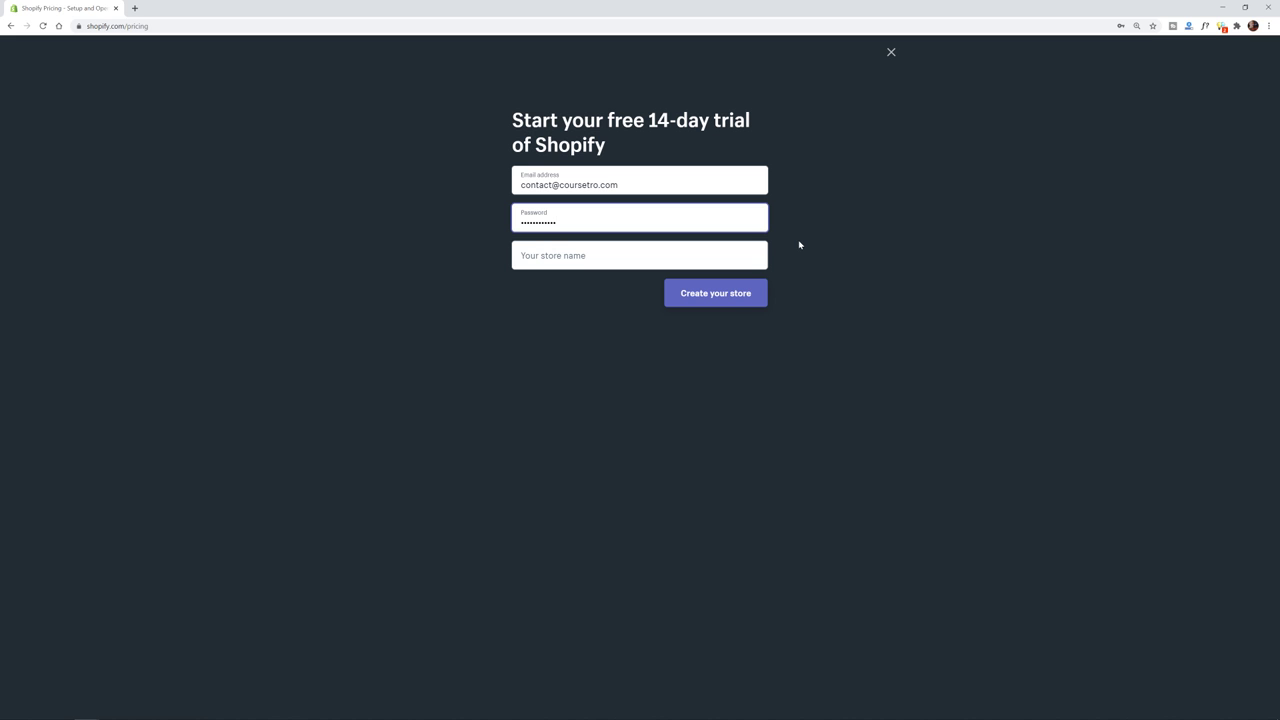
pyautogui.press('Tab')
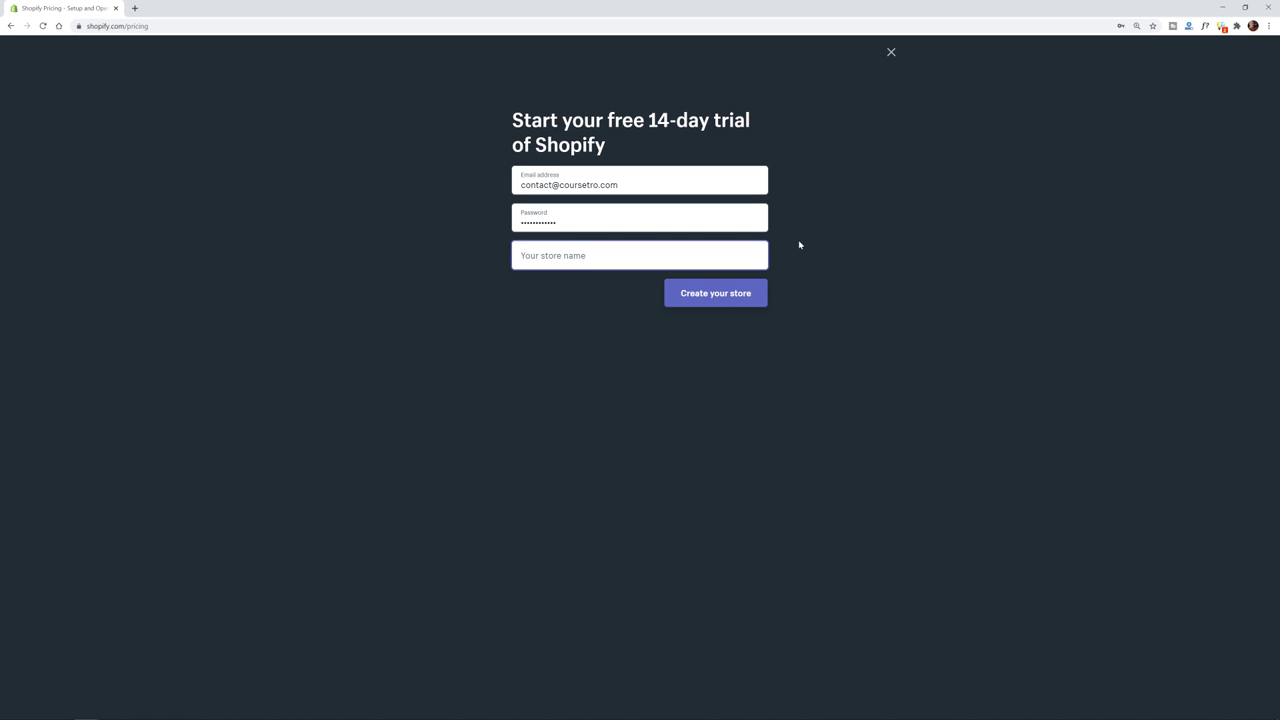
pyautogui.write('Extarium')
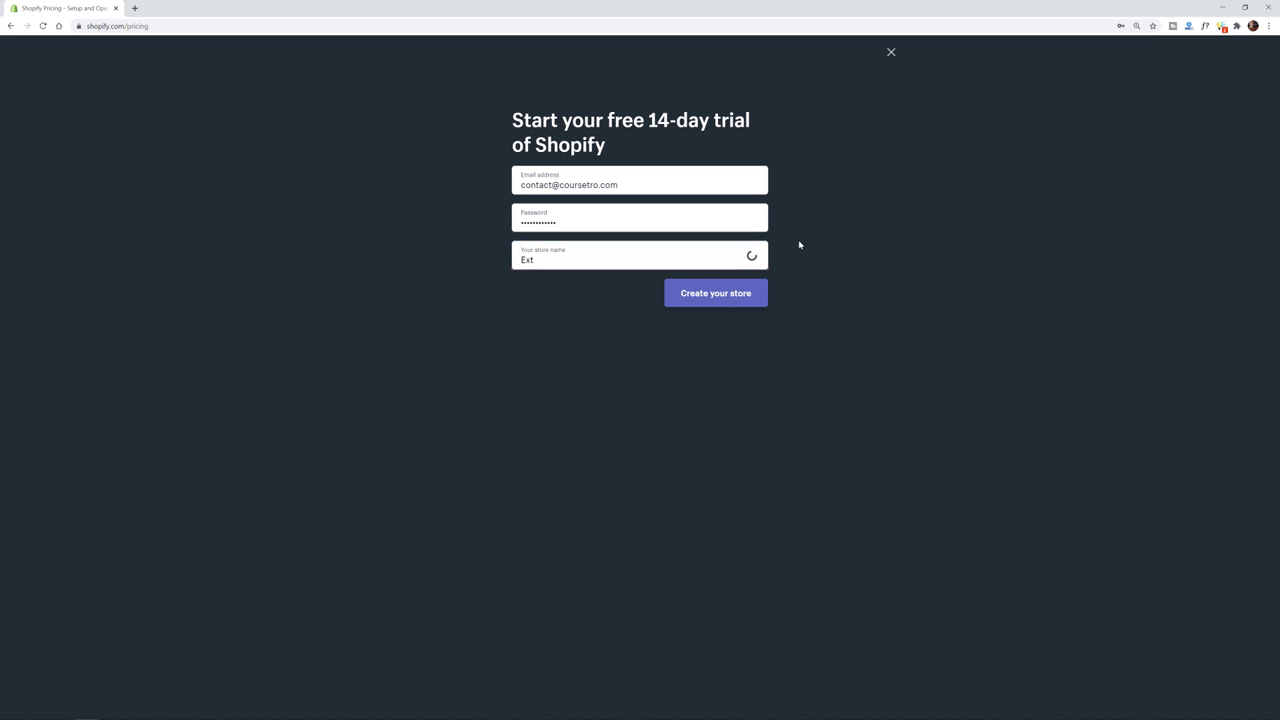
pyautogui.click(718, 300)
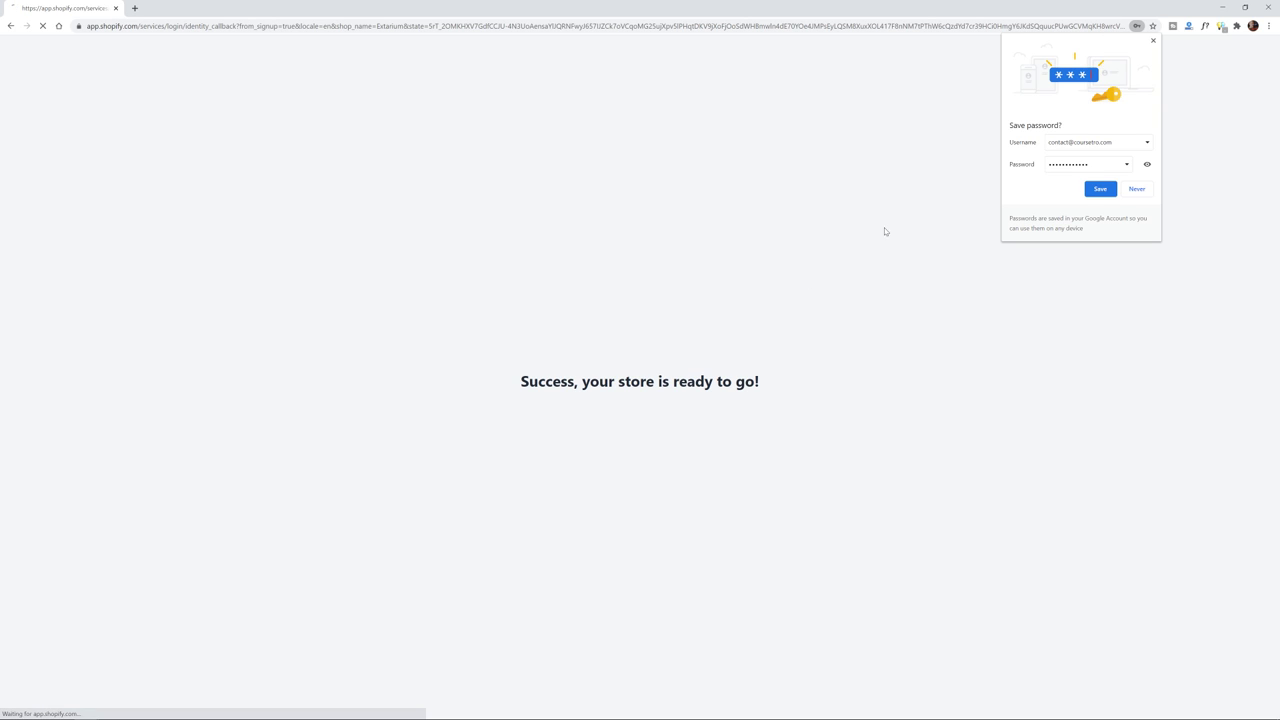
pyautogui.click(1153, 41)
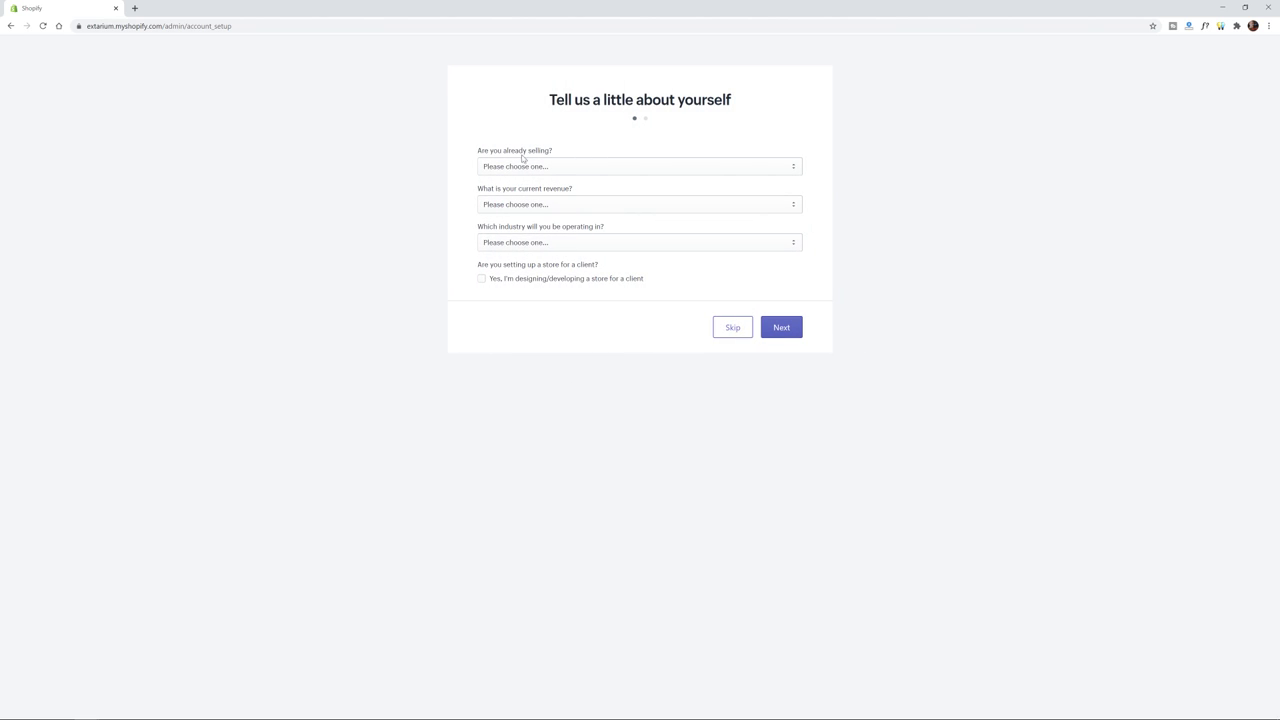
# - Answer the setup questions: not selling yet, $0 USD revenue, Furniture, not for a client, and continue
pyautogui.hotkey('ctrl', '+')
pyautogui.hotkey('ctrl', '+')
pyautogui.hotkey('ctrl', '+')
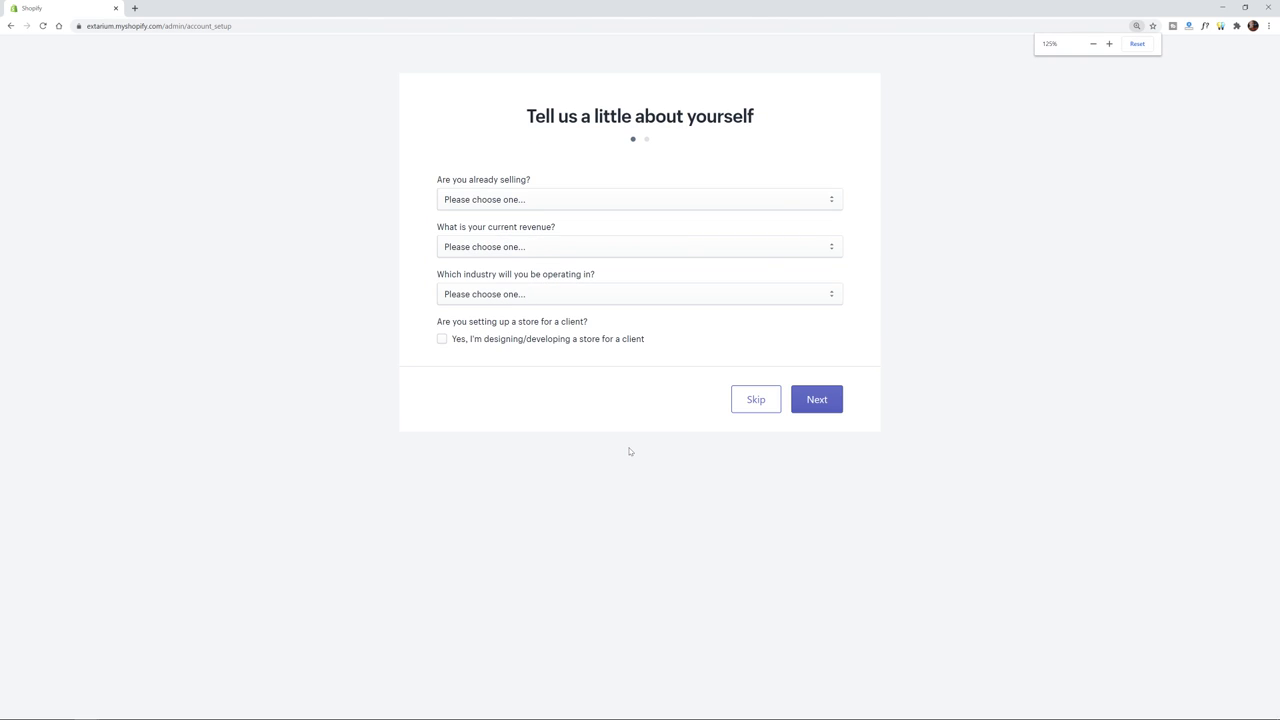
pyautogui.click(455, 233)
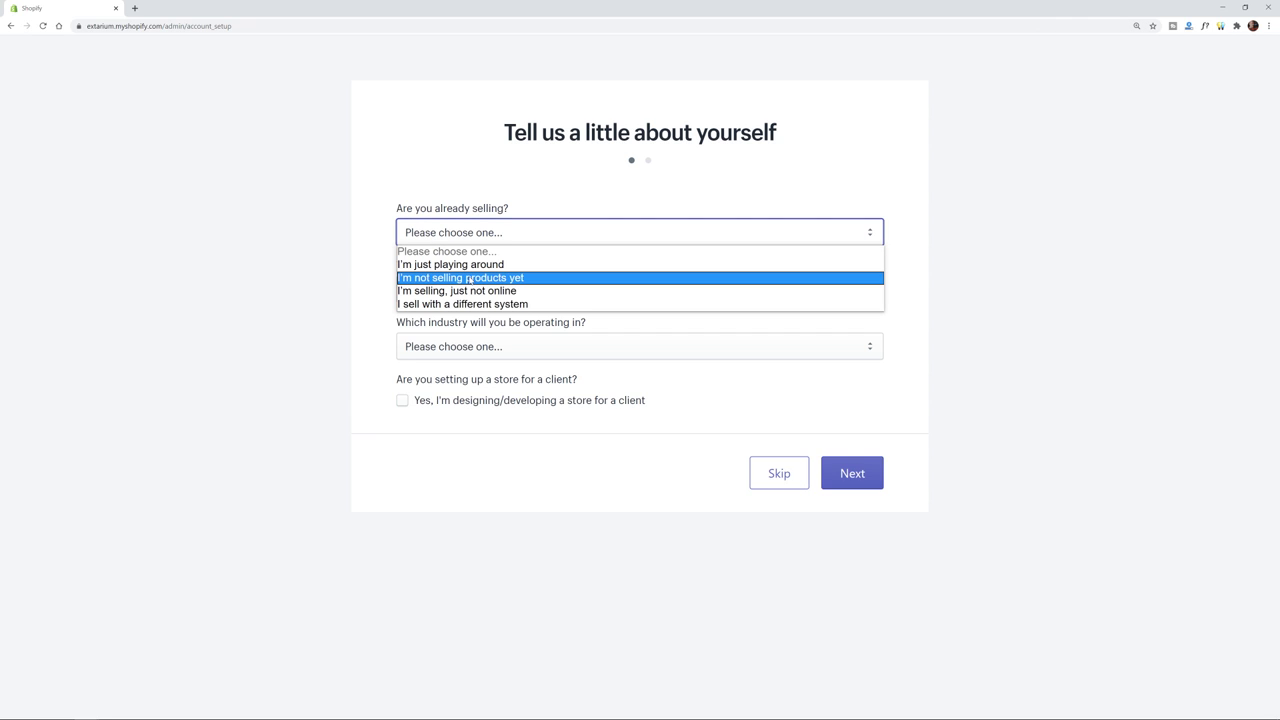
pyautogui.click(469, 280)
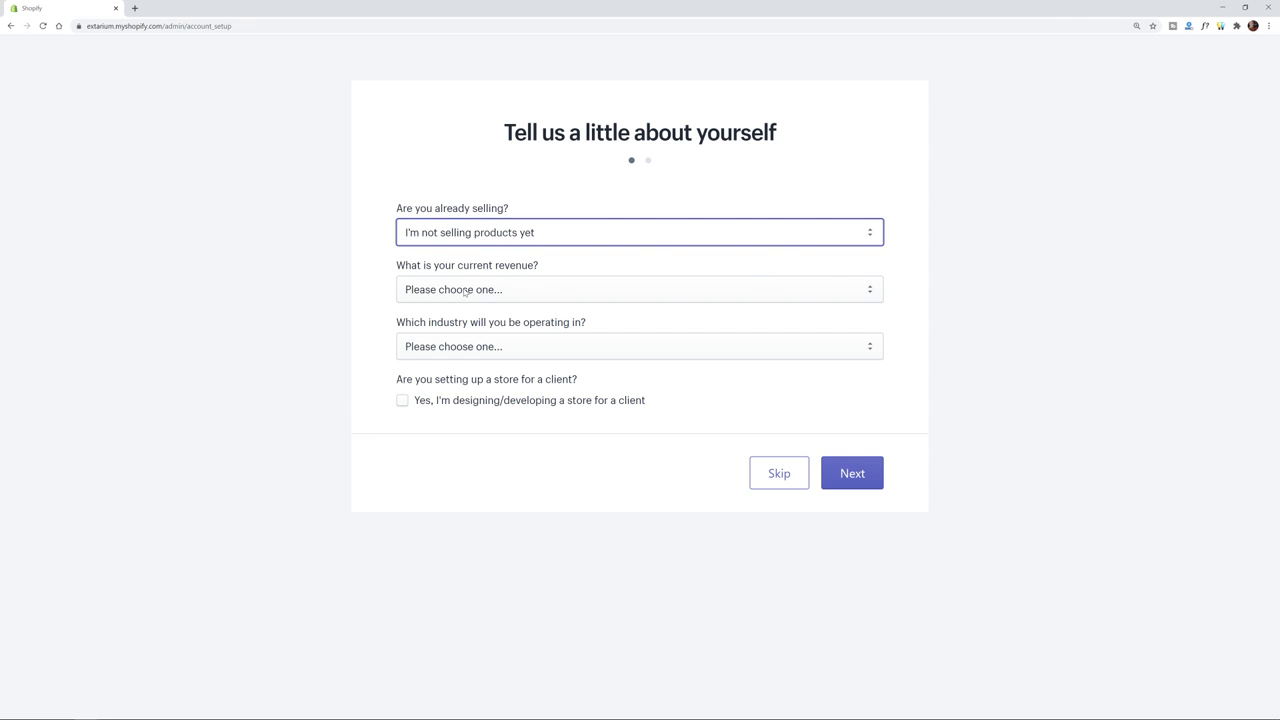
pyautogui.click(466, 291)
pyautogui.click(464, 322)
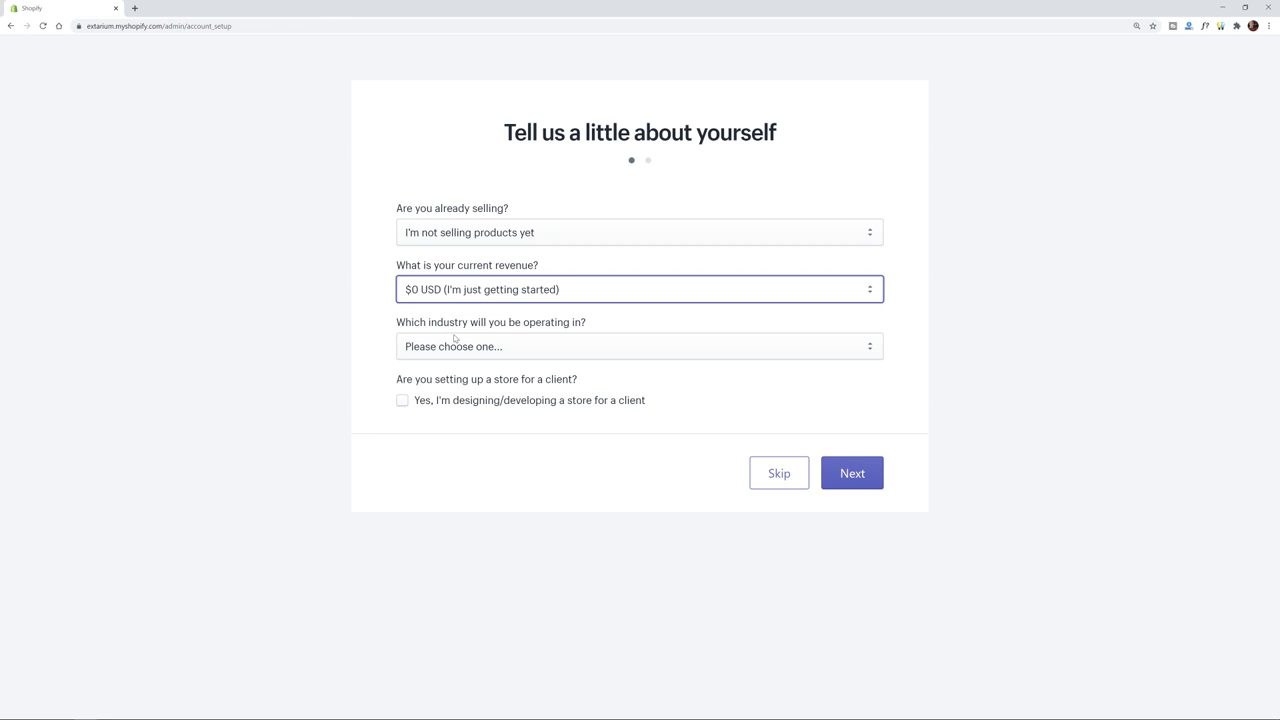
pyautogui.click(446, 350)
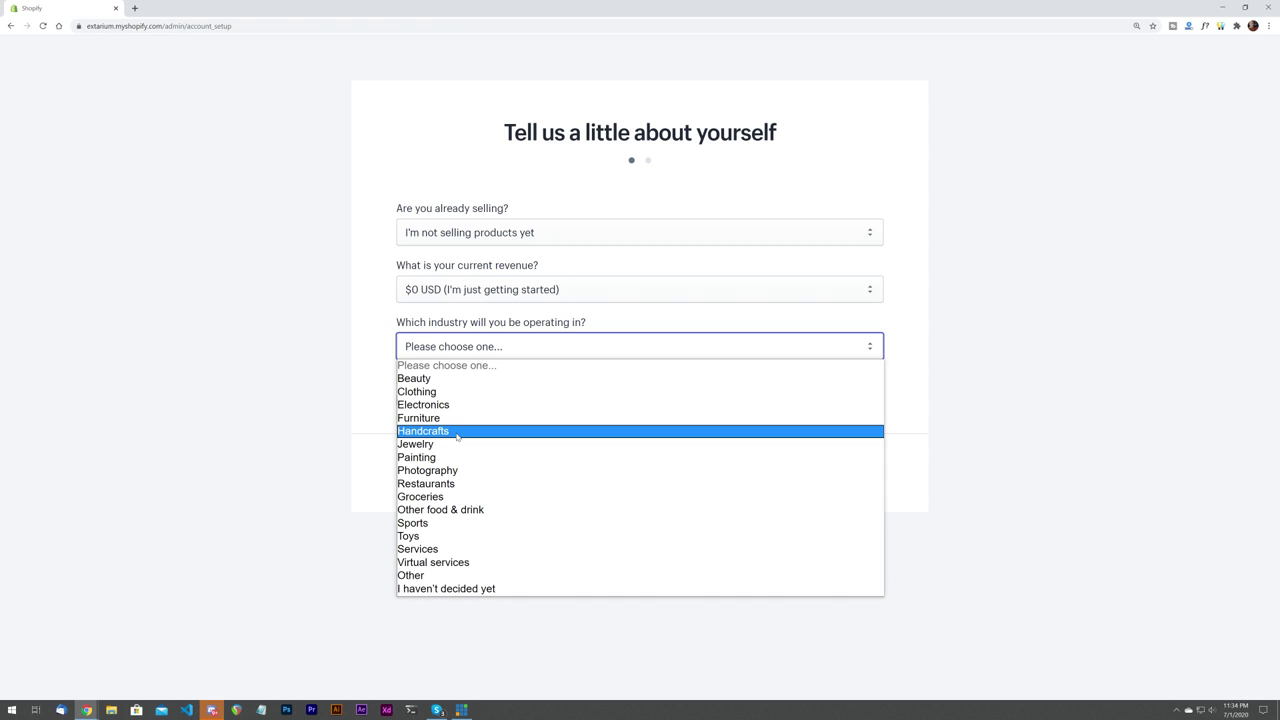
pyautogui.click(440, 419)
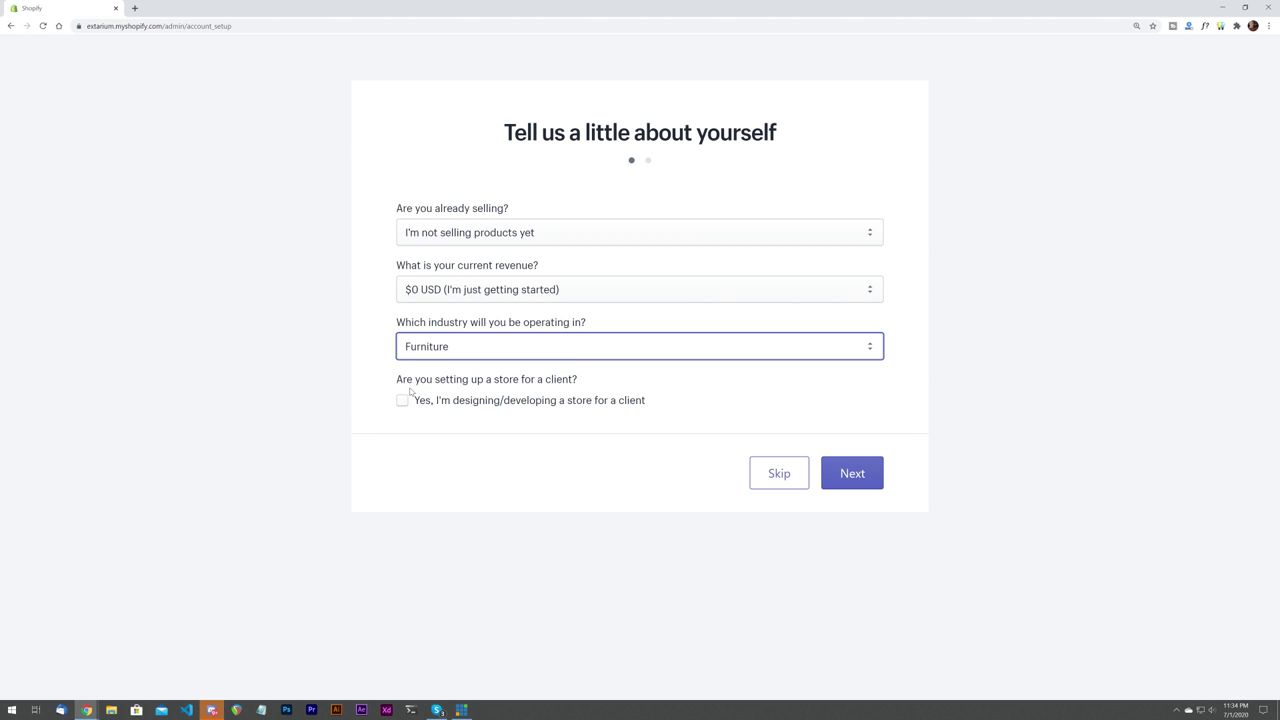
pyautogui.click(611, 408)
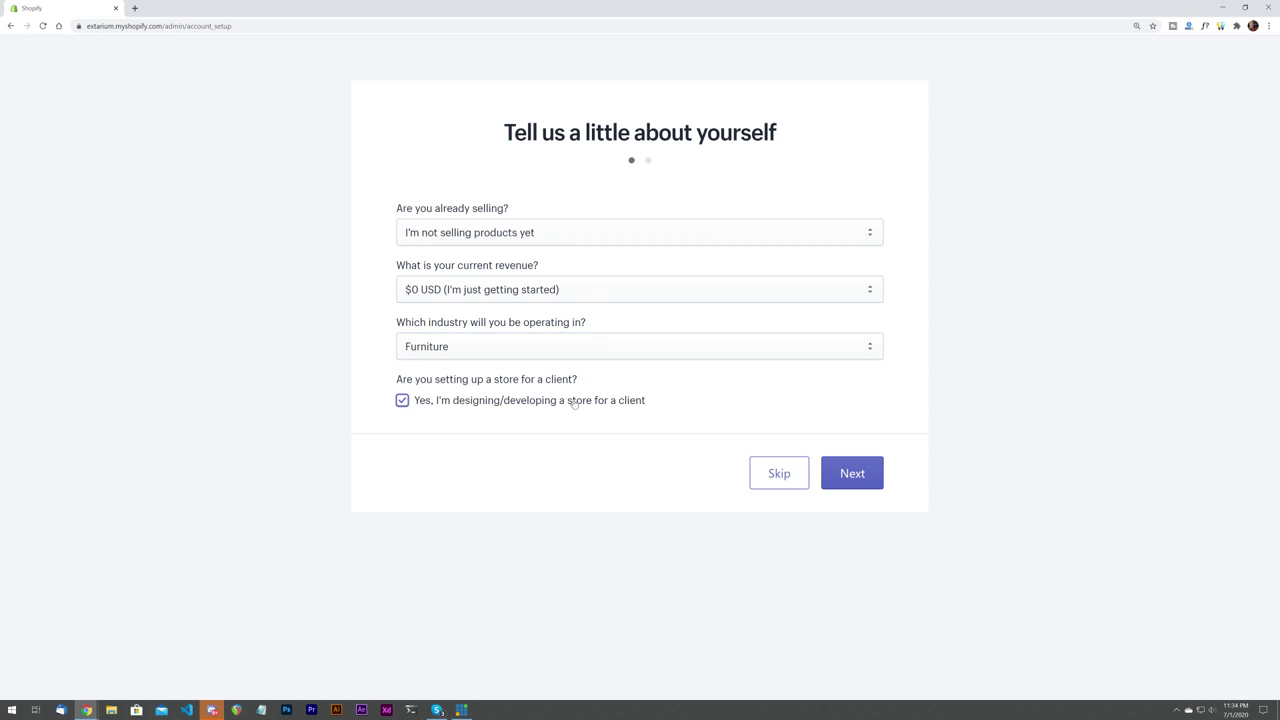
pyautogui.click(596, 409)
pyautogui.click(874, 483)
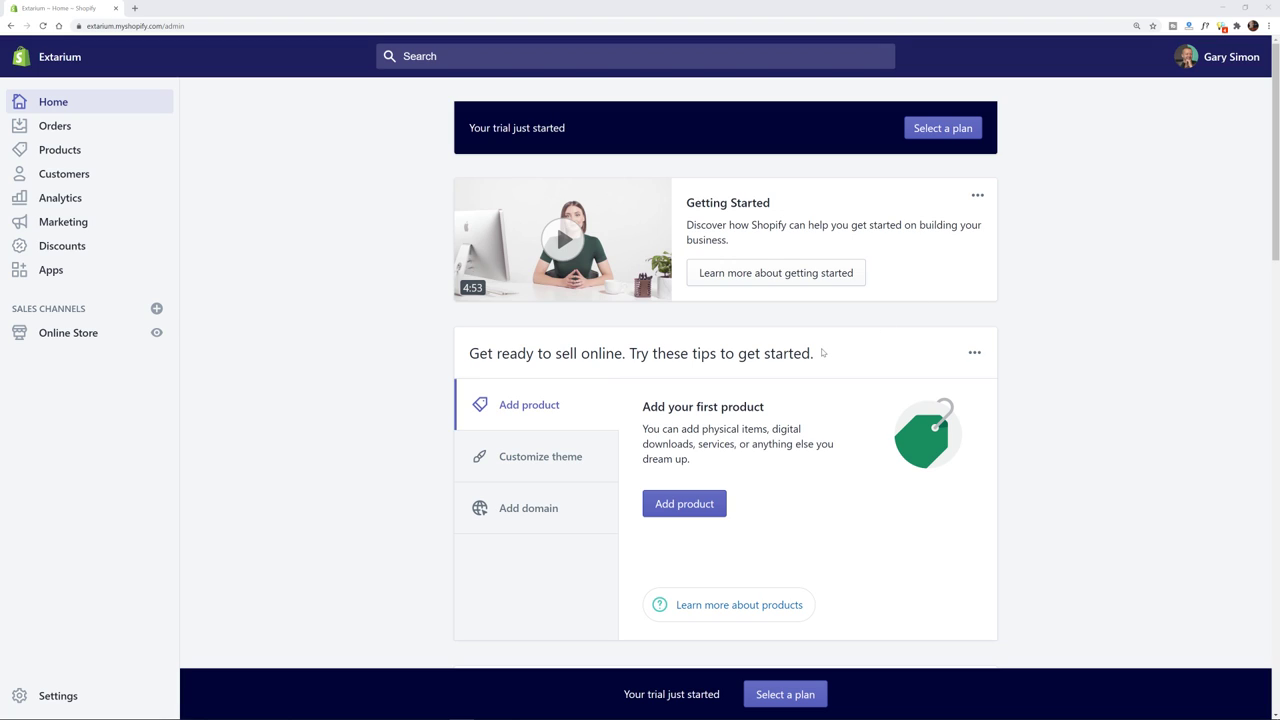
# - Open the plan selection page from the admin home banner
pyautogui.moveTo(820, 354); pyautogui.dragTo(465, 362)
pyautogui.click(465, 362)
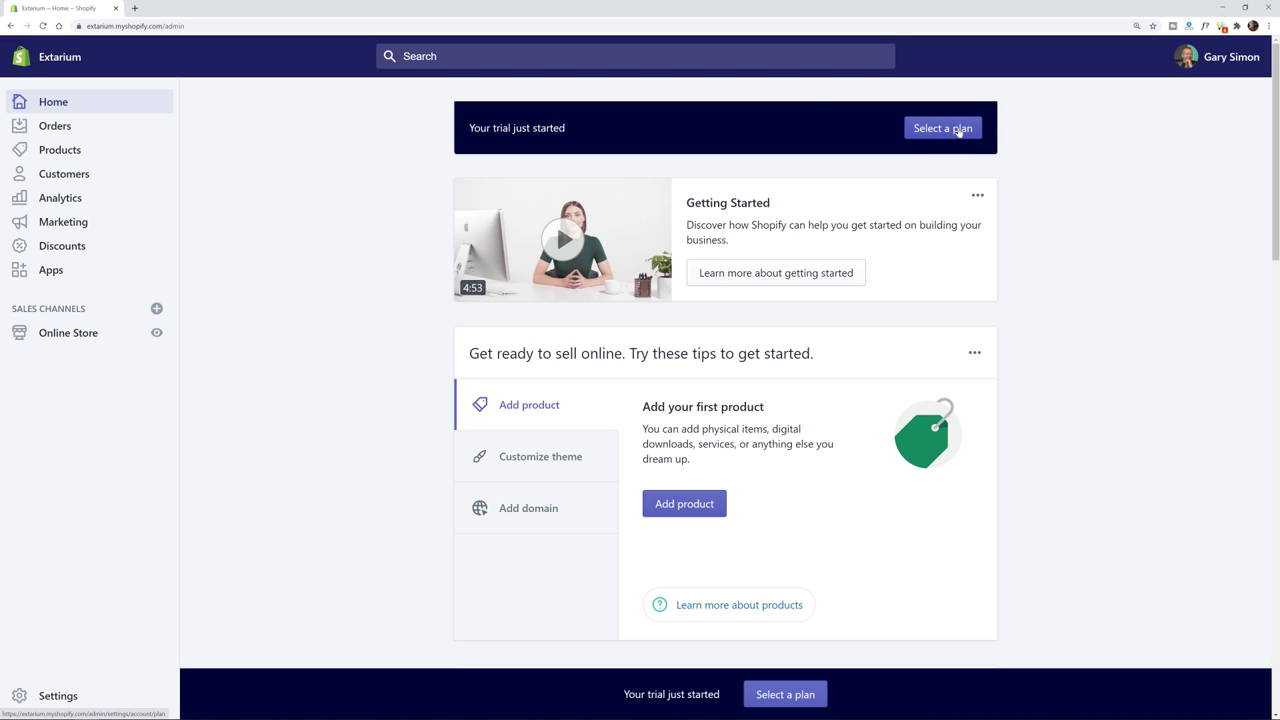
pyautogui.click(958, 130)
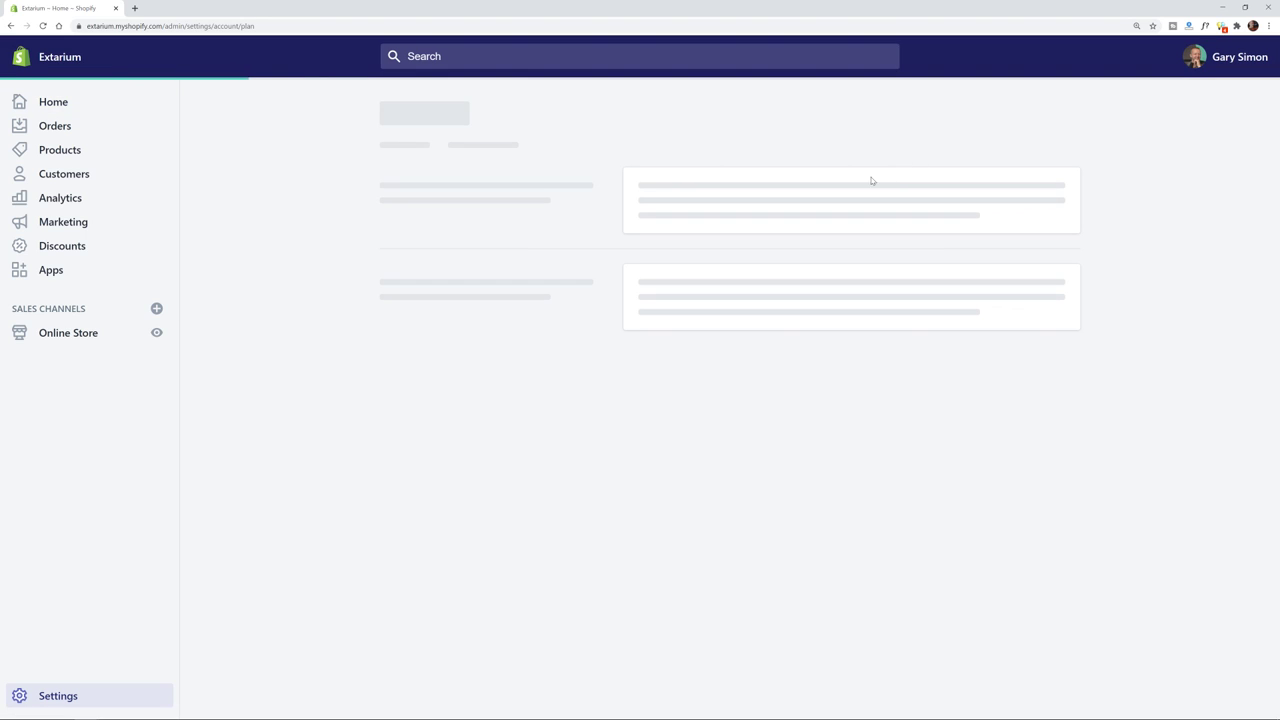
# - Review the plans offered after the free trial, then go back to Plan and permissions
pyautogui.scroll(-2, 482, 411)
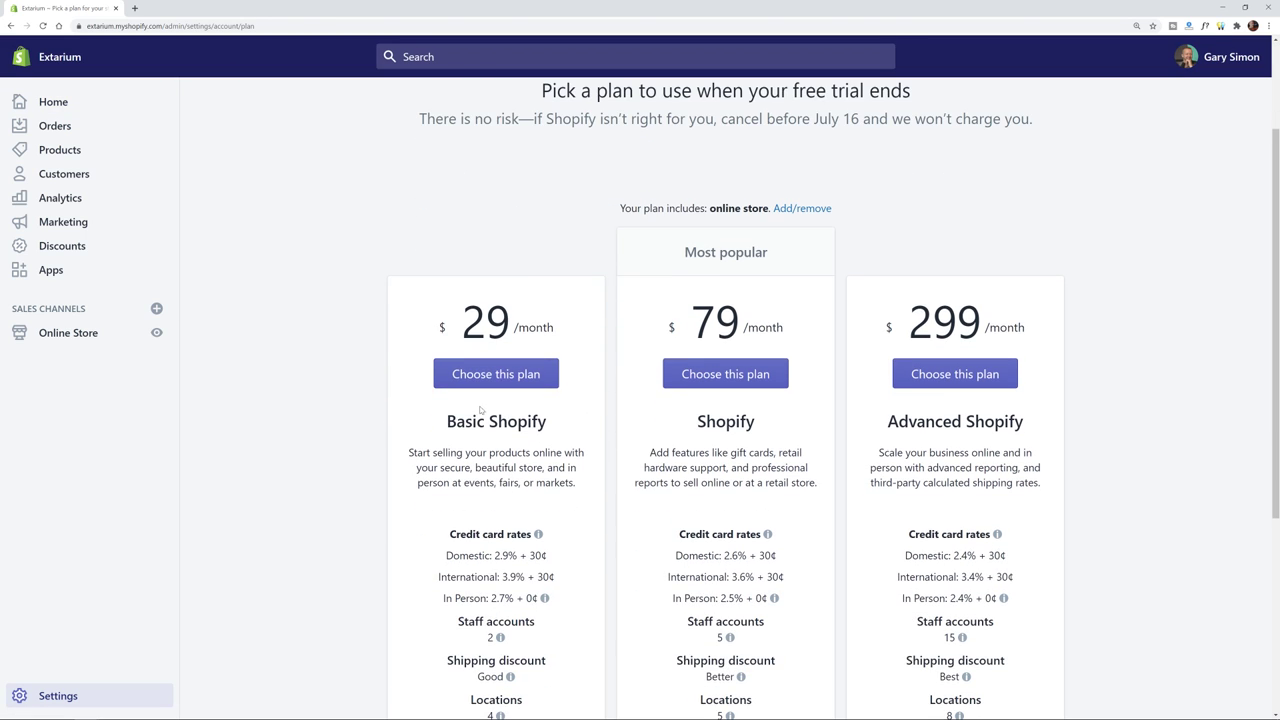
pyautogui.scroll(-3, 470, 384)
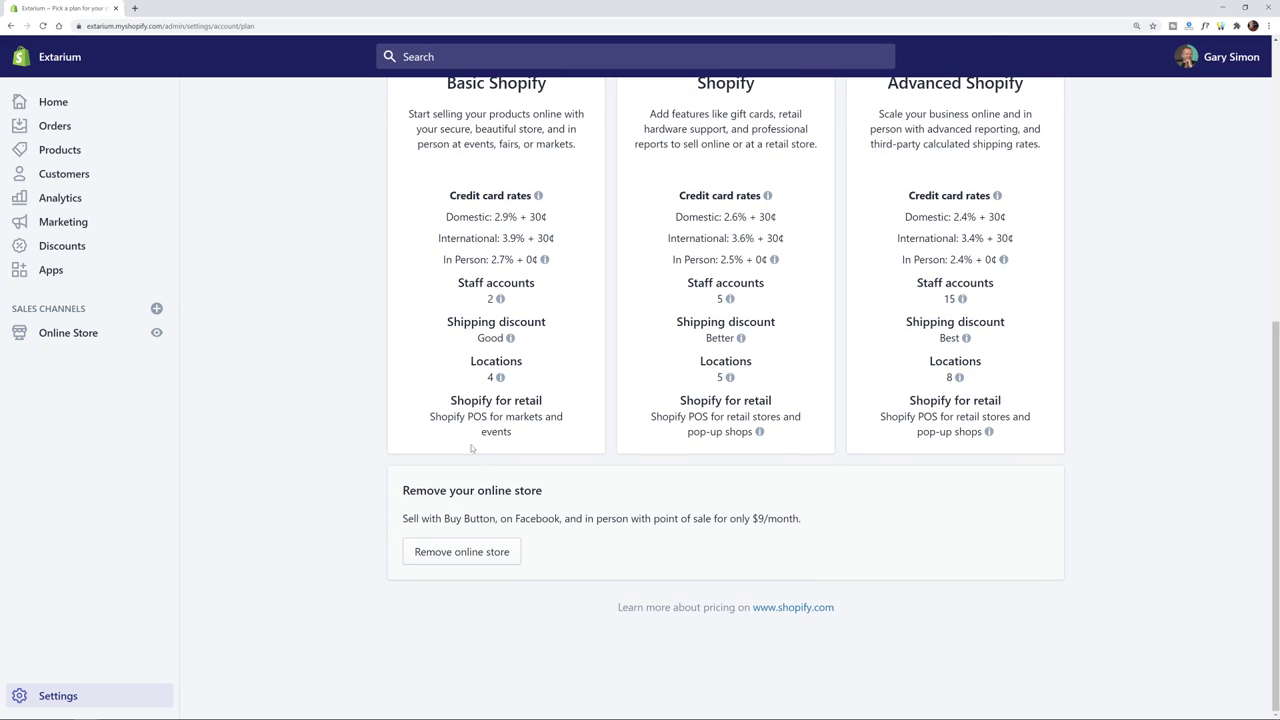
pyautogui.scroll(5, 486, 520)
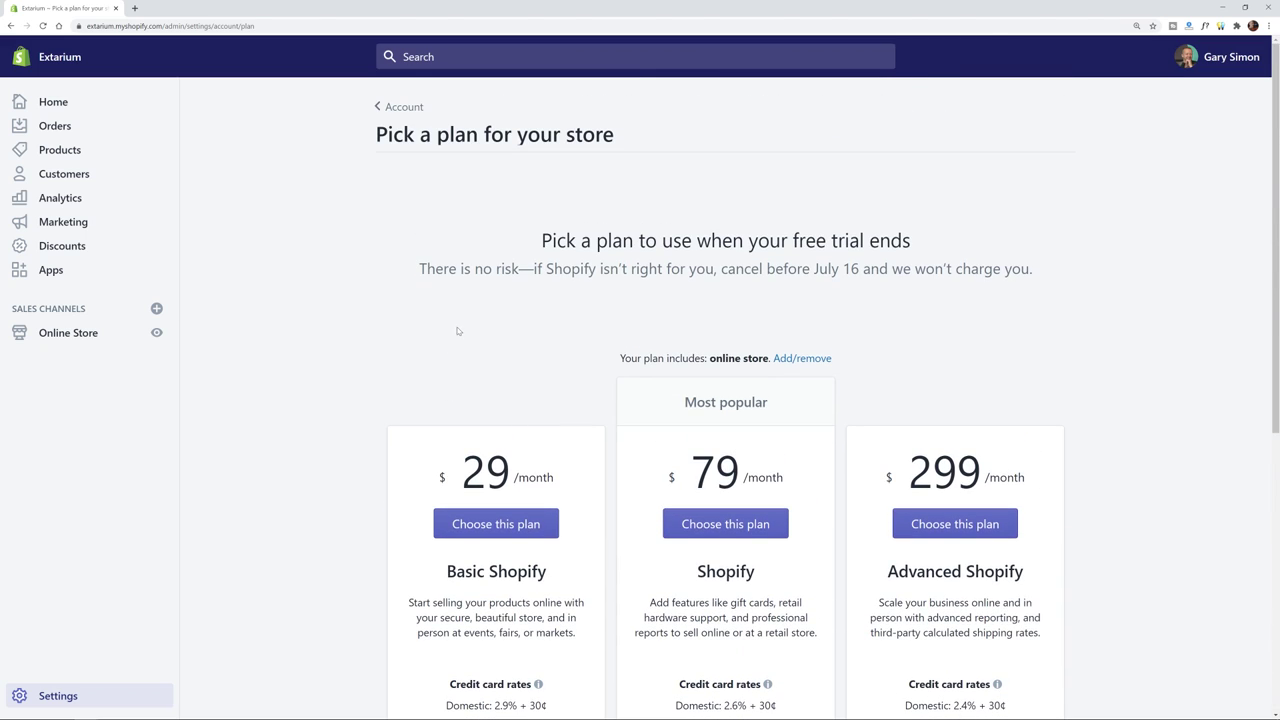
pyautogui.moveTo(682, 240); pyautogui.dragTo(906, 241)
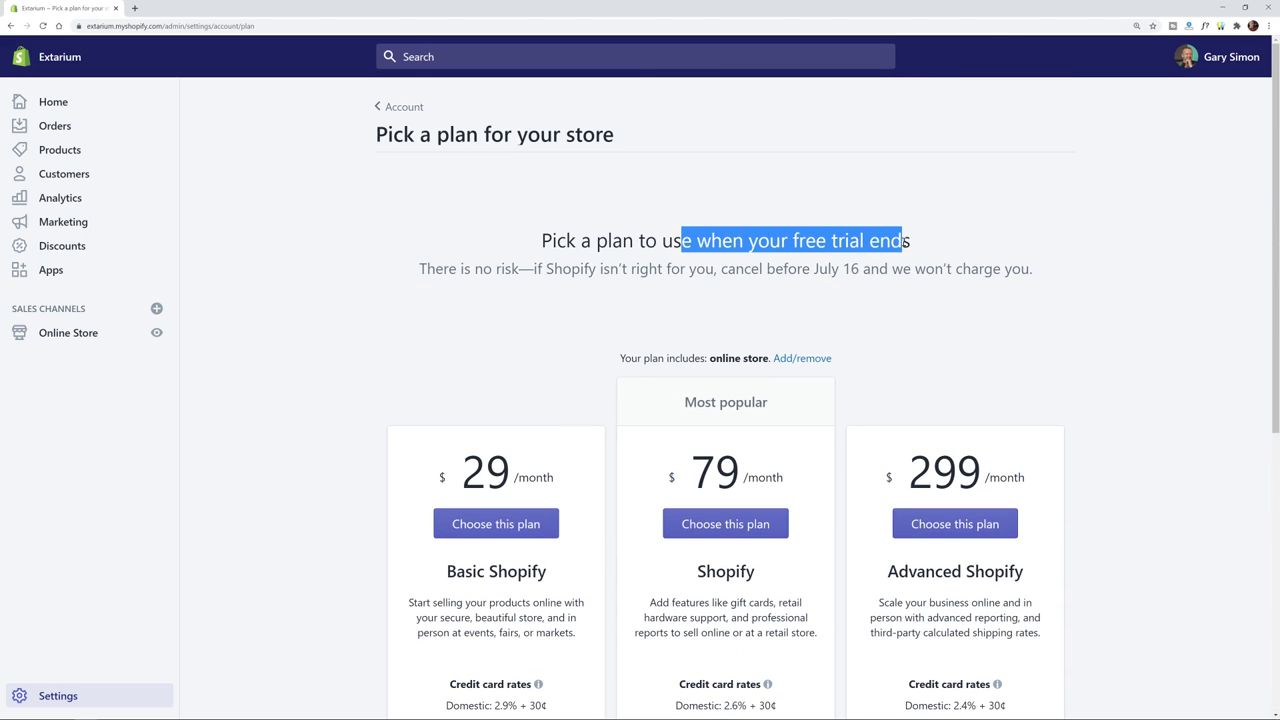
pyautogui.click(925, 241)
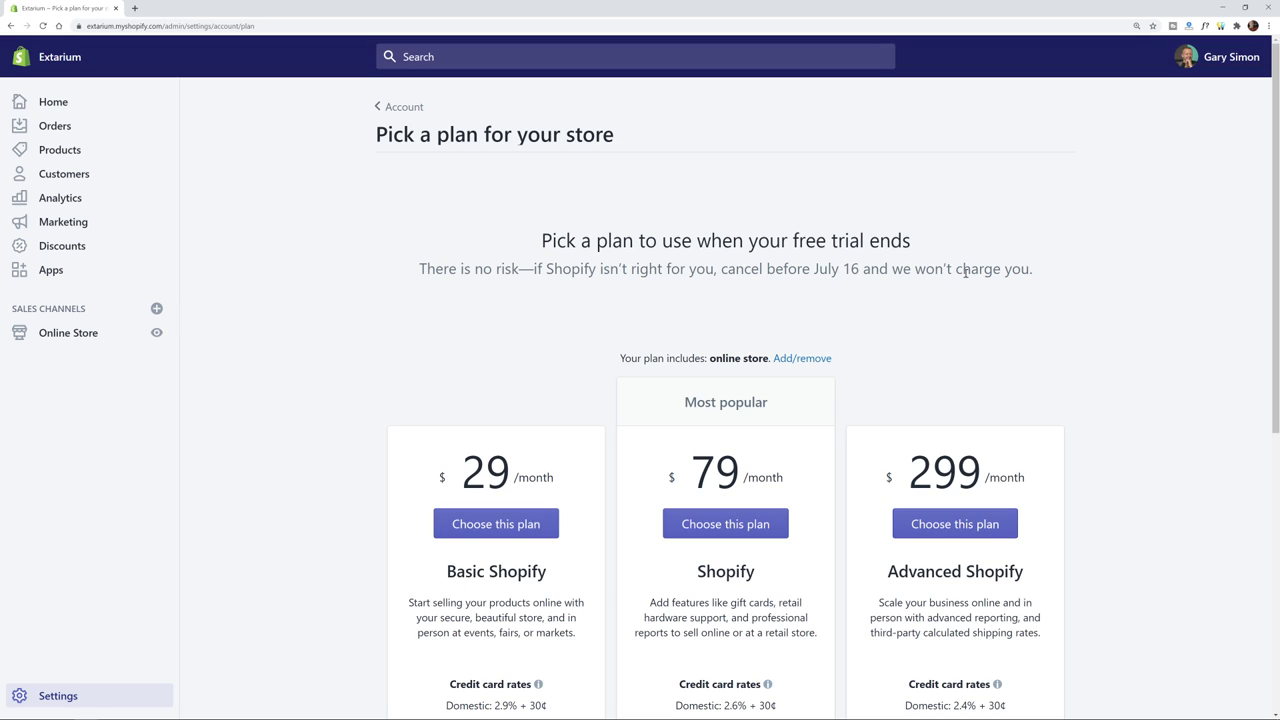
pyautogui.click(392, 107)
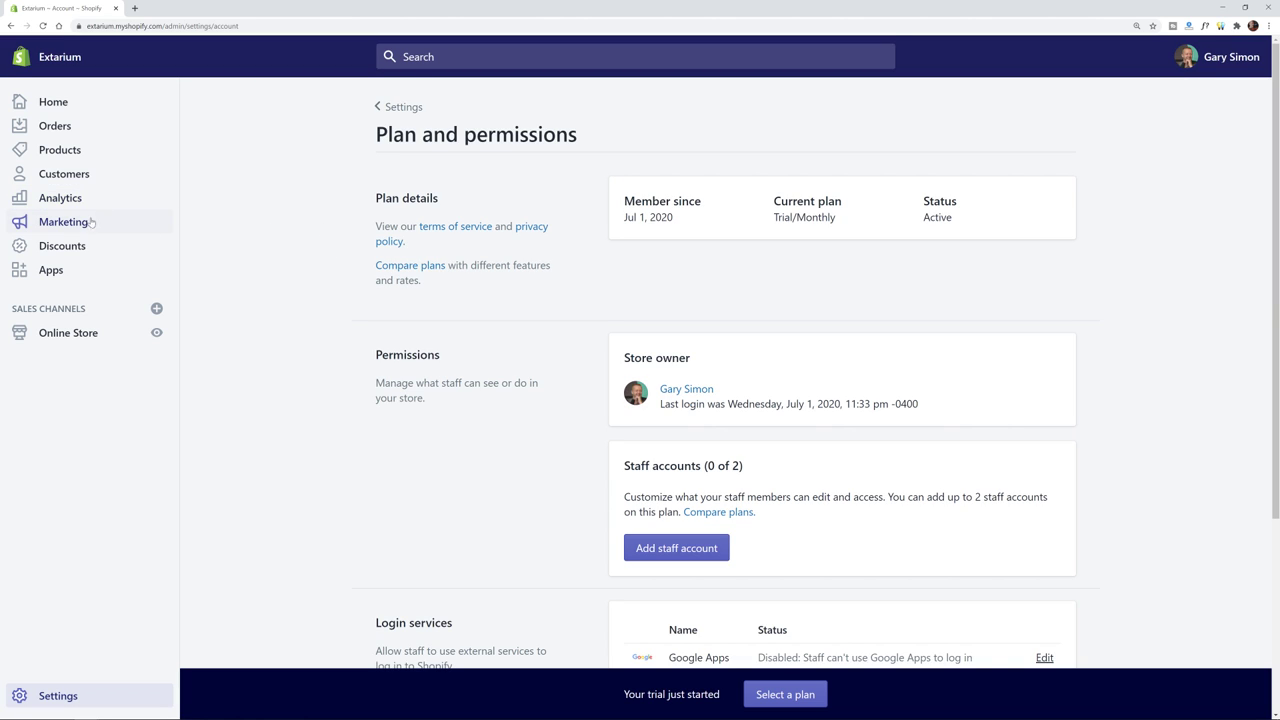
# - Move from the empty Orders page to the empty Products page and review its explanation text
pyautogui.click(64, 131)
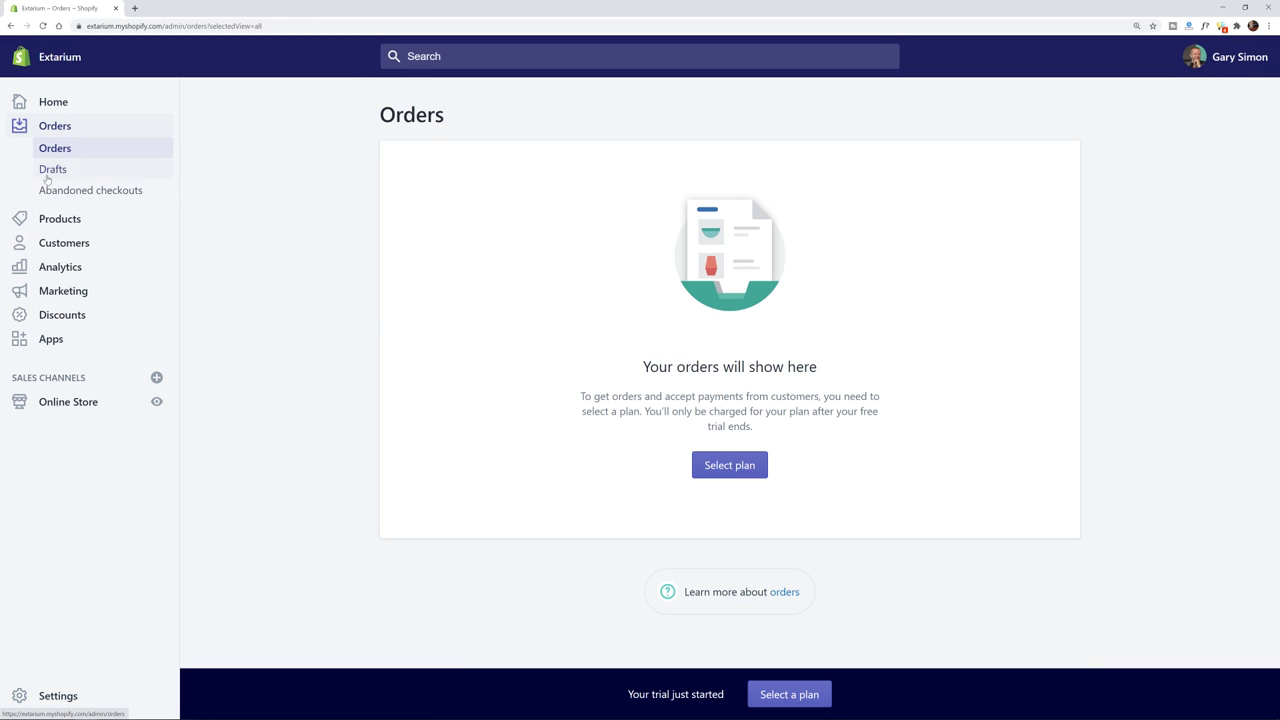
pyautogui.click(56, 222)
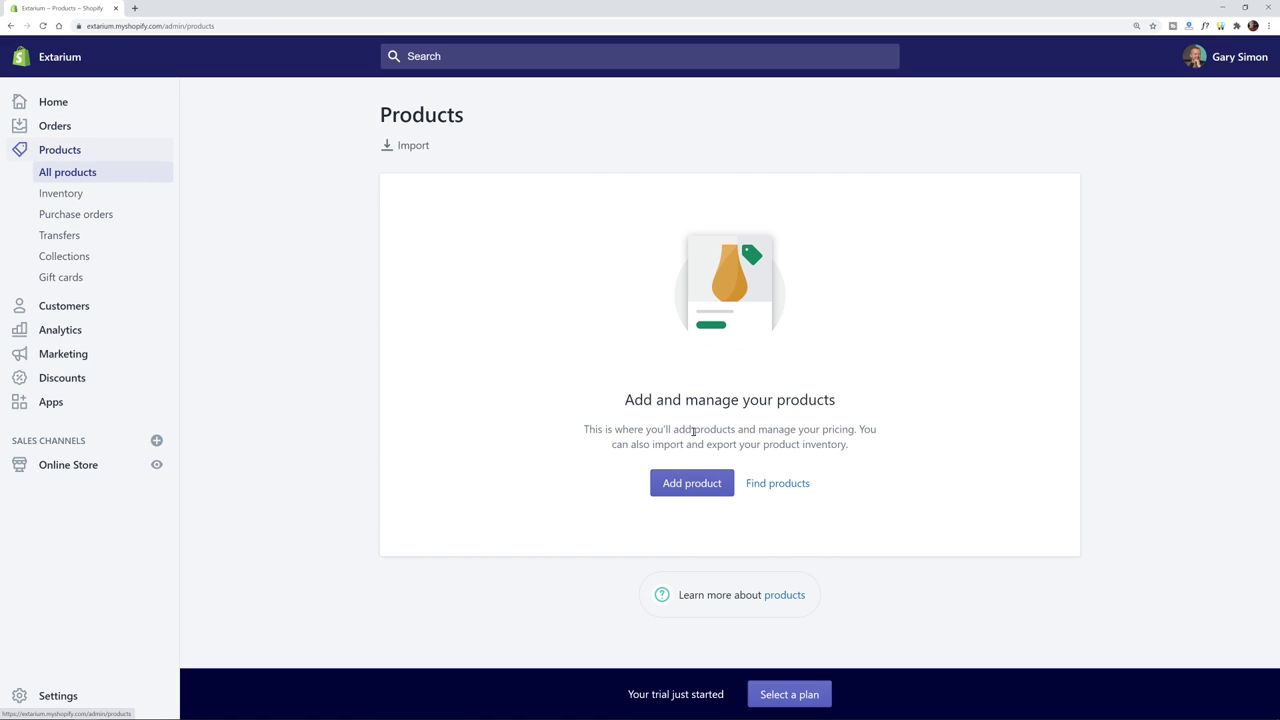
pyautogui.moveTo(850, 446); pyautogui.dragTo(591, 428)
pyautogui.click(585, 428)
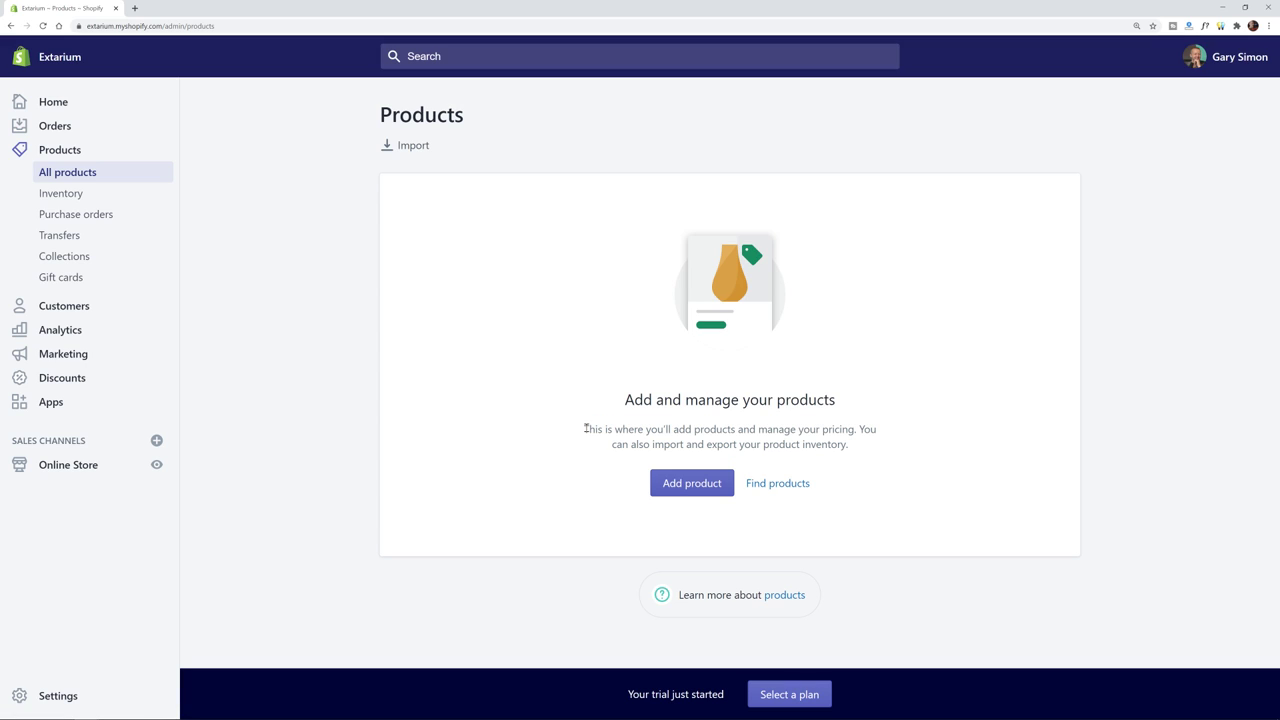
# - Start a new product titled 'Large Driftwood'
pyautogui.click(691, 483)
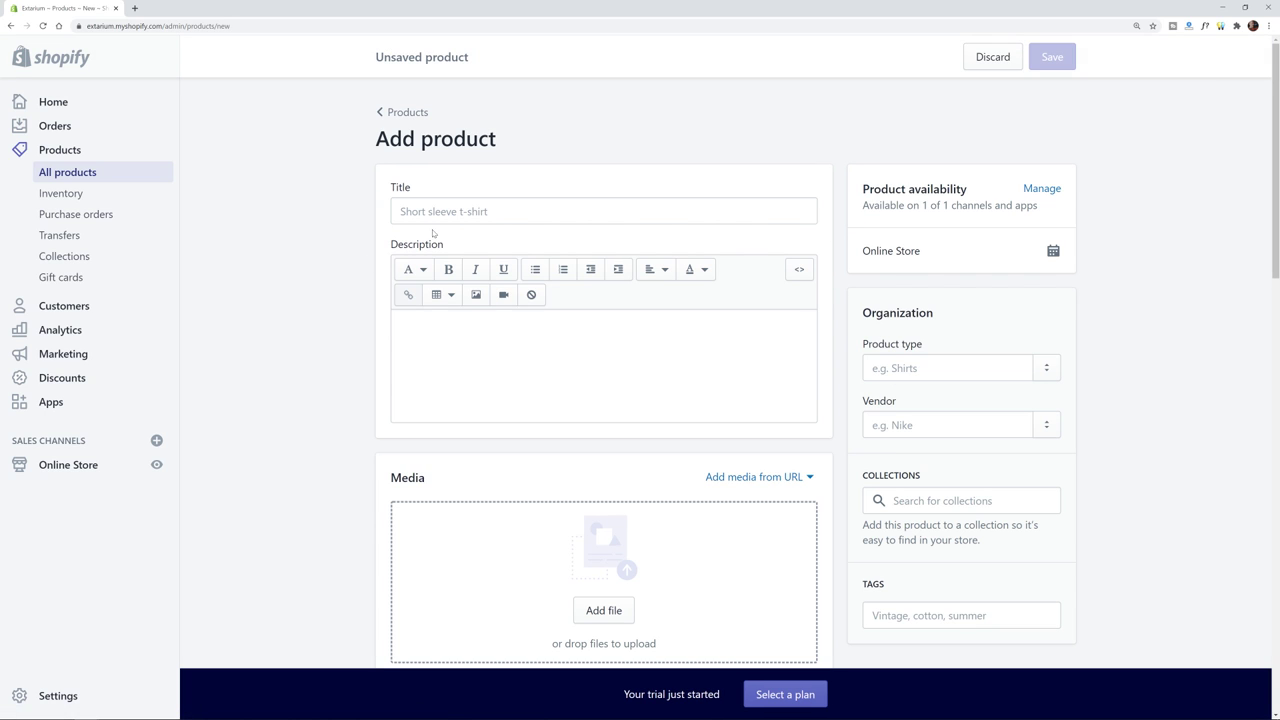
pyautogui.click(470, 213)
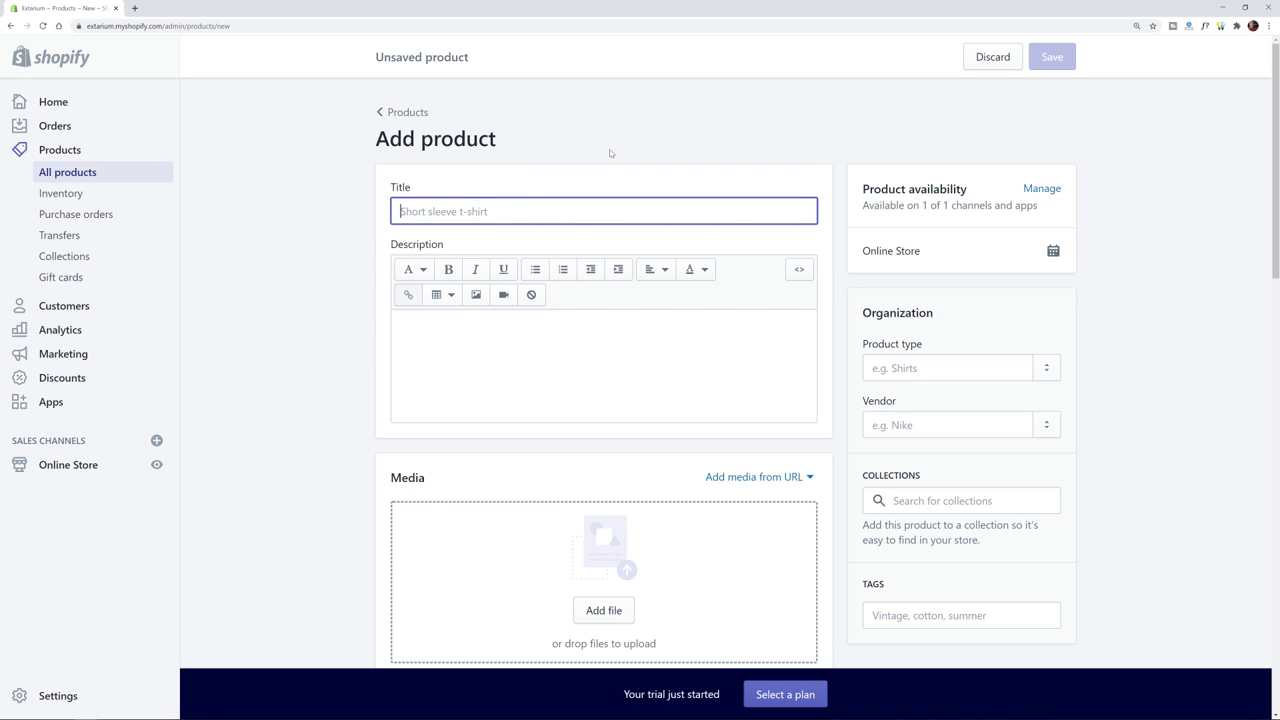
pyautogui.write('Large')
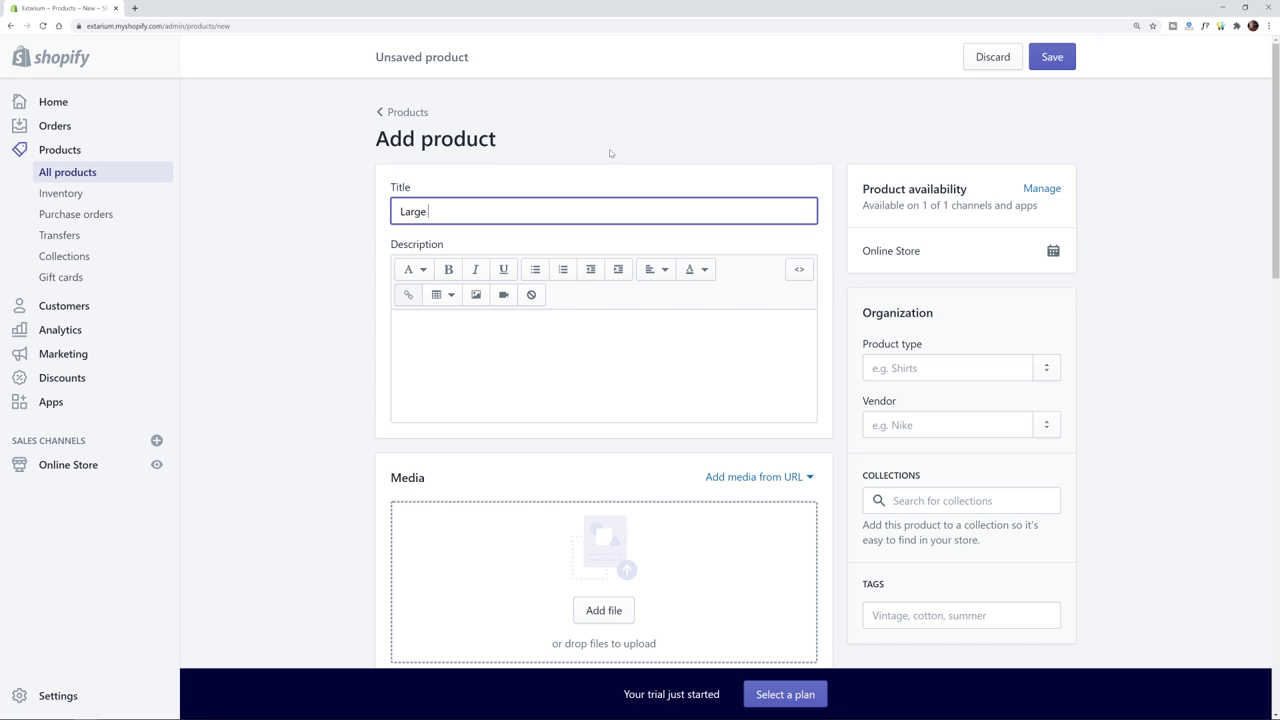
pyautogui.write(' Driftwood')
# - Write 'Blah blah blah' as the first line of the product description
pyautogui.click(556, 358)
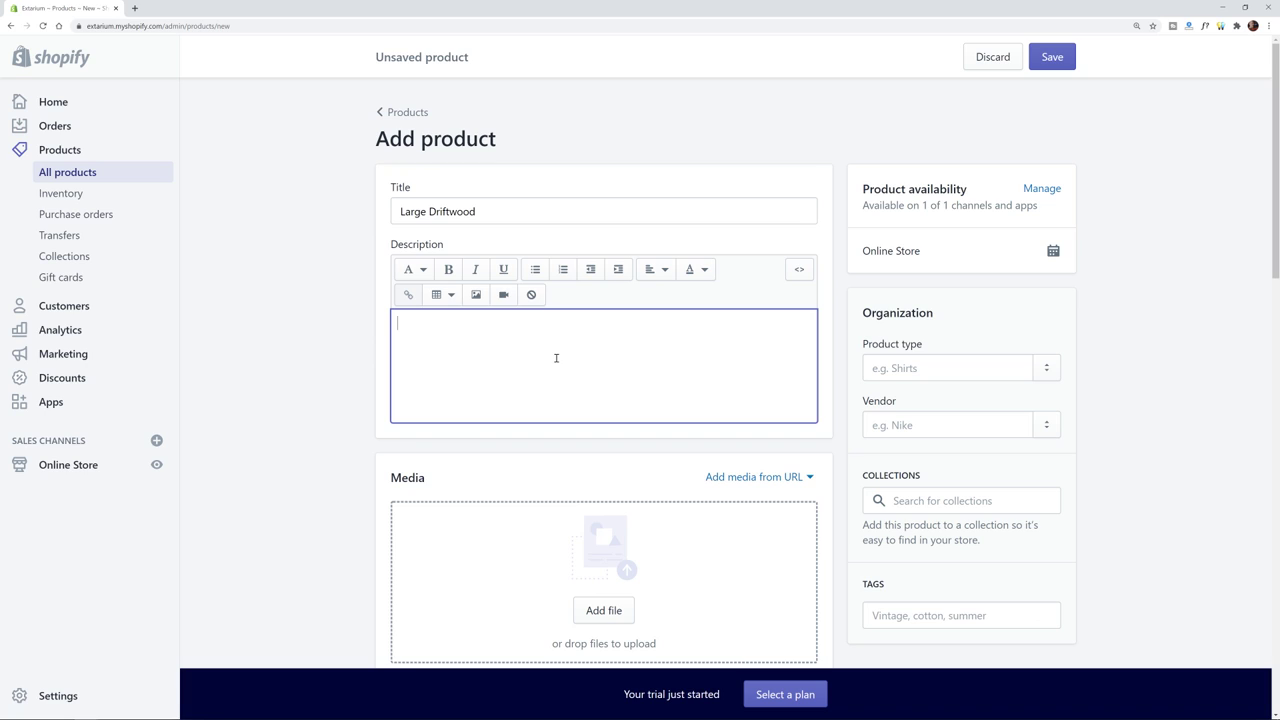
pyautogui.click(563, 269)
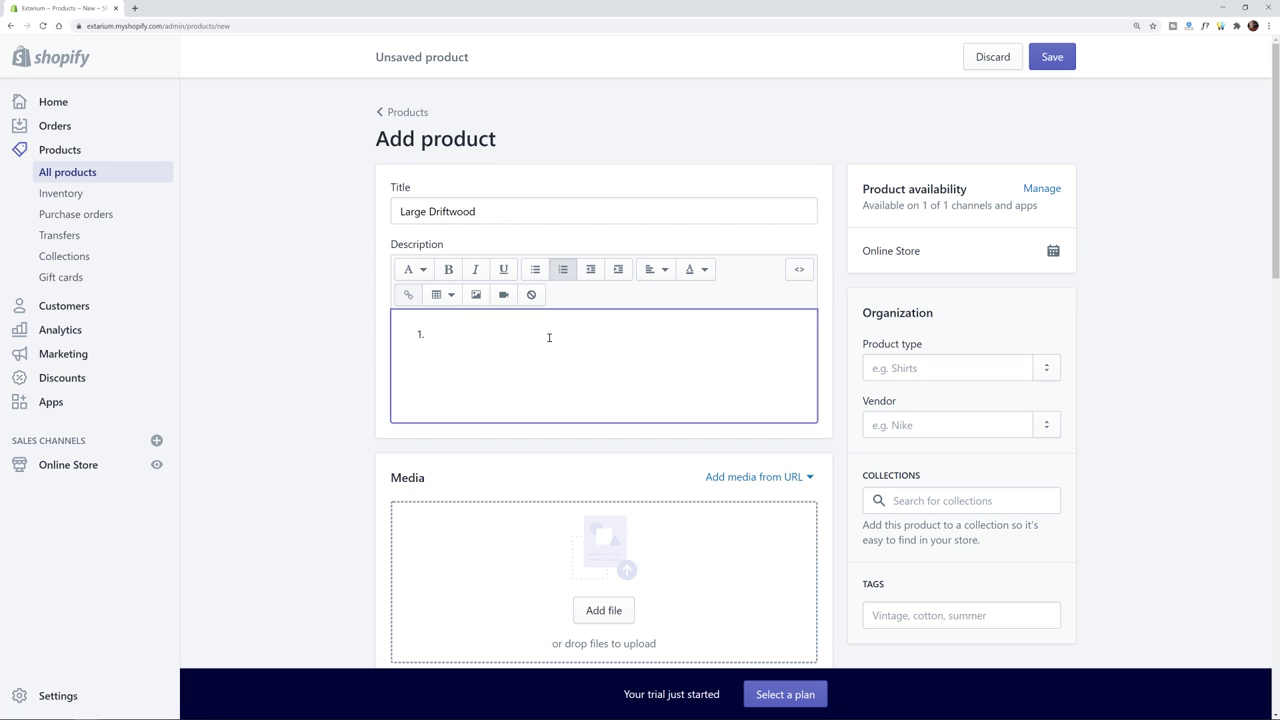
pyautogui.press('BackSpace')
pyautogui.write('Blah blah blah')
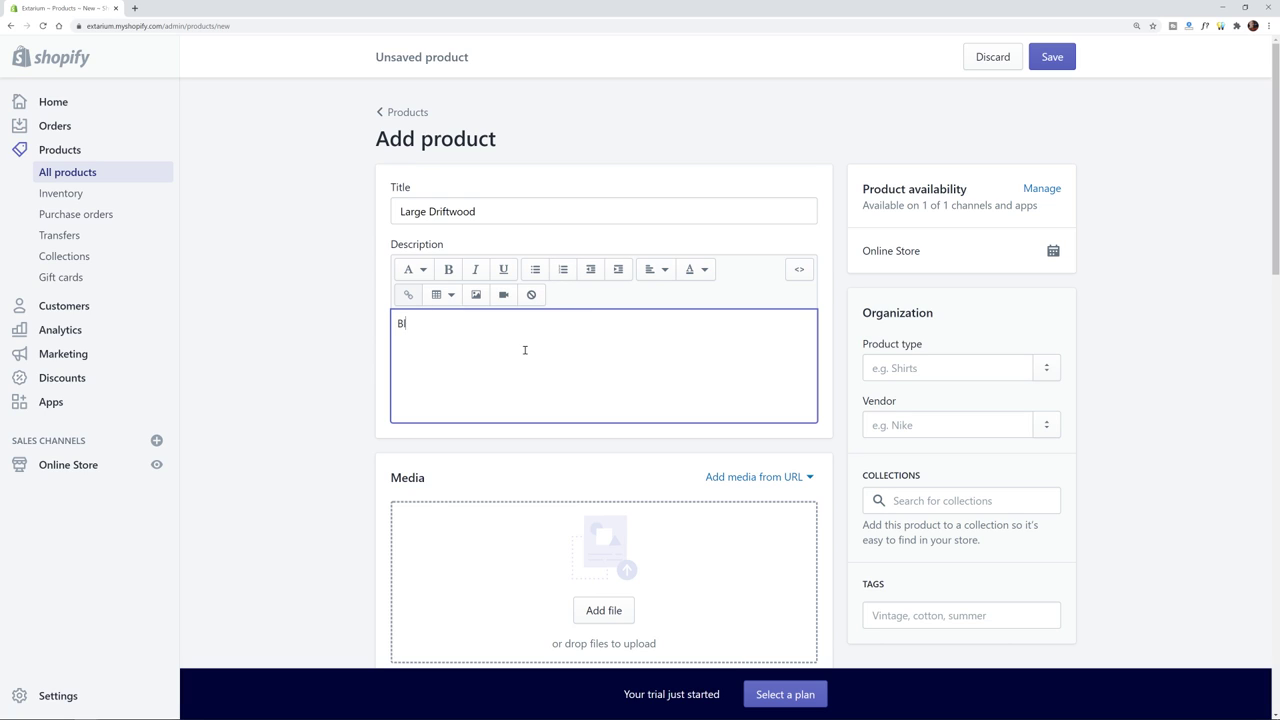
pyautogui.press('Return')
# - Add a bulleted list to the description with items sadf, asfasdf and saf
pyautogui.click(533, 270)
pyautogui.write('sadf')
pyautogui.press('Return')
pyautogui.write('asfasdf')
pyautogui.press('Return')
pyautogui.write('saf')
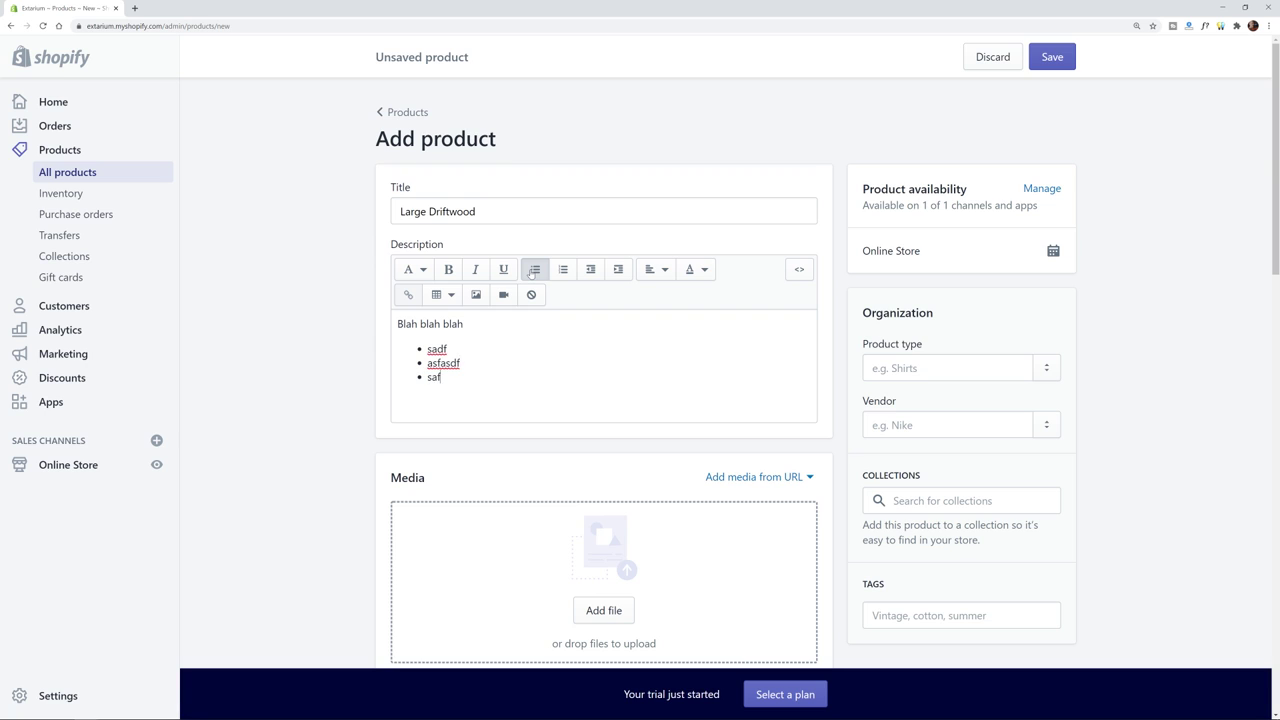
pyautogui.scroll(-2, 557, 400)
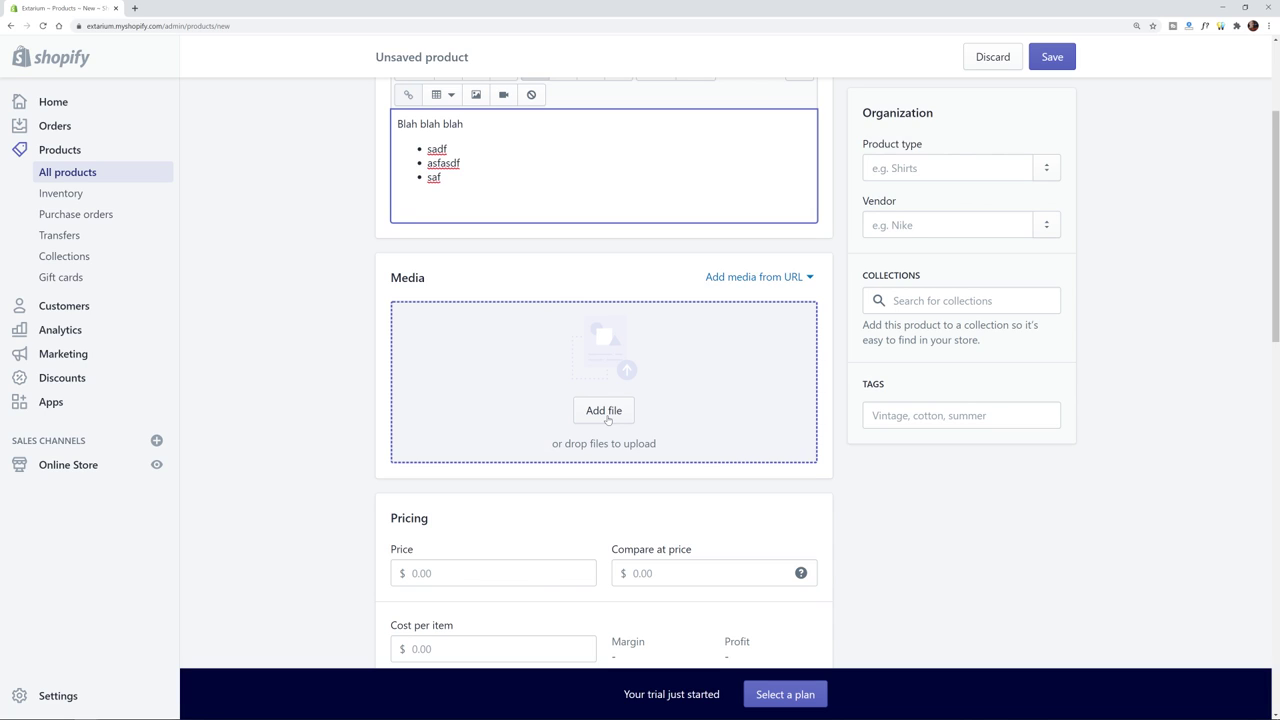
# - Set the product price to 49
pyautogui.scroll(-1, 875, 483)
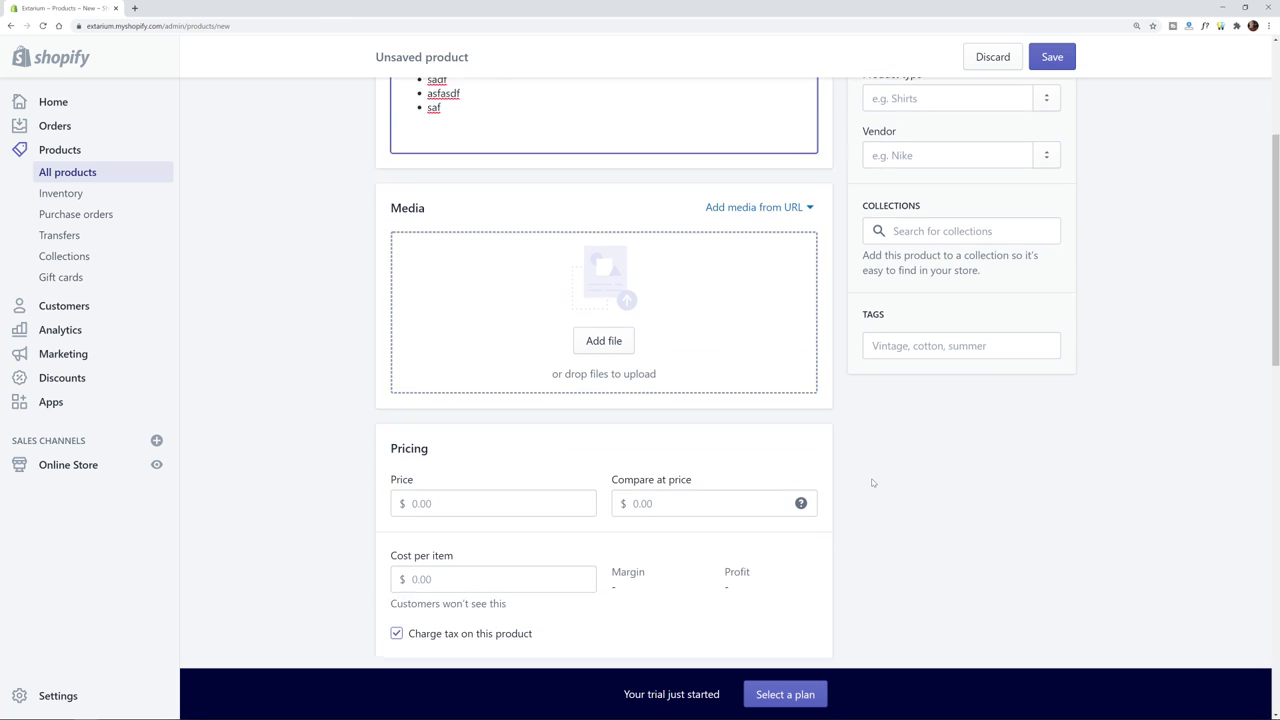
pyautogui.scroll(-2, 603, 150)
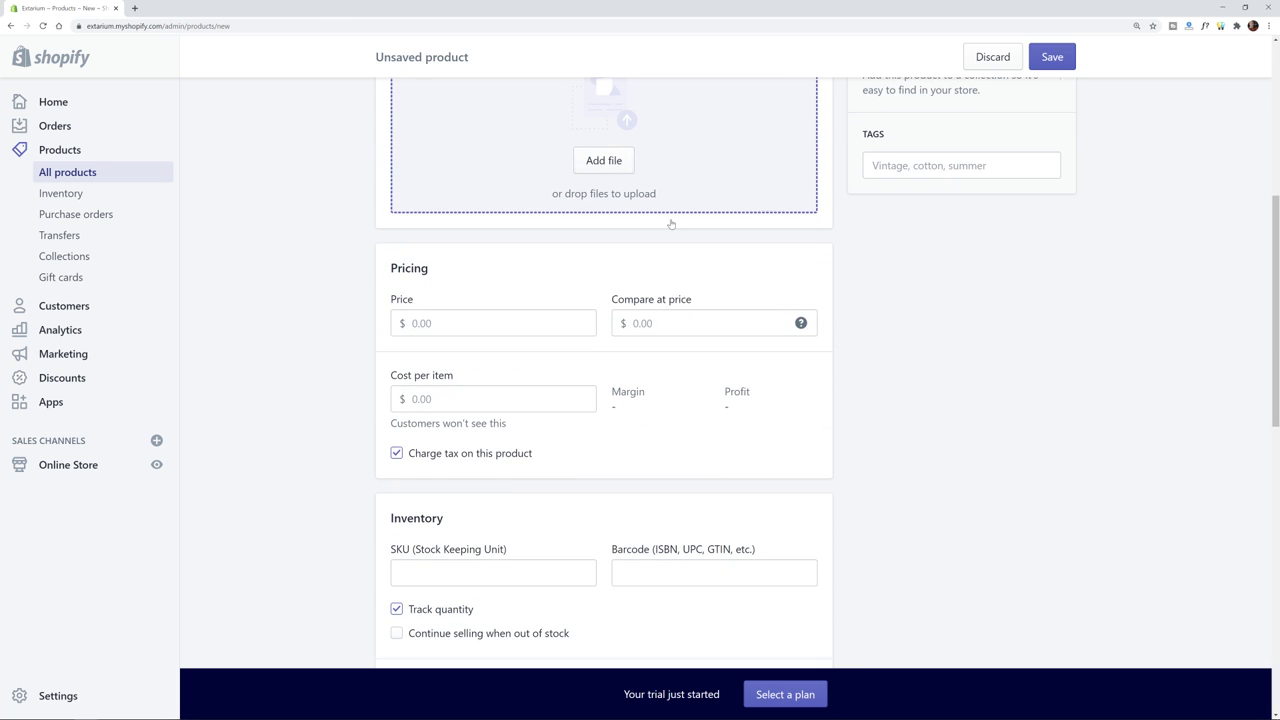
pyautogui.scroll(-2, 789, 318)
pyautogui.click(518, 168)
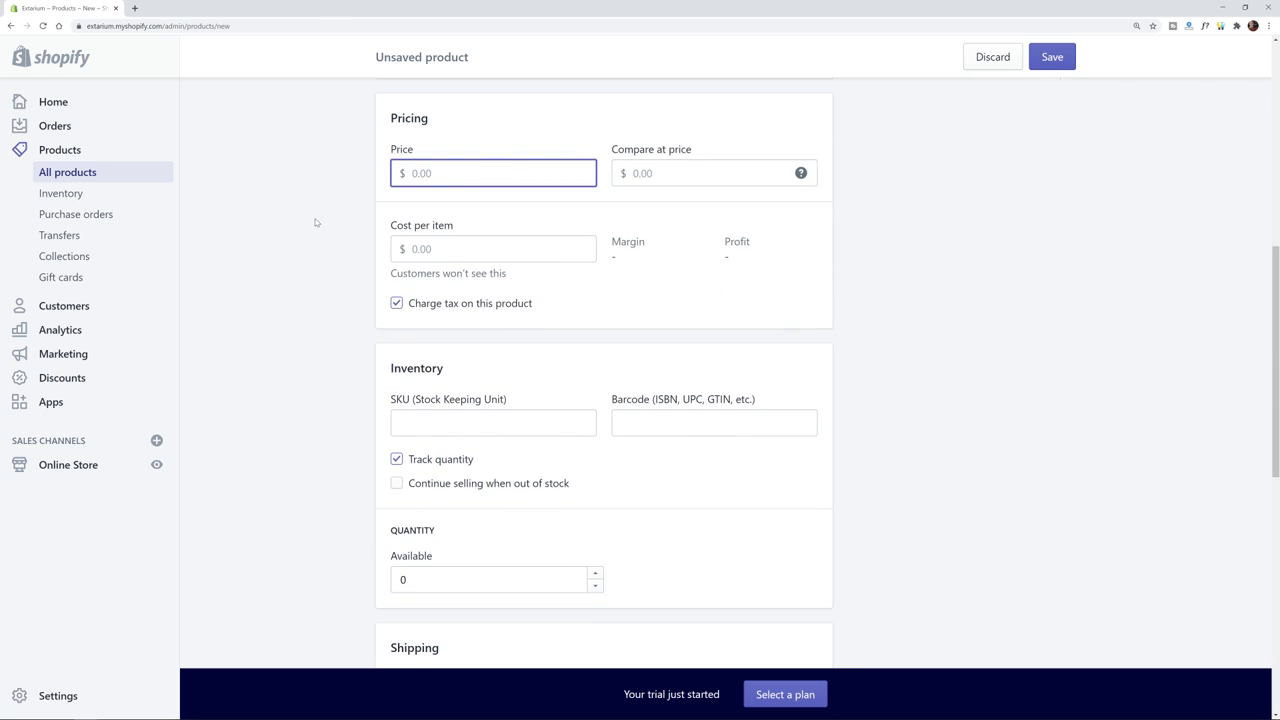
pyautogui.scroll(1, 315, 222)
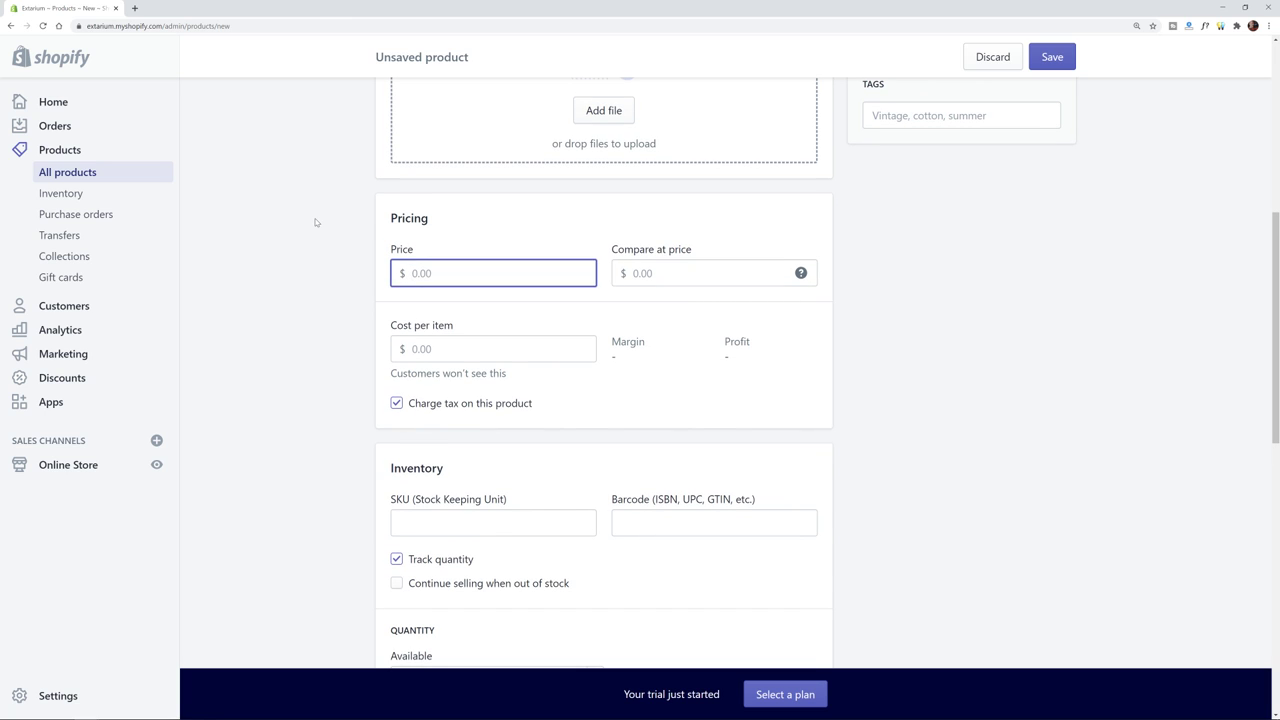
pyautogui.scroll(2, 315, 222)
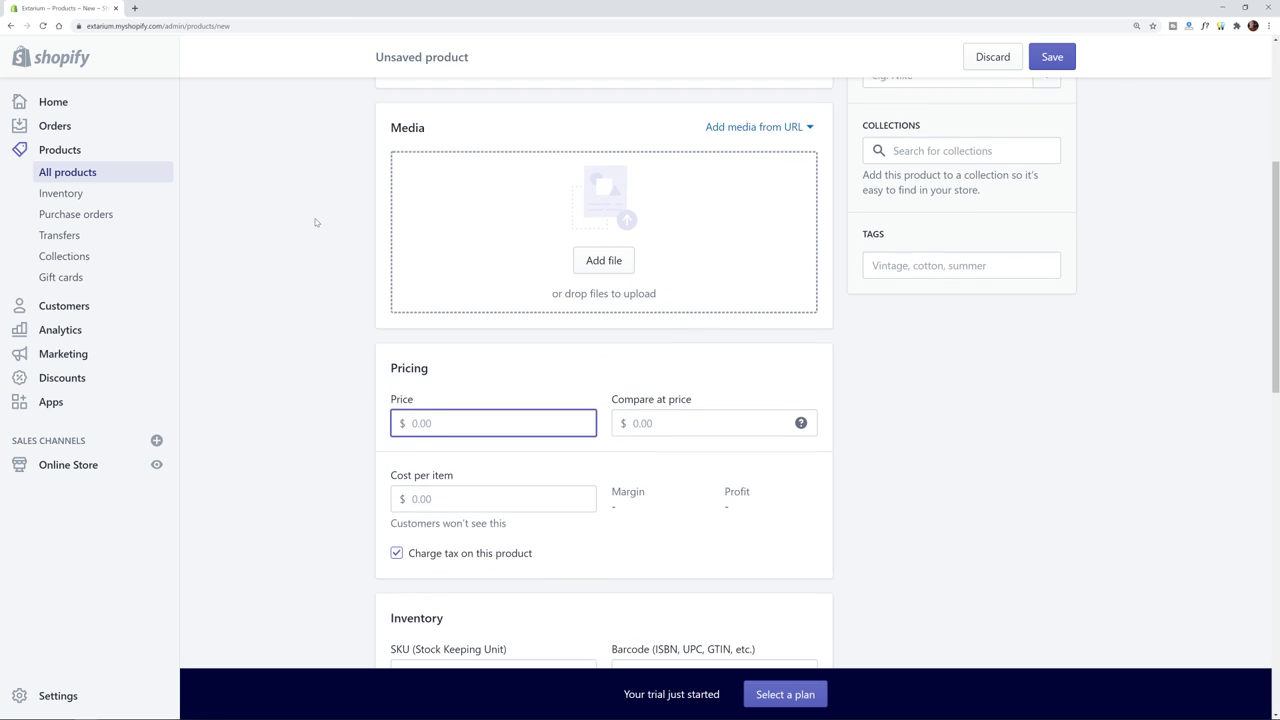
pyautogui.scroll(-1, 315, 222)
pyautogui.write('49')
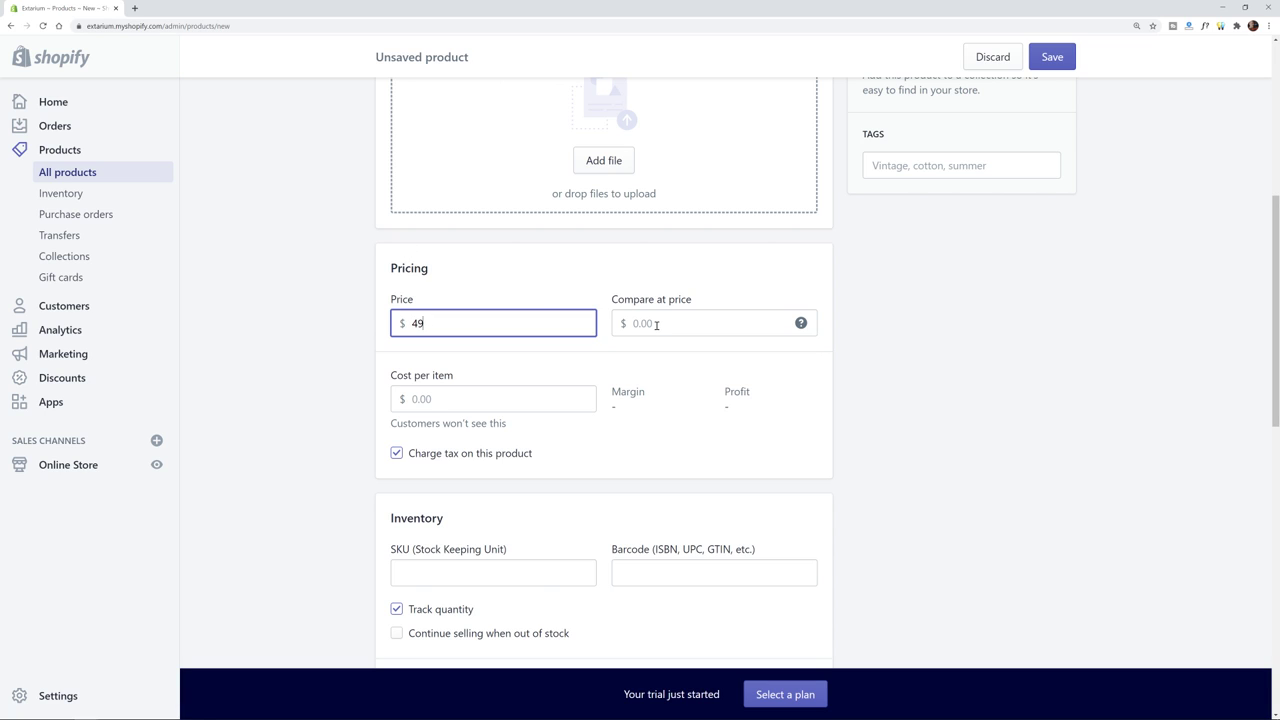
pyautogui.click(657, 326)
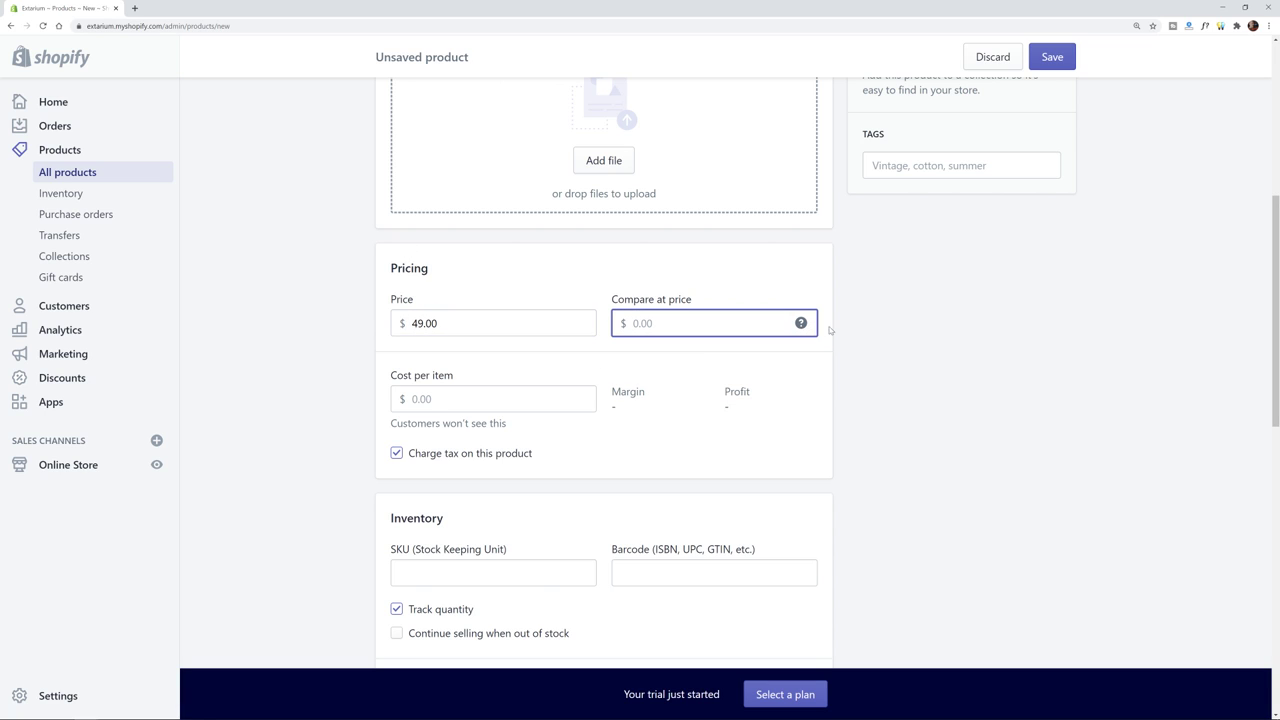
# - Change the available inventory quantity to 1
pyautogui.moveTo(801, 323)
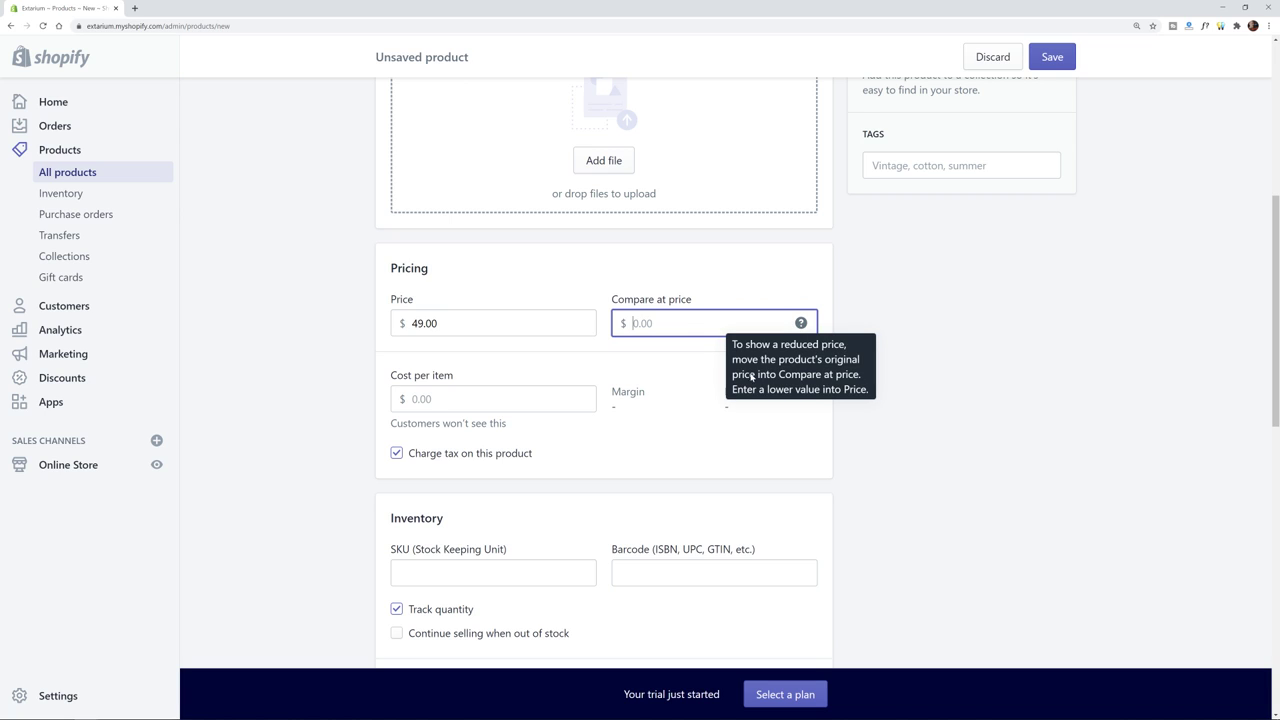
pyautogui.click(515, 400)
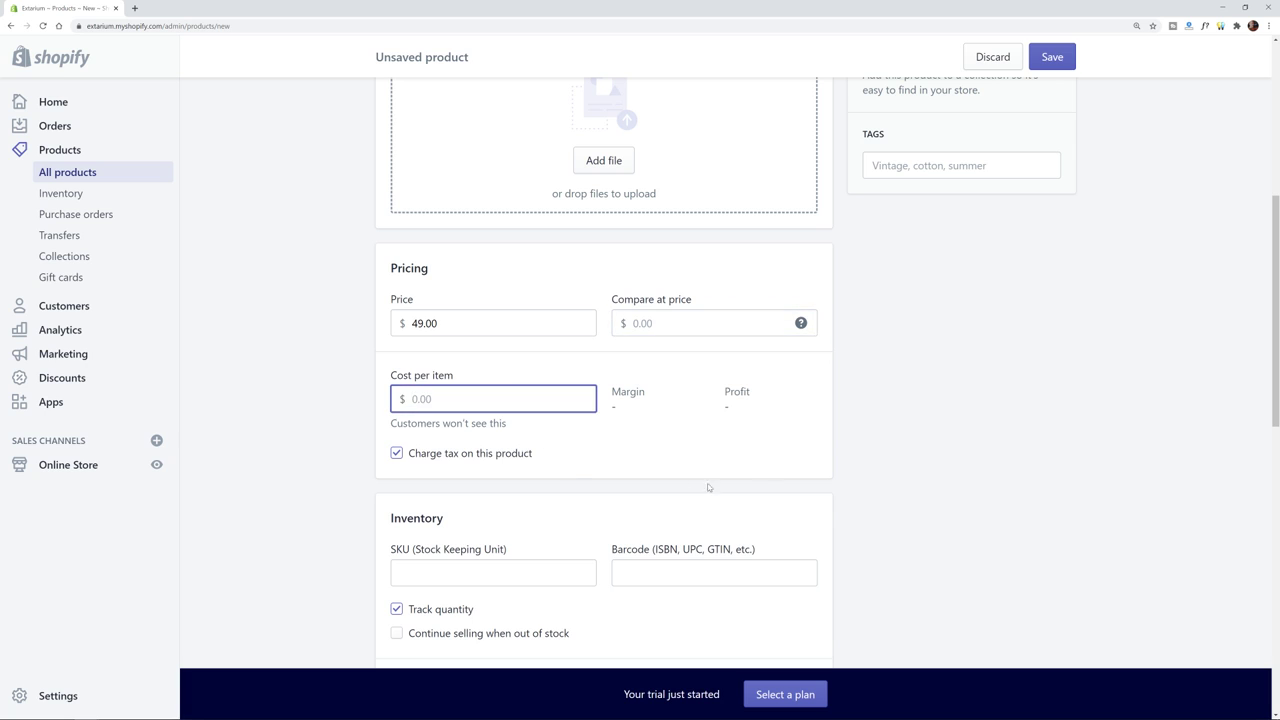
pyautogui.scroll(-3, 700, 480)
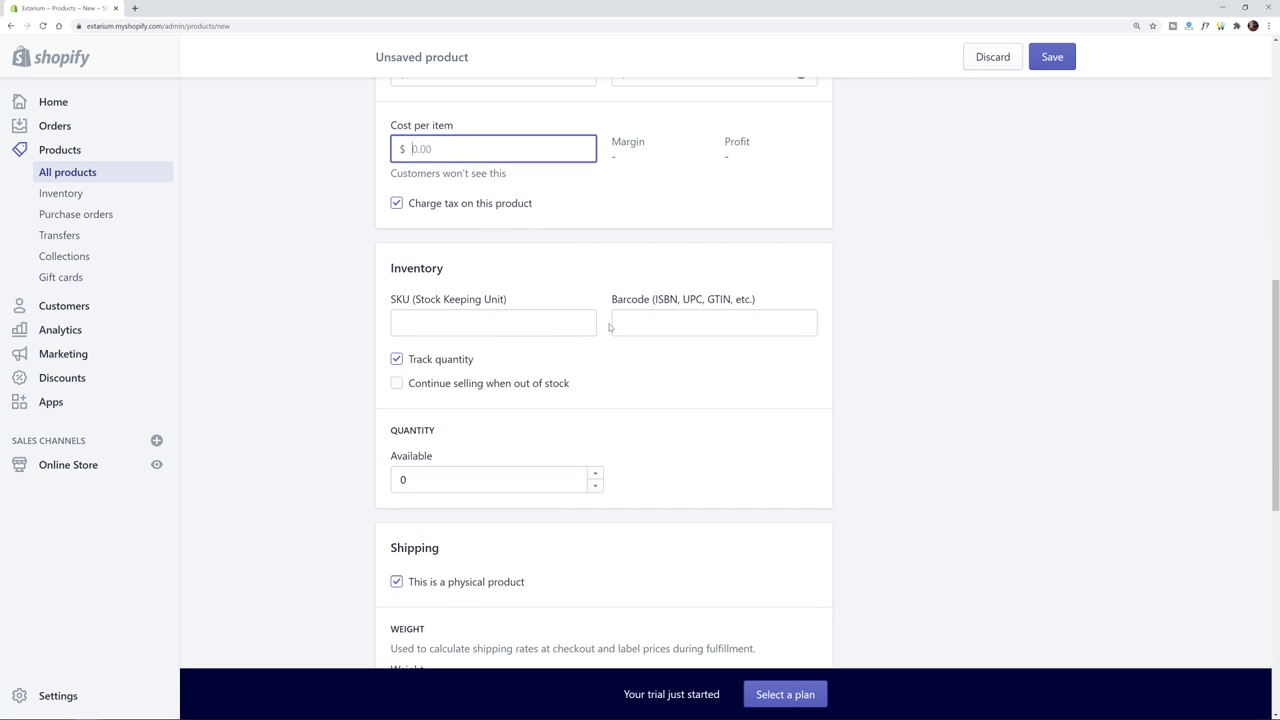
pyautogui.scroll(-1, 517, 331)
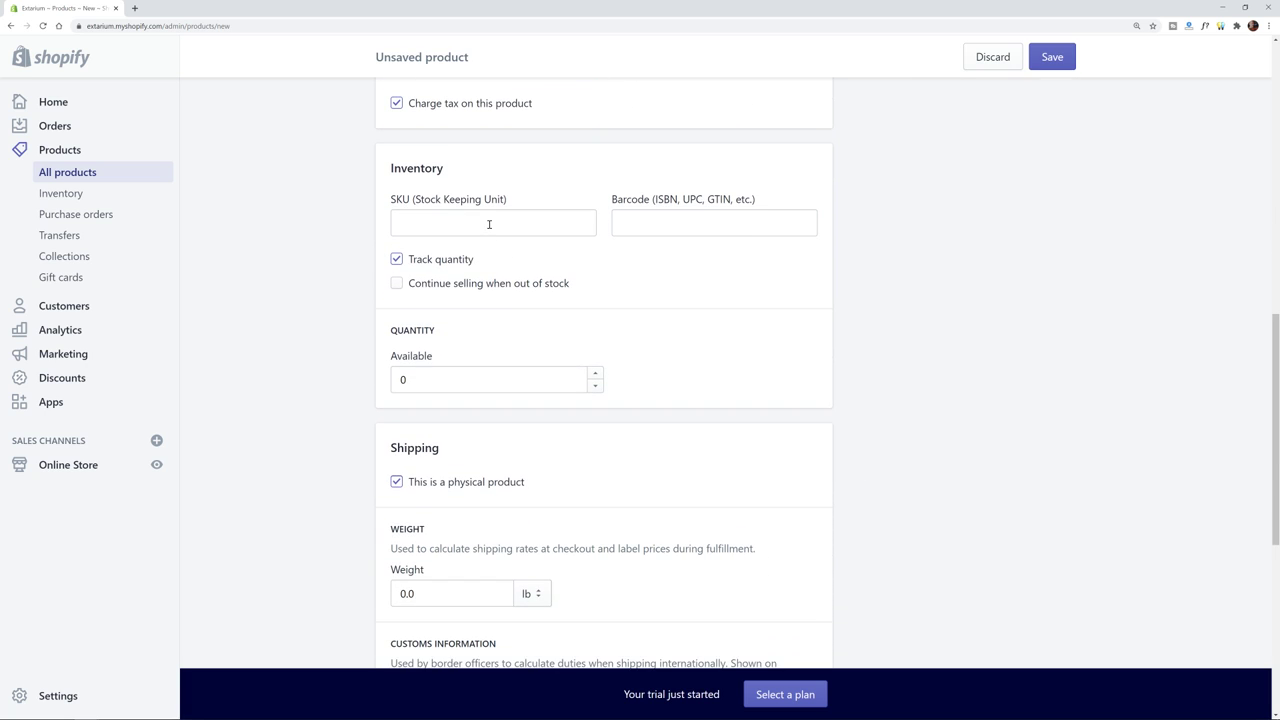
pyautogui.scroll(-2, 723, 446)
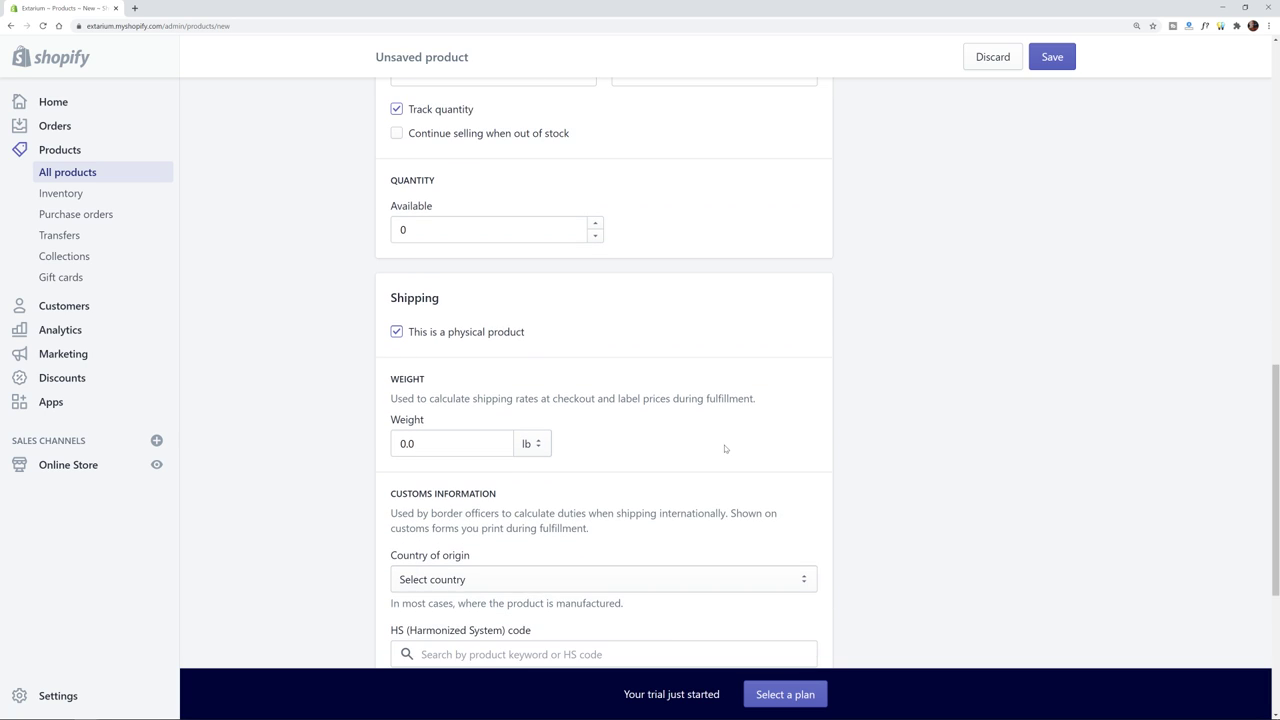
pyautogui.doubleClick(405, 180)
pyautogui.write('1')
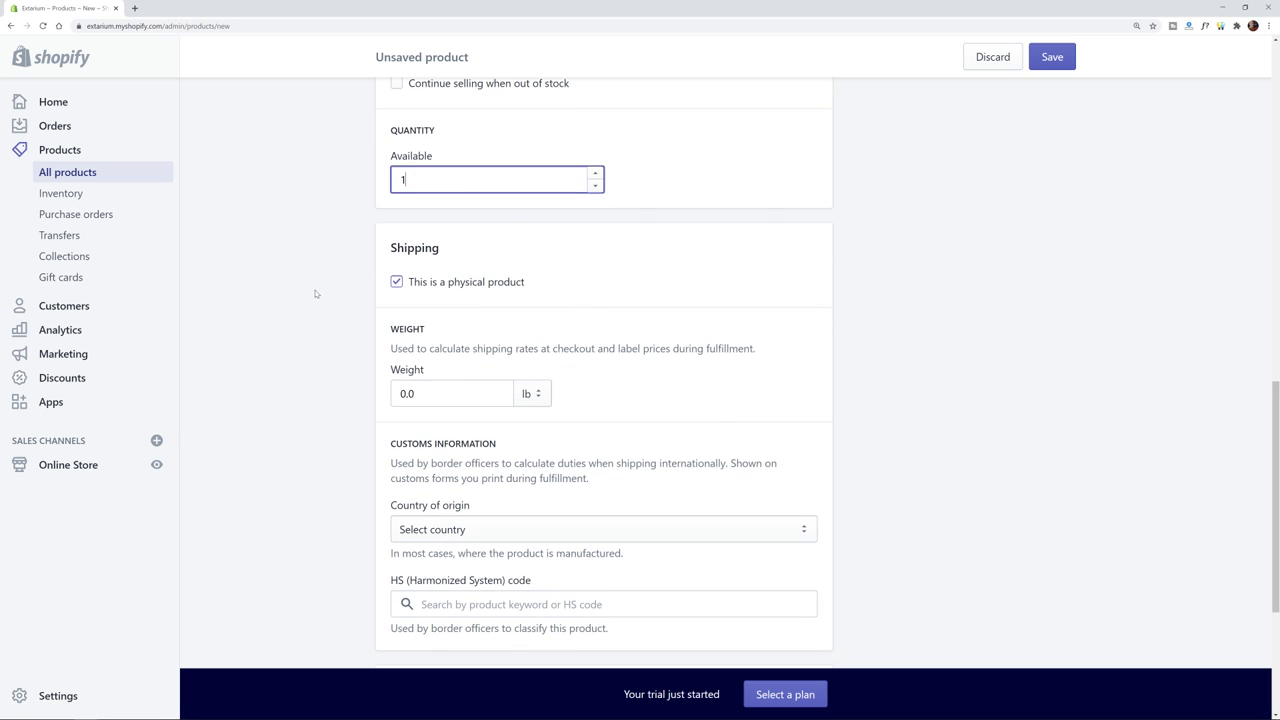
pyautogui.click(318, 326)
# - Set the product weight to 3.0 lb
pyautogui.scroll(-2, 464, 381)
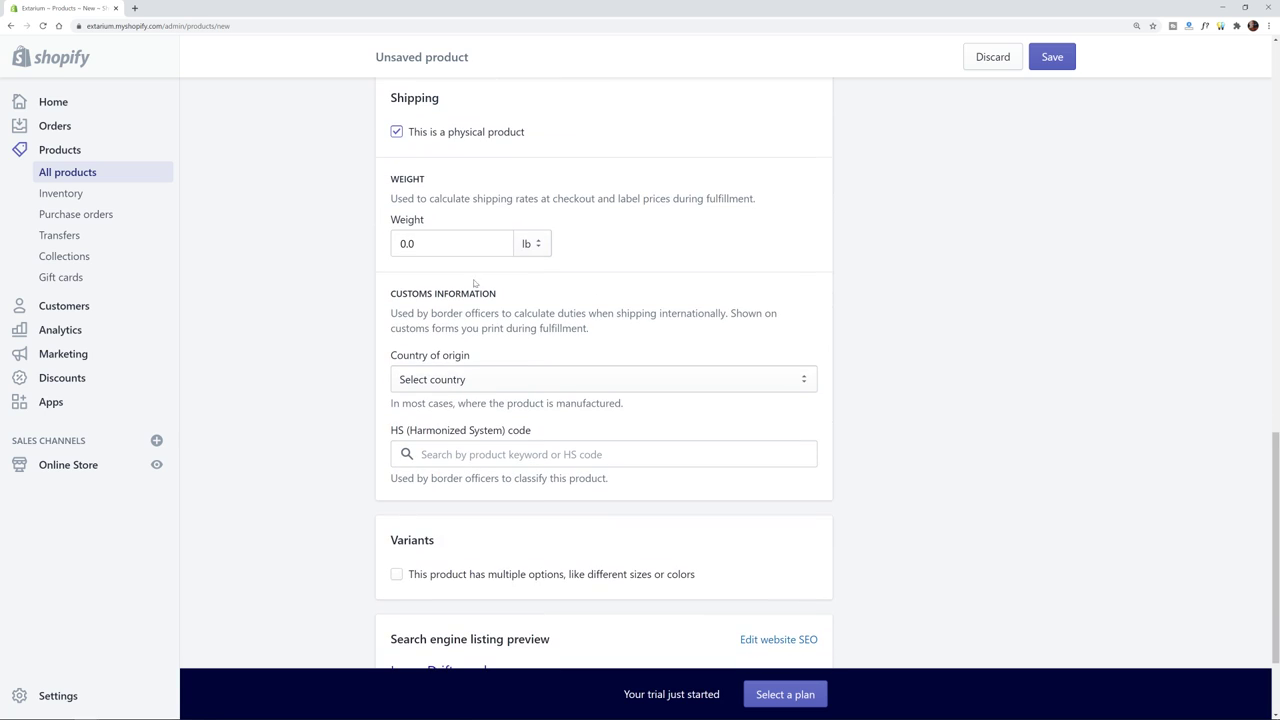
pyautogui.click(452, 246)
pyautogui.doubleClick(413, 244)
pyautogui.write('3')
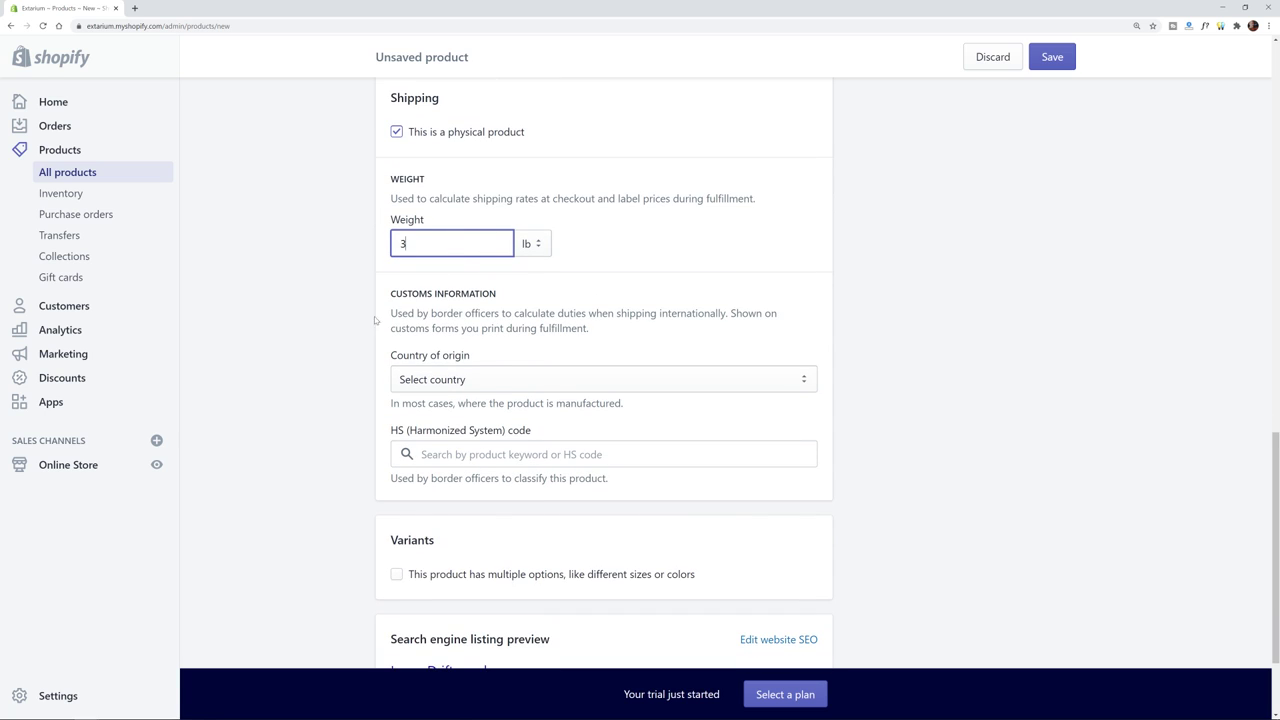
pyautogui.click(436, 280)
# - Choose United States as the country of origin and save Large Driftwood
pyautogui.scroll(-1, 436, 280)
pyautogui.click(437, 280)
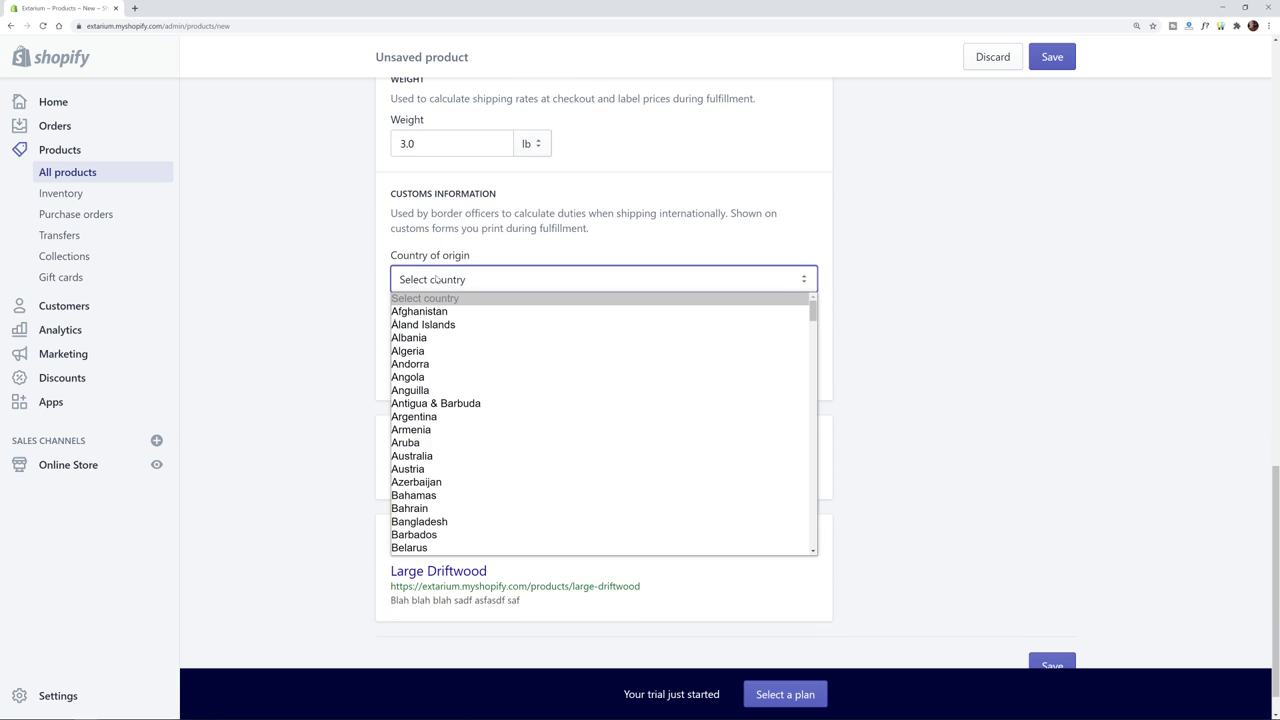
pyautogui.write('uk')
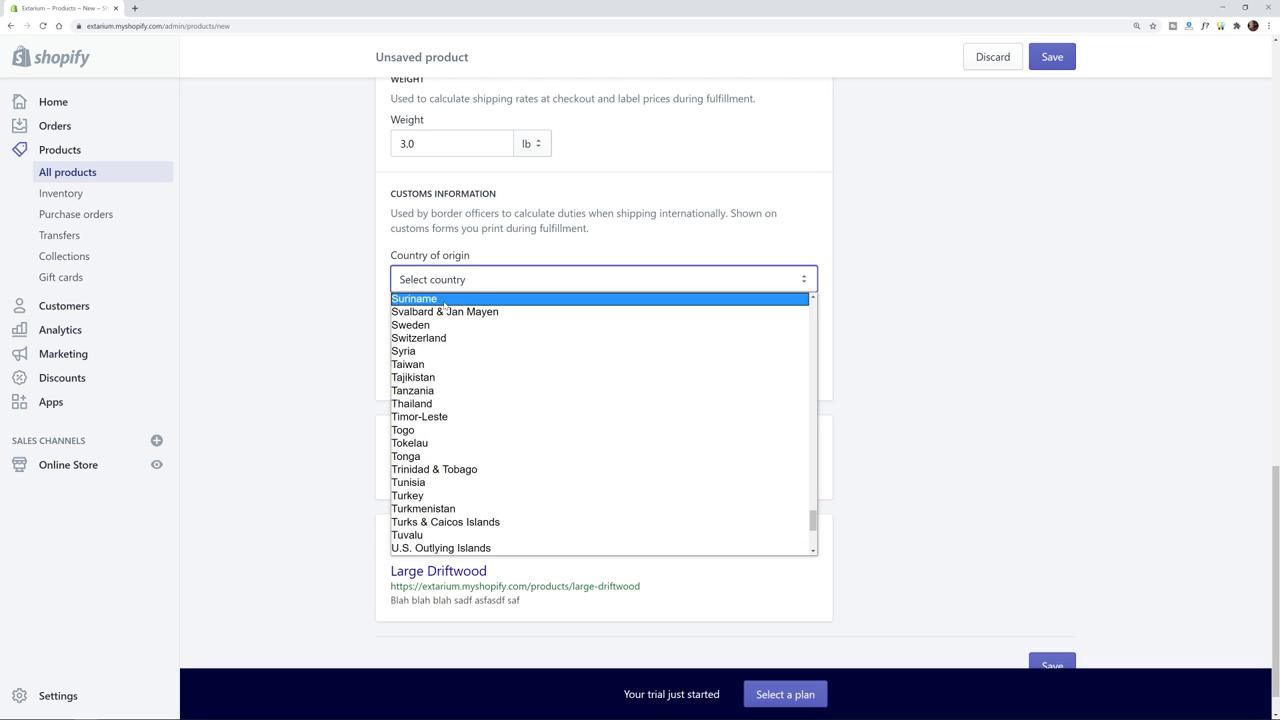
pyautogui.press('Down')
pyautogui.press('Down')
pyautogui.press('Down')
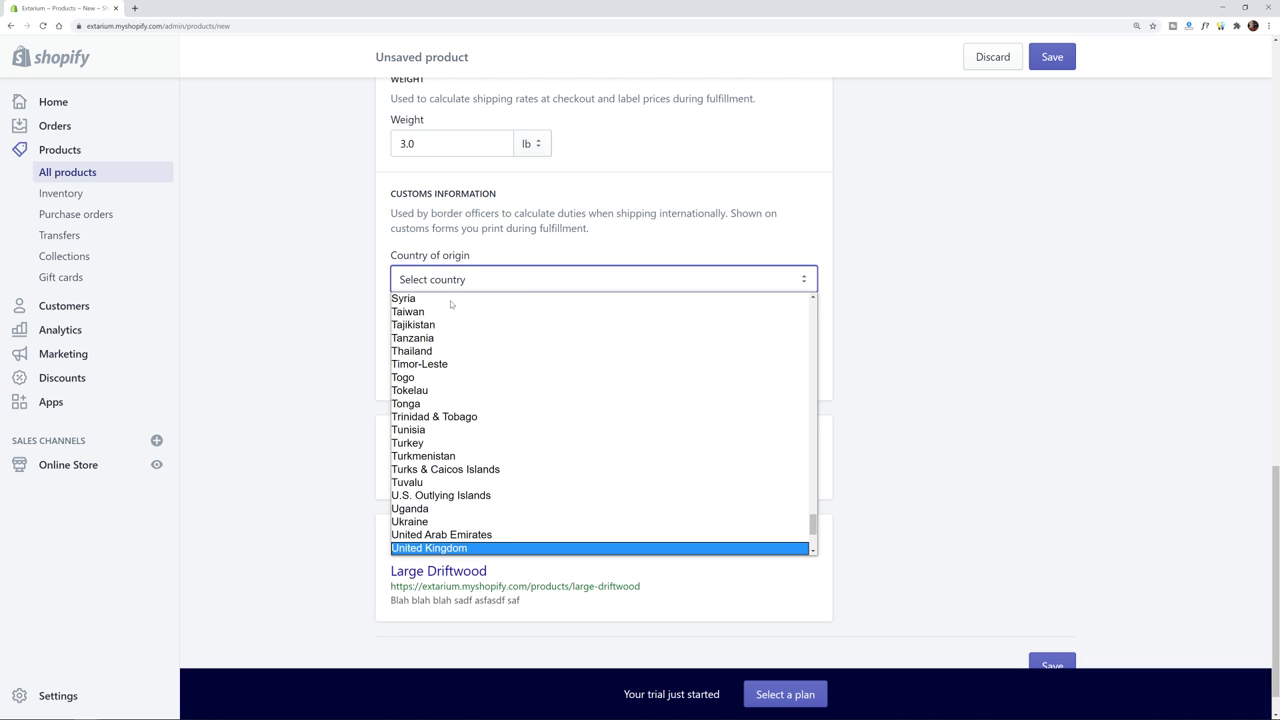
pyautogui.press('Return')
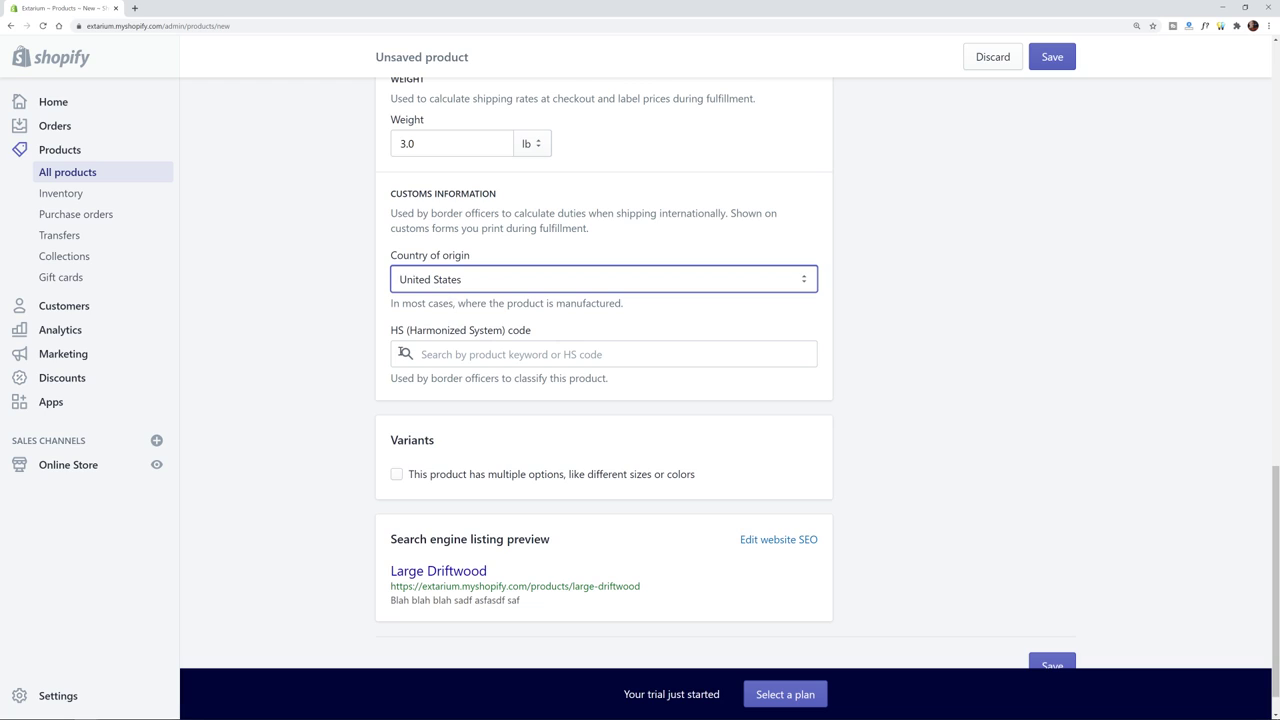
pyautogui.scroll(-1, 399, 347)
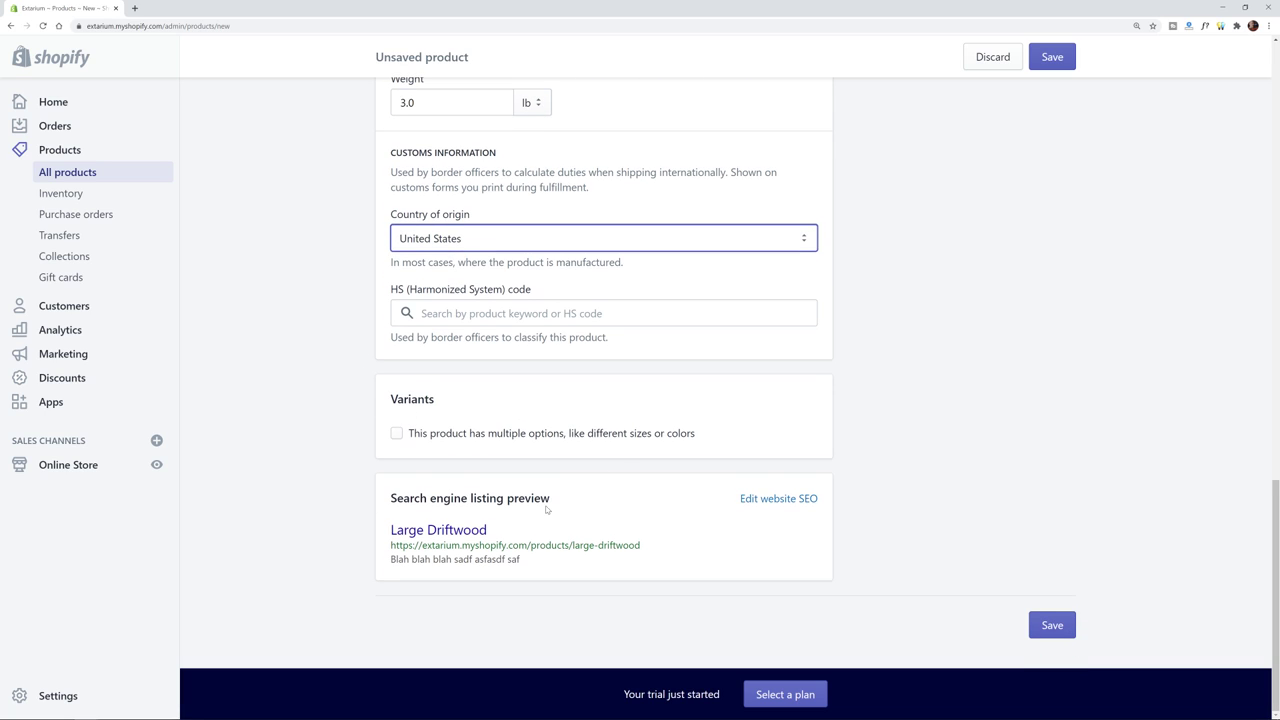
pyautogui.click(1050, 625)
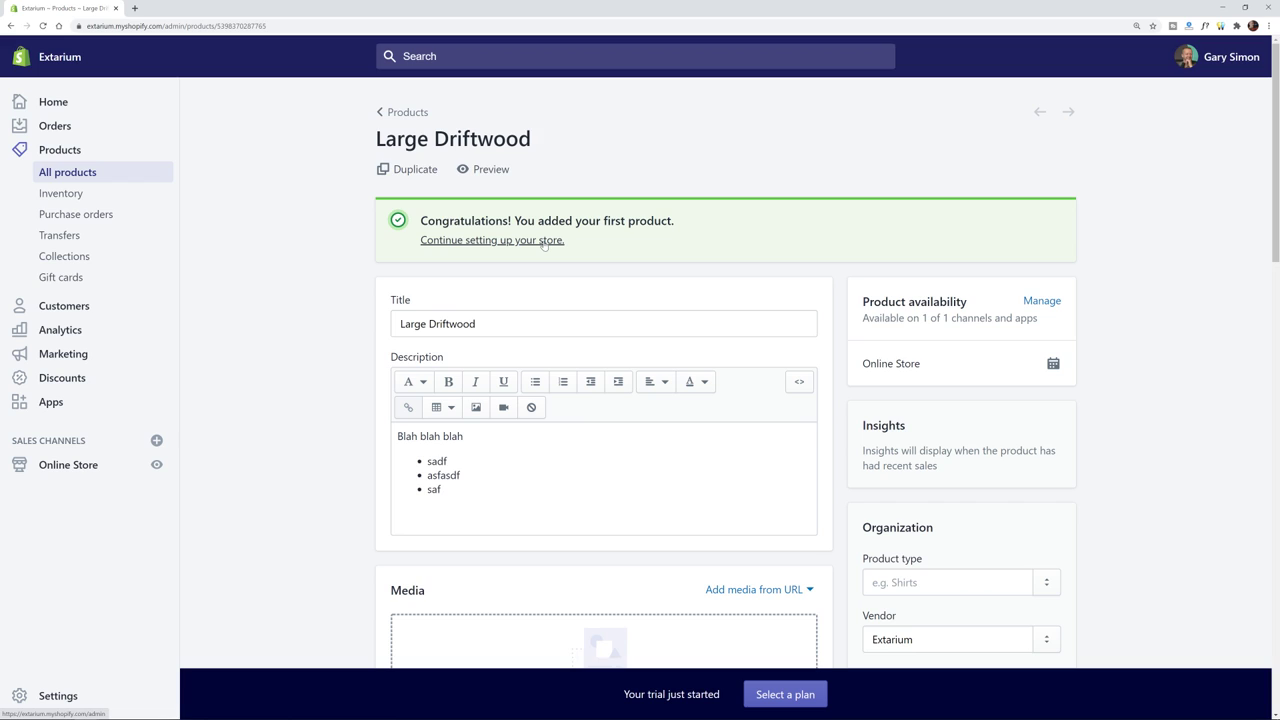
# - Open the 'Continue setting up your store' link in a new tab and switch to it
pyautogui.scroll(-1, 305, 293)
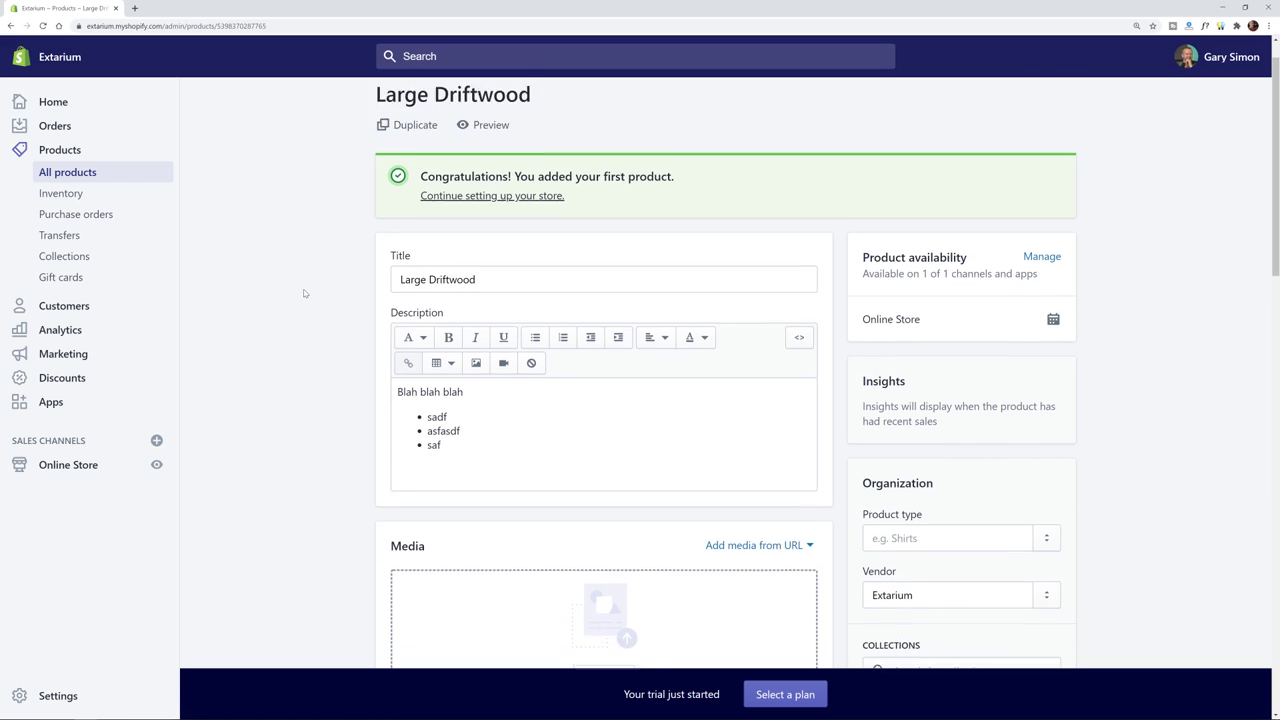
pyautogui.scroll(-1, 305, 293)
pyautogui.rightClick(430, 140)
pyautogui.press('Down')
pyautogui.press('Return')
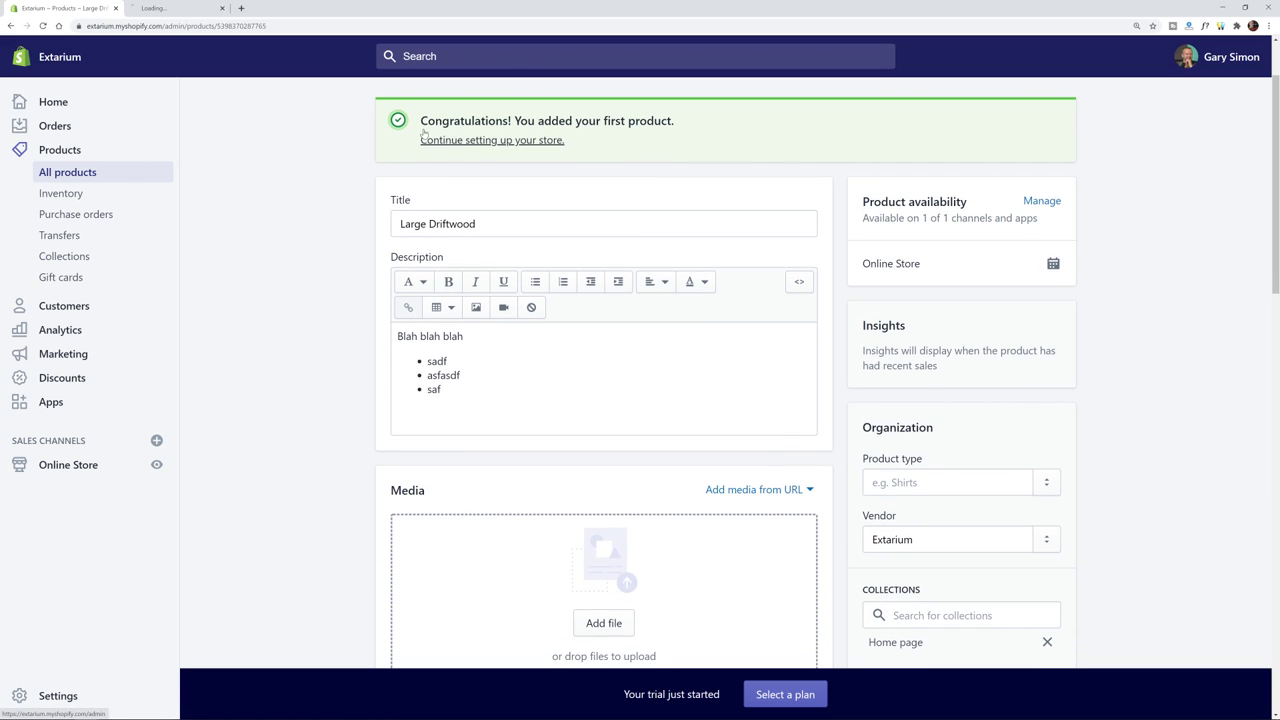
pyautogui.click(180, 8)
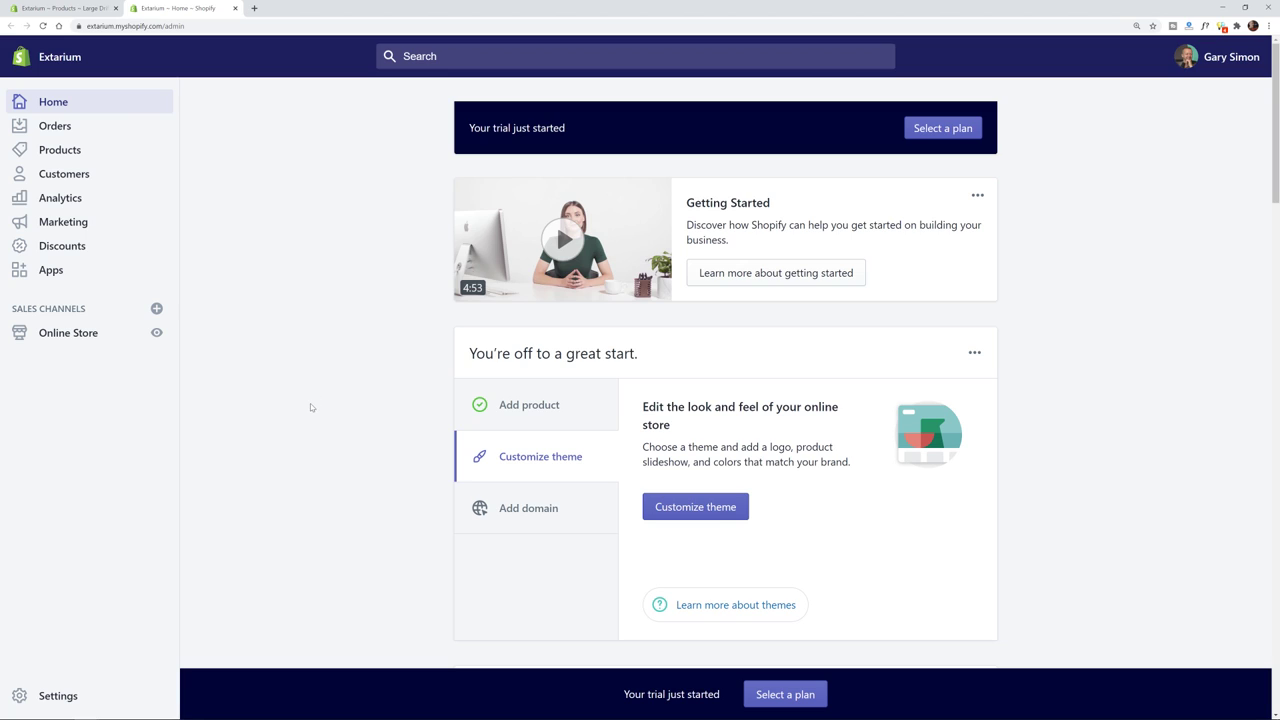
# - Go to the Online Store Themes page for Debut and bring up the View your store link menu
pyautogui.scroll(-2, 330, 400)
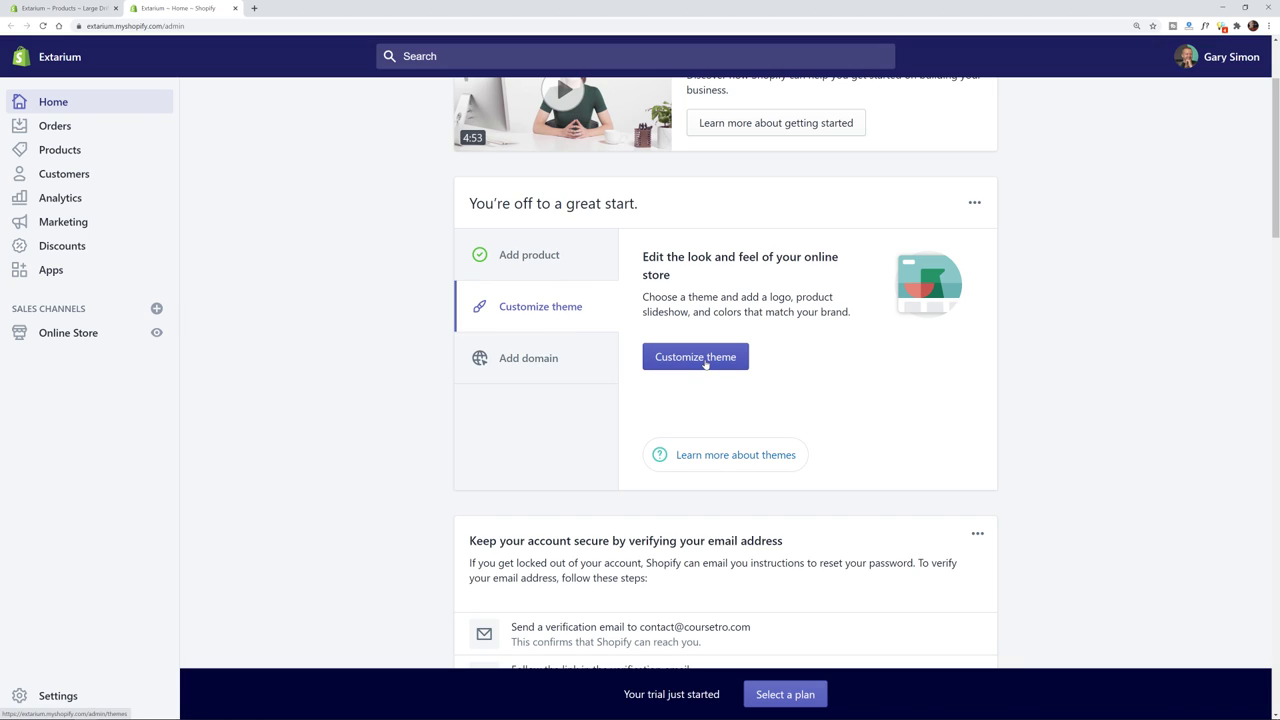
pyautogui.click(704, 362)
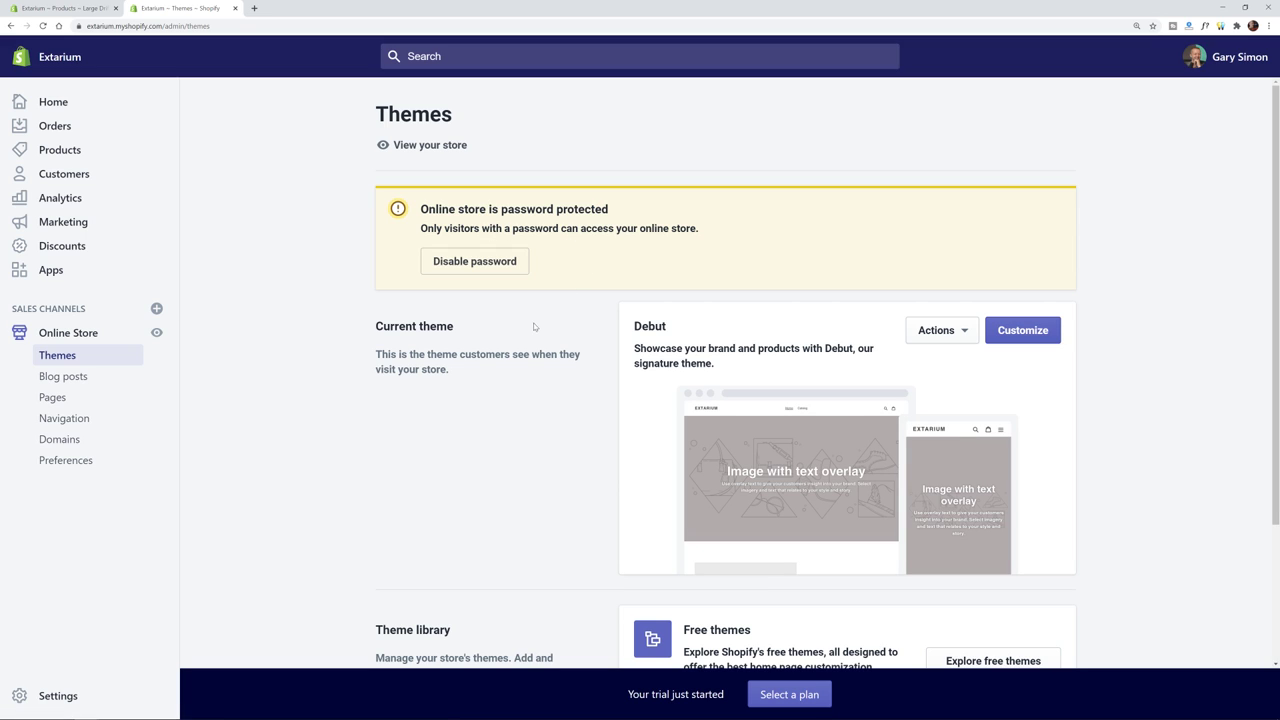
pyautogui.scroll(-3, 544, 403)
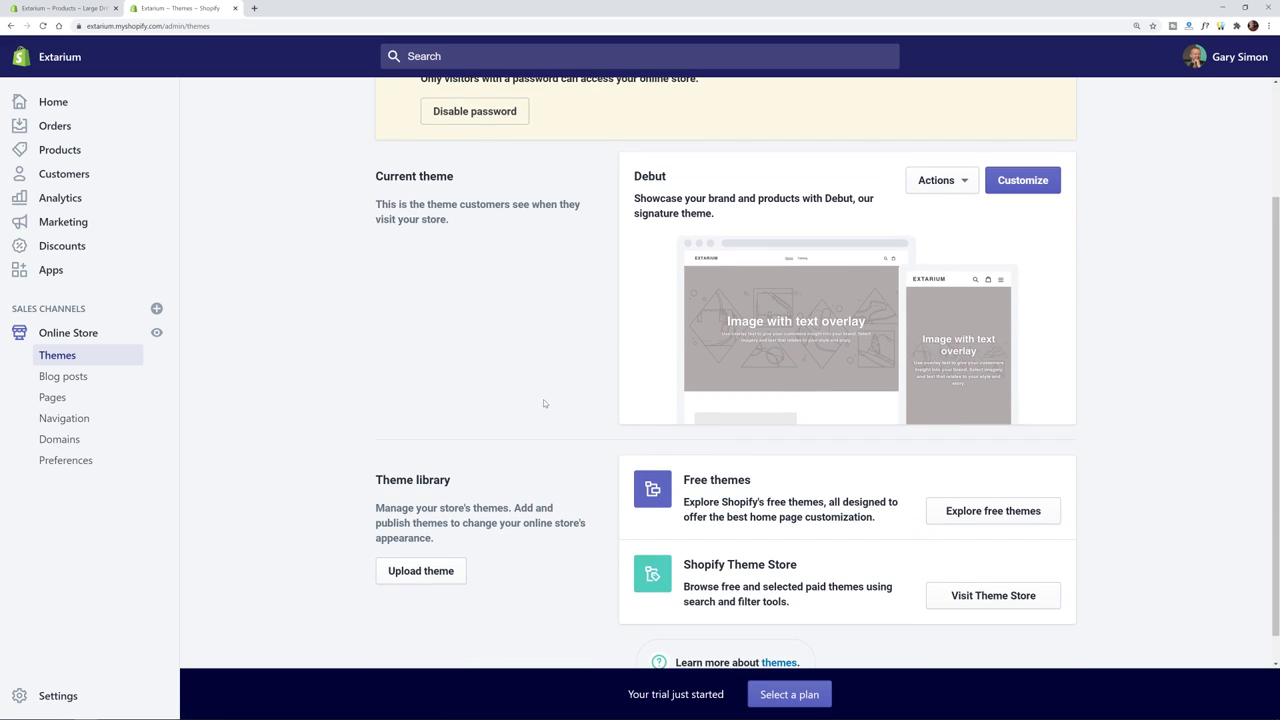
pyautogui.doubleClick(535, 205)
pyautogui.click(534, 237)
pyautogui.scroll(-1, 911, 317)
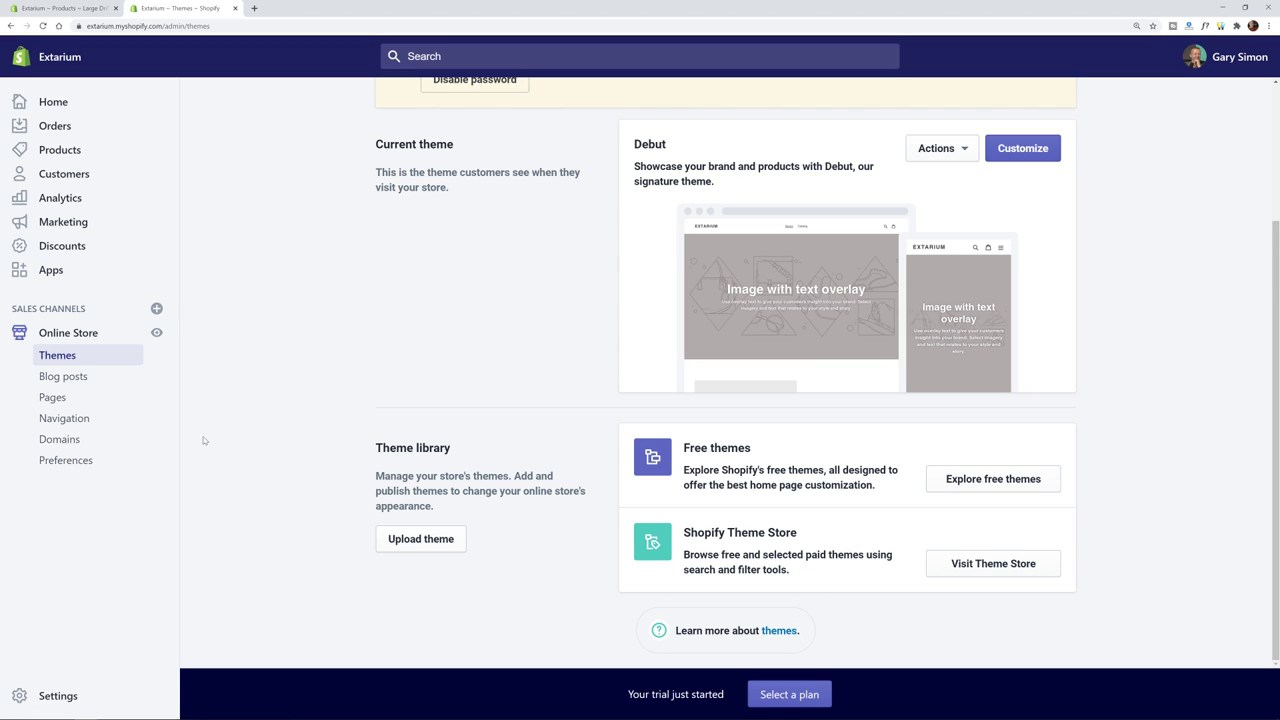
pyautogui.scroll(3, 481, 246)
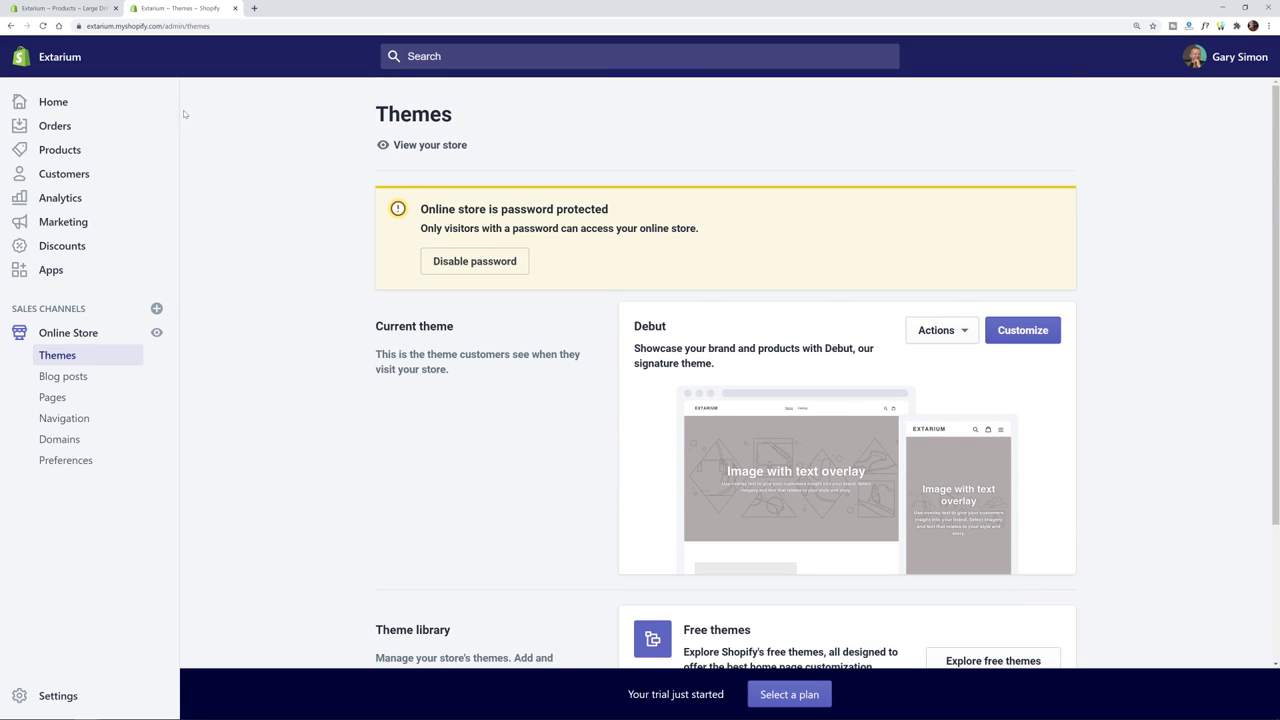
pyautogui.rightClick(430, 147)
# - Open the storefront in a new tab and examine its extarium.myshopify.com address
pyautogui.click(445, 156)
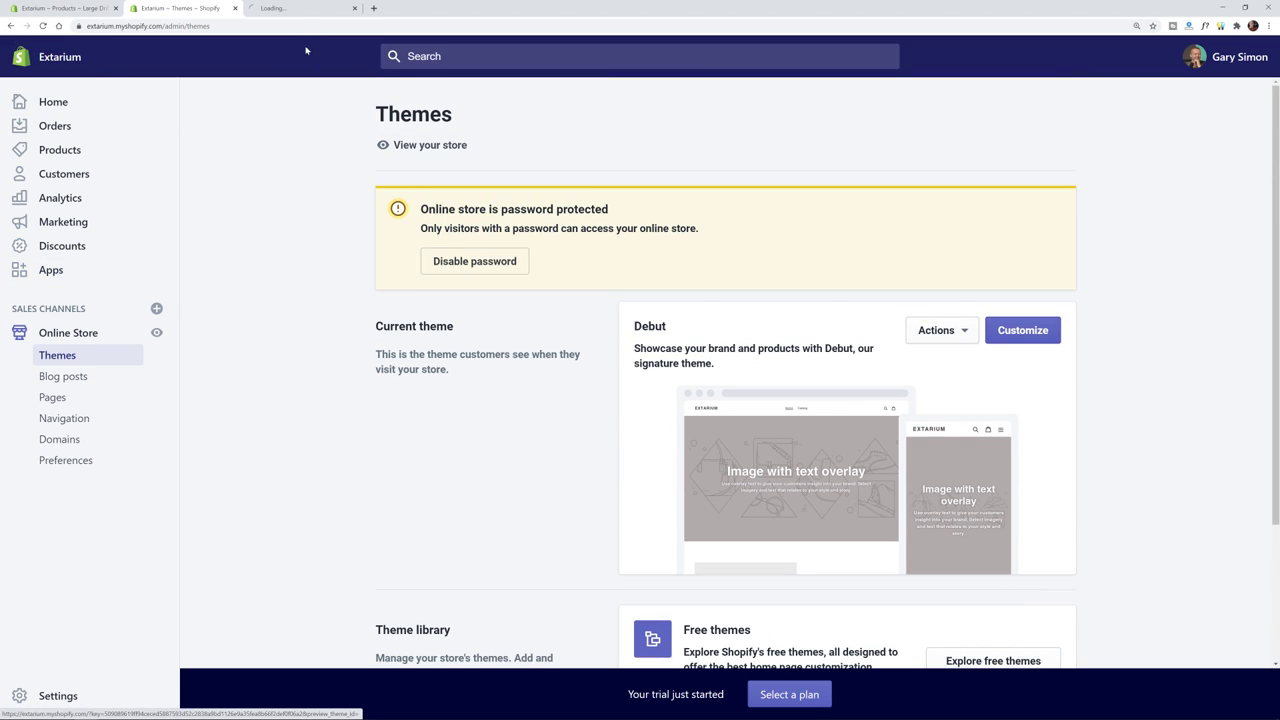
pyautogui.click(277, 10)
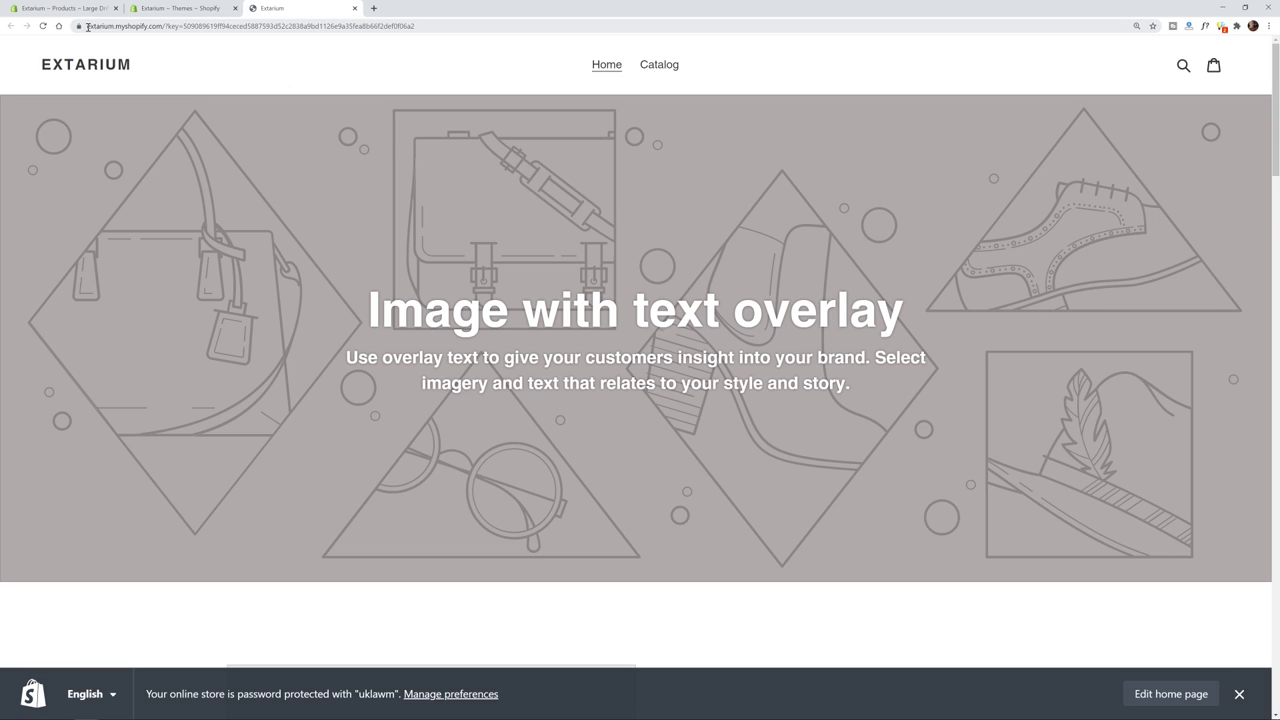
pyautogui.click(164, 25)
pyautogui.click(169, 25)
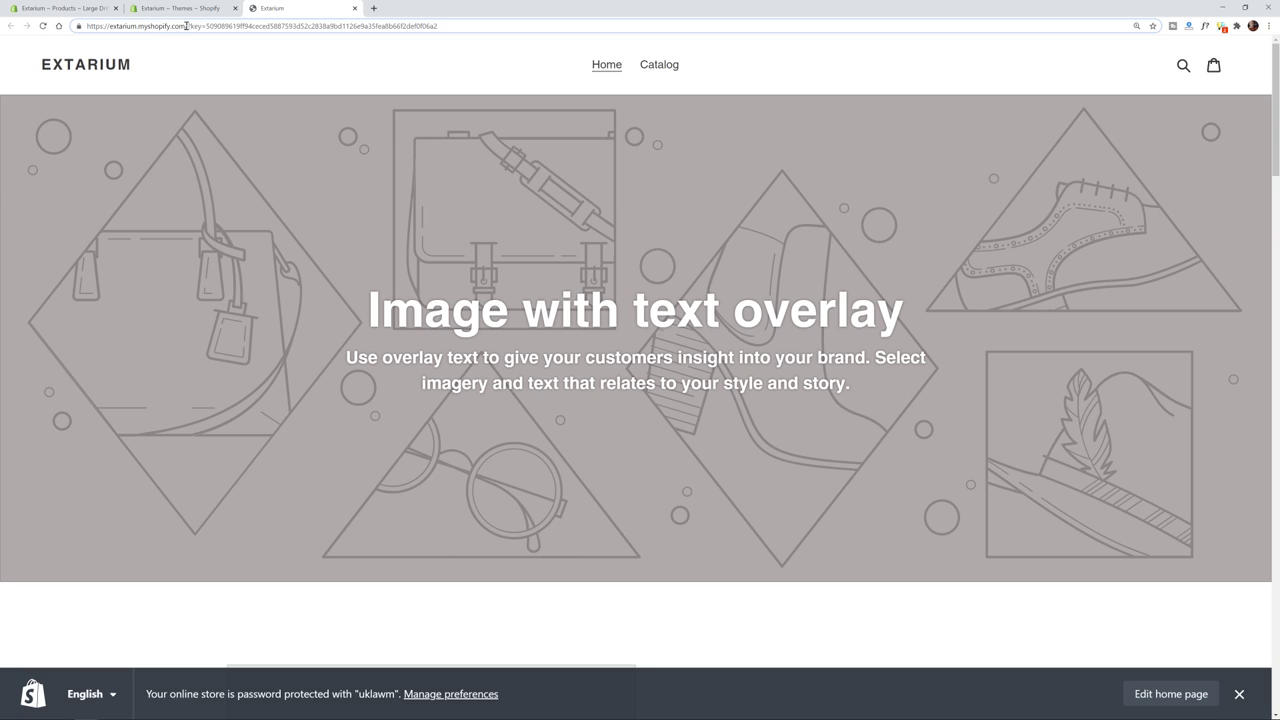
pyautogui.moveTo(186, 25); pyautogui.dragTo(71, 27)
pyautogui.doubleClick(119, 26)
pyautogui.click(137, 26)
pyautogui.moveTo(140, 26); pyautogui.dragTo(172, 25)
pyautogui.click(172, 25)
pyautogui.moveTo(185, 24); pyautogui.dragTo(76, 26)
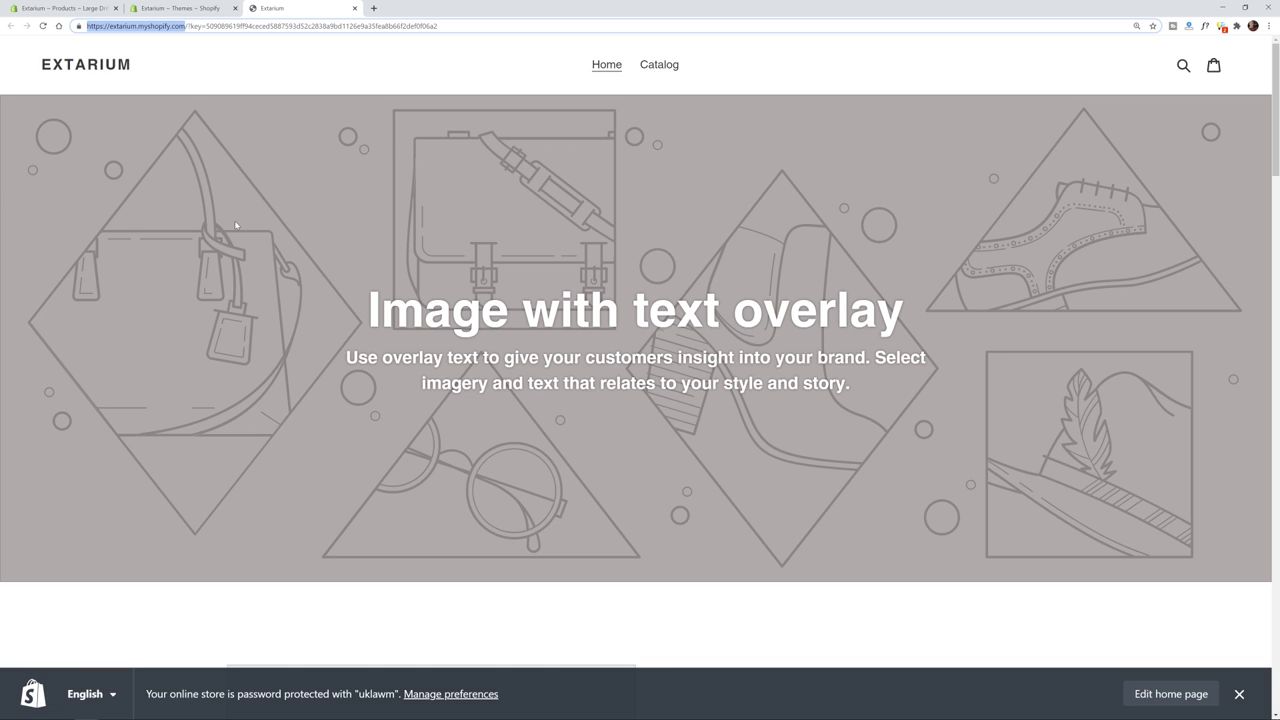
pyautogui.click(628, 416)
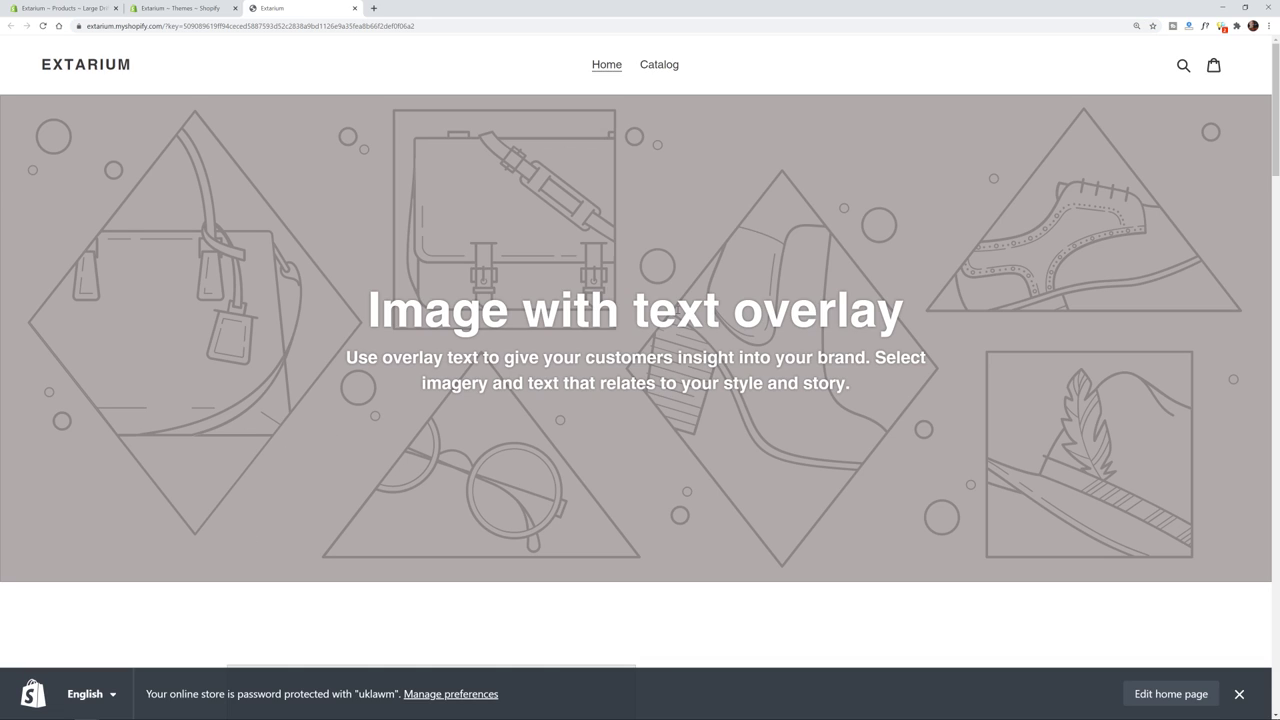
# - Scroll through the Debut placeholder home page to the footer and back up
pyautogui.scroll(-8, 592, 261)
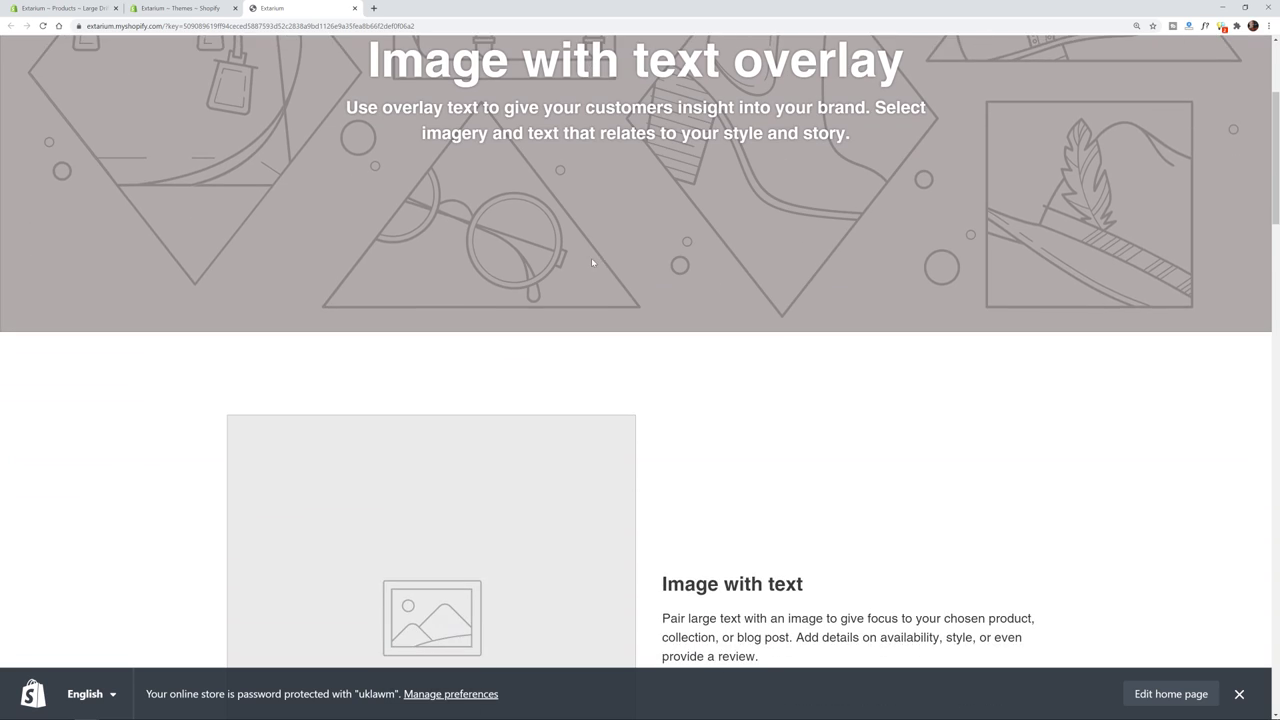
pyautogui.scroll(-9, 772, 416)
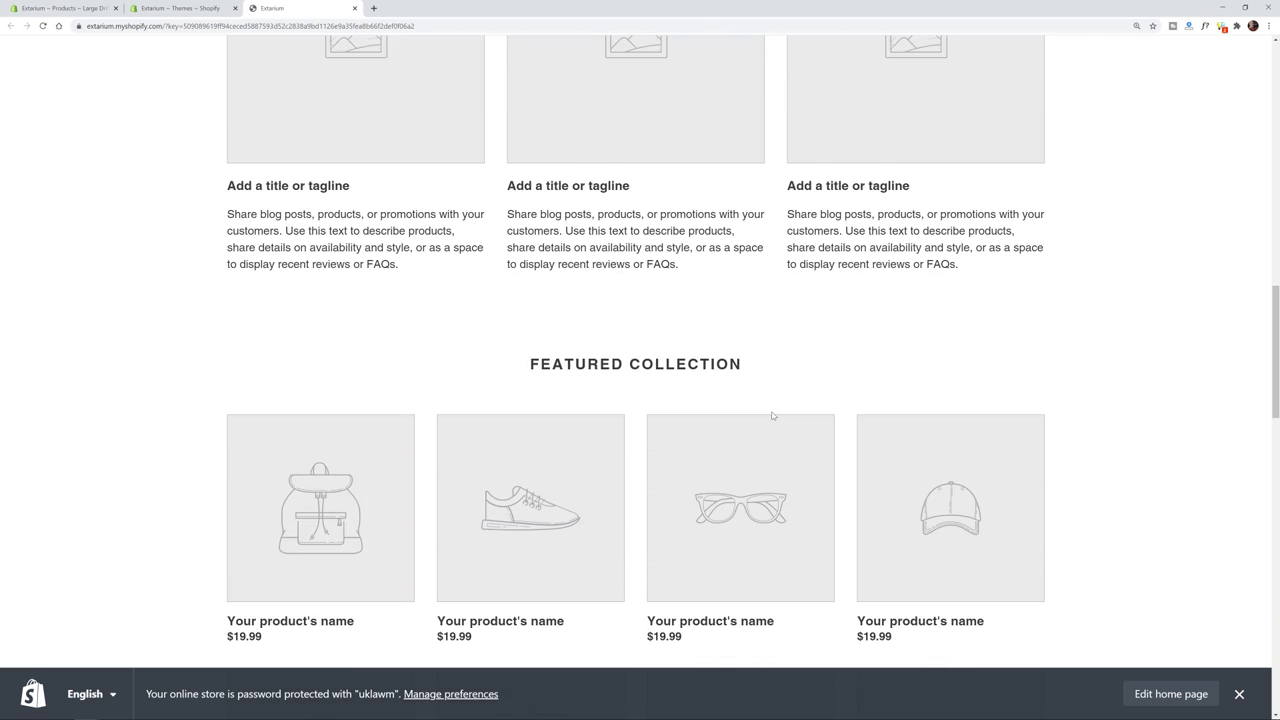
pyautogui.scroll(-9, 772, 416)
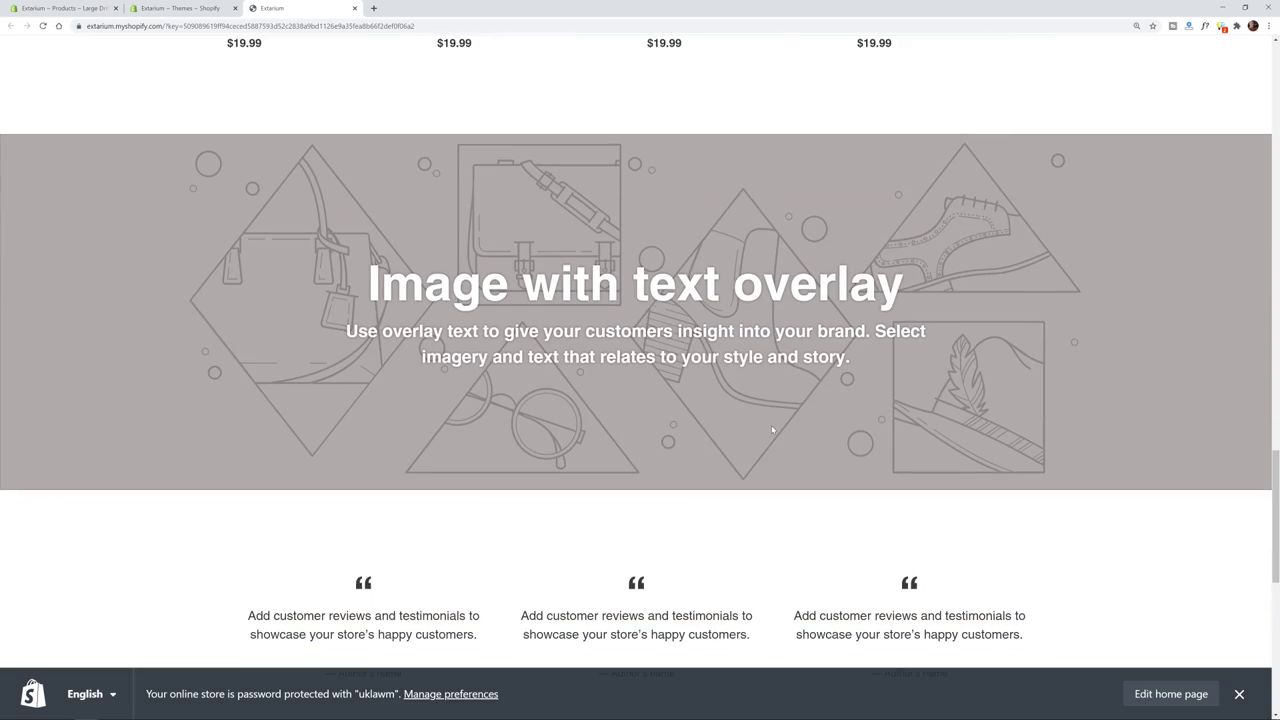
pyautogui.scroll(5, 772, 430)
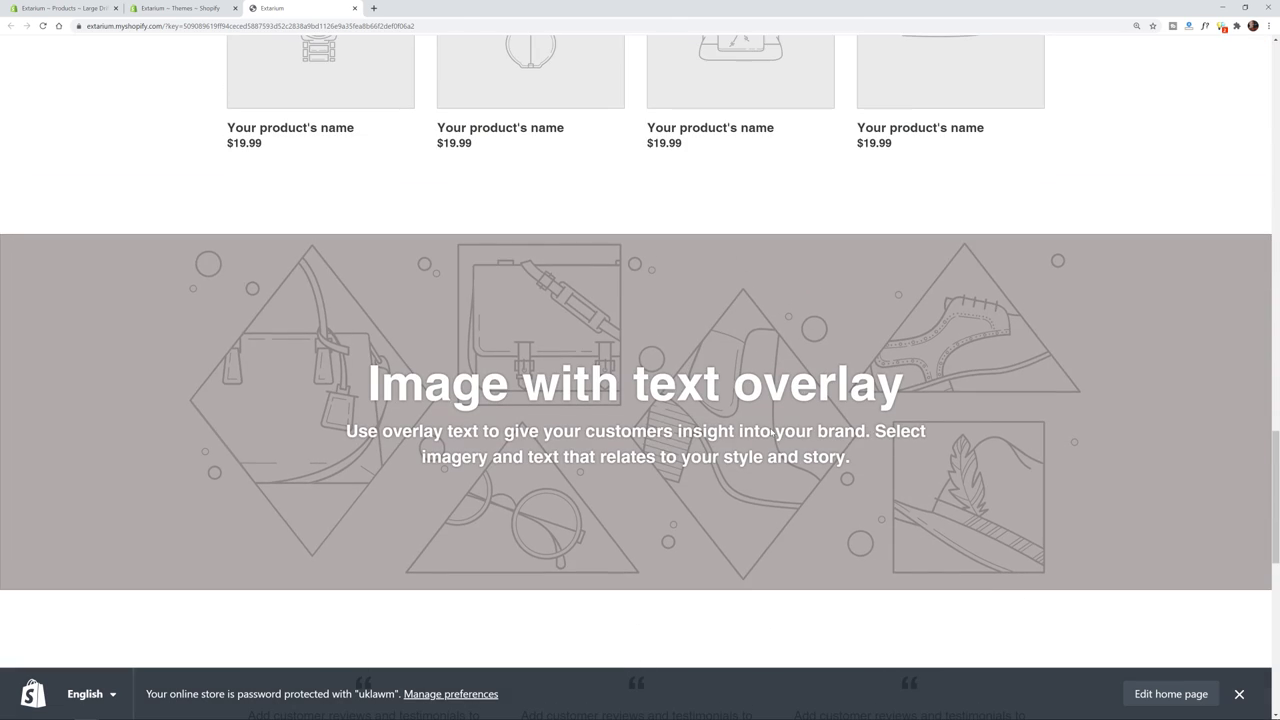
pyautogui.scroll(-6, 770, 432)
pyautogui.scroll(-1, 770, 432)
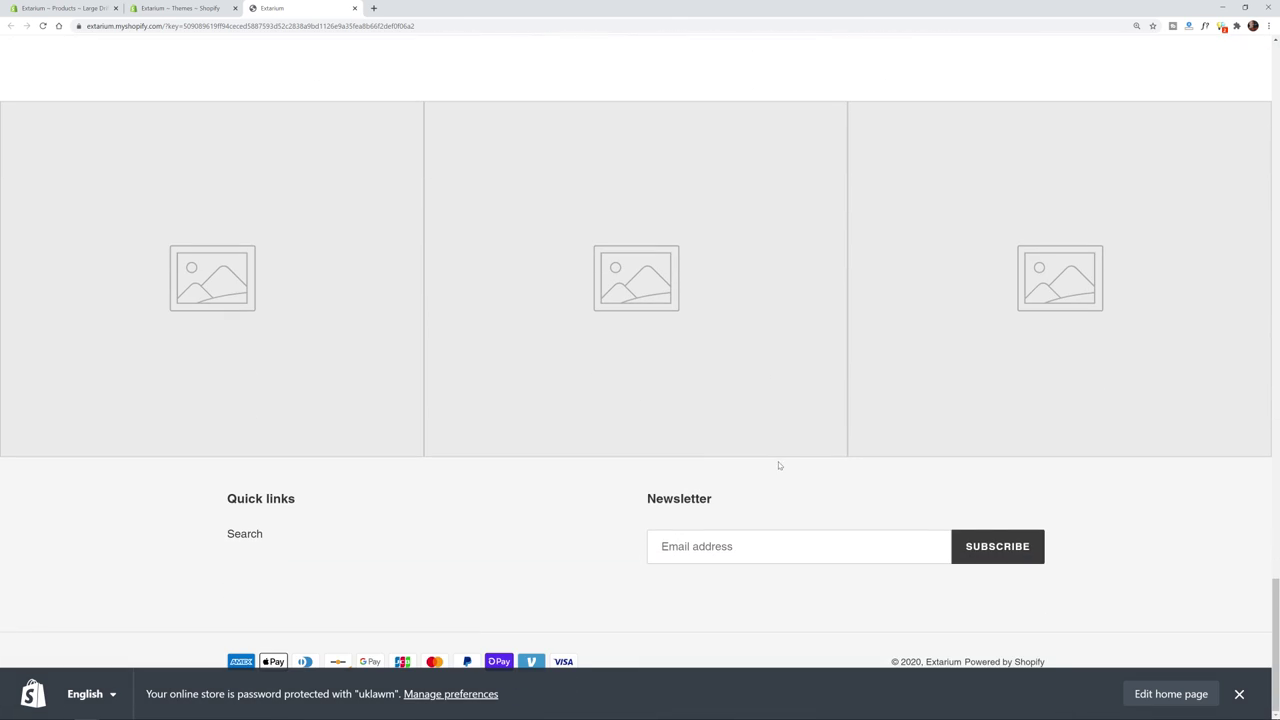
pyautogui.scroll(6, 780, 466)
pyautogui.scroll(12, 733, 442)
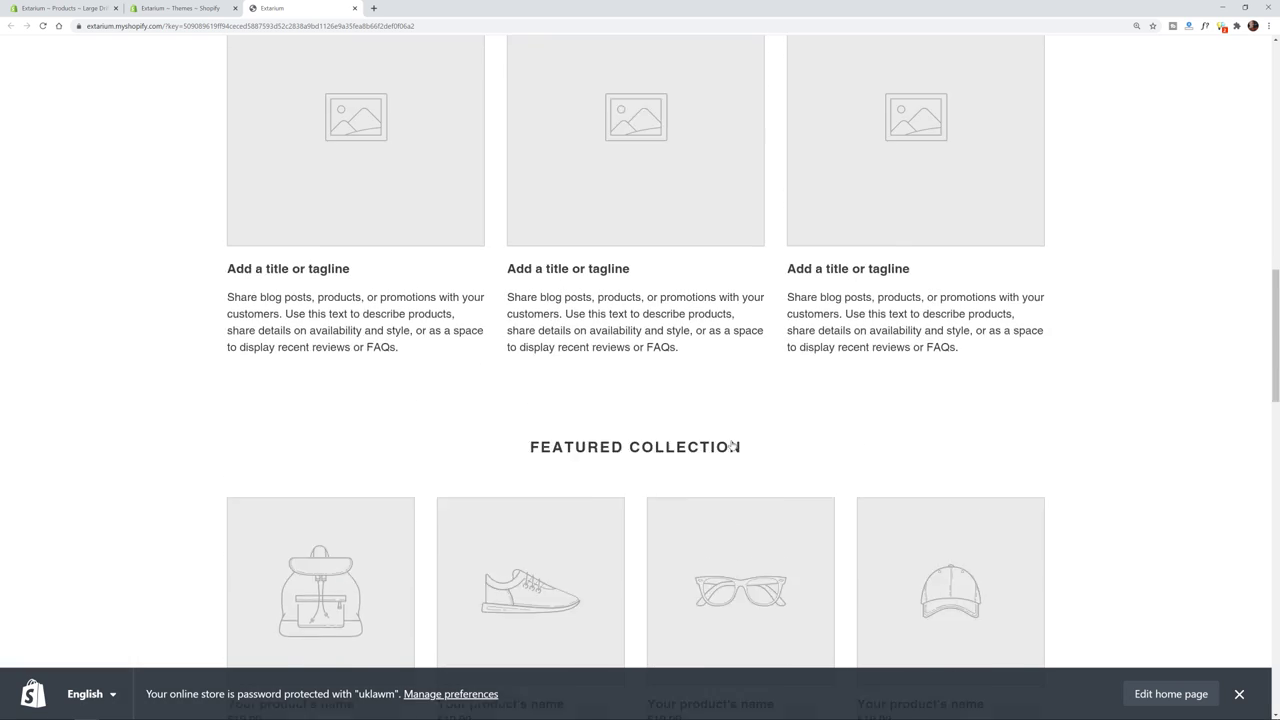
pyautogui.scroll(4, 700, 421)
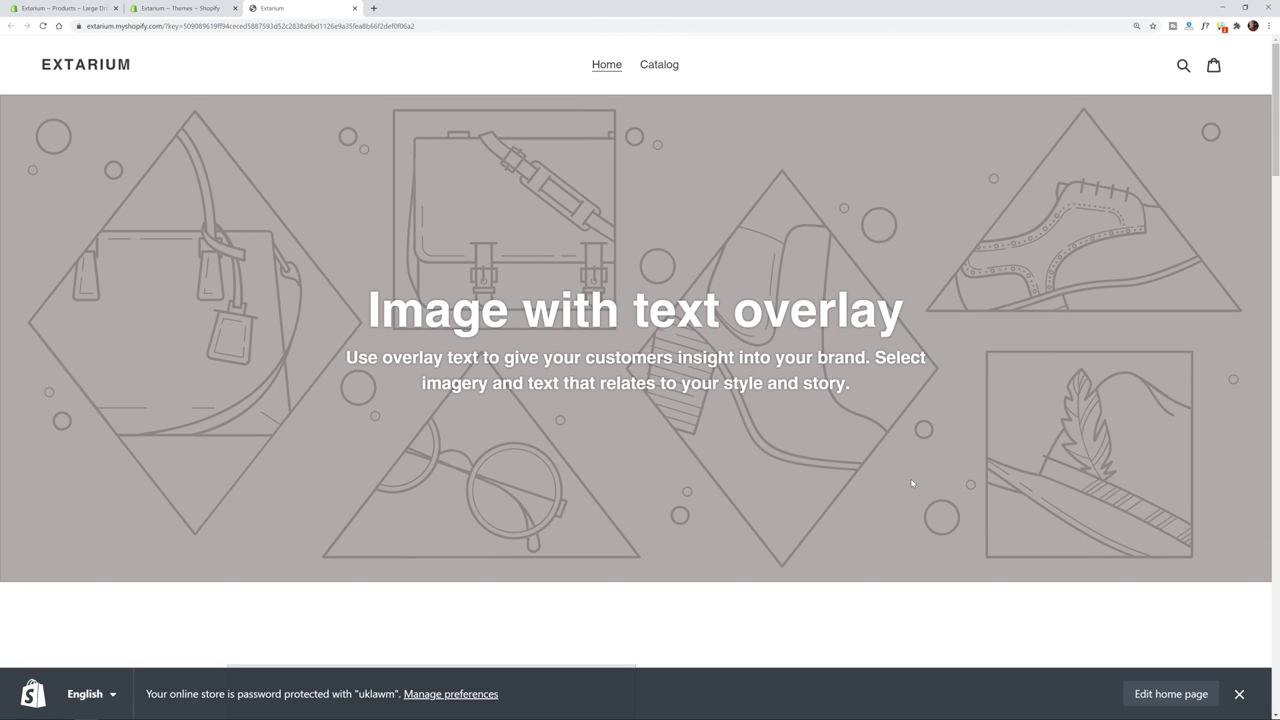
# - Switch between the admin tabs and return to the admin Home page
pyautogui.click(168, 13)
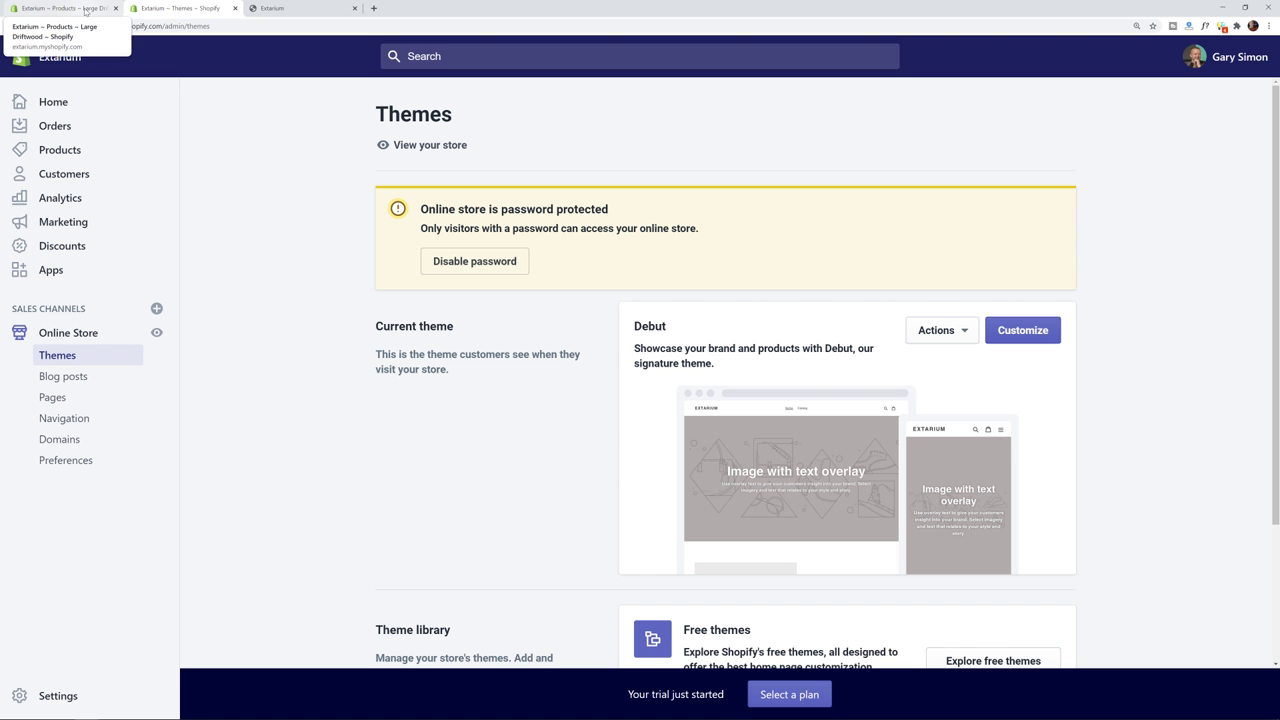
pyautogui.click(85, 10)
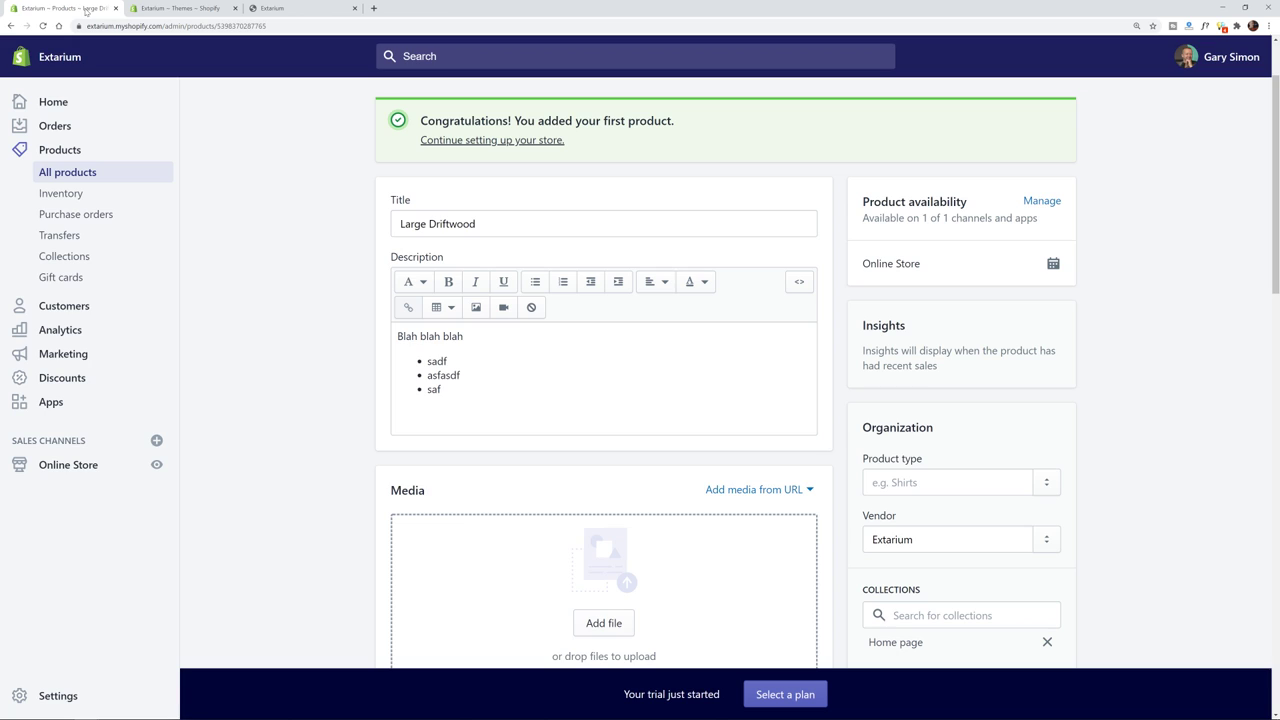
pyautogui.click(180, 8)
pyautogui.click(12, 27)
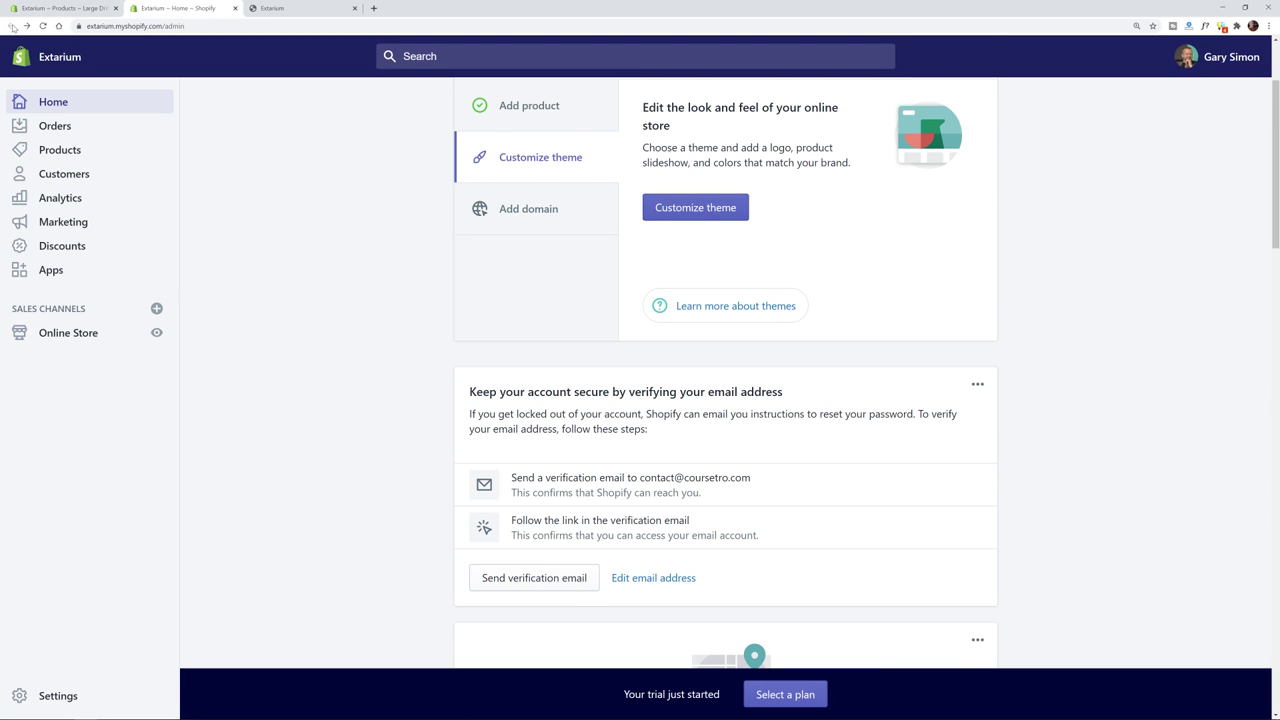
# - Open the add-domain setup step and review the current extarium.myshopify.com domain
pyautogui.click(525, 207)
pyautogui.scroll(1, 532, 195)
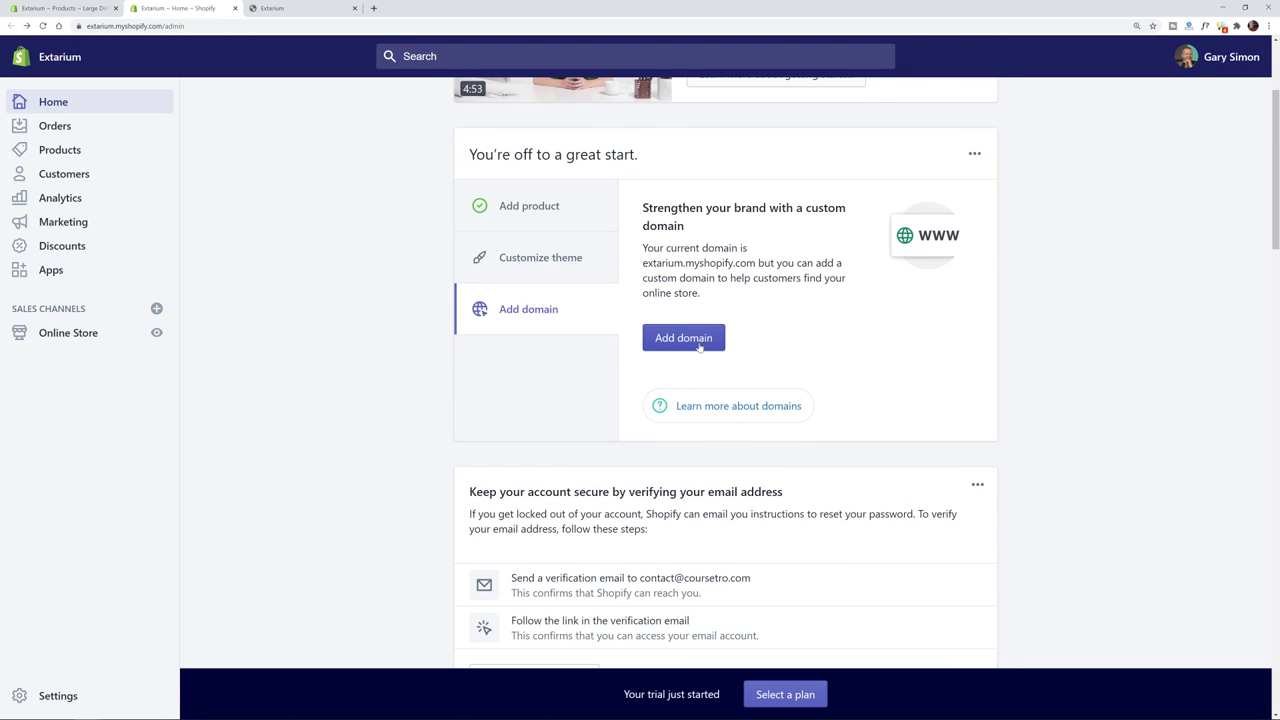
pyautogui.click(687, 341)
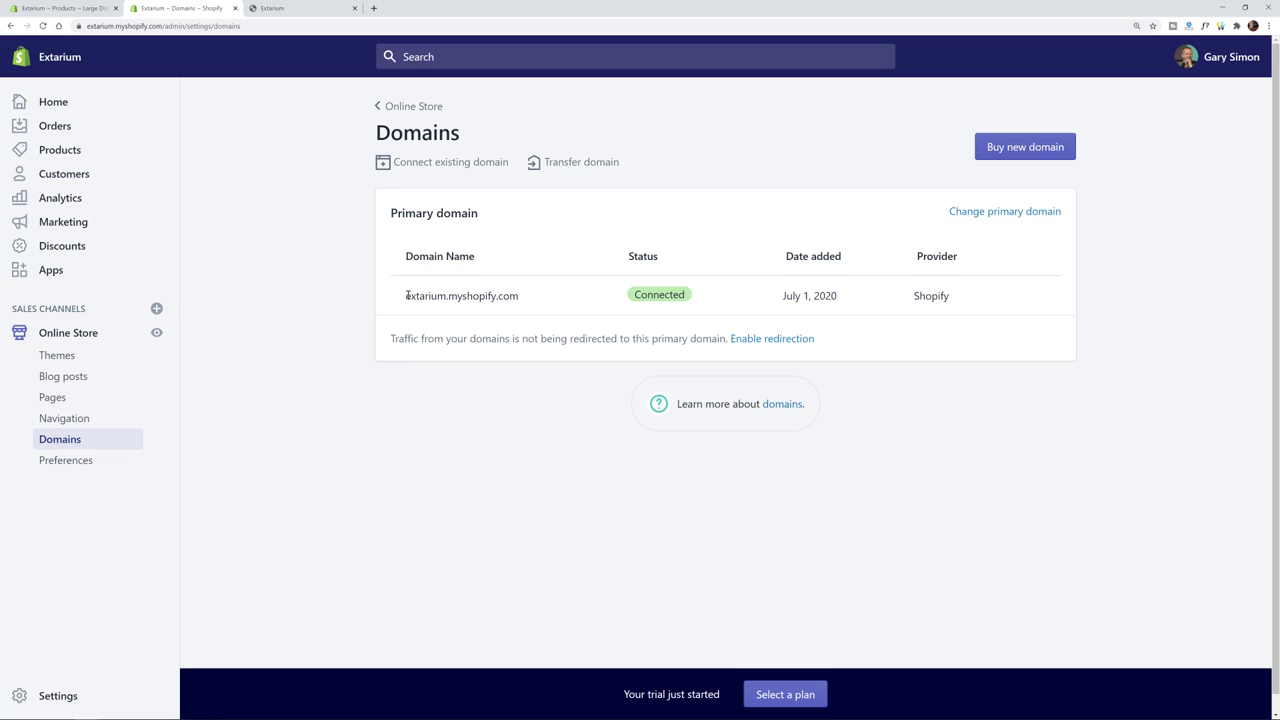
pyautogui.moveTo(405, 295); pyautogui.dragTo(535, 300)
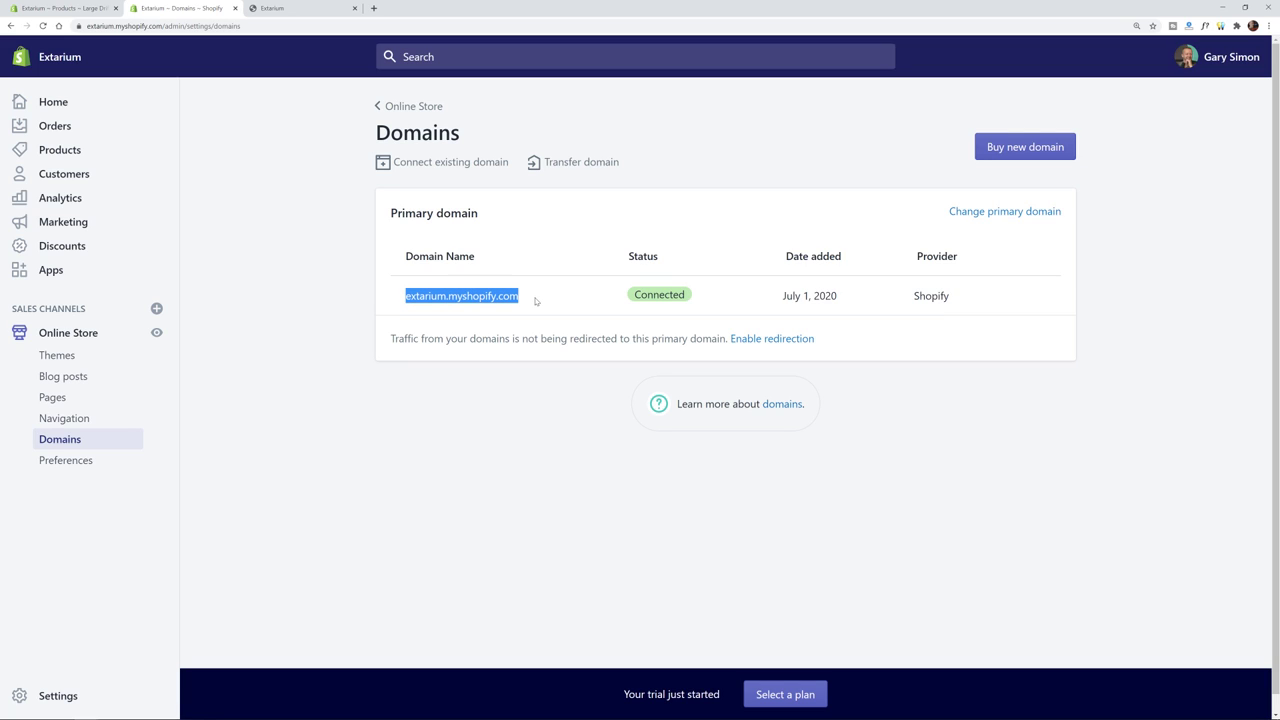
pyautogui.click(535, 300)
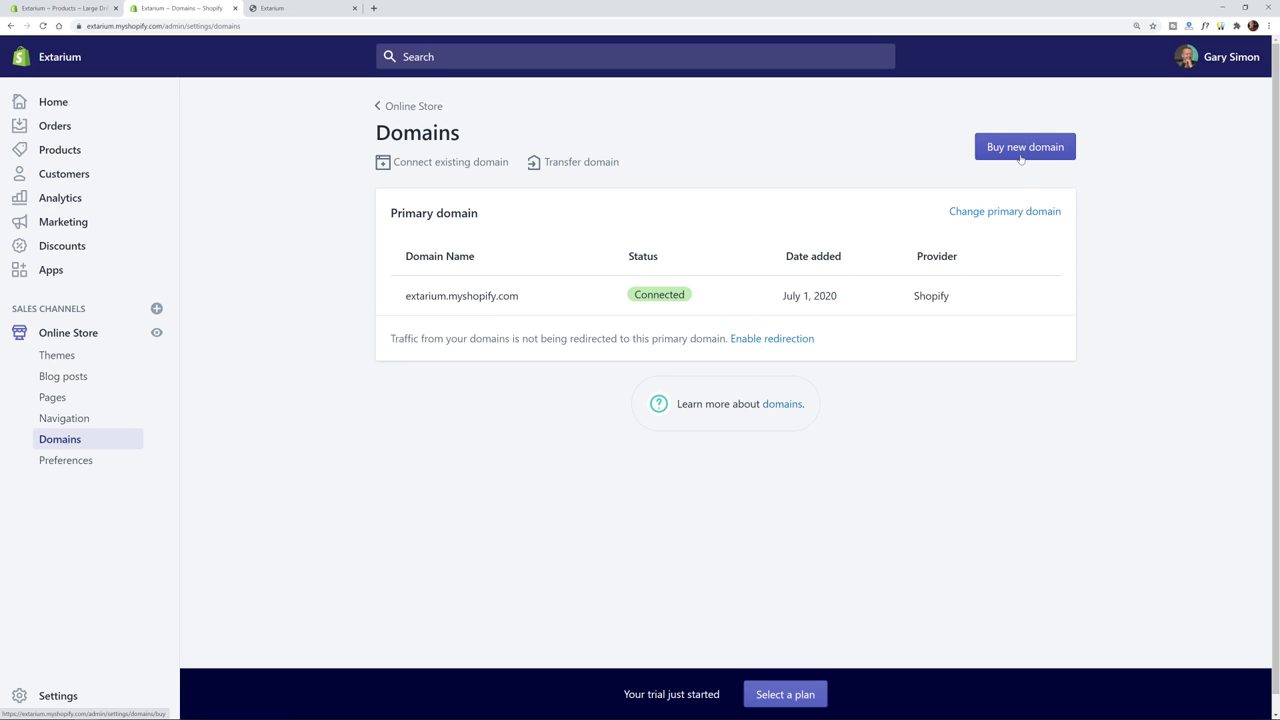
# - Enter extarium.com as the existing domain to connect
pyautogui.click(445, 162)
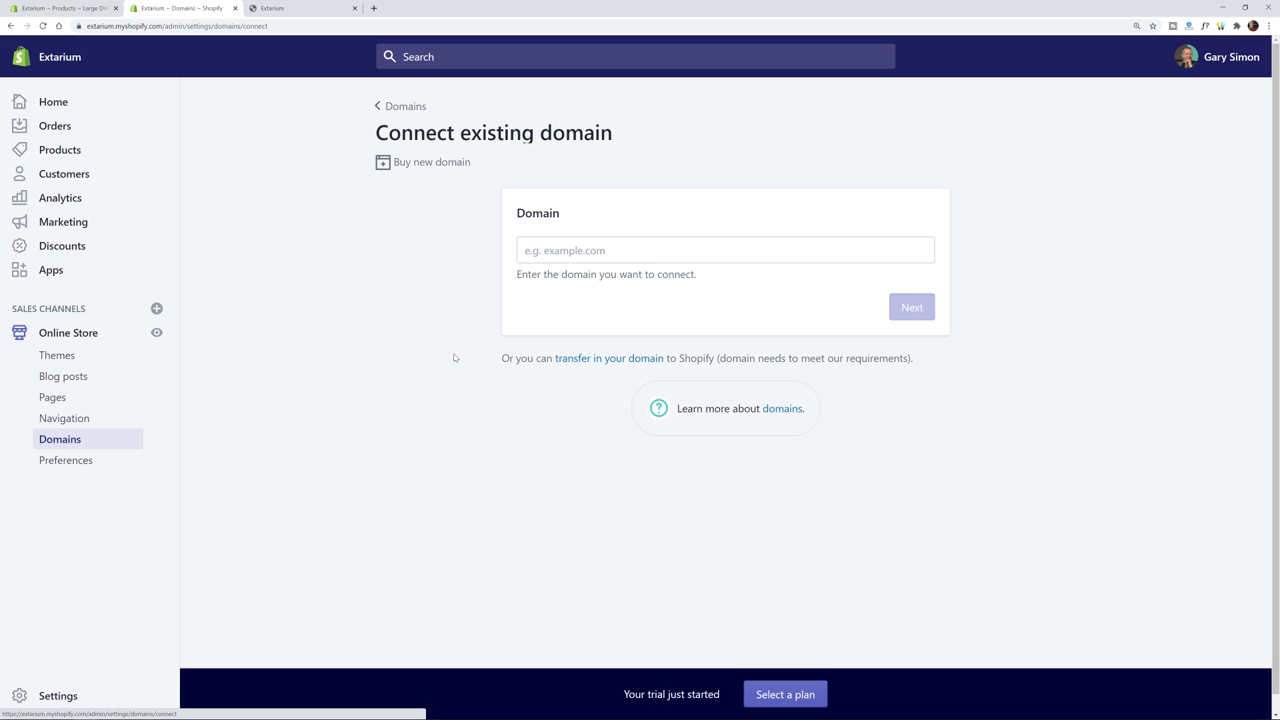
pyautogui.click(650, 251)
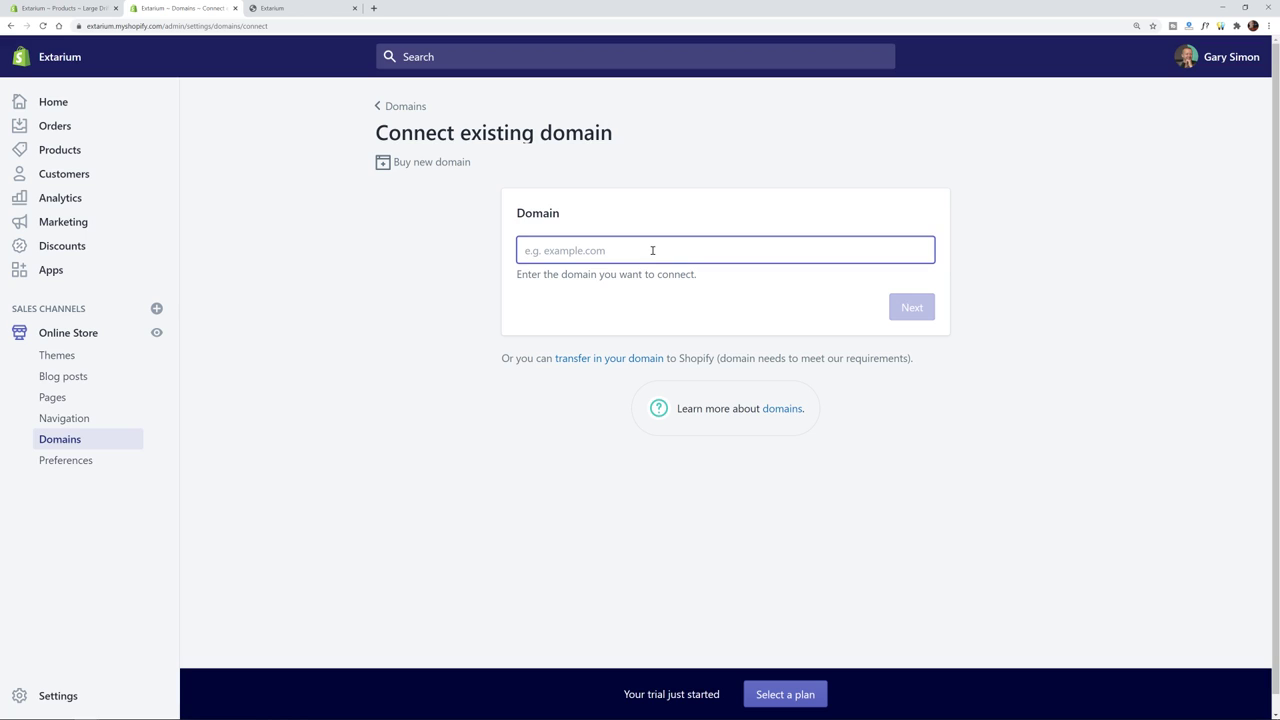
pyautogui.write('extarium')
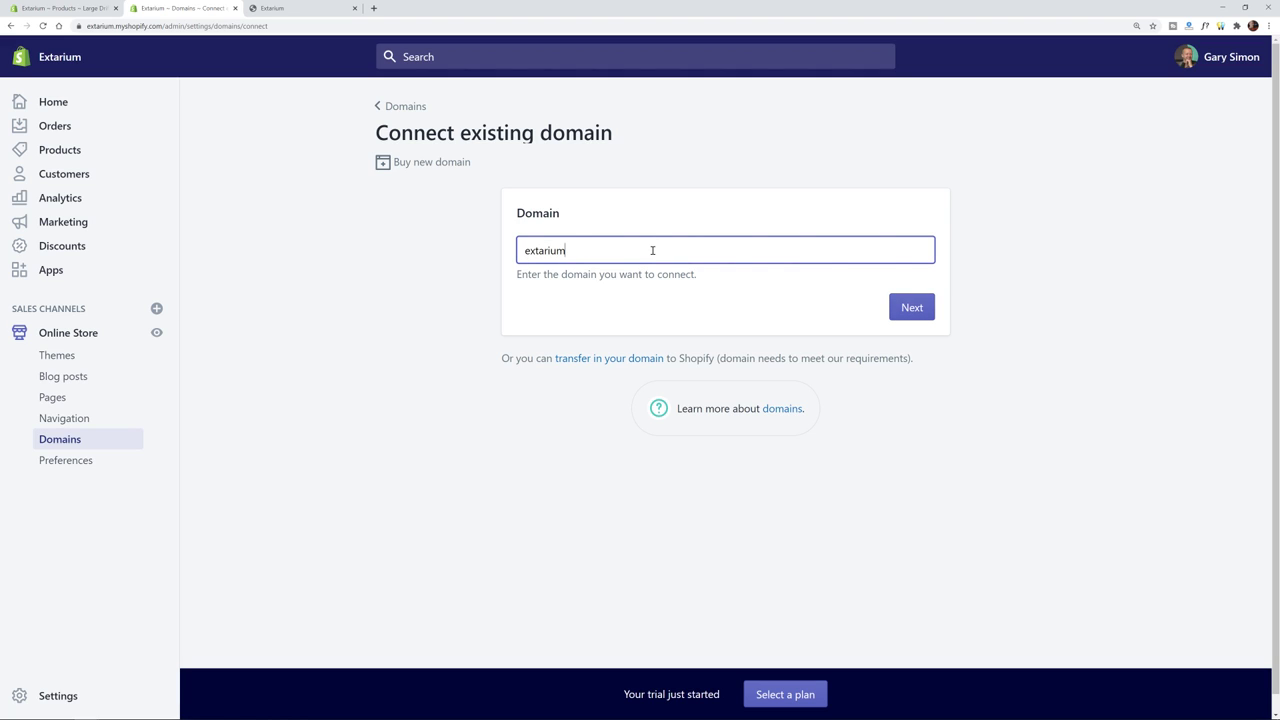
pyautogui.write('.c om')
pyautogui.press('BackSpace')
pyautogui.press('BackSpace')
pyautogui.press('BackSpace')
pyautogui.write('om')
pyautogui.press('BackSpace')
pyautogui.write('m')
pyautogui.click(899, 307)
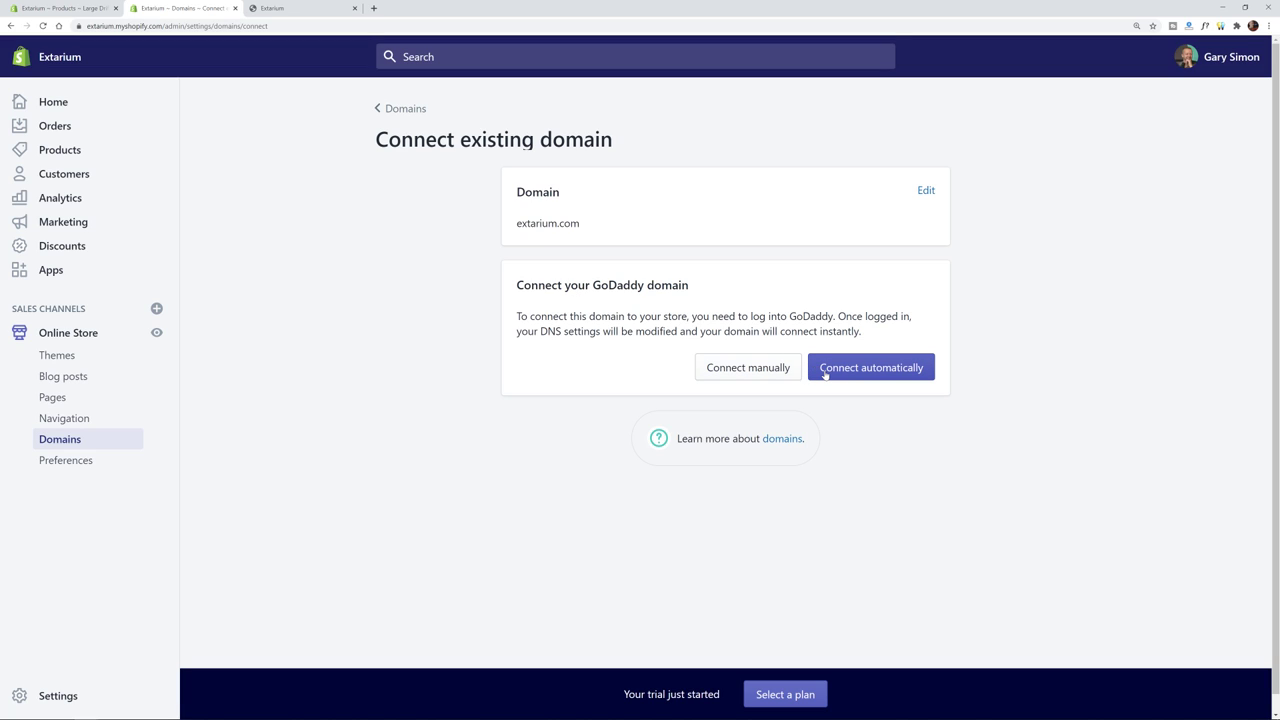
# - Connect extarium.com automatically through GoDaddy, approving the DNS record changes
pyautogui.click(824, 374)
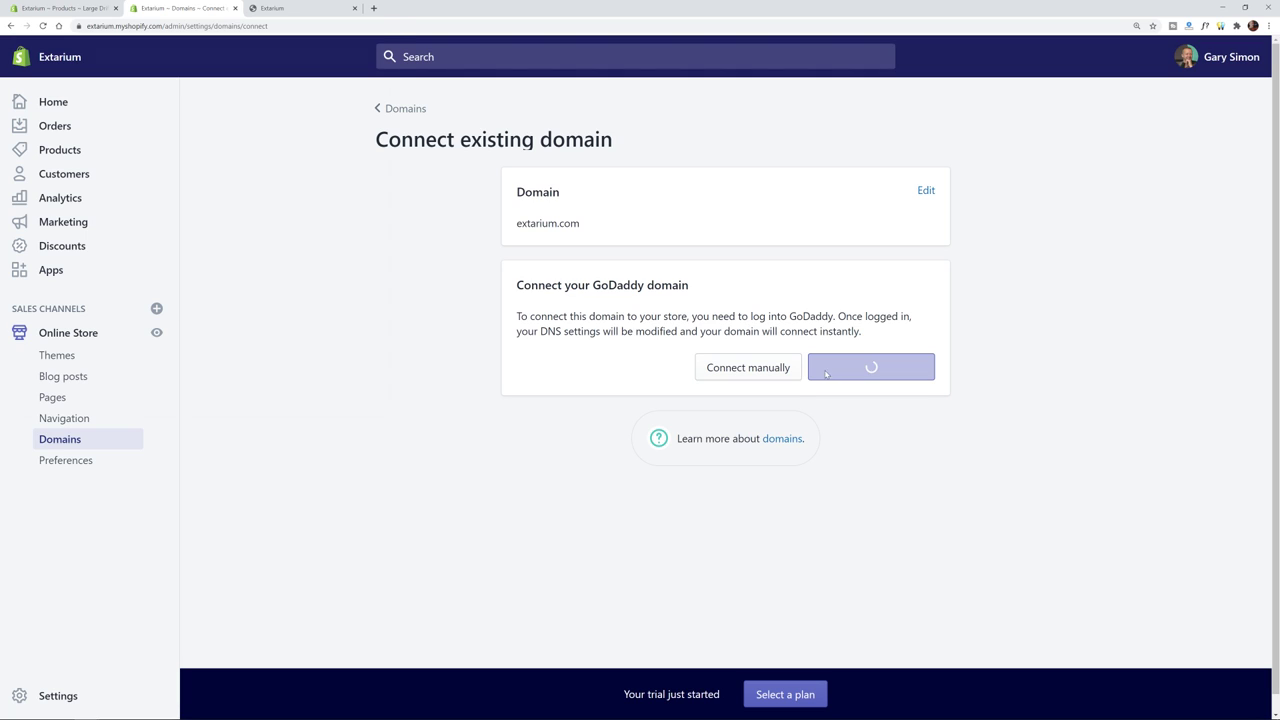
pyautogui.moveTo(243, 13); pyautogui.dragTo(697, 95)
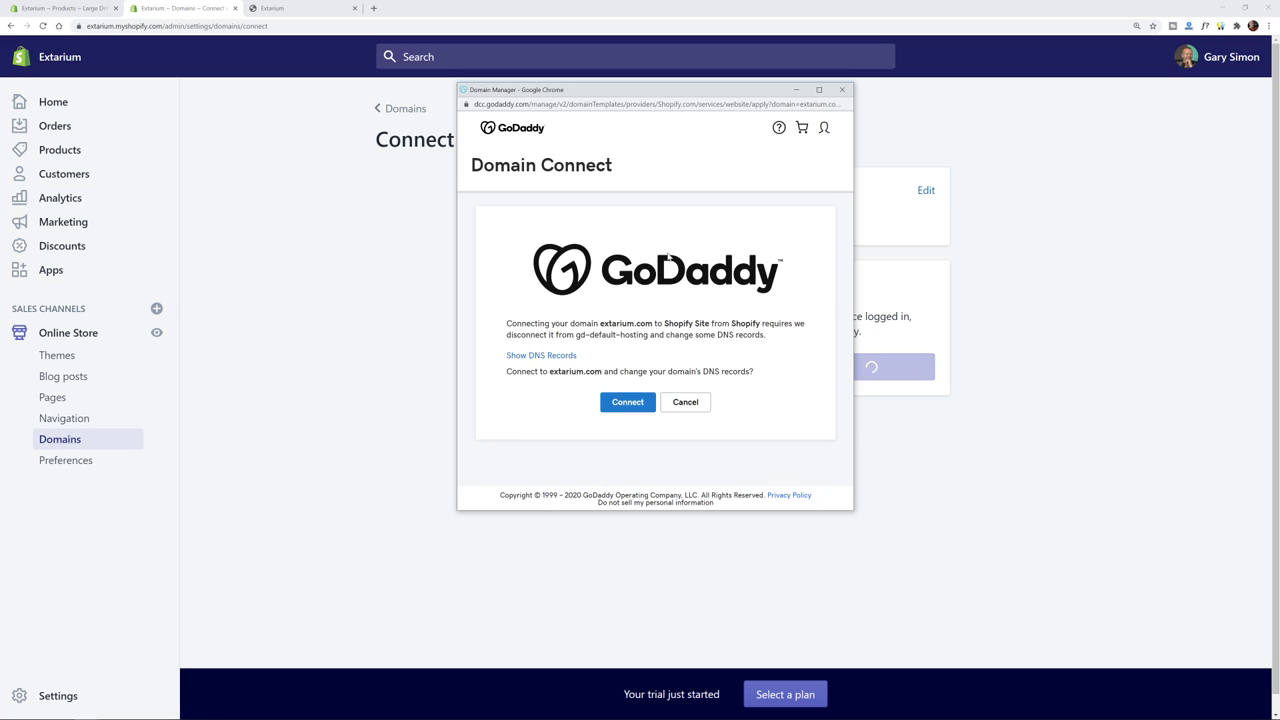
pyautogui.click(641, 403)
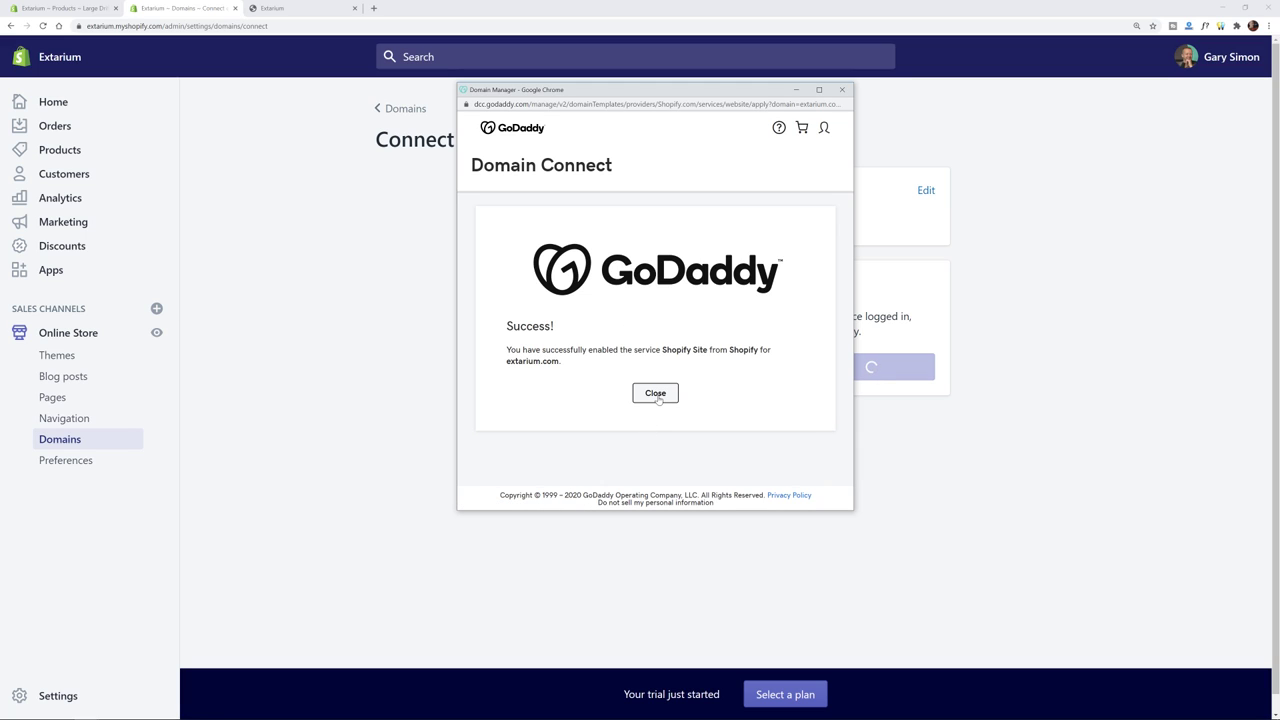
pyautogui.click(655, 393)
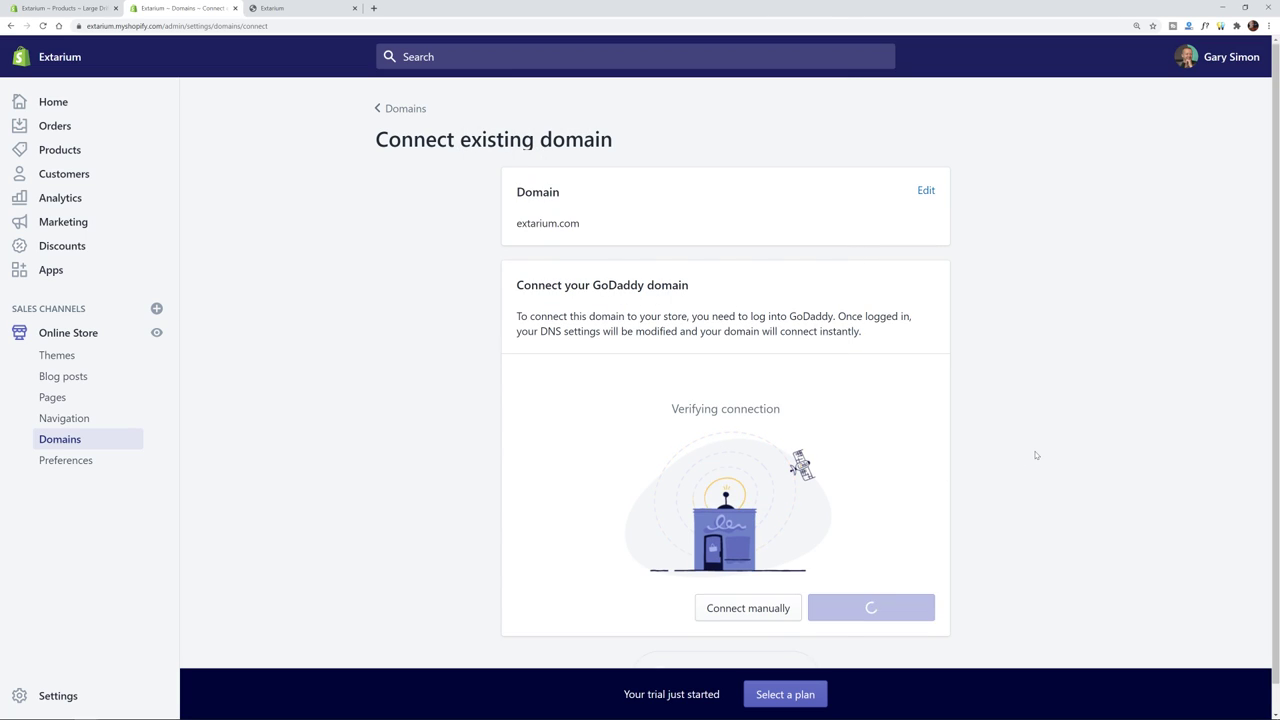
pyautogui.scroll(-1, 1034, 451)
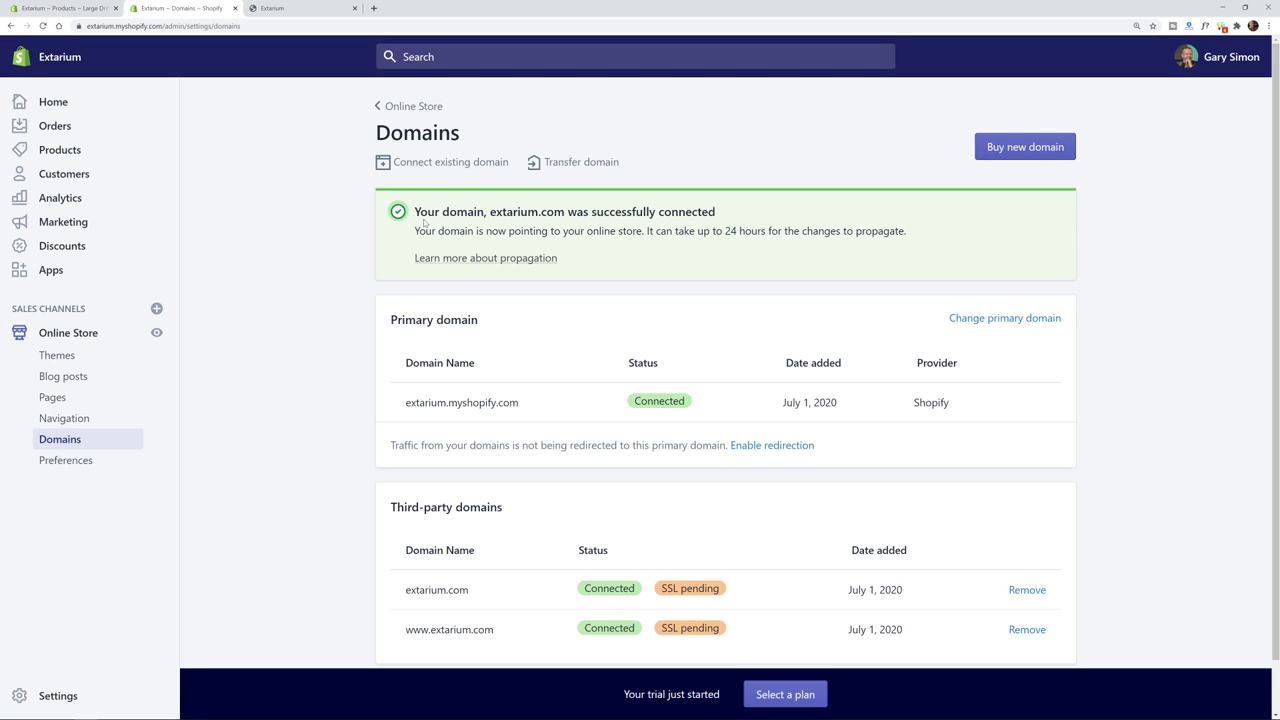
# - Read over the connection success message, highlighting the word 'propagate'
pyautogui.moveTo(421, 212); pyautogui.dragTo(758, 223)
pyautogui.click(758, 223)
pyautogui.scroll(-1, 457, 206)
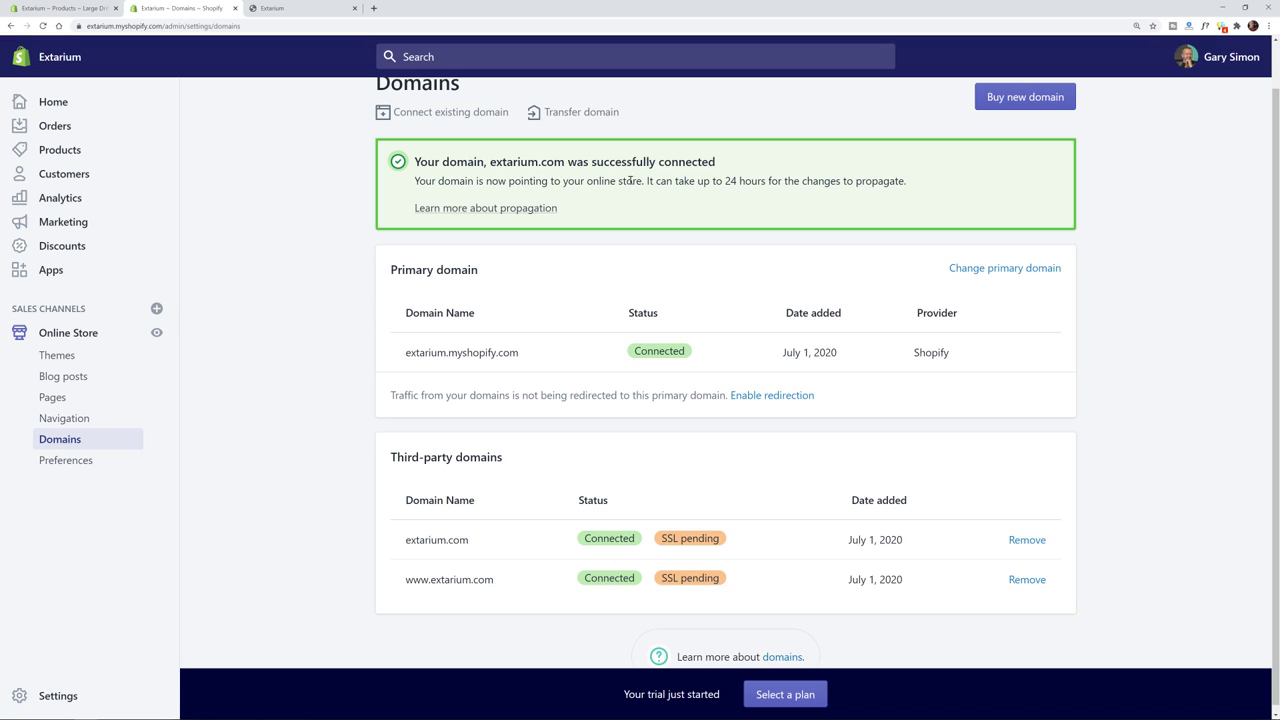
pyautogui.doubleClick(877, 182)
pyautogui.click(916, 187)
pyautogui.moveTo(916, 187); pyautogui.dragTo(855, 180)
pyautogui.click(858, 177)
# - Load extarium.com in a new tab and zoom the page to 125%
pyautogui.hotkey('ctrl', 't')
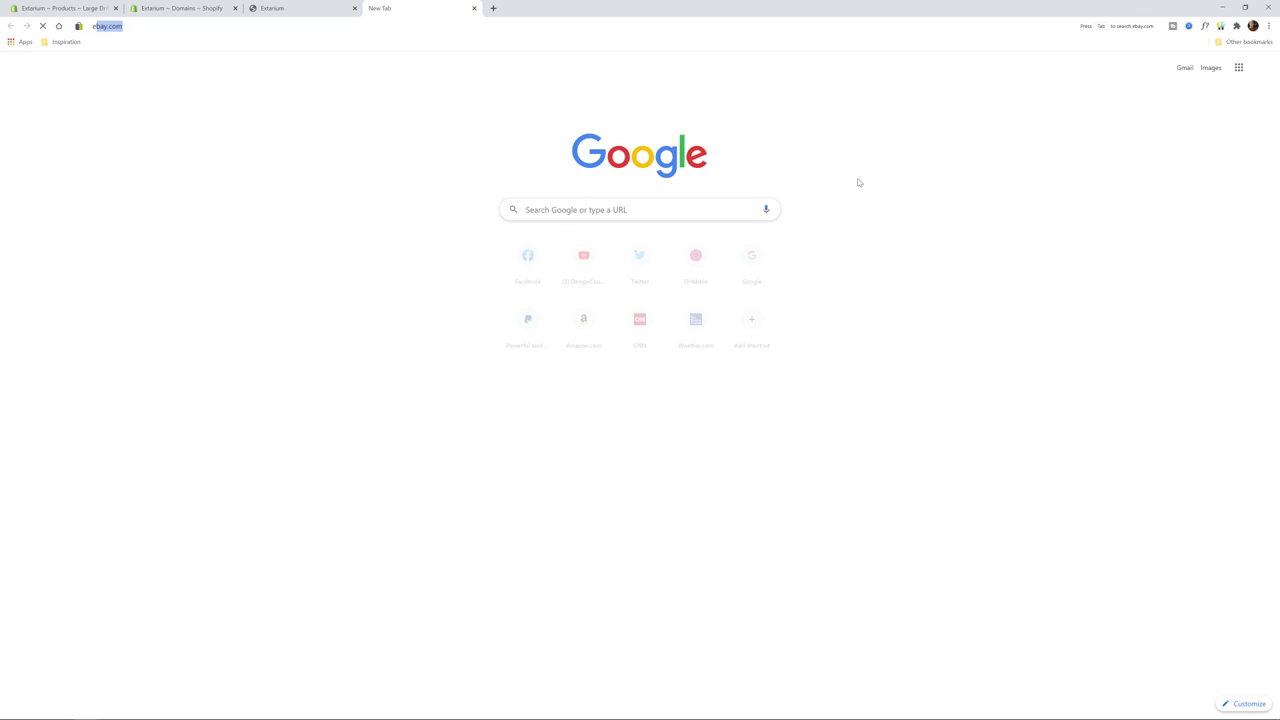
pyautogui.write('extarium.com')
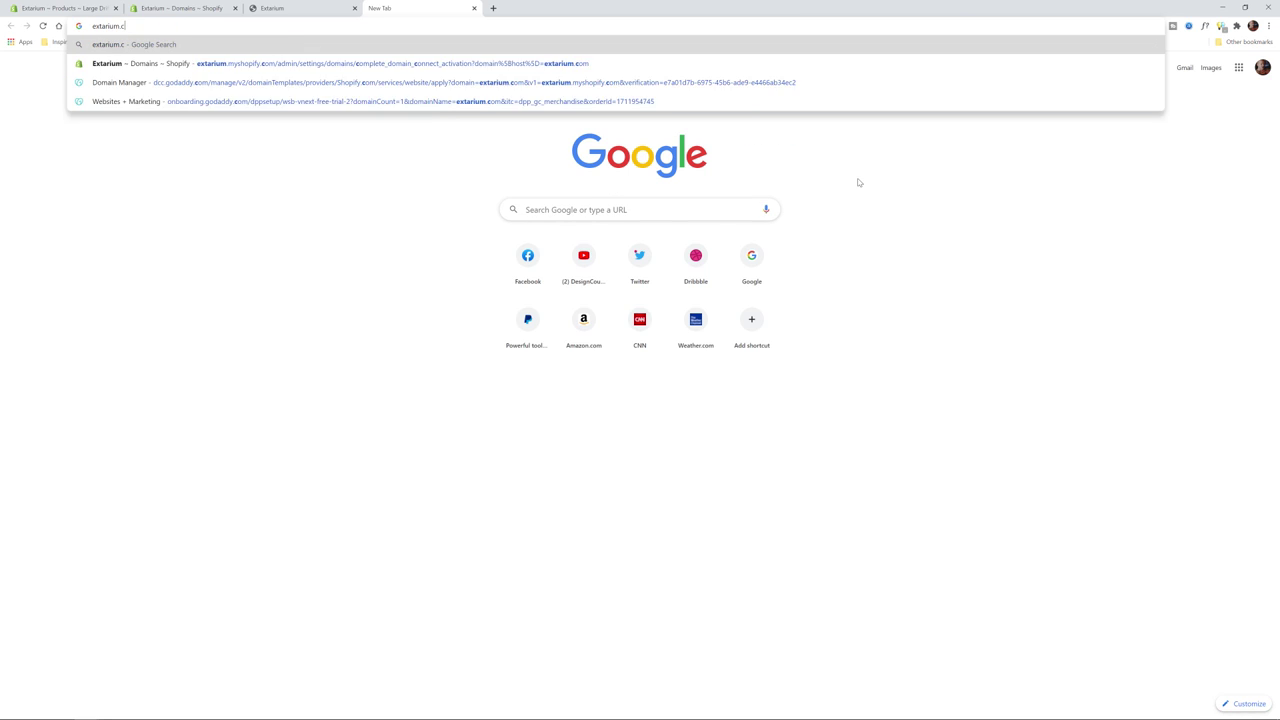
pyautogui.press('Return')
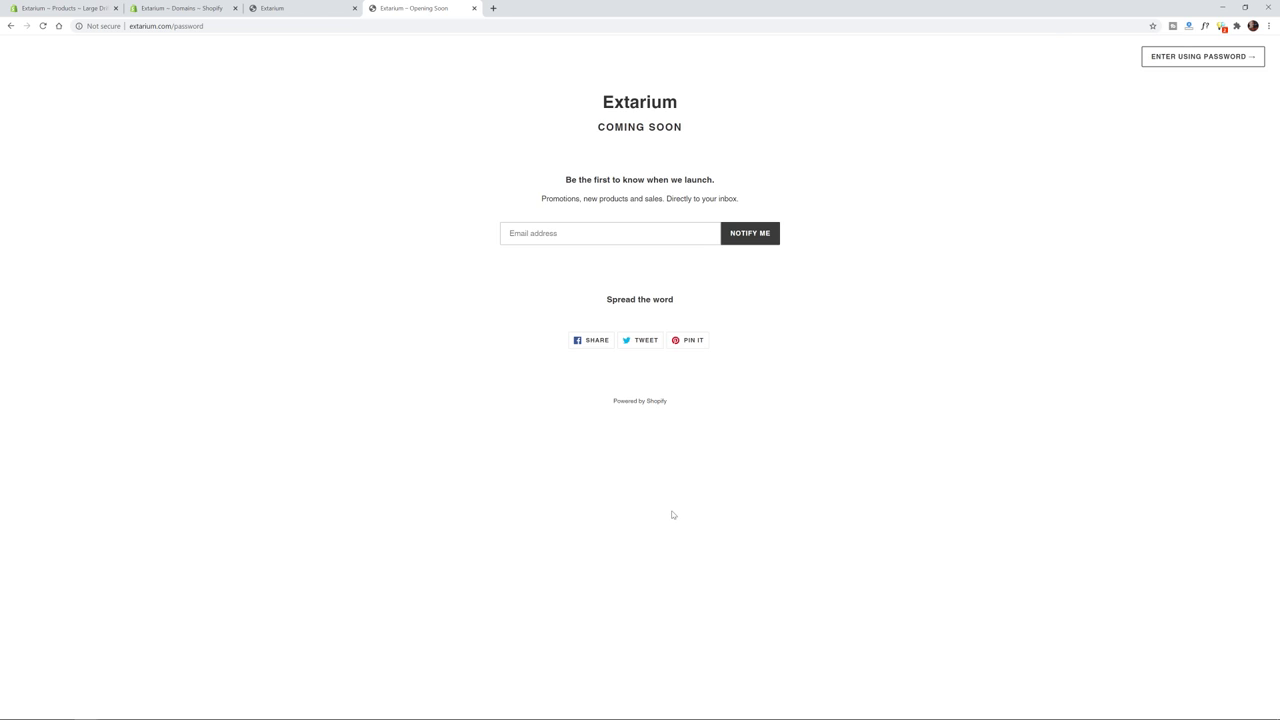
pyautogui.hotkey('ctrl', '+')
pyautogui.hotkey('ctrl', '+')
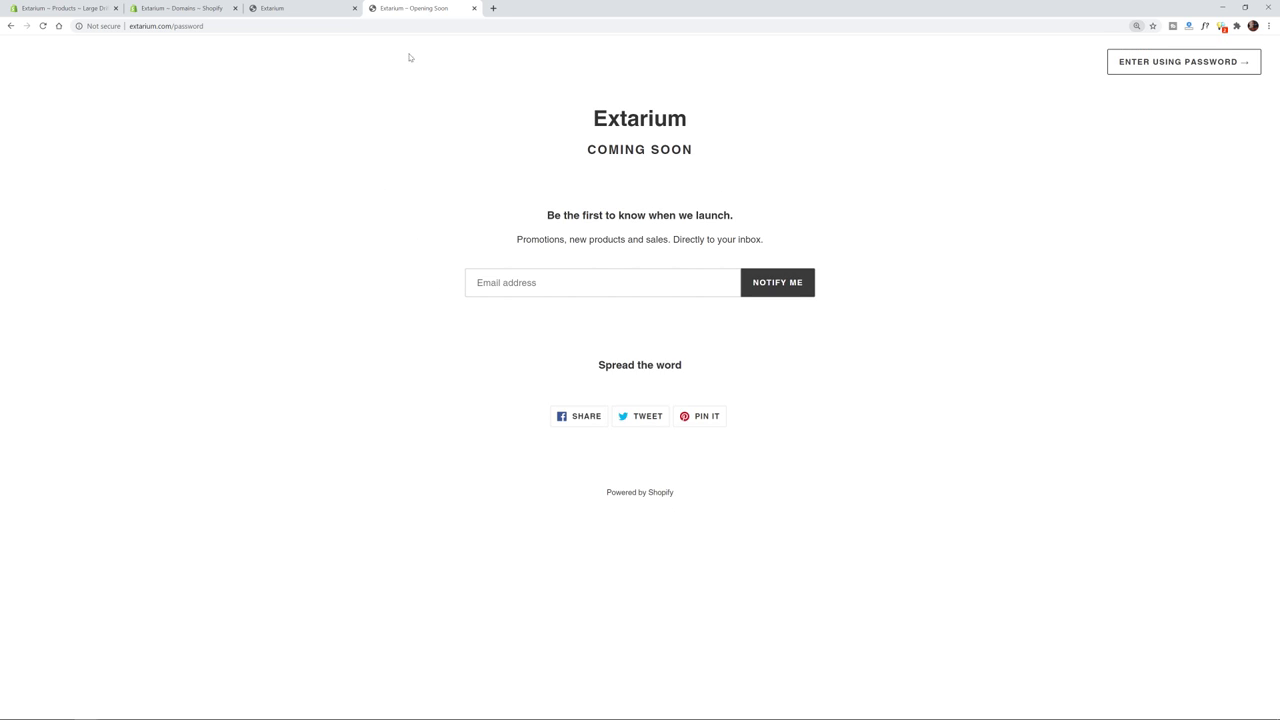
# - Compare the store home page tab with the Extarium Coming Soon password page
pyautogui.click(300, 8)
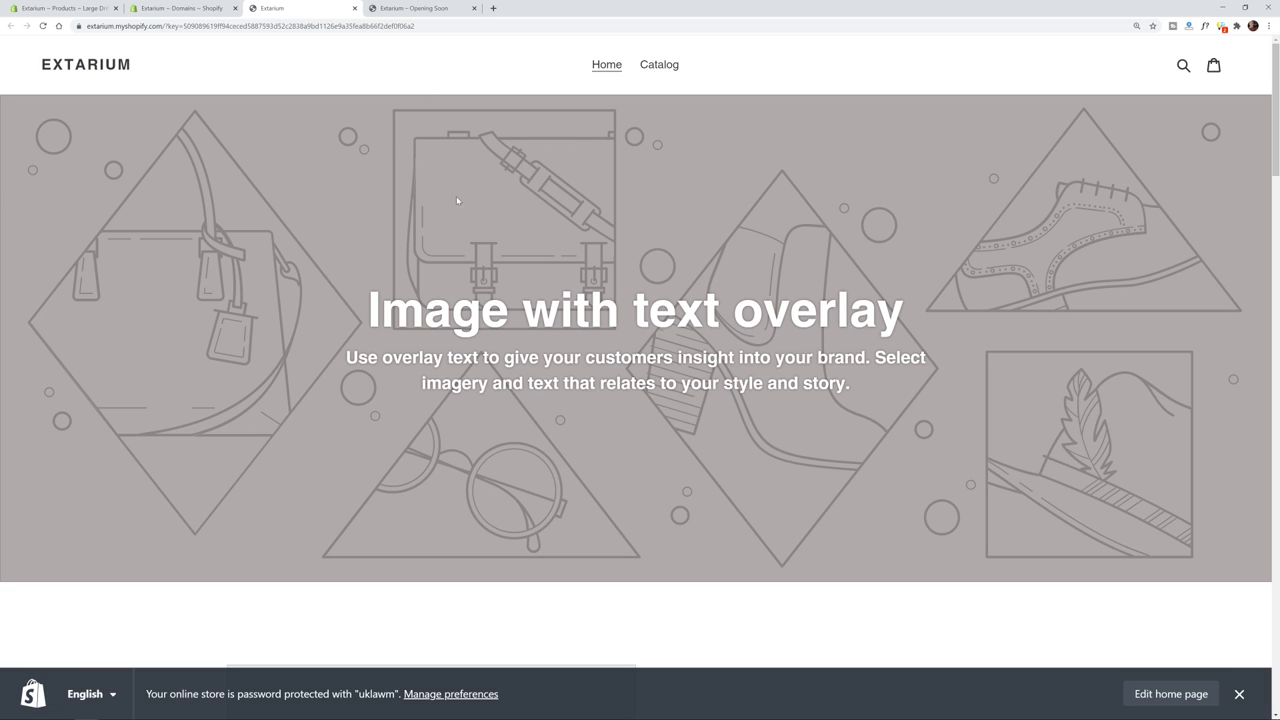
pyautogui.click(420, 9)
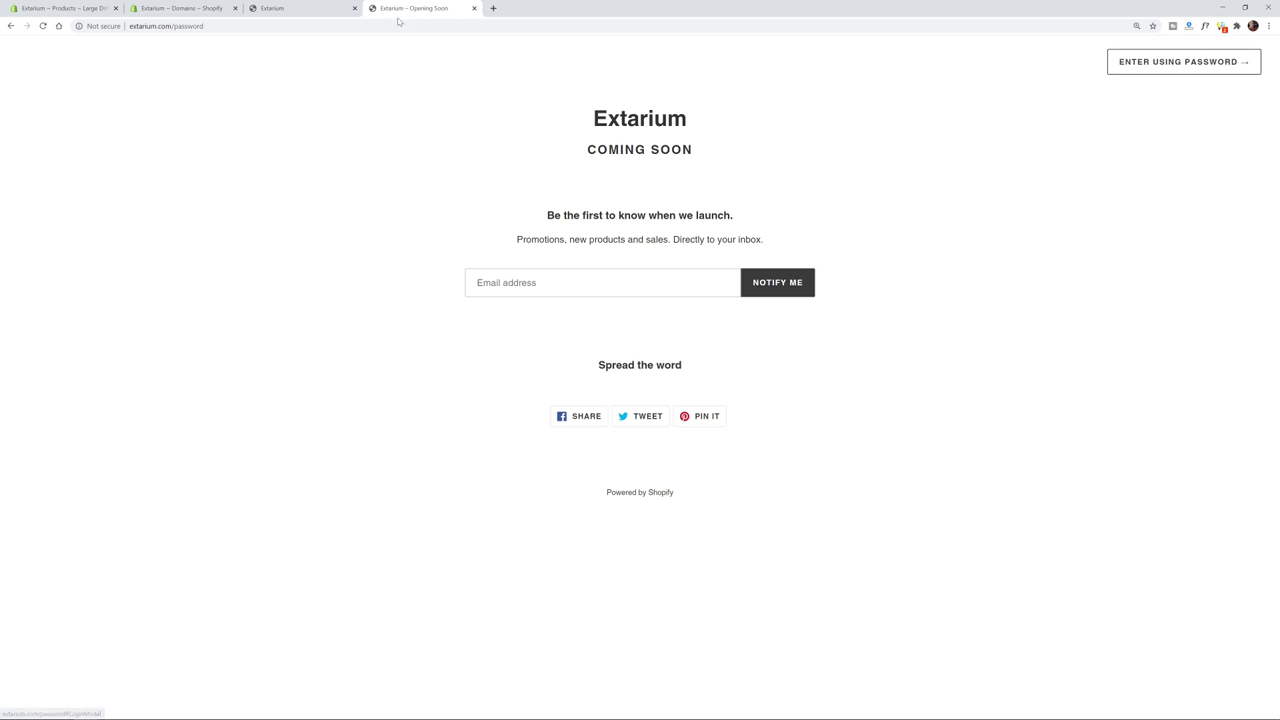
pyautogui.click(322, 10)
pyautogui.hotkey('ctrl', 'Tab')
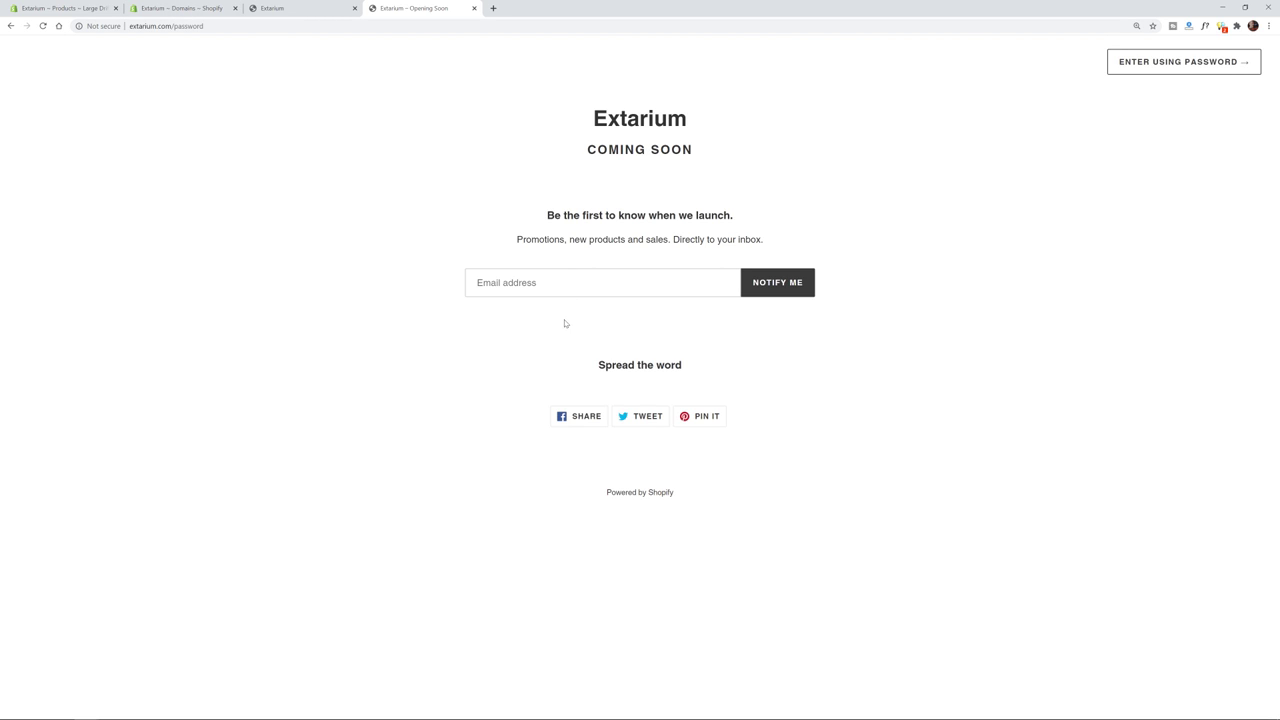
pyautogui.click(297, 10)
pyautogui.scroll(-5, 588, 303)
pyautogui.scroll(-5, 588, 303)
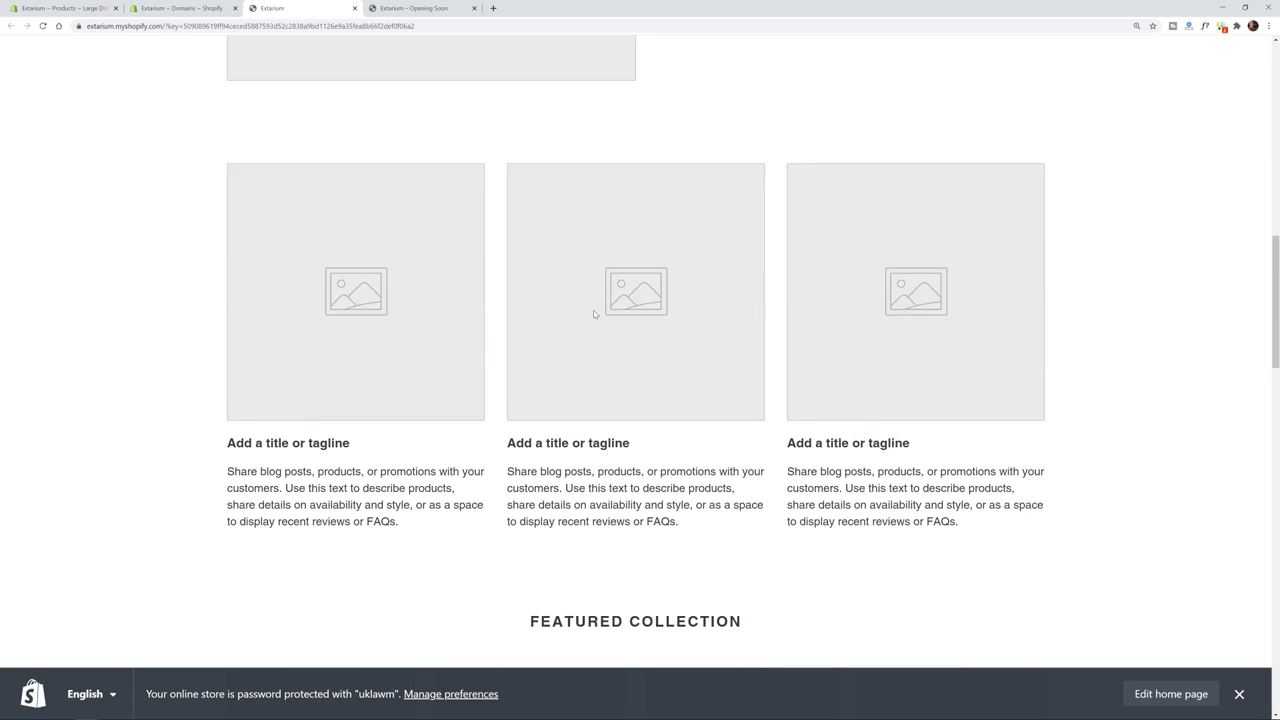
pyautogui.scroll(10, 594, 309)
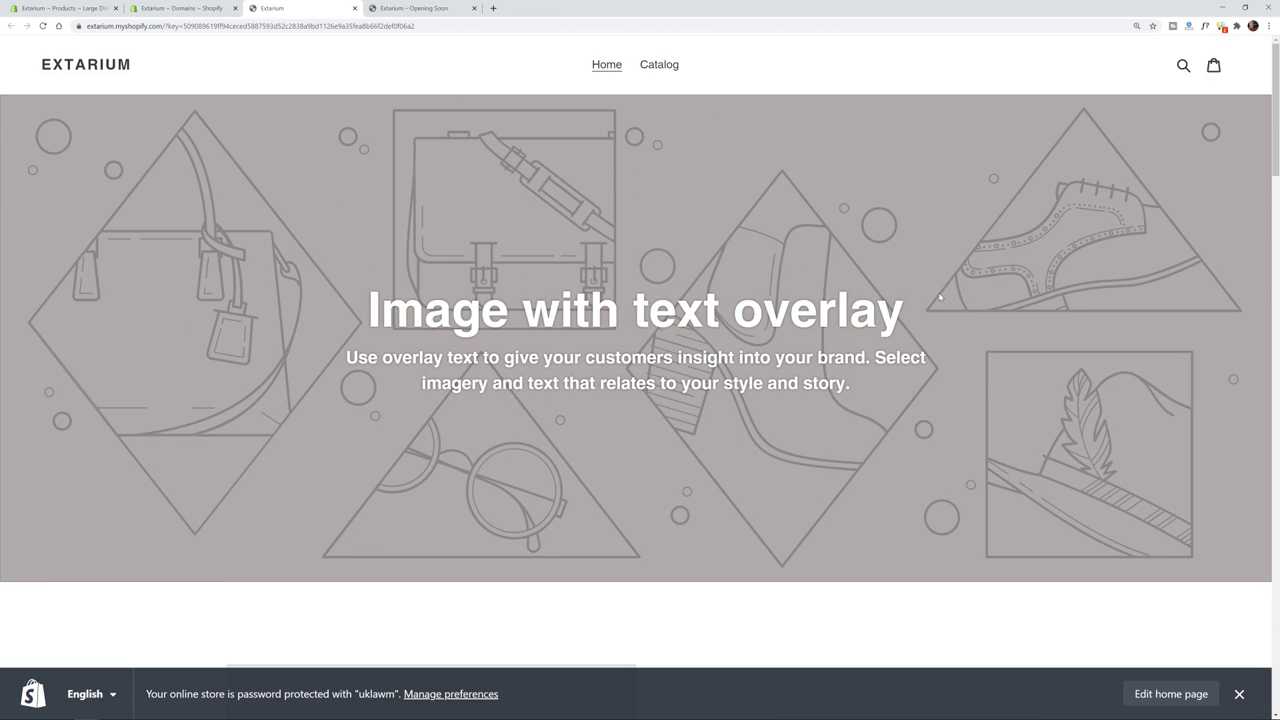
pyautogui.click(415, 12)
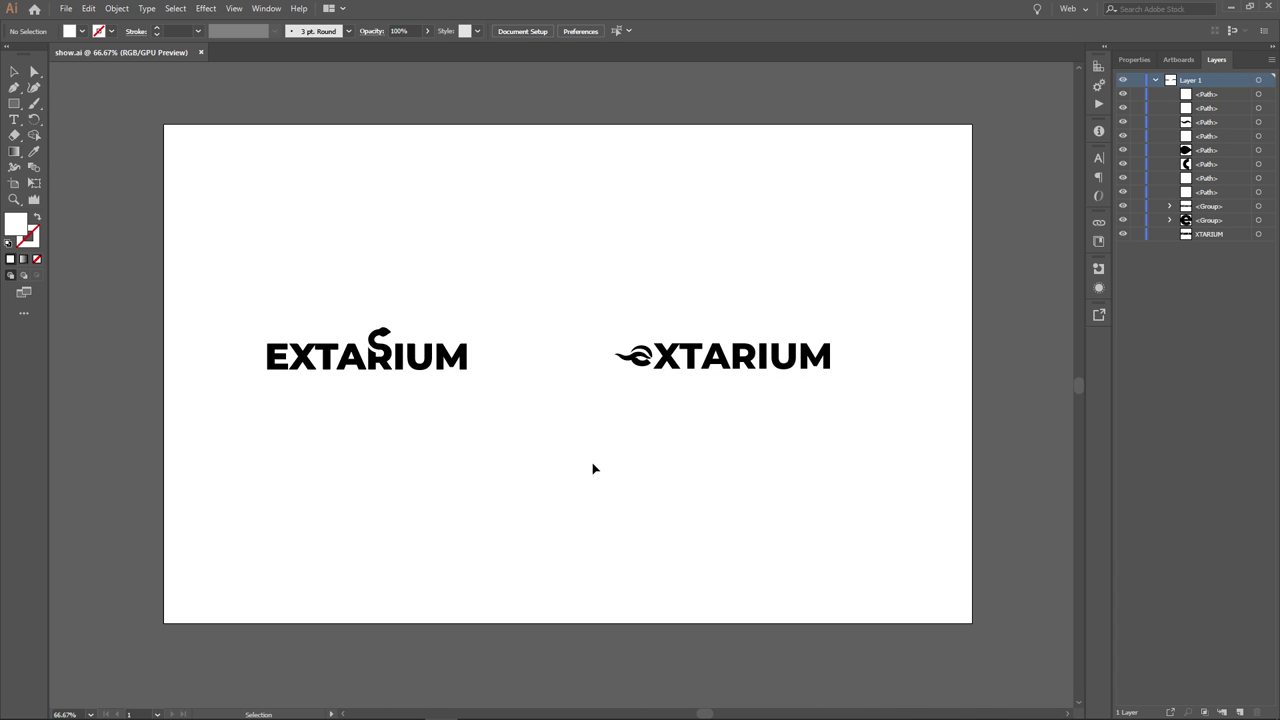
pyautogui.moveTo(580, 250); pyautogui.dragTo(945, 472)
pyautogui.moveTo(614, 337); pyautogui.dragTo(289, 276)
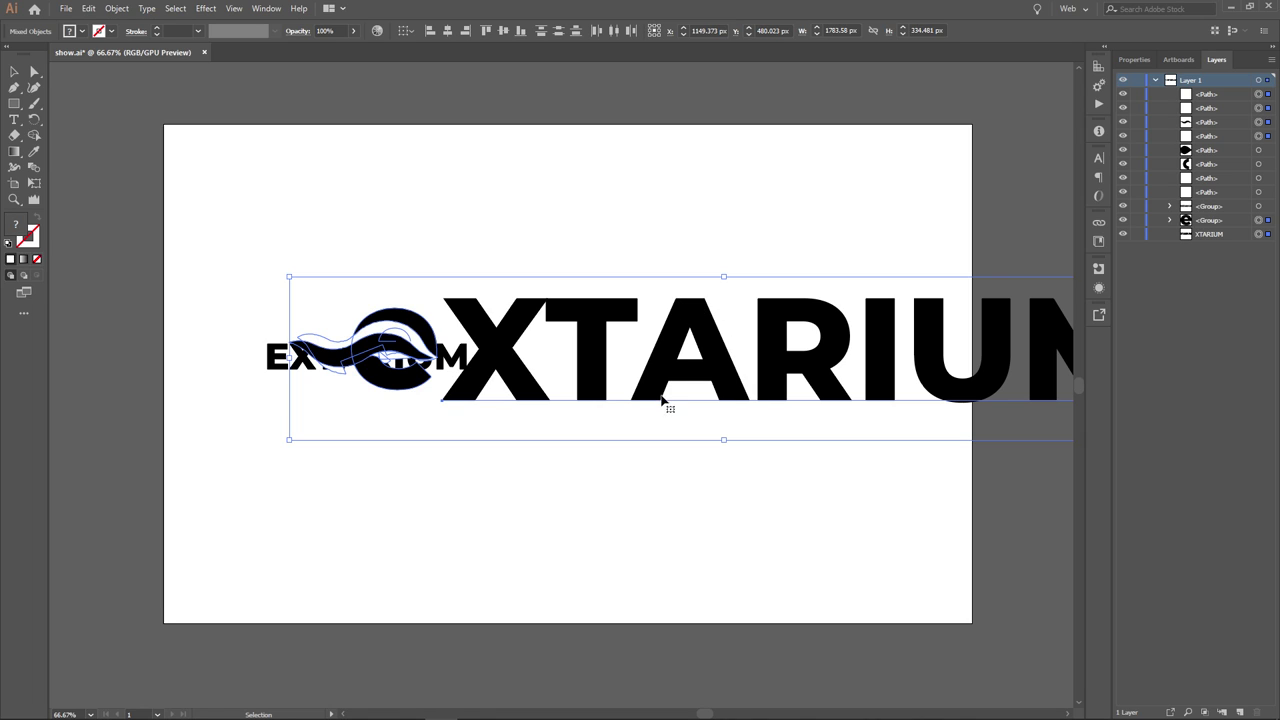
pyautogui.hotkey('ctrl', 'z')
pyautogui.click(778, 470)
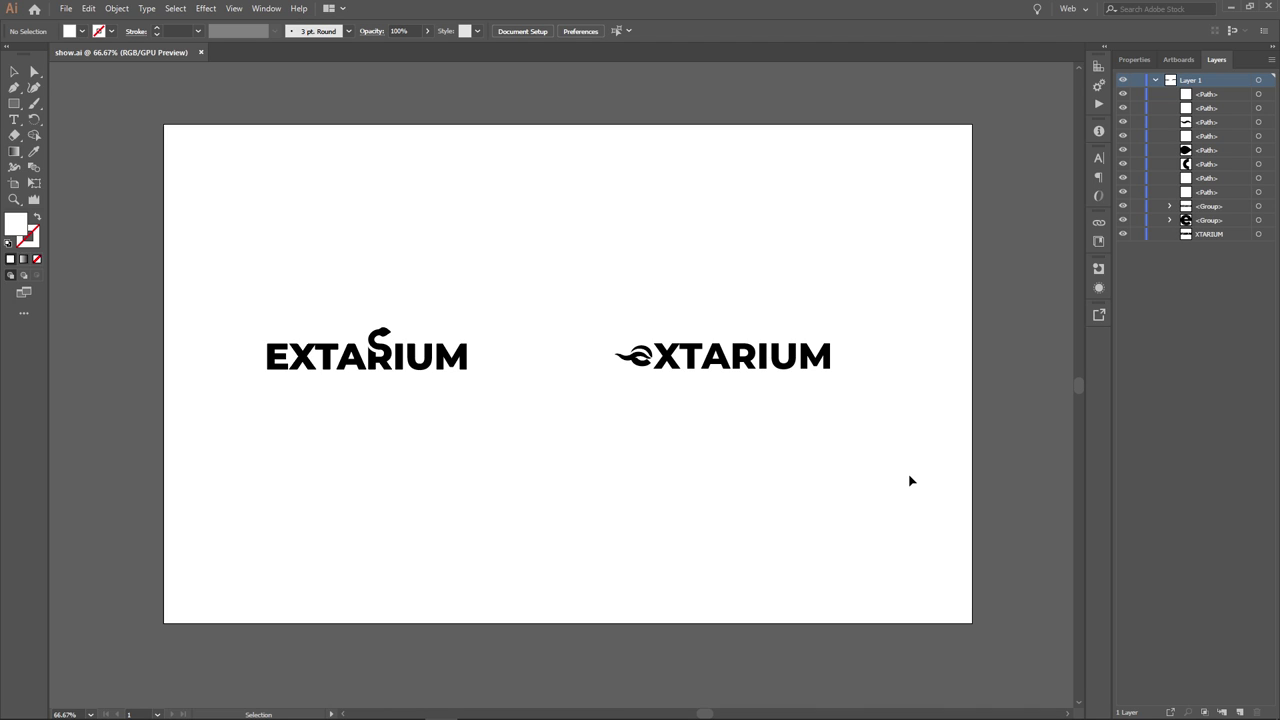
pyautogui.moveTo(918, 475); pyautogui.dragTo(577, 291)
pyautogui.click(577, 294)
pyautogui.moveTo(668, 208); pyautogui.dragTo(754, 268)
pyautogui.moveTo(536, 262); pyautogui.dragTo(894, 493)
pyautogui.click(900, 491)
pyautogui.moveTo(916, 438); pyautogui.dragTo(895, 424)
pyautogui.click(549, 264)
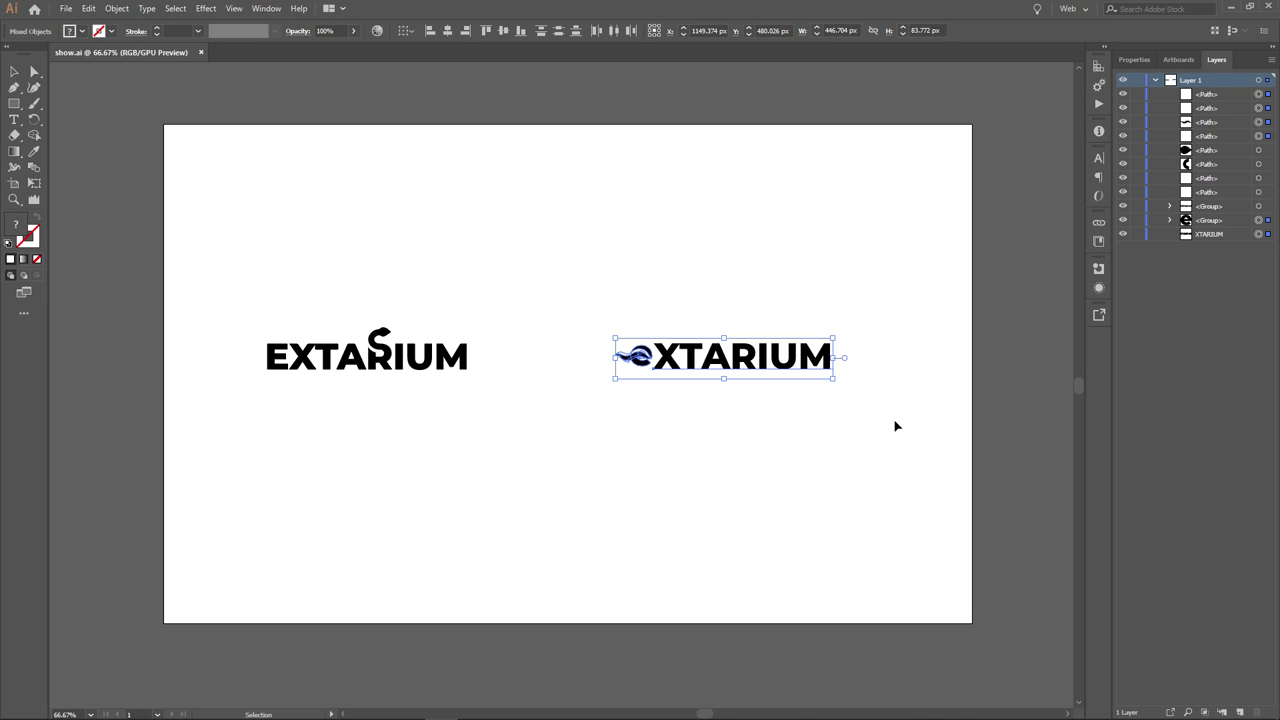
pyautogui.click(899, 428)
pyautogui.moveTo(918, 436); pyautogui.dragTo(886, 443)
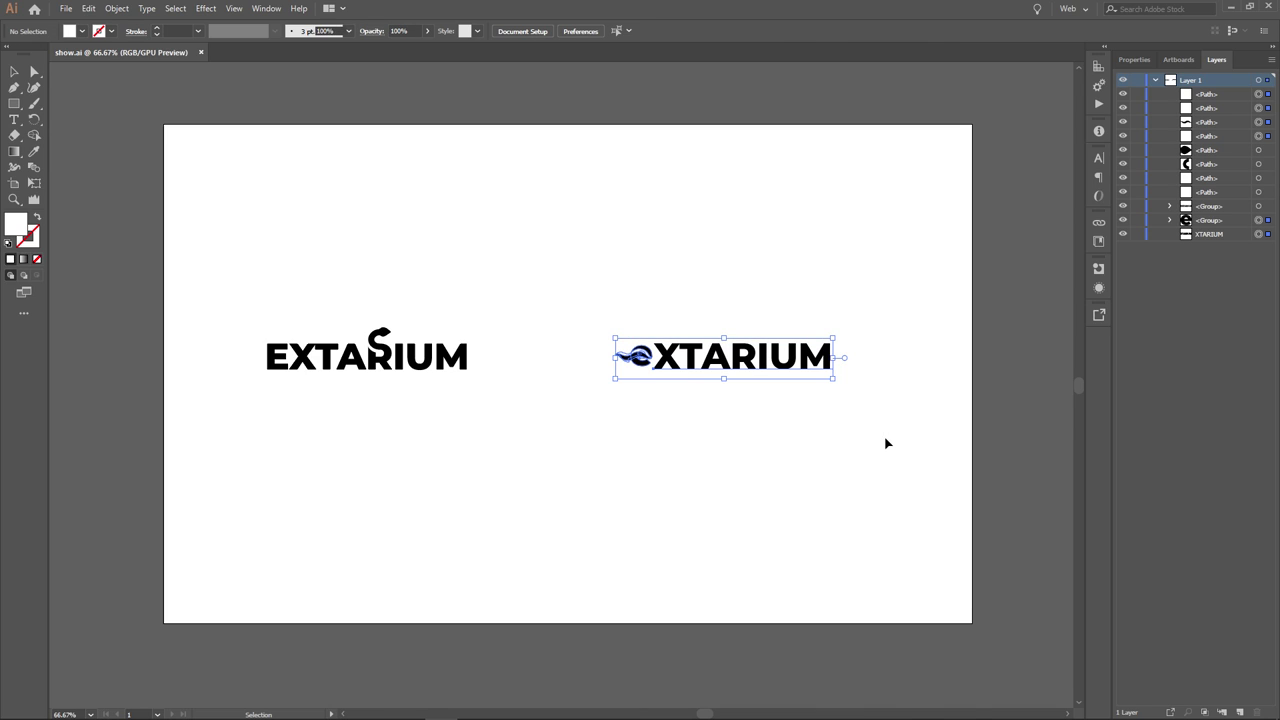
pyautogui.click(886, 443)
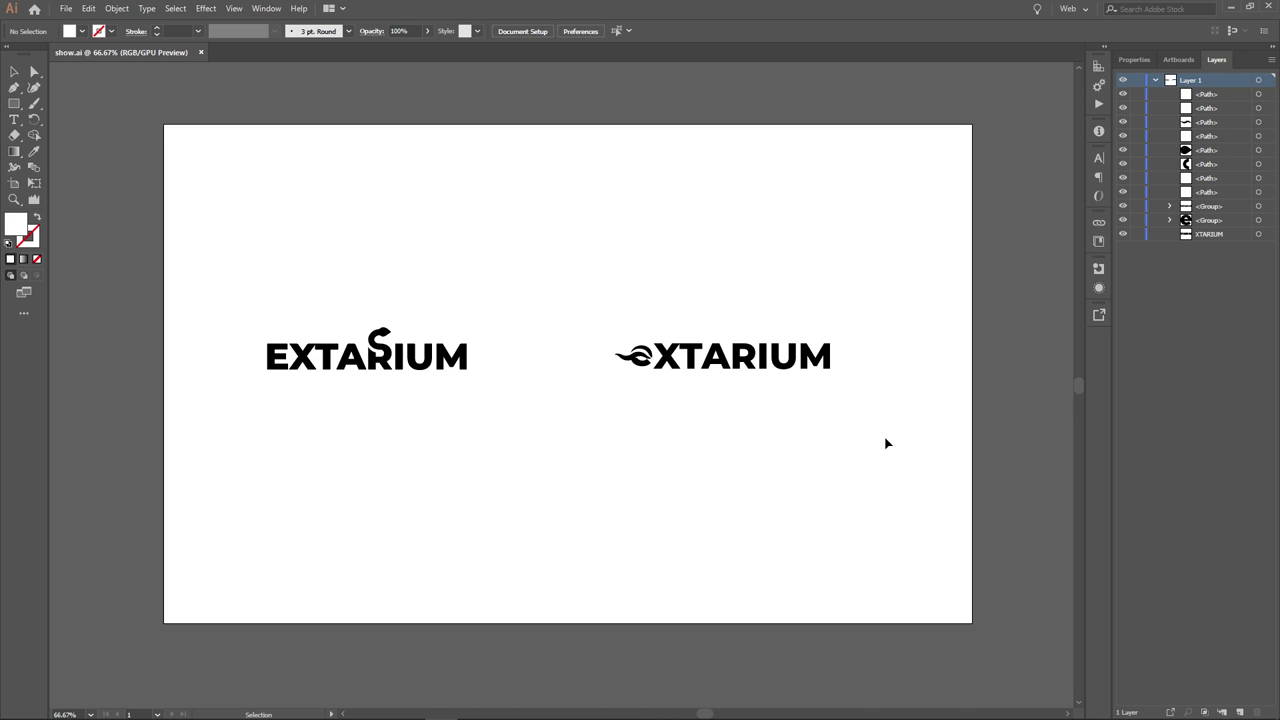
pyautogui.moveTo(885, 437); pyautogui.dragTo(863, 423)
pyautogui.moveTo(554, 272); pyautogui.dragTo(971, 520)
pyautogui.click(931, 535)
# - Select the right logo's XTARIUM text as a whole object
pyautogui.moveTo(557, 284); pyautogui.dragTo(895, 420)
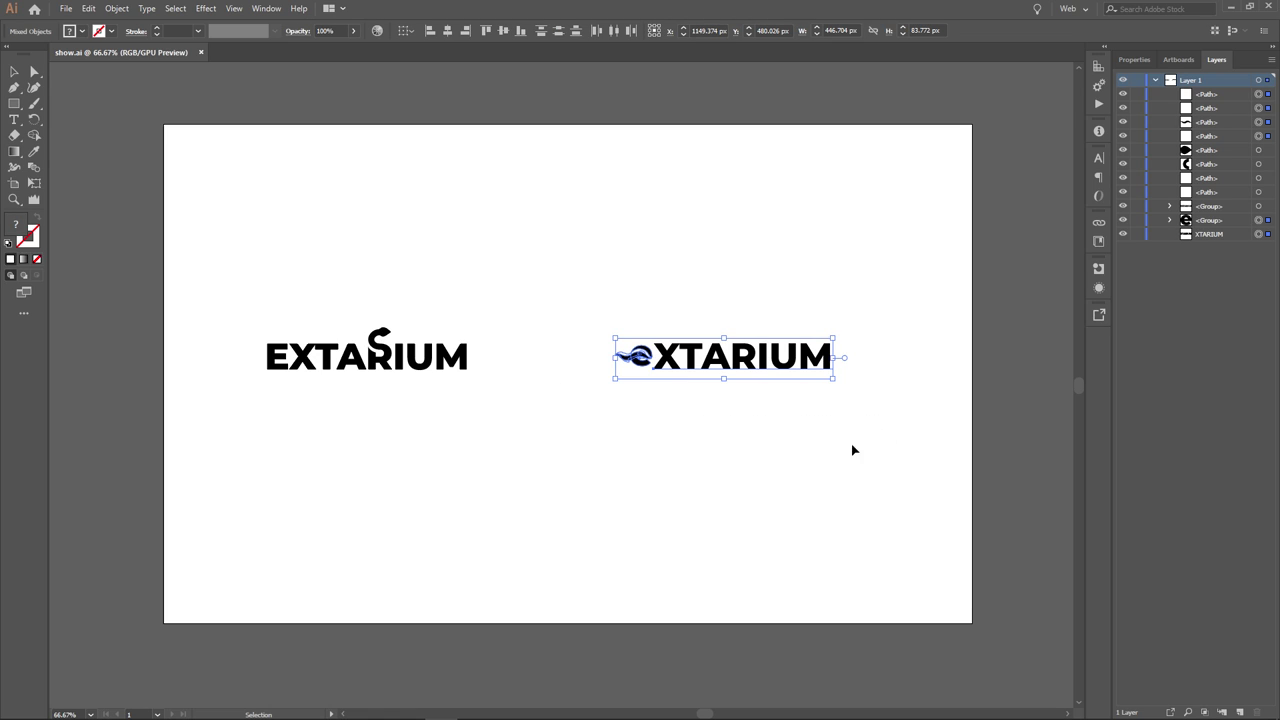
pyautogui.click(508, 407)
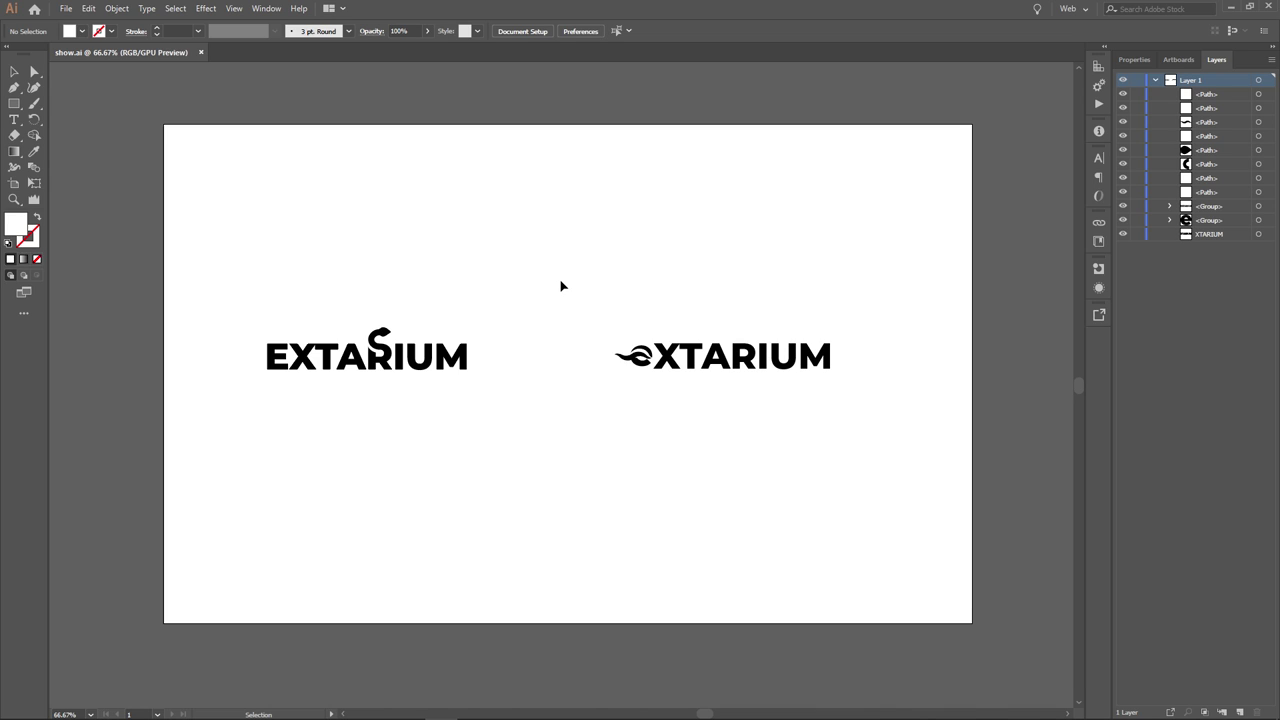
pyautogui.moveTo(560, 290); pyautogui.dragTo(560, 305)
pyautogui.click(896, 430)
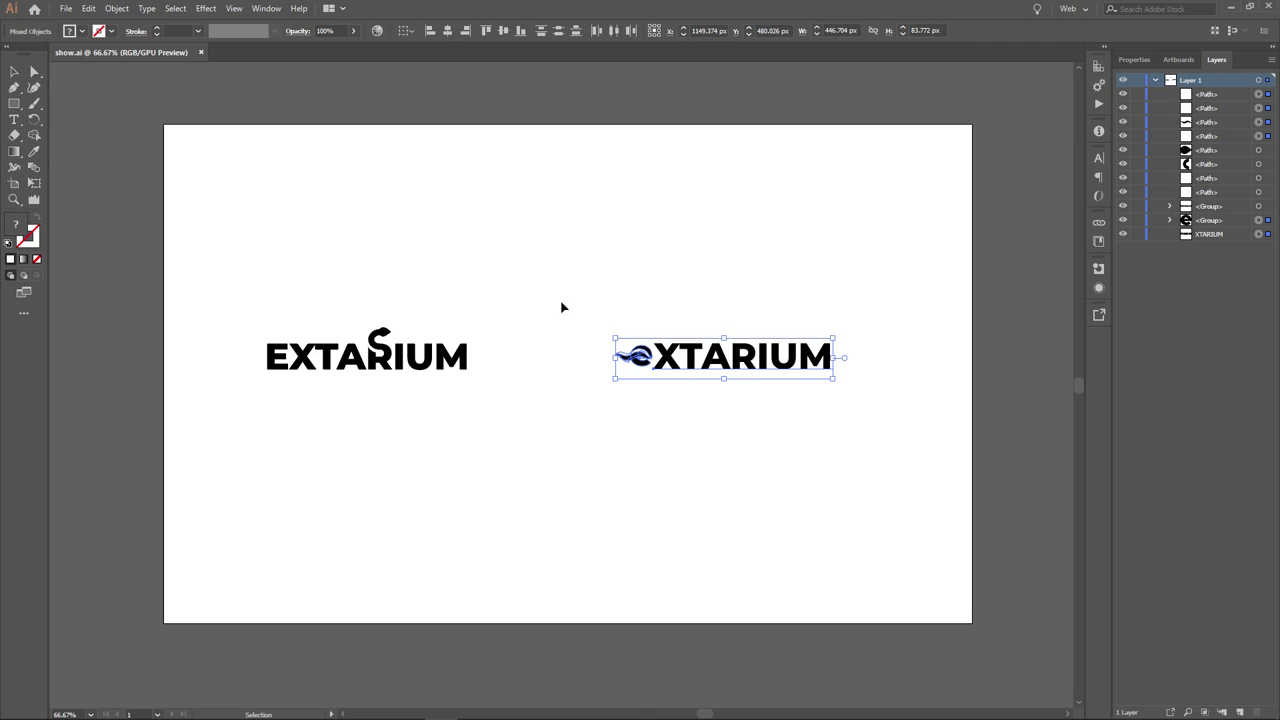
pyautogui.click(561, 308)
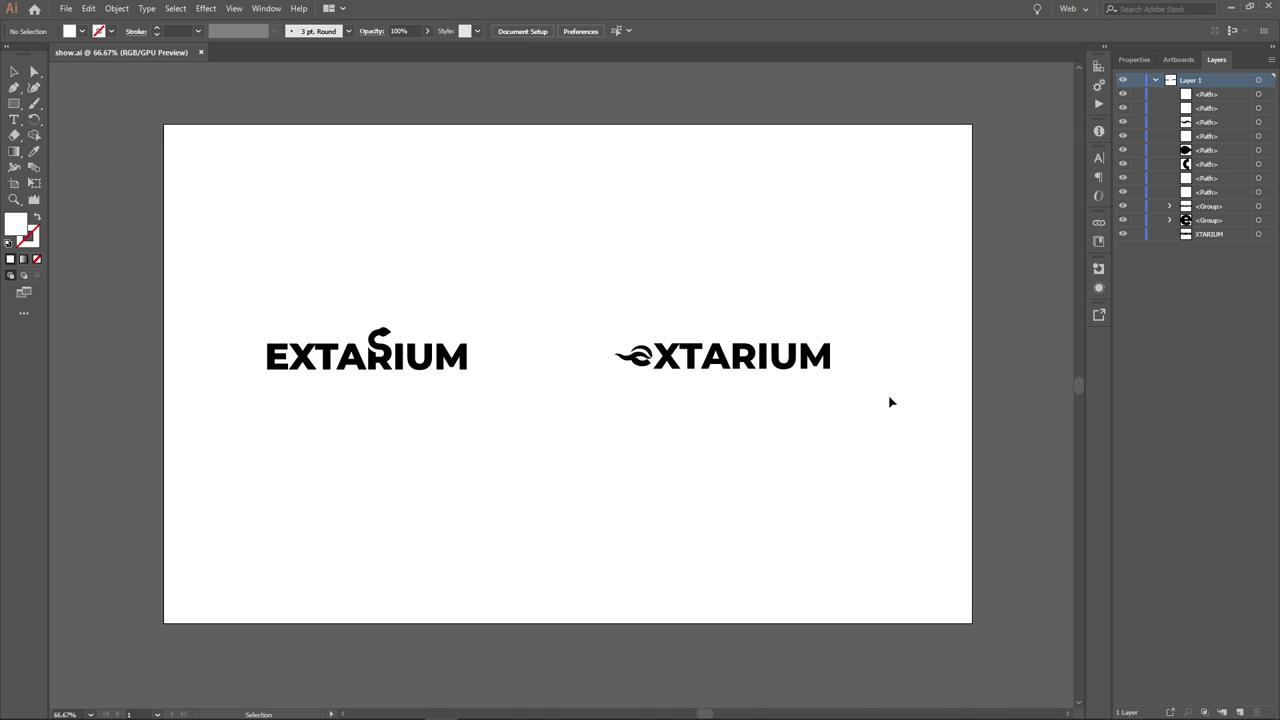
pyautogui.moveTo(889, 396); pyautogui.dragTo(868, 405)
pyautogui.moveTo(216, 294); pyautogui.dragTo(545, 435)
pyautogui.click(544, 434)
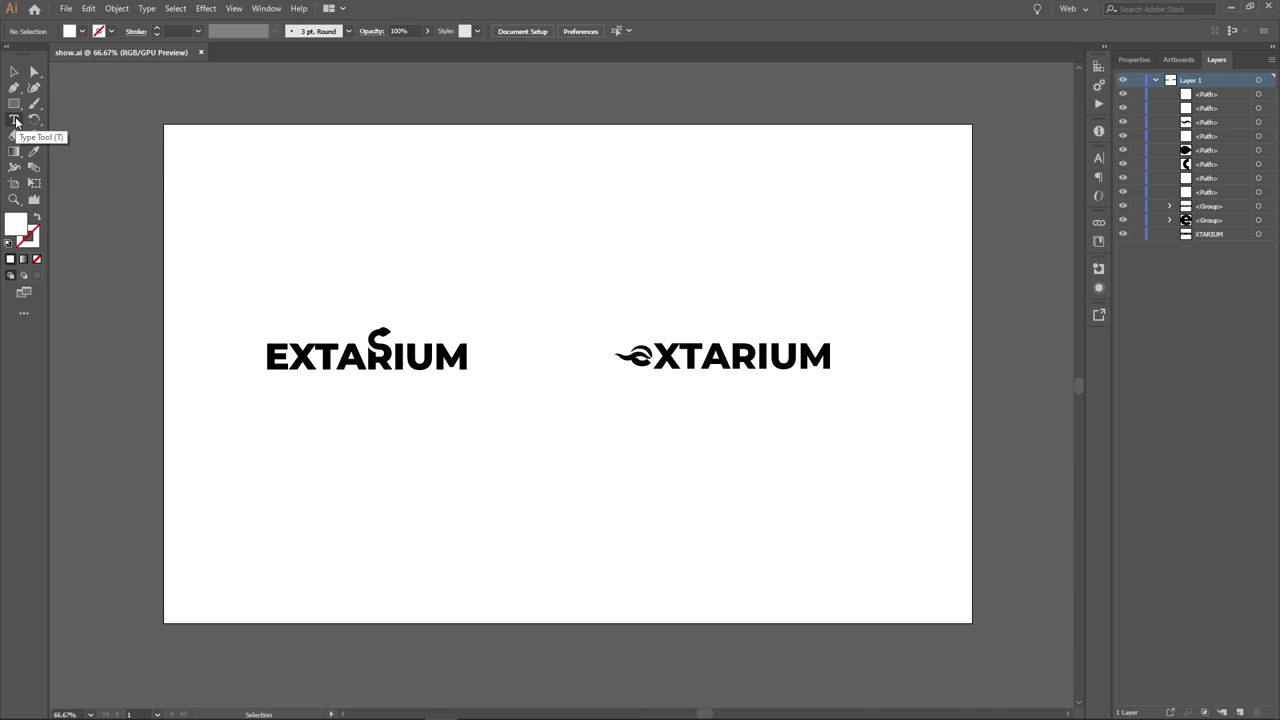
pyautogui.click(14, 71)
pyautogui.click(788, 364)
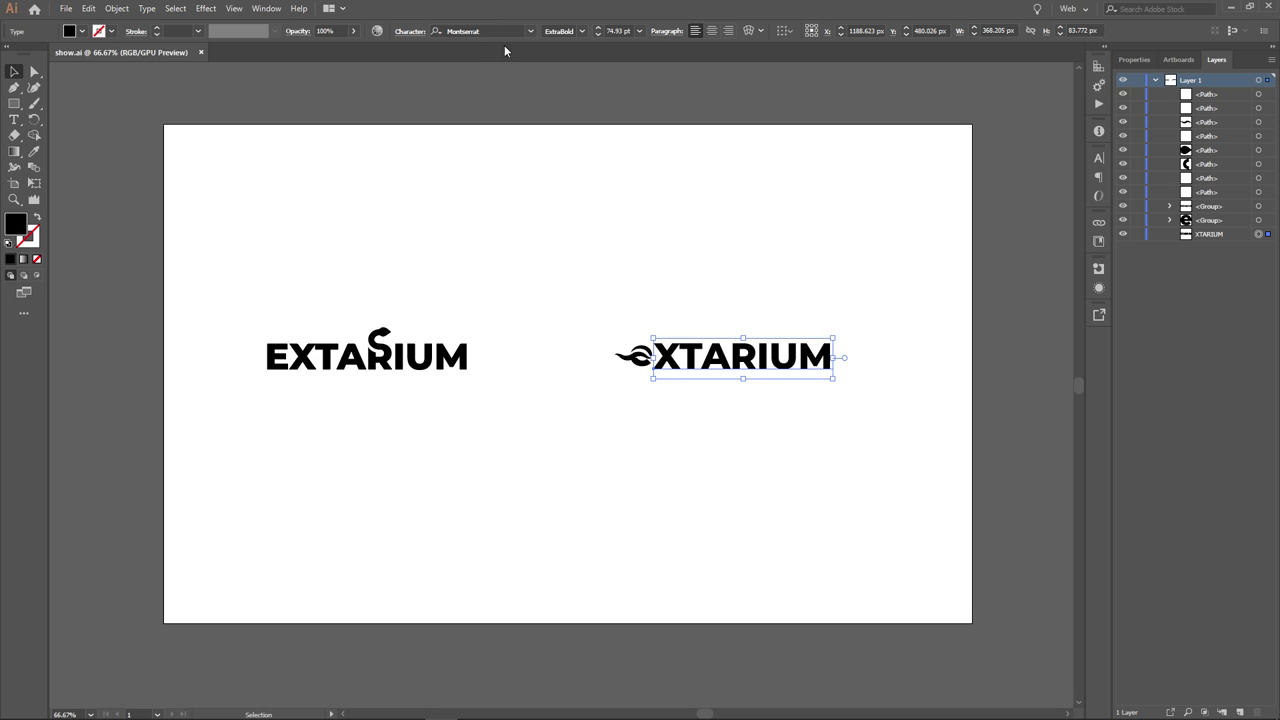
# - Duplicate the XTARIUM text above the logos and retype the copy as EXTARIUM
pyautogui.moveTo(790, 365); pyautogui.dragTo(600, 243)
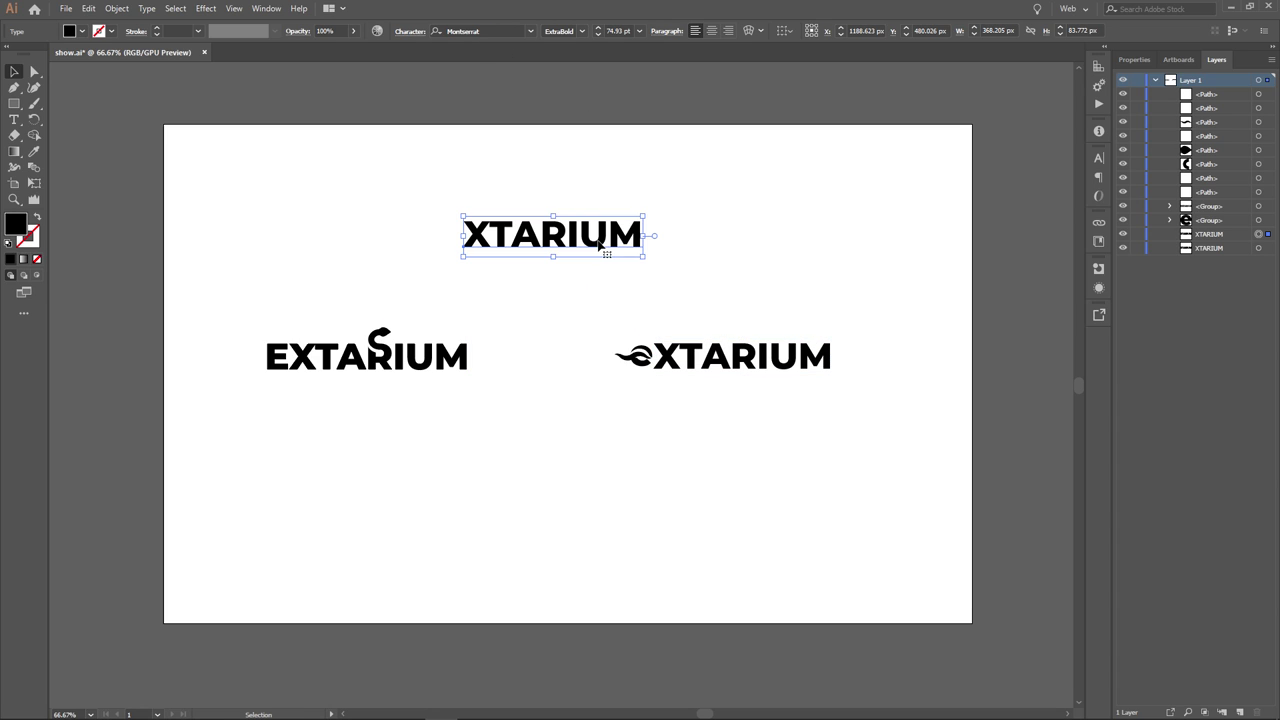
pyautogui.doubleClick(600, 243)
pyautogui.hotkey('ctrl', 'a')
pyautogui.write('EX')
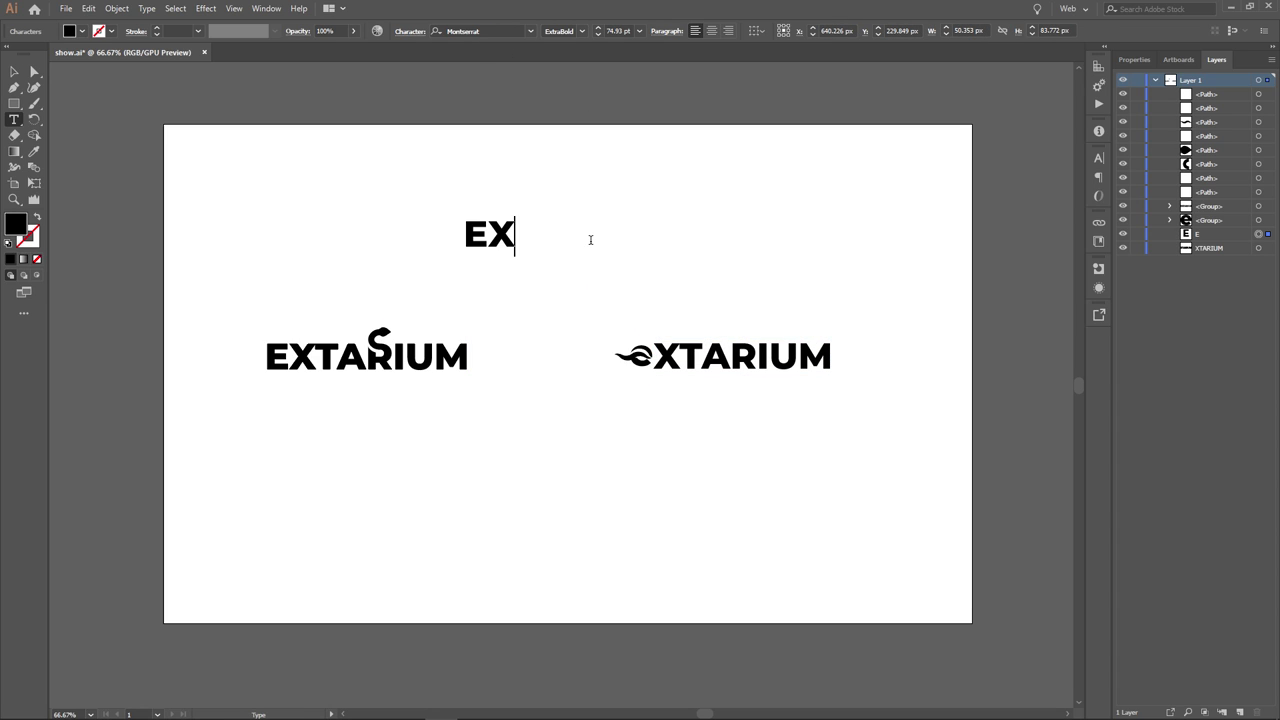
pyautogui.write('TARIUM')
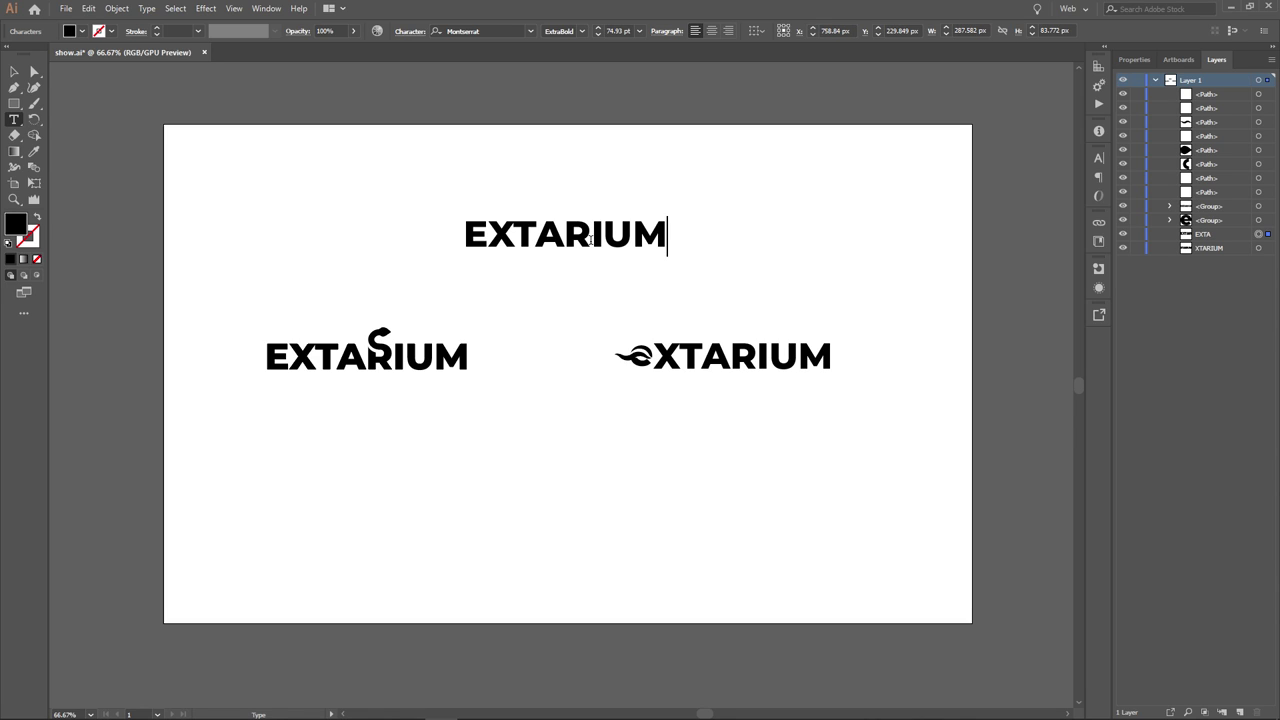
pyautogui.press('Escape')
# - Move EXTARIUM below the logos and add a copy reading 'Extarium extarium' beneath it
pyautogui.moveTo(591, 239); pyautogui.dragTo(597, 532)
pyautogui.click(592, 472)
pyautogui.doubleClick(599, 535)
pyautogui.write('Exte')
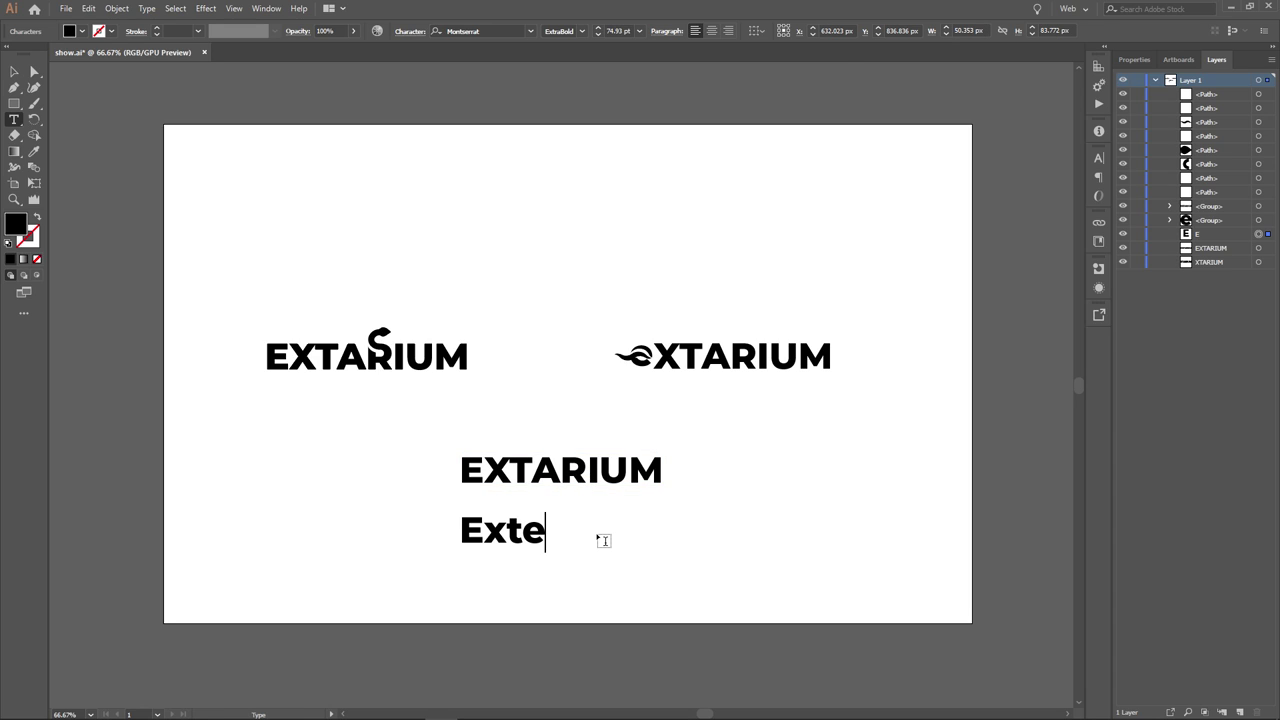
pyautogui.press('BackSpace')
pyautogui.write('arium  extarium')
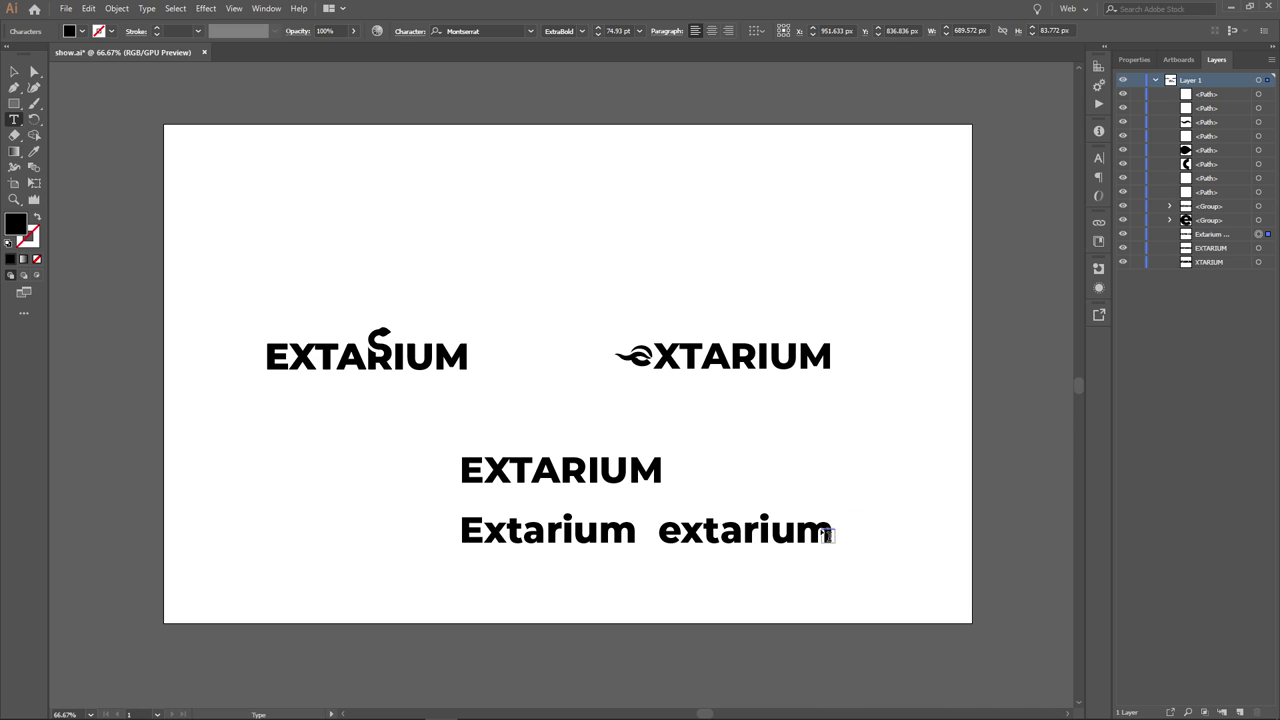
pyautogui.press('Escape')
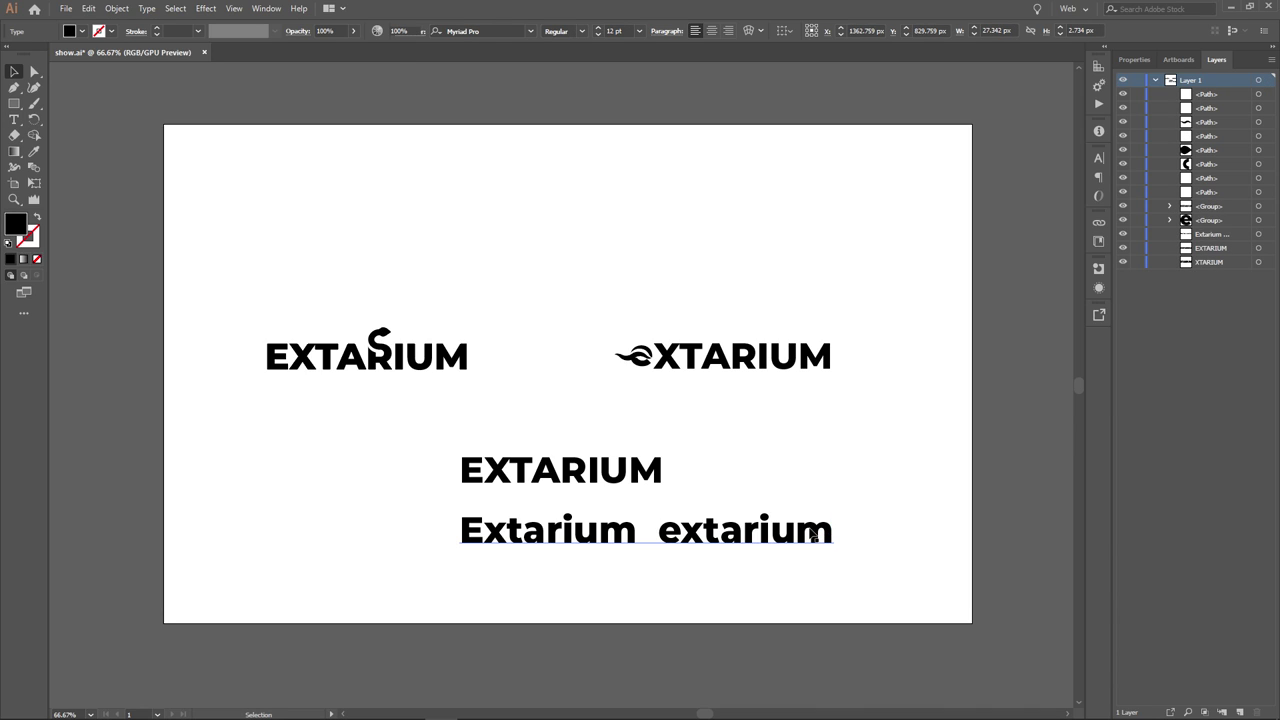
pyautogui.click(813, 536)
# - Delete the 'Extarium extarium' line and move the EXTARIUM text up toward the page top
pyautogui.press('Delete')
pyautogui.click(583, 484)
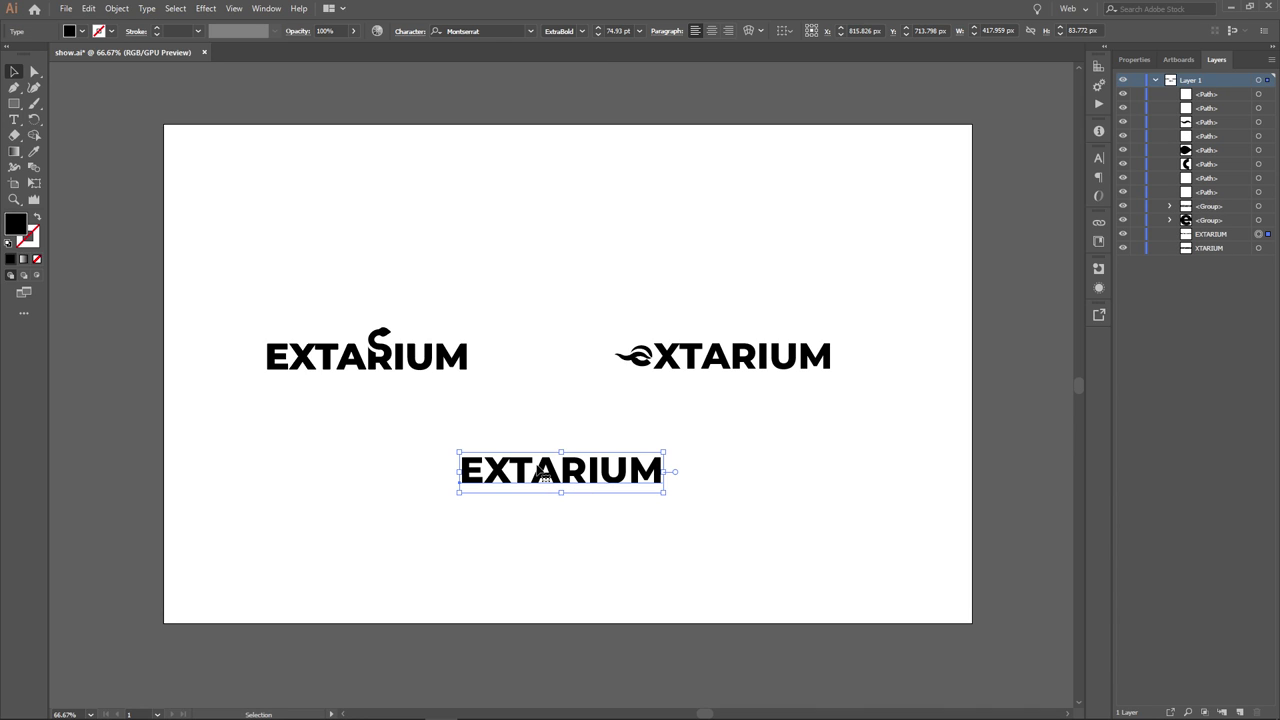
pyautogui.click(641, 531)
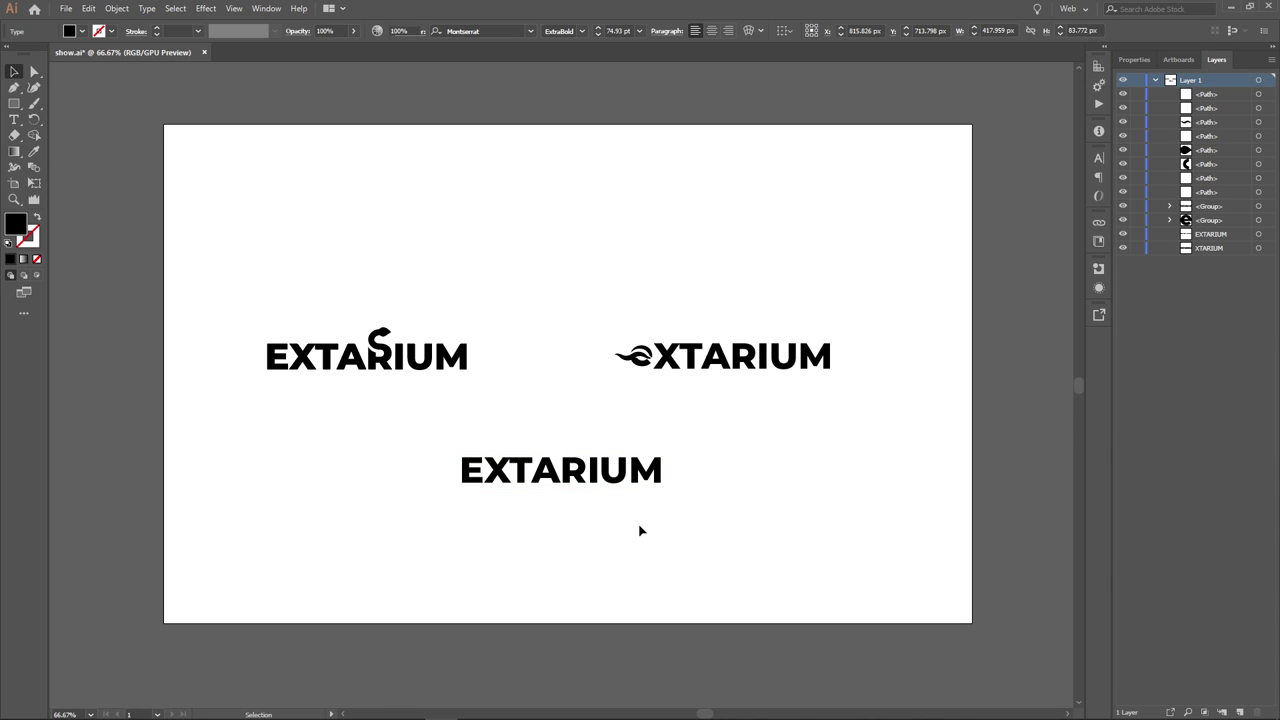
pyautogui.moveTo(728, 520); pyautogui.dragTo(721, 510)
pyautogui.click(650, 500)
pyautogui.moveTo(586, 480); pyautogui.dragTo(578, 232)
pyautogui.click(610, 282)
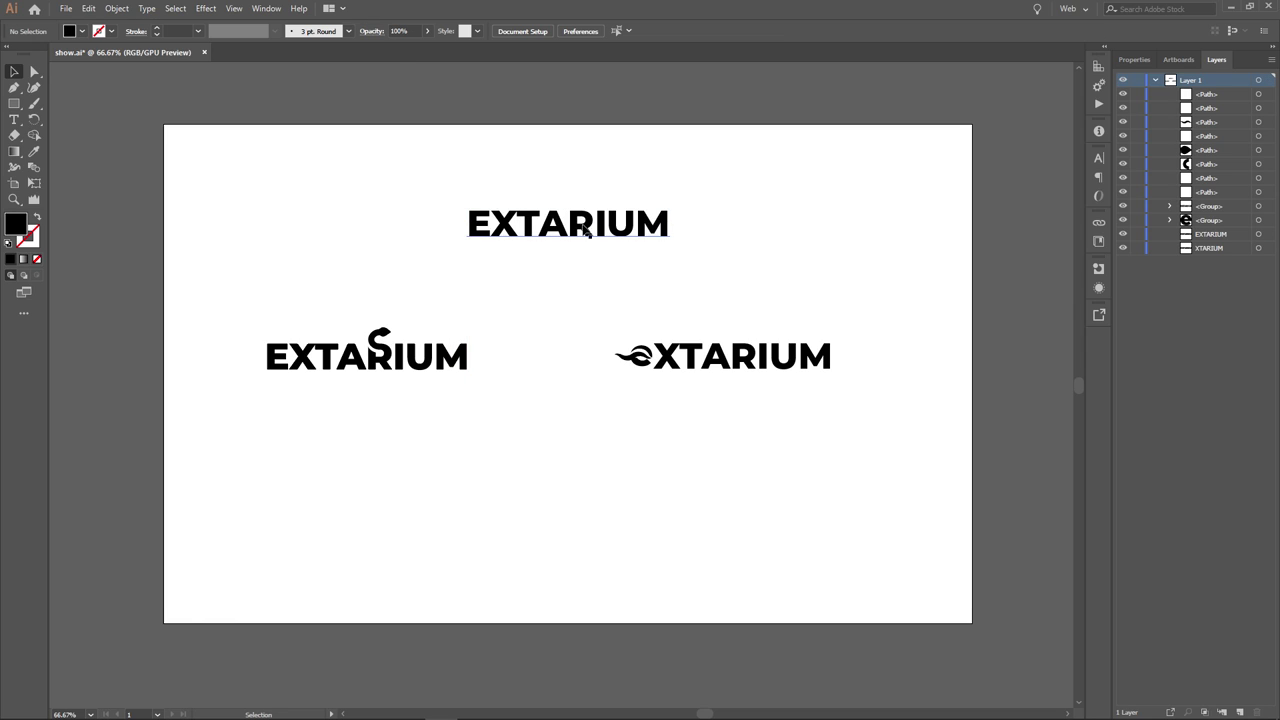
# - Nudge the EXTARIUM text so it sits centred above the two logos
pyautogui.moveTo(765, 194); pyautogui.dragTo(854, 250)
pyautogui.click(632, 228)
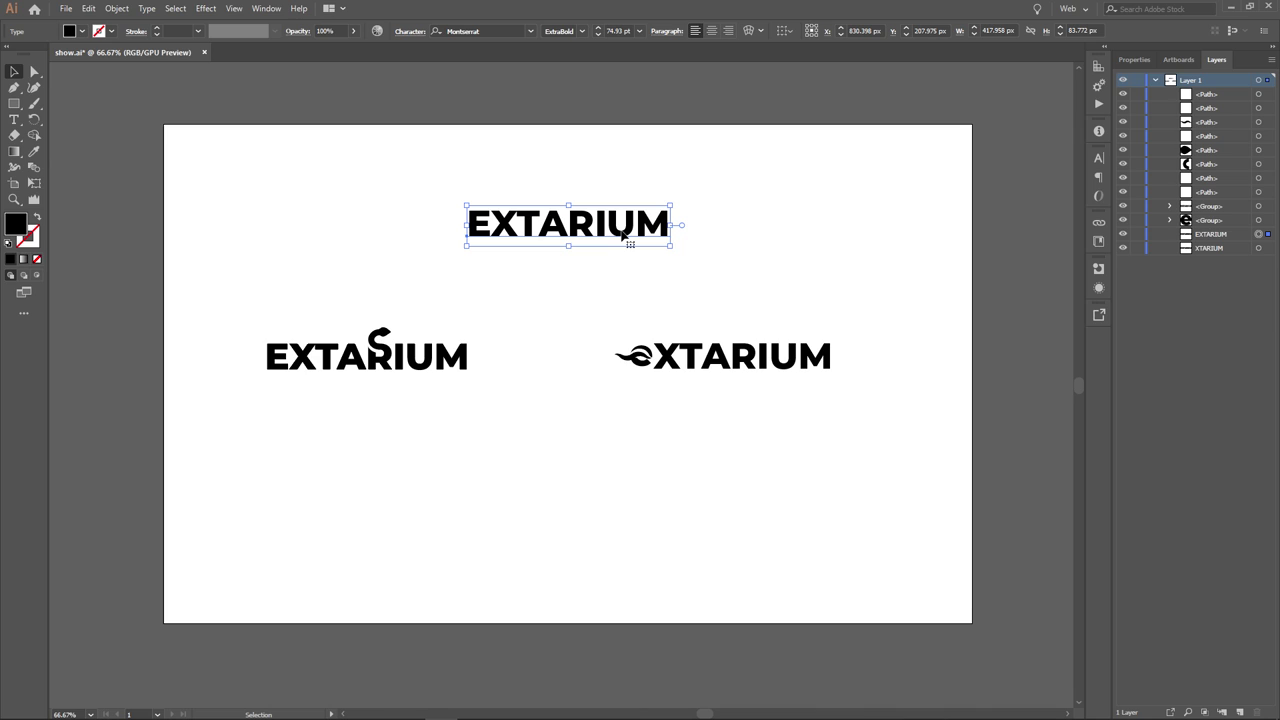
pyautogui.moveTo(622, 233); pyautogui.dragTo(655, 226)
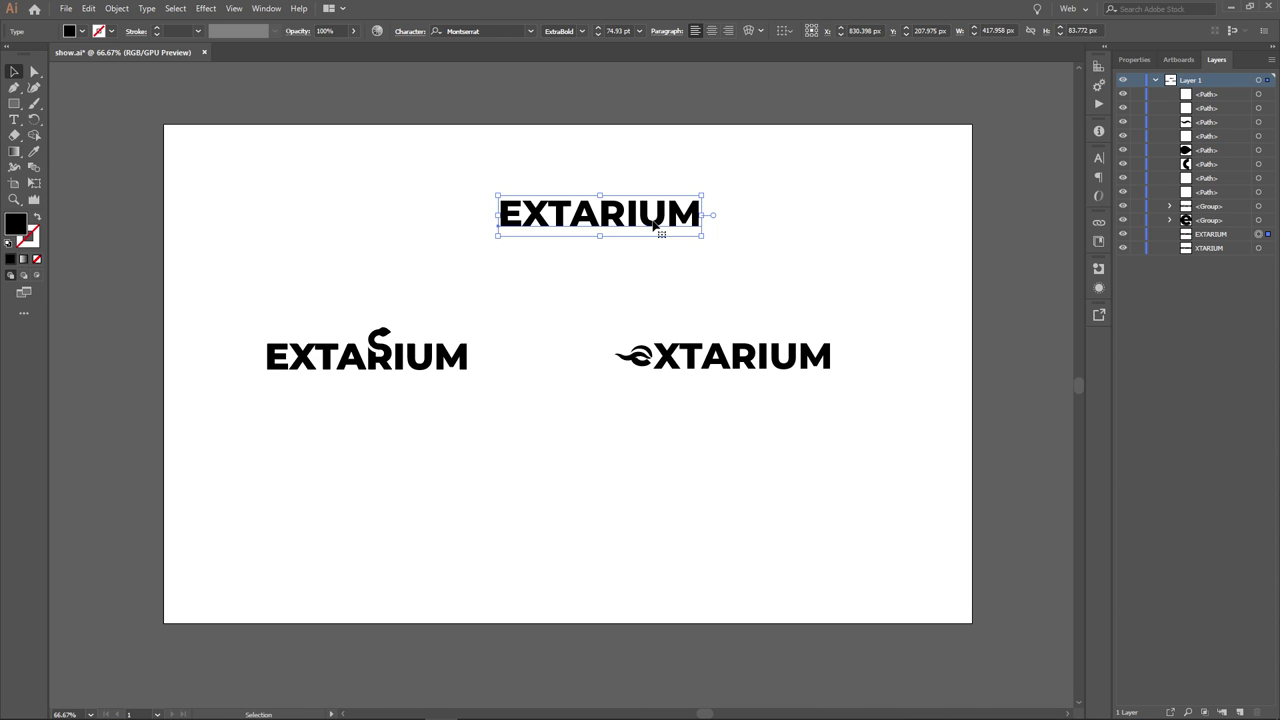
pyautogui.click(657, 261)
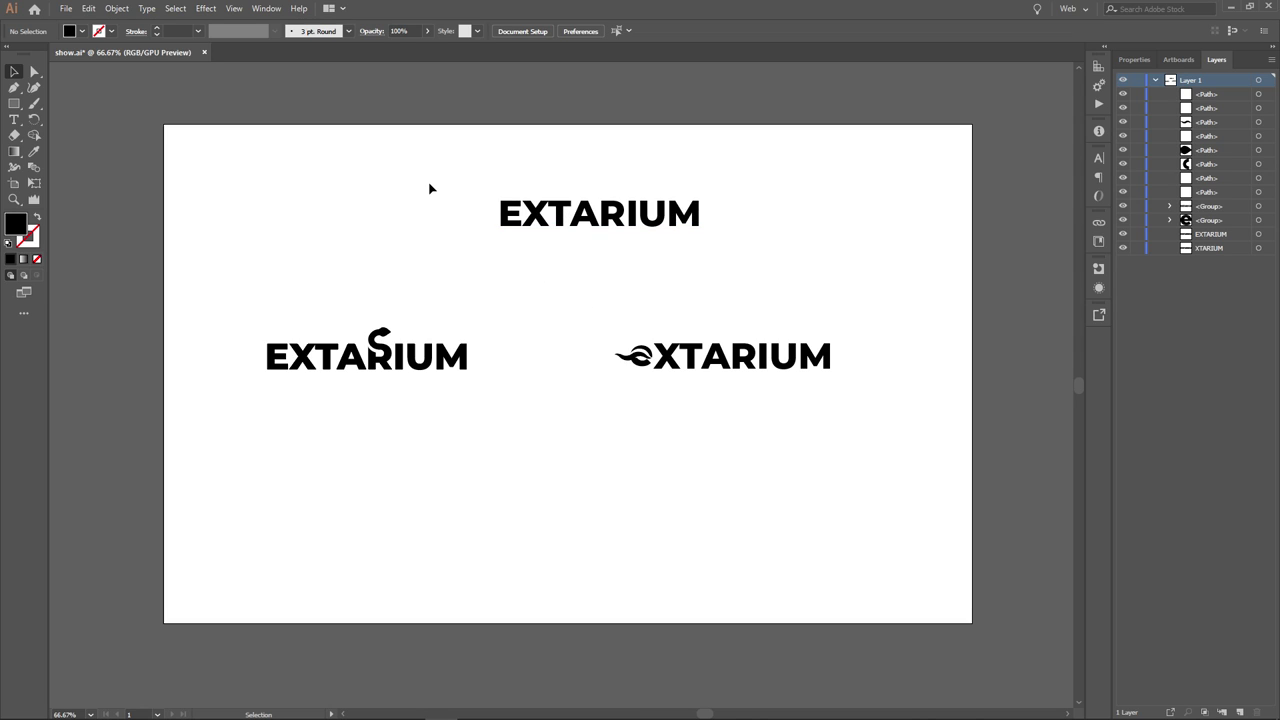
pyautogui.moveTo(432, 184); pyautogui.dragTo(481, 255)
pyautogui.moveTo(481, 255); pyautogui.dragTo(487, 249)
pyautogui.click(612, 218)
pyautogui.click(605, 269)
pyautogui.moveTo(622, 221); pyautogui.dragTo(600, 220)
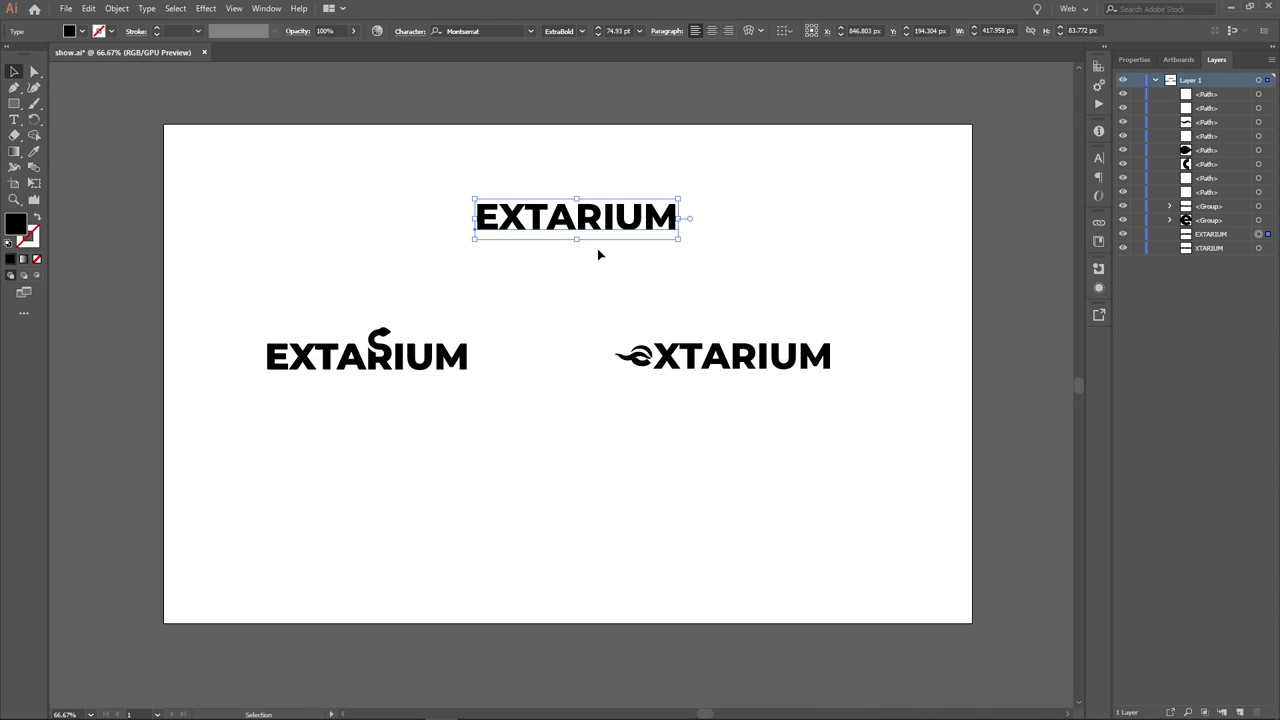
pyautogui.click(580, 274)
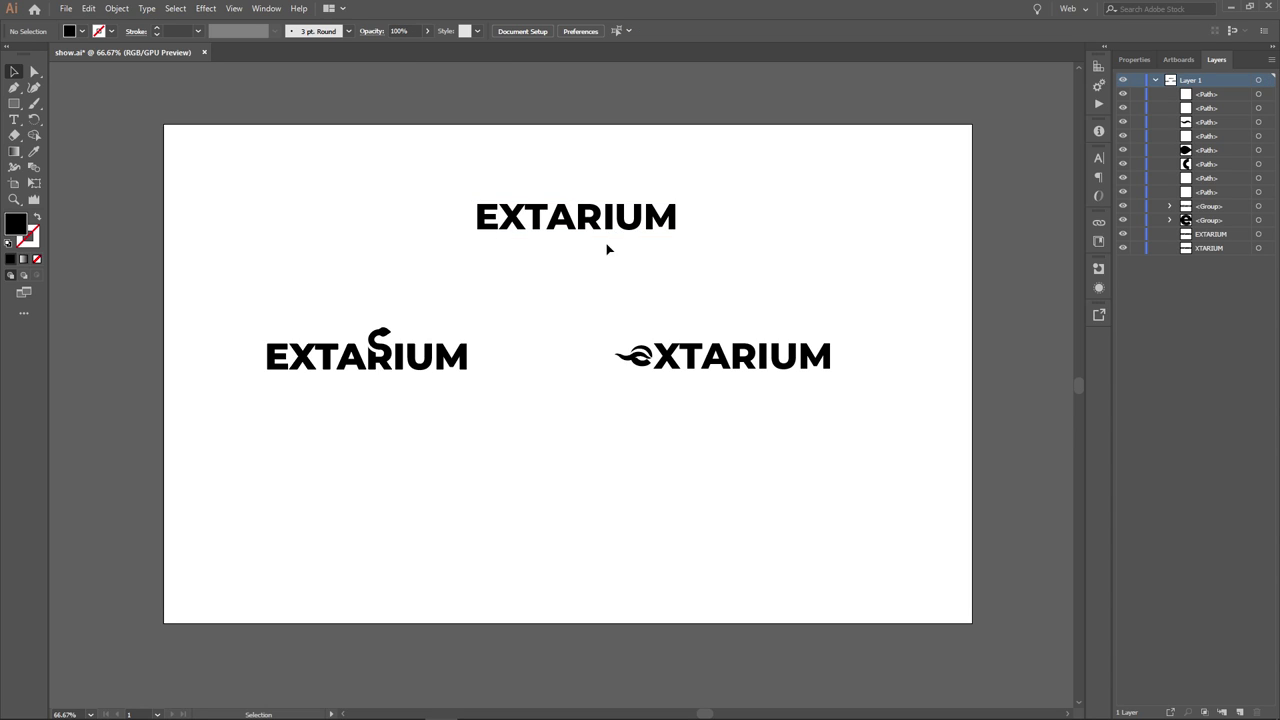
pyautogui.click(571, 215)
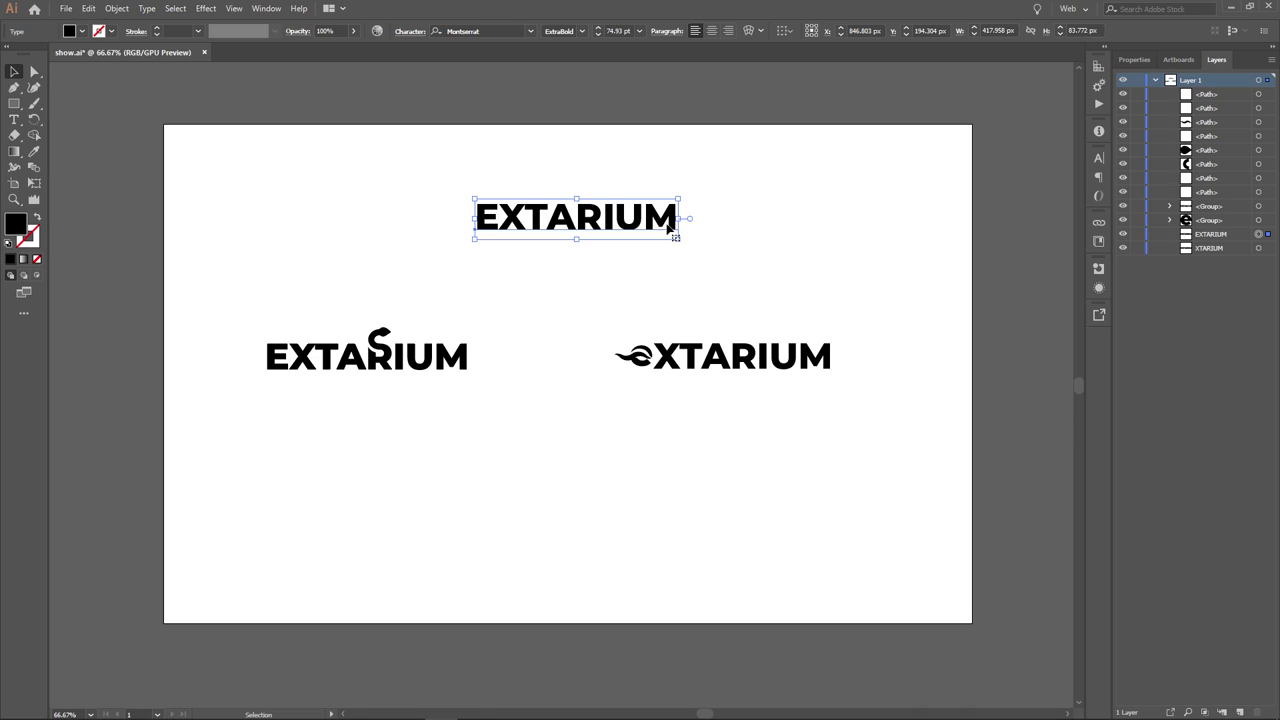
pyautogui.click(626, 280)
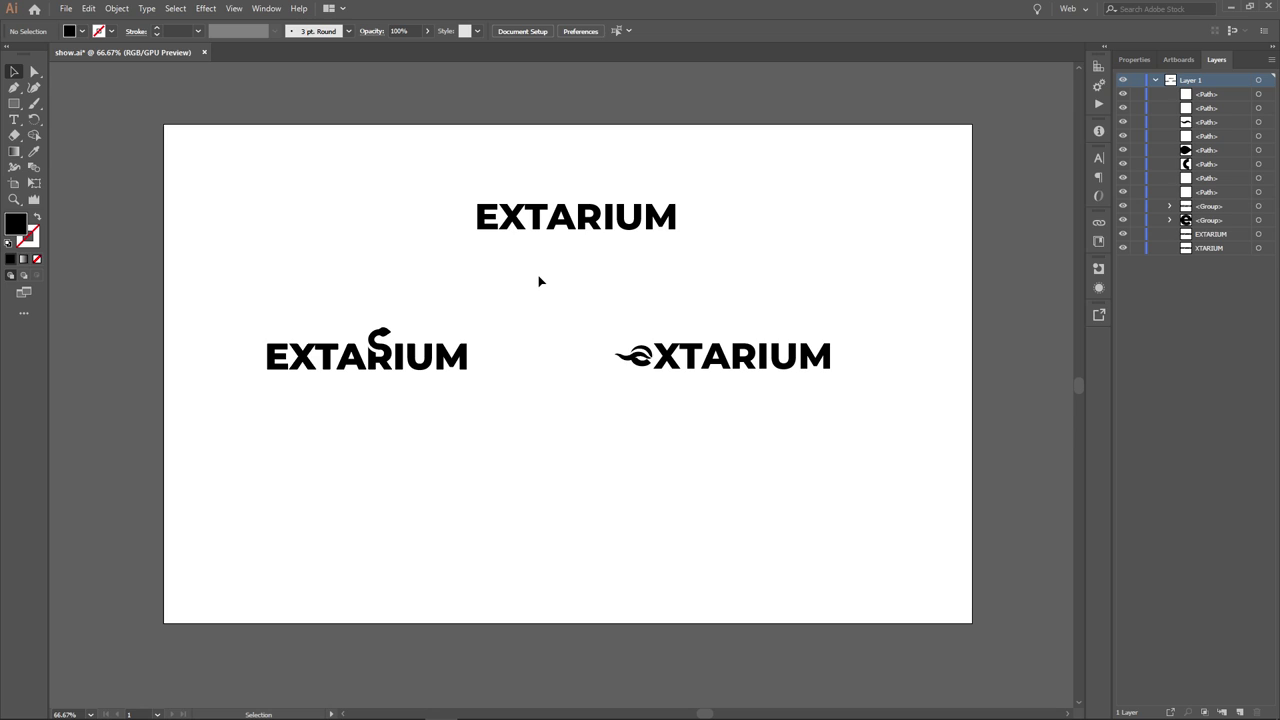
# - Fine-tune the top EXTARIUM text's position slightly lower and leave it selected
pyautogui.moveTo(580, 282); pyautogui.dragTo(530, 300)
pyautogui.click(582, 224)
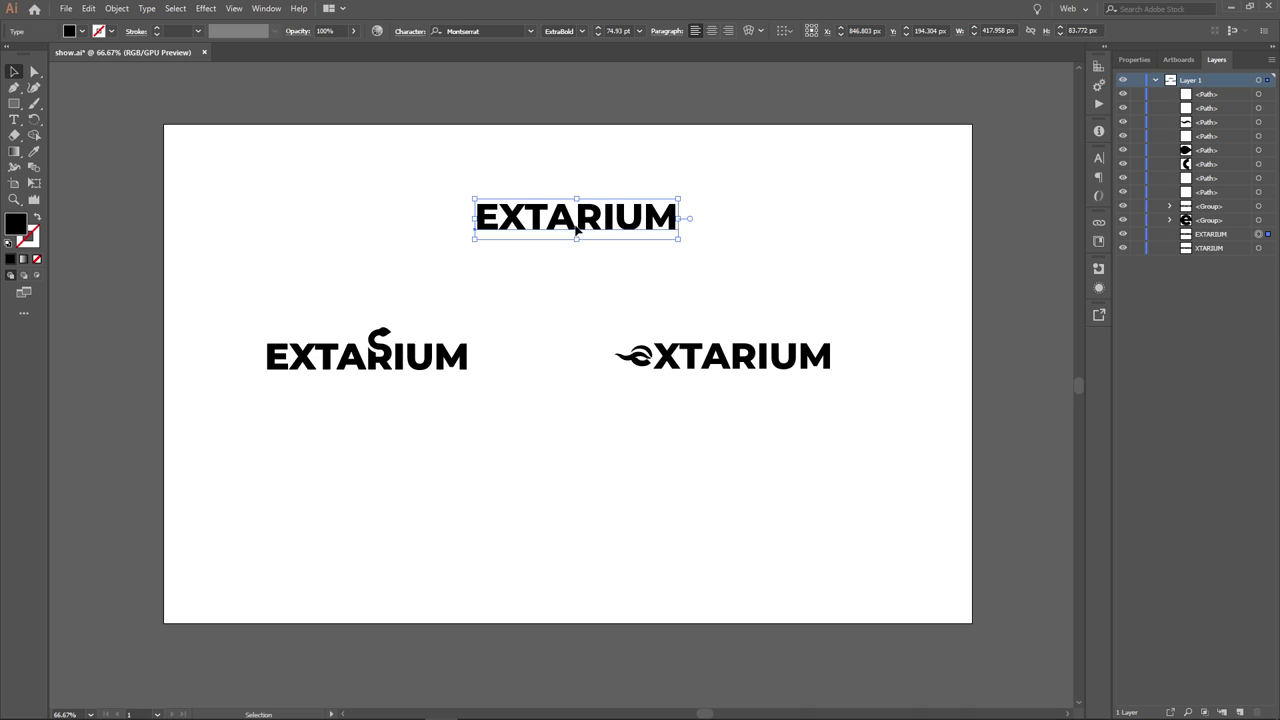
pyautogui.moveTo(585, 226); pyautogui.dragTo(577, 245)
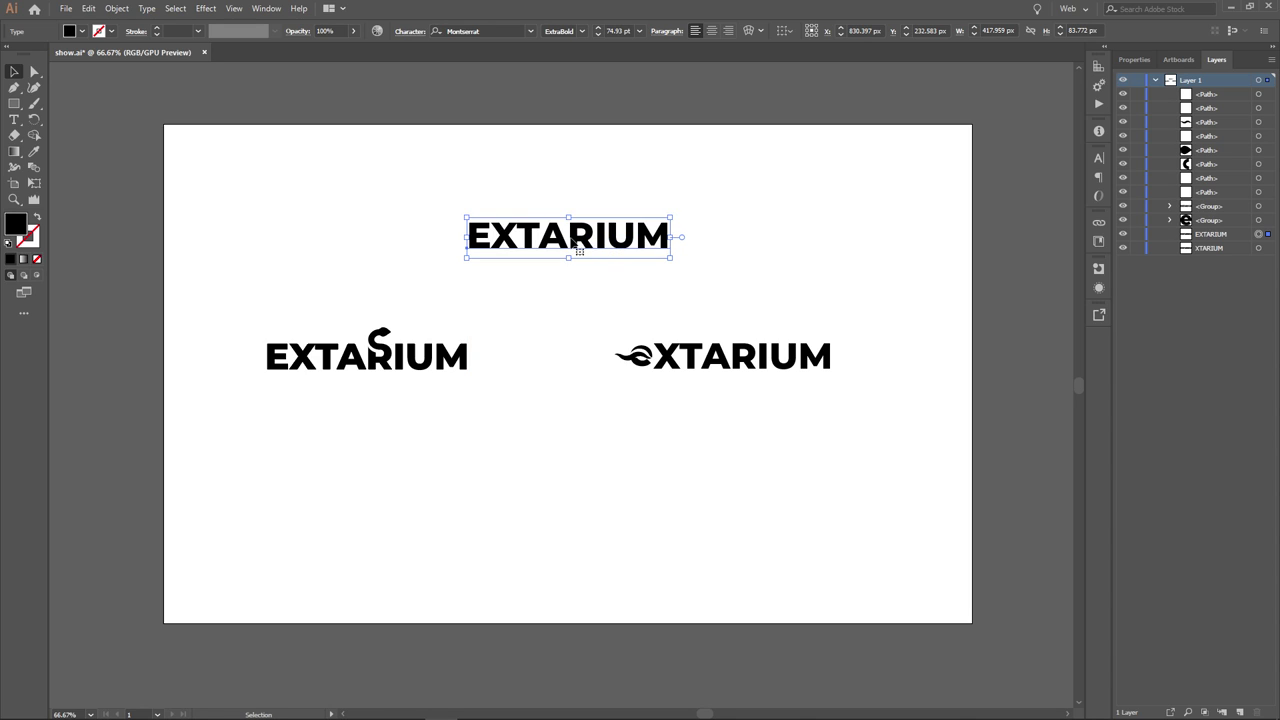
pyautogui.click(561, 298)
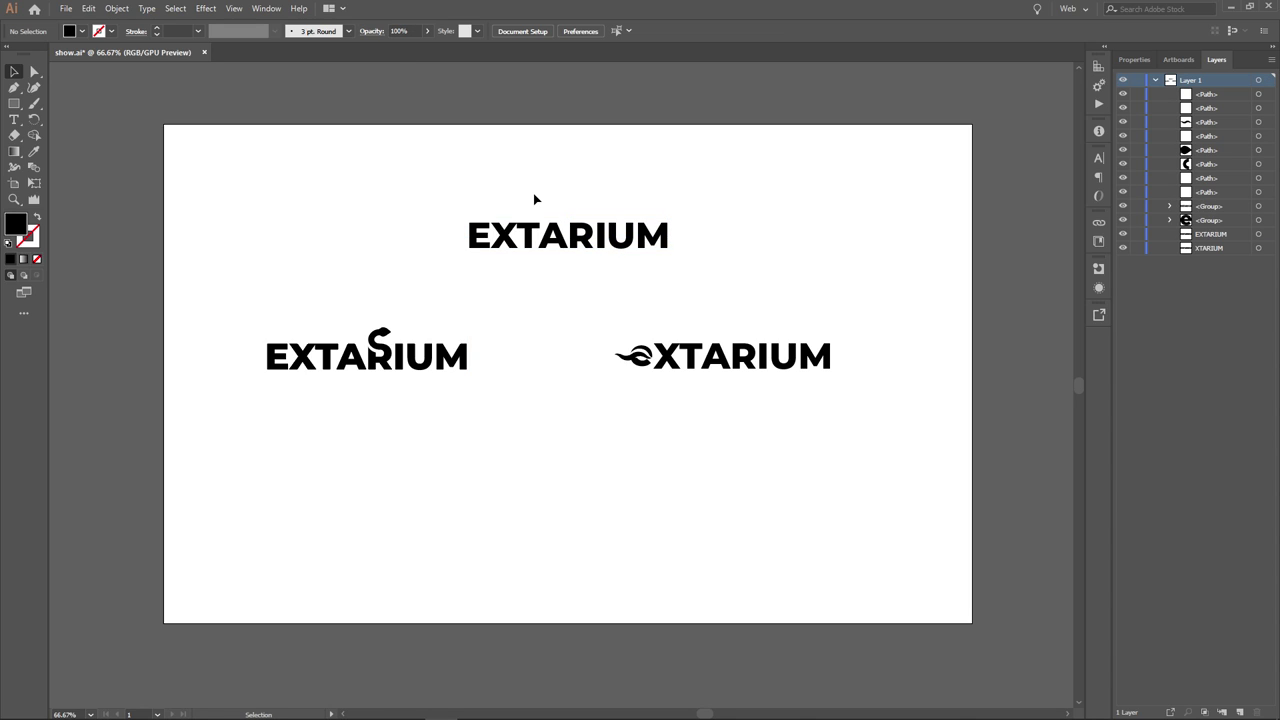
pyautogui.moveTo(514, 192); pyautogui.dragTo(617, 175)
pyautogui.click(536, 238)
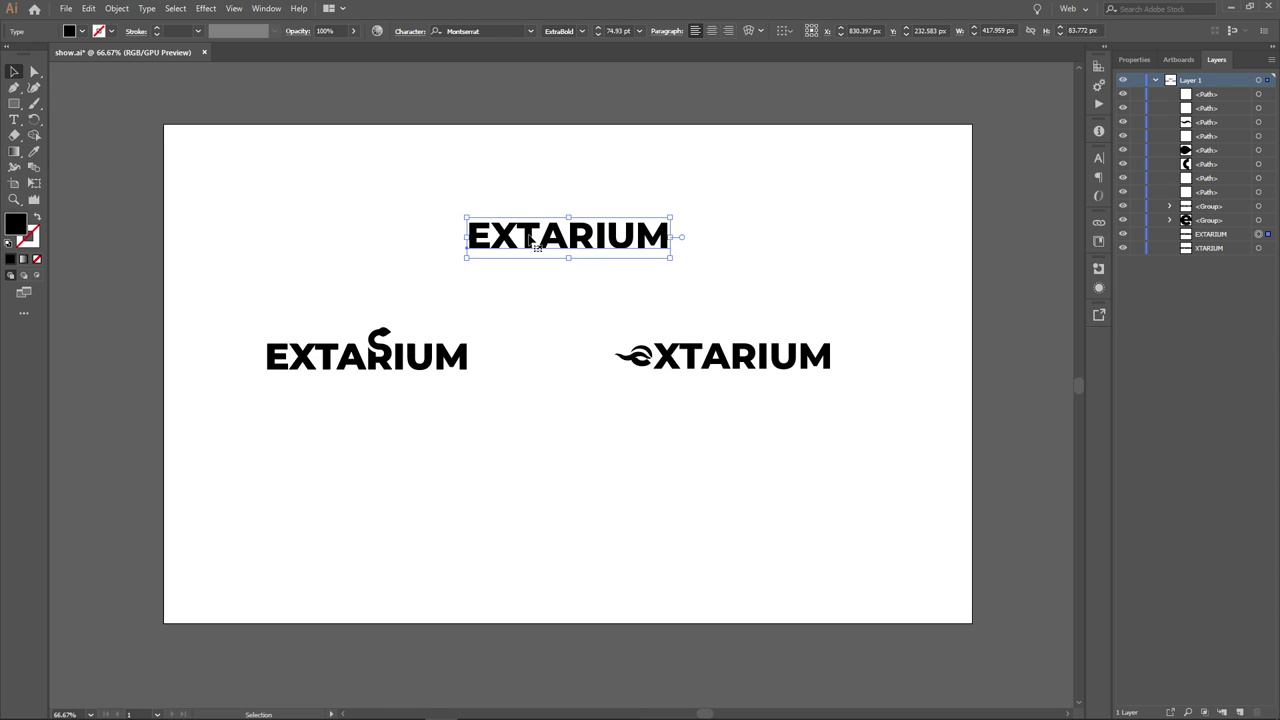
pyautogui.click(560, 200)
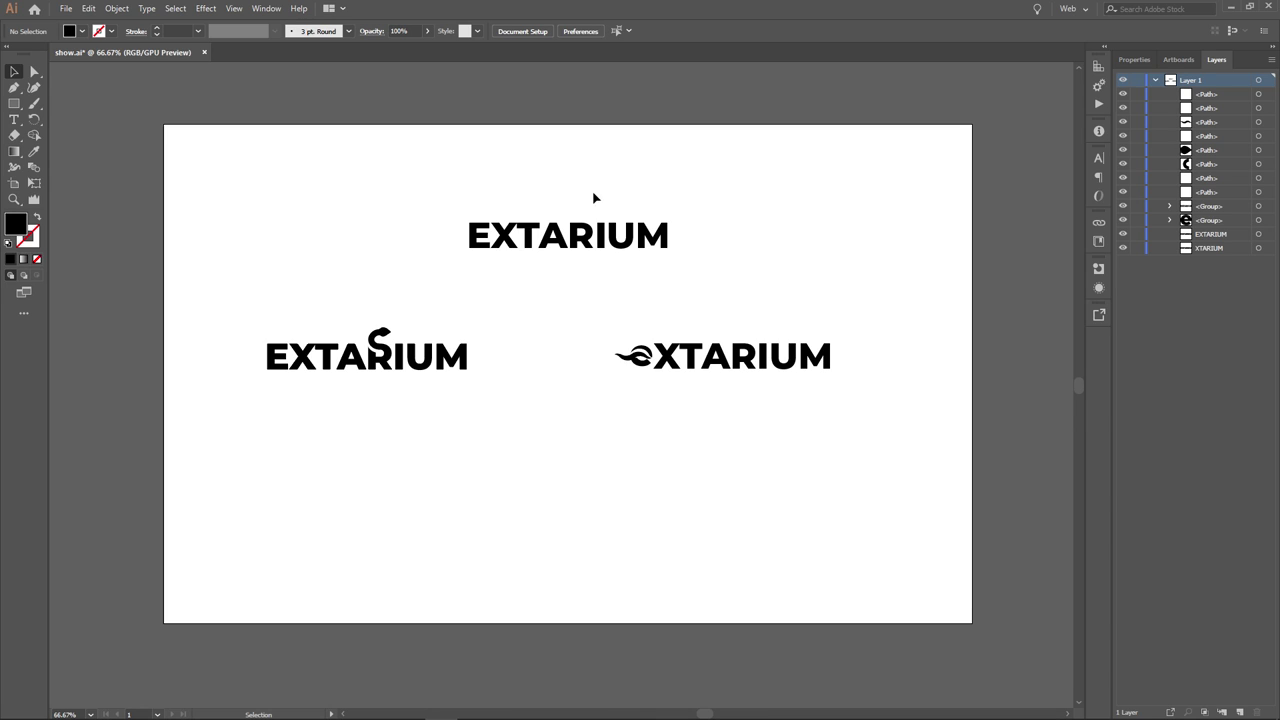
pyautogui.moveTo(544, 181); pyautogui.dragTo(589, 207)
pyautogui.click(605, 249)
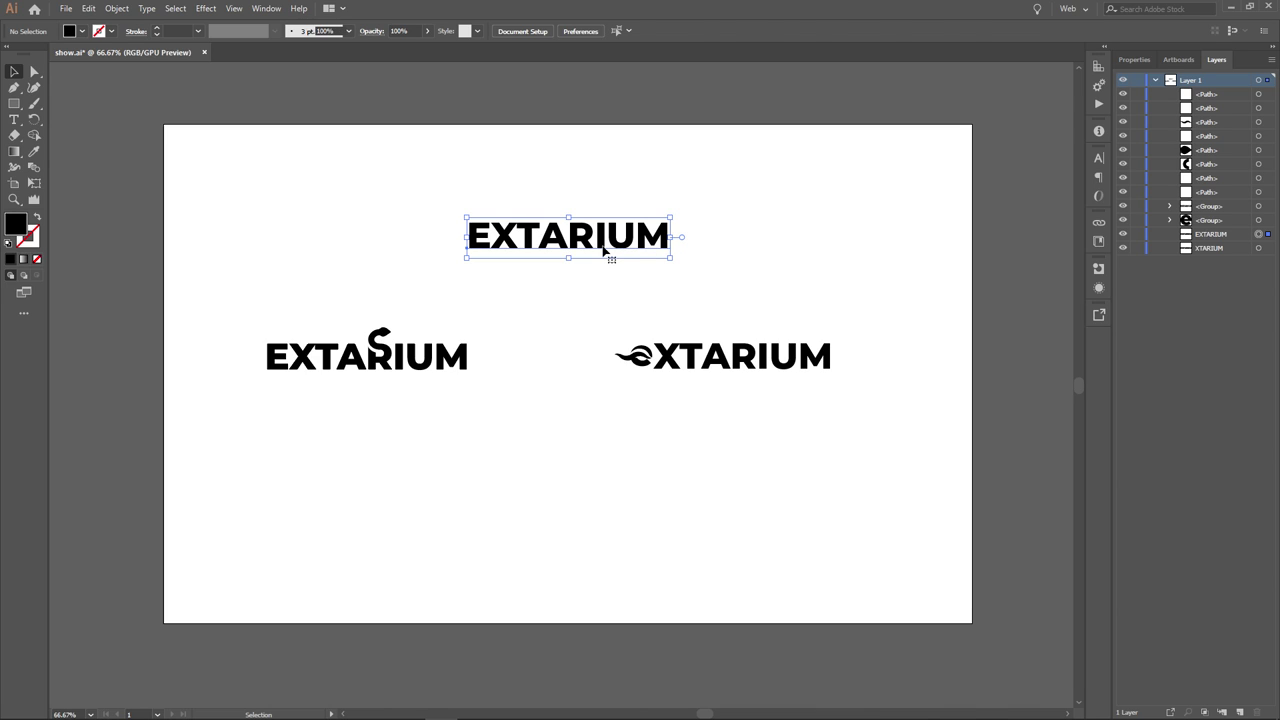
pyautogui.click(549, 297)
pyautogui.click(574, 247)
# - Delete the leftover top EXTARIUM text and bring the S-swirl logo into view
pyautogui.press('Delete')
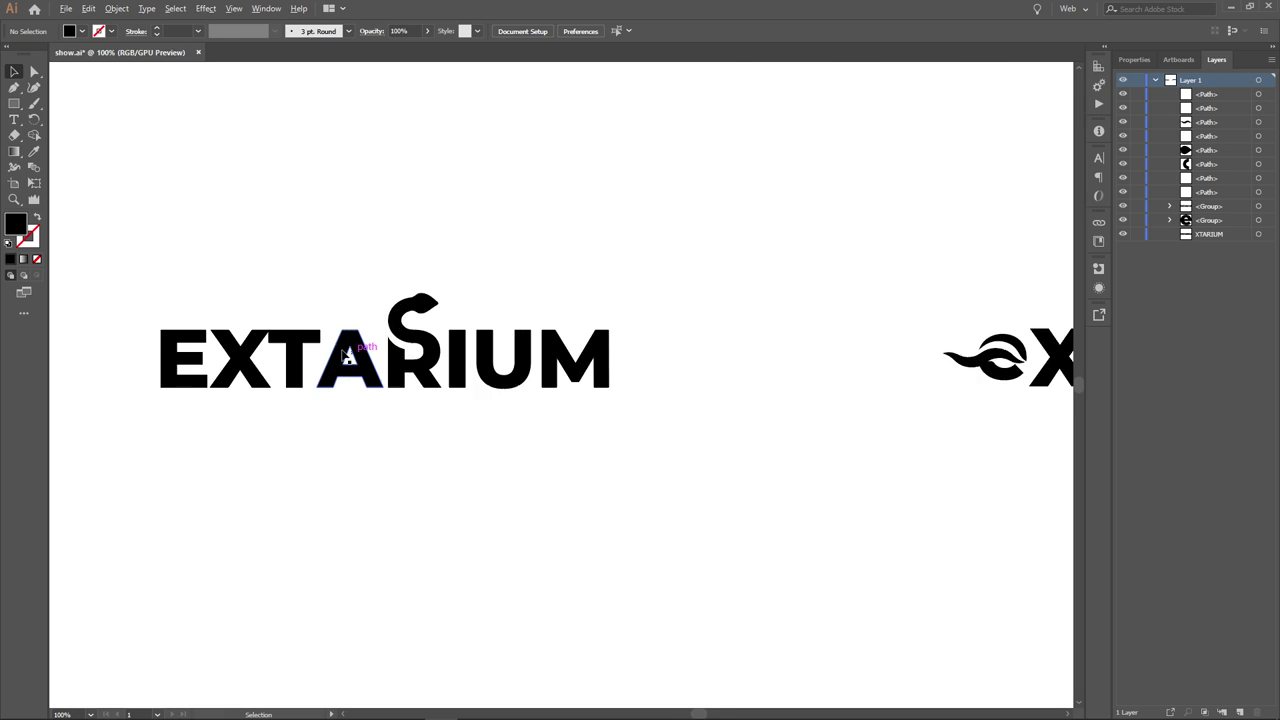
pyautogui.scroll(4, 362, 352)
pyautogui.moveTo(393, 327); pyautogui.dragTo(472, 277)
pyautogui.scroll(-2, 507, 286)
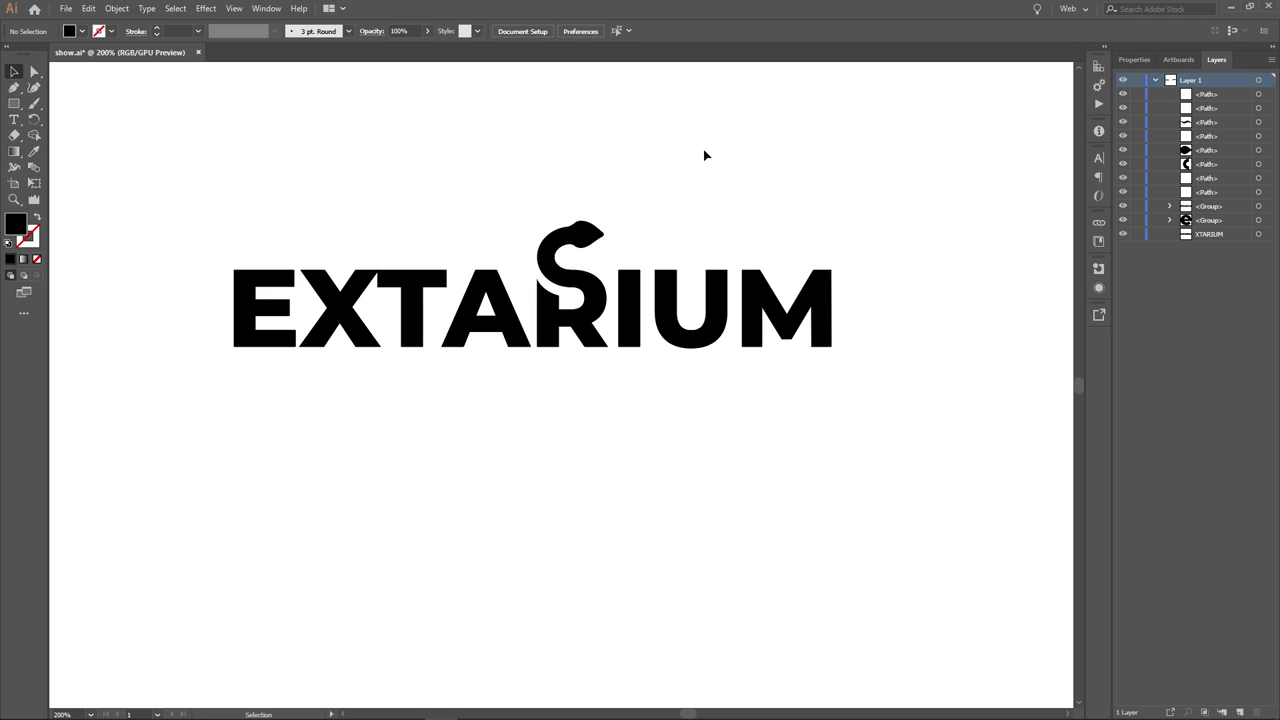
# - Select the left EXTARIUM logo's paths and pan around to inspect its swirl
pyautogui.scroll(-1, 688, 215)
pyautogui.moveTo(390, 170); pyautogui.dragTo(776, 302)
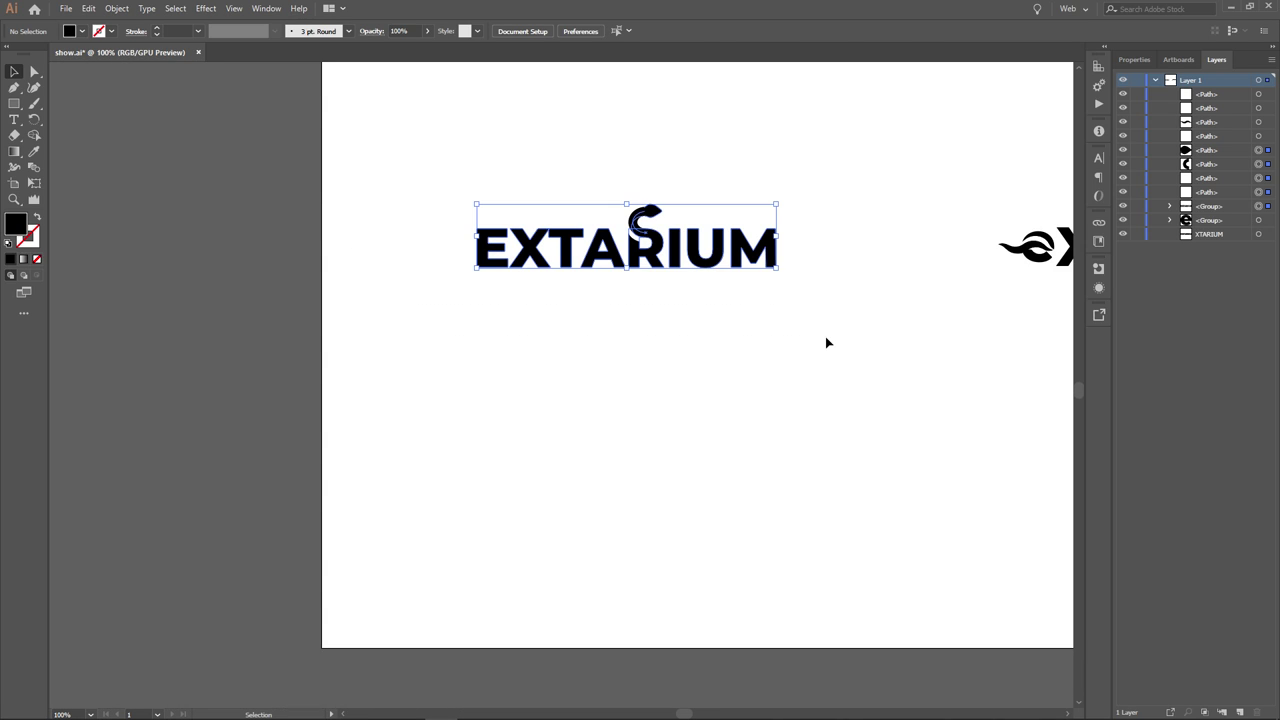
pyautogui.moveTo(826, 338); pyautogui.dragTo(779, 342)
pyautogui.click(689, 249)
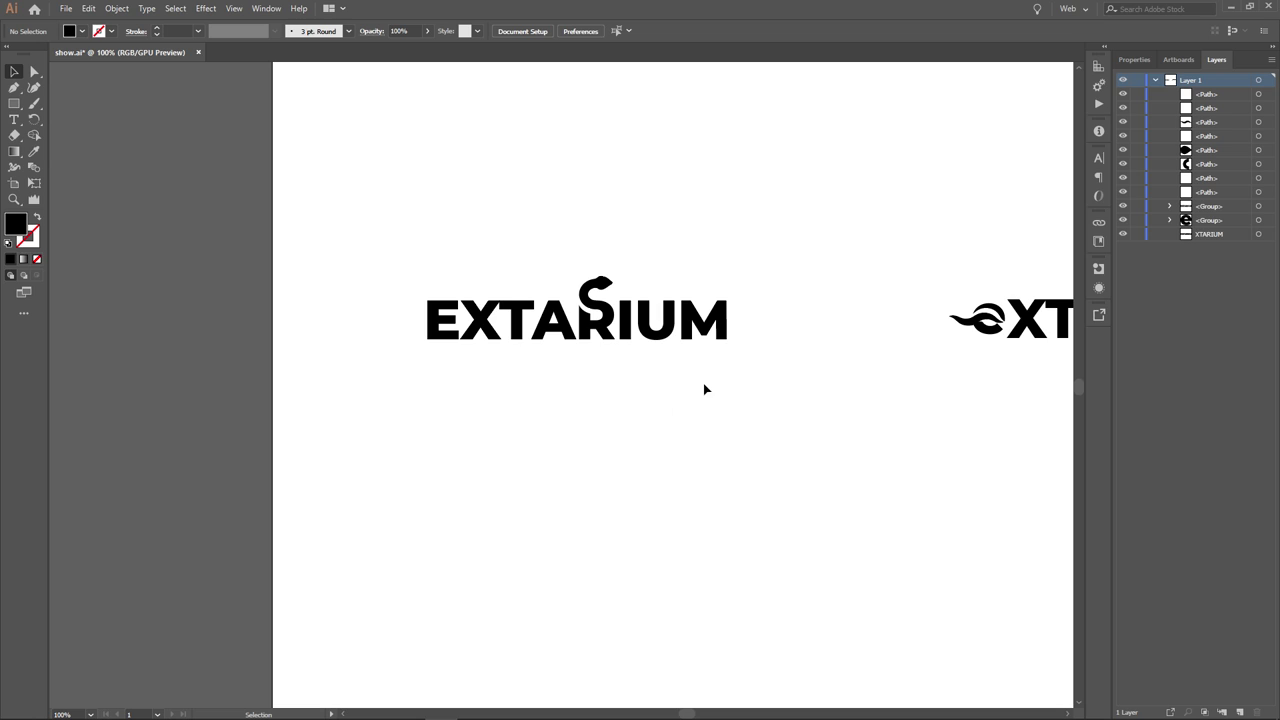
pyautogui.moveTo(703, 386); pyautogui.dragTo(675, 386)
pyautogui.scroll(-1, 726, 380)
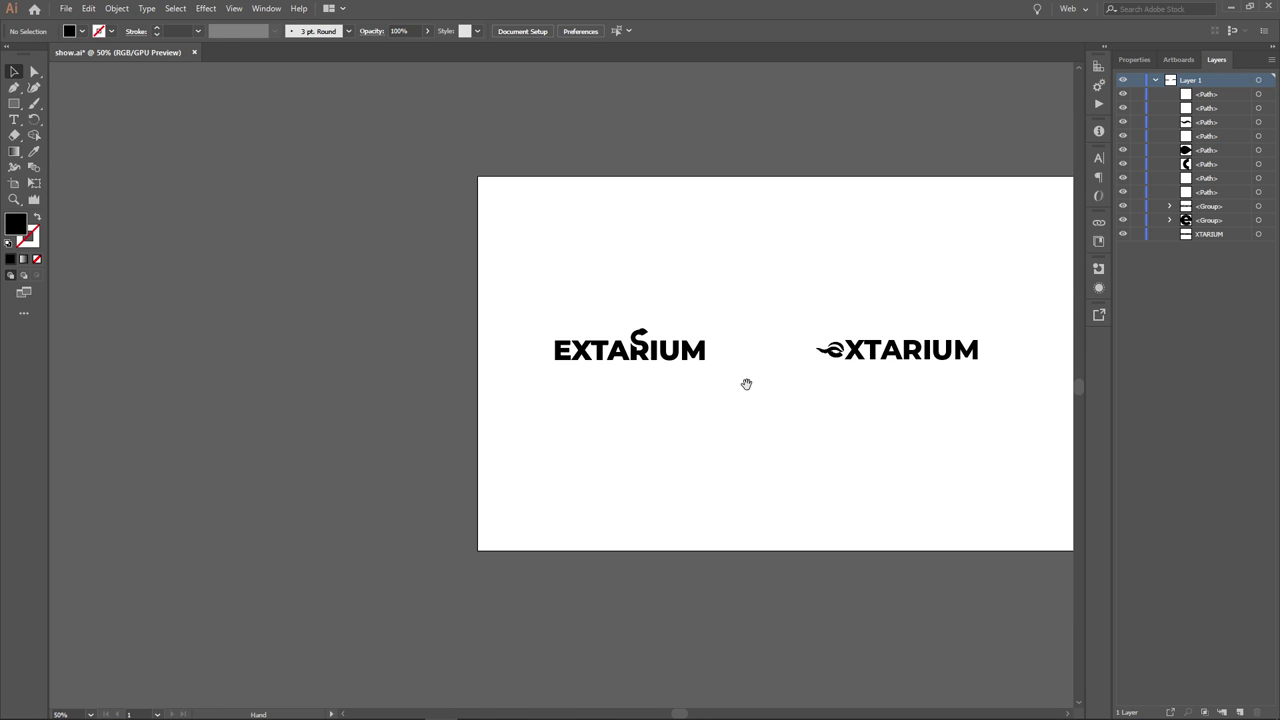
pyautogui.scroll(1, 661, 387)
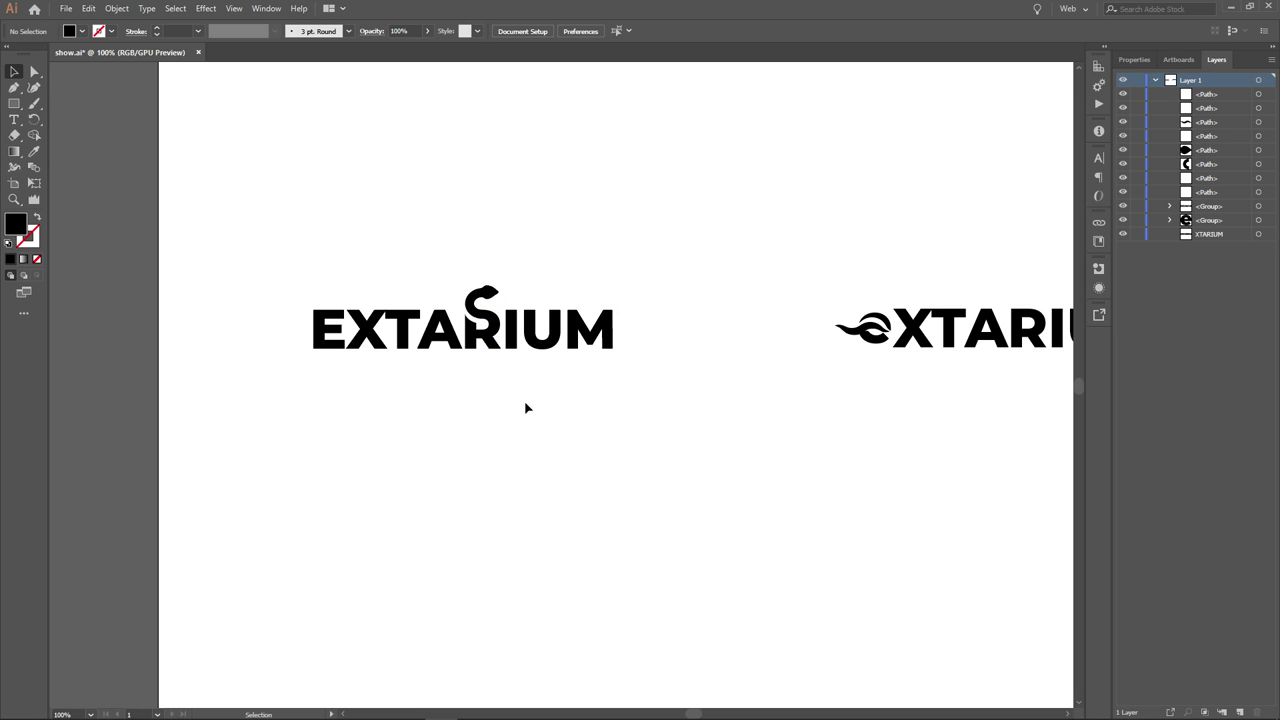
pyautogui.moveTo(712, 384); pyautogui.dragTo(243, 243)
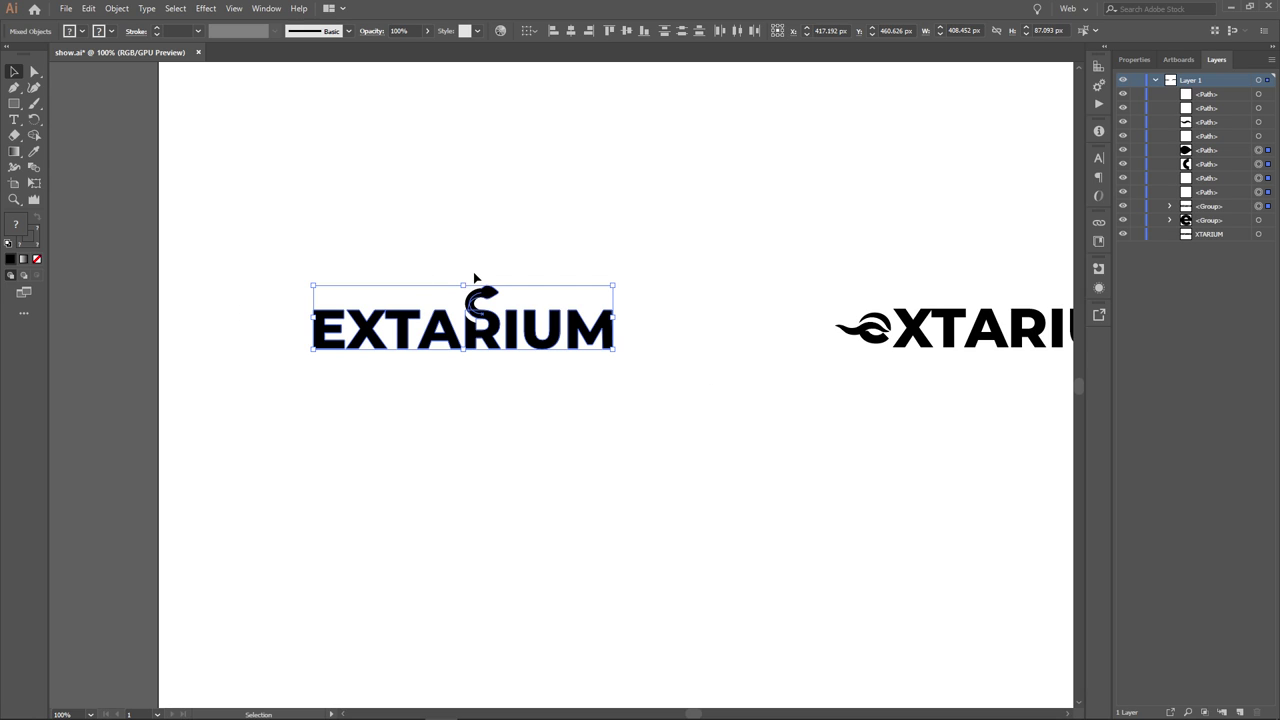
pyautogui.click(475, 278)
pyautogui.keyDown('alt'); pyautogui.scroll(-1, 725, 228); pyautogui.keyUp('alt')
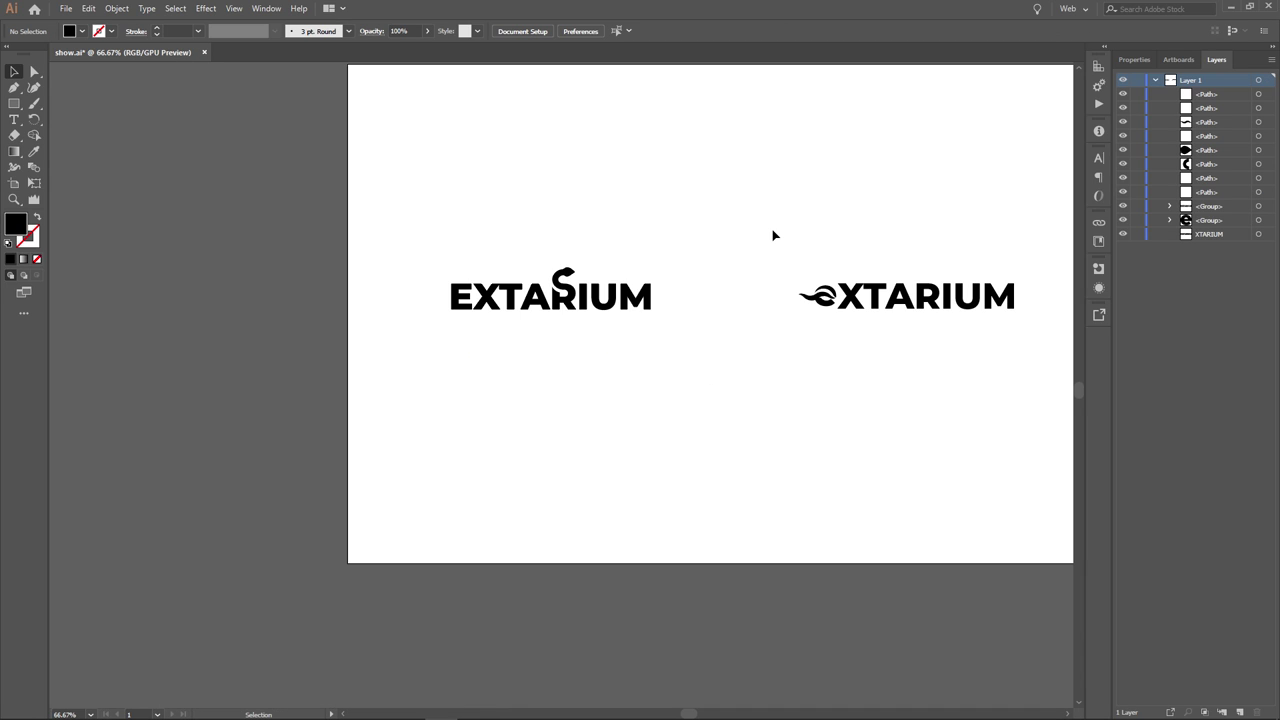
pyautogui.scroll(5, 689, 228)
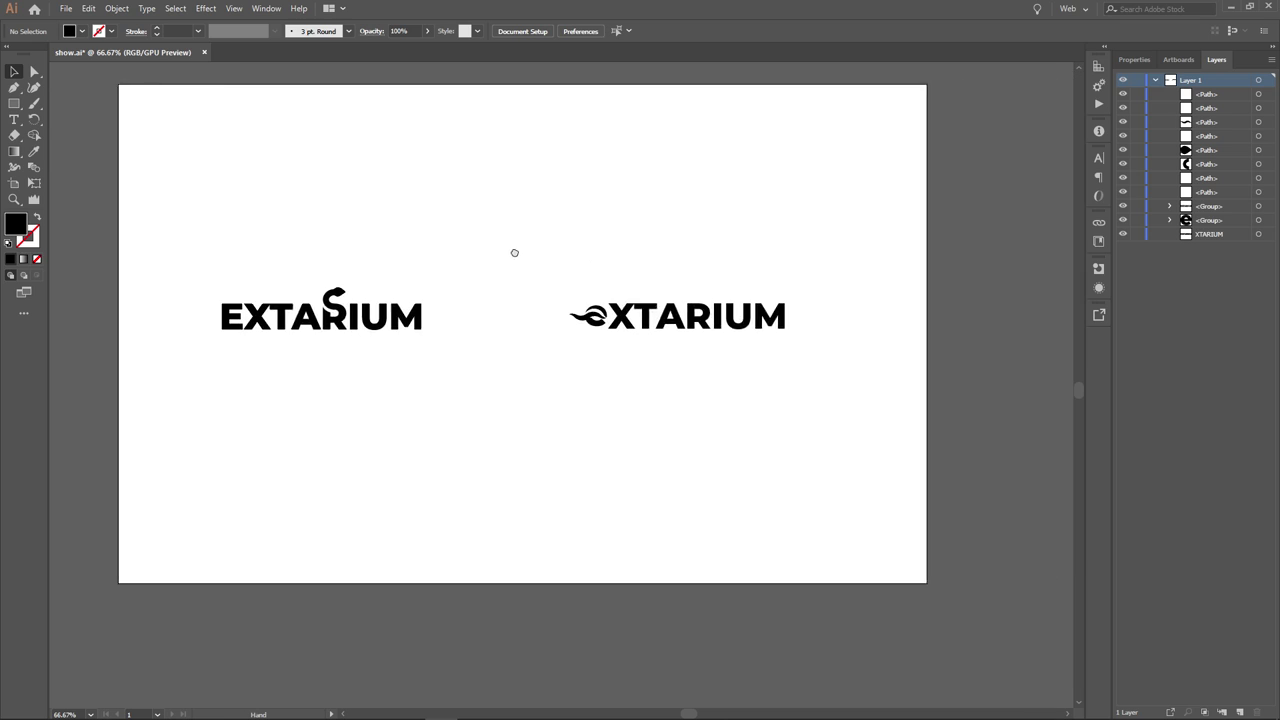
pyautogui.scroll(-1, 700, 216)
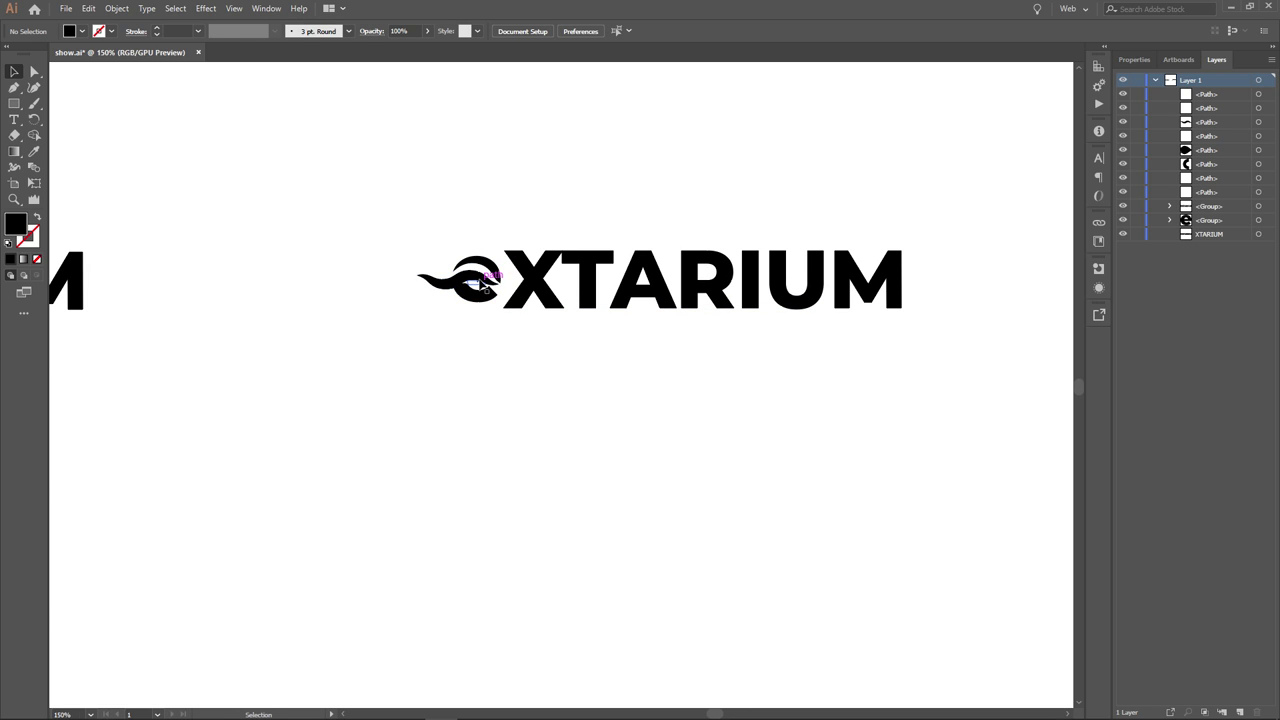
pyautogui.scroll(3, 462, 336)
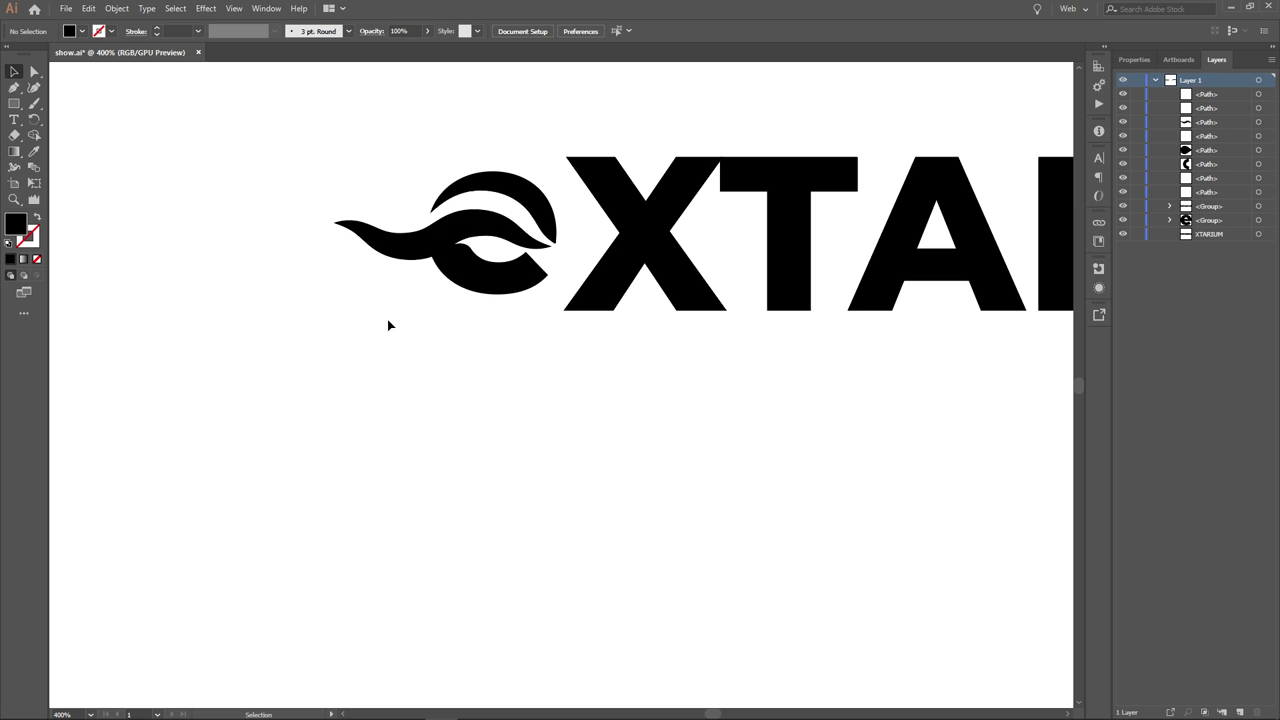
pyautogui.moveTo(401, 325); pyautogui.dragTo(500, 397)
pyautogui.scroll(1, 517, 389)
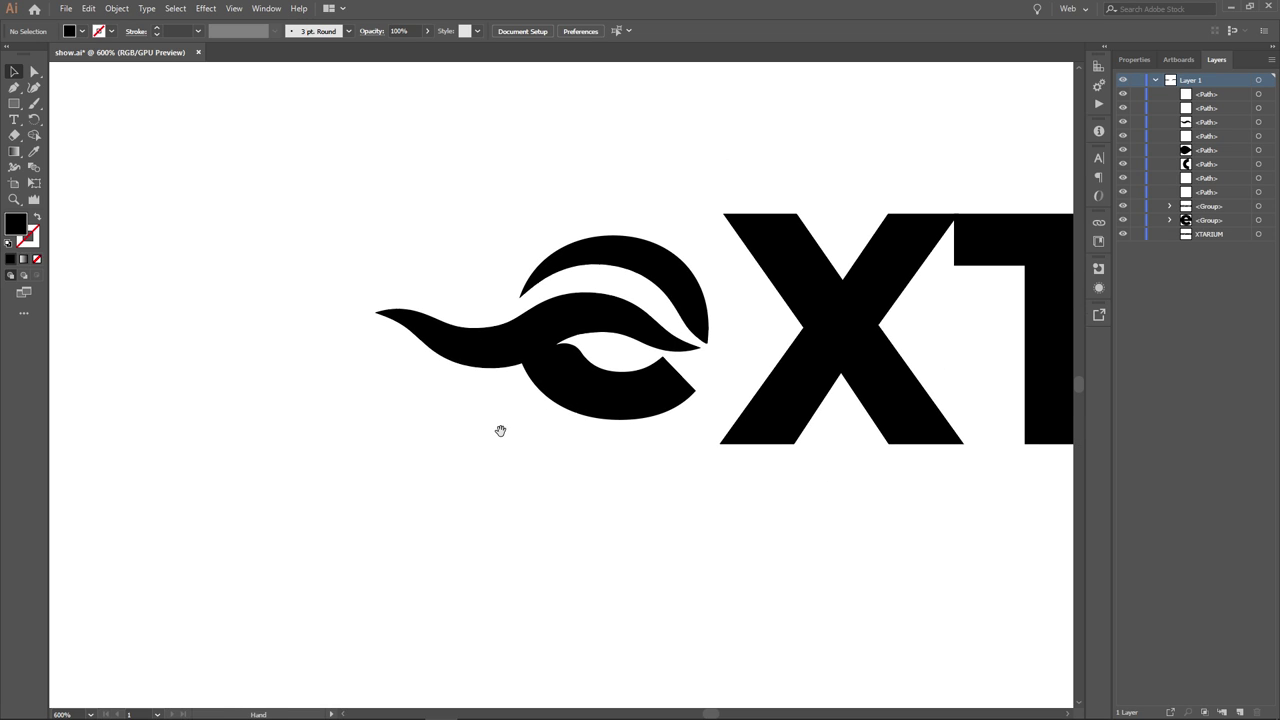
pyautogui.moveTo(445, 330); pyautogui.dragTo(272, 170)
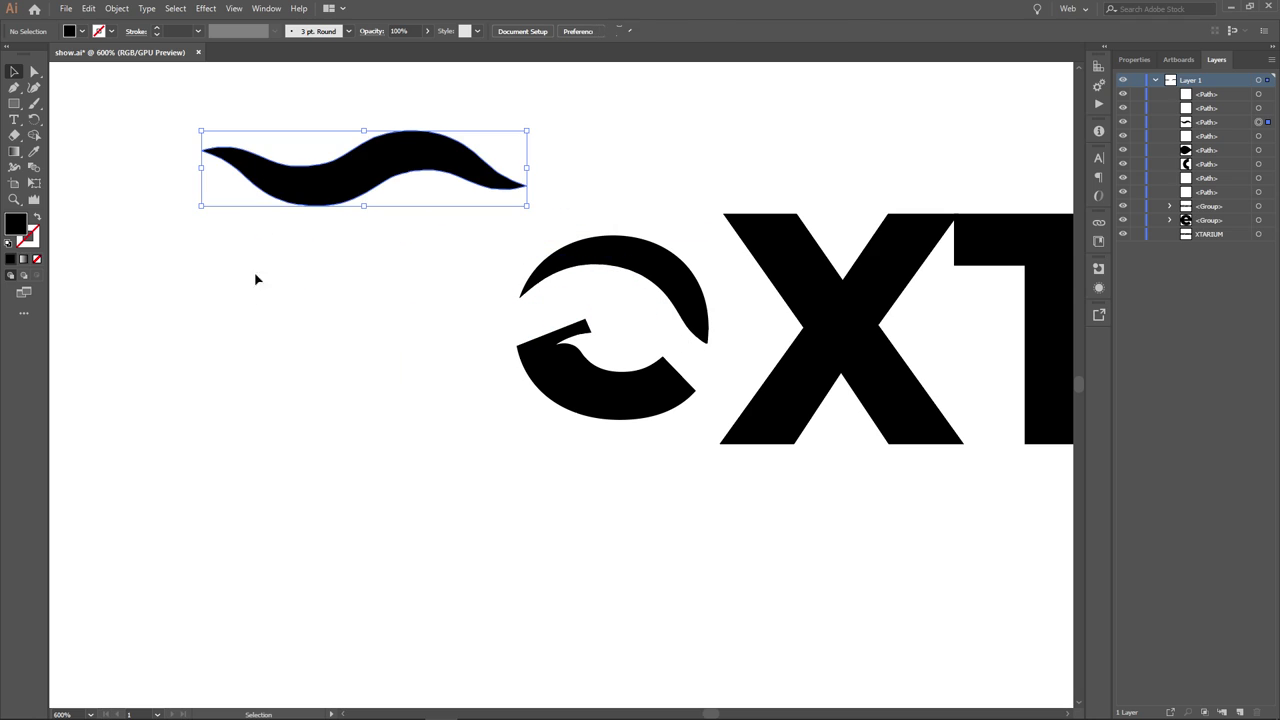
pyautogui.click(255, 388)
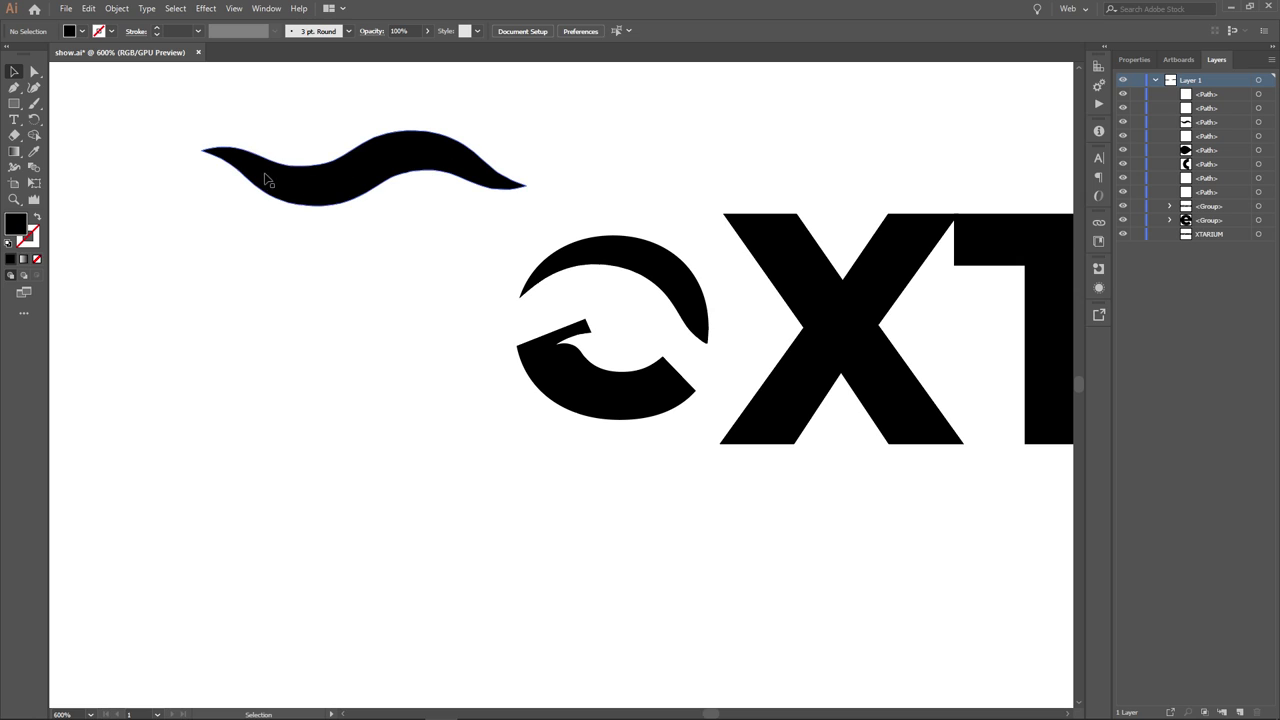
pyautogui.hotkey('ctrl', 'z')
pyautogui.click(234, 351)
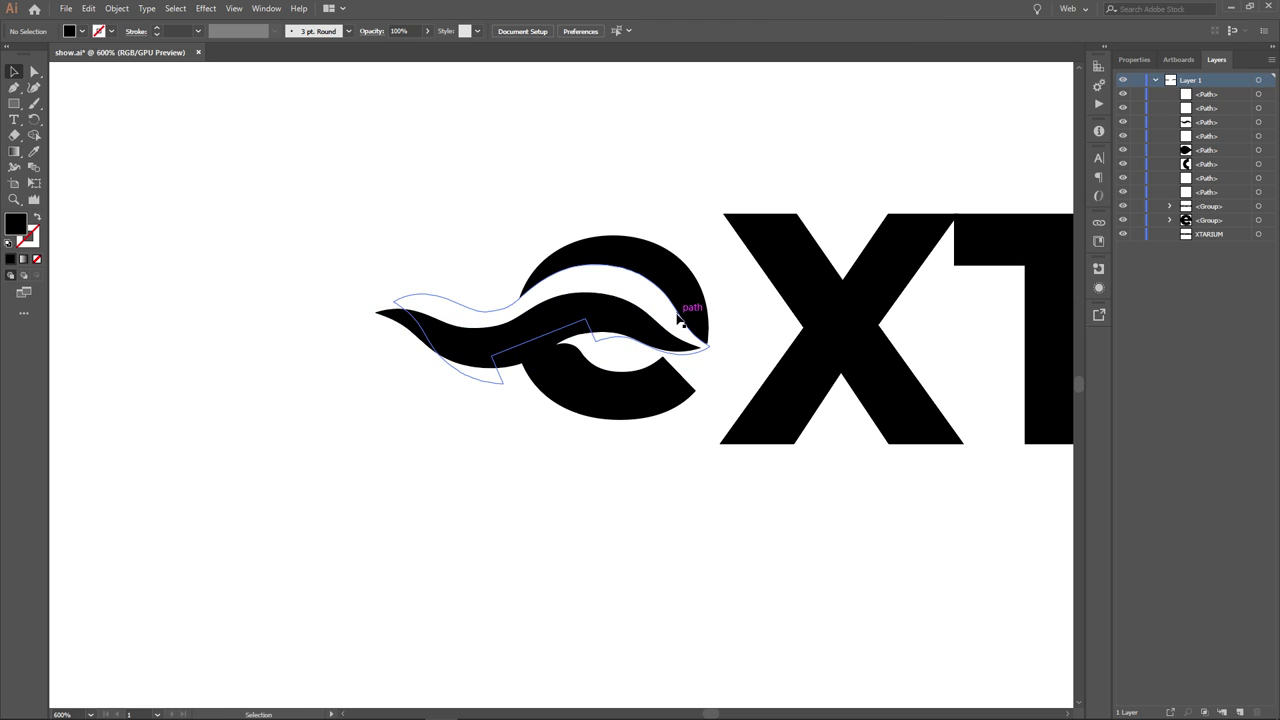
pyautogui.scroll(-2, 722, 568)
pyautogui.scroll(-4, 740, 565)
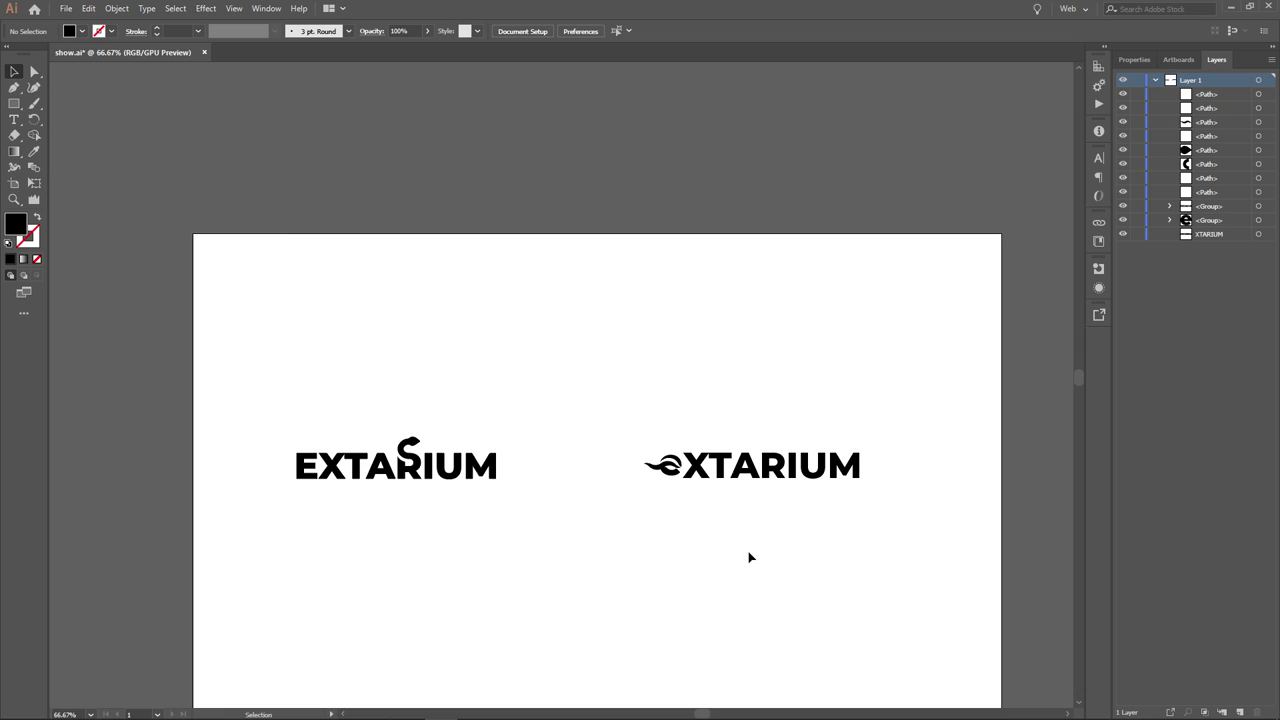
pyautogui.moveTo(749, 557); pyautogui.dragTo(799, 429)
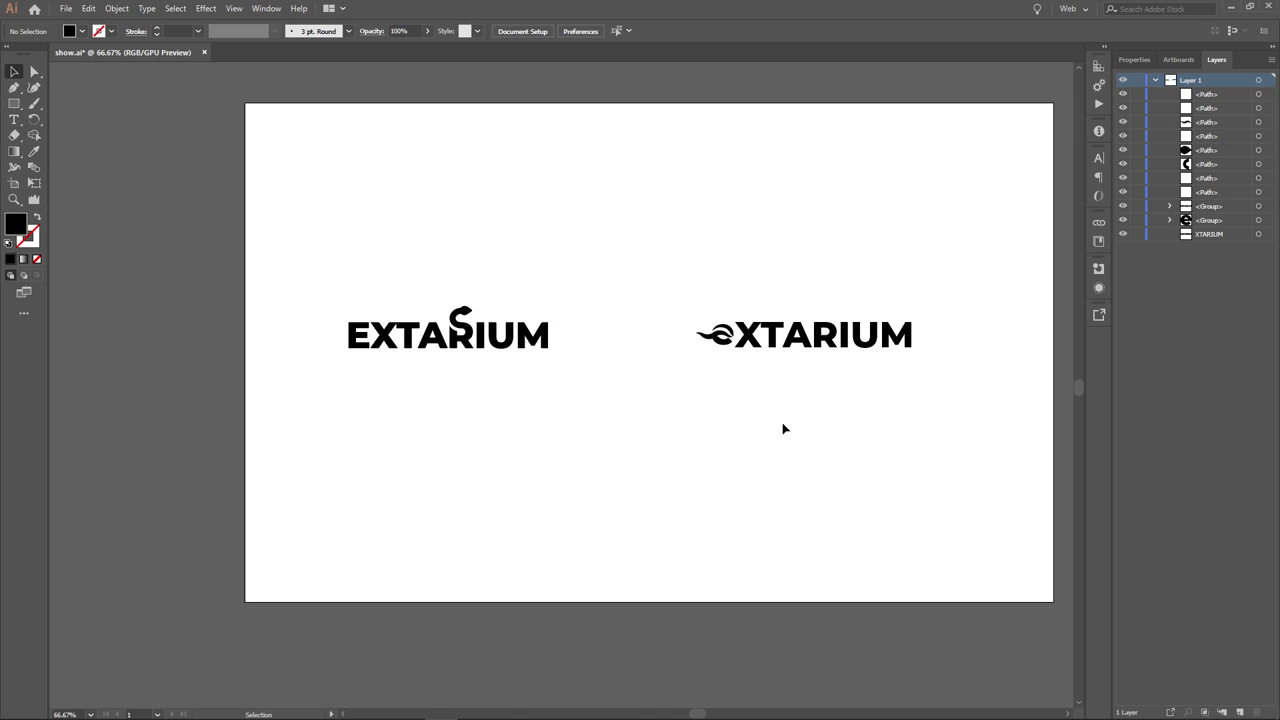
# - Raise both EXTARIUM logos higher and duplicate the XTARIUM text below them
pyautogui.moveTo(323, 272); pyautogui.dragTo(938, 415)
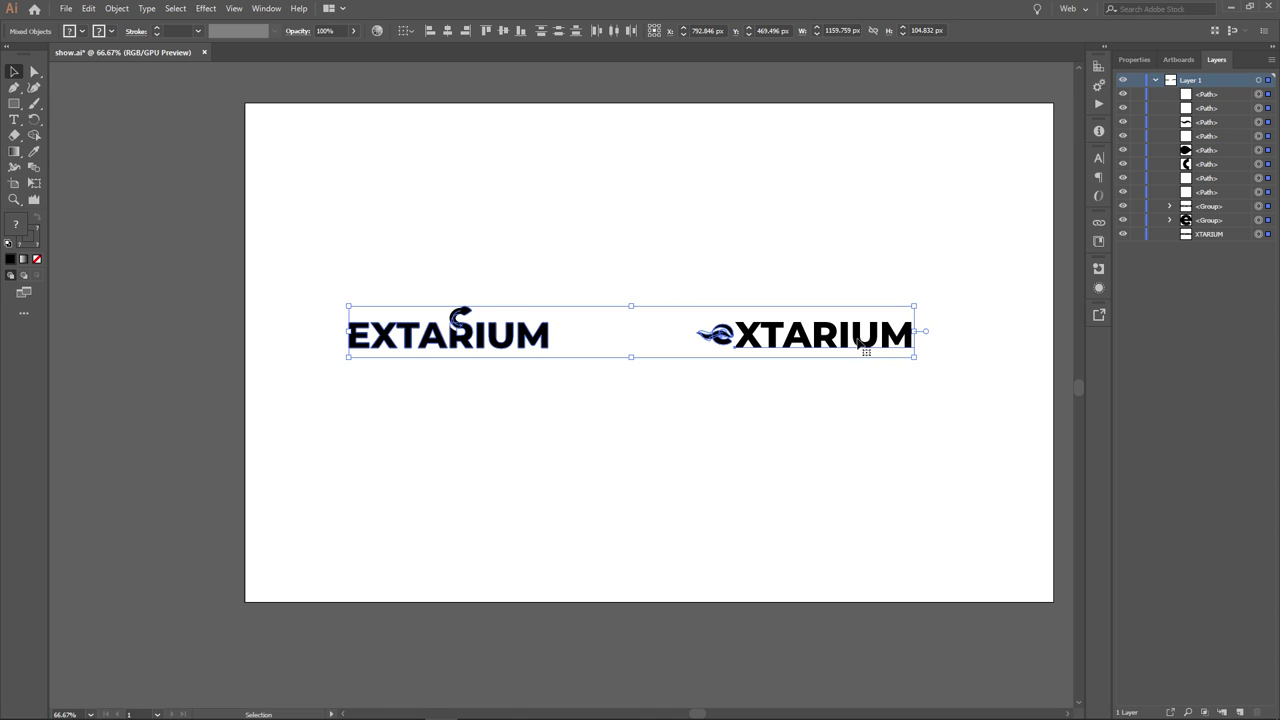
pyautogui.moveTo(858, 340); pyautogui.dragTo(860, 244)
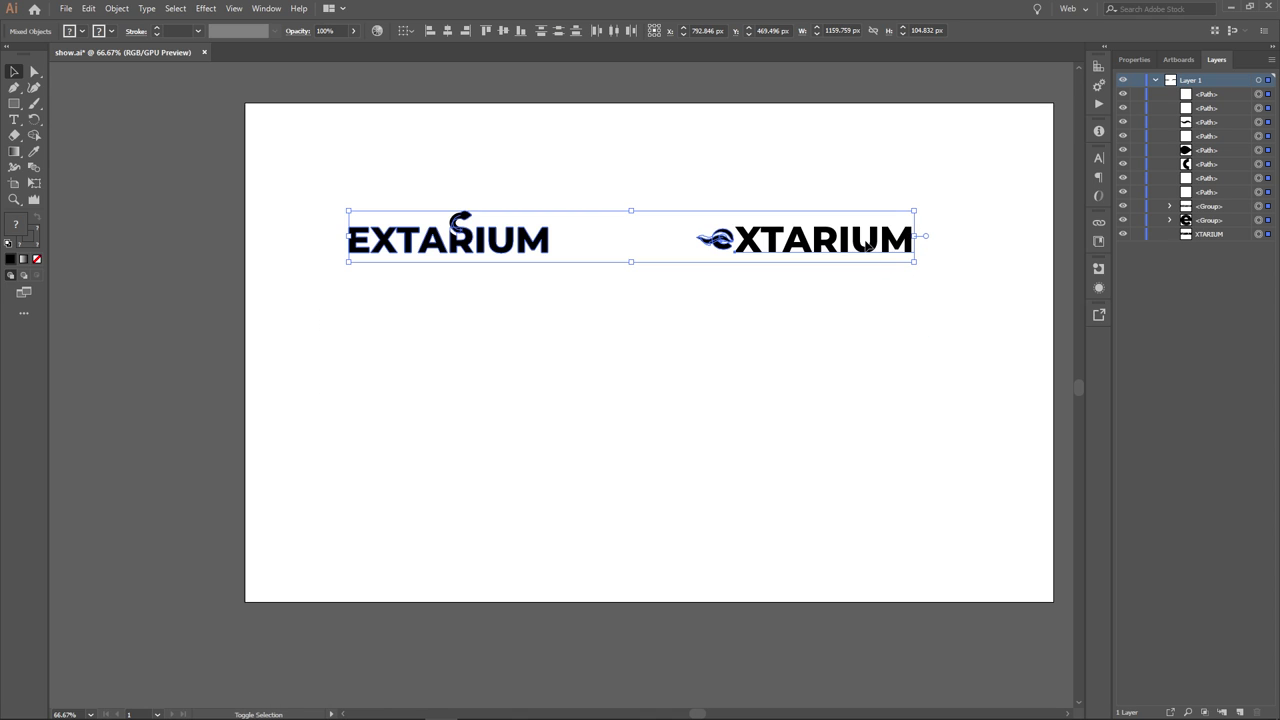
pyautogui.click(863, 324)
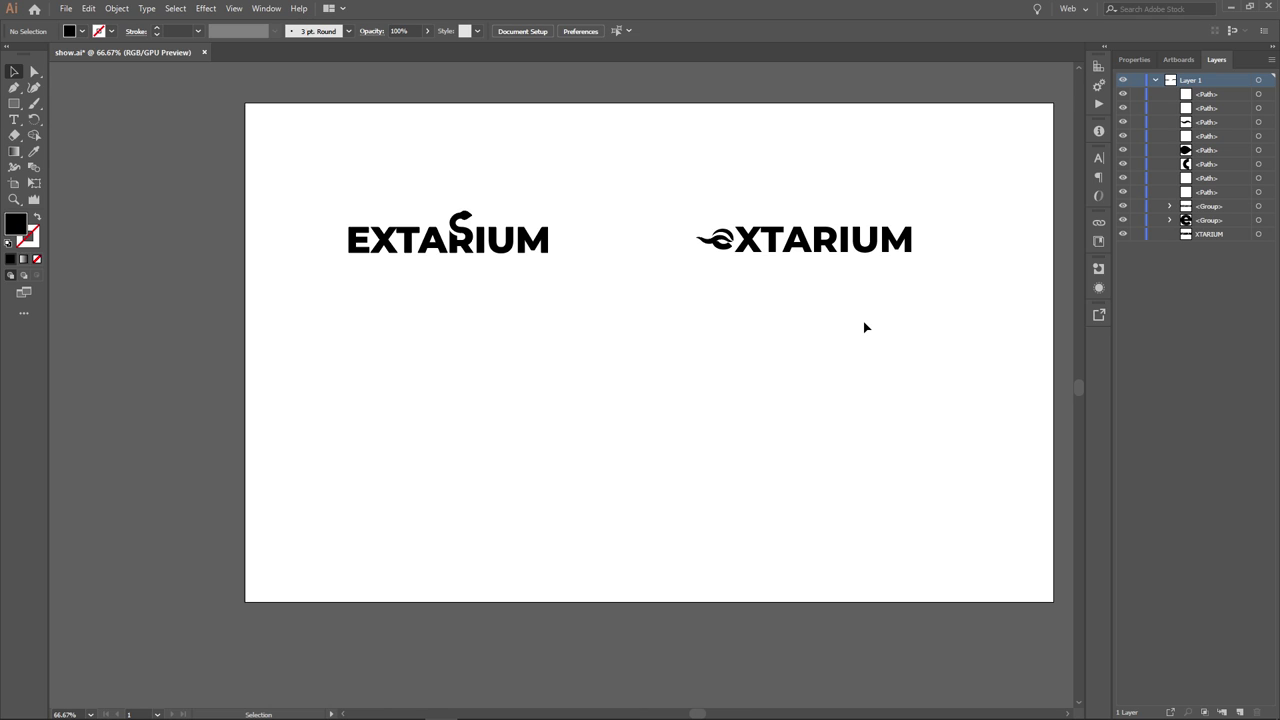
pyautogui.click(830, 248)
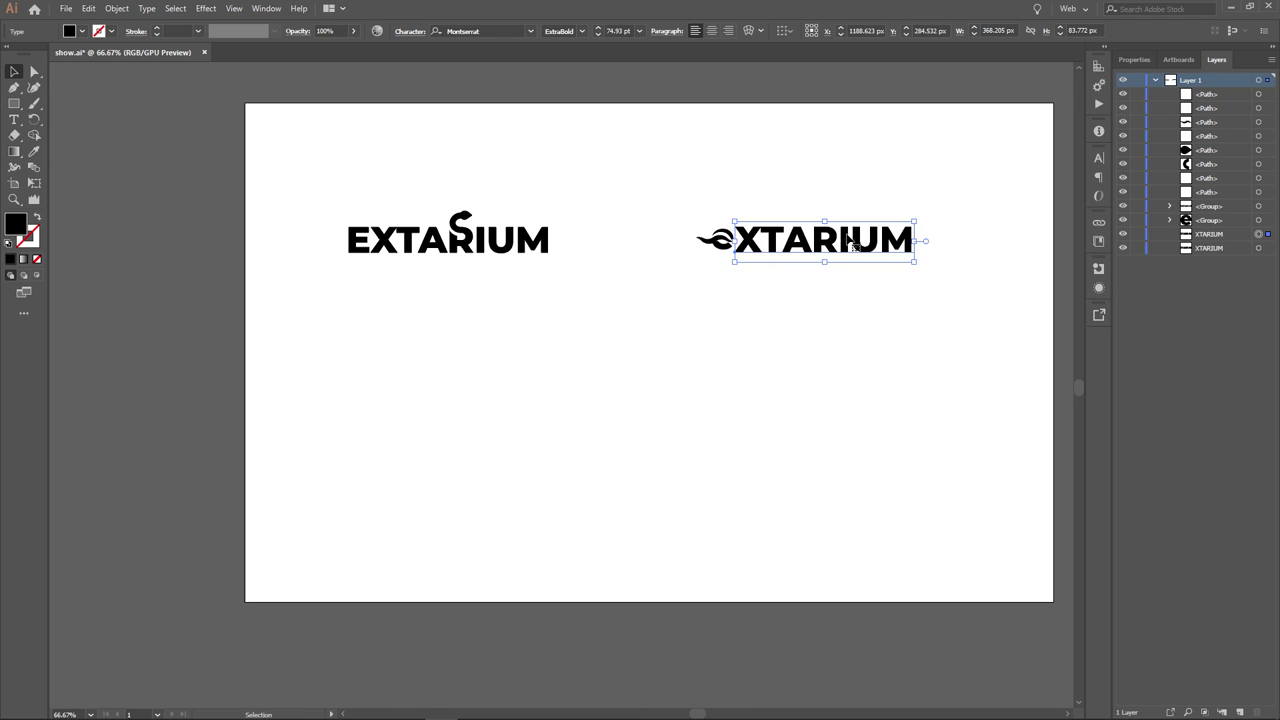
pyautogui.keyDown('alt'); pyautogui.moveTo(846, 243); pyautogui.dragTo(721, 397); pyautogui.keyUp('alt')
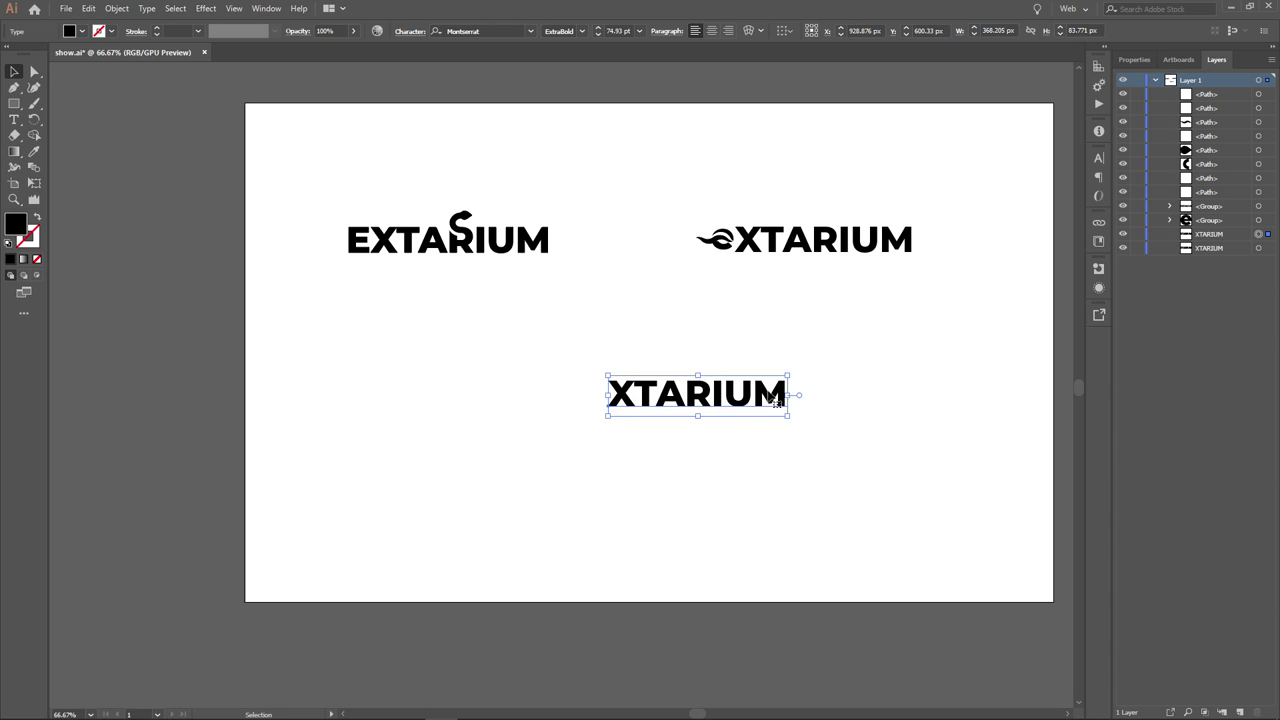
pyautogui.click(587, 380)
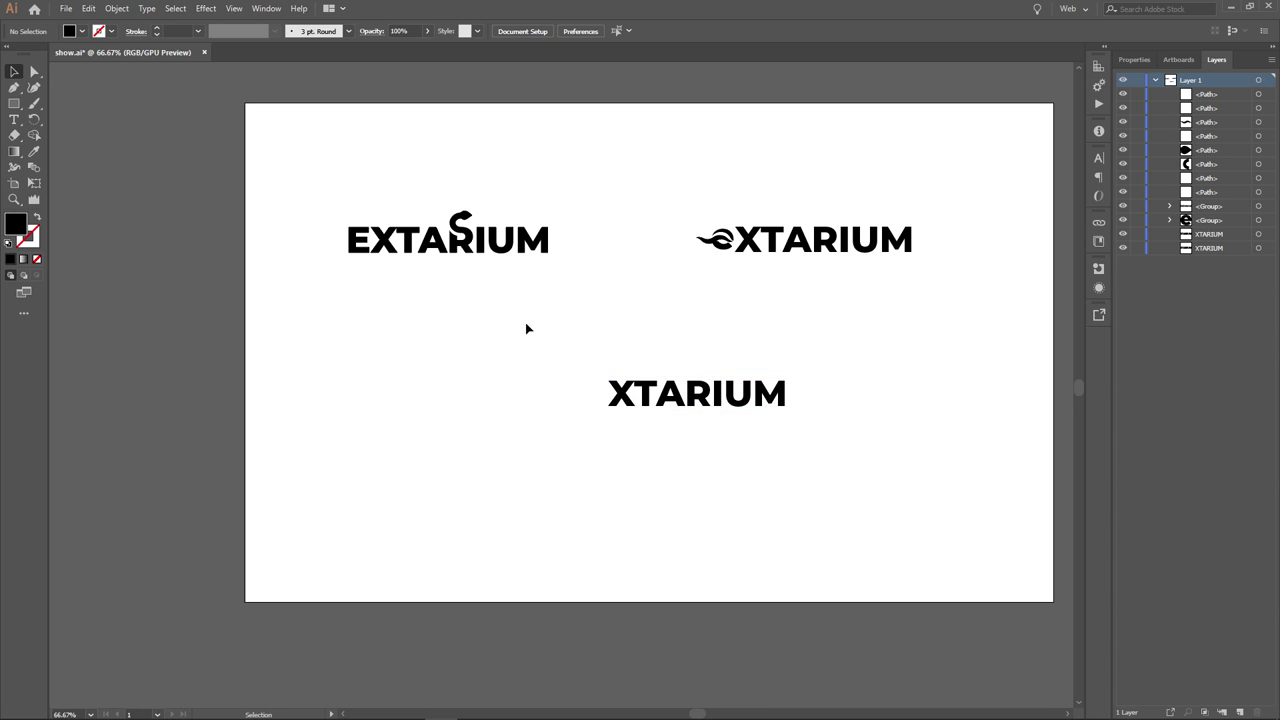
# - Try moving the swoosh beside XTARIUM, undo it, and zoom on the new copy
pyautogui.click(709, 244)
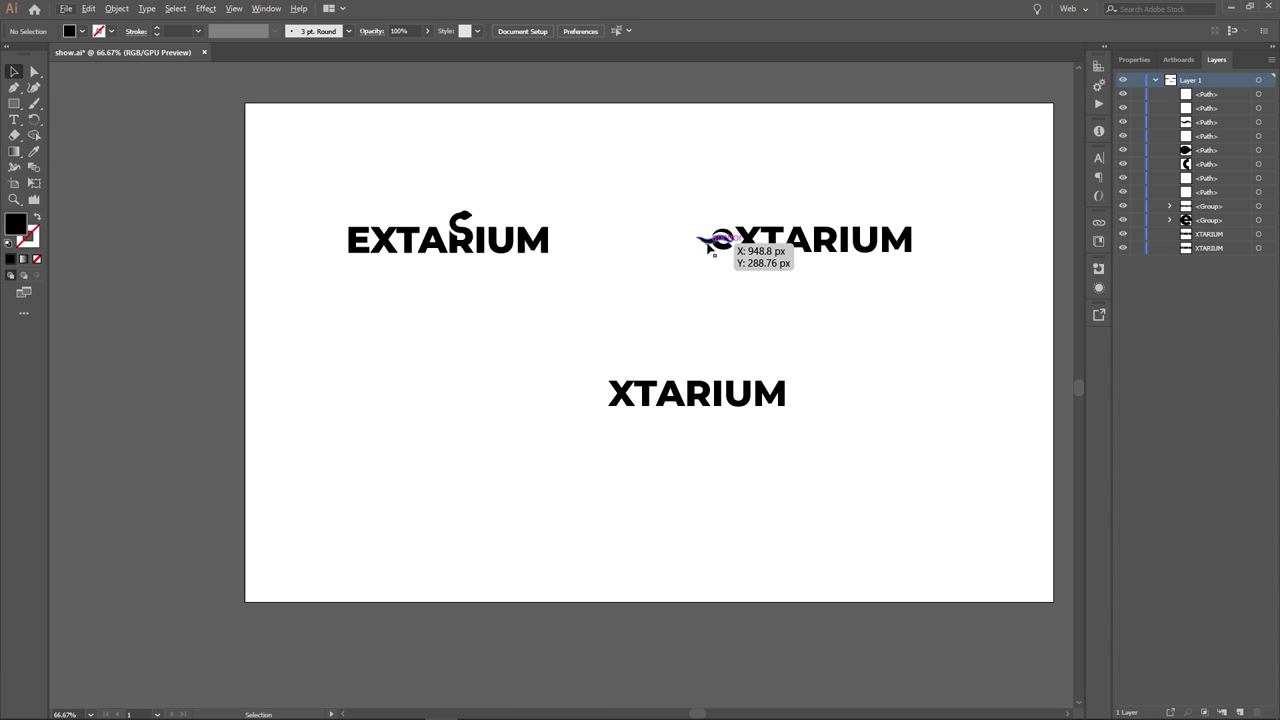
pyautogui.click(640, 323)
pyautogui.moveTo(697, 247); pyautogui.dragTo(619, 279)
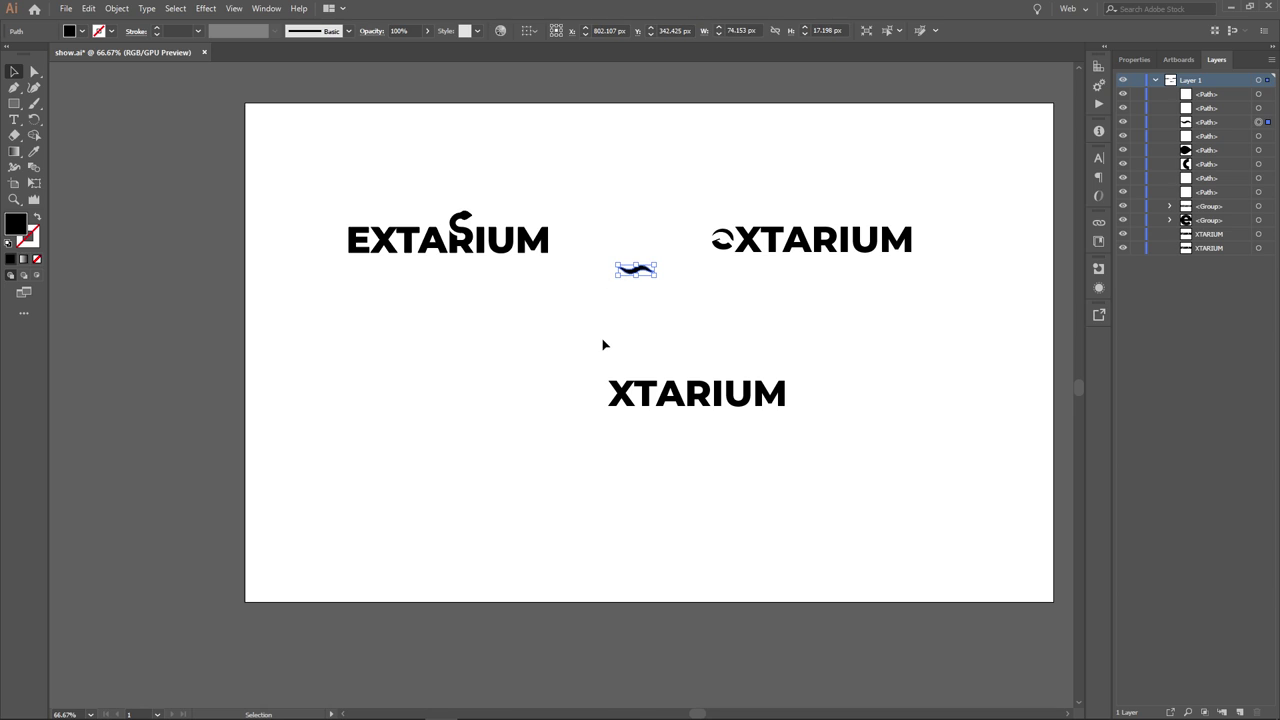
pyautogui.hotkey('ctrl', 'z')
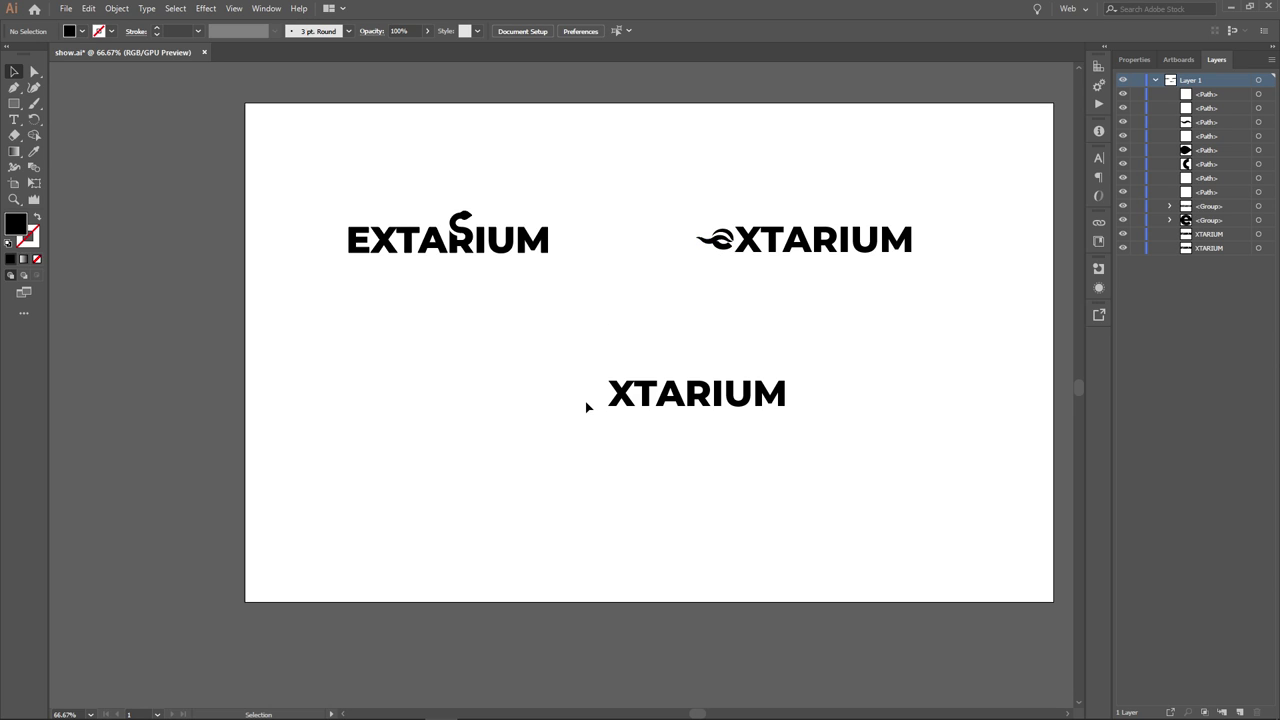
pyautogui.scroll(4, 585, 401)
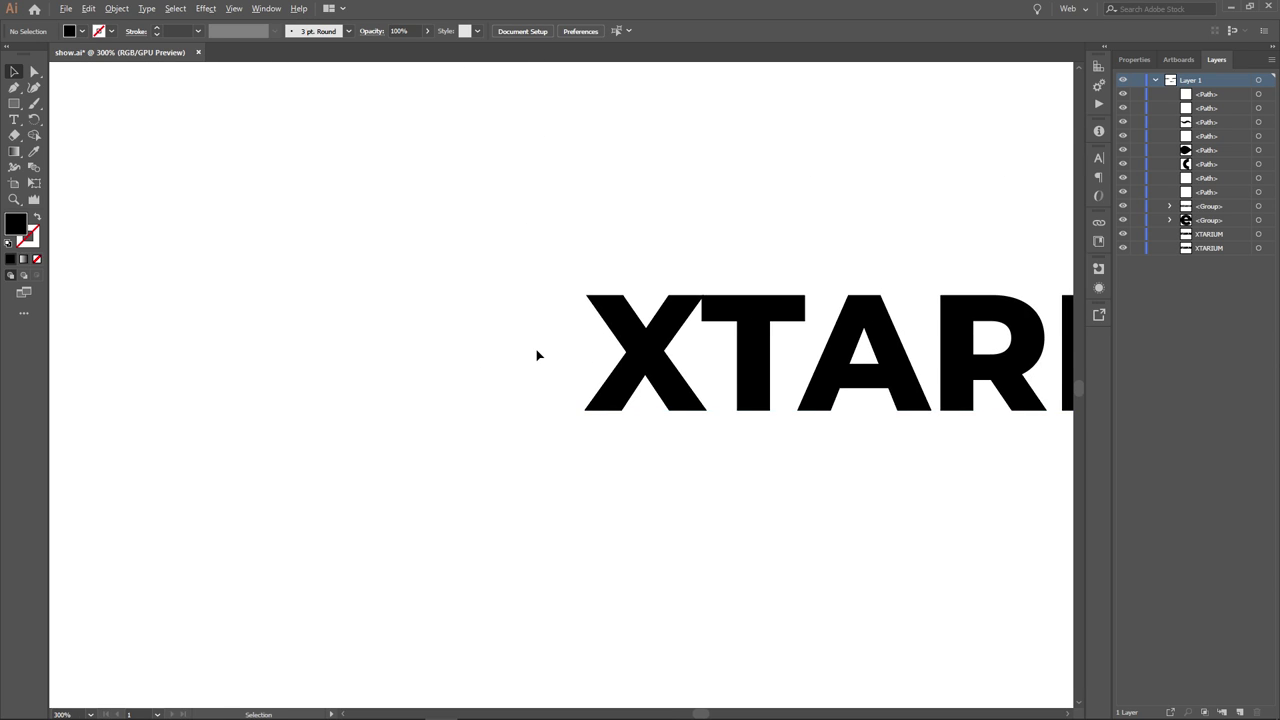
pyautogui.scroll(-2, 510, 352)
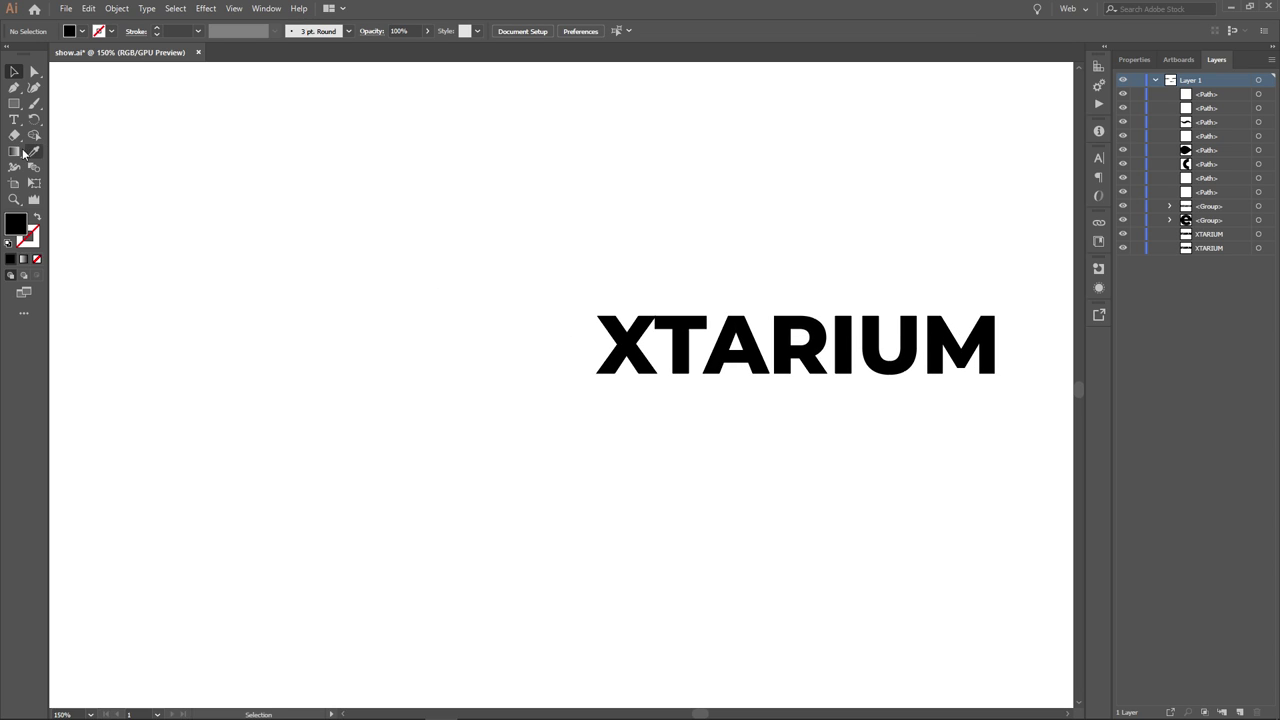
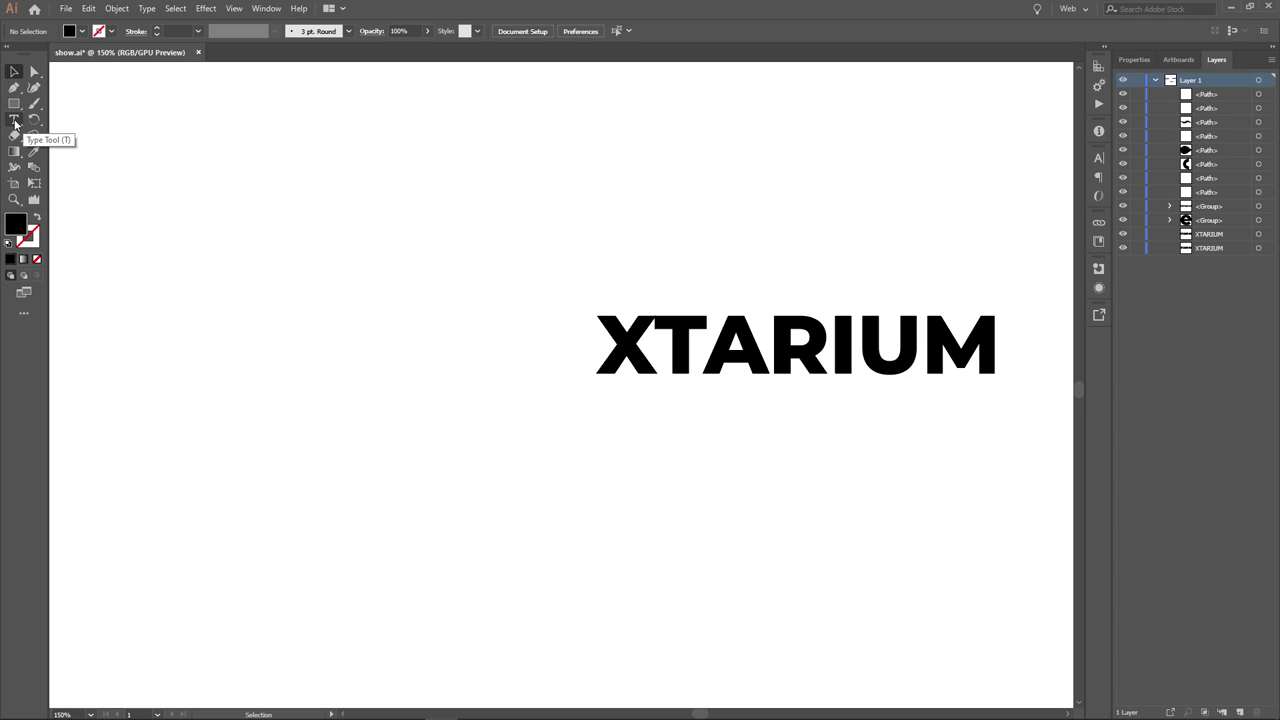
# - Draw a short horizontal line left of the XTARIUM wordmark with the Pen tool
pyautogui.click(14, 88)
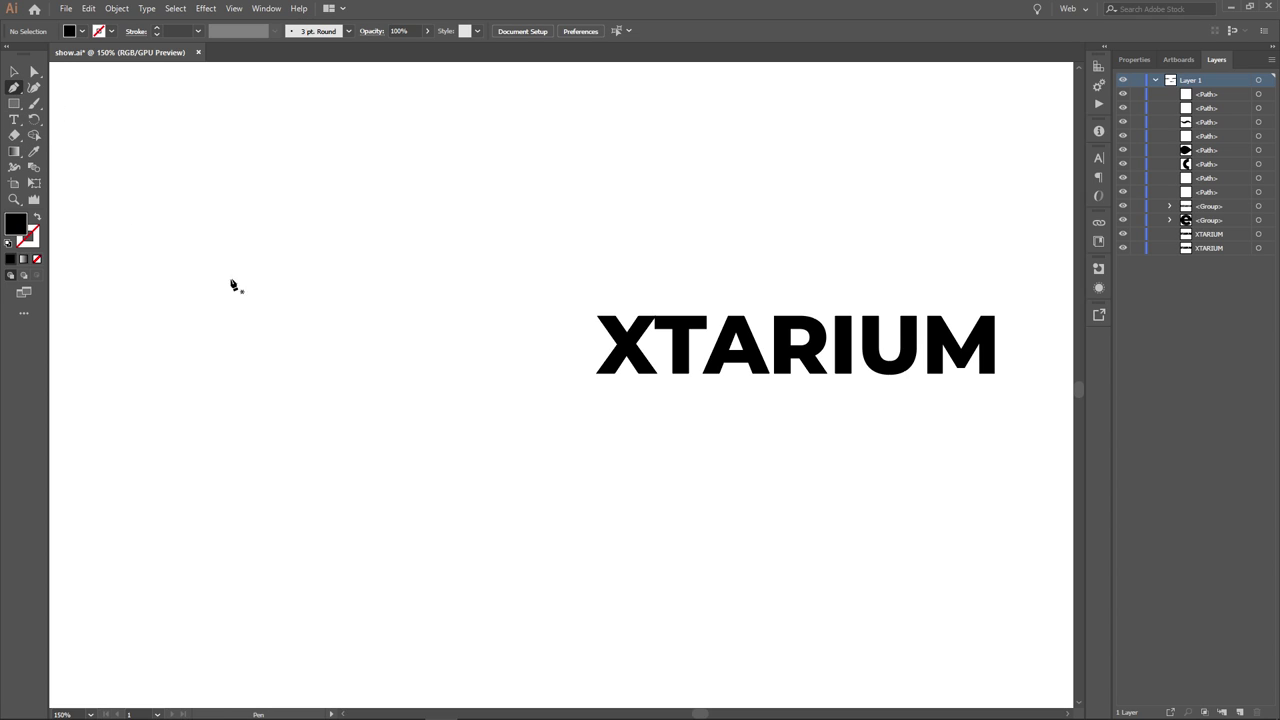
pyautogui.click(438, 317)
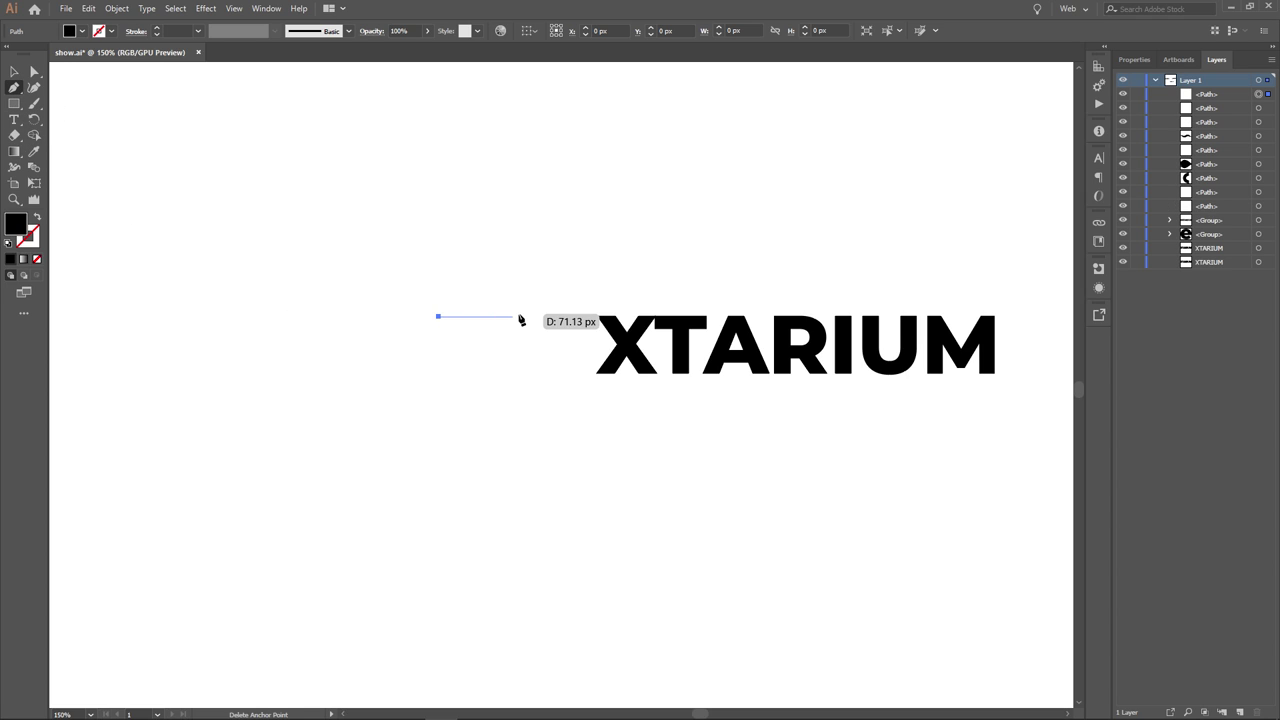
pyautogui.keyDown('shift'); pyautogui.click(533, 317); pyautogui.keyUp('shift')
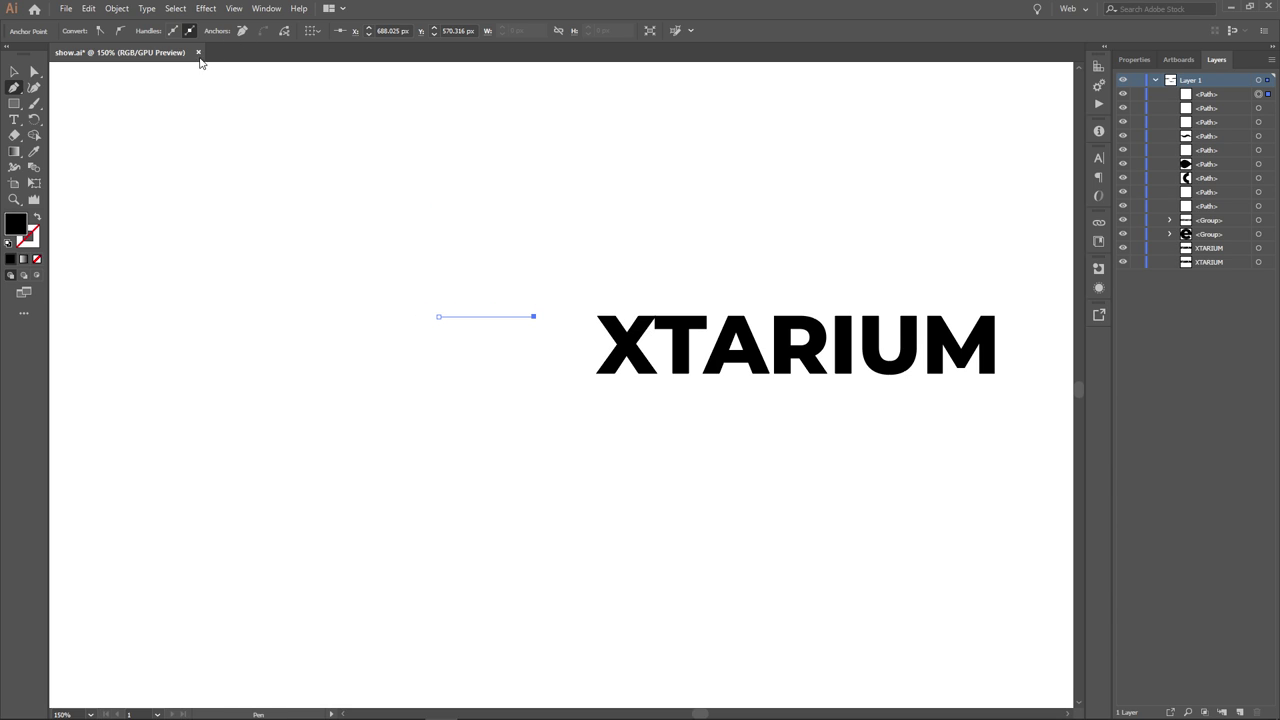
# - Give the line an 8 pt black stroke and move it slightly toward the wordmark
pyautogui.click(14, 71)
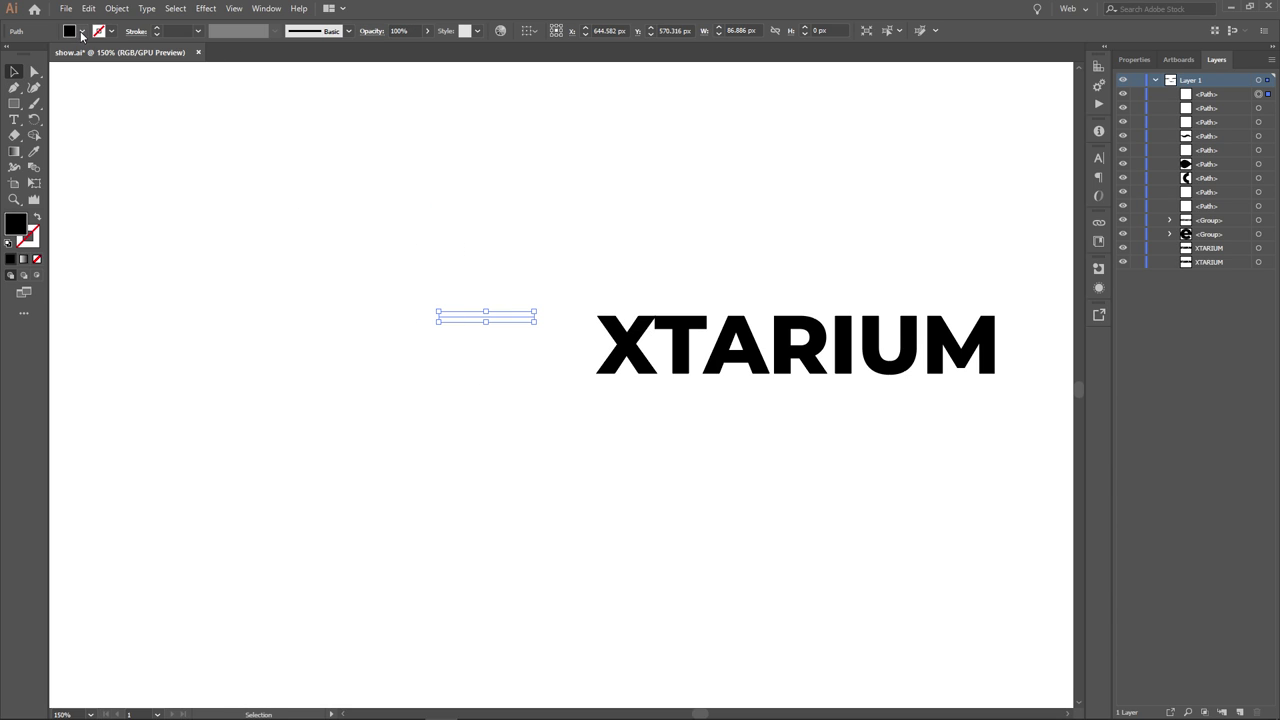
pyautogui.click(158, 29)
pyautogui.click(158, 29)
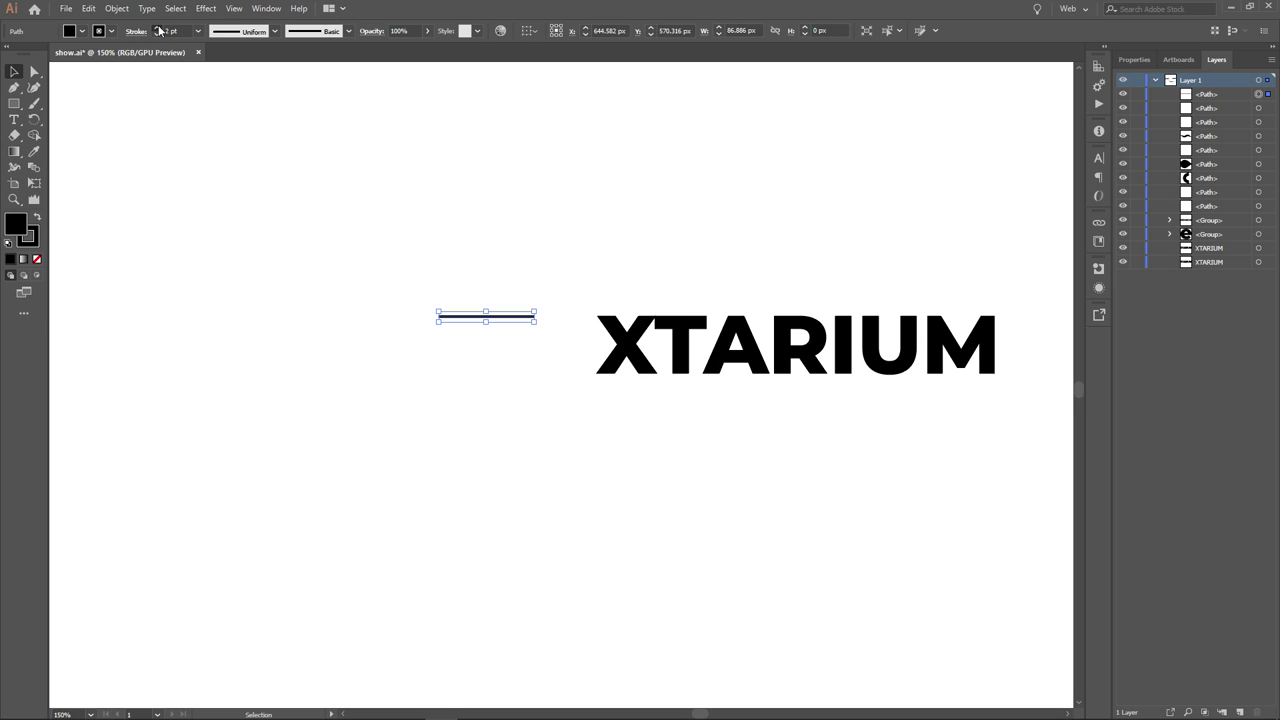
pyautogui.click(158, 29)
pyautogui.click(158, 29)
pyautogui.click(158, 29)
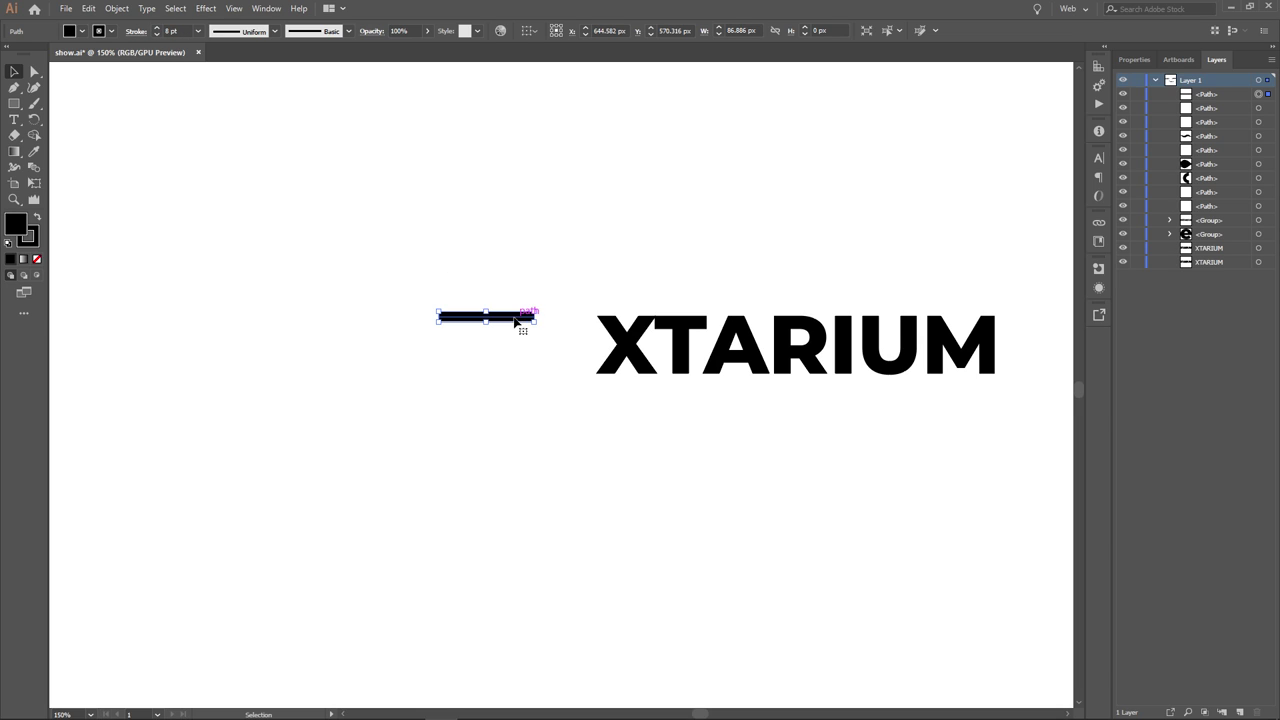
pyautogui.moveTo(514, 319); pyautogui.dragTo(542, 331)
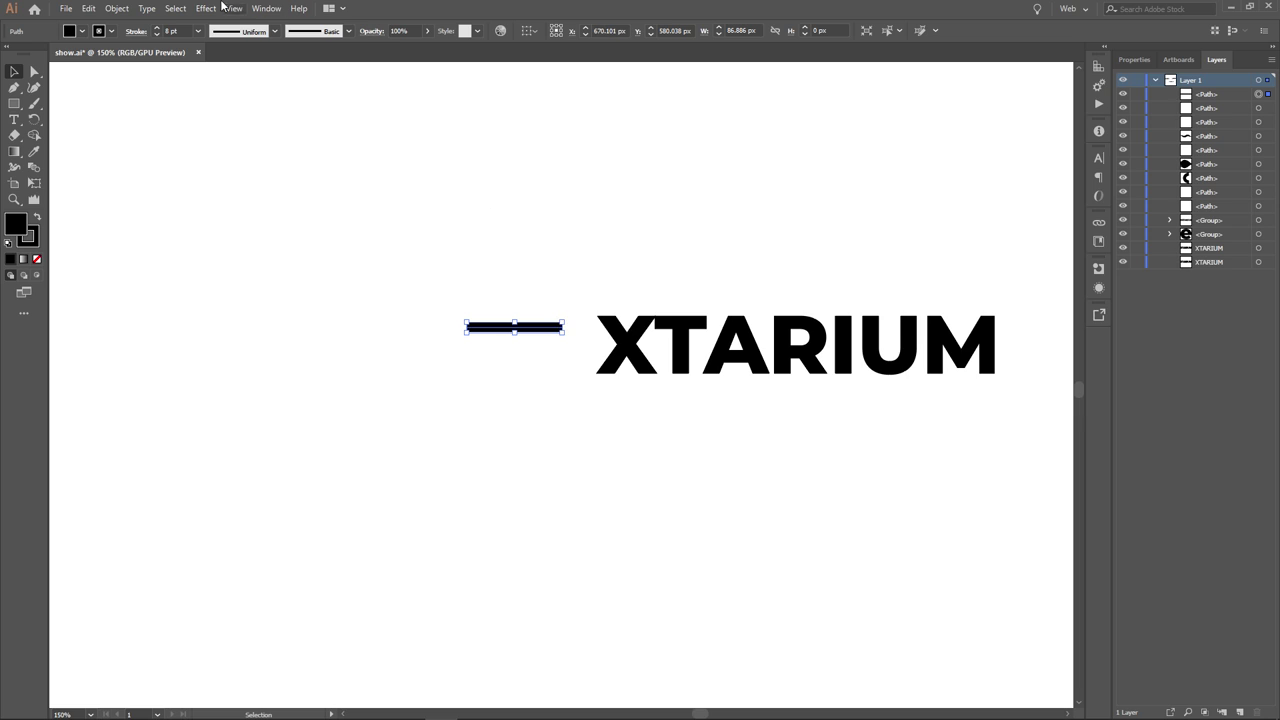
# - Apply a smooth Zig Zag (size 6 px, 2 ridges) to the line, then narrow it to 65 px
pyautogui.click(212, 10)
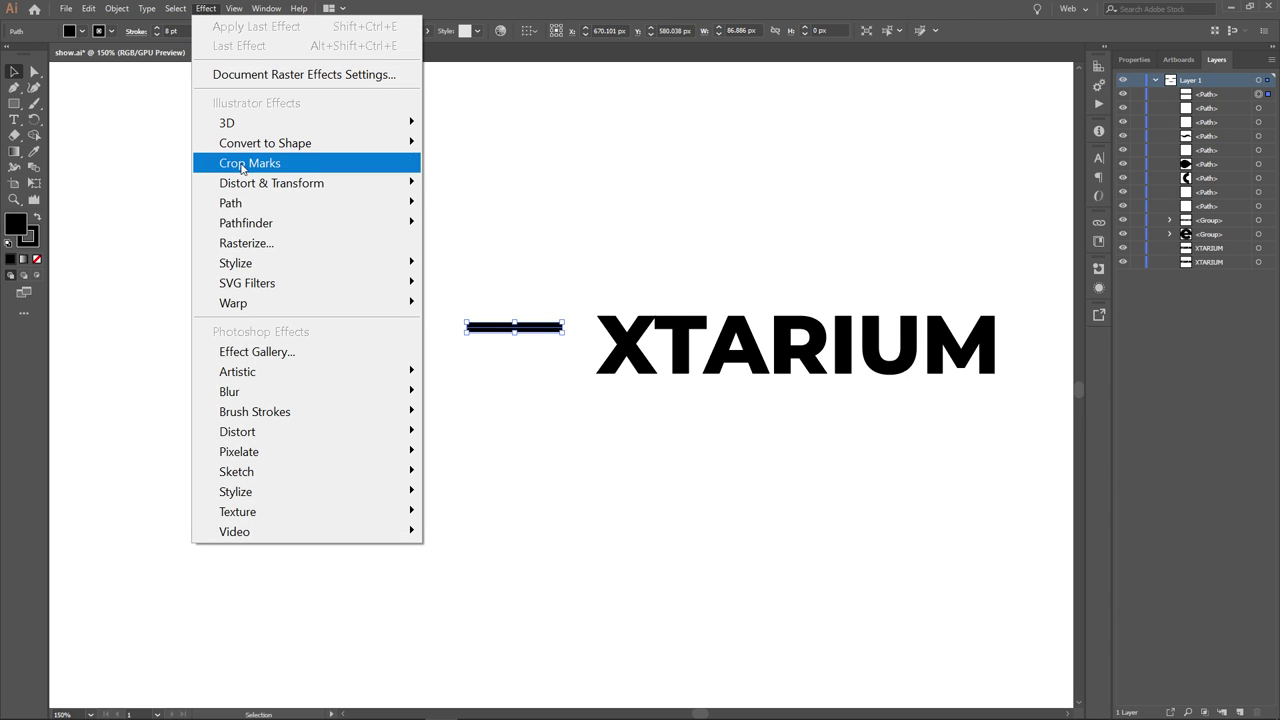
pyautogui.moveTo(384, 190)
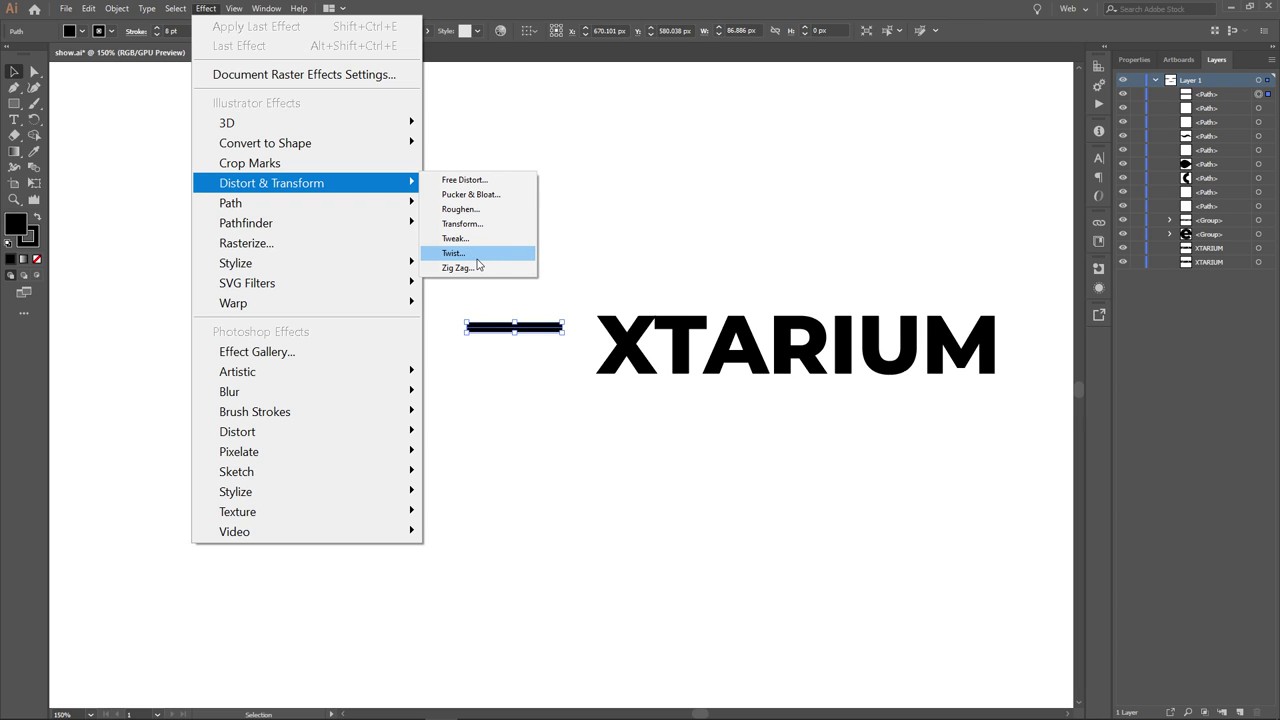
pyautogui.click(490, 267)
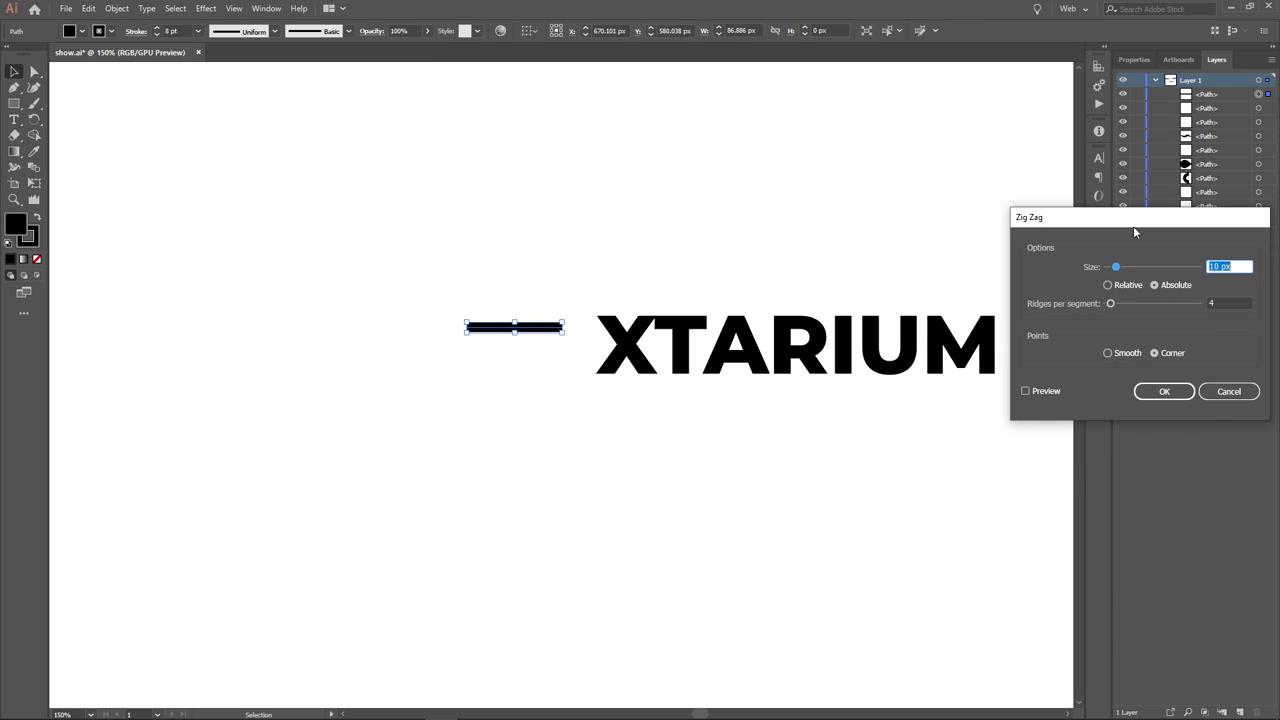
pyautogui.moveTo(1134, 232); pyautogui.dragTo(721, 87)
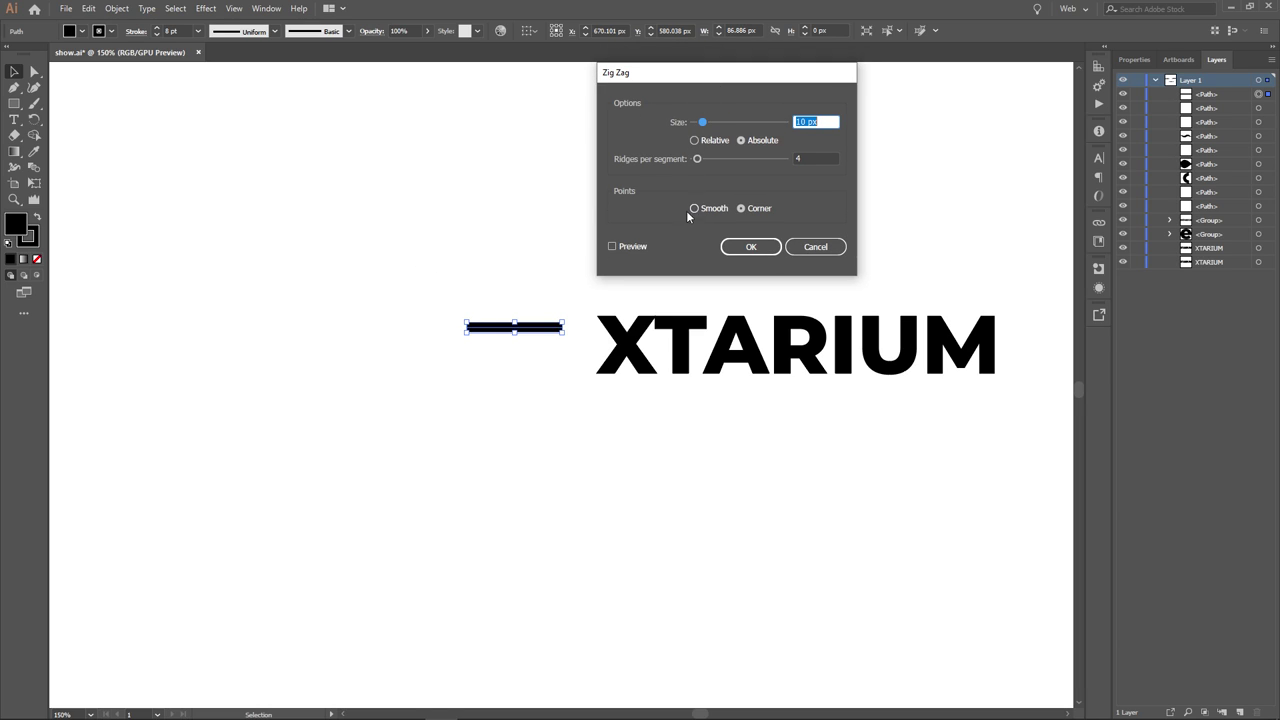
pyautogui.click(622, 247)
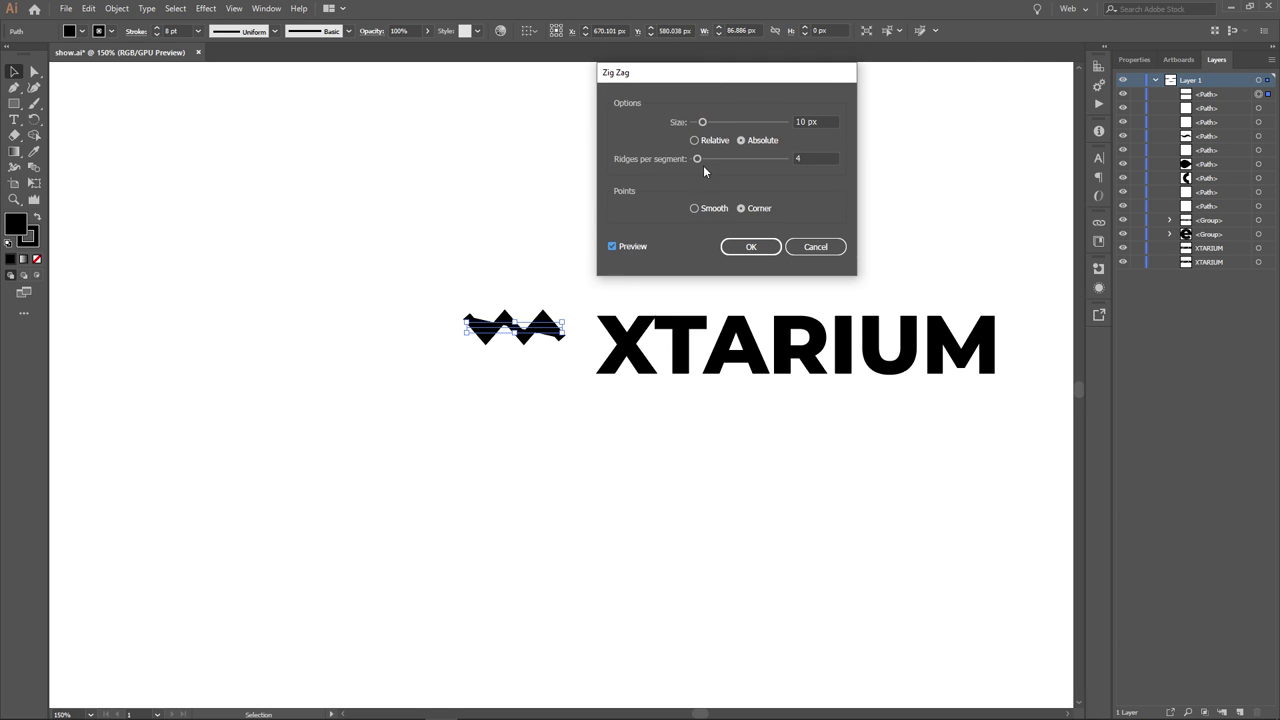
pyautogui.click(705, 209)
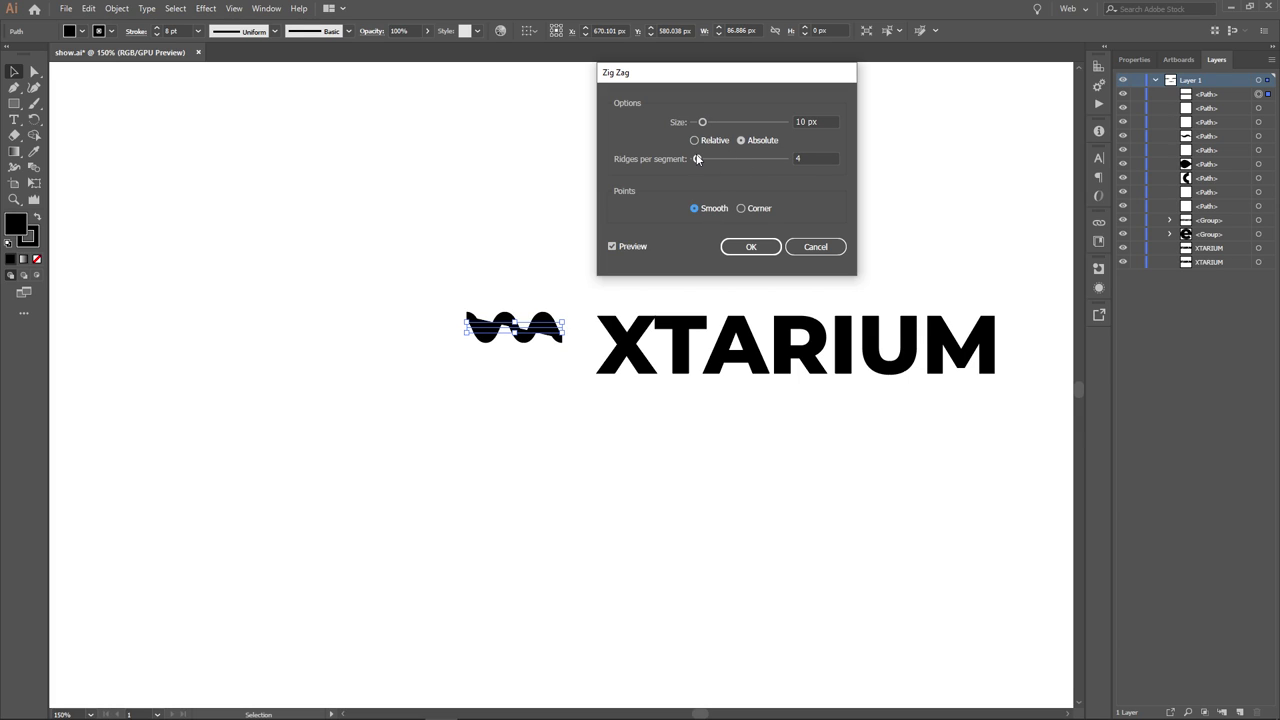
pyautogui.moveTo(697, 159); pyautogui.dragTo(698, 160)
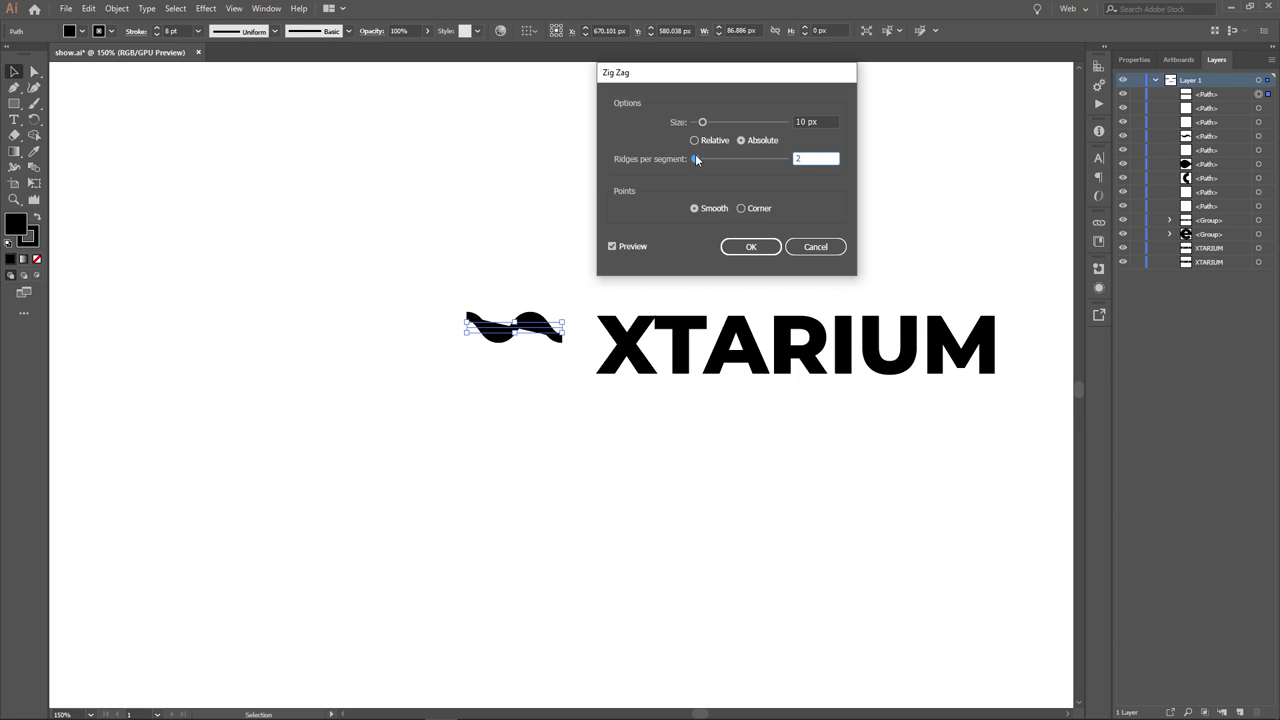
pyautogui.moveTo(701, 121); pyautogui.dragTo(702, 126)
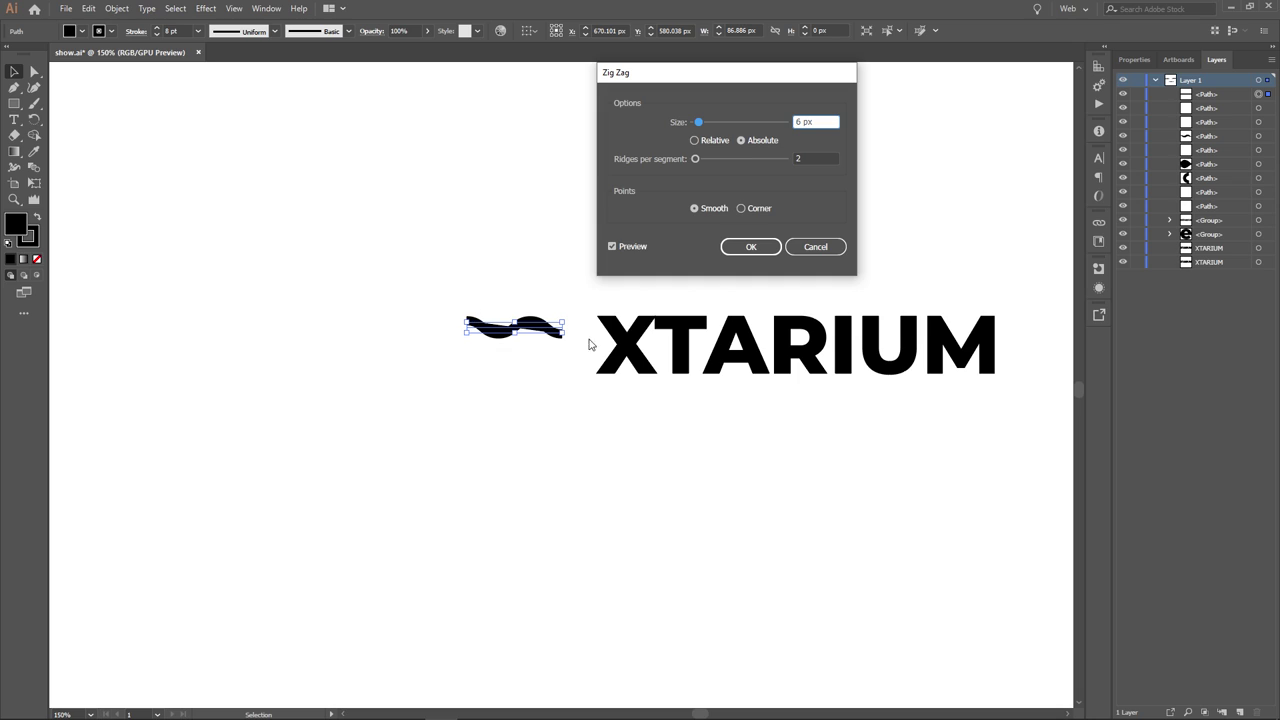
pyautogui.click(740, 250)
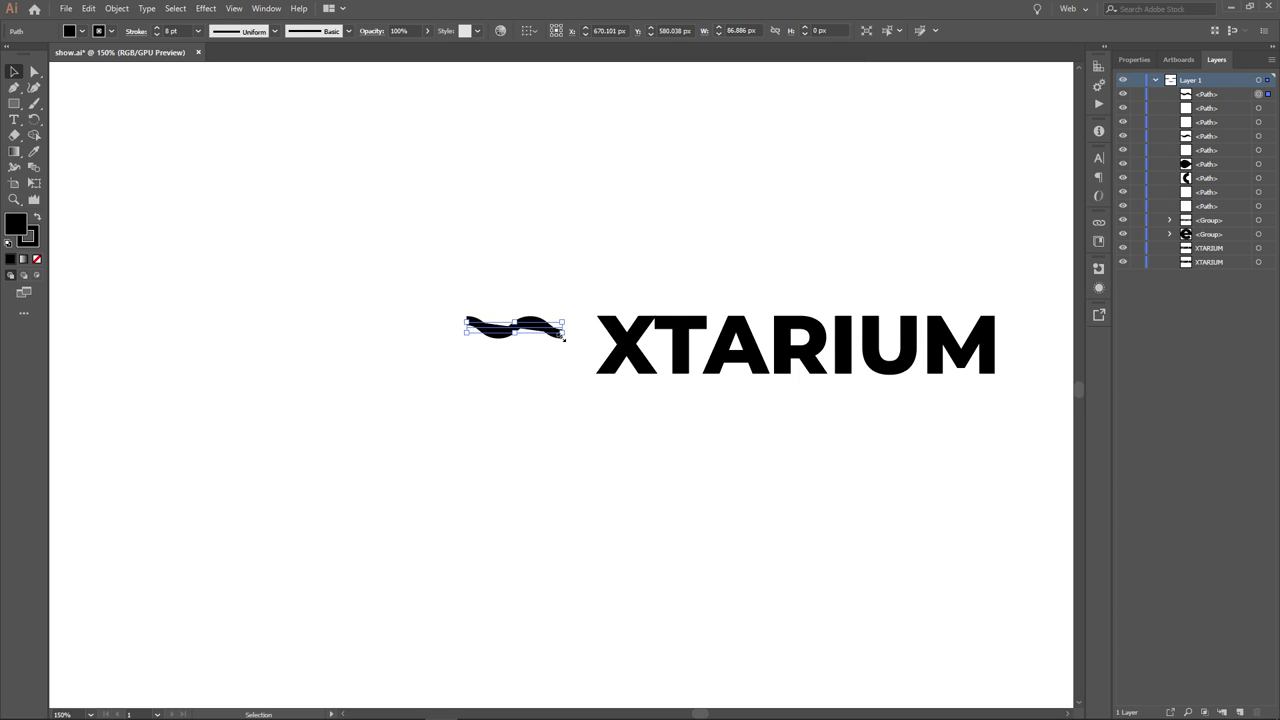
pyautogui.moveTo(565, 339); pyautogui.dragTo(540, 334)
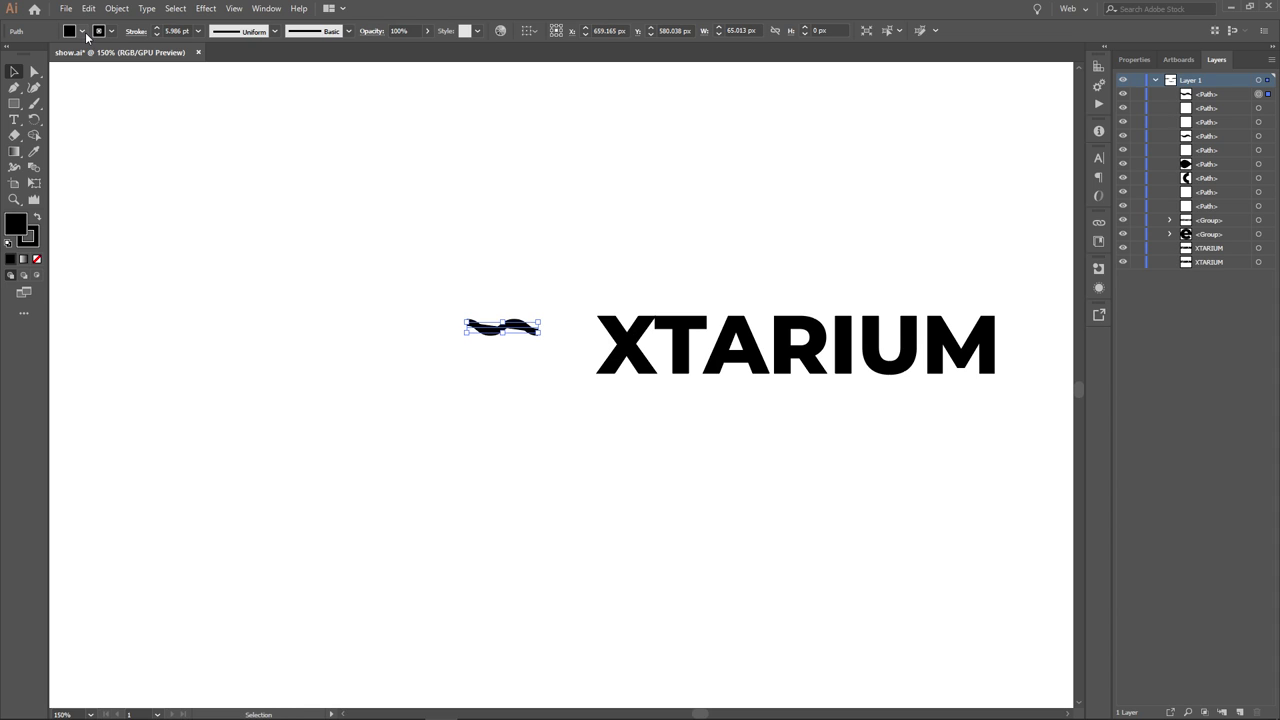
# - Set the wave's fill to None, keeping only its stroke, and shift it right
pyautogui.click(82, 31)
pyautogui.click(8, 50)
pyautogui.moveTo(514, 328); pyautogui.dragTo(553, 324)
pyautogui.click(580, 262)
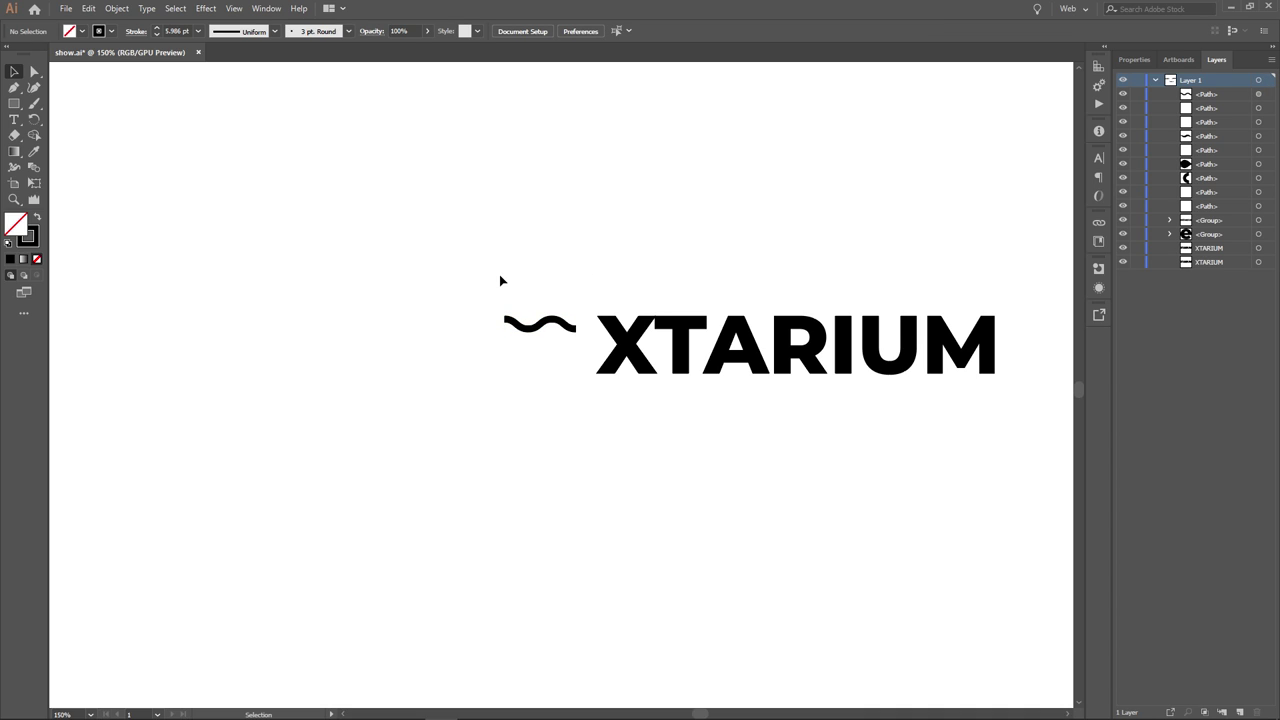
# - Give the wave stroke a tapered elliptical variable width profile
pyautogui.click(524, 324)
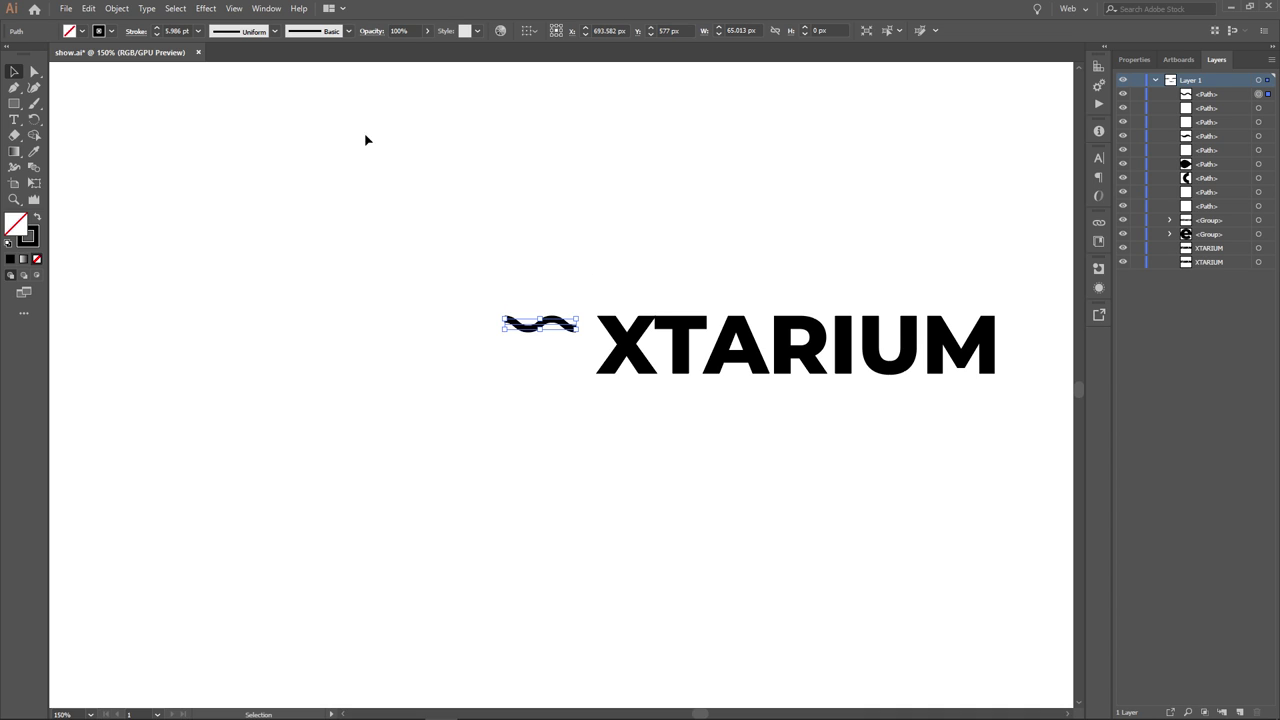
pyautogui.click(270, 31)
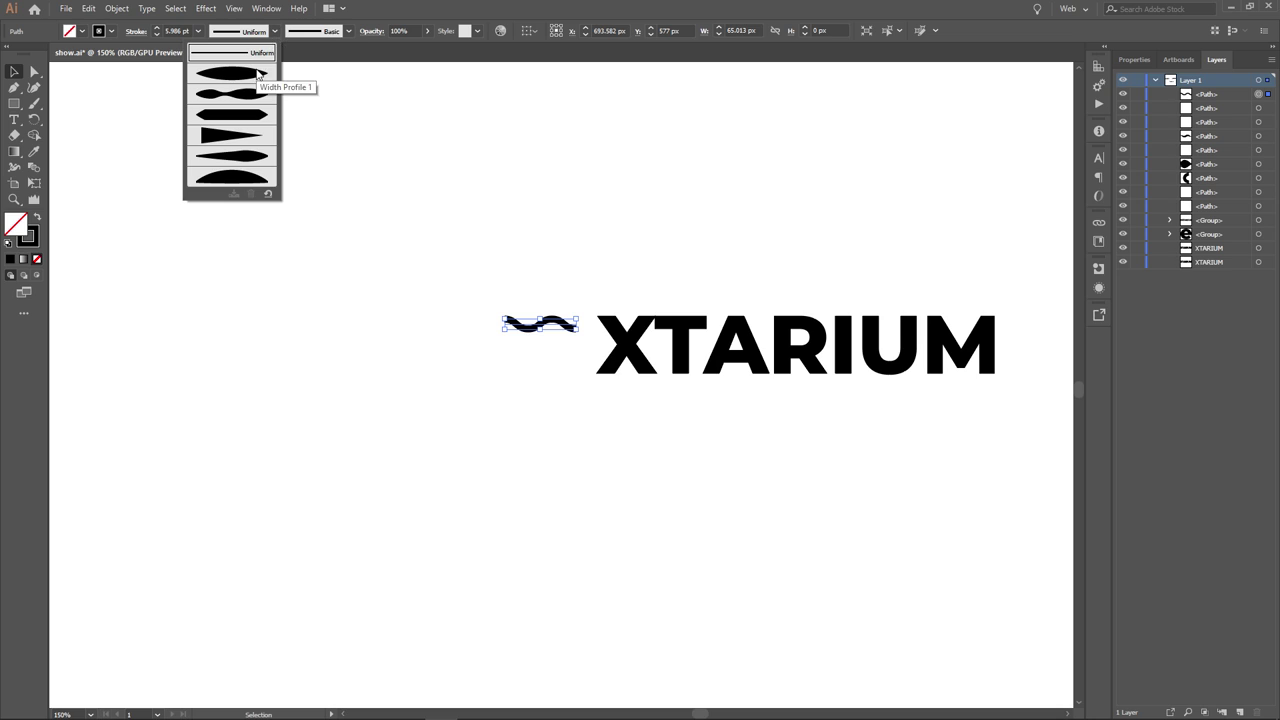
pyautogui.click(256, 74)
pyautogui.click(413, 219)
# - Duplicate the wave into three stacked copies and nudge them right beside XTARIUM
pyautogui.scroll(2, 603, 394)
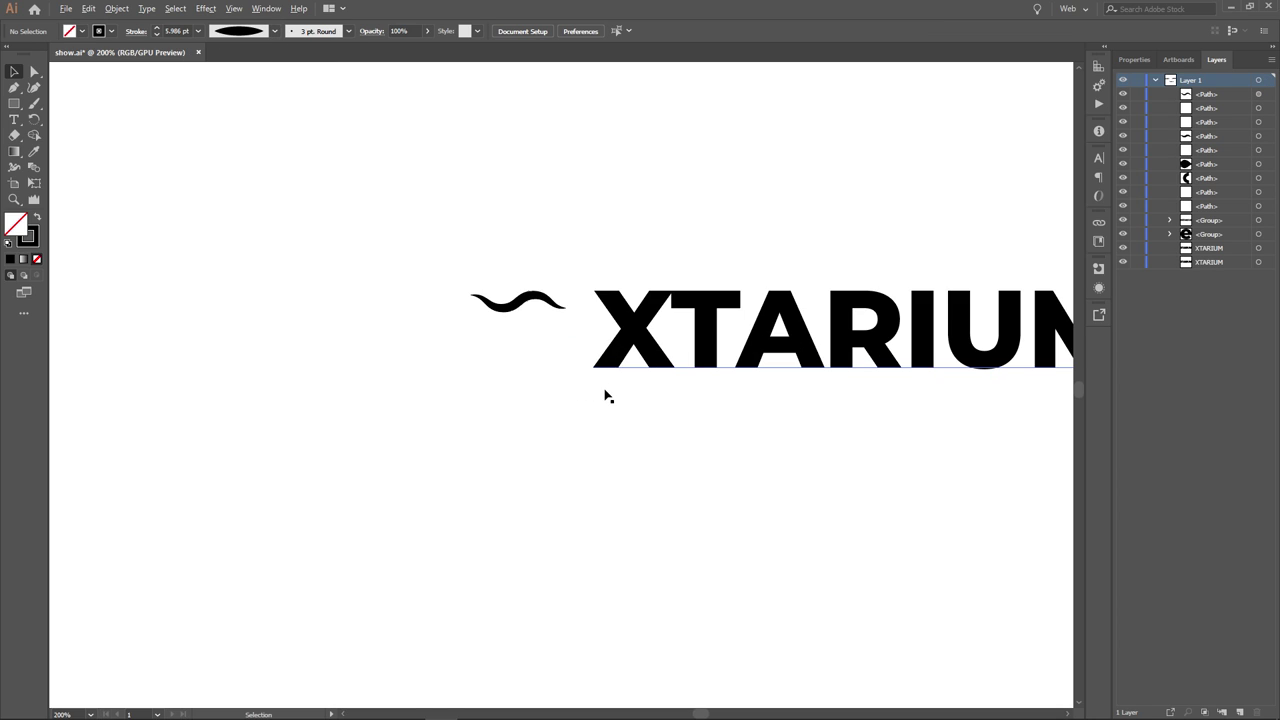
pyautogui.moveTo(408, 206)
pyautogui.mouseDown()
pyautogui.moveTo(508, 314)
pyautogui.moveTo(500, 292)
pyautogui.moveTo(496, 345)
pyautogui.mouseUp()
pyautogui.click(506, 397)
pyautogui.moveTo(407, 248); pyautogui.dragTo(518, 390)
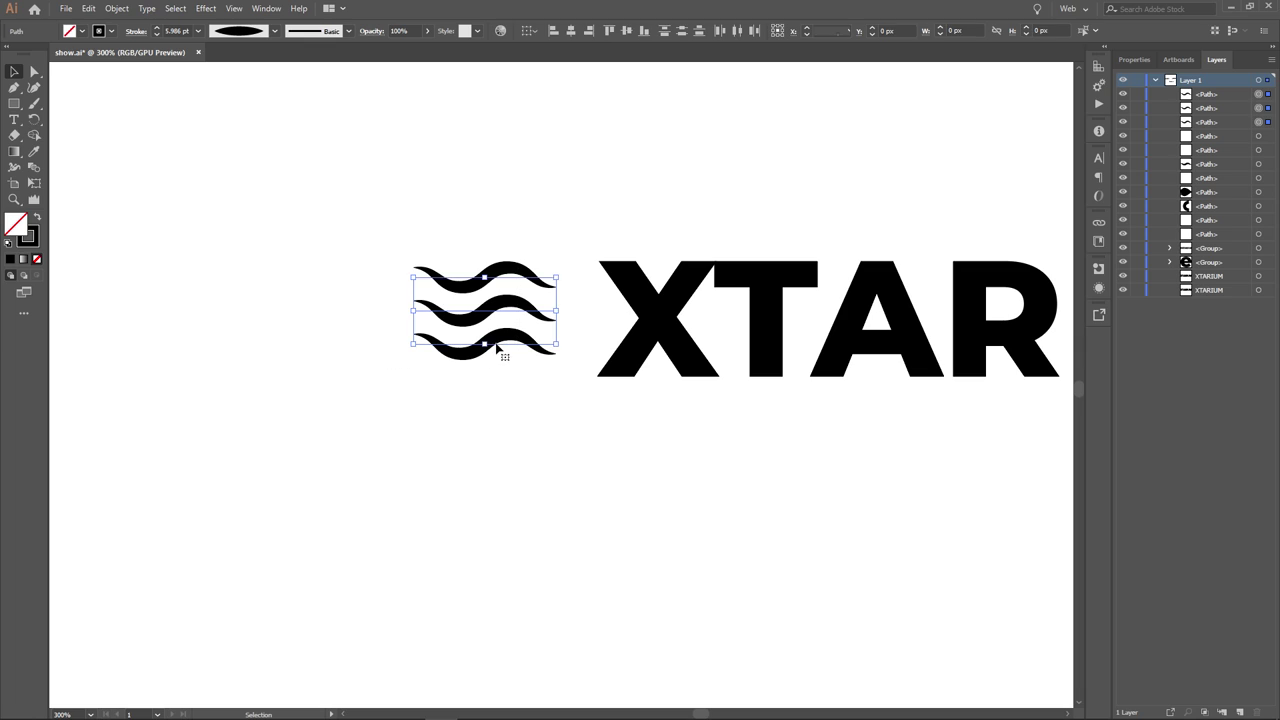
pyautogui.moveTo(491, 346); pyautogui.dragTo(508, 348)
pyautogui.press('Right')
pyautogui.press('Right')
pyautogui.press('Right')
pyautogui.press('Right')
pyautogui.press('Right')
pyautogui.press('Right')
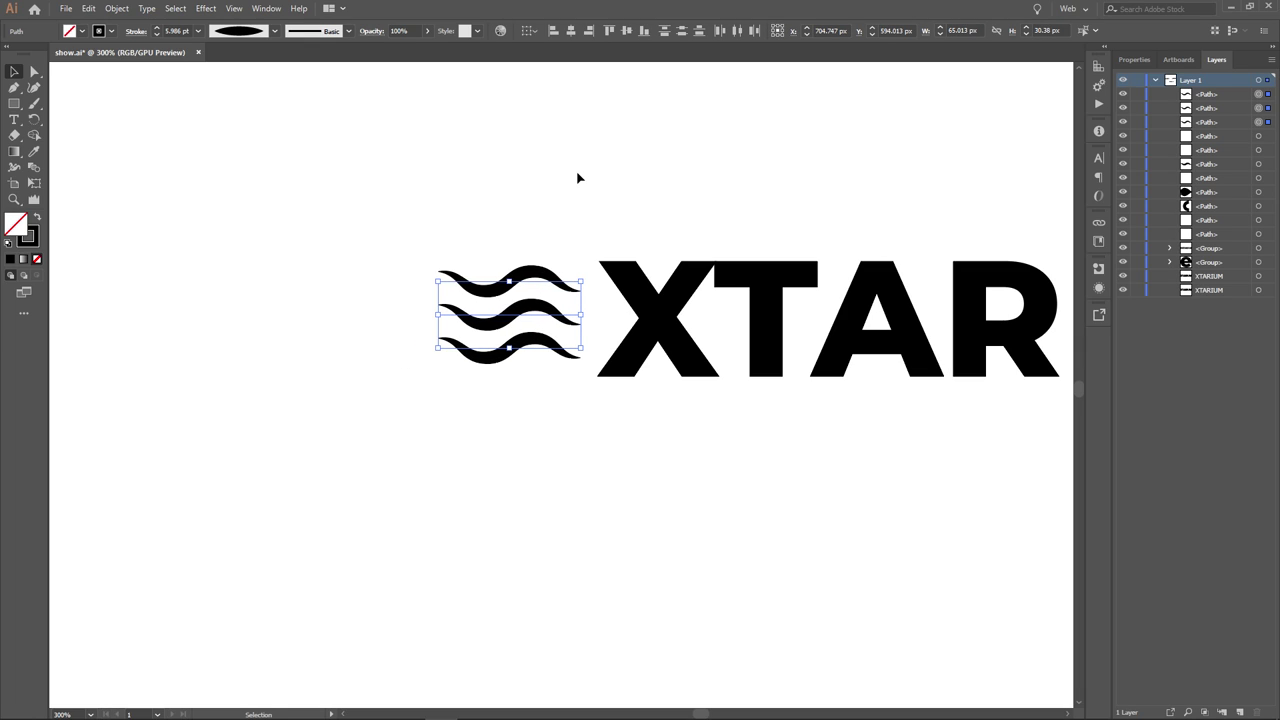
pyautogui.click(608, 195)
pyautogui.hotkey('ctrl', '-')
pyautogui.hotkey('ctrl', '-')
pyautogui.hotkey('ctrl', '-')
pyautogui.hotkey('ctrl', '-')
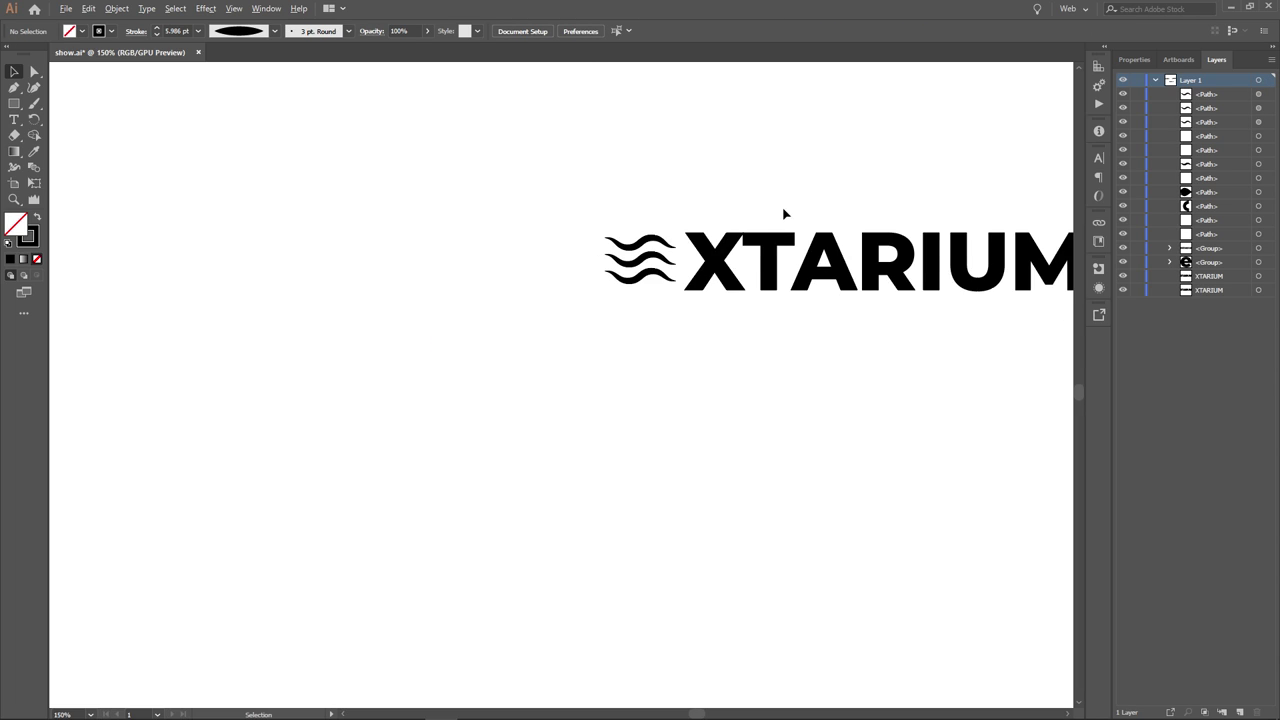
# - Set the three wave strokes to a 7 pt weight
pyautogui.scroll(1, 532, 313)
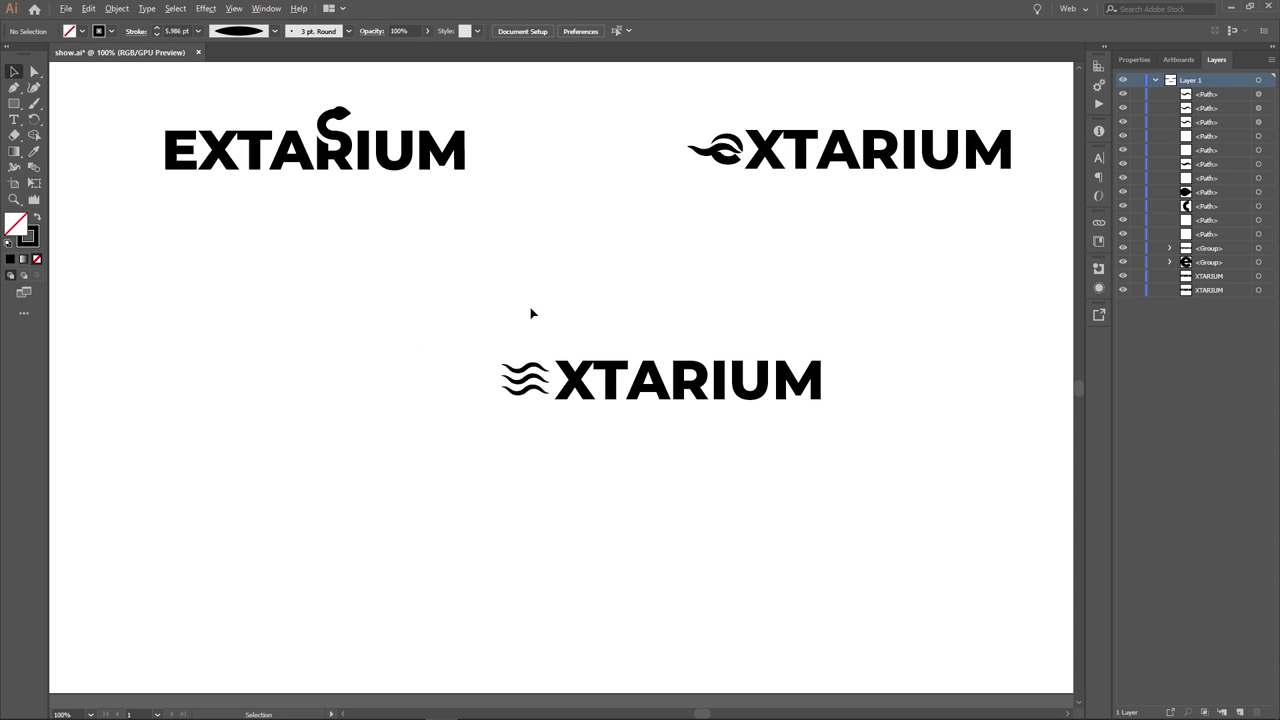
pyautogui.moveTo(475, 342); pyautogui.dragTo(530, 427)
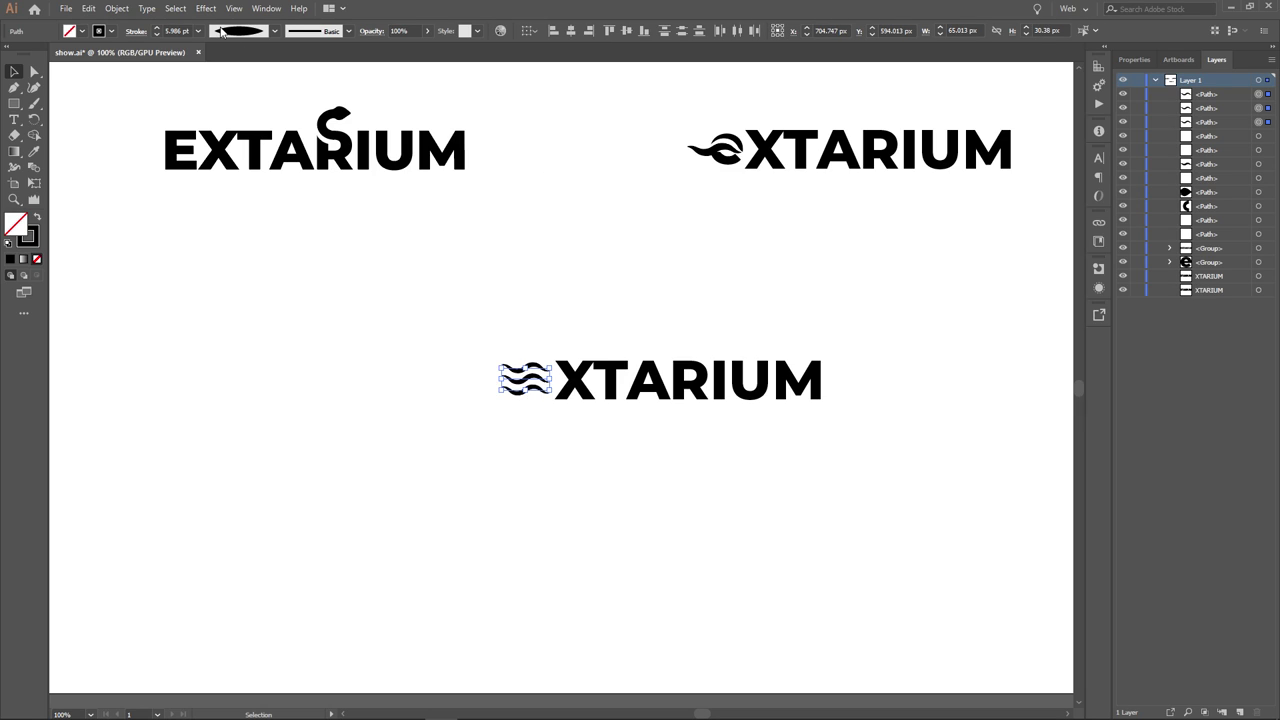
pyautogui.click(157, 28)
pyautogui.click(157, 28)
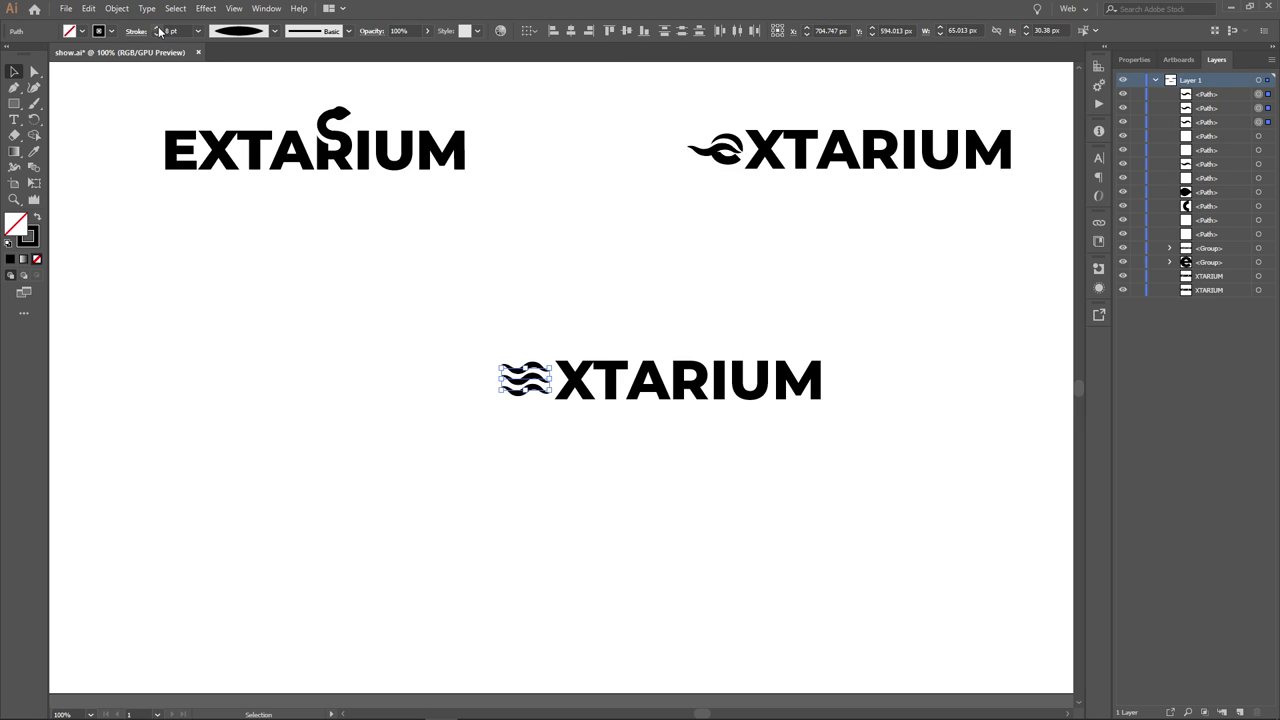
pyautogui.click(156, 35)
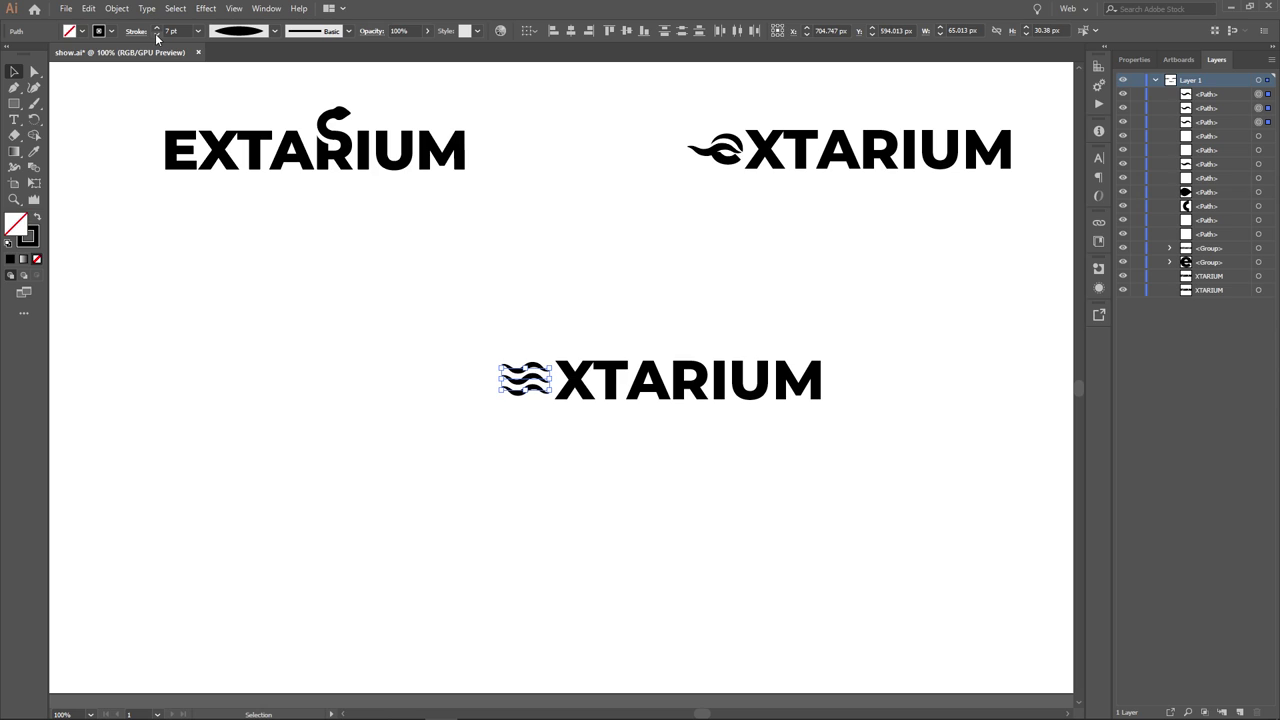
pyautogui.click(489, 307)
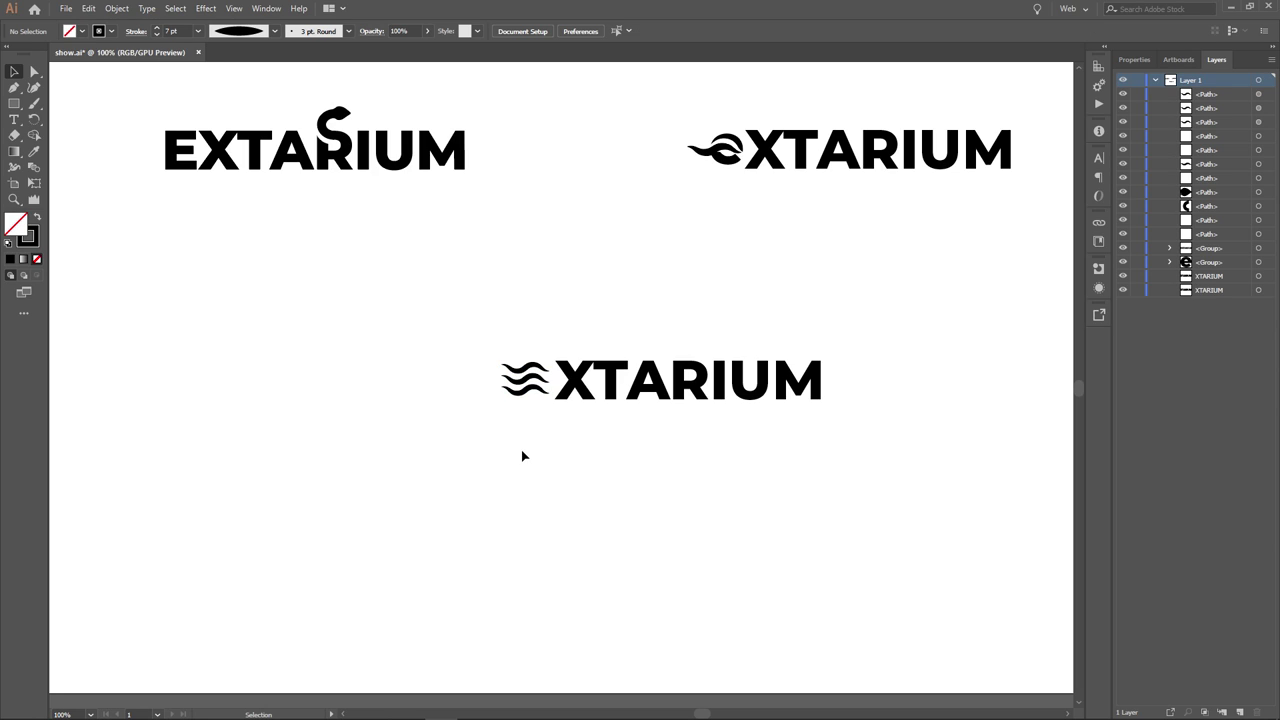
# - Nudge the bottom logo's three-wave icon one step left
pyautogui.moveTo(485, 339); pyautogui.dragTo(534, 410)
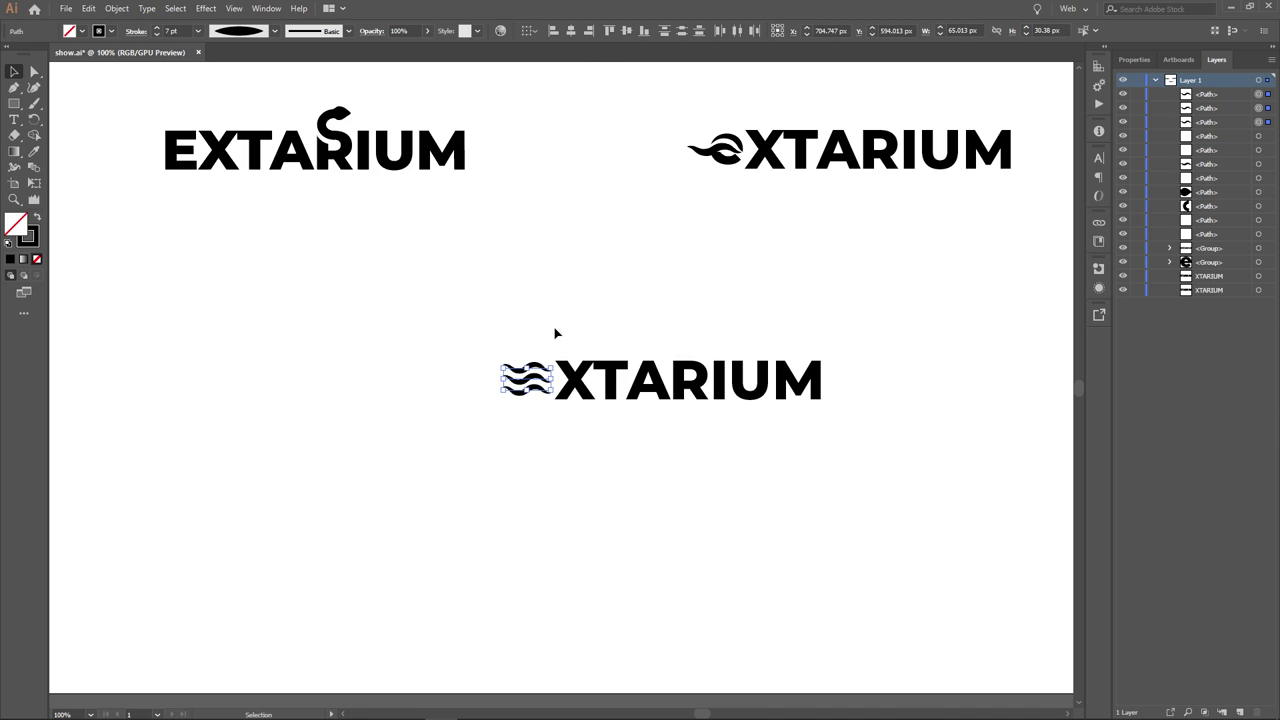
pyautogui.press('Left')
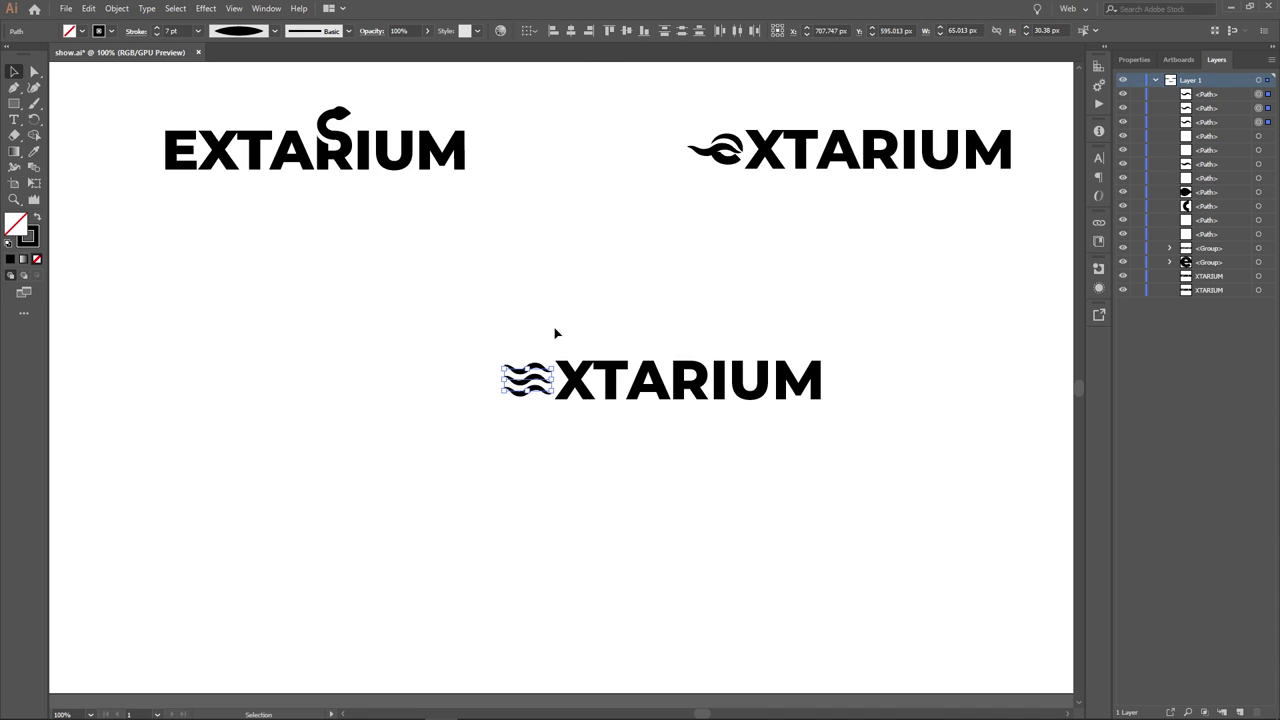
pyautogui.click(555, 333)
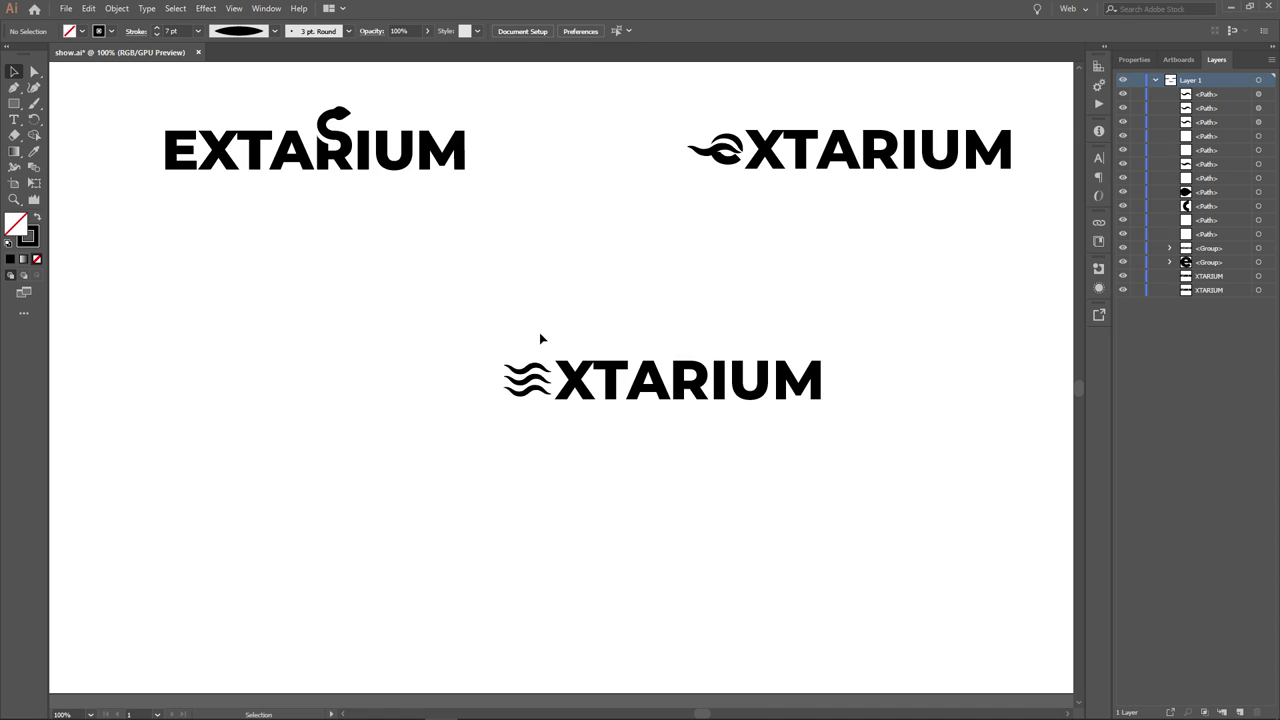
pyautogui.scroll(-1, 692, 305)
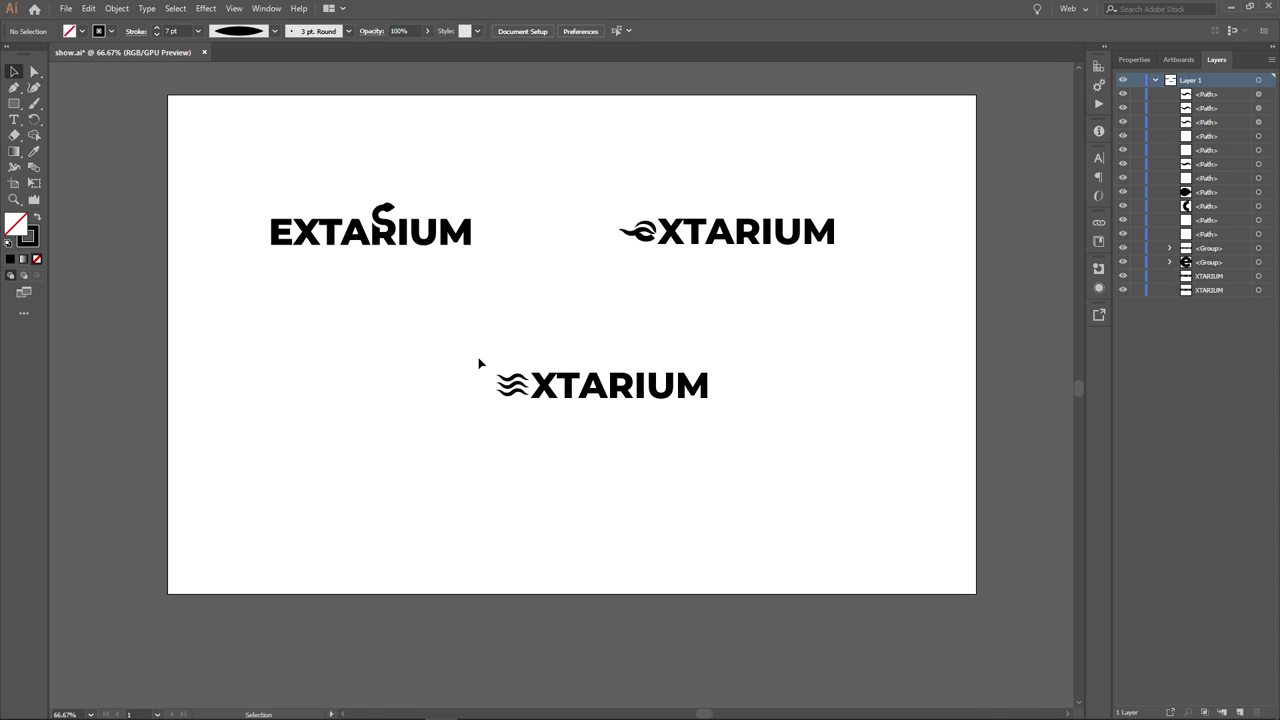
pyautogui.scroll(4, 312, 214)
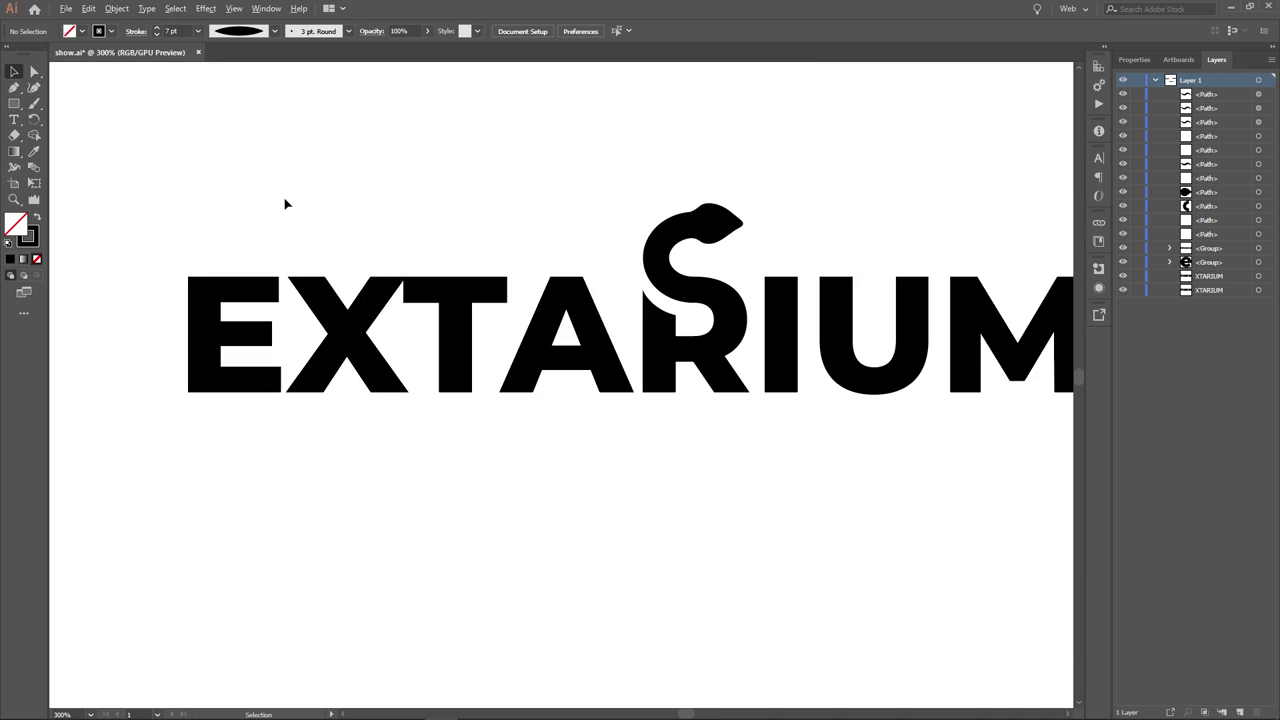
pyautogui.scroll(-1, 520, 237)
pyautogui.moveTo(510, 222); pyautogui.dragTo(486, 222)
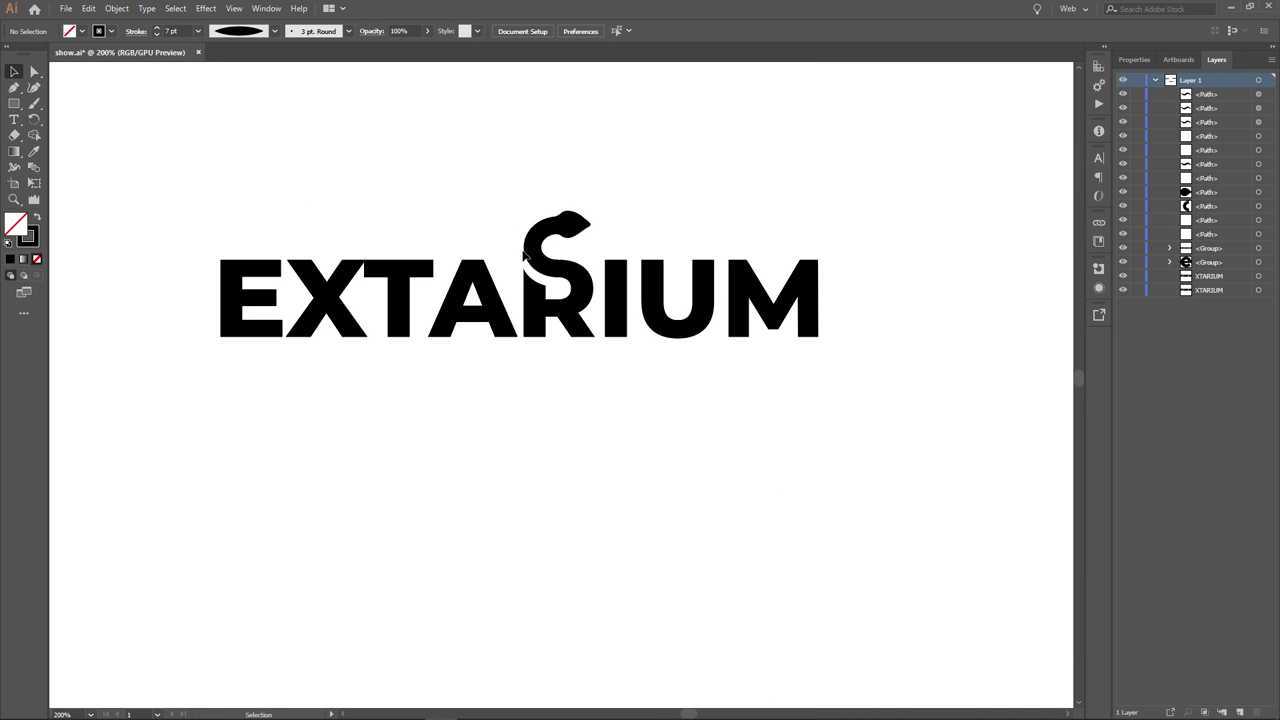
pyautogui.moveTo(540, 315); pyautogui.dragTo(552, 290)
pyautogui.hotkey('ctrl', 'z')
pyautogui.scroll(-3, 808, 440)
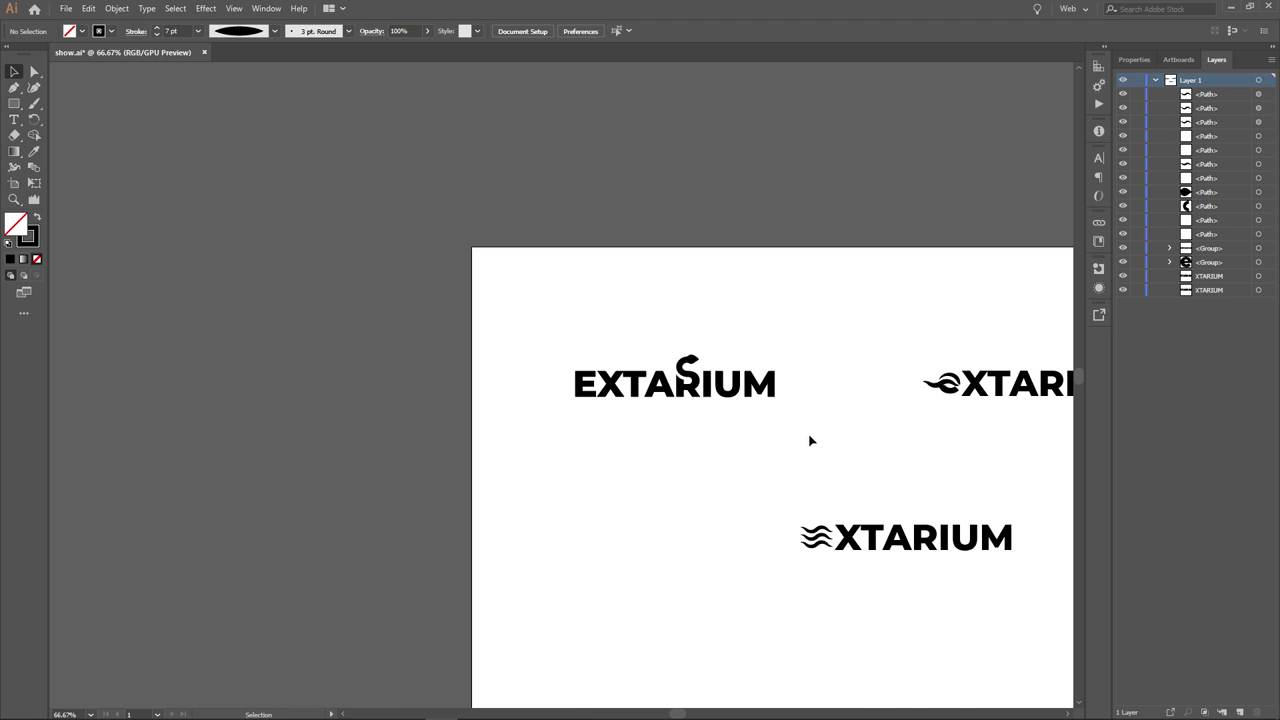
pyautogui.moveTo(808, 440); pyautogui.dragTo(546, 356)
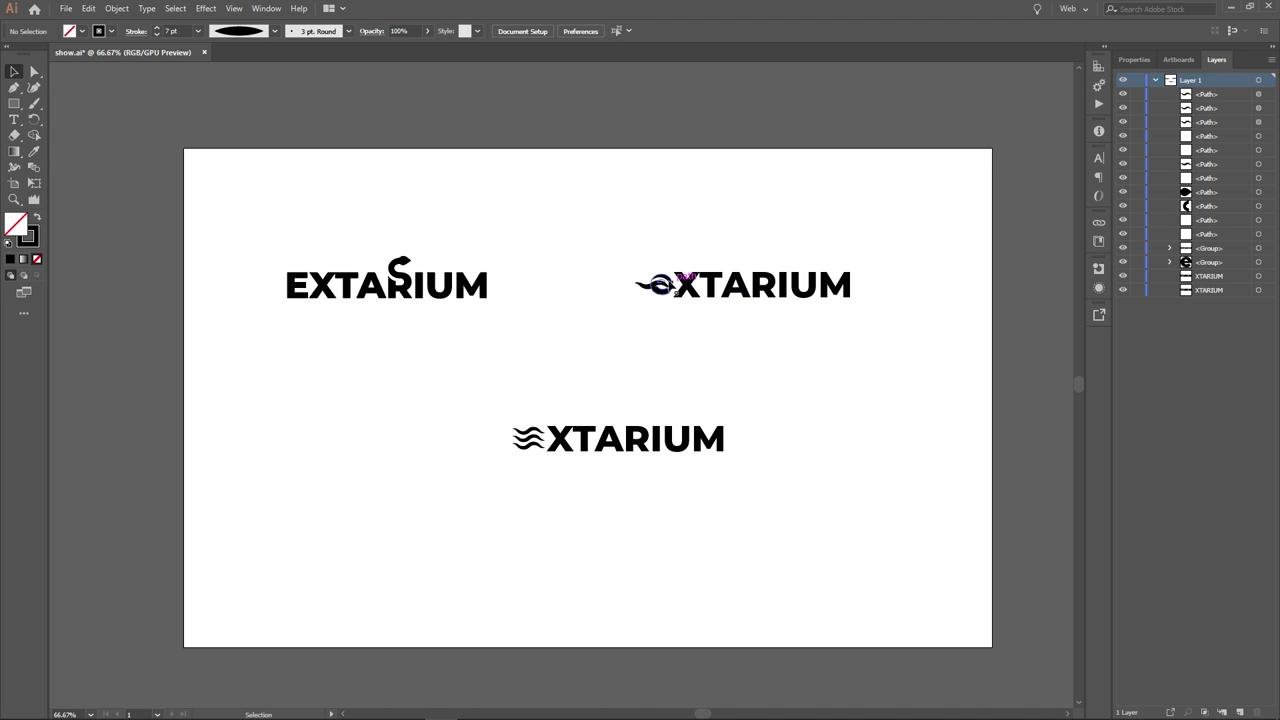
pyautogui.scroll(3, 672, 290)
pyautogui.scroll(-3, 666, 329)
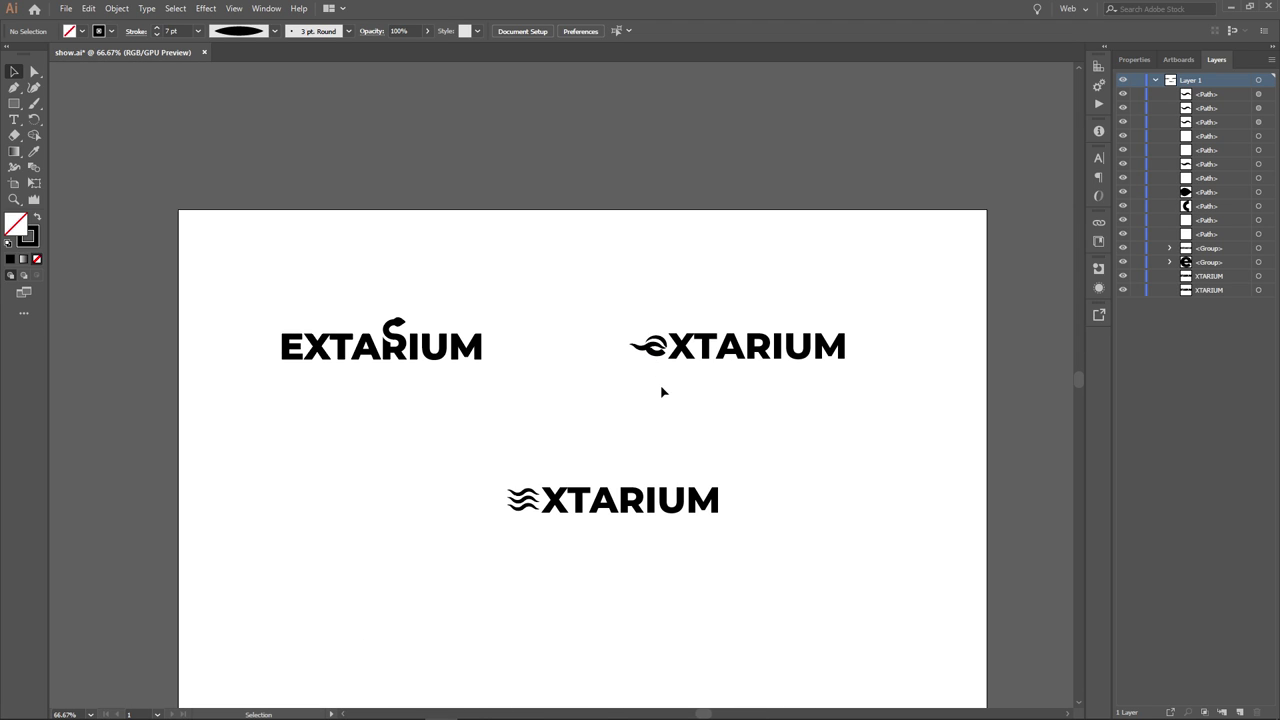
pyautogui.scroll(-2, 669, 322)
pyautogui.scroll(1, 601, 374)
pyautogui.moveTo(684, 343); pyautogui.dragTo(644, 317)
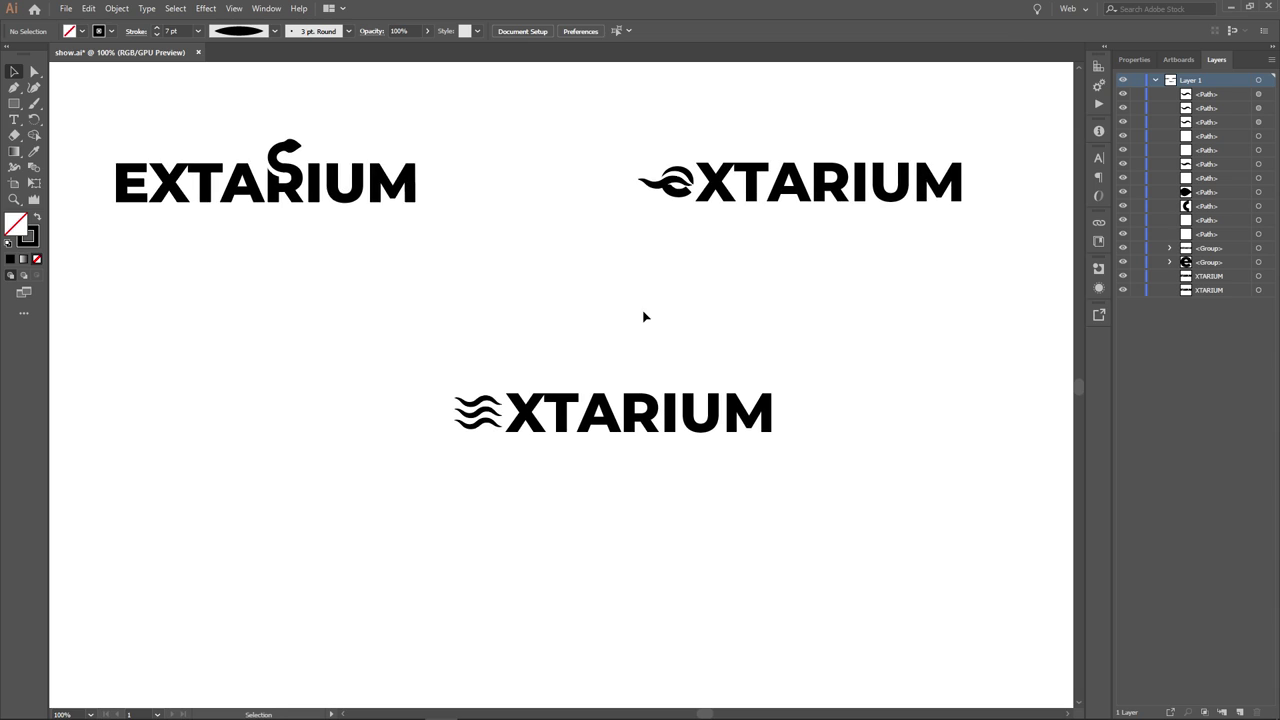
pyautogui.moveTo(608, 126); pyautogui.dragTo(1022, 237)
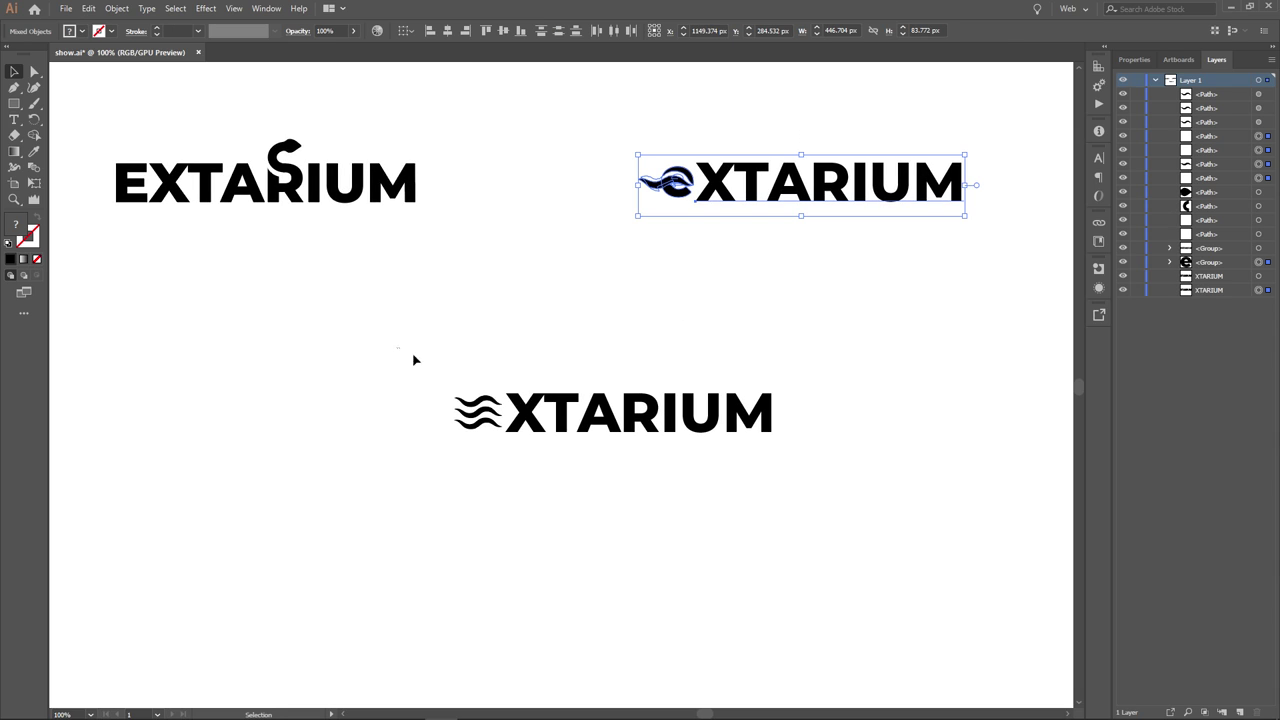
pyautogui.moveTo(397, 347); pyautogui.dragTo(790, 500)
pyautogui.click(870, 536)
pyautogui.moveTo(470, 245); pyautogui.dragTo(98, 143)
pyautogui.click(226, 334)
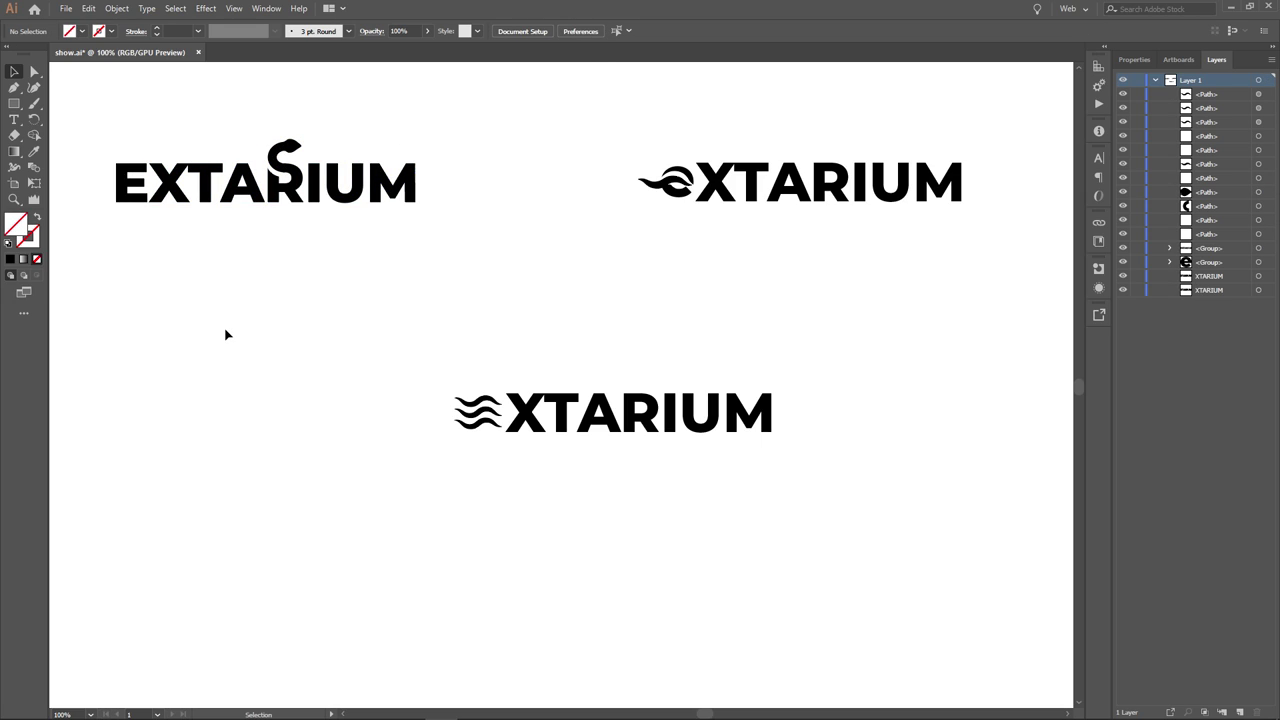
pyautogui.moveTo(409, 362)
pyautogui.mouseDown()
pyautogui.moveTo(494, 457)
pyautogui.moveTo(509, 457)
pyautogui.mouseUp()
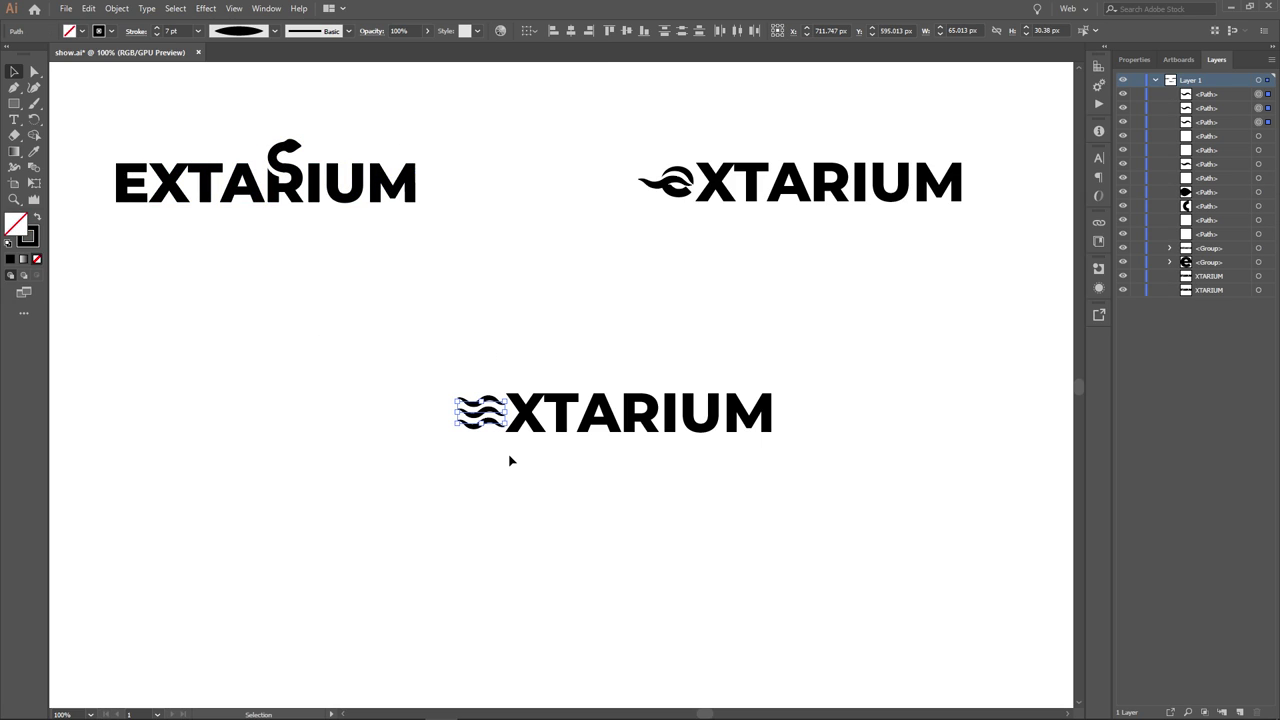
pyautogui.click(543, 462)
pyautogui.moveTo(443, 372); pyautogui.dragTo(498, 460)
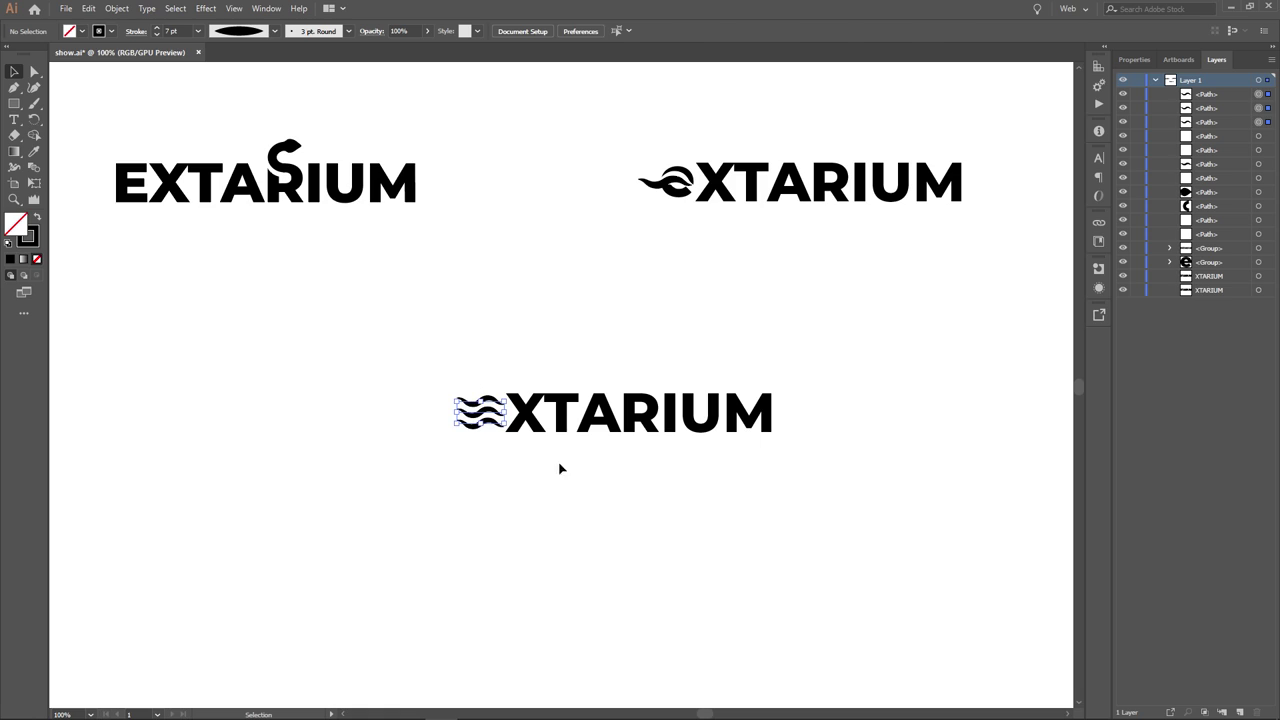
pyautogui.click(579, 477)
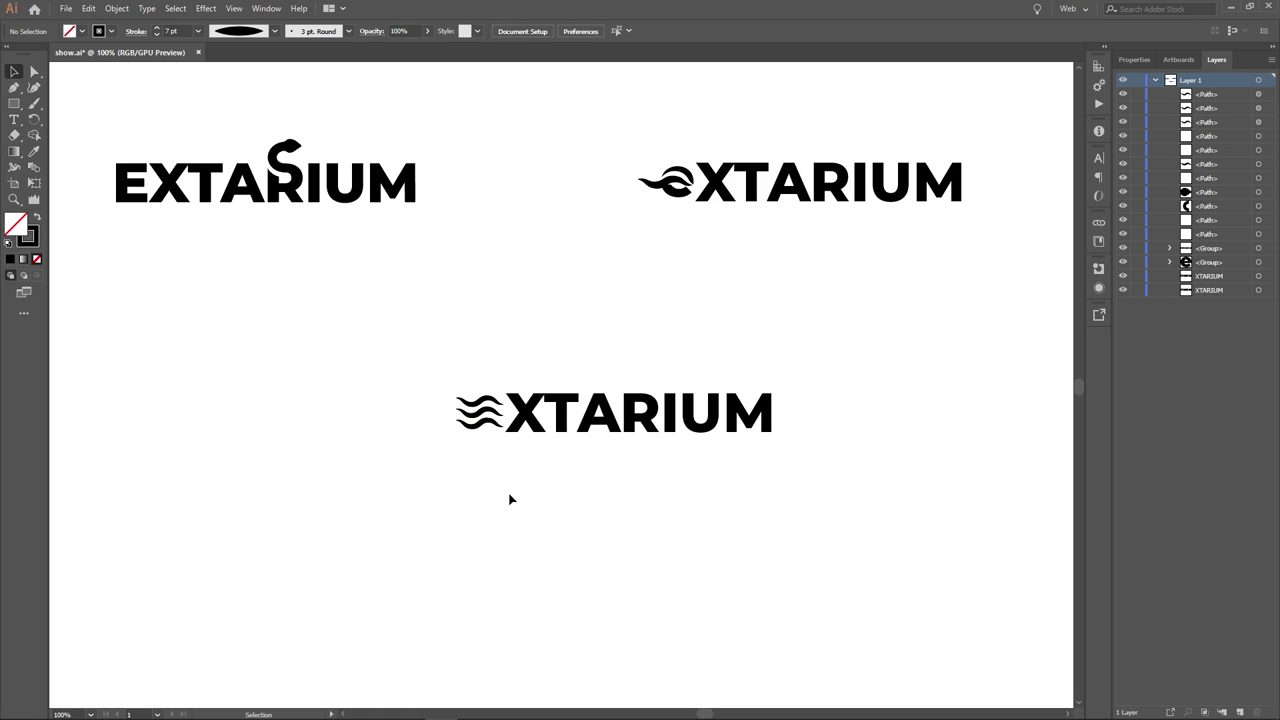
pyautogui.moveTo(422, 379); pyautogui.dragTo(376, 424)
pyautogui.click(402, 301)
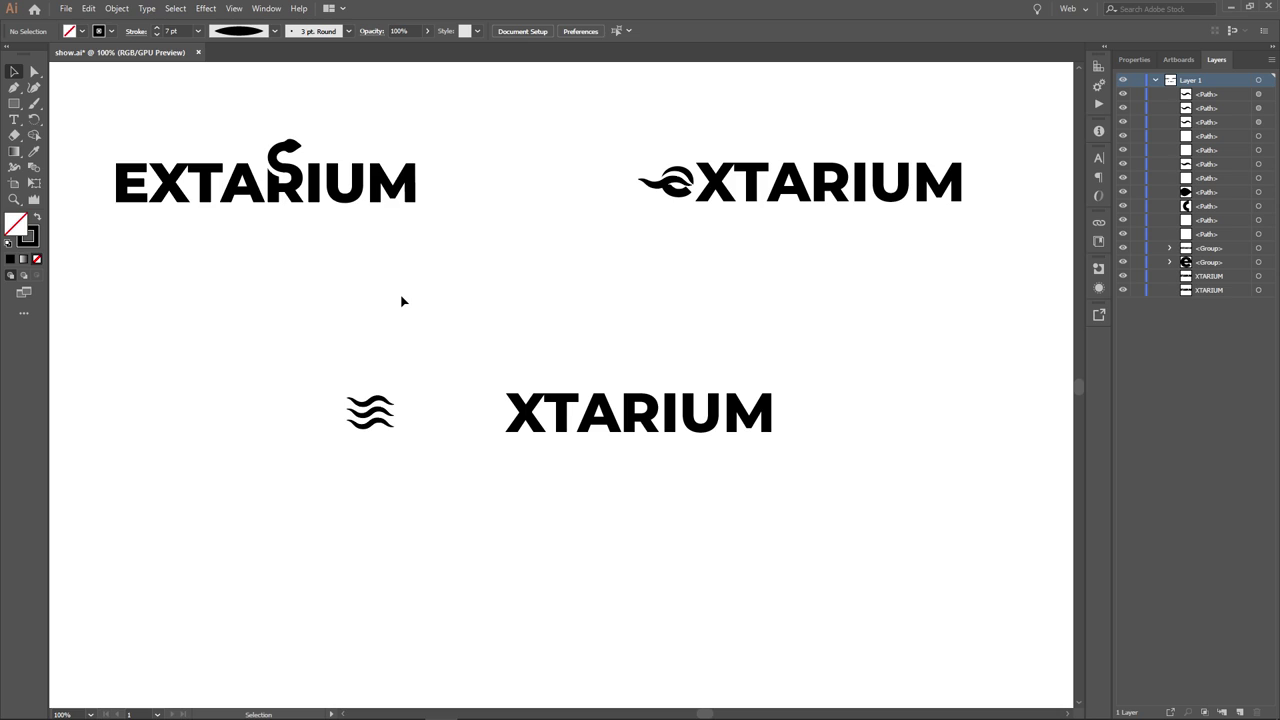
pyautogui.hotkey('ctrl', 'z')
pyautogui.moveTo(398, 313); pyautogui.dragTo(493, 486)
pyautogui.click(493, 486)
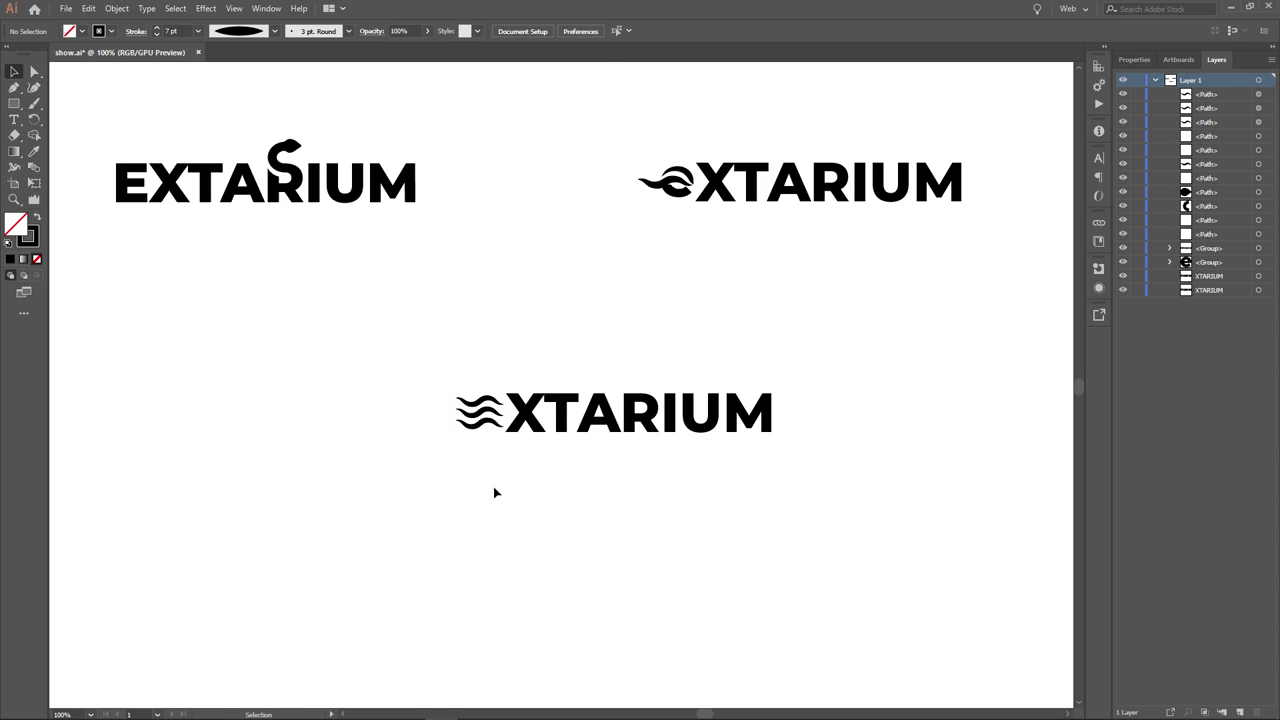
pyautogui.hotkey('ctrl', '-')
pyautogui.scroll(1, 645, 486)
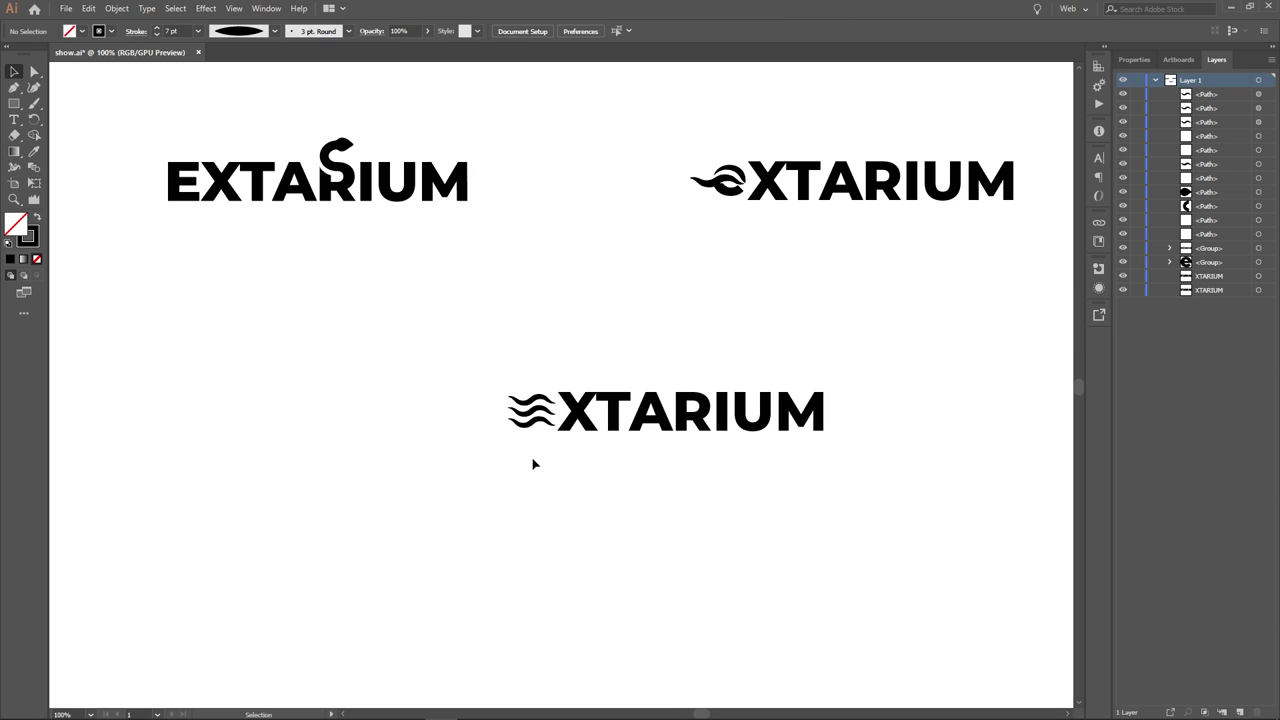
pyautogui.scroll(-2, 709, 484)
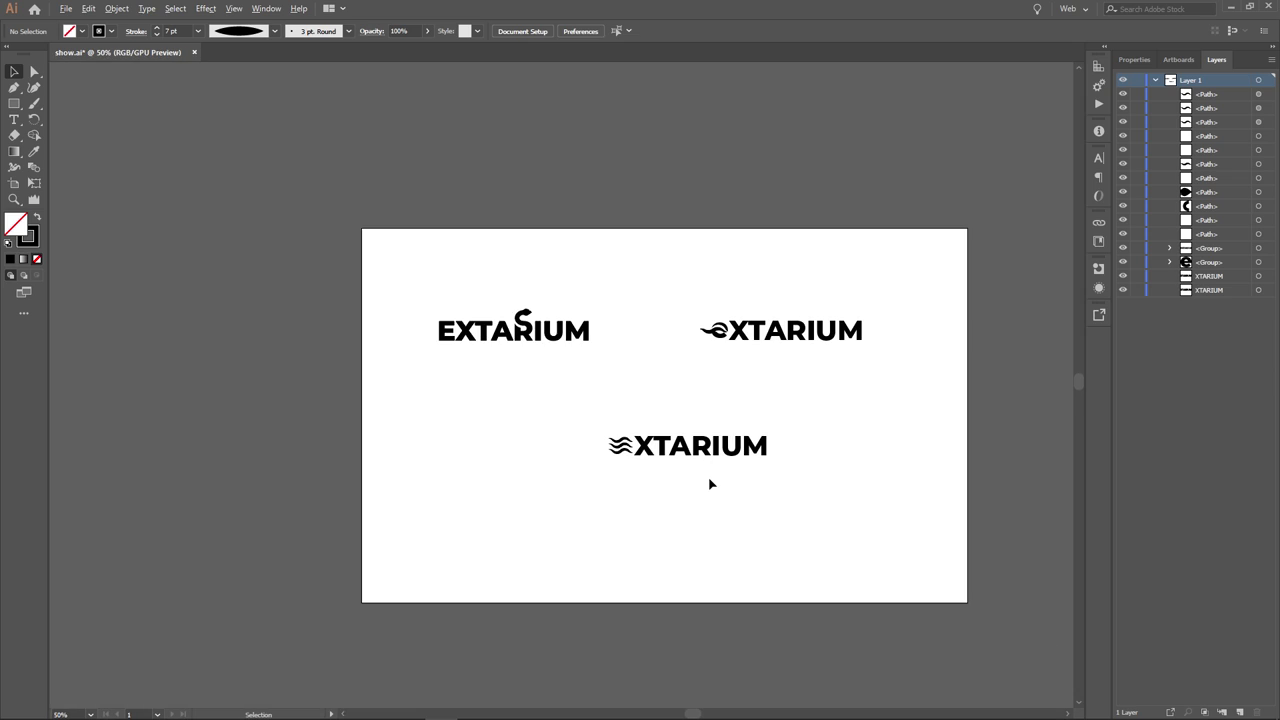
pyautogui.scroll(2, 709, 484)
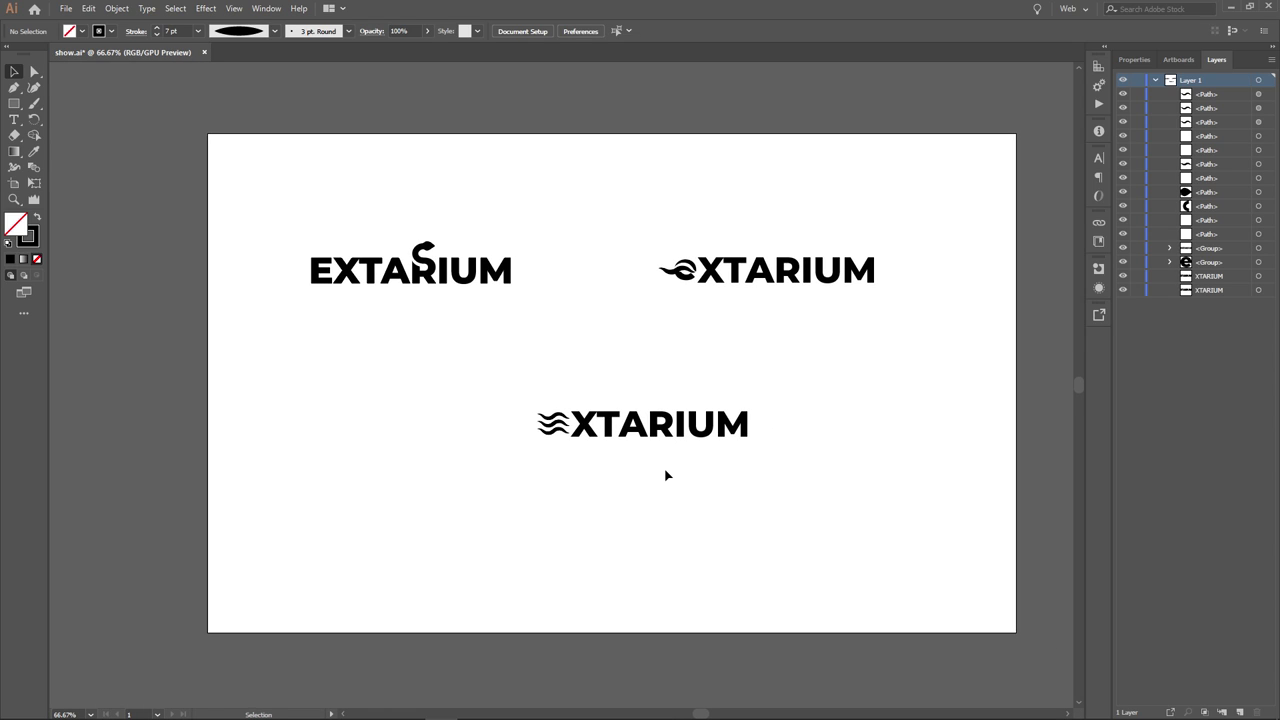
pyautogui.scroll(3, 490, 440)
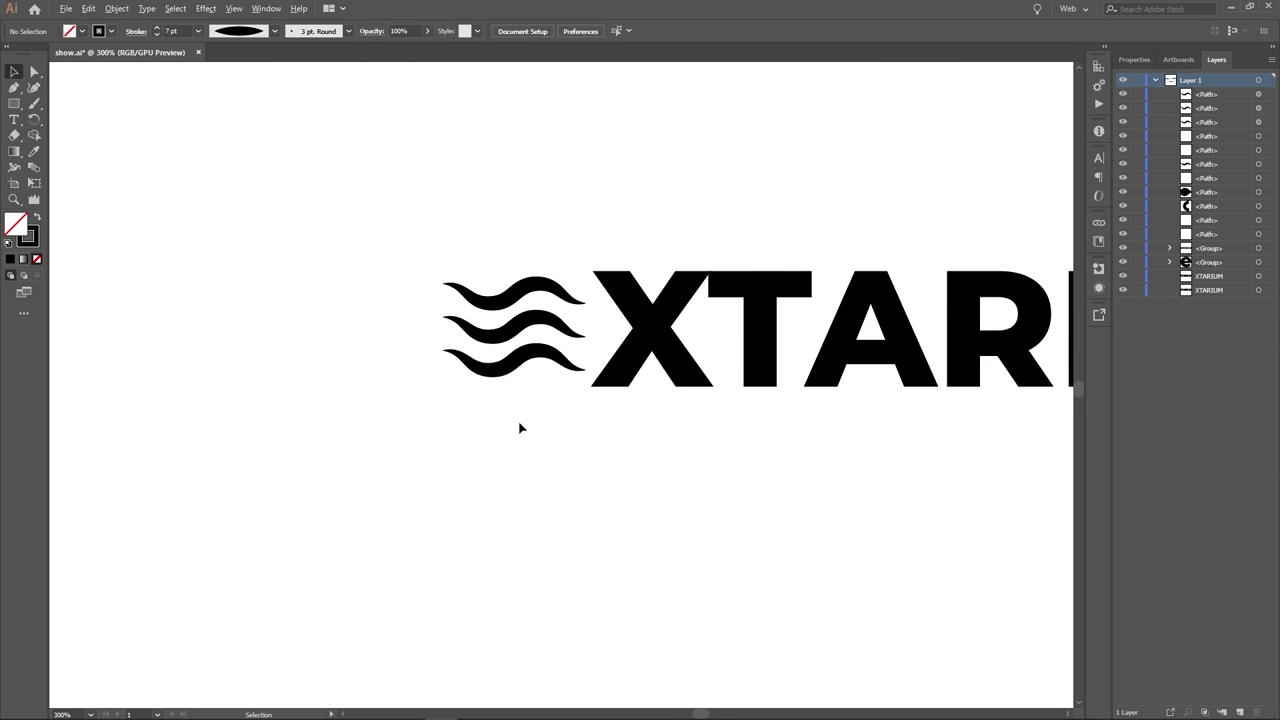
pyautogui.scroll(2, 519, 428)
pyautogui.scroll(-1, 589, 391)
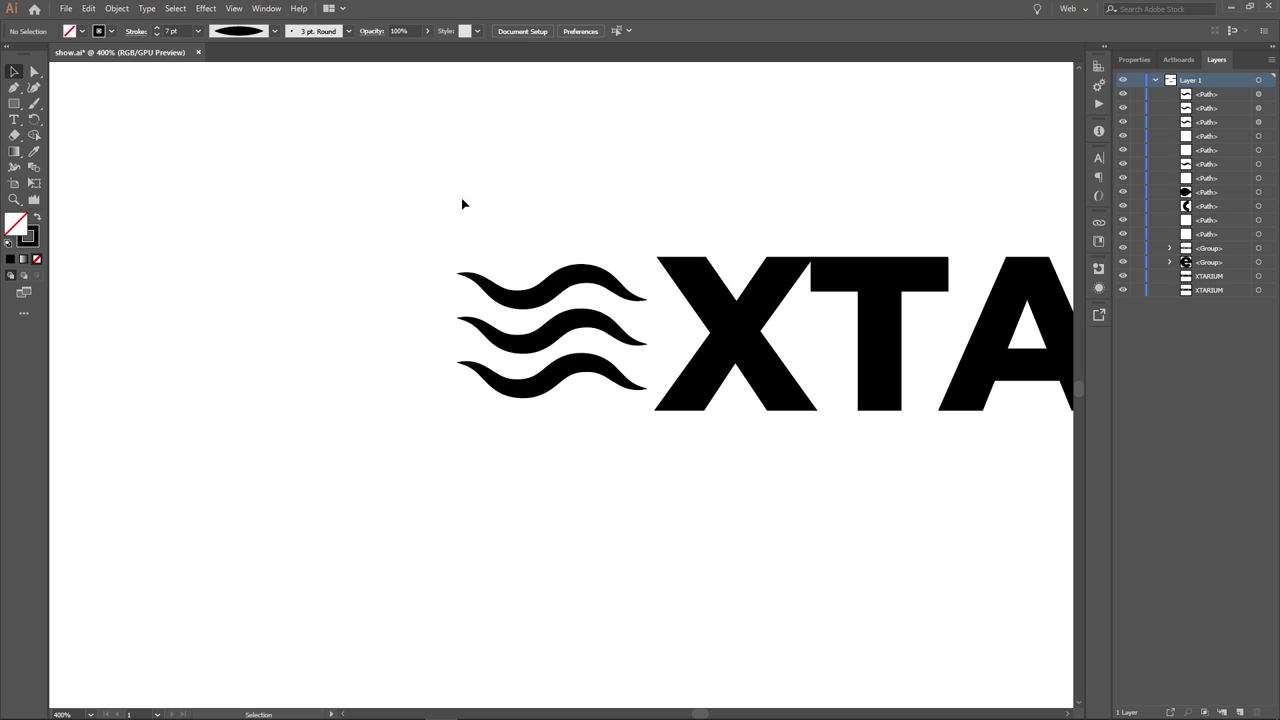
pyautogui.moveTo(432, 188); pyautogui.dragTo(652, 442)
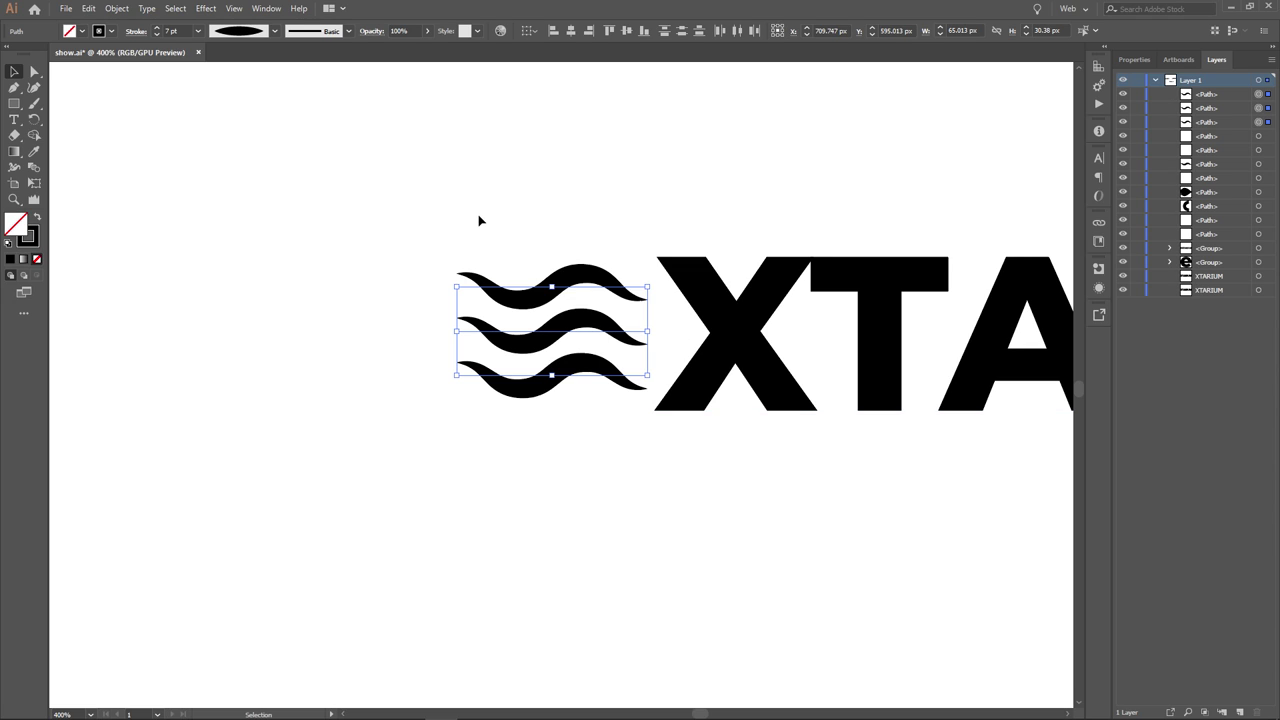
pyautogui.moveTo(404, 220); pyautogui.dragTo(577, 472)
pyautogui.click(577, 477)
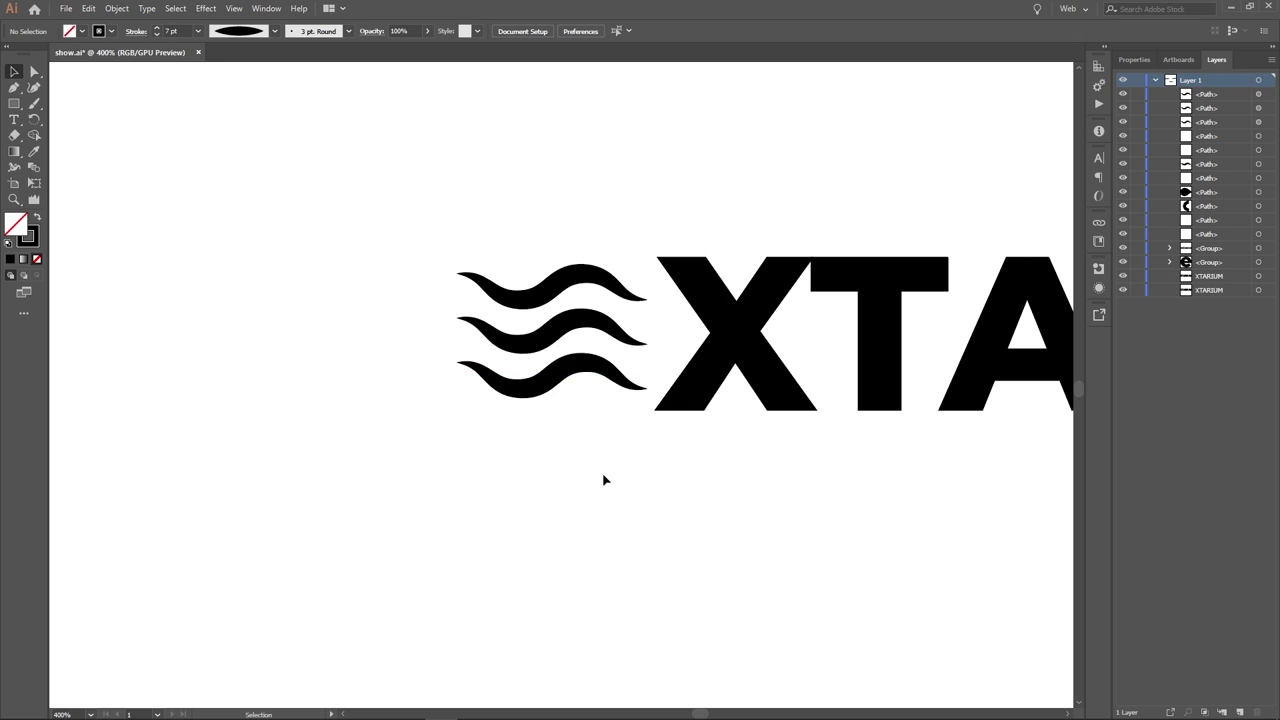
pyautogui.hotkey('ctrl', '-')
pyautogui.hotkey('ctrl', '-')
pyautogui.hotkey('ctrl', '-')
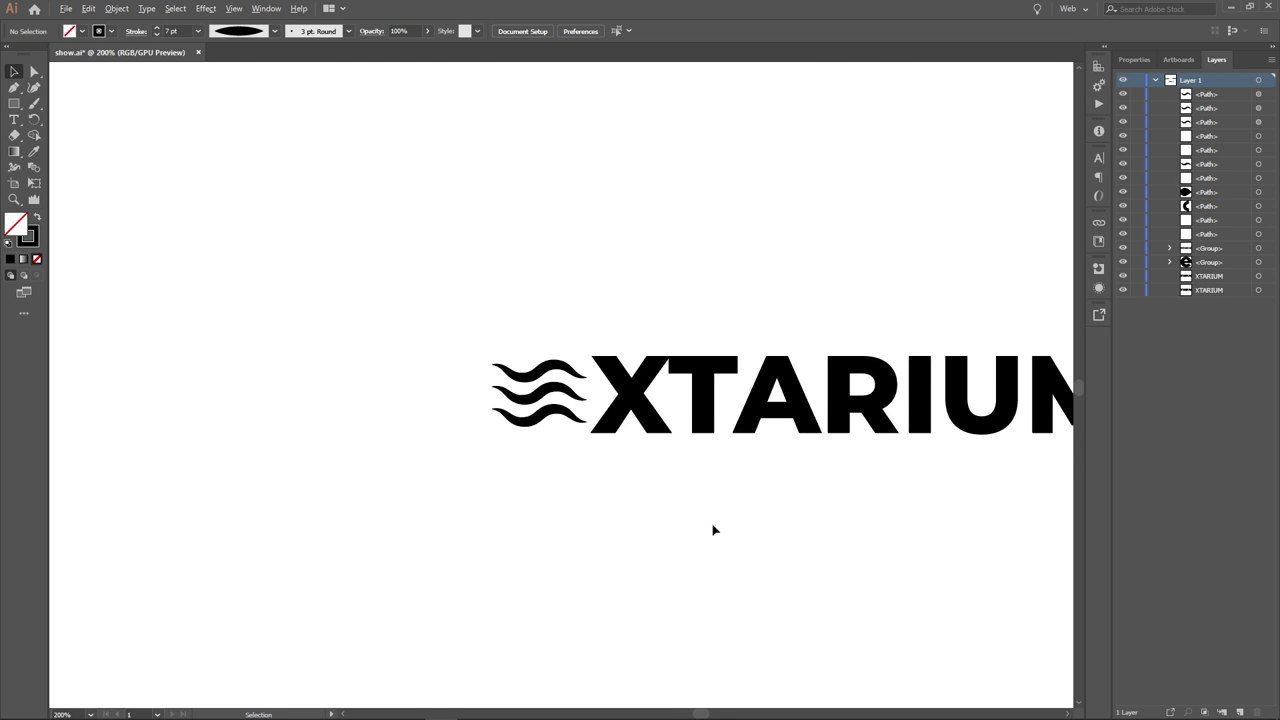
pyautogui.moveTo(691, 511); pyautogui.dragTo(661, 493)
pyautogui.hotkey('ctrl', '-')
pyautogui.hotkey('ctrl', '-')
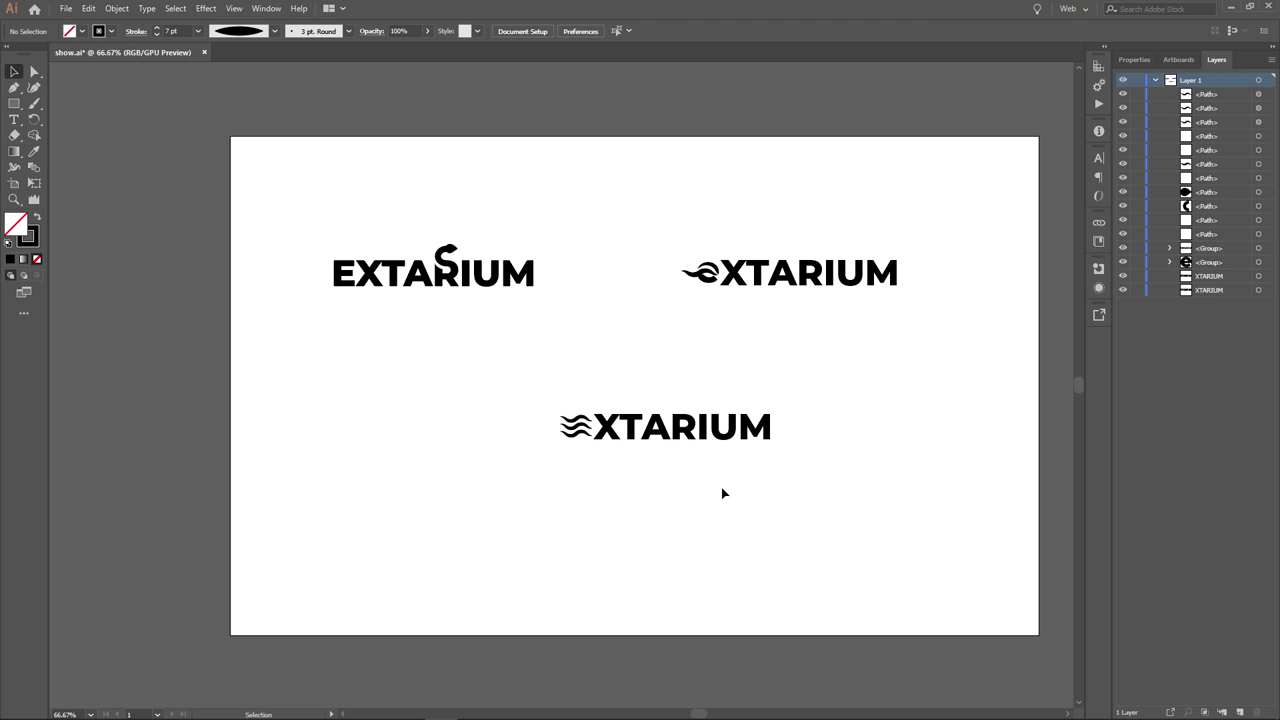
pyautogui.moveTo(801, 480); pyautogui.dragTo(526, 407)
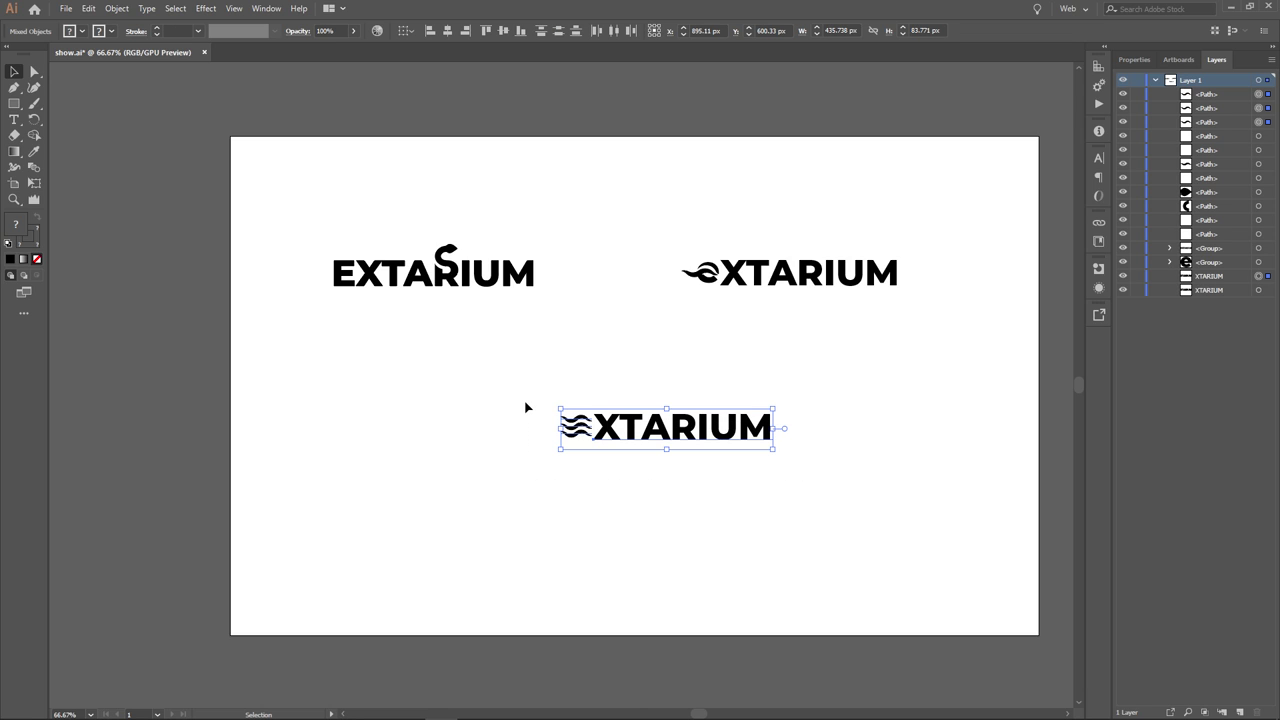
# - Zoom in on the bottom waves XTARIUM logo and select it
pyautogui.hotkey('ctrl', '+')
pyautogui.hotkey('ctrl', '+')
pyautogui.hotkey('ctrl', '+')
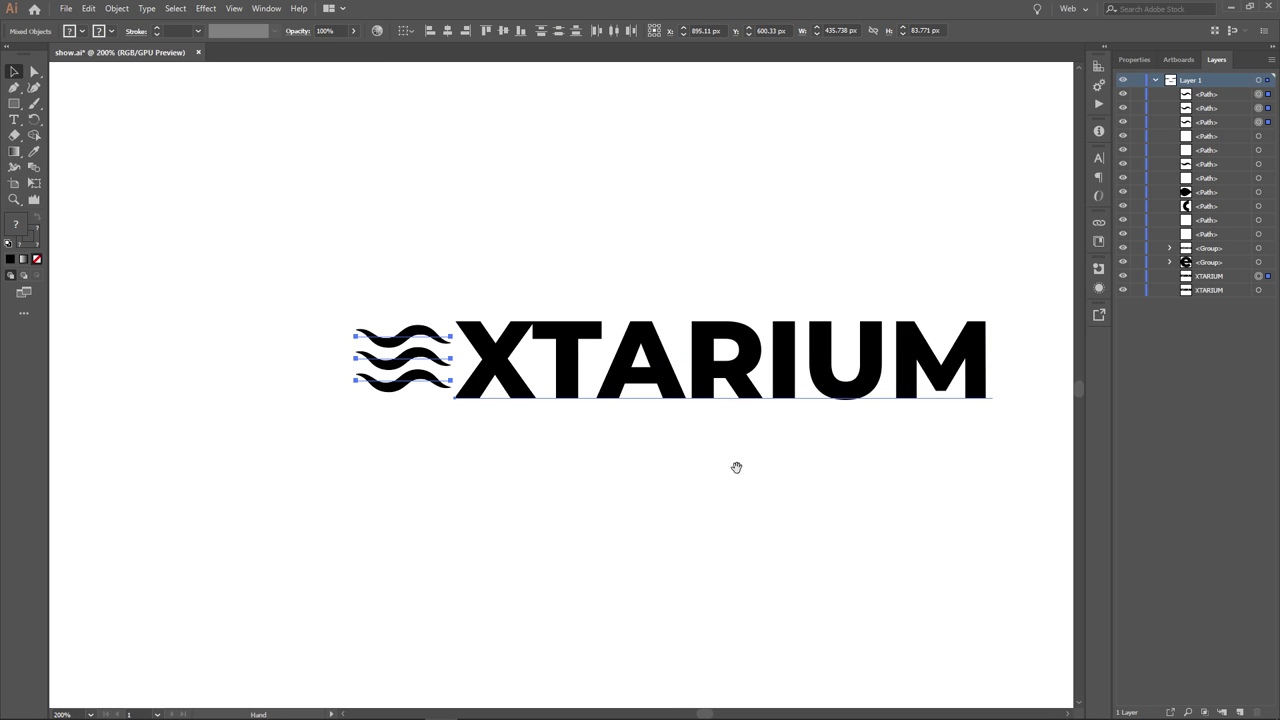
pyautogui.moveTo(737, 463); pyautogui.dragTo(673, 469)
pyautogui.scroll(-2, 674, 469)
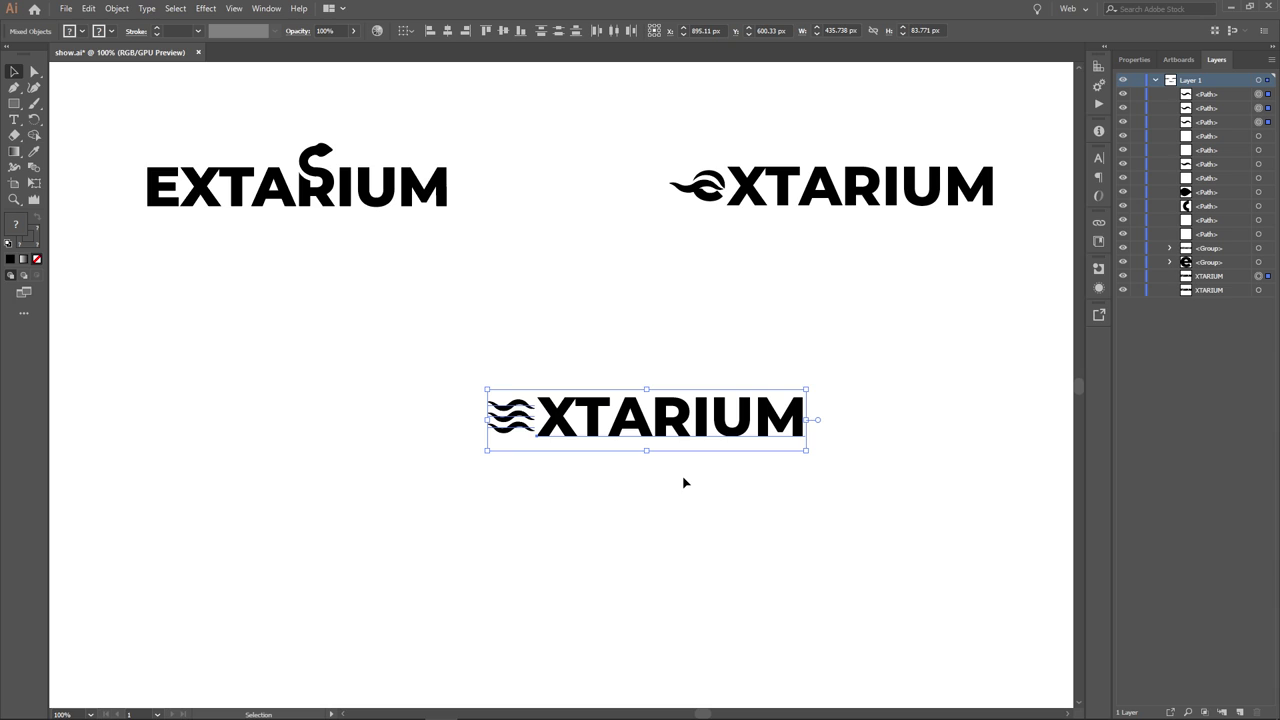
pyautogui.click(857, 500)
pyautogui.moveTo(870, 487); pyautogui.dragTo(531, 360)
pyautogui.click(453, 348)
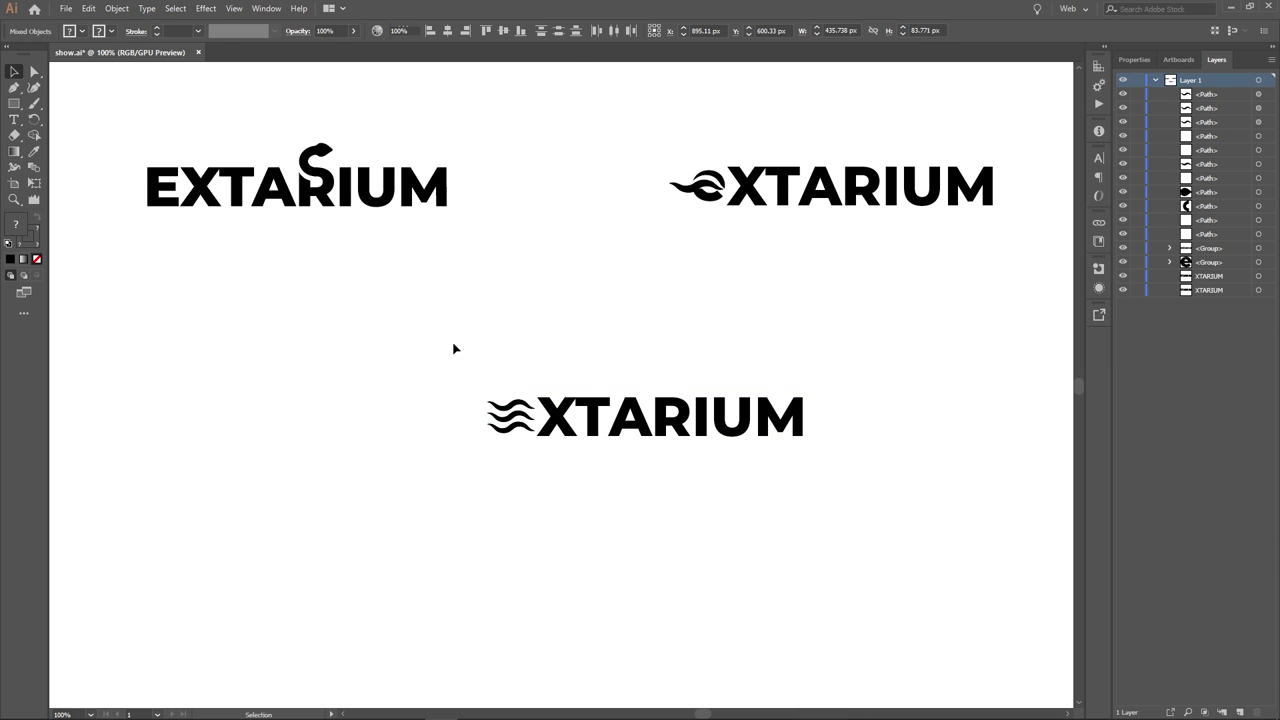
pyautogui.moveTo(422, 344); pyautogui.dragTo(824, 498)
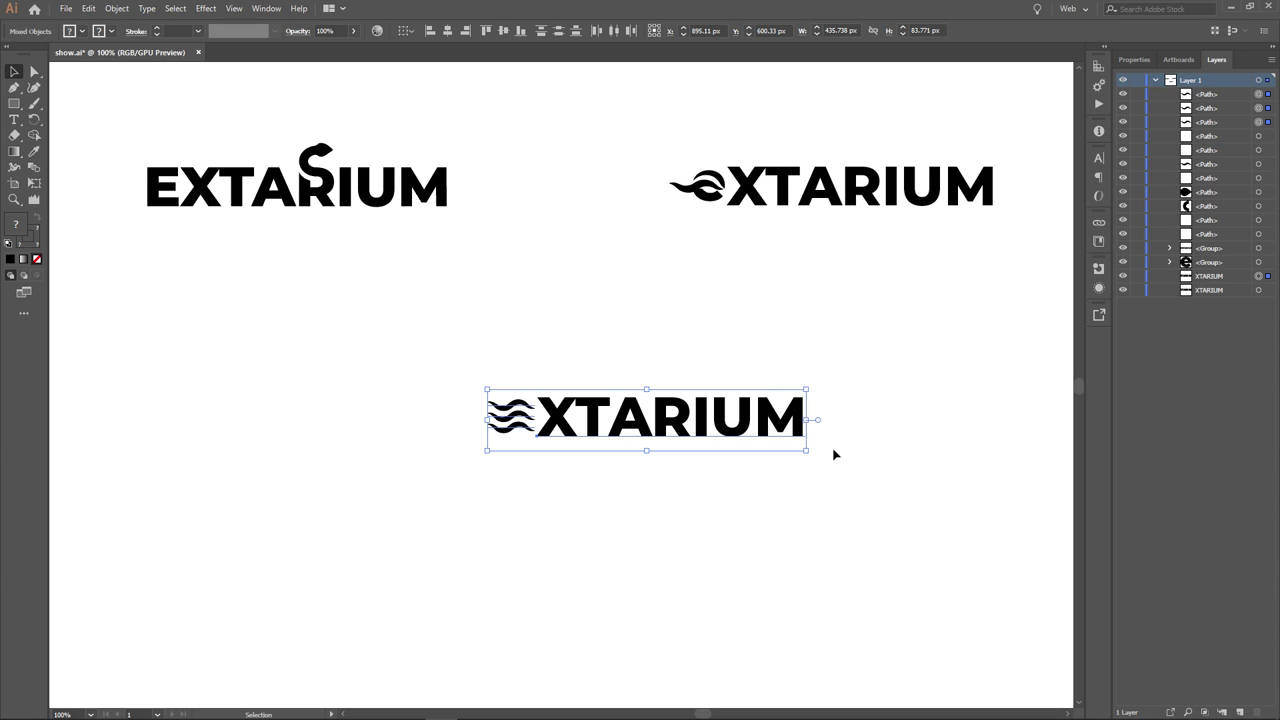
pyautogui.click(755, 440)
# - Edit the XTARIUM text, delete the stray typed letters, and exit editing
pyautogui.click(763, 425)
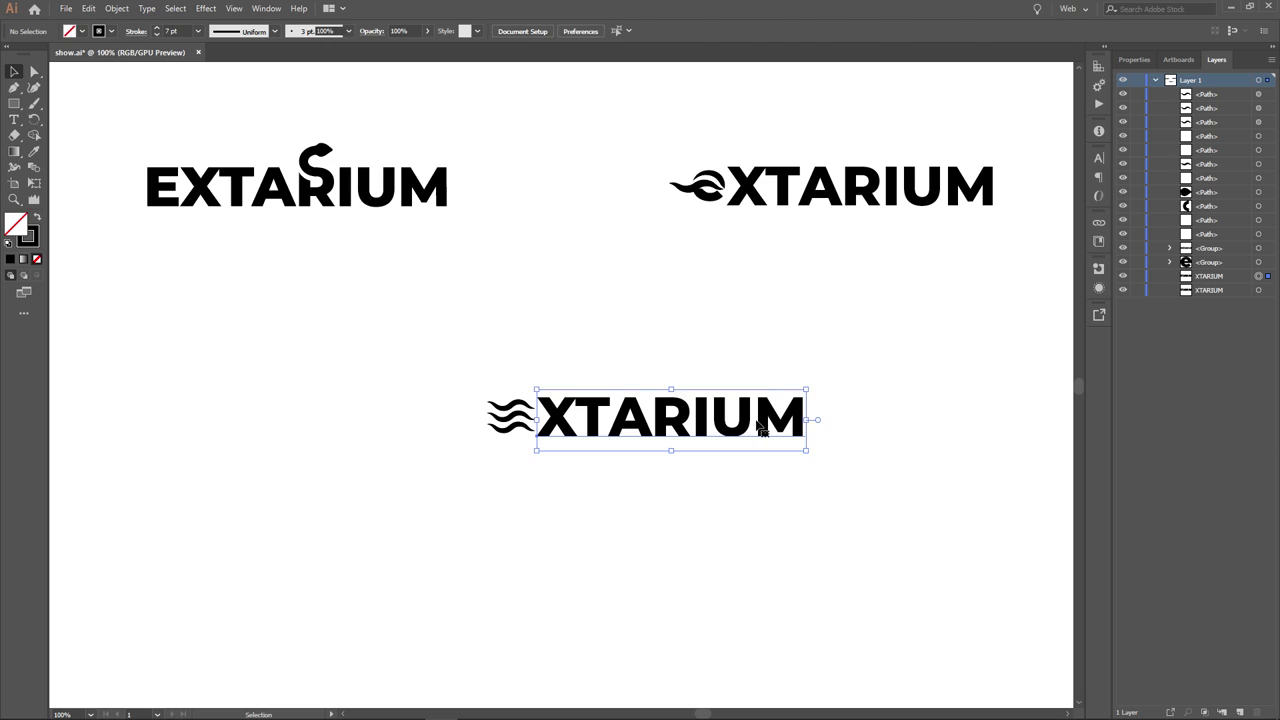
pyautogui.doubleClick(763, 425)
pyautogui.click(765, 422)
pyautogui.write('dsfsd')
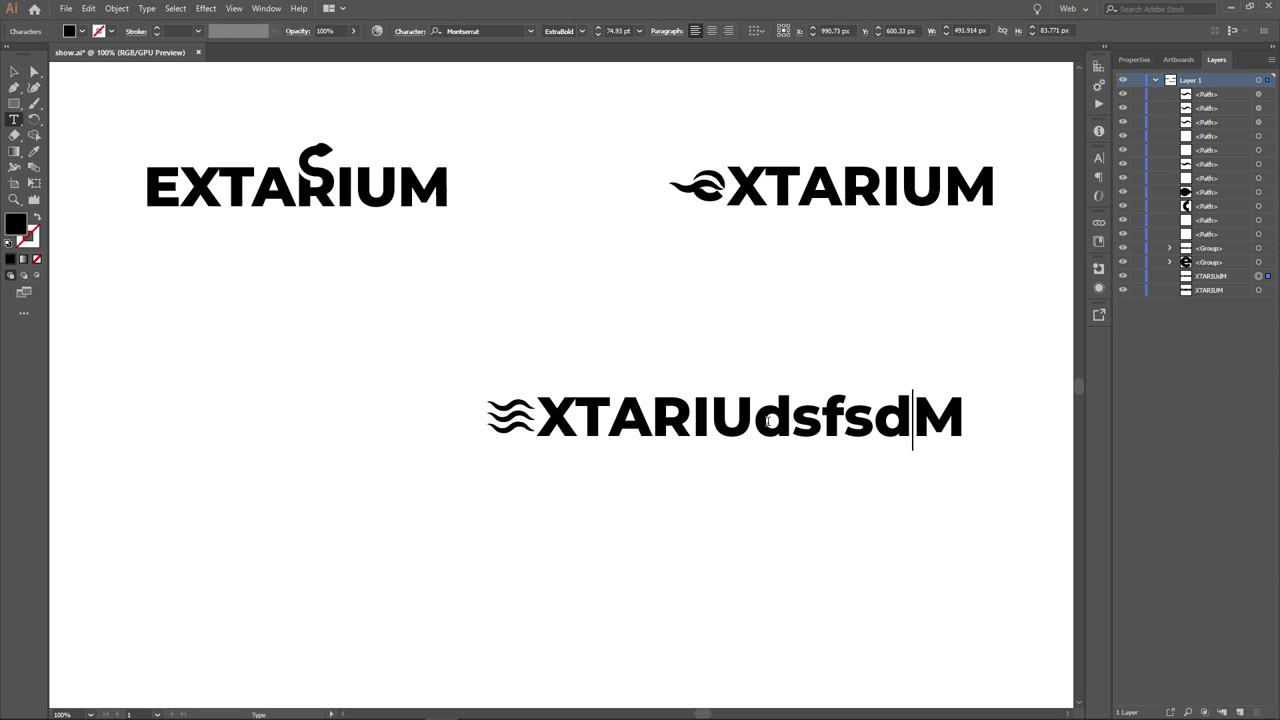
pyautogui.press('BackSpace')
pyautogui.press('BackSpace')
pyautogui.press('BackSpace')
pyautogui.press('BackSpace')
pyautogui.press('BackSpace')
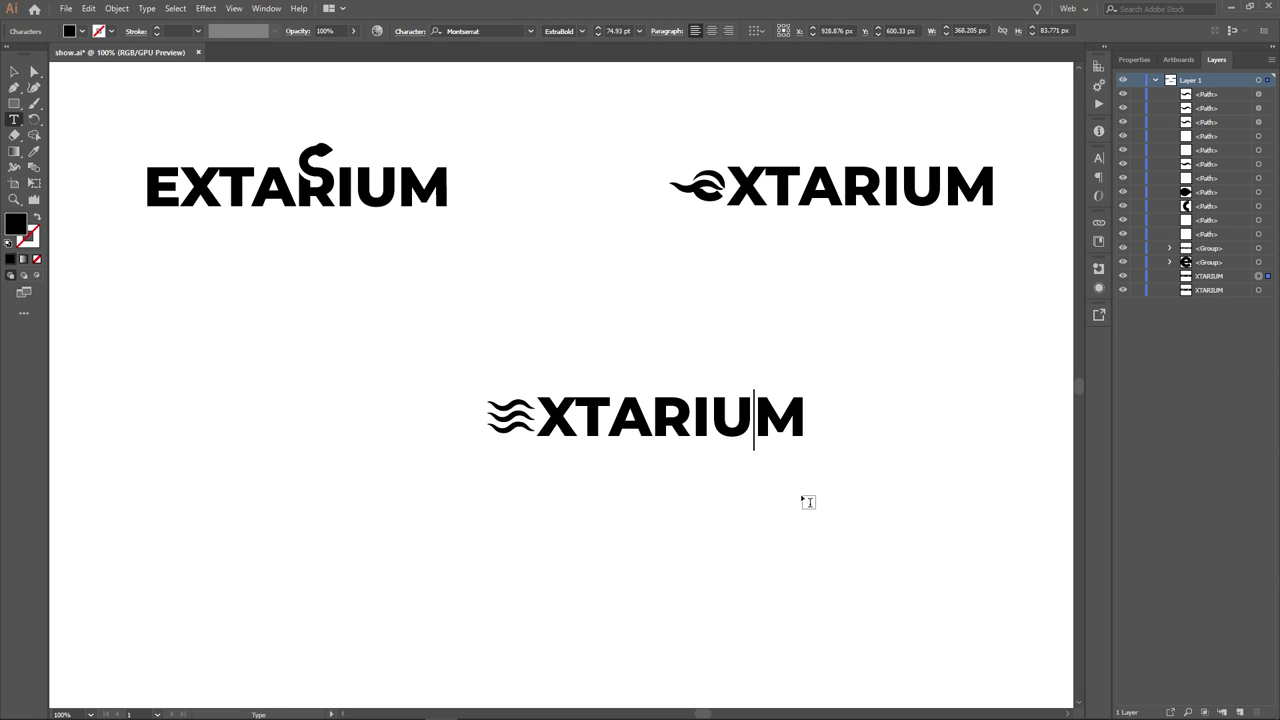
pyautogui.press('Escape')
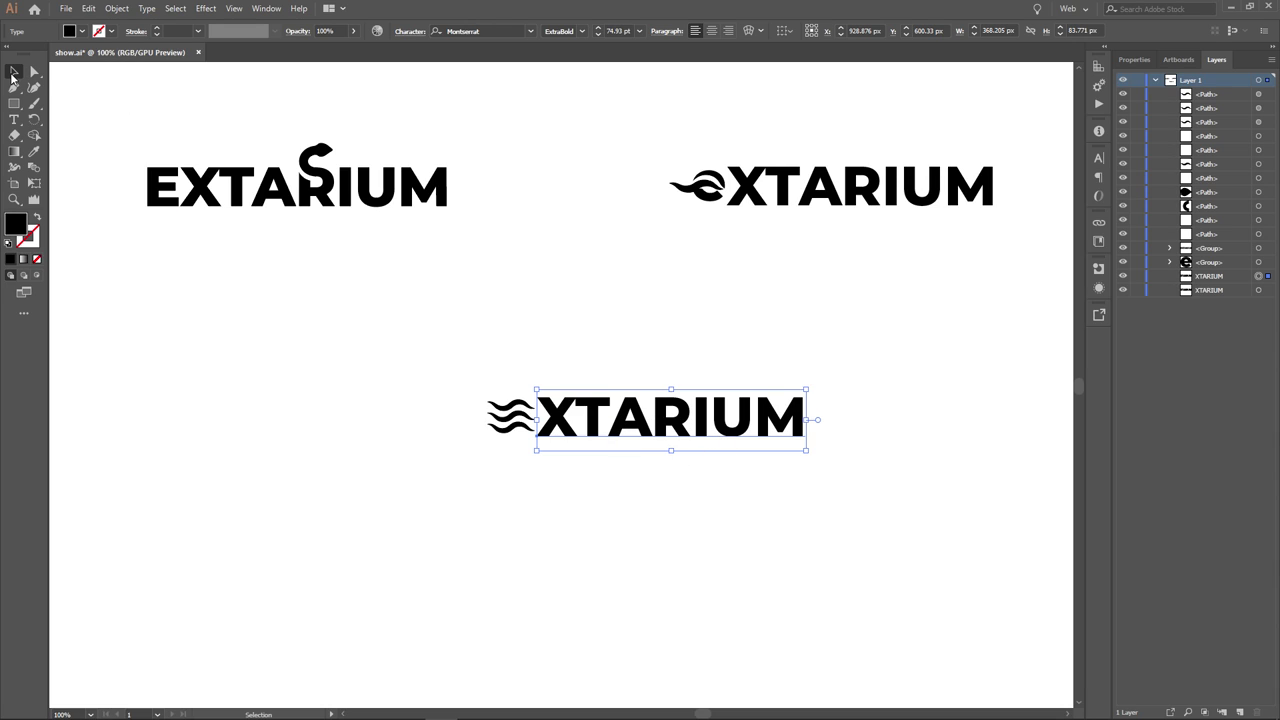
pyautogui.click(565, 497)
# - Check the top wave line's width profile, then pan out to show the whole artboard
pyautogui.moveTo(403, 337); pyautogui.dragTo(522, 450)
pyautogui.scroll(5, 522, 450)
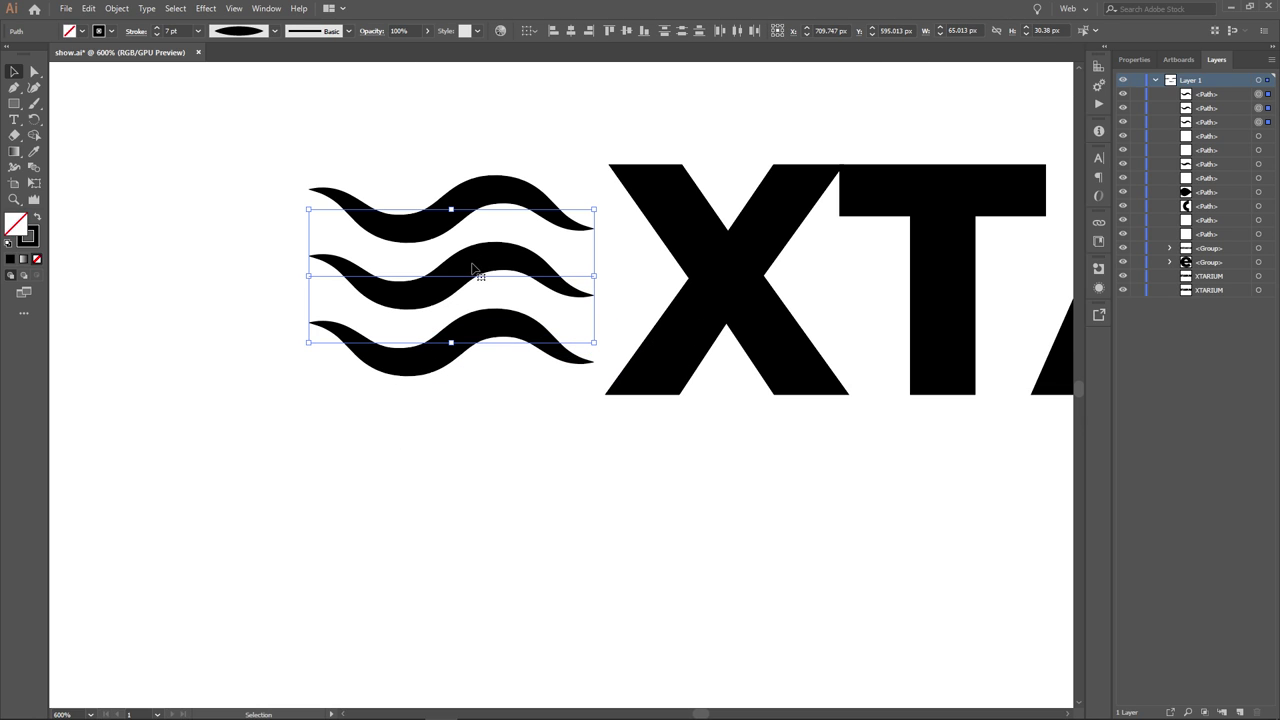
pyautogui.click(323, 214)
pyautogui.click(411, 224)
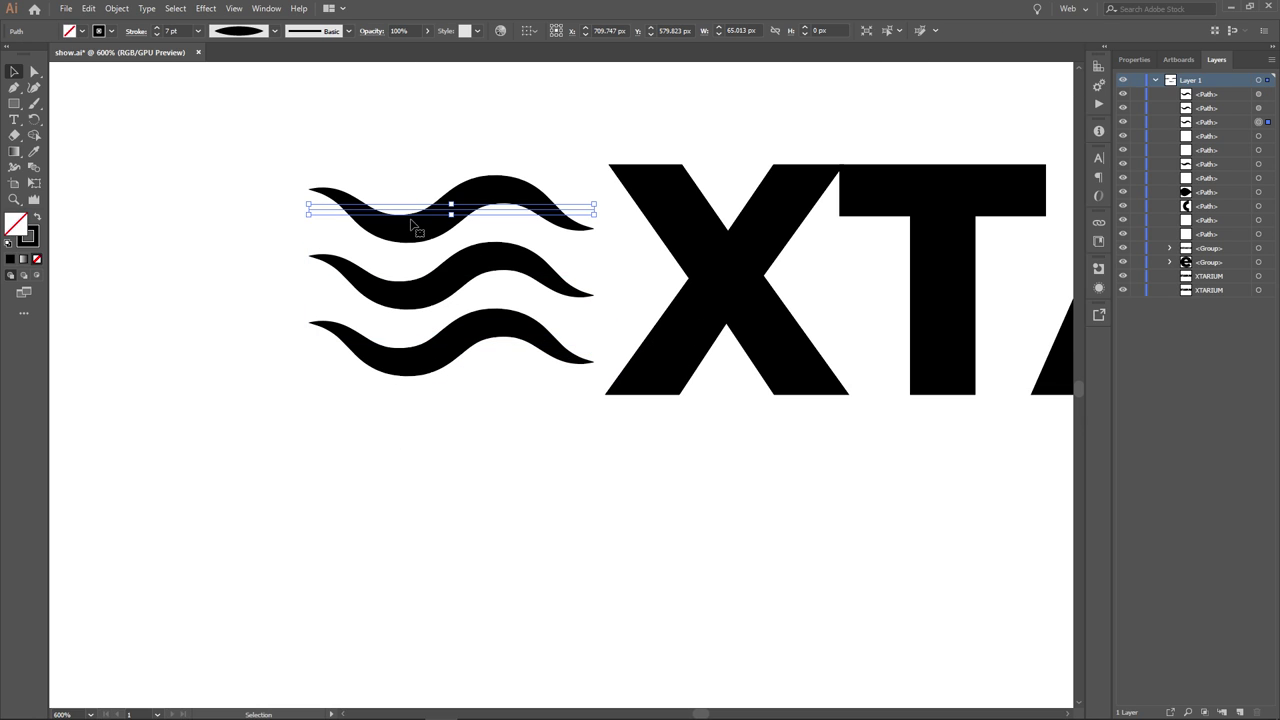
pyautogui.click(275, 31)
pyautogui.click(275, 31)
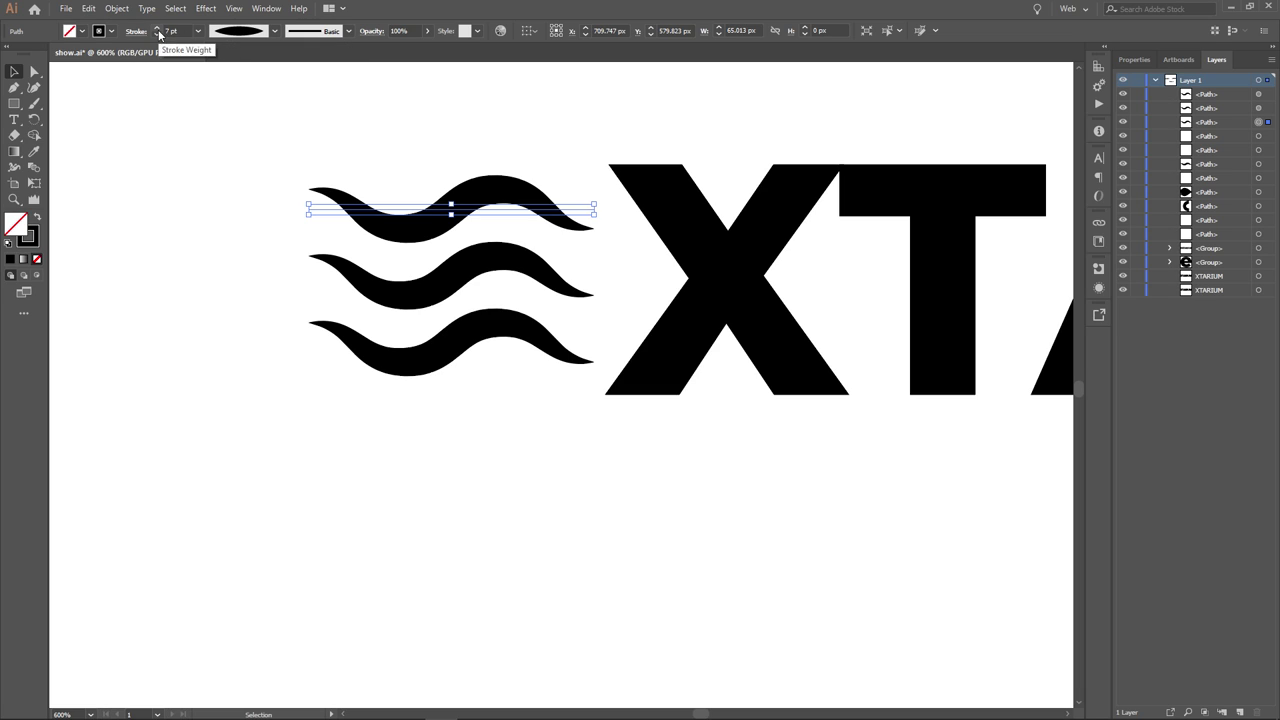
pyautogui.click(140, 202)
pyautogui.scroll(-4, 228, 279)
pyautogui.press('space')
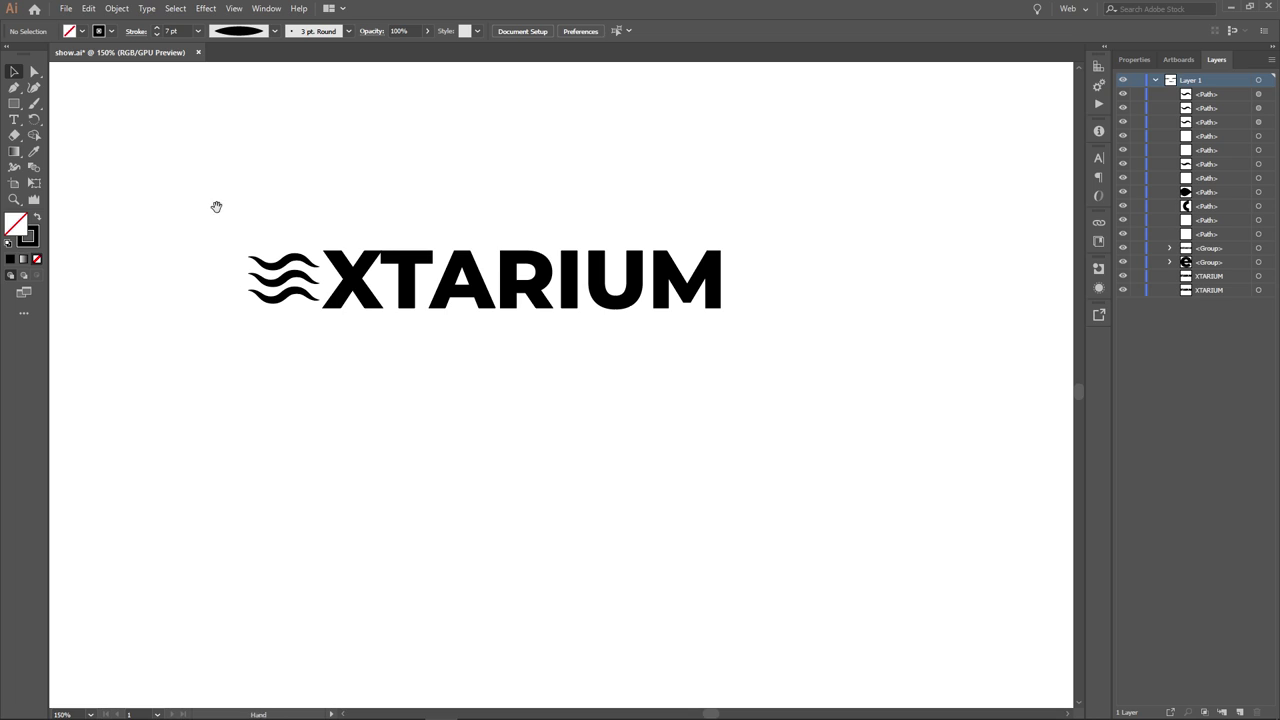
pyautogui.moveTo(214, 206); pyautogui.dragTo(416, 385)
pyautogui.scroll(-2, 230, 212)
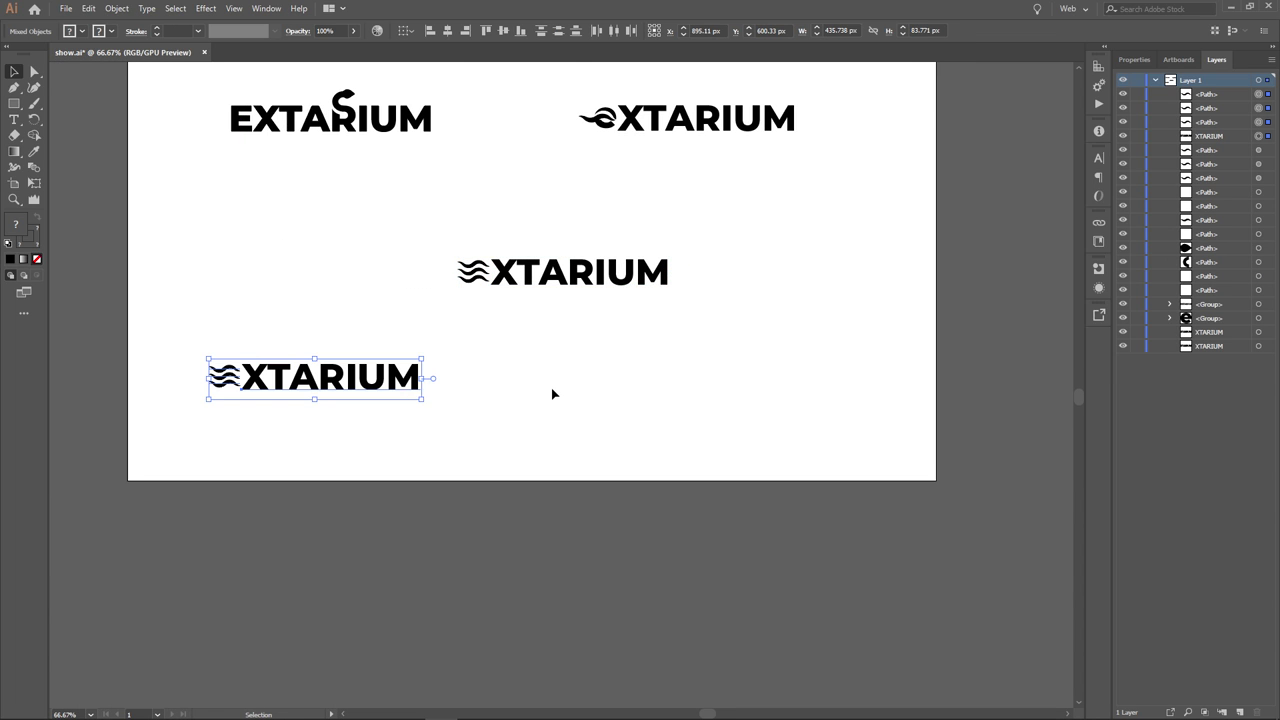
# - Save the logos file as all_logos.ai with the default Illustrator options
pyautogui.click(552, 394)
pyautogui.hotkey('ctrl', 'shift', 's')
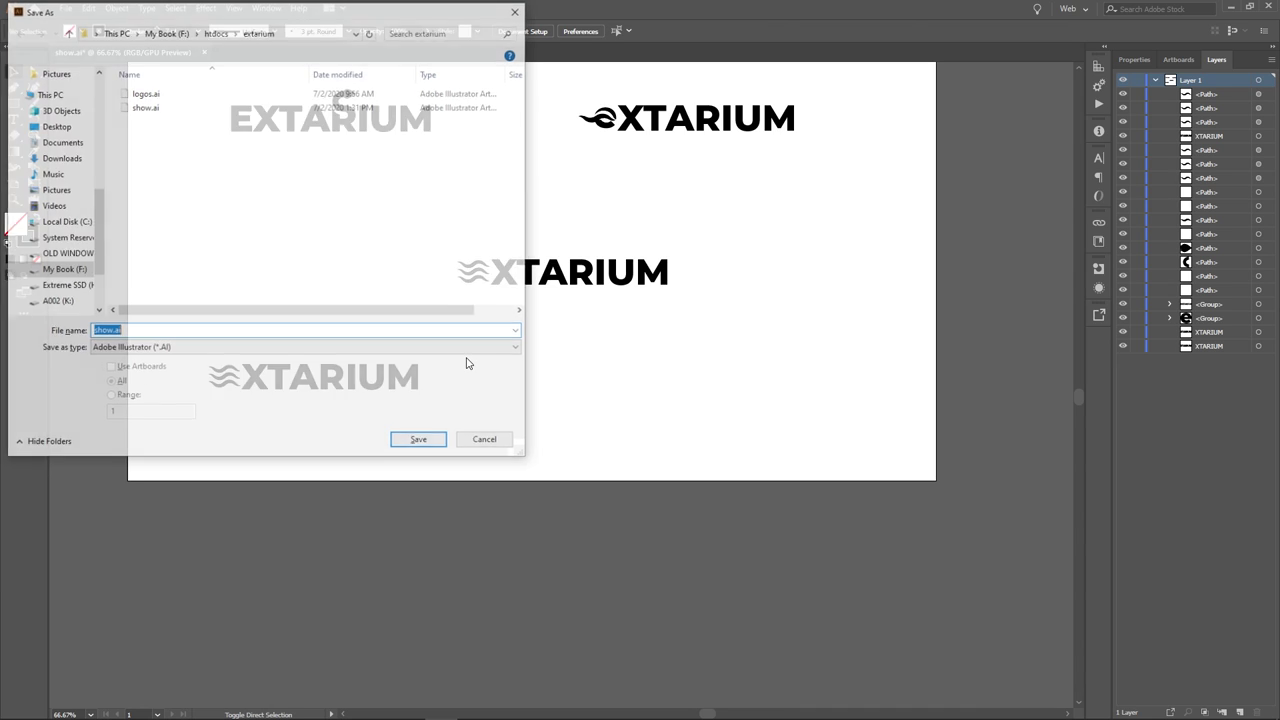
pyautogui.write('all_logos')
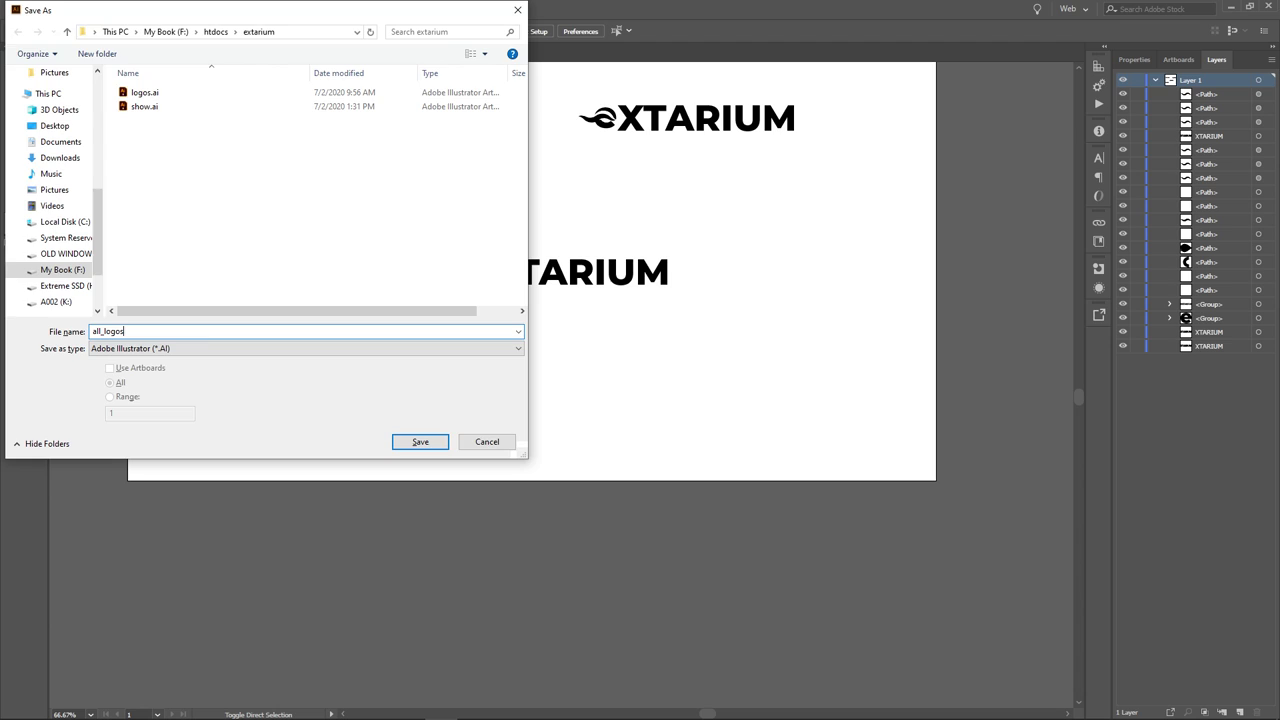
pyautogui.press('Return')
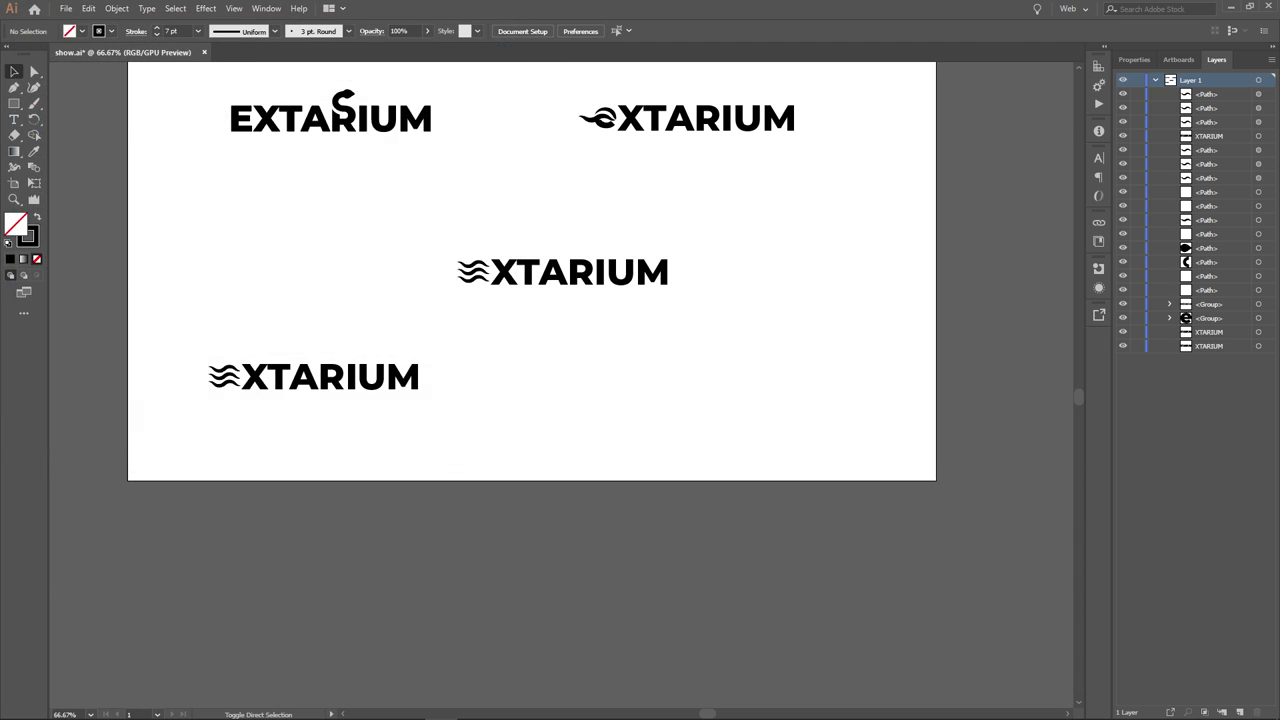
pyautogui.press('Return')
# - Paste the middle waves XTARIUM logo into a new 1024 px document
pyautogui.moveTo(386, 219); pyautogui.dragTo(697, 322)
pyautogui.click(65, 8)
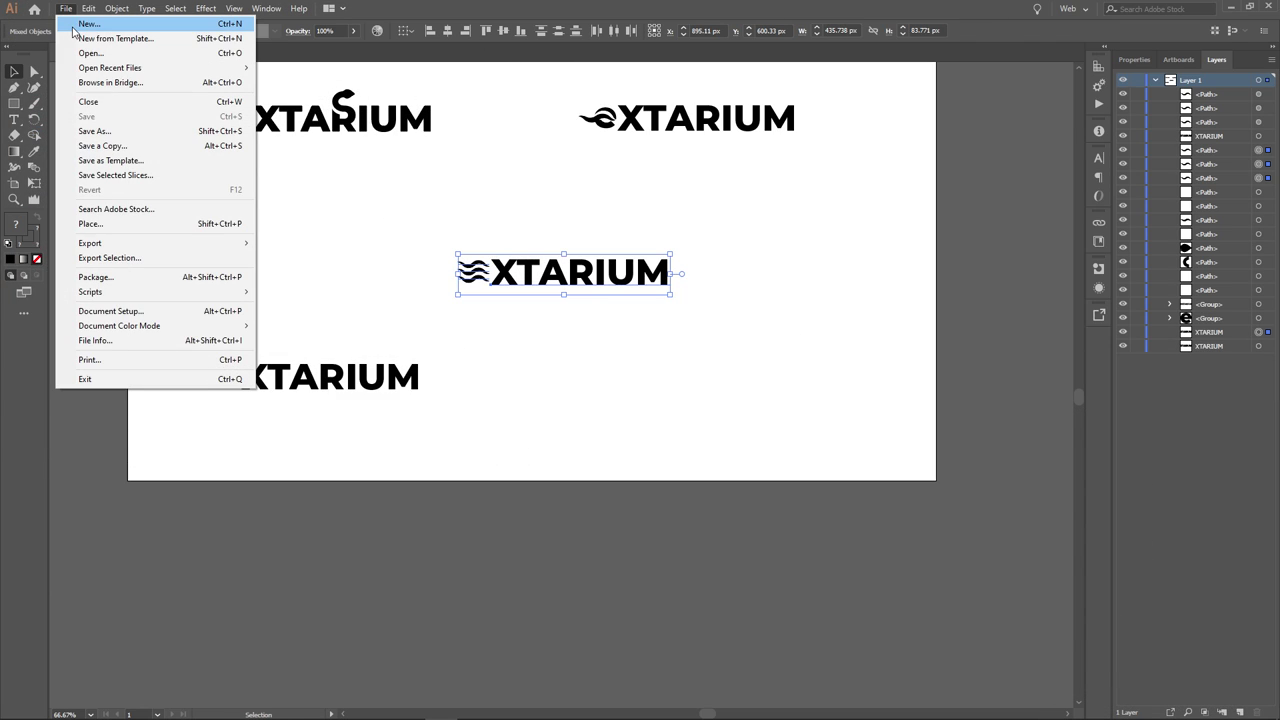
pyautogui.click(70, 21)
pyautogui.click(906, 559)
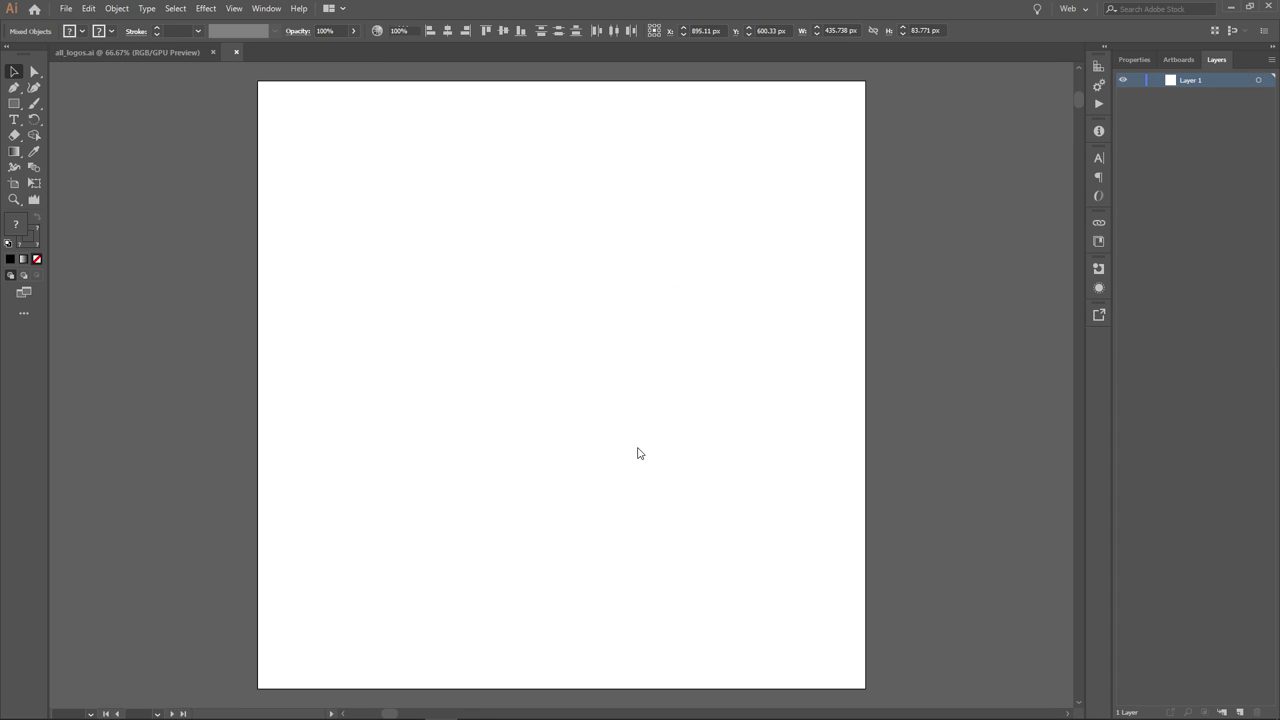
pyautogui.hotkey('ctrl', 'v')
pyautogui.moveTo(563, 389); pyautogui.dragTo(559, 388)
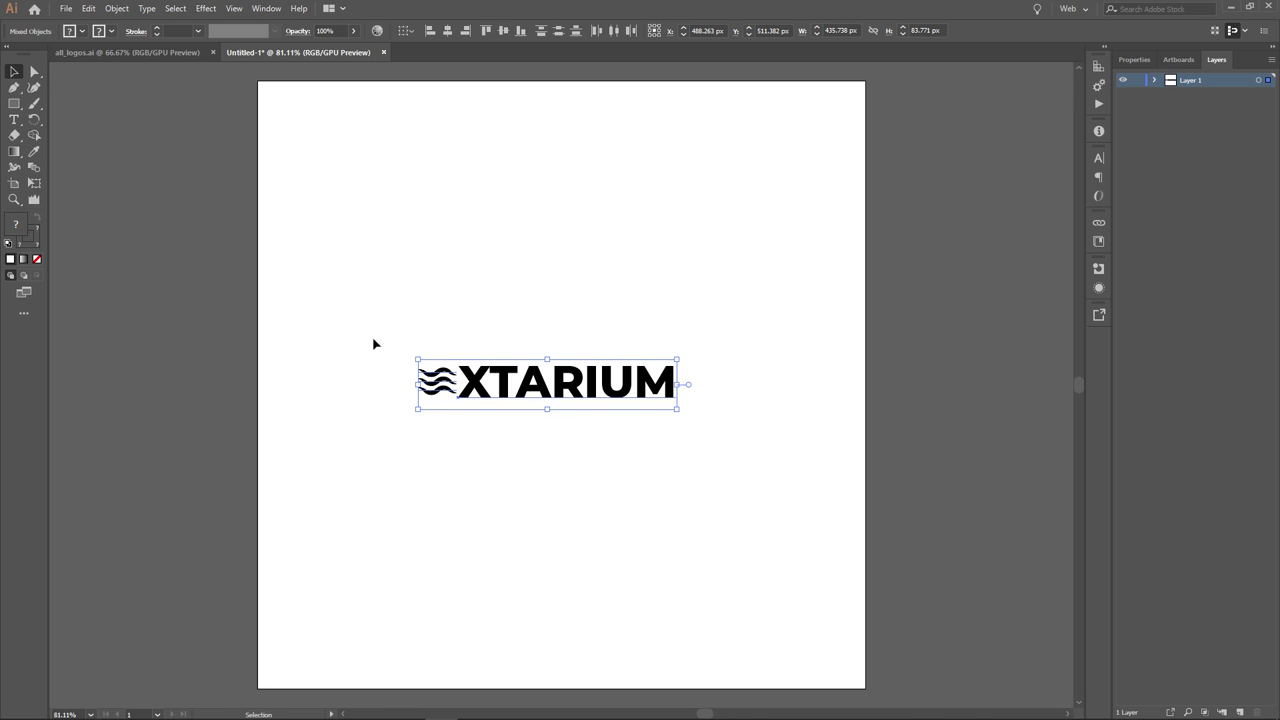
# - Pull the artboard's top and right edges in around the logo and nudge the logo inside
pyautogui.click(14, 184)
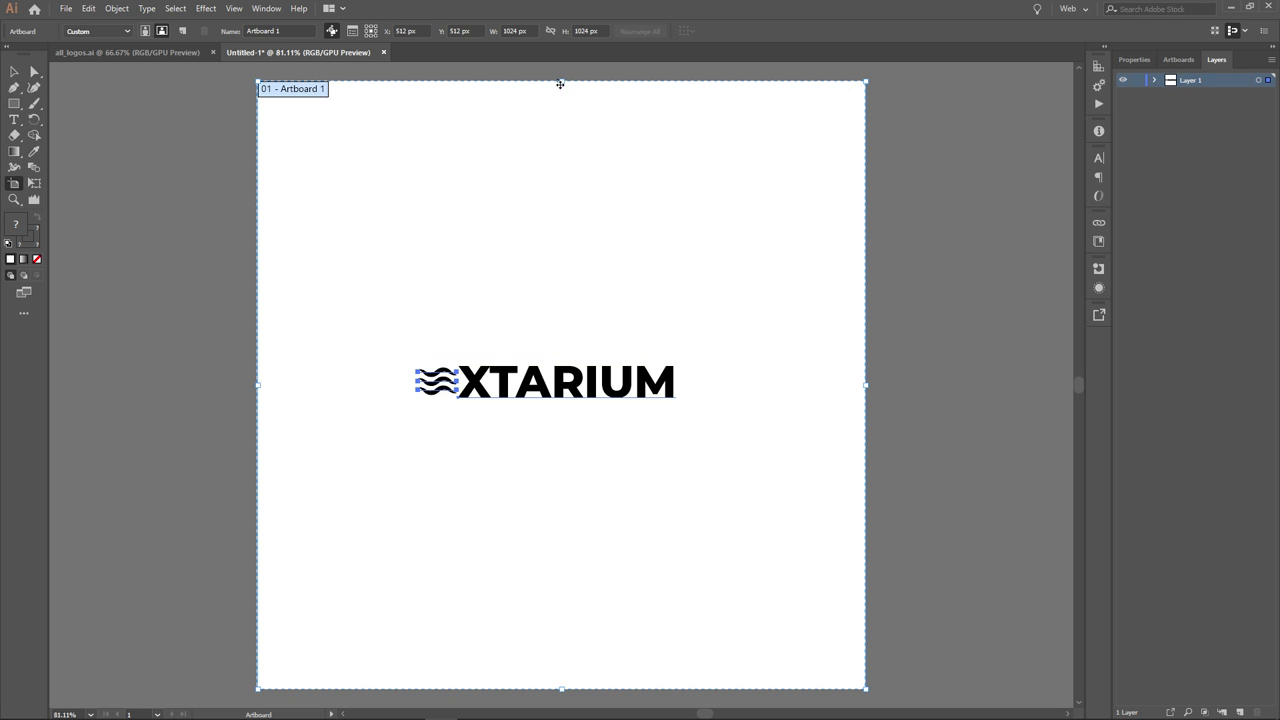
pyautogui.moveTo(560, 84); pyautogui.dragTo(576, 364)
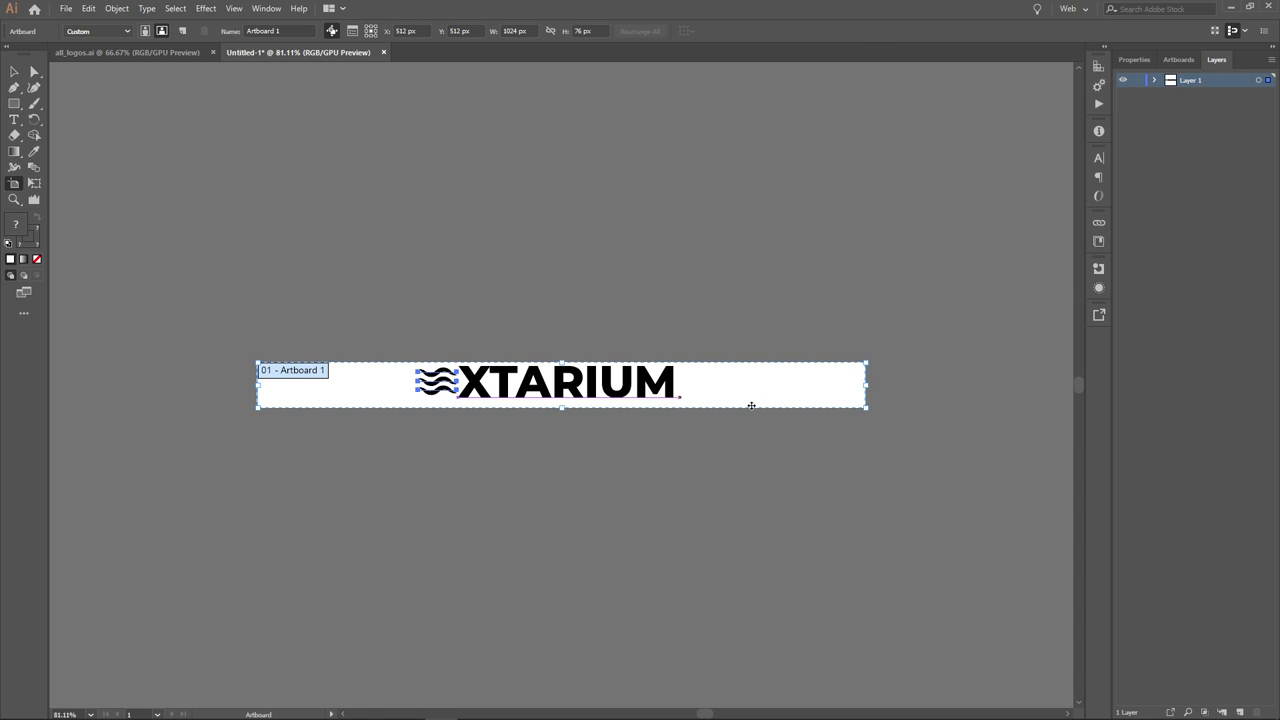
pyautogui.moveTo(866, 384); pyautogui.dragTo(677, 377)
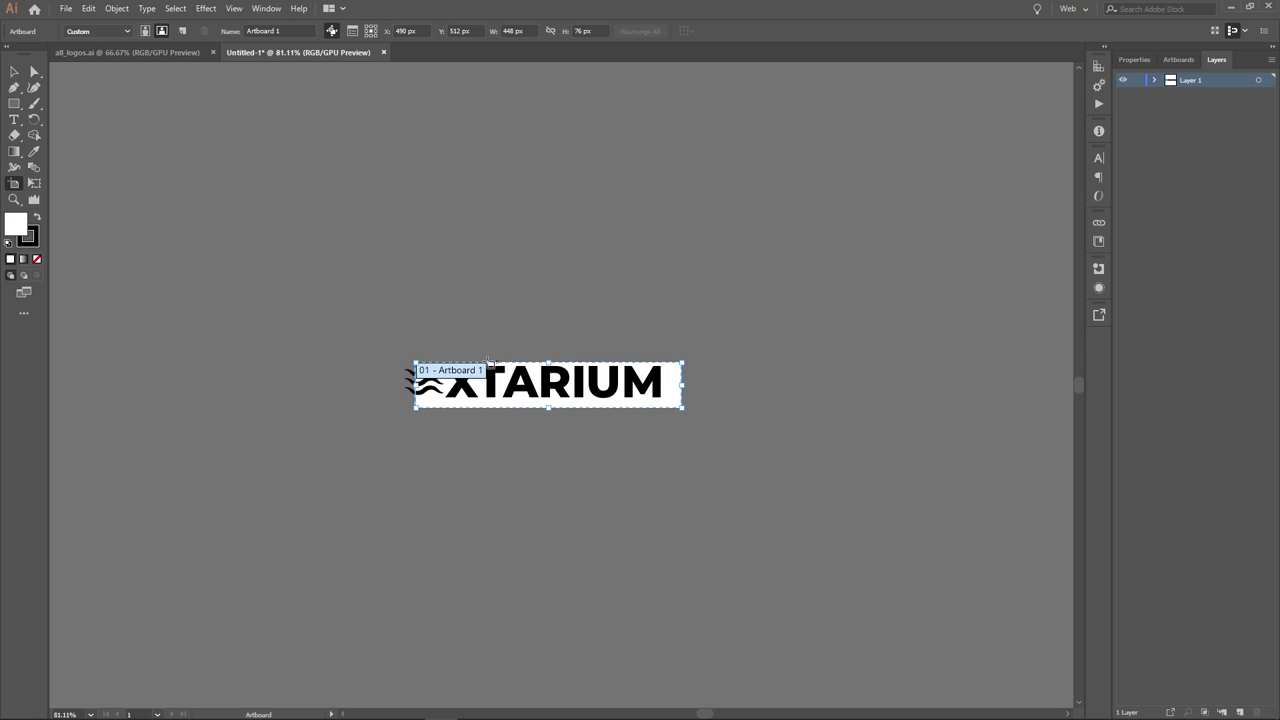
pyautogui.click(14, 71)
pyautogui.moveTo(384, 332); pyautogui.dragTo(705, 461)
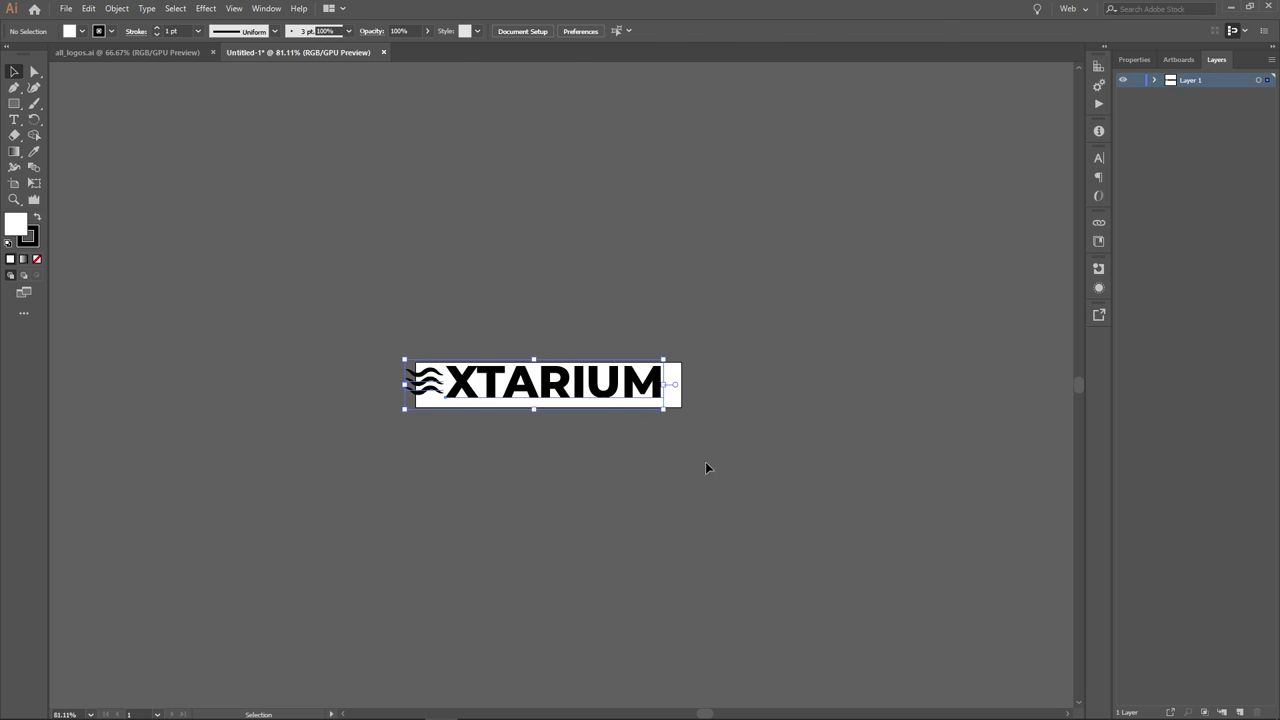
pyautogui.press('Right')
pyautogui.press('Right')
pyautogui.press('Right')
pyautogui.press('Right')
pyautogui.press('Right')
pyautogui.press('Right')
pyautogui.press('Right')
pyautogui.press('Right')
pyautogui.press('Right')
pyautogui.press('Right')
pyautogui.press('Right')
pyautogui.press('Right')
pyautogui.press('Right')
pyautogui.press('Right')
pyautogui.press('Right')
pyautogui.press('Right')
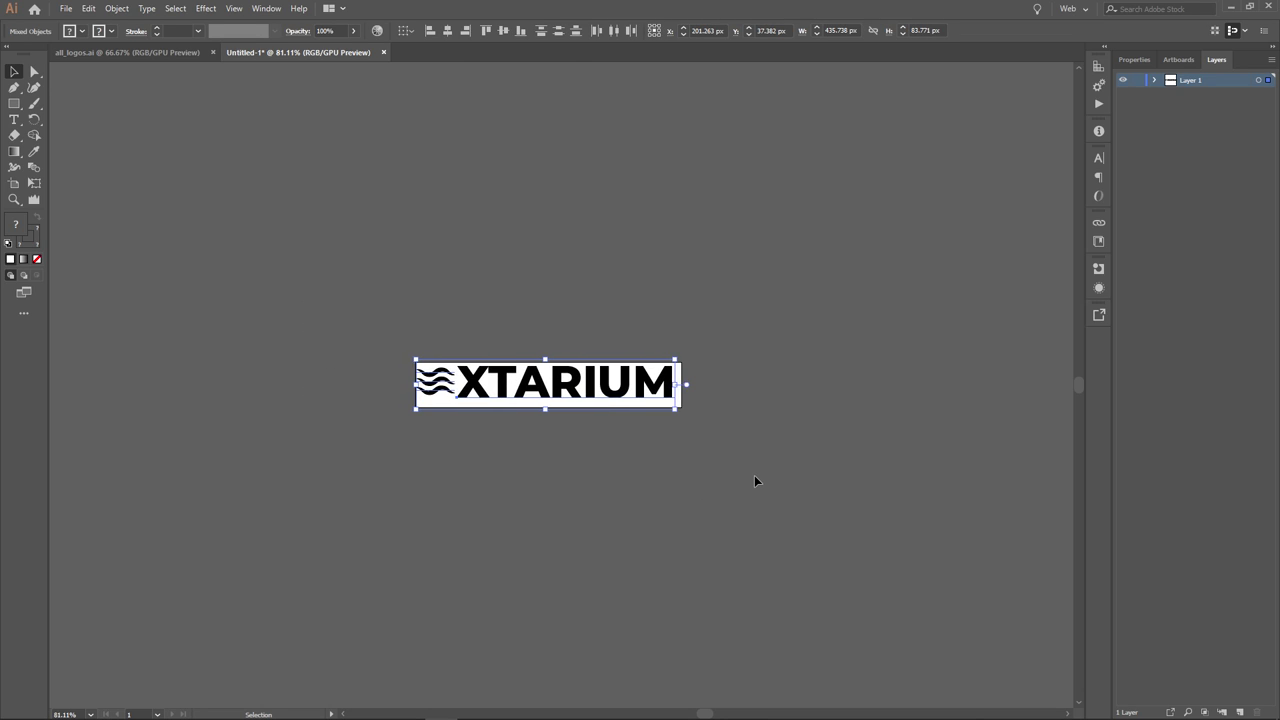
pyautogui.press('Right')
pyautogui.press('Right')
pyautogui.press('Right')
pyautogui.press('Right')
pyautogui.press('Right')
pyautogui.press('Right')
pyautogui.press('Right')
pyautogui.press('Right')
pyautogui.press('Right')
pyautogui.press('Right')
pyautogui.press('Right')
pyautogui.press('Right')
pyautogui.press('Right')
pyautogui.press('Right')
pyautogui.press('Right')
pyautogui.press('Right')
pyautogui.press('Right')
pyautogui.press('Right')
pyautogui.press('Right')
pyautogui.press('Right')
pyautogui.press('Down')
pyautogui.press('Down')
pyautogui.press('Down')
pyautogui.press('Down')
pyautogui.press('Down')
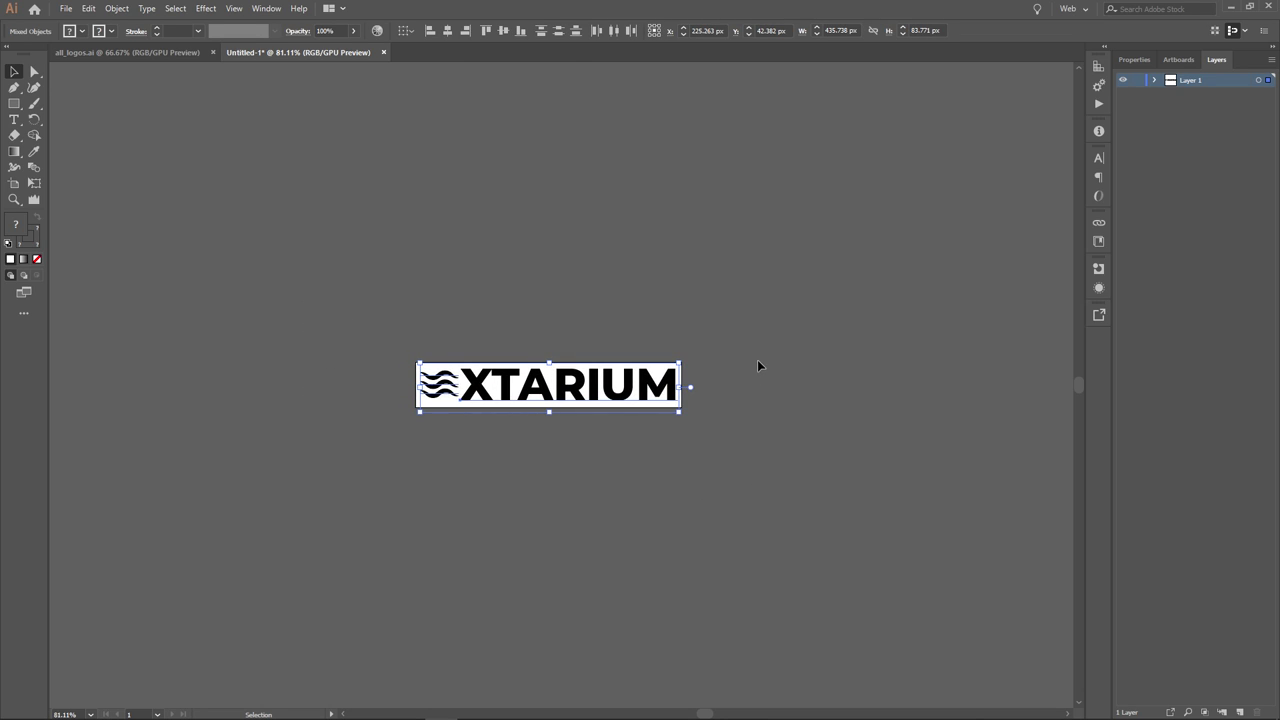
# - Convert the XTARIUM text to outlines, test moving a T anchor, then undo it
pyautogui.hotkey('ctrl', 'shift', 'o')
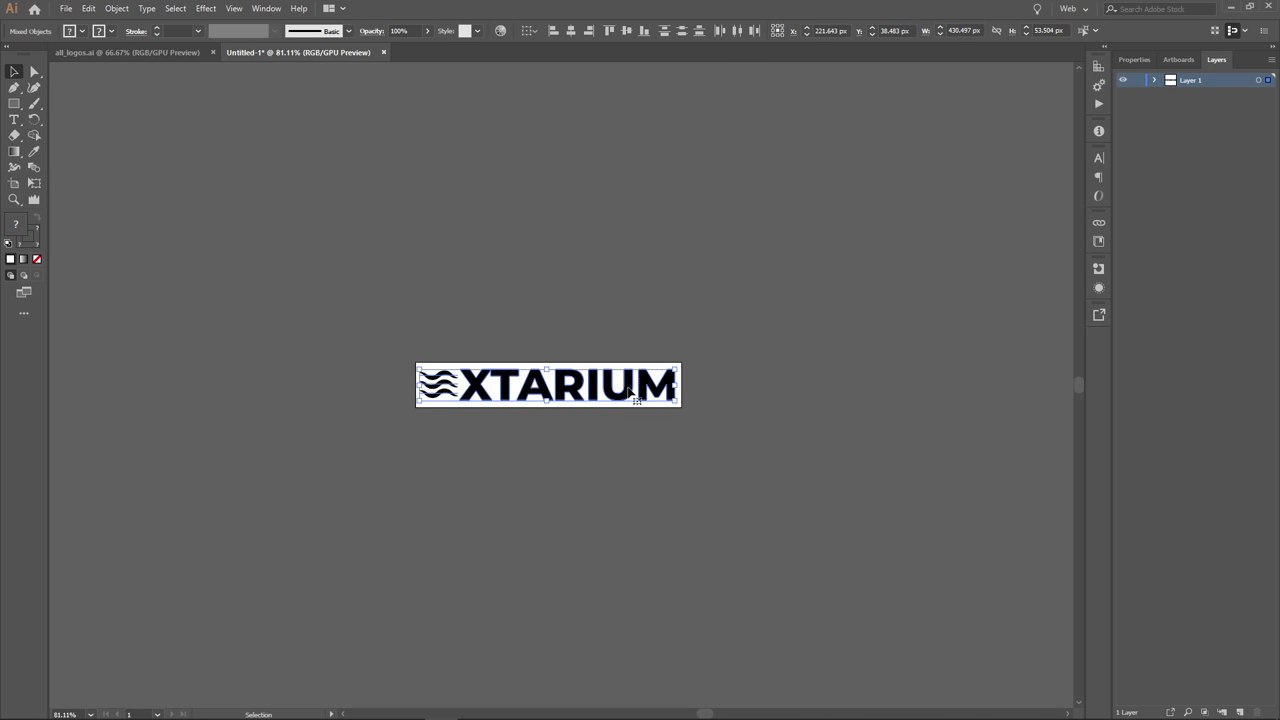
pyautogui.scroll(6, 517, 400)
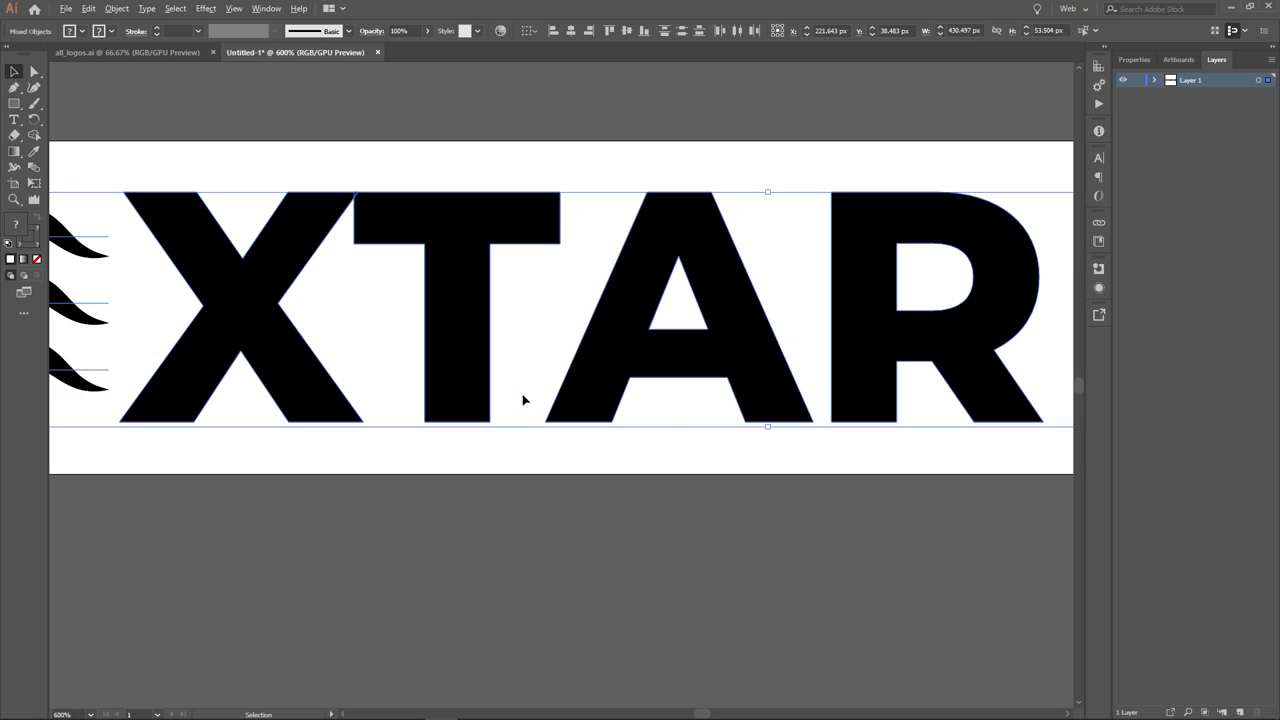
pyautogui.click(34, 72)
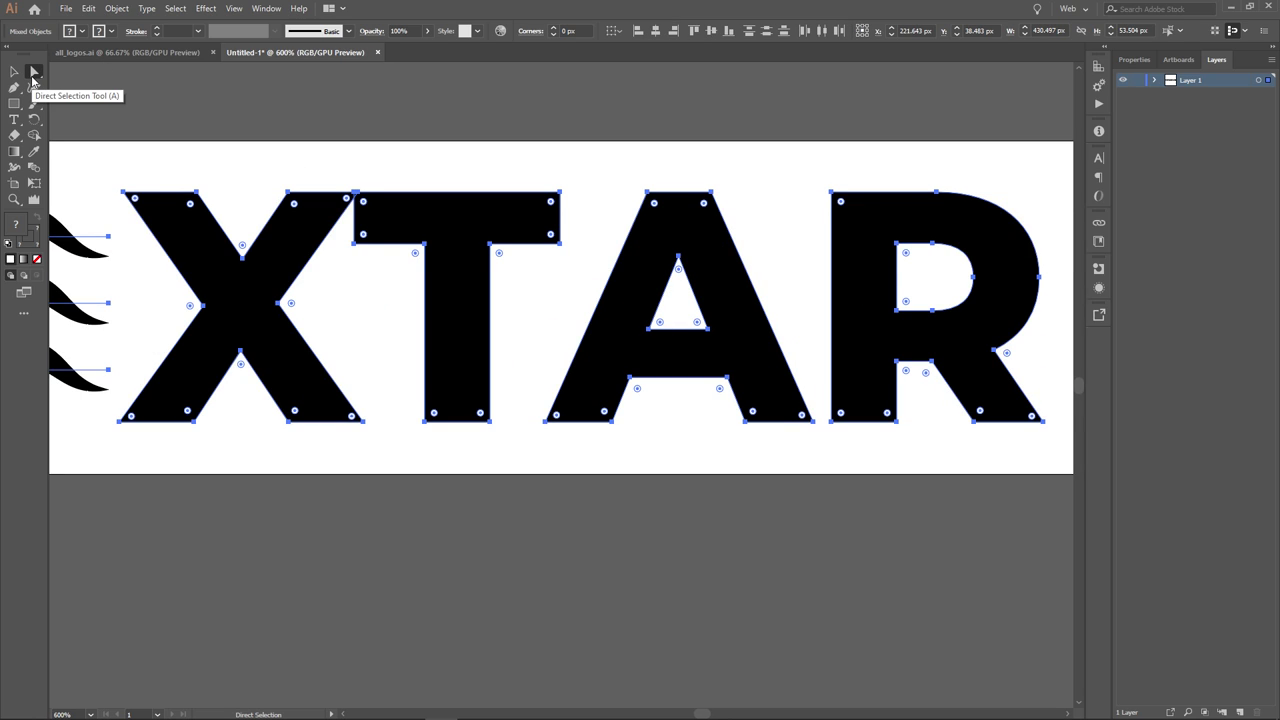
pyautogui.click(670, 160)
pyautogui.moveTo(560, 192); pyautogui.dragTo(600, 164)
pyautogui.hotkey('ctrl', 'z')
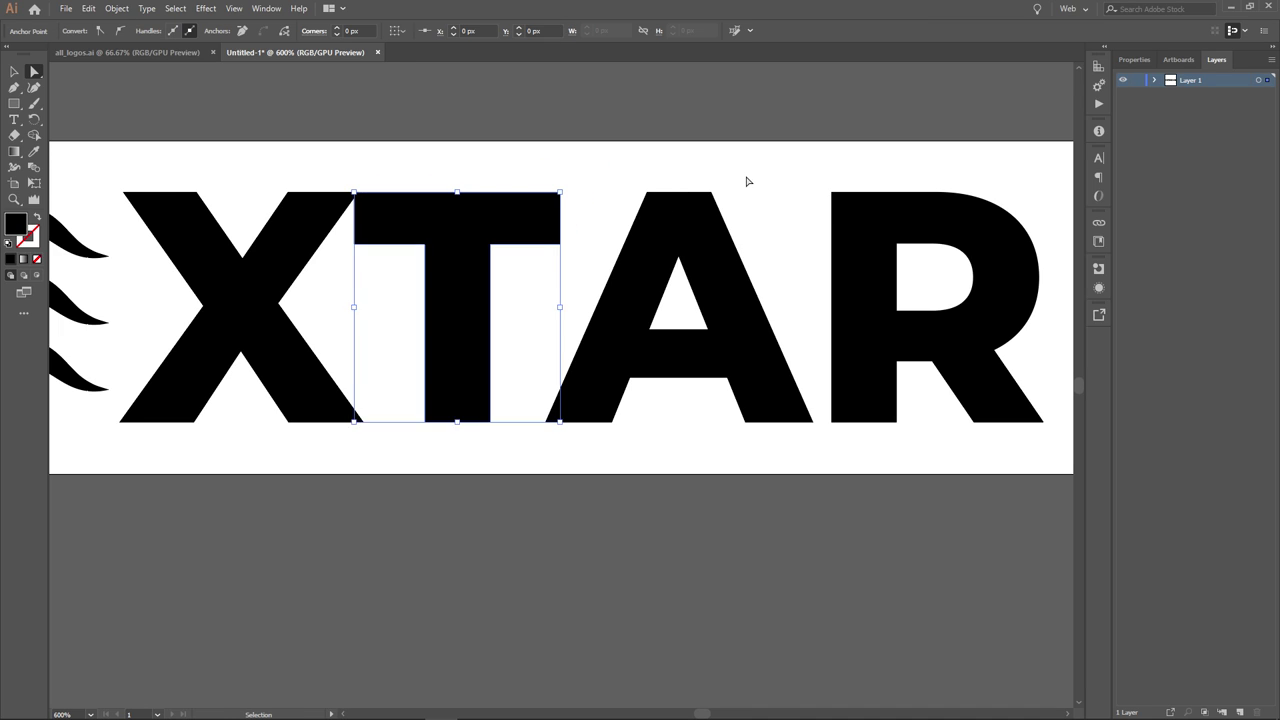
pyautogui.scroll(-4, 838, 204)
pyautogui.moveTo(895, 215); pyautogui.dragTo(714, 291)
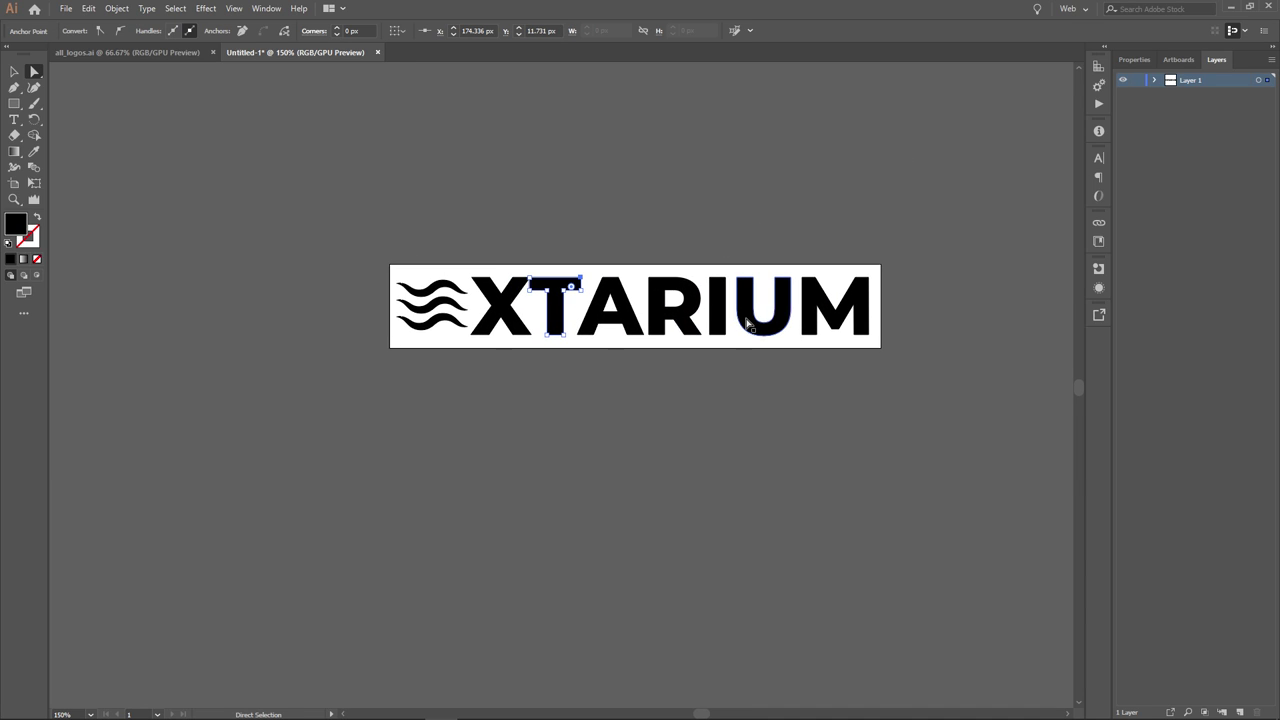
pyautogui.click(707, 416)
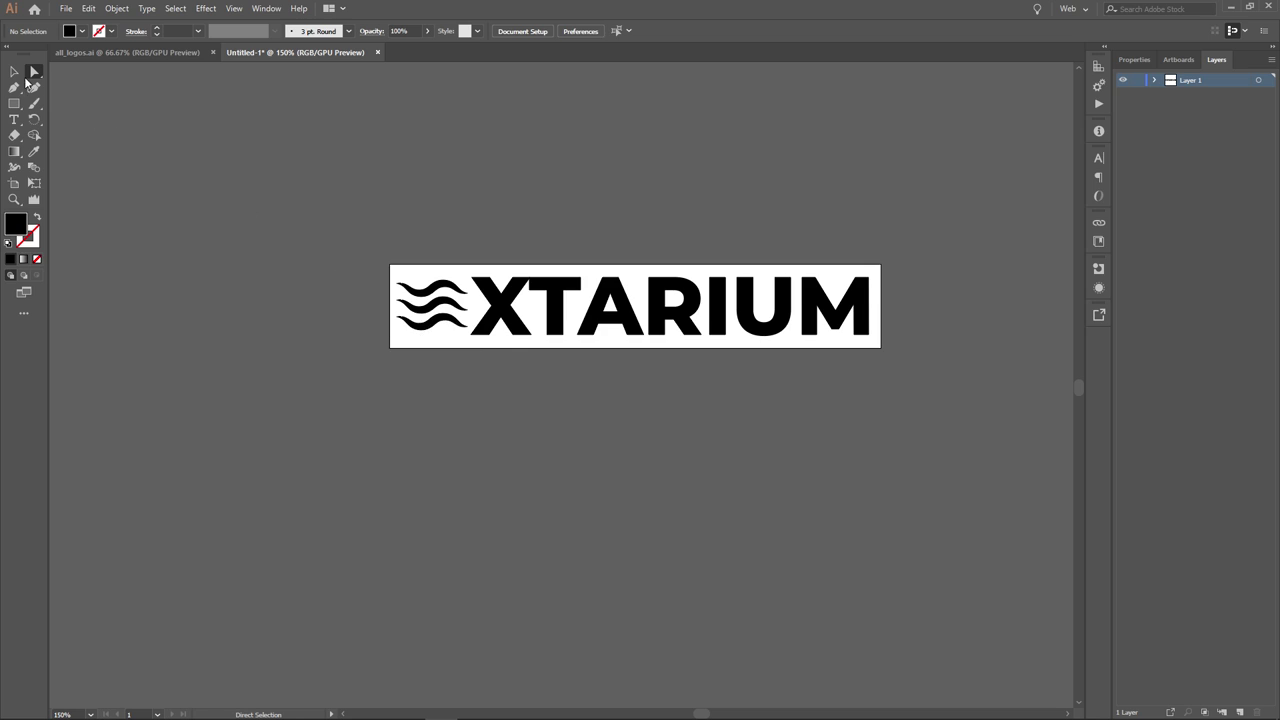
pyautogui.click(14, 72)
pyautogui.moveTo(460, 354); pyautogui.dragTo(460, 354)
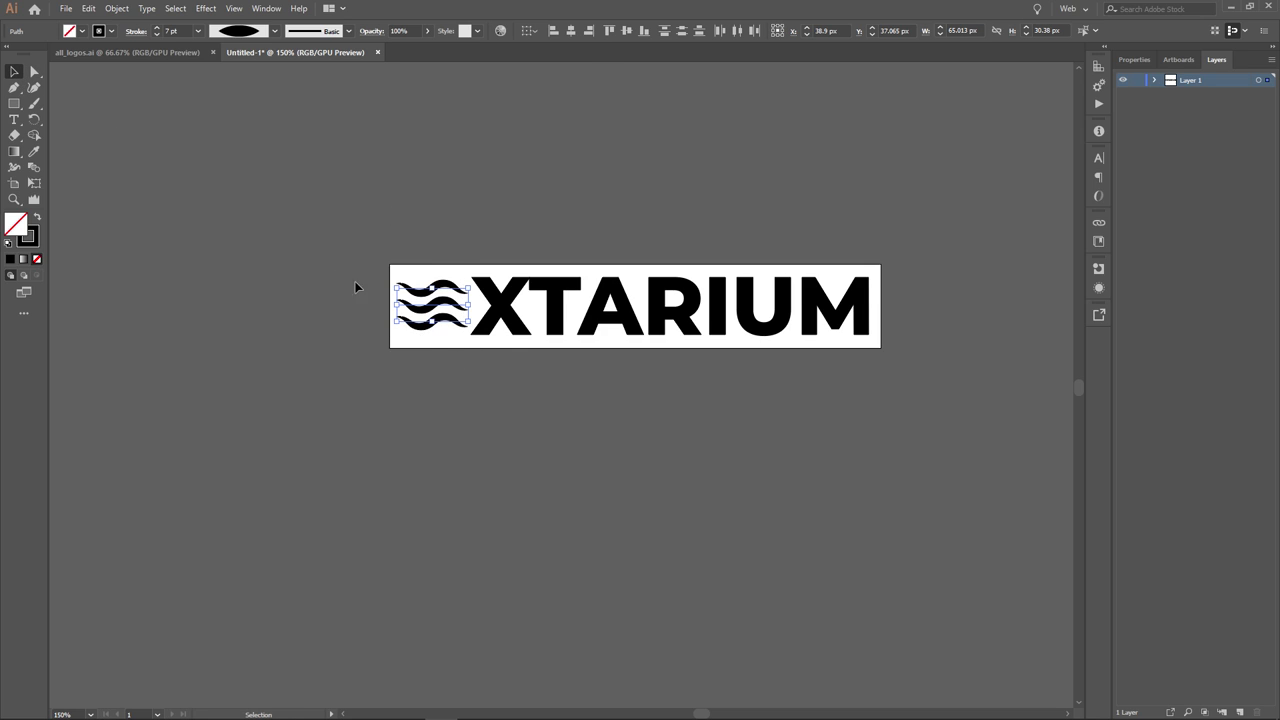
# - Convert the three wave strokes to filled shapes with Object > Path > Outline Stroke
pyautogui.click(116, 8)
pyautogui.moveTo(157, 336)
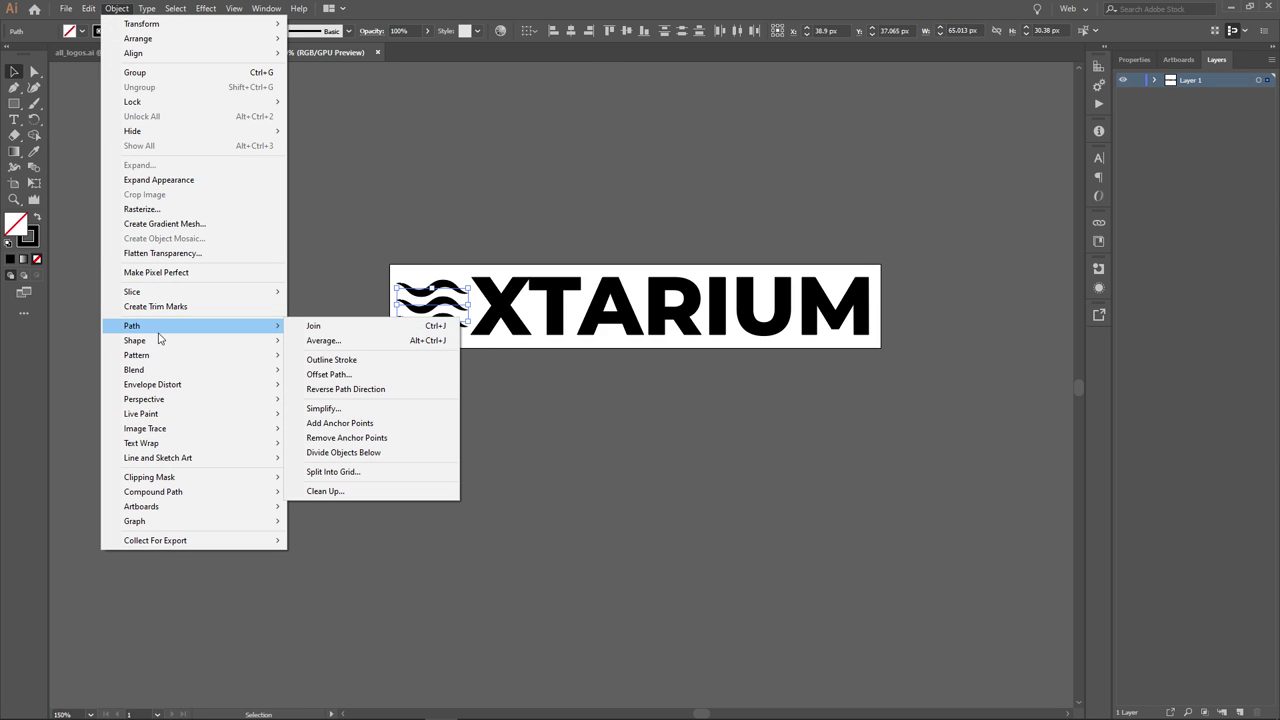
pyautogui.click(332, 361)
pyautogui.hotkey('ctrl', '=')
pyautogui.hotkey('ctrl', '=')
pyautogui.hotkey('ctrl', '=')
pyautogui.hotkey('ctrl', '=')
pyautogui.hotkey('ctrl', '=')
pyautogui.hotkey('ctrl', '=')
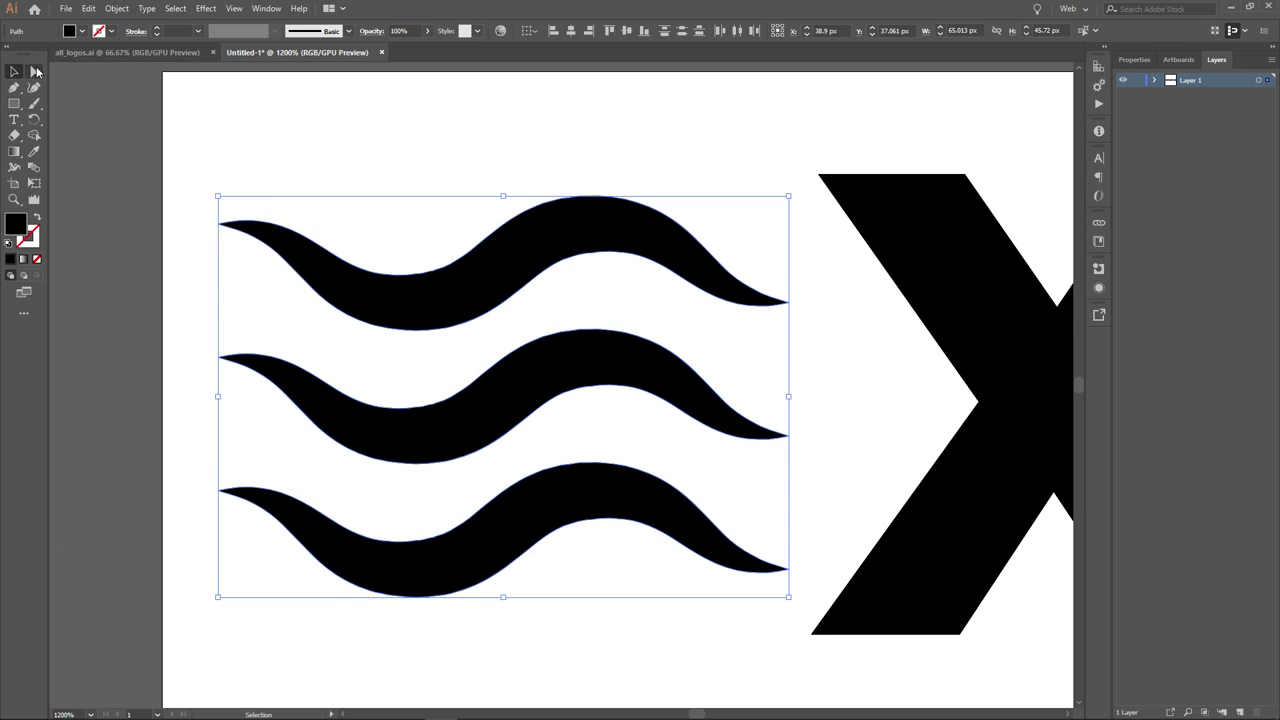
# - Inspect the top wave's anchors, test pulling one up into a bump, and undo it
pyautogui.click(36, 71)
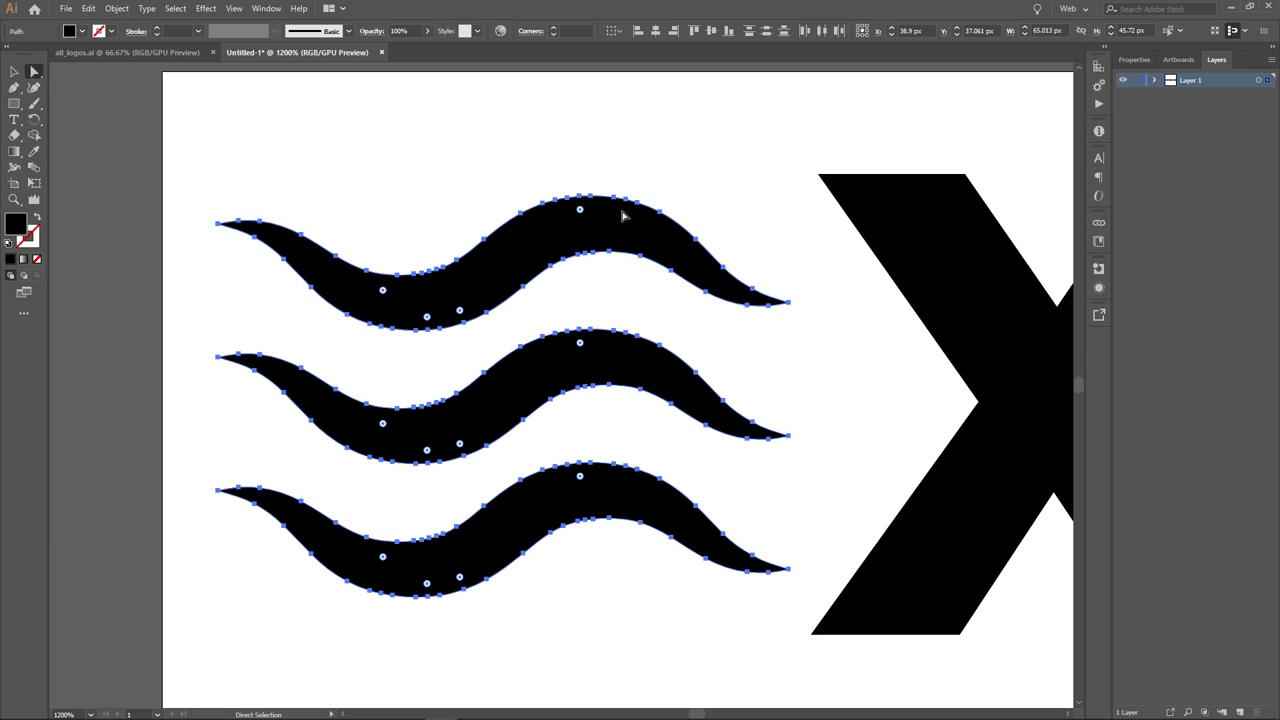
pyautogui.click(594, 196)
pyautogui.click(697, 171)
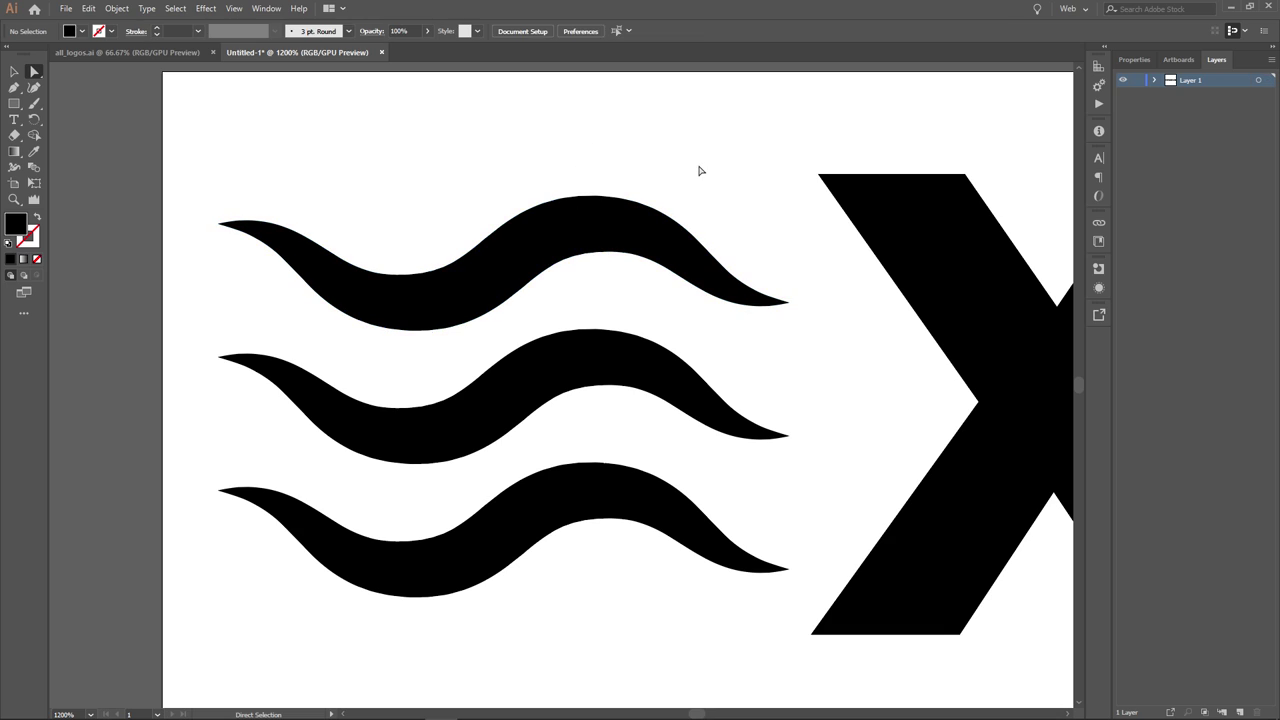
pyautogui.click(589, 200)
pyautogui.moveTo(589, 200); pyautogui.dragTo(589, 150)
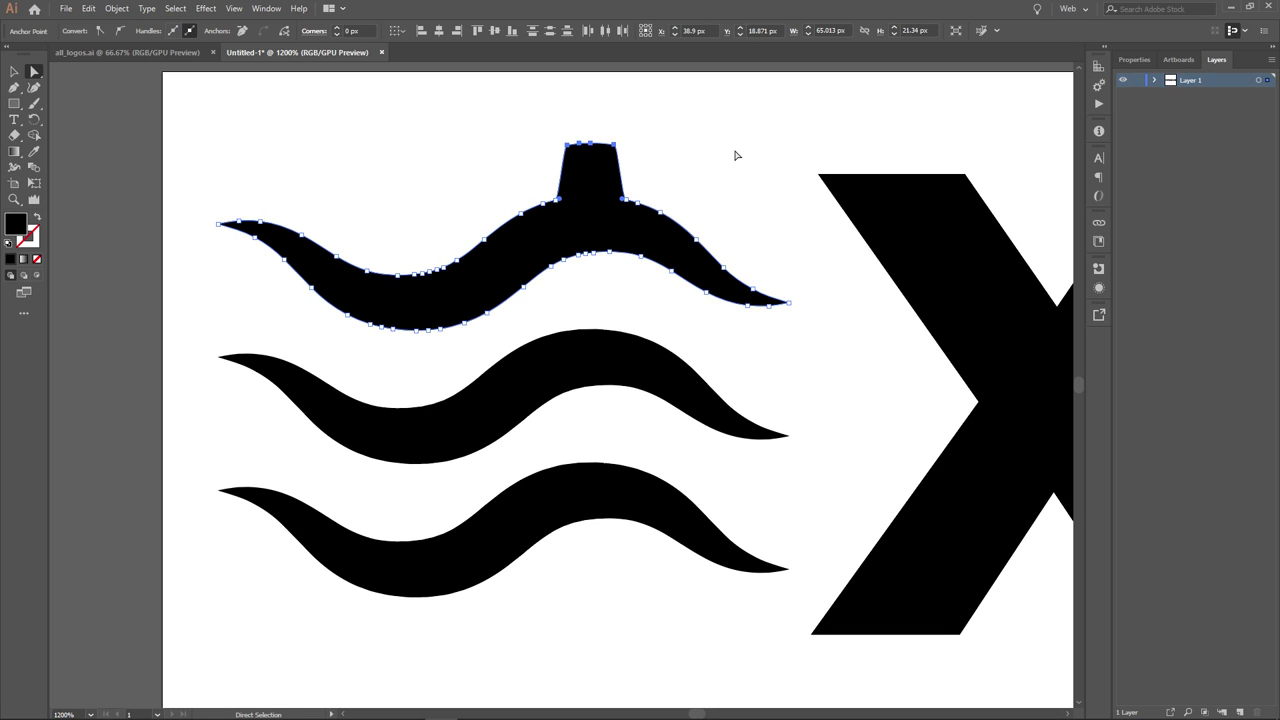
pyautogui.hotkey('ctrl', 'z')
pyautogui.click(743, 160)
pyautogui.scroll(-5, 778, 252)
pyautogui.hscroll(8, 600, 389)
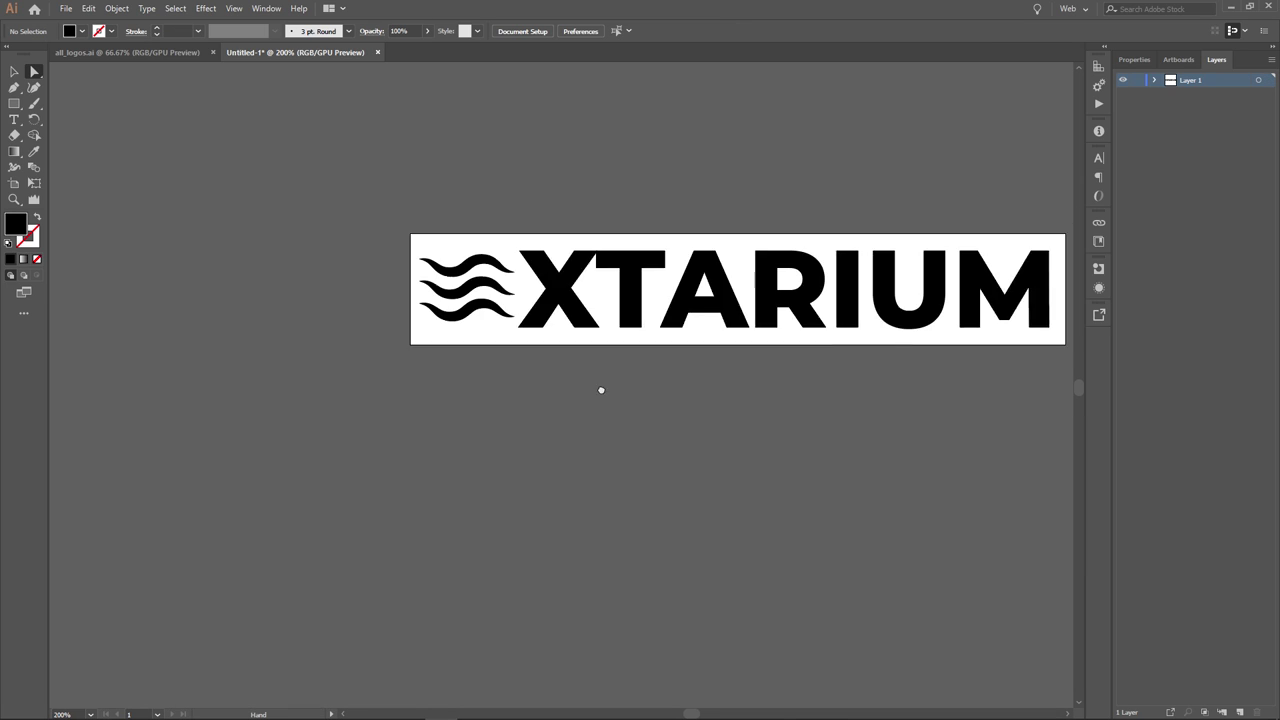
# - Select the XTARIUM group, expand it in the Layers panel, and ungroup the letters
pyautogui.scroll(-1, 540, 400)
pyautogui.hscroll(-2, 571, 397)
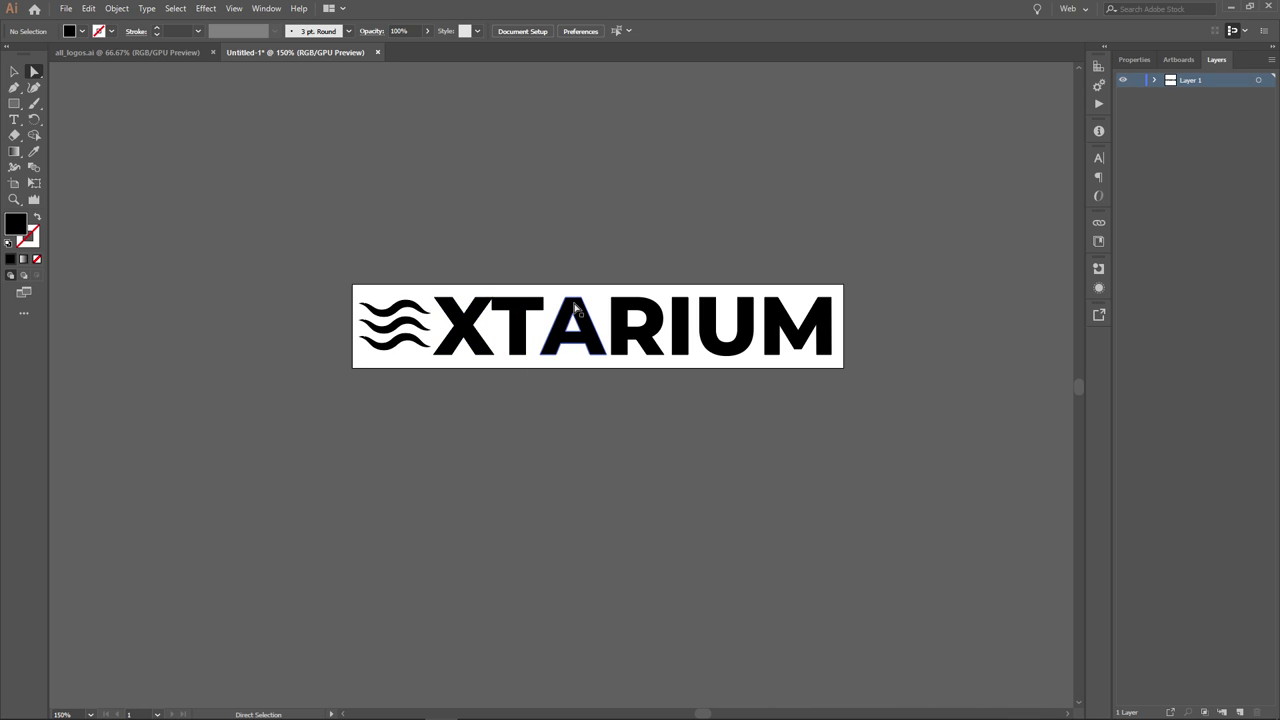
pyautogui.click(13, 74)
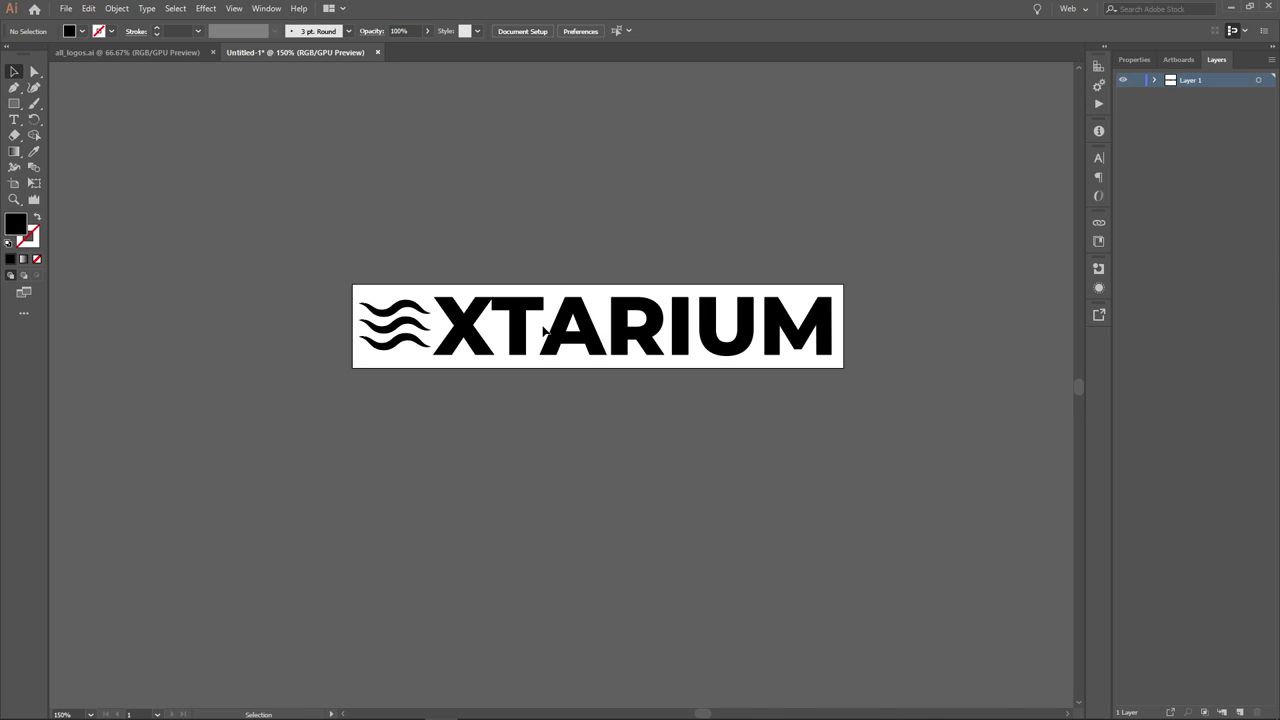
pyautogui.click(545, 332)
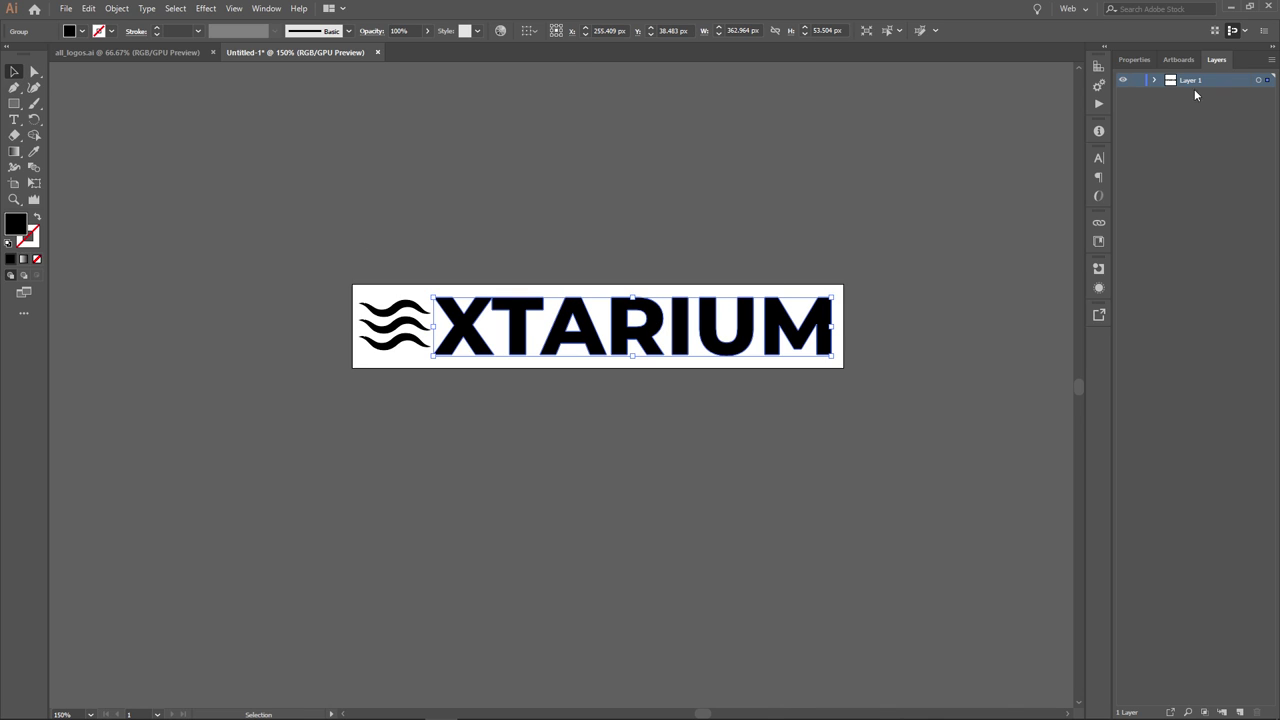
pyautogui.click(1154, 80)
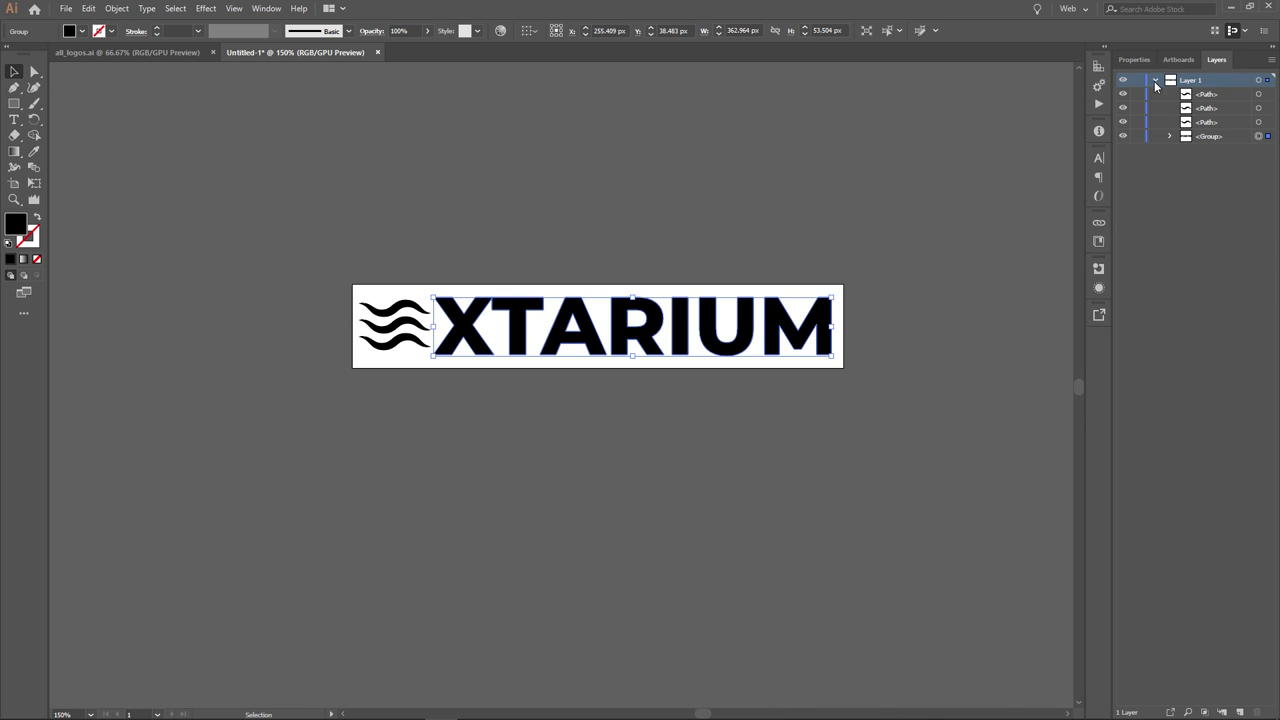
pyautogui.click(1170, 136)
pyautogui.click(1170, 136)
pyautogui.rightClick(596, 313)
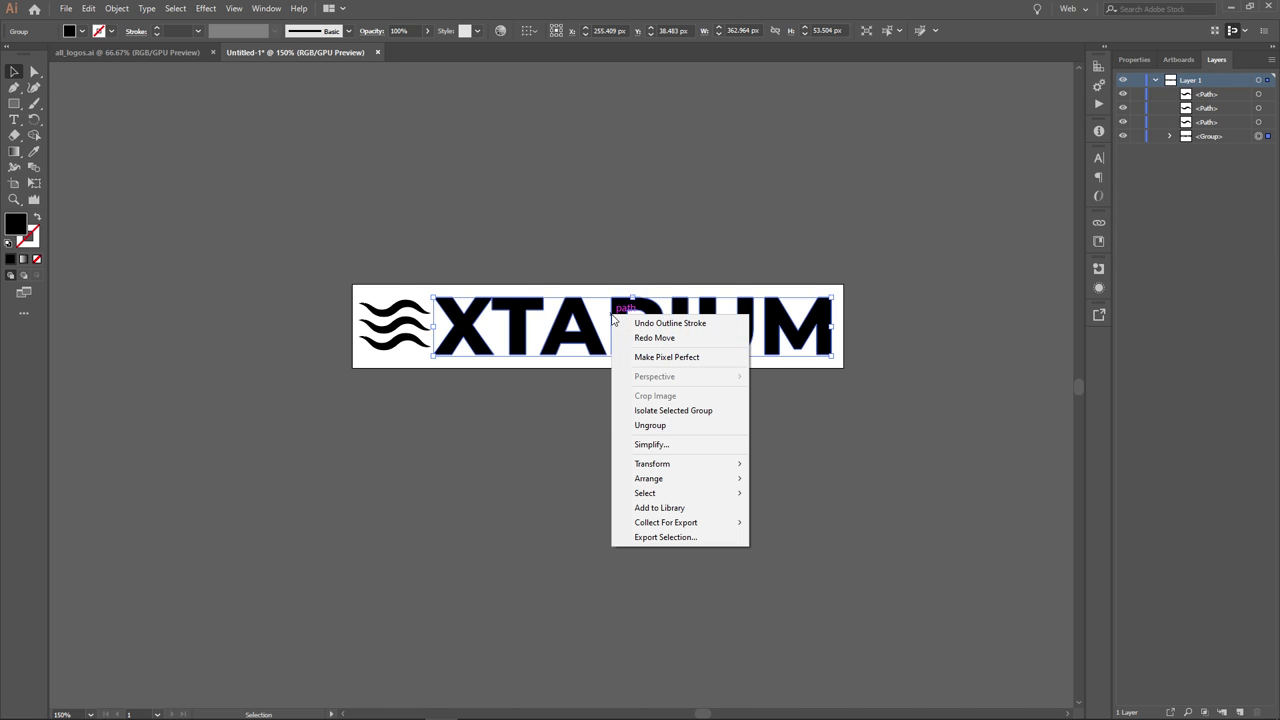
pyautogui.click(625, 425)
# - Check the now-separate letters by selecting them, reverting a trial spacing change
pyautogui.moveTo(682, 460); pyautogui.dragTo(912, 433)
pyautogui.hotkey('ctrl', 'z')
pyautogui.hotkey('ctrl', 'z')
pyautogui.hotkey('ctrl', 'z')
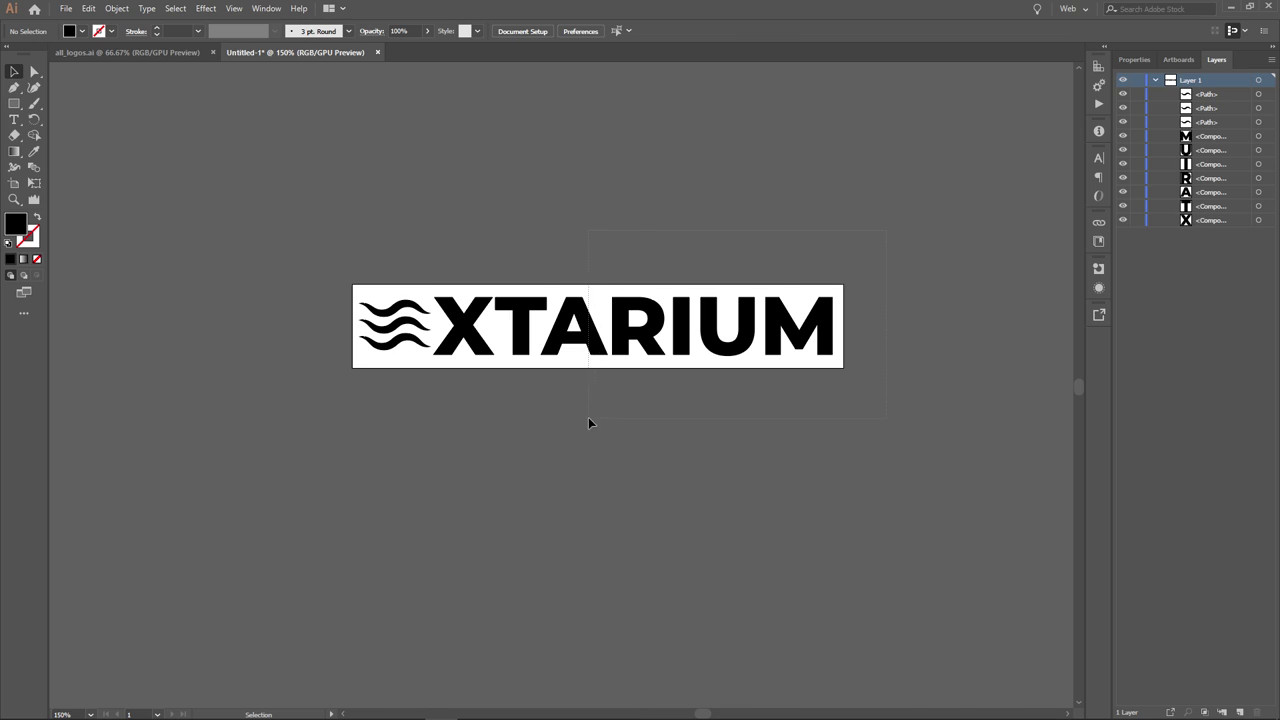
pyautogui.click(699, 327)
pyautogui.click(759, 252)
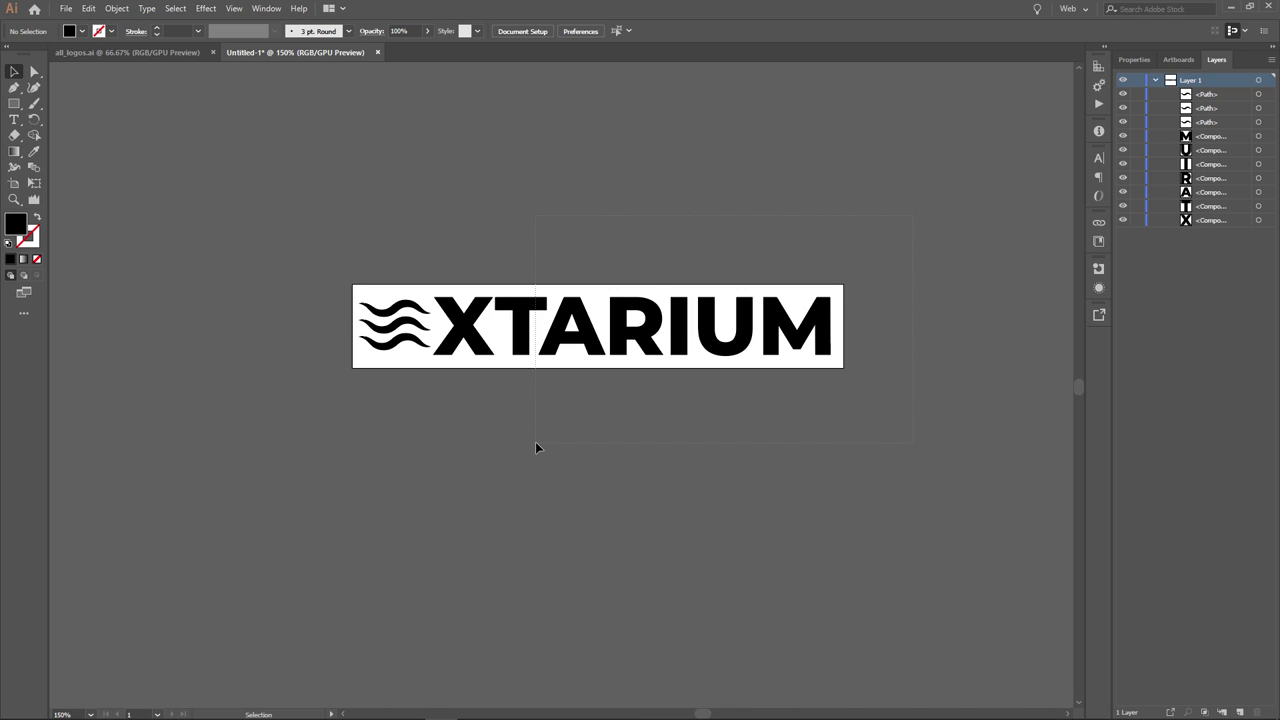
pyautogui.click(575, 330)
pyautogui.click(620, 214)
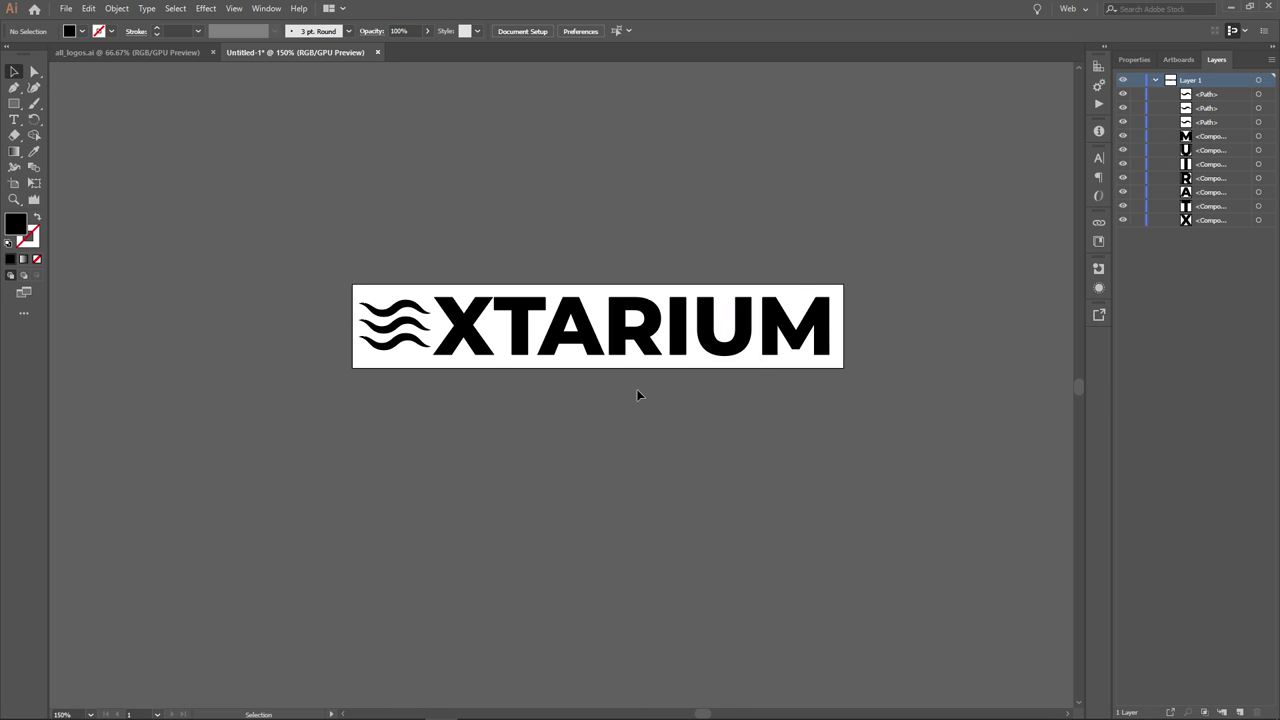
# - Save the logo as final_logo_black.ai in the extarium folder in Illustrator CC format
pyautogui.scroll(-2, 645, 275)
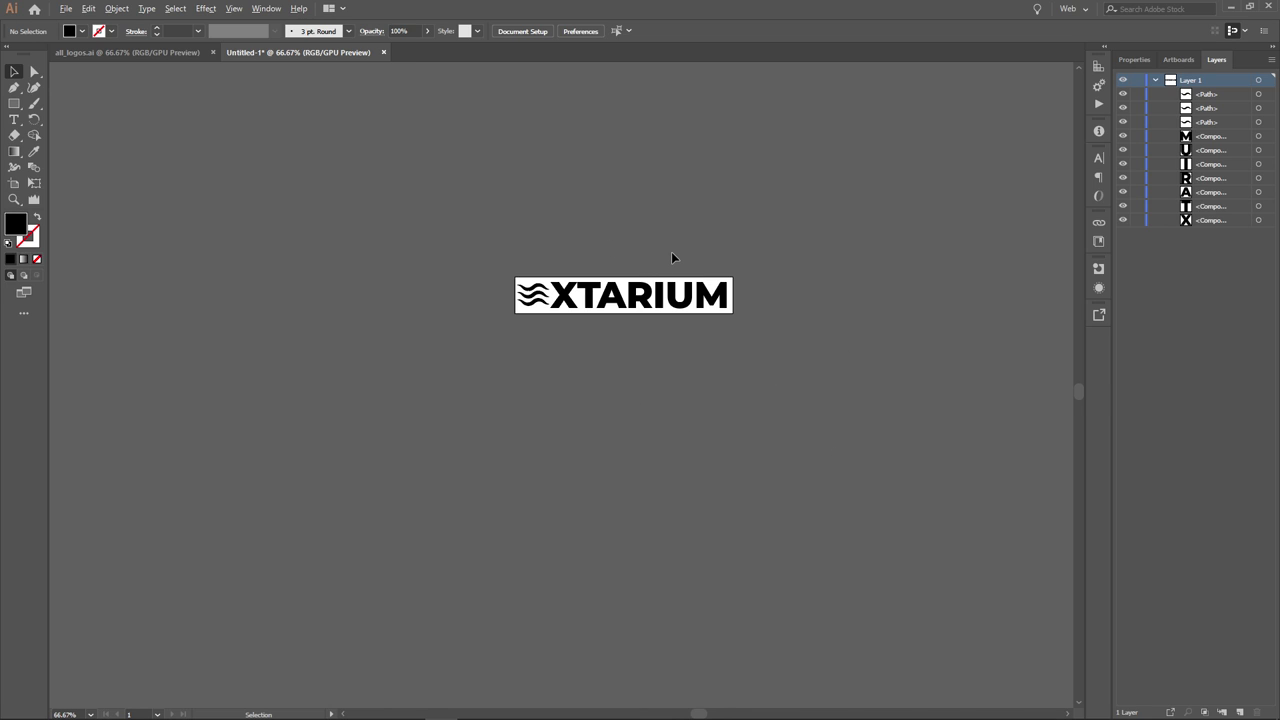
pyautogui.scroll(1, 674, 253)
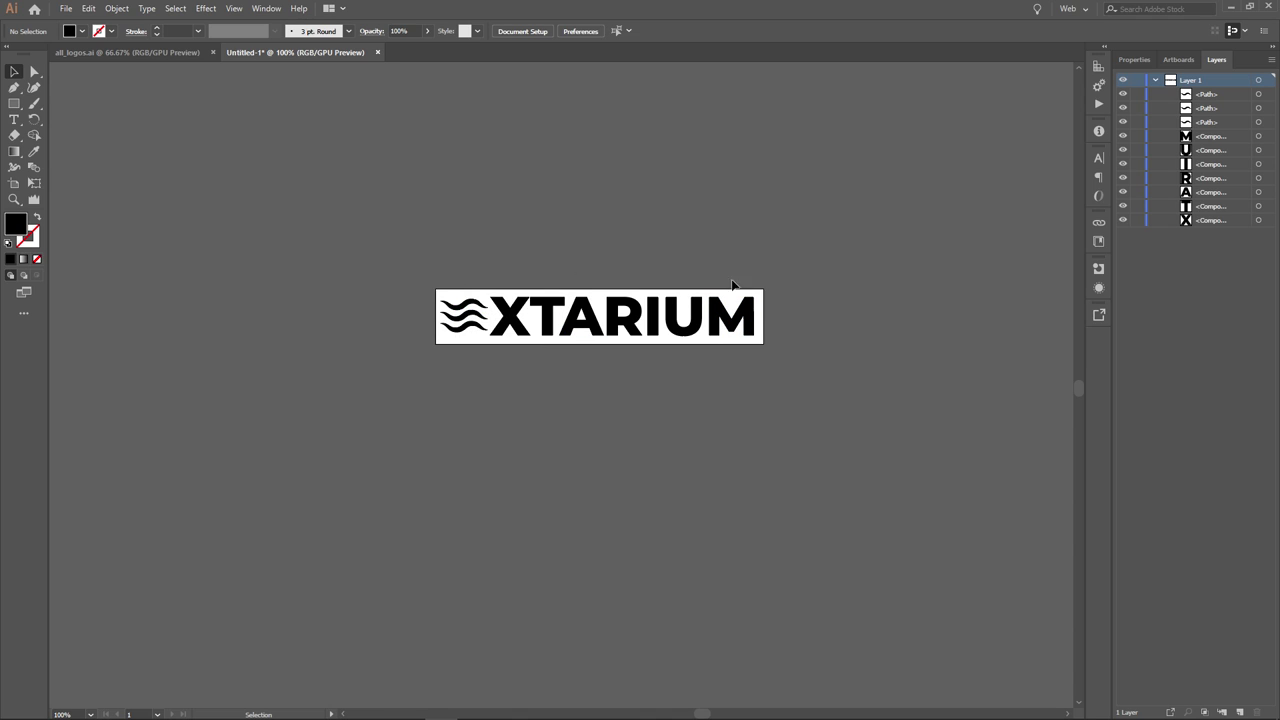
pyautogui.hotkey('ctrl', 's')
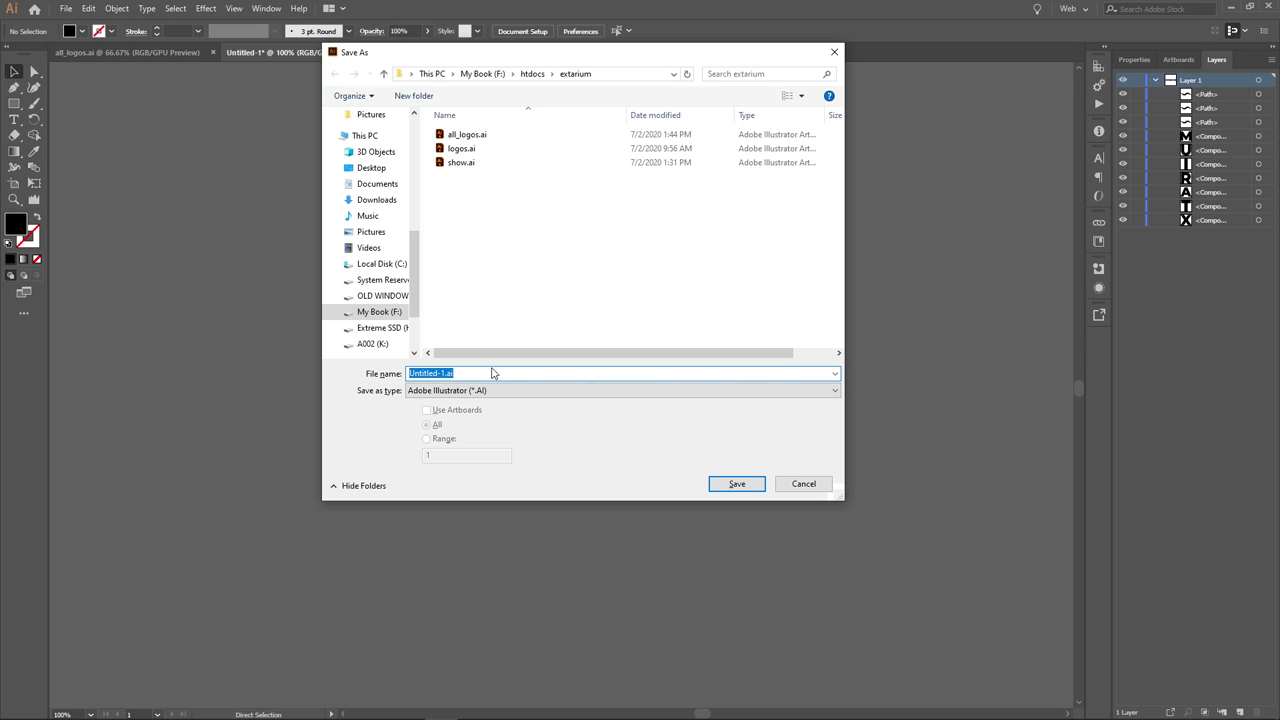
pyautogui.write('final_logo_black')
pyautogui.press('Return')
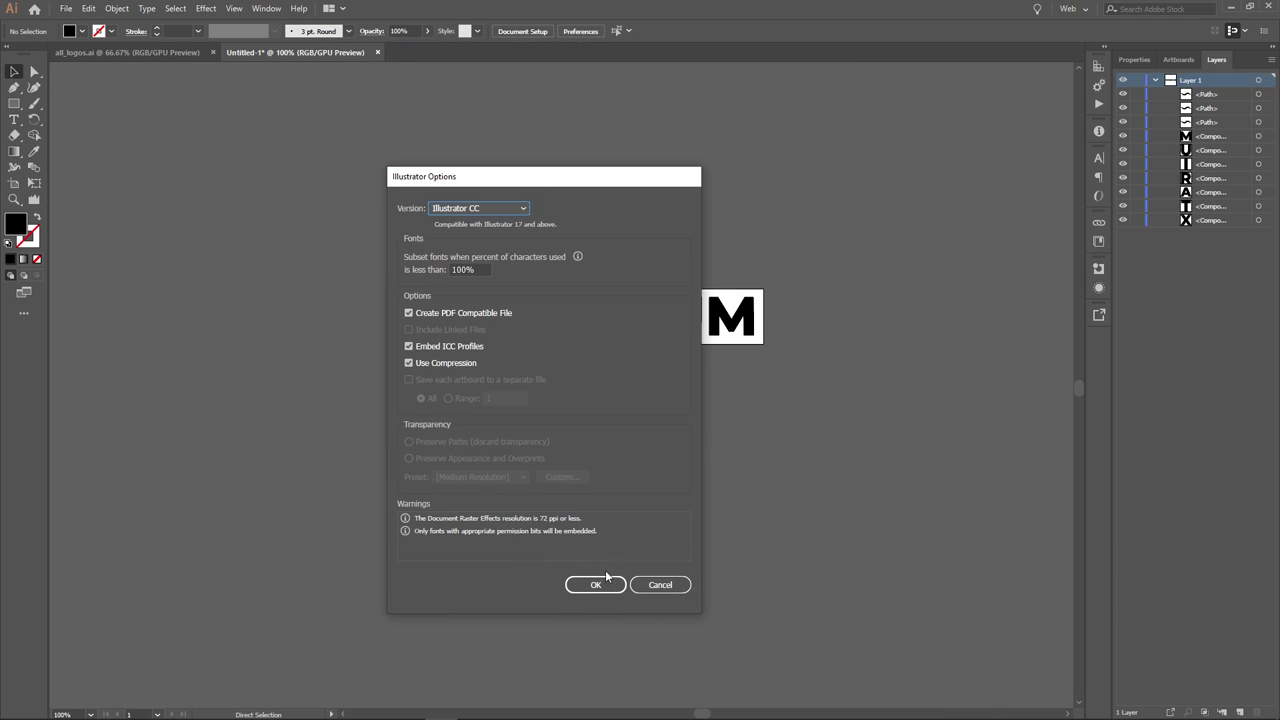
pyautogui.click(592, 584)
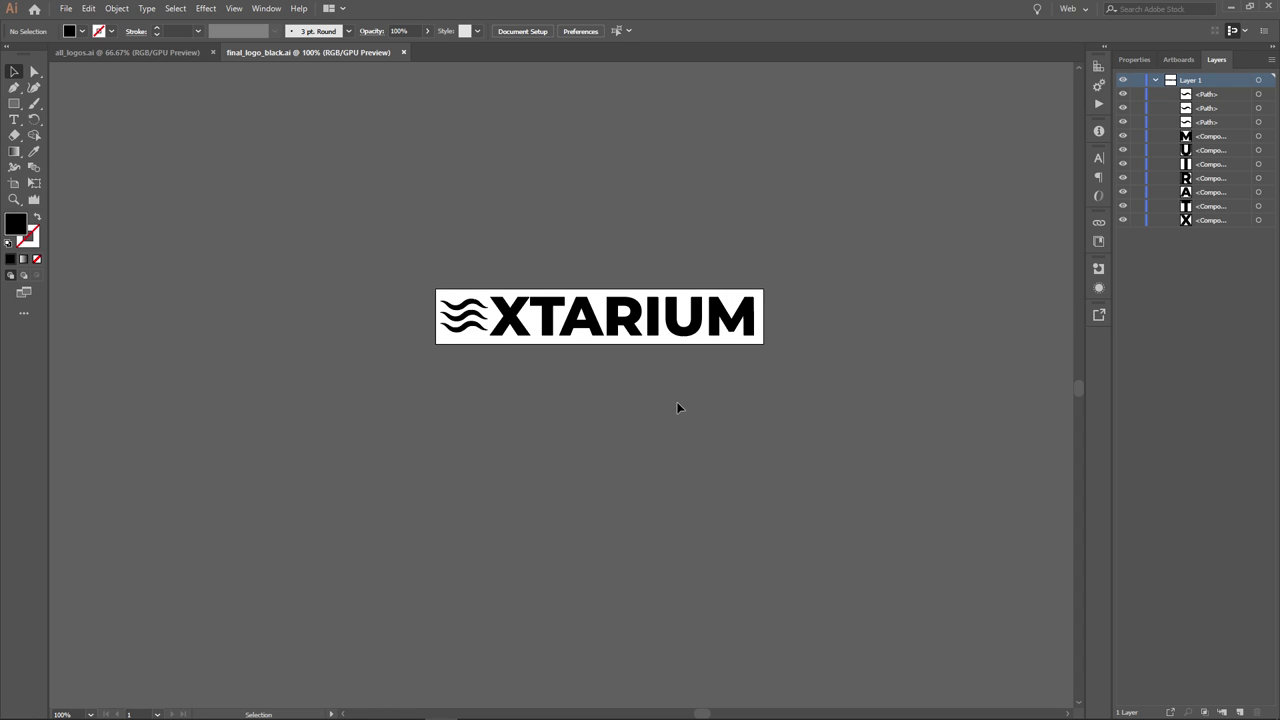
# - Save a copy of the logo as final_logo_black.svg in SVG format, accepting the SVG options
pyautogui.hotkey('ctrl', 'shift', 's')
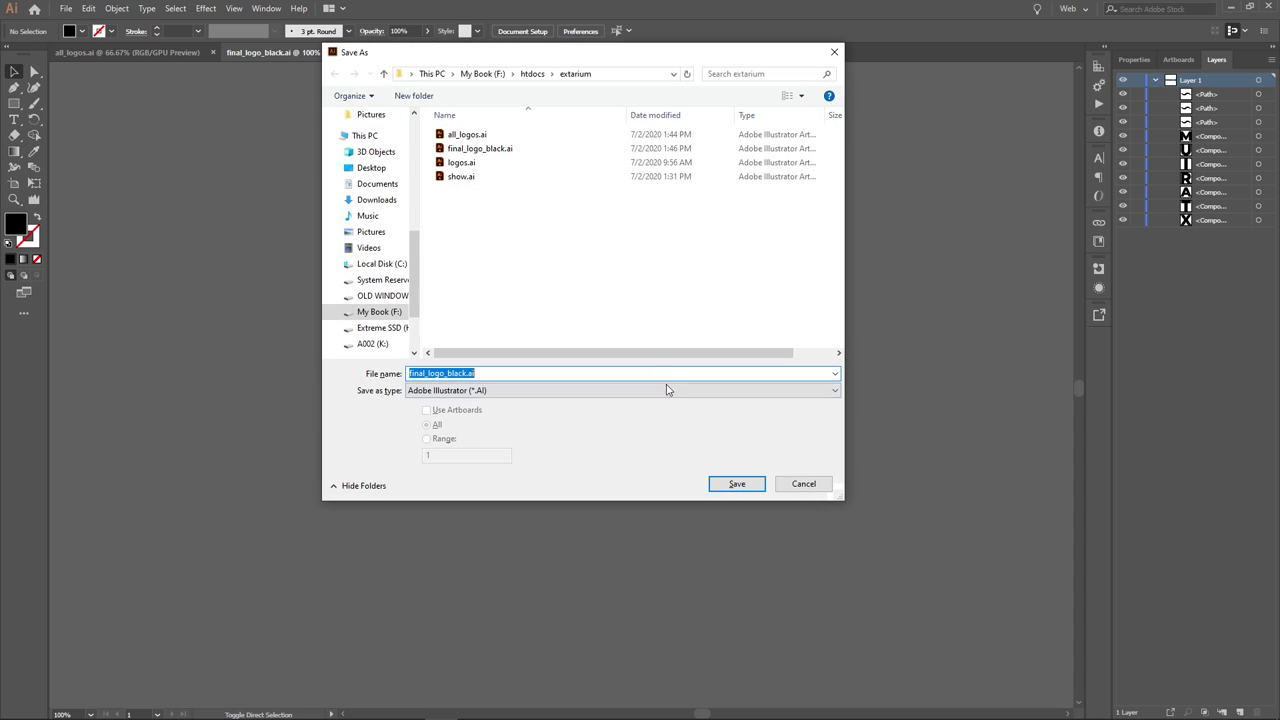
pyautogui.click(699, 391)
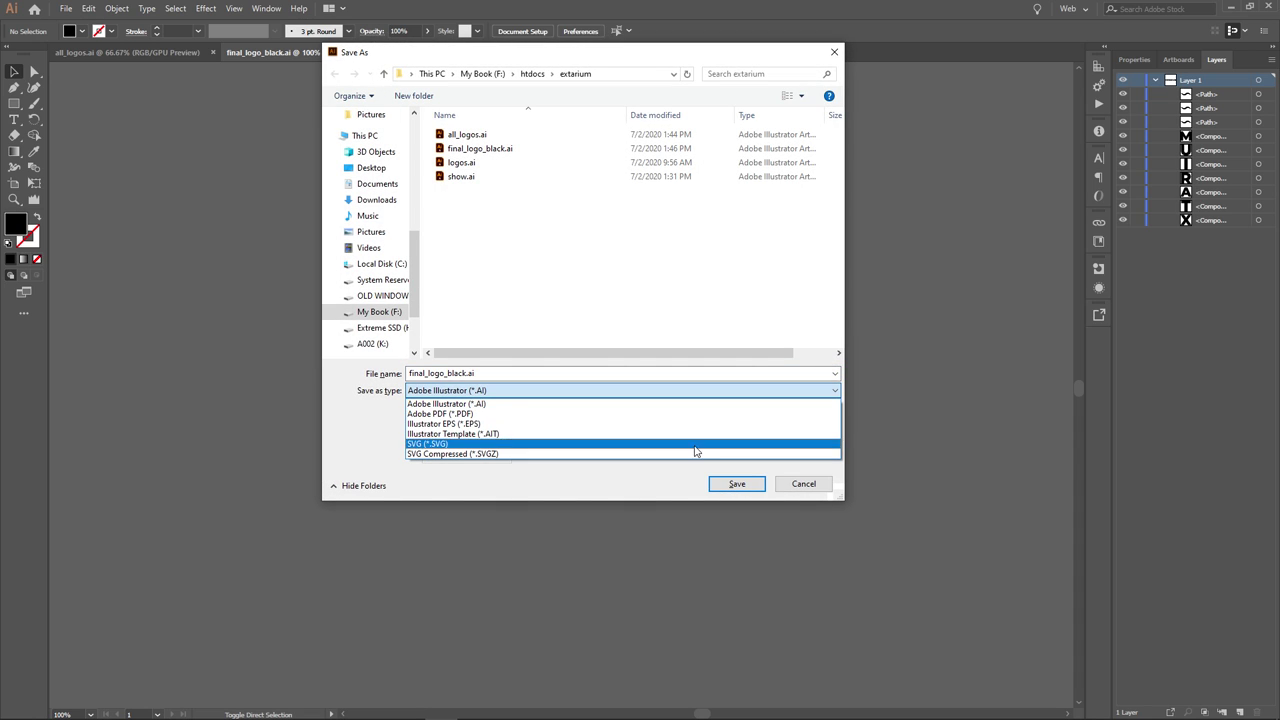
pyautogui.click(583, 443)
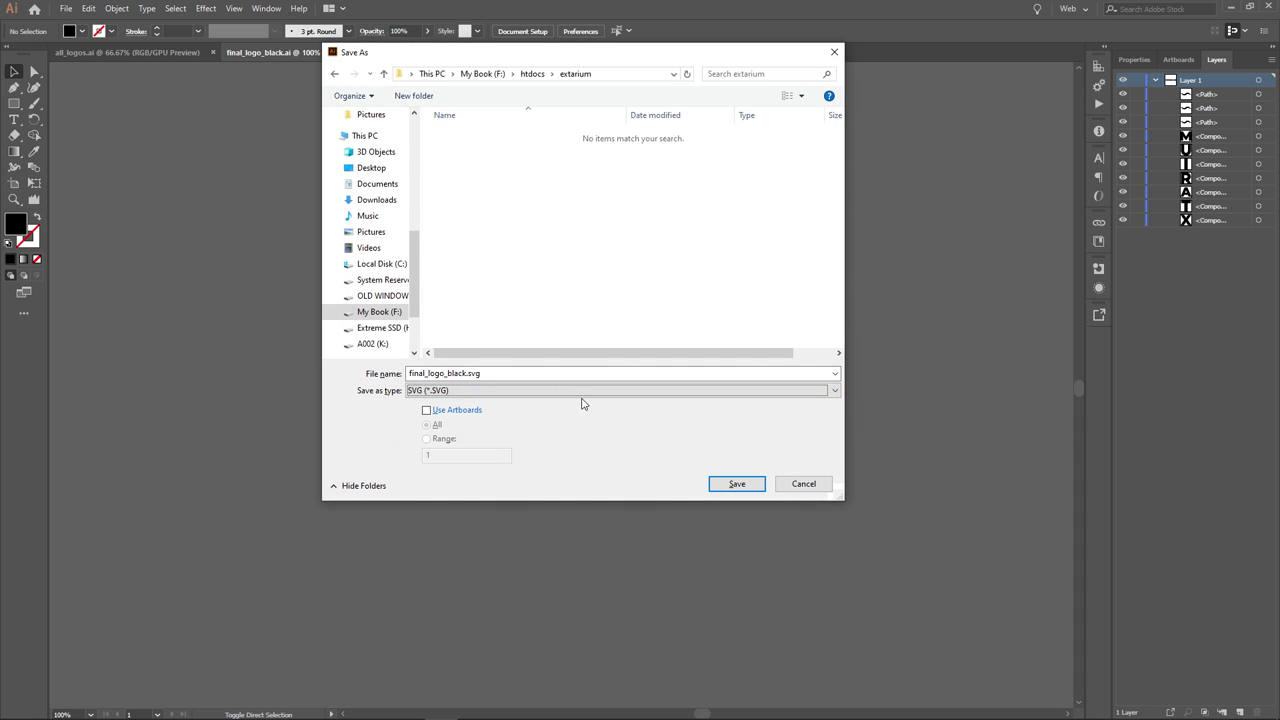
pyautogui.click(486, 372)
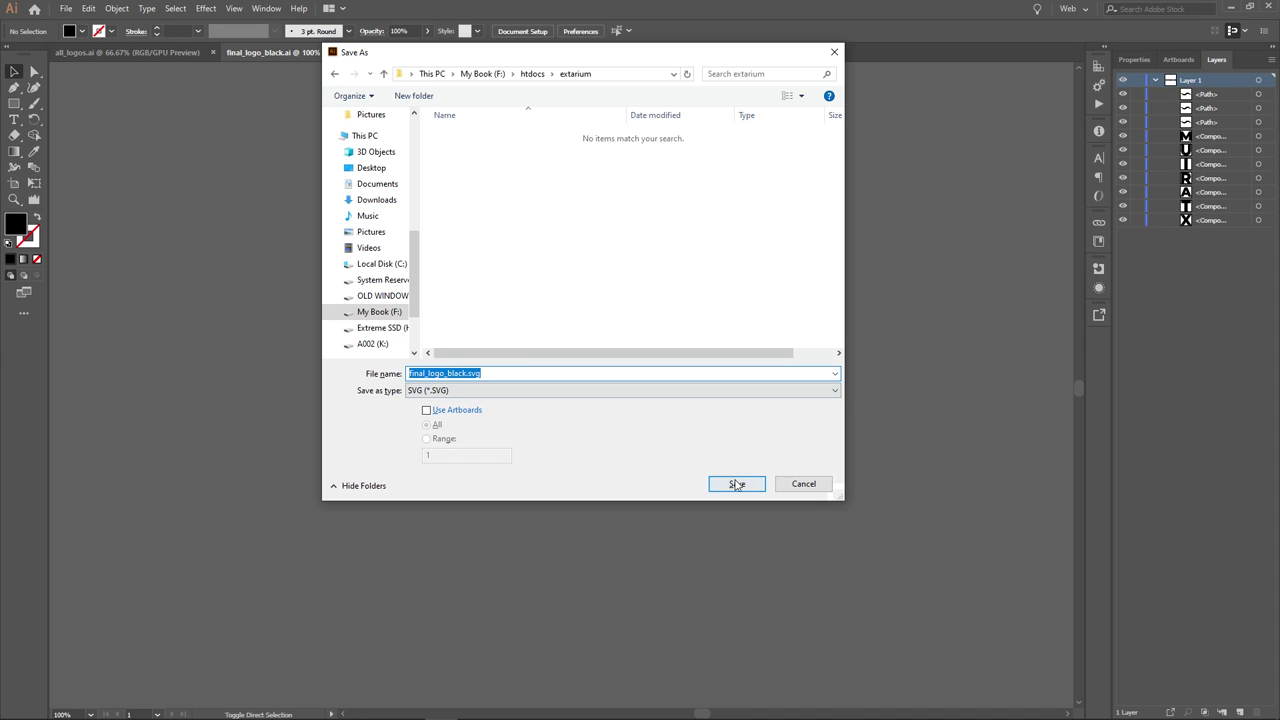
pyautogui.click(639, 376)
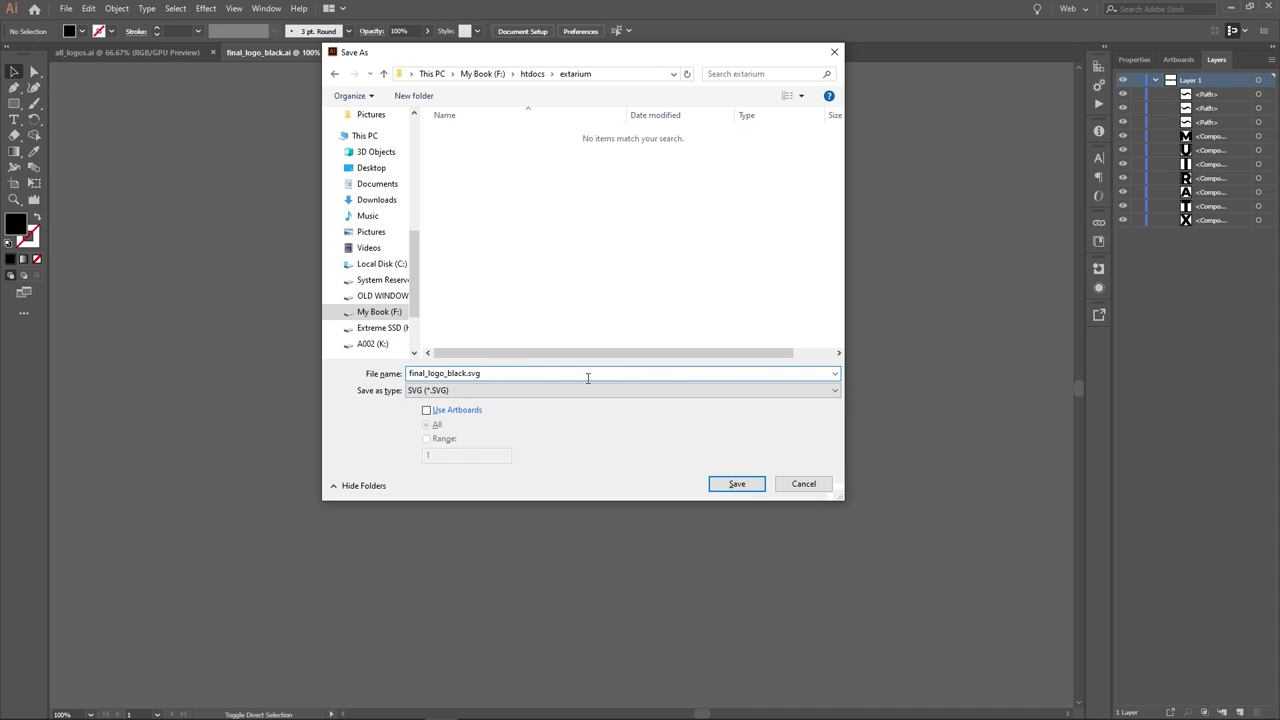
pyautogui.hotkey('shift', 'Left')
pyautogui.hotkey('shift', 'Left')
pyautogui.hotkey('shift', 'Left')
pyautogui.click(736, 484)
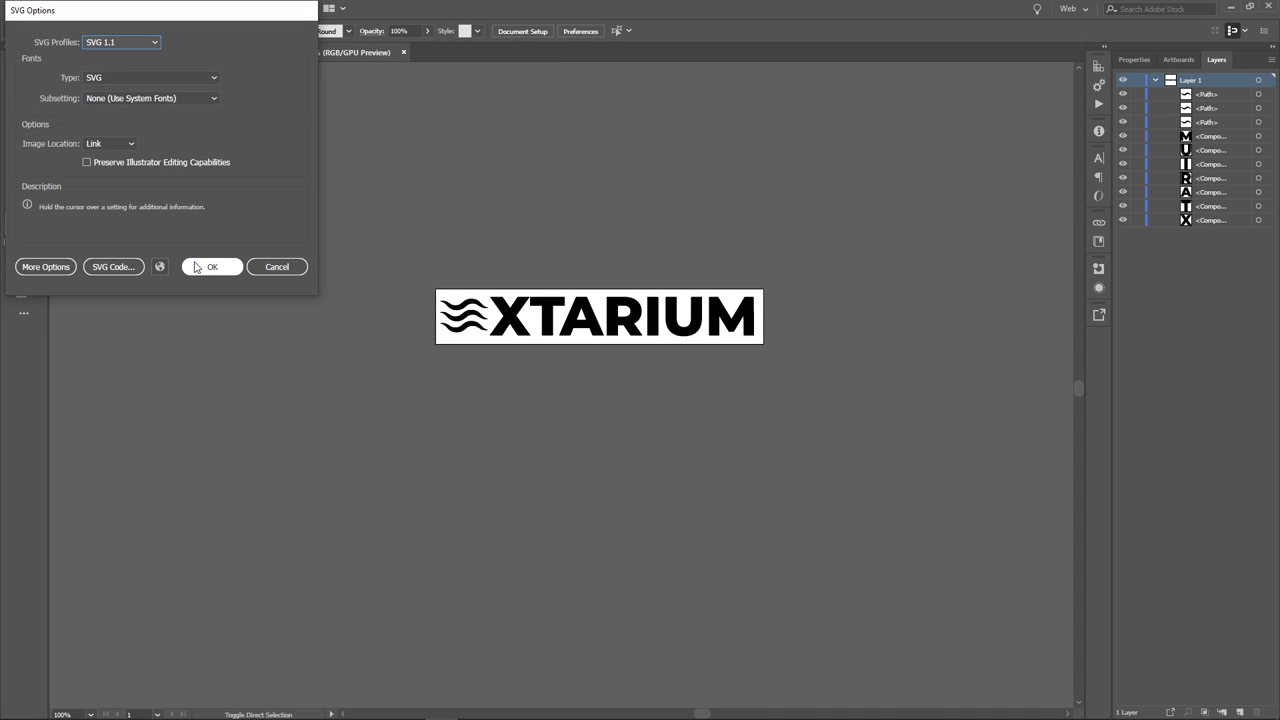
pyautogui.click(212, 266)
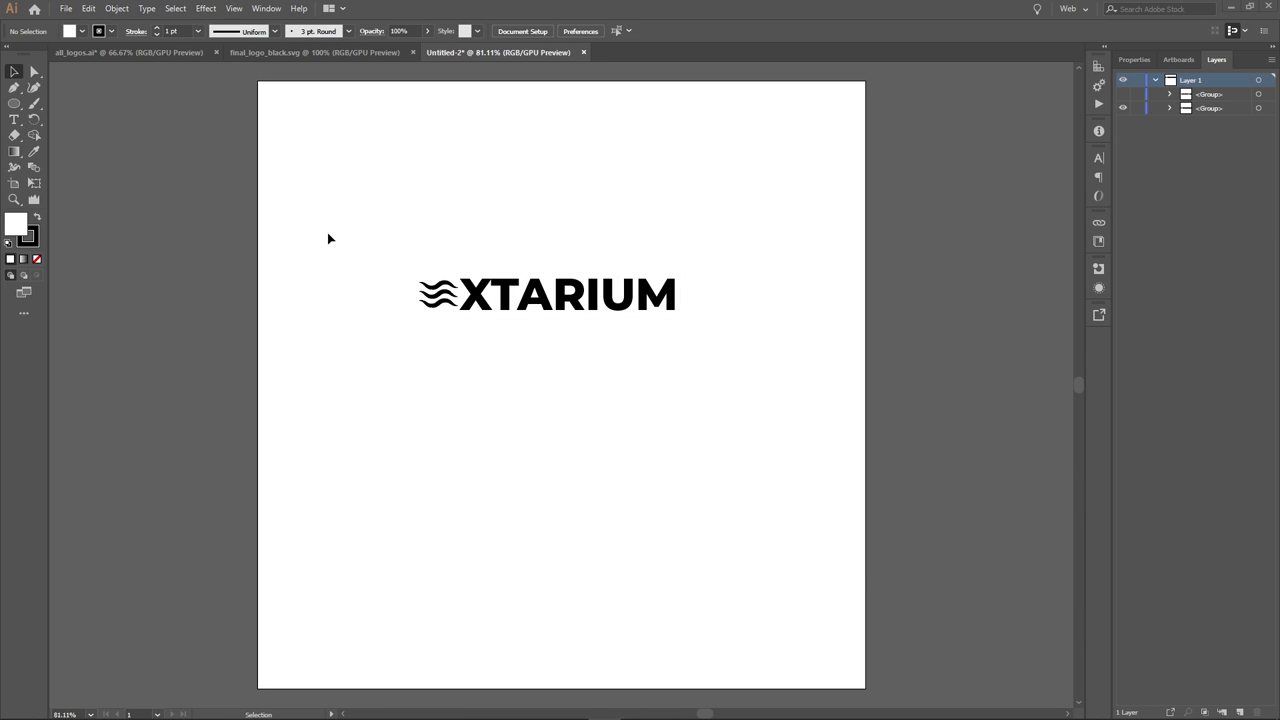
pyautogui.moveTo(360, 251); pyautogui.dragTo(770, 369)
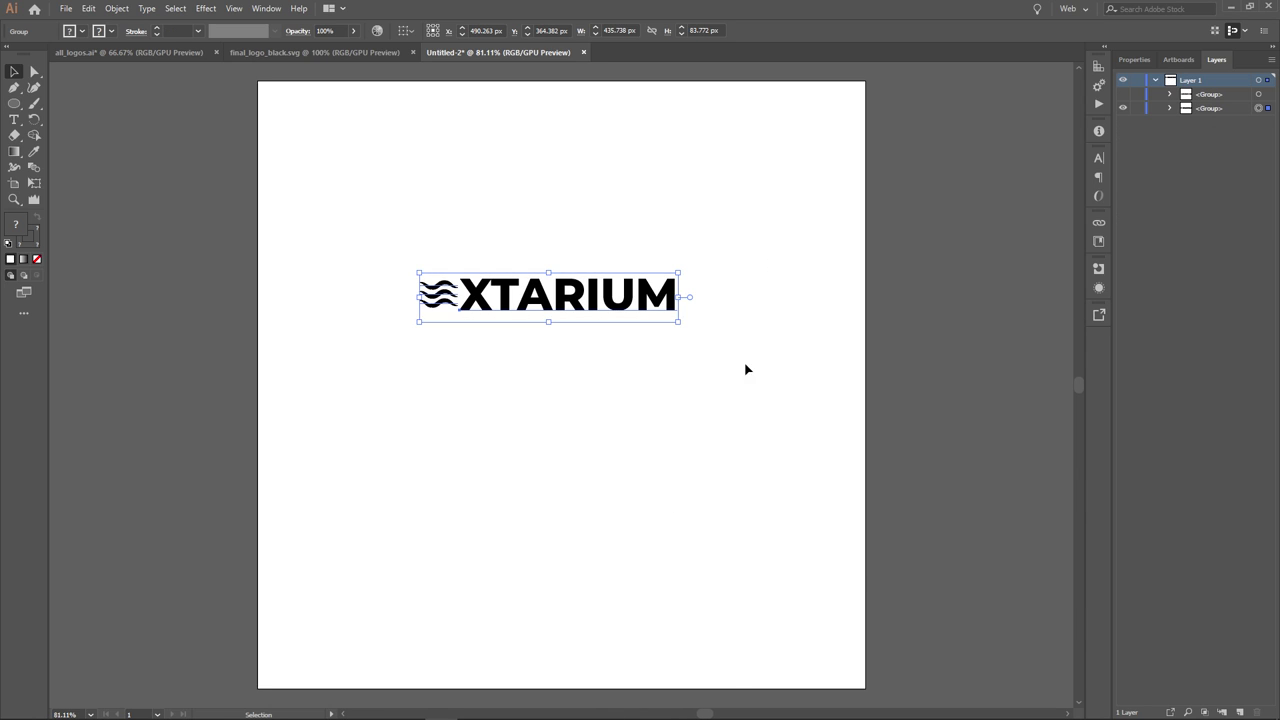
pyautogui.scroll(2, 563, 297)
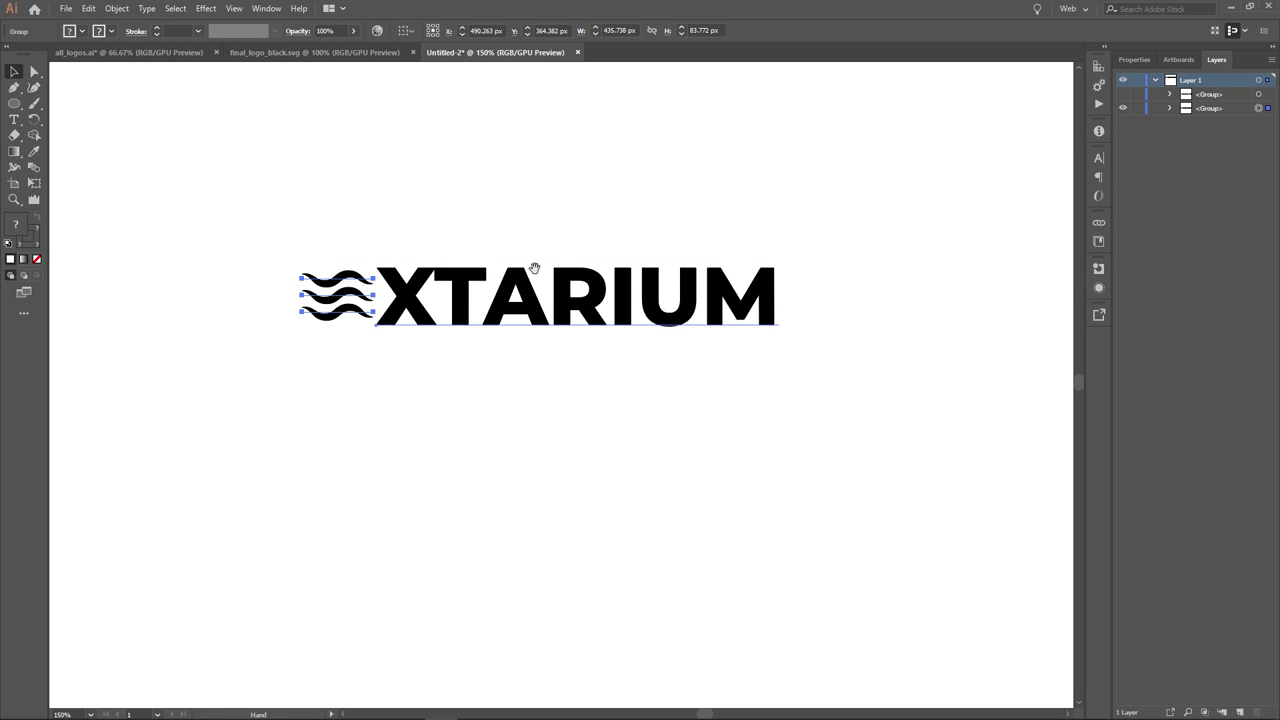
pyautogui.moveTo(534, 268); pyautogui.dragTo(587, 297)
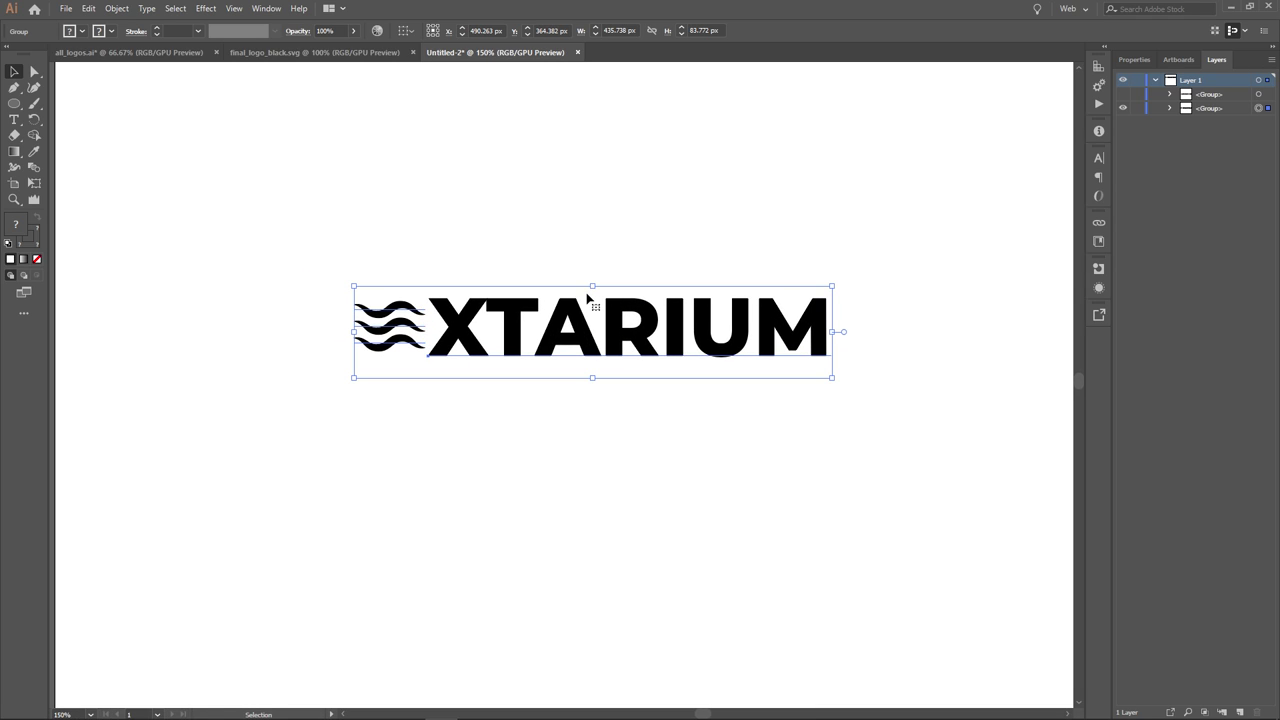
pyautogui.click(647, 262)
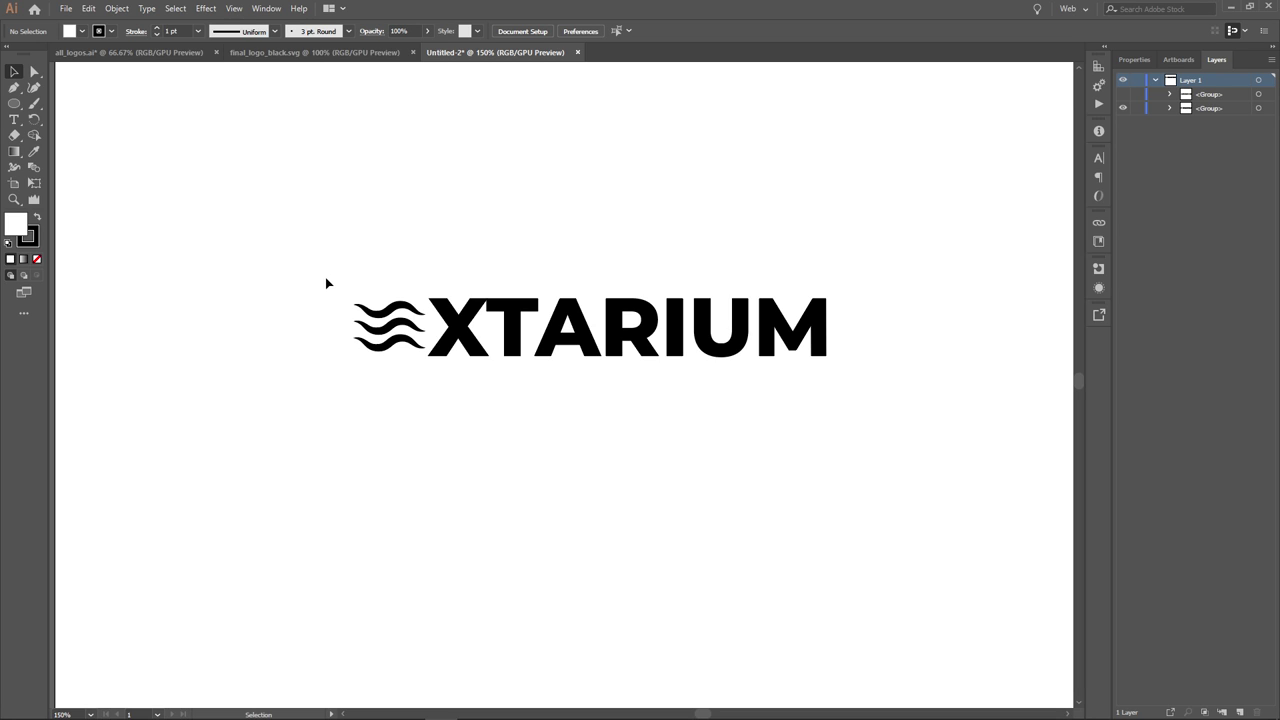
pyautogui.moveTo(325, 277); pyautogui.dragTo(400, 390)
pyautogui.click(400, 389)
pyautogui.scroll(4, 345, 339)
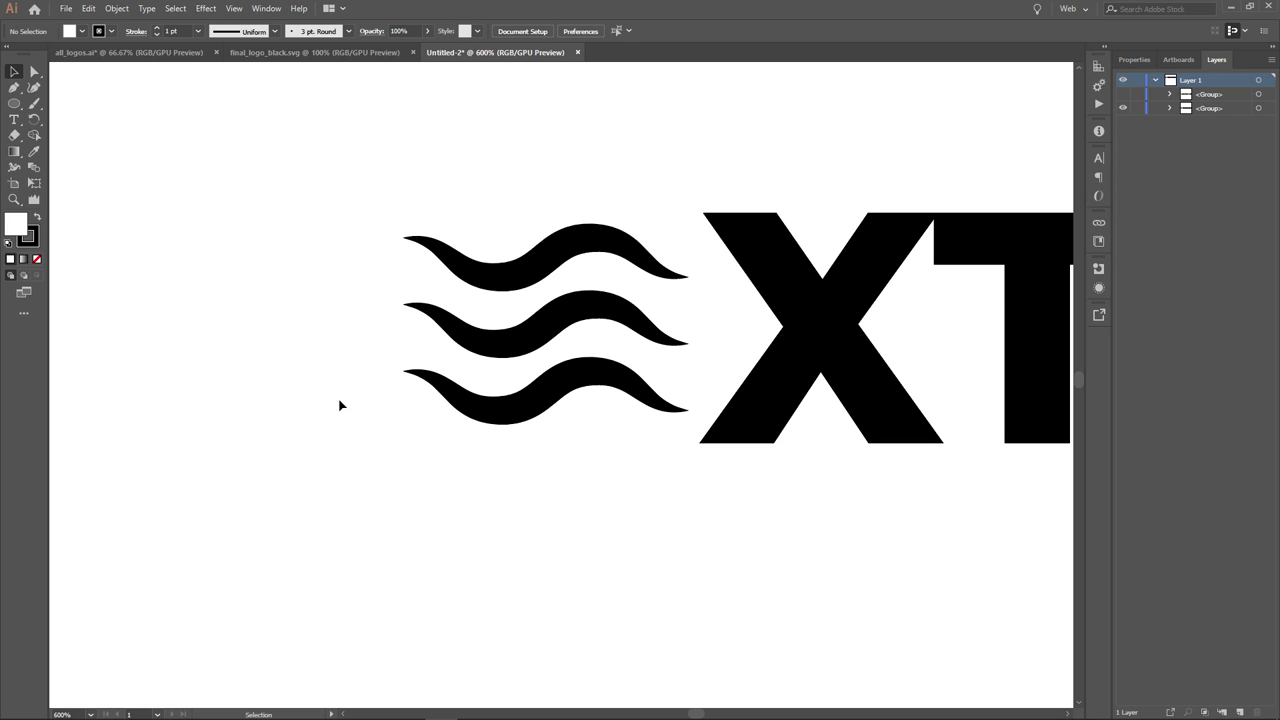
pyautogui.scroll(-4, 379, 396)
pyautogui.moveTo(595, 487); pyautogui.dragTo(594, 475)
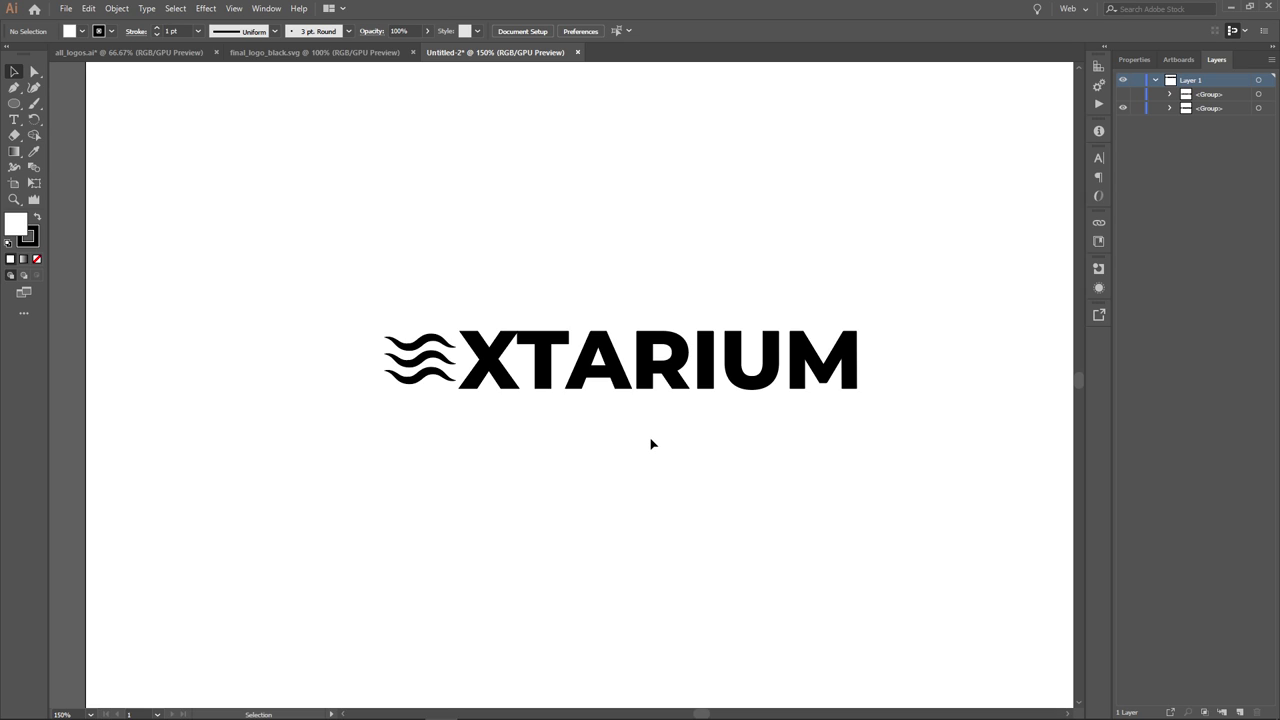
pyautogui.scroll(-1, 725, 442)
pyautogui.moveTo(740, 446); pyautogui.dragTo(703, 409)
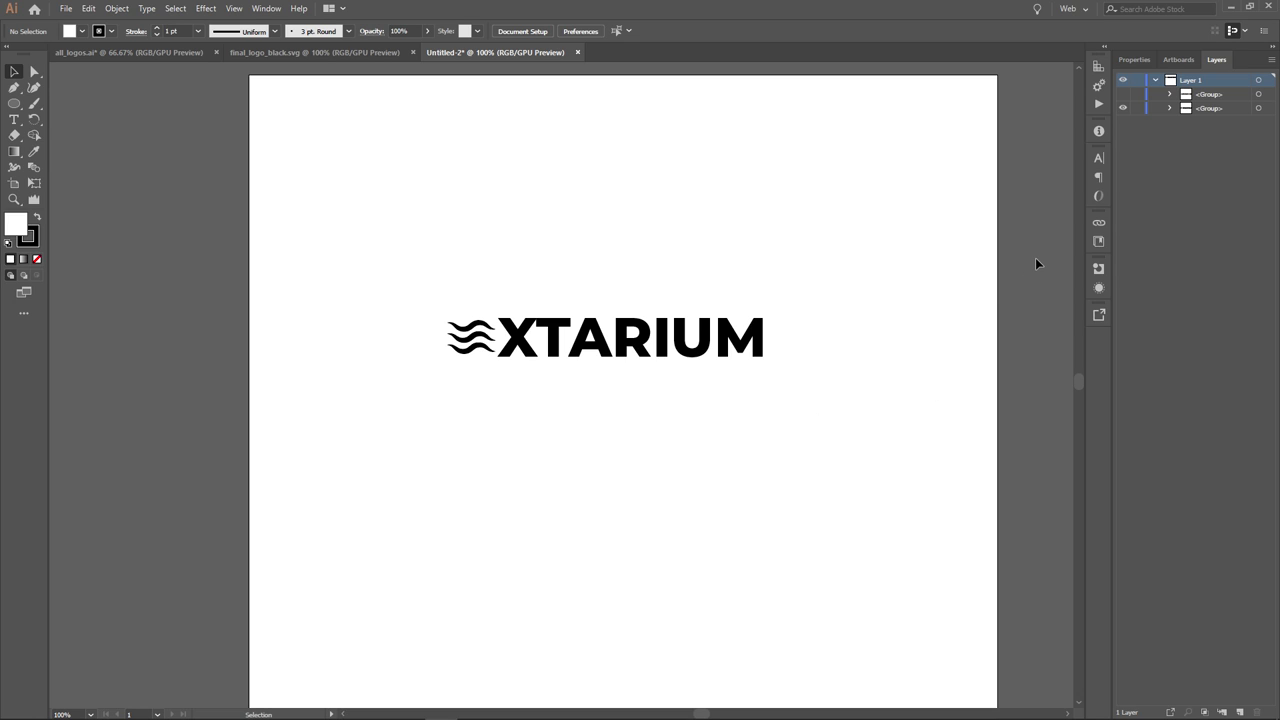
pyautogui.moveTo(440, 292); pyautogui.dragTo(477, 389)
# - Reveal the hidden second logo group and copy the whole EXTARIUM eel logo
pyautogui.click(487, 424)
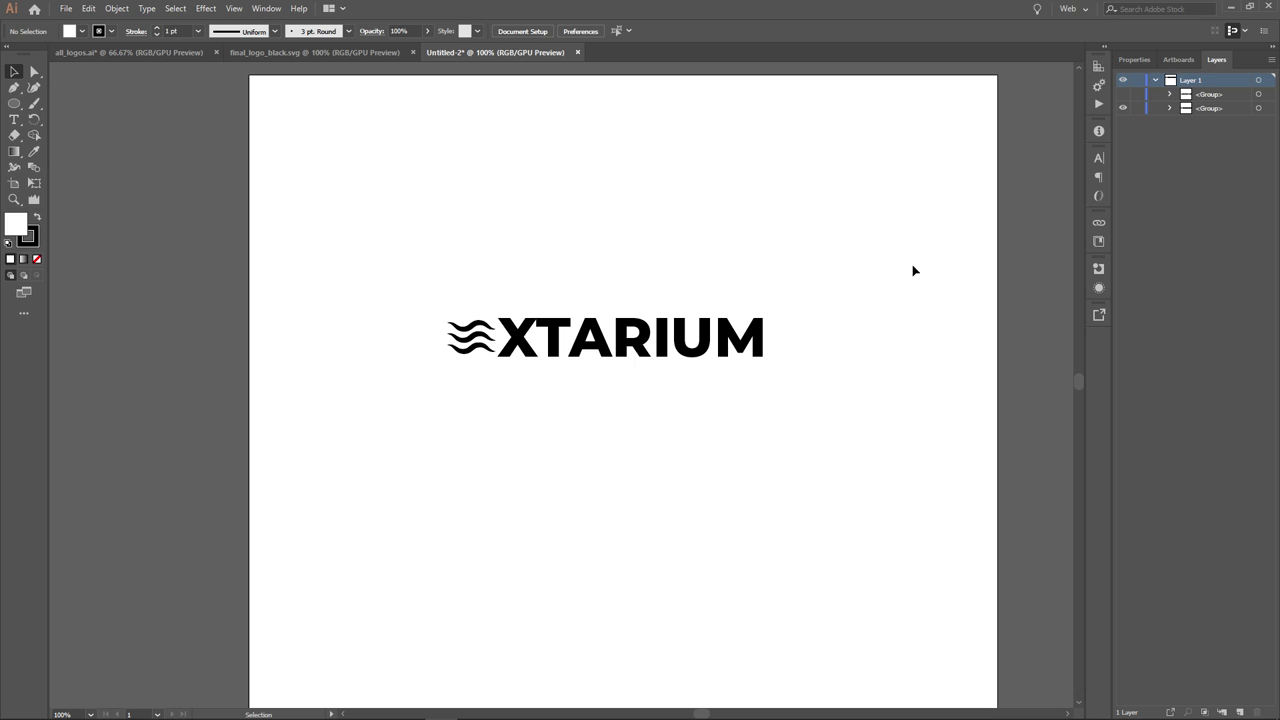
pyautogui.click(1124, 95)
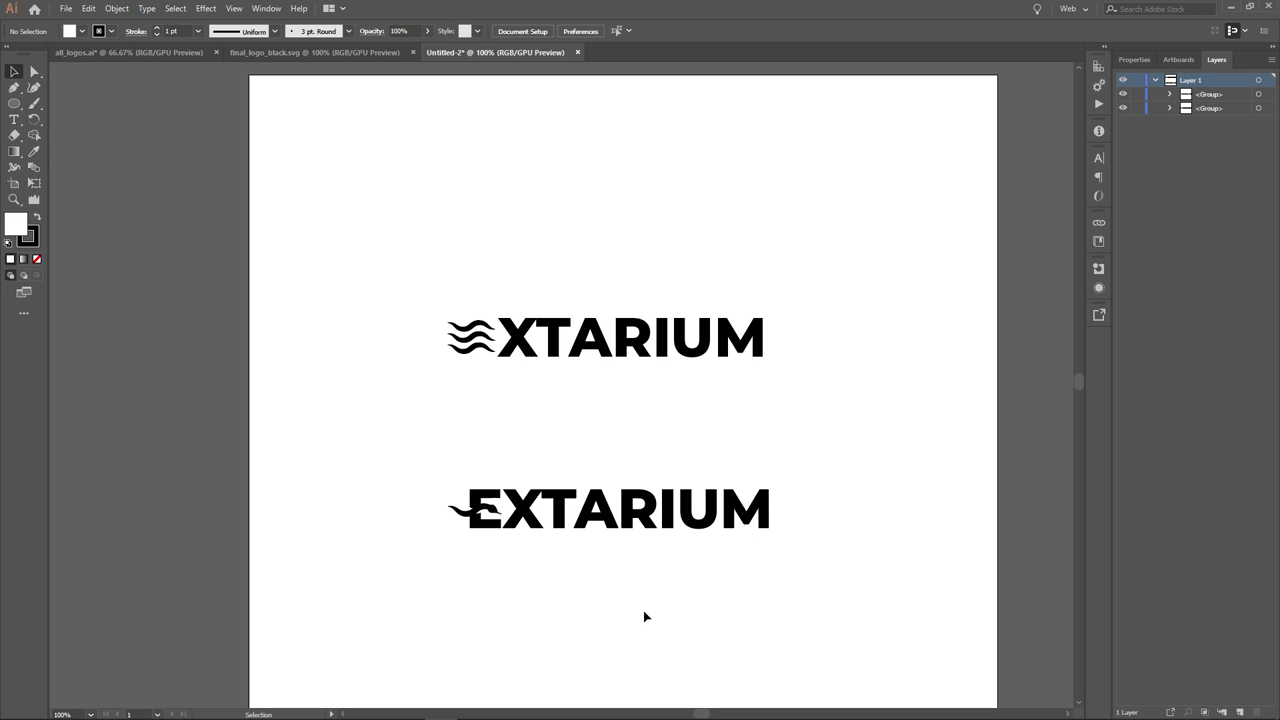
pyautogui.moveTo(643, 610); pyautogui.dragTo(674, 469)
pyautogui.scroll(1, 623, 430)
pyautogui.scroll(2, 628, 430)
pyautogui.scroll(-1, 737, 429)
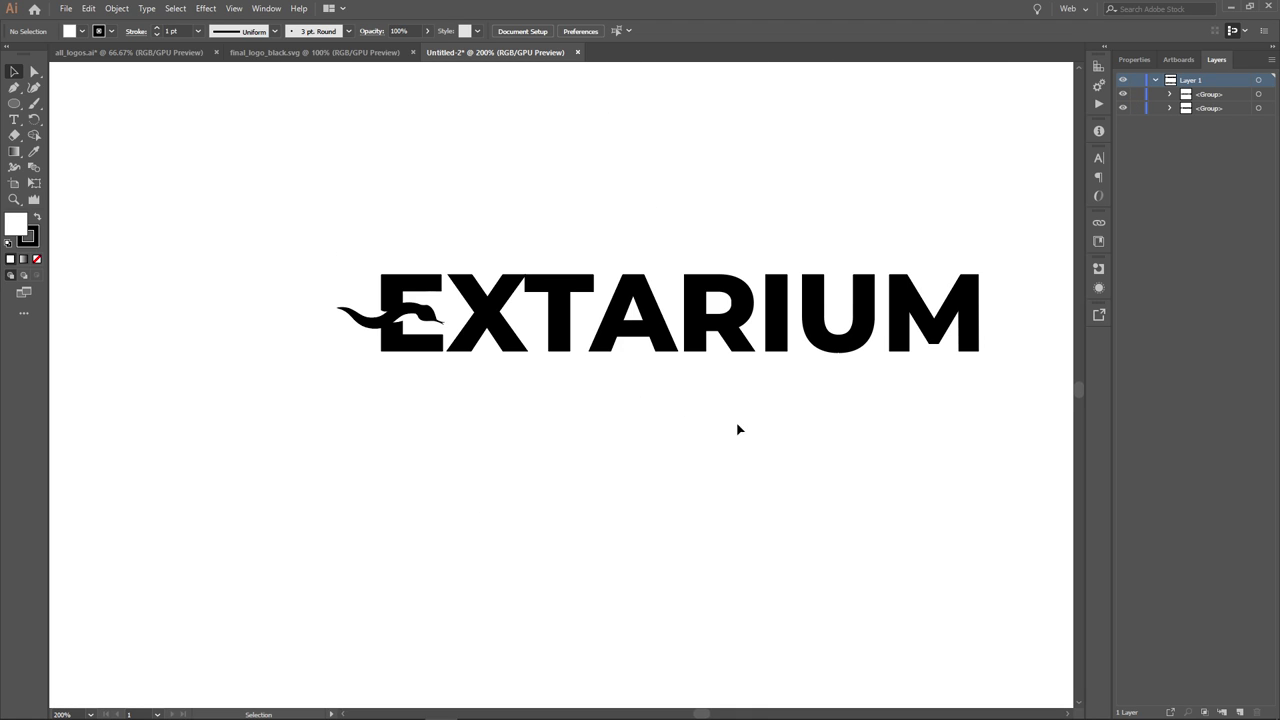
pyautogui.moveTo(737, 429); pyautogui.dragTo(692, 421)
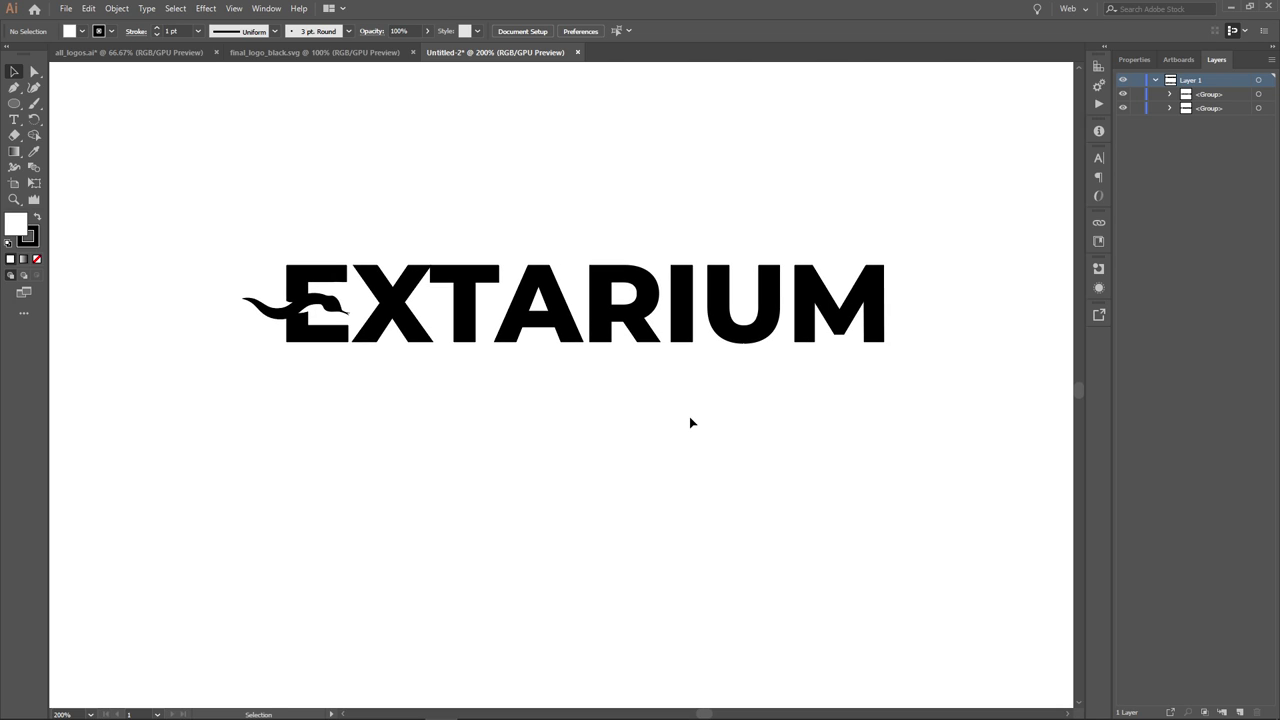
pyautogui.moveTo(210, 207); pyautogui.dragTo(942, 407)
pyautogui.hotkey('ctrl', 'c')
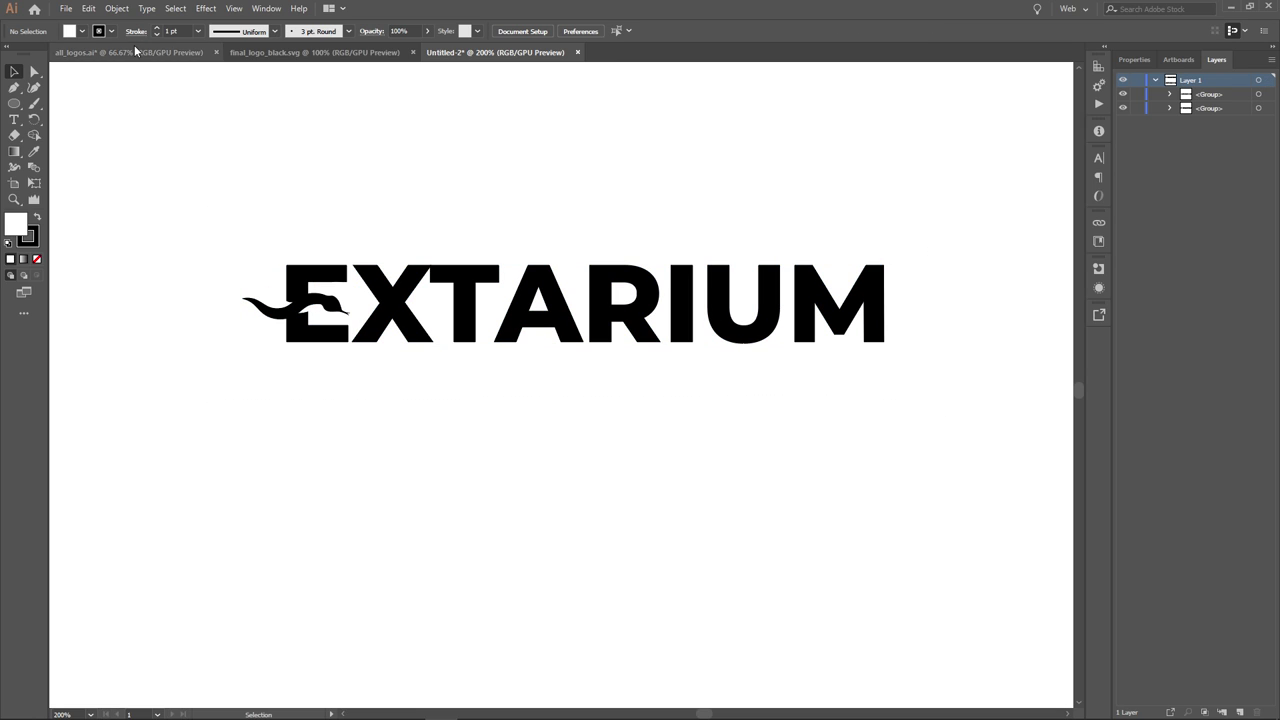
# - Paste the eel logo into all_logos.ai above the swoosh-icon logo
pyautogui.click(130, 52)
pyautogui.hotkey('ctrl', 'f')
pyautogui.hotkey('ctrl', '1')
pyautogui.scroll(2, 233, 197)
pyautogui.moveTo(449, 294); pyautogui.dragTo(549, 388)
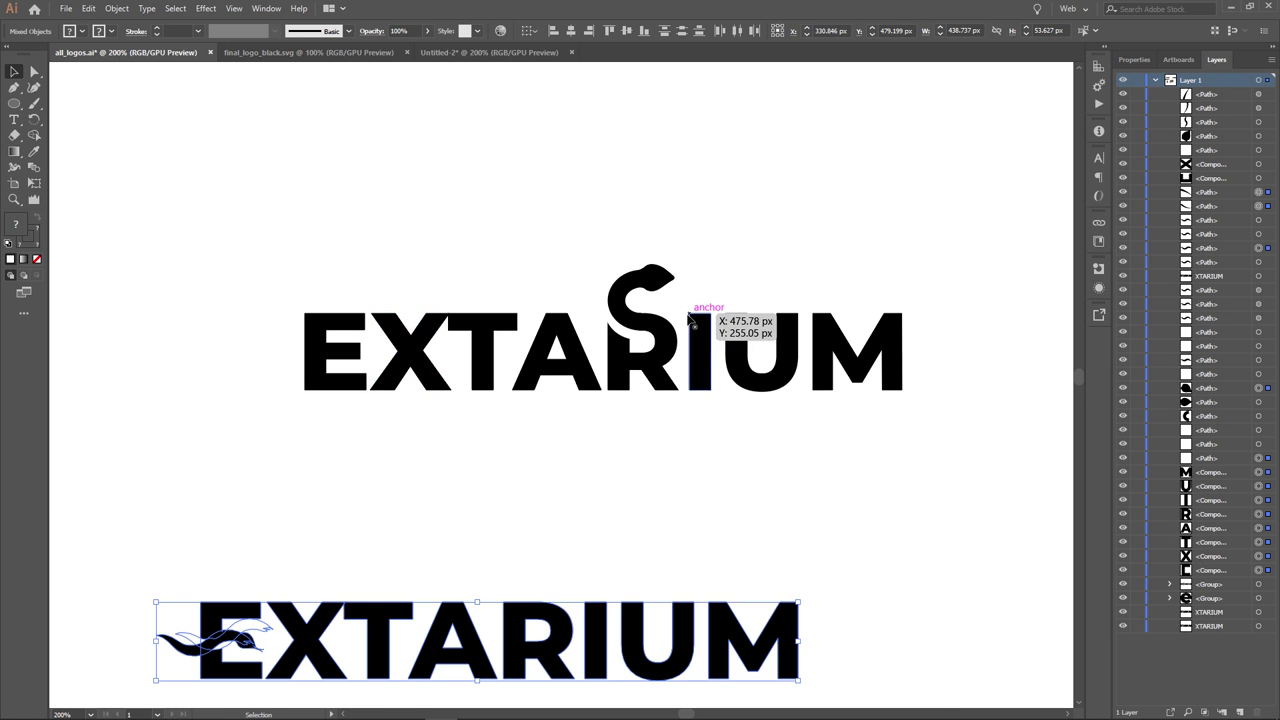
pyautogui.moveTo(256, 210); pyautogui.dragTo(931, 468)
pyautogui.click(379, 93)
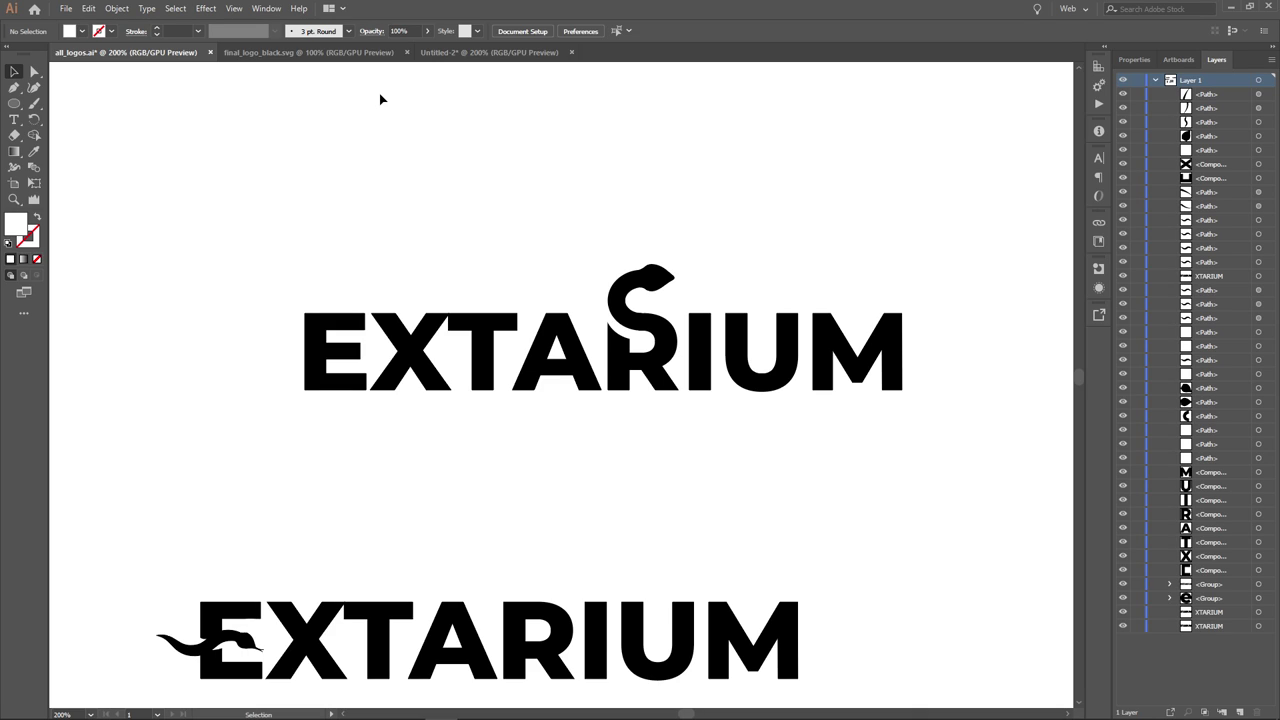
# - In Untitled-2, select the eel and letter E, then zoom in on the eel's head
pyautogui.click(452, 56)
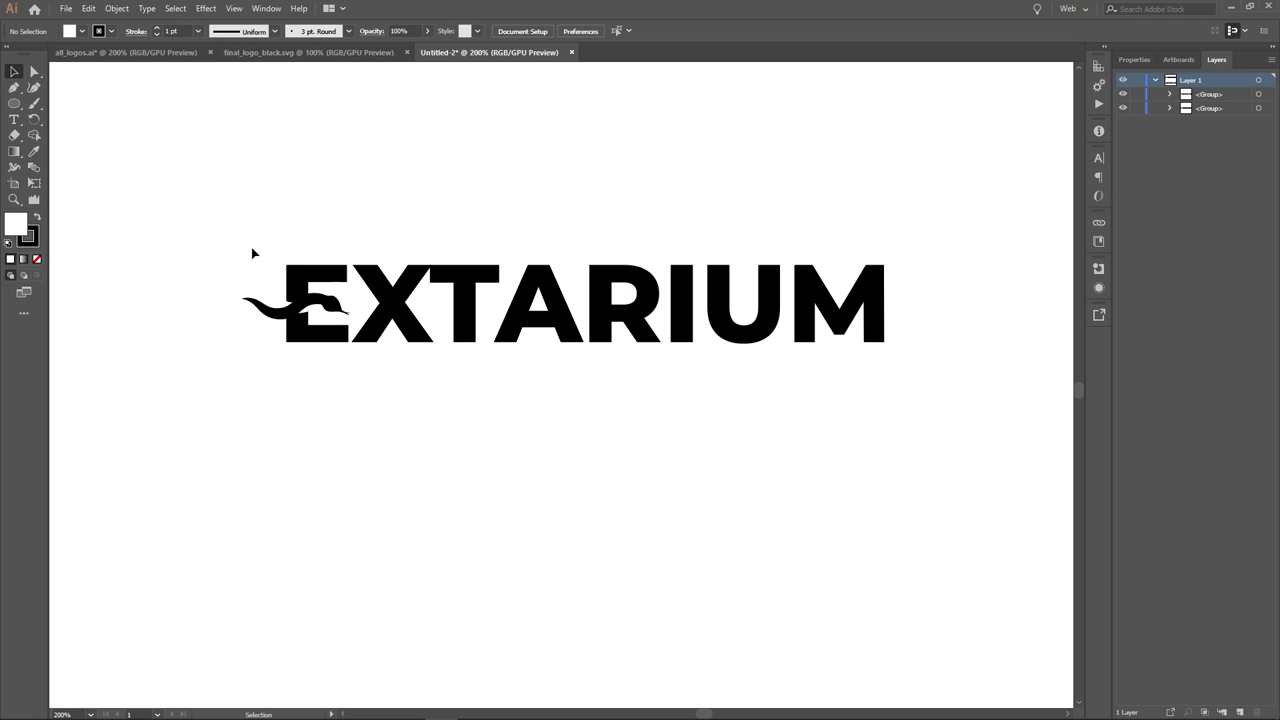
pyautogui.moveTo(251, 245); pyautogui.dragTo(341, 406)
pyautogui.click(237, 312)
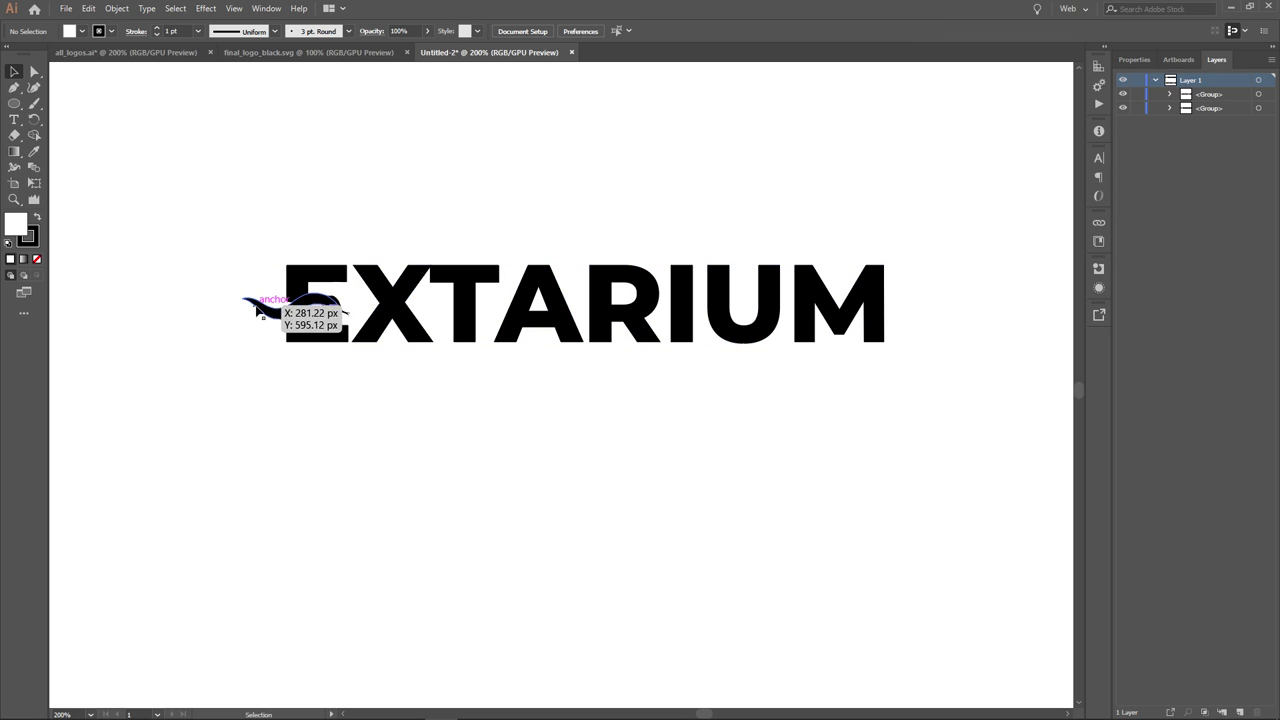
pyautogui.click(378, 400)
pyautogui.scroll(3, 251, 363)
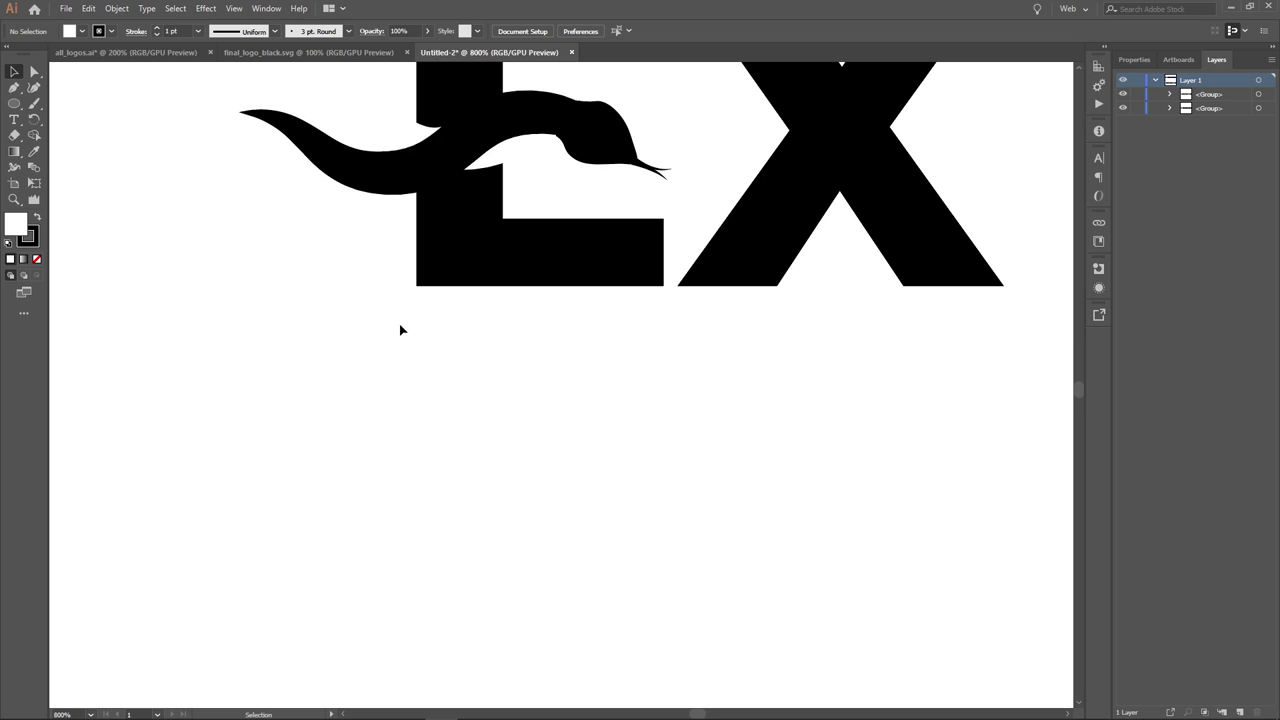
pyautogui.moveTo(400, 329); pyautogui.dragTo(480, 537)
pyautogui.scroll(-1, 817, 550)
pyautogui.scroll(-4, 817, 550)
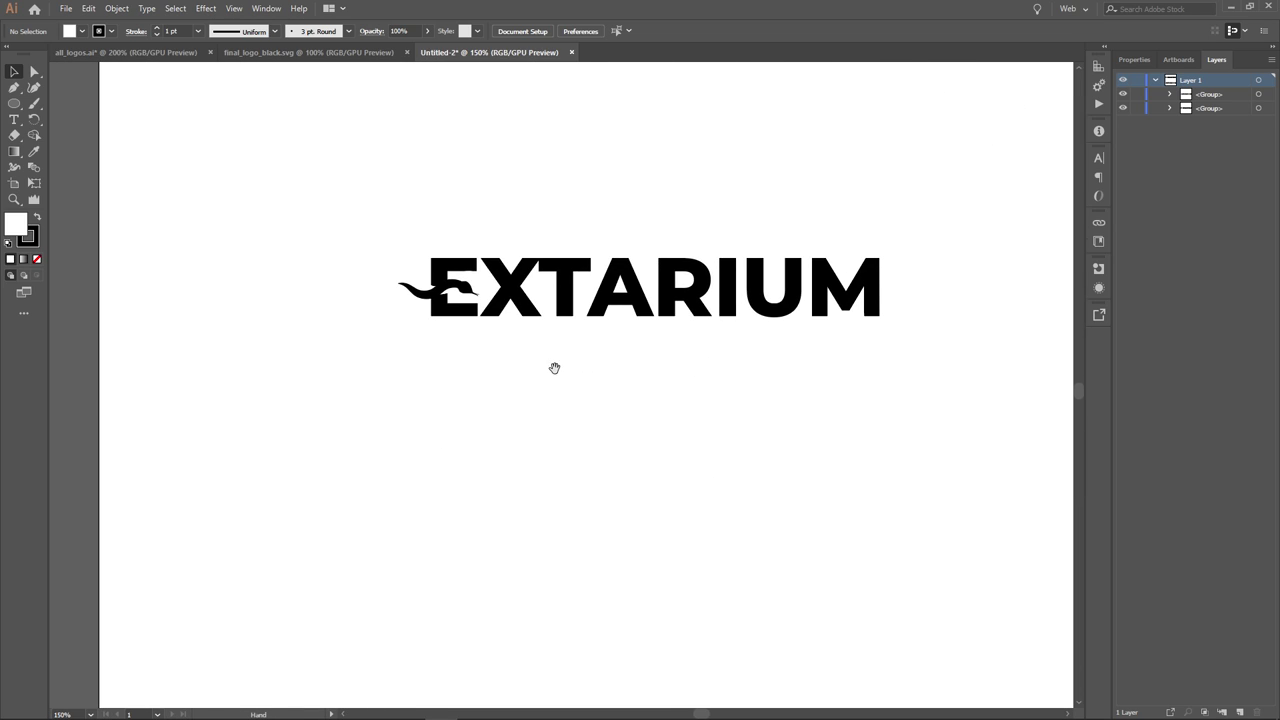
# - Duplicate the eel logo directly below the original
pyautogui.moveTo(300, 212); pyautogui.dragTo(913, 430)
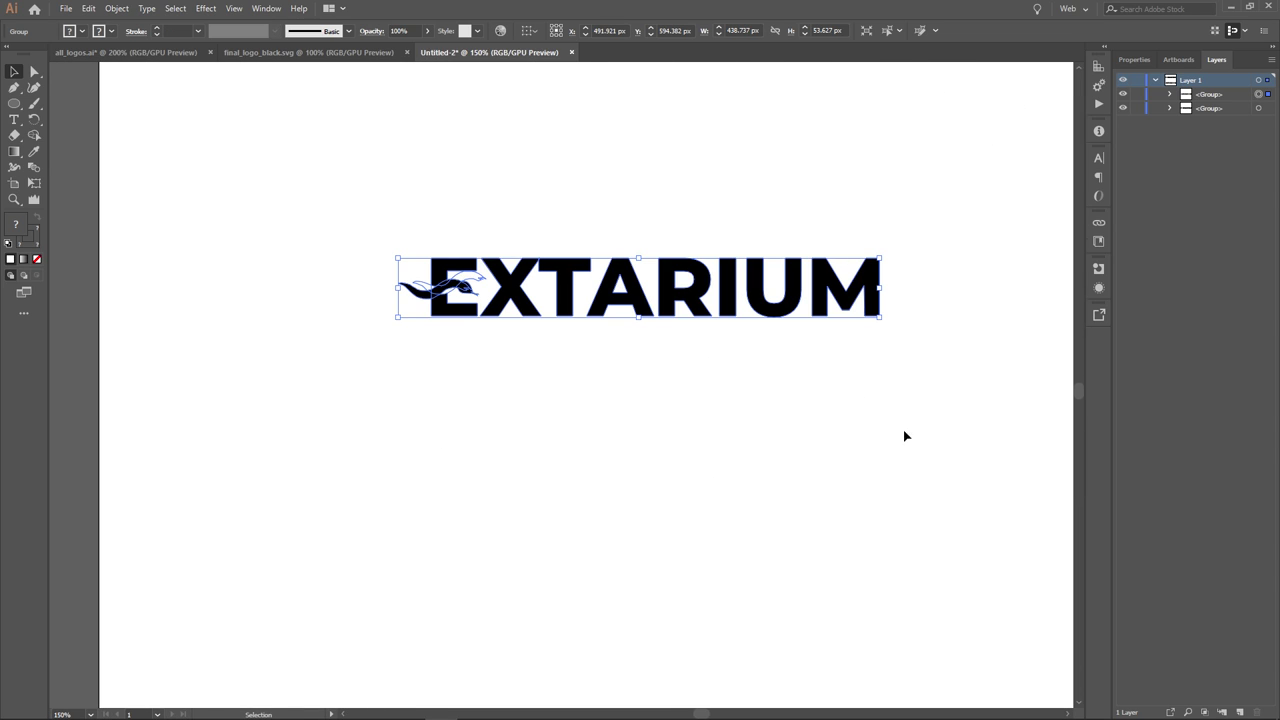
pyautogui.moveTo(832, 293); pyautogui.dragTo(784, 342)
pyautogui.click(784, 342)
pyautogui.moveTo(580, 240); pyautogui.dragTo(946, 389)
pyautogui.press('Delete')
pyautogui.hotkey('ctrl', 'z')
pyautogui.click(591, 251)
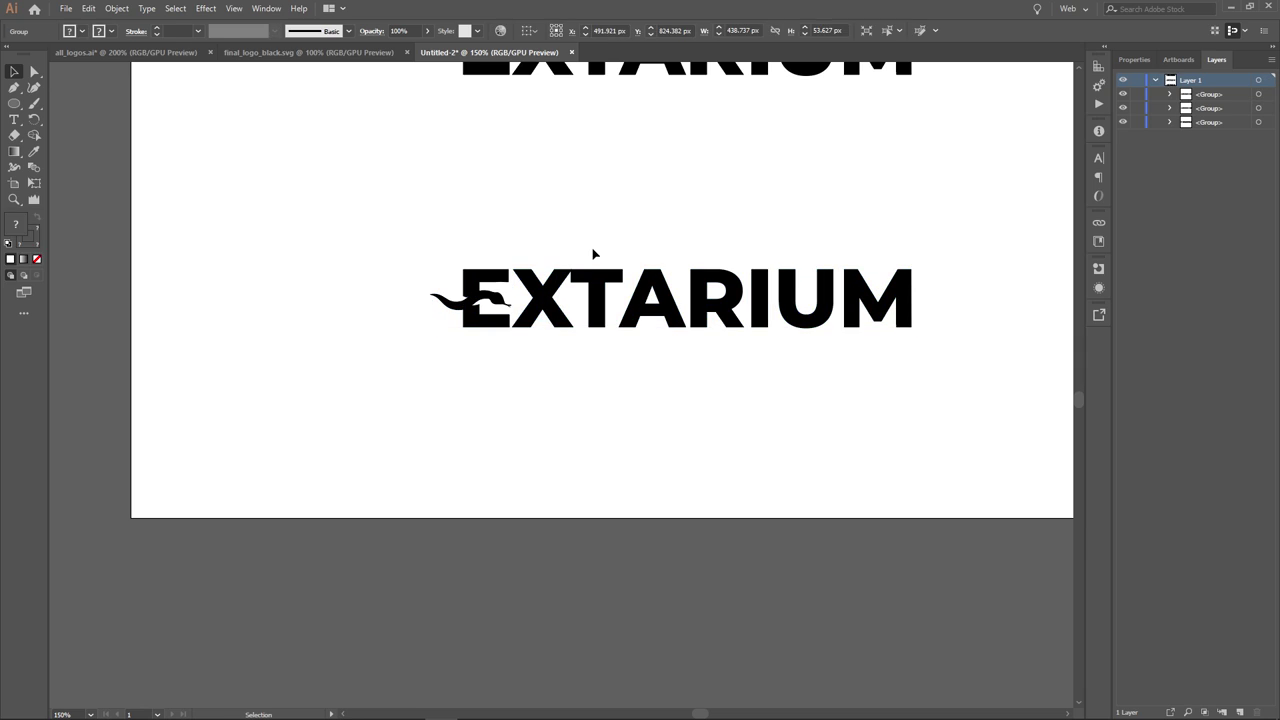
# - Ungroup the duplicate and delete TARIUM, leaving only the EX mark selected
pyautogui.rightClick(596, 291)
pyautogui.click(633, 398)
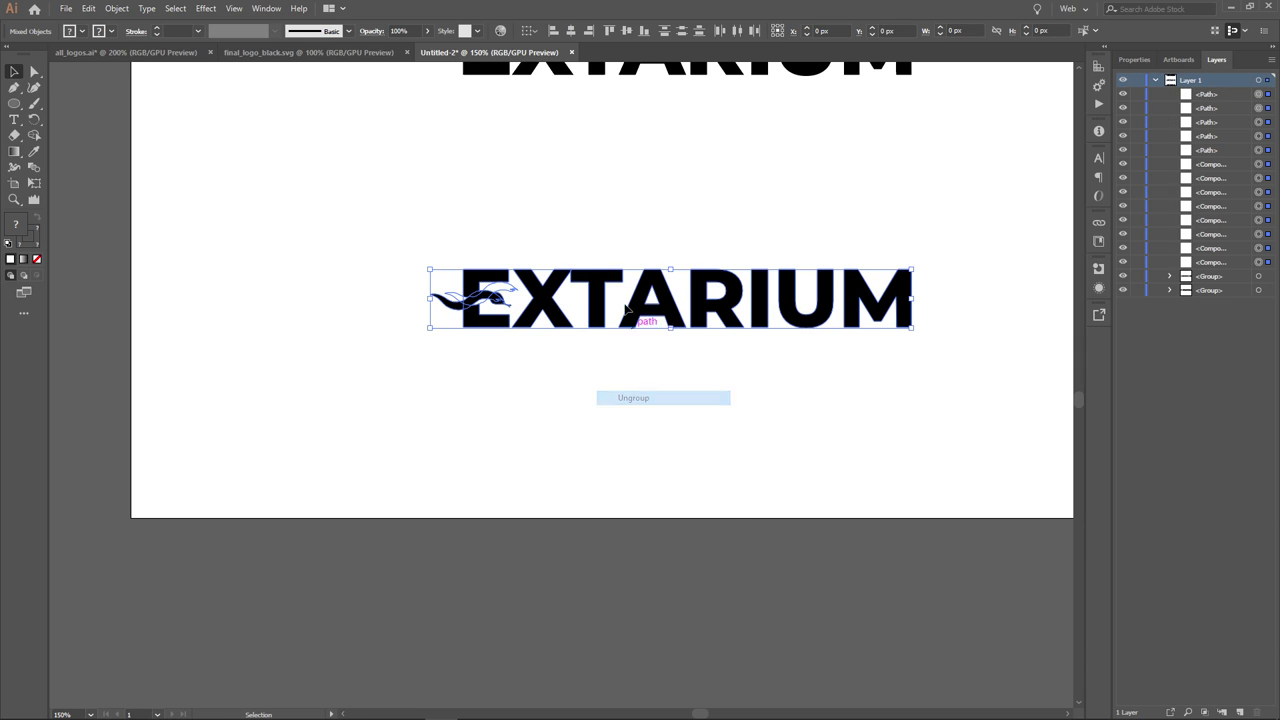
pyautogui.moveTo(589, 229); pyautogui.dragTo(812, 374)
pyautogui.press('Delete')
pyautogui.moveTo(370, 218); pyautogui.dragTo(766, 206)
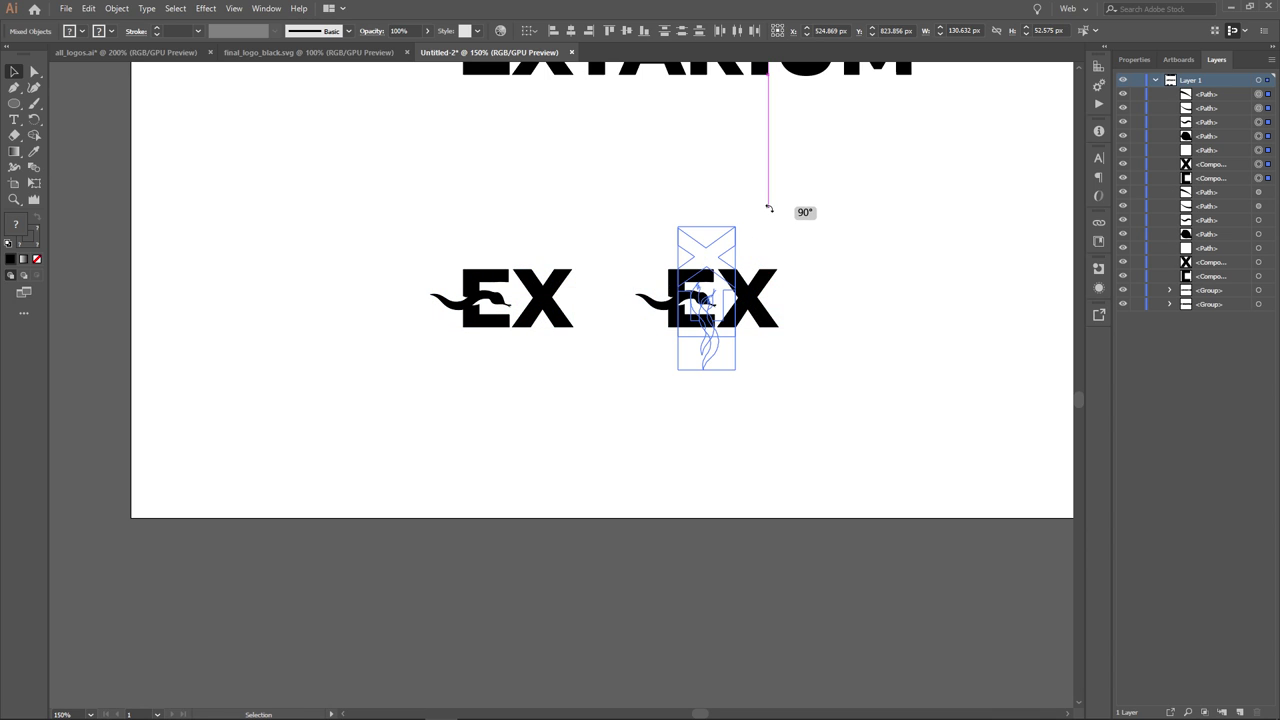
# - Zoom in to check the rotated EX copy beside the horizontal EX mark
pyautogui.click(808, 288)
pyautogui.scroll(2, 780, 334)
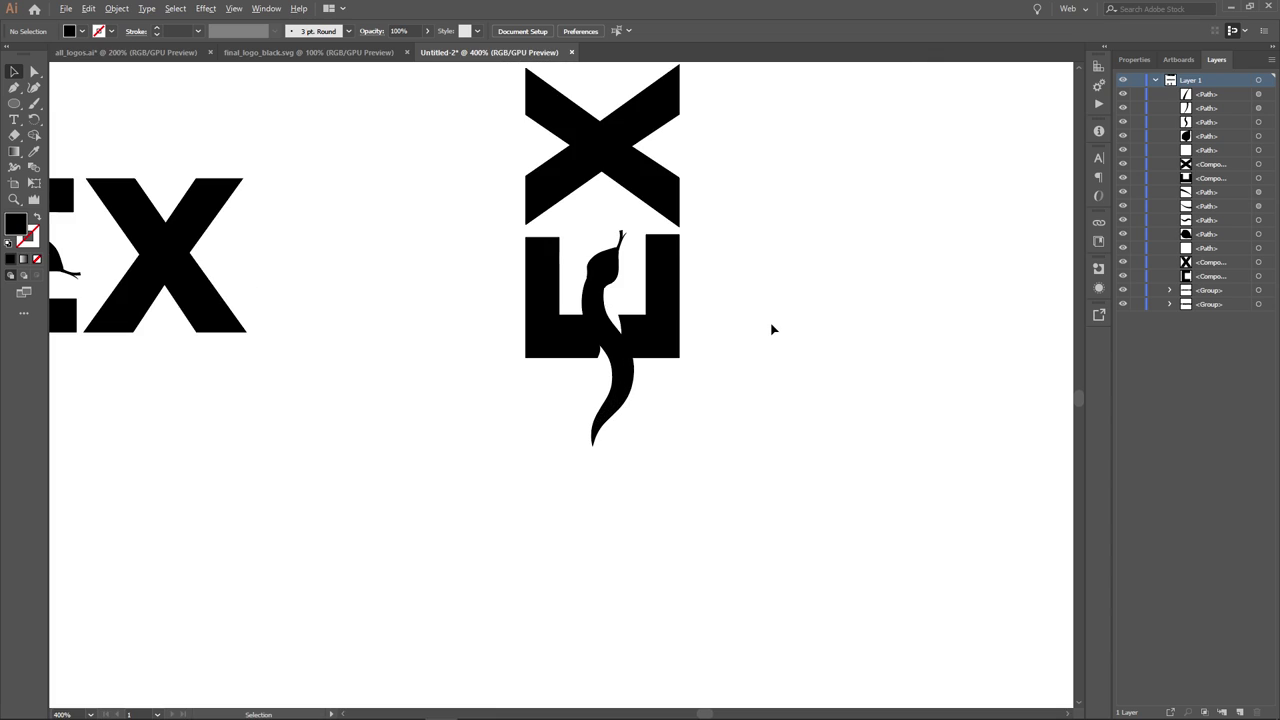
pyautogui.scroll(2, 797, 337)
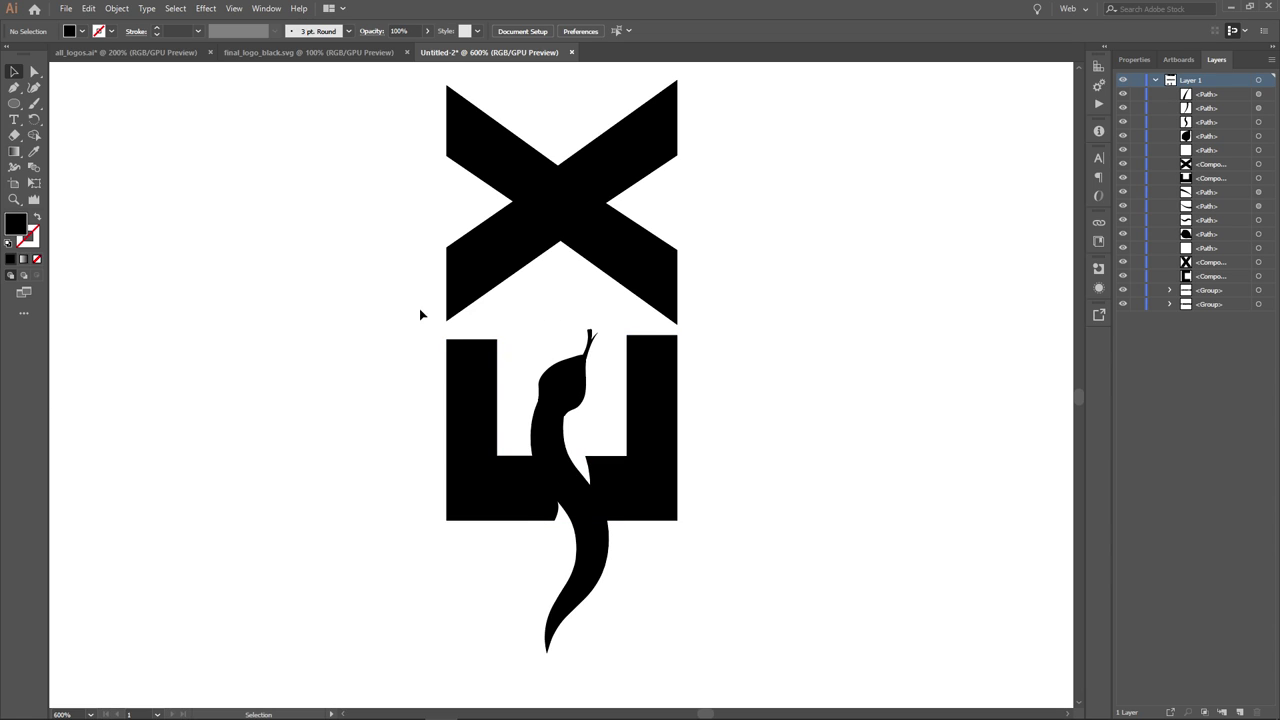
pyautogui.scroll(-2, 334, 314)
pyautogui.moveTo(334, 314); pyautogui.dragTo(457, 289)
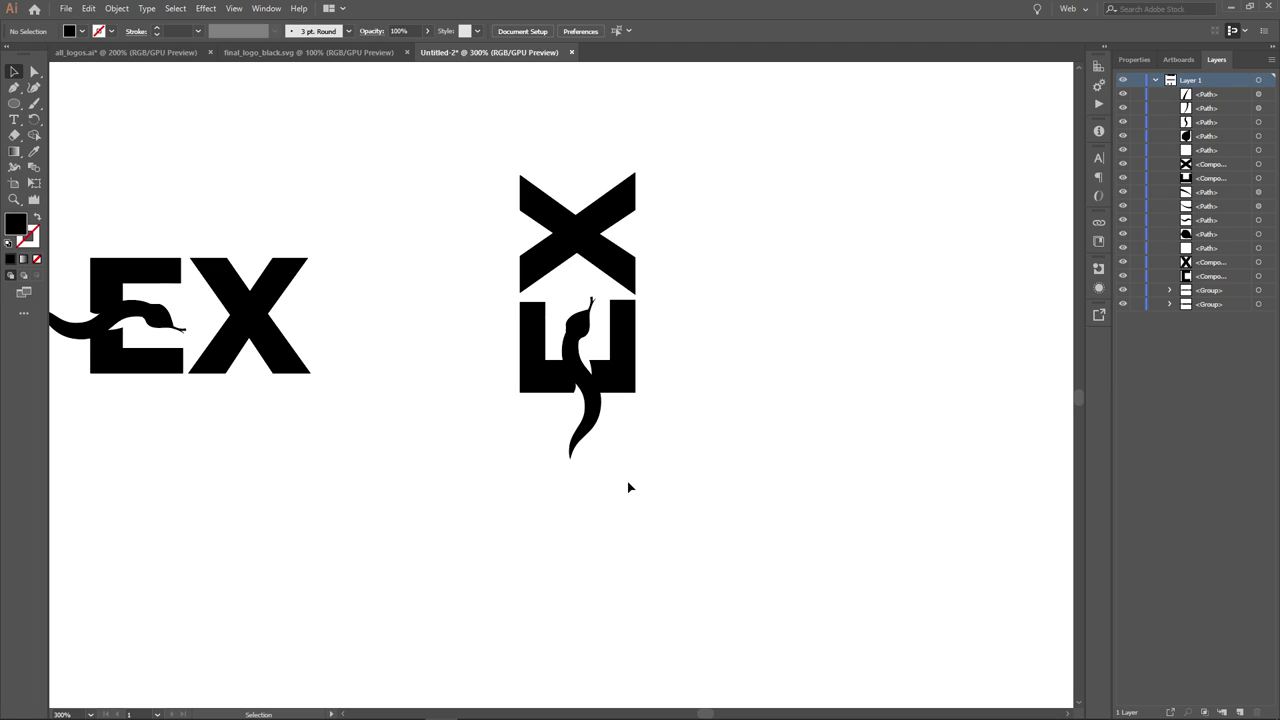
# - Undo the EX copy's rotation and pan across the full eel logo and EX marks
pyautogui.hotkey('ctrl', 'z')
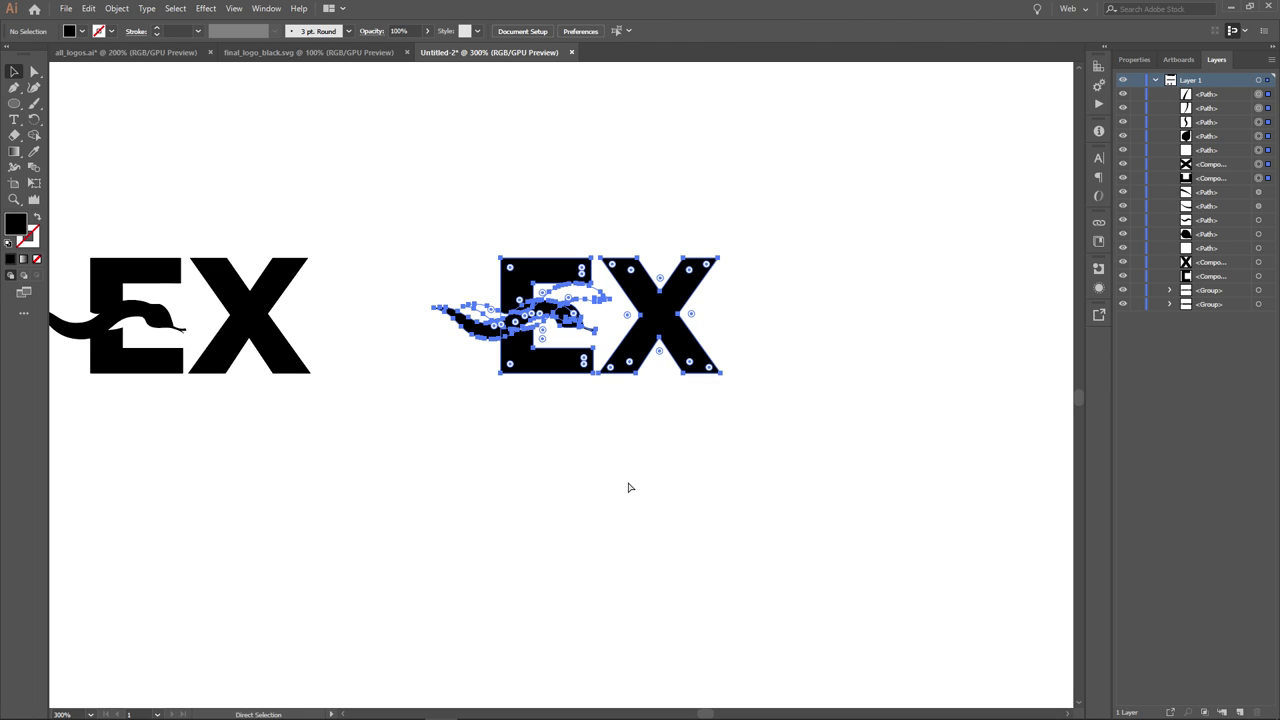
pyautogui.click(627, 481)
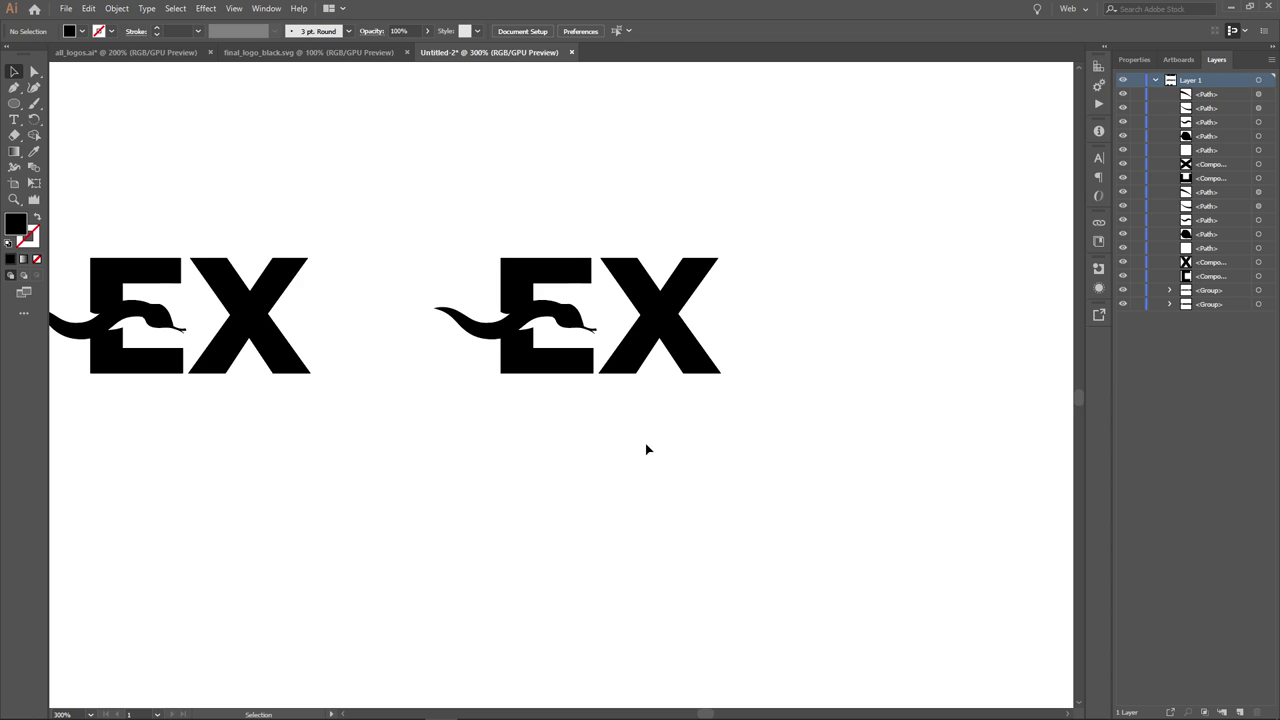
pyautogui.hscroll(-3, 808, 443)
pyautogui.scroll(-5, 770, 447)
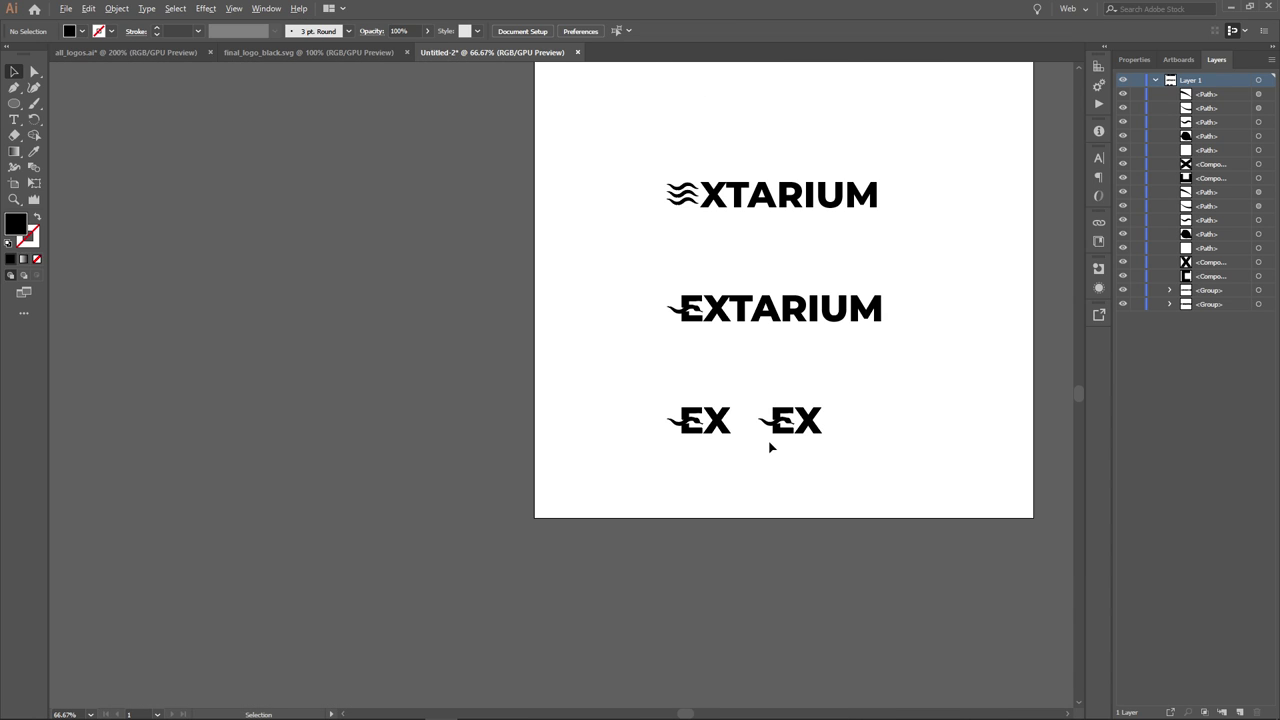
pyautogui.scroll(5, 720, 342)
pyautogui.moveTo(609, 297); pyautogui.dragTo(390, 377)
pyautogui.click(654, 491)
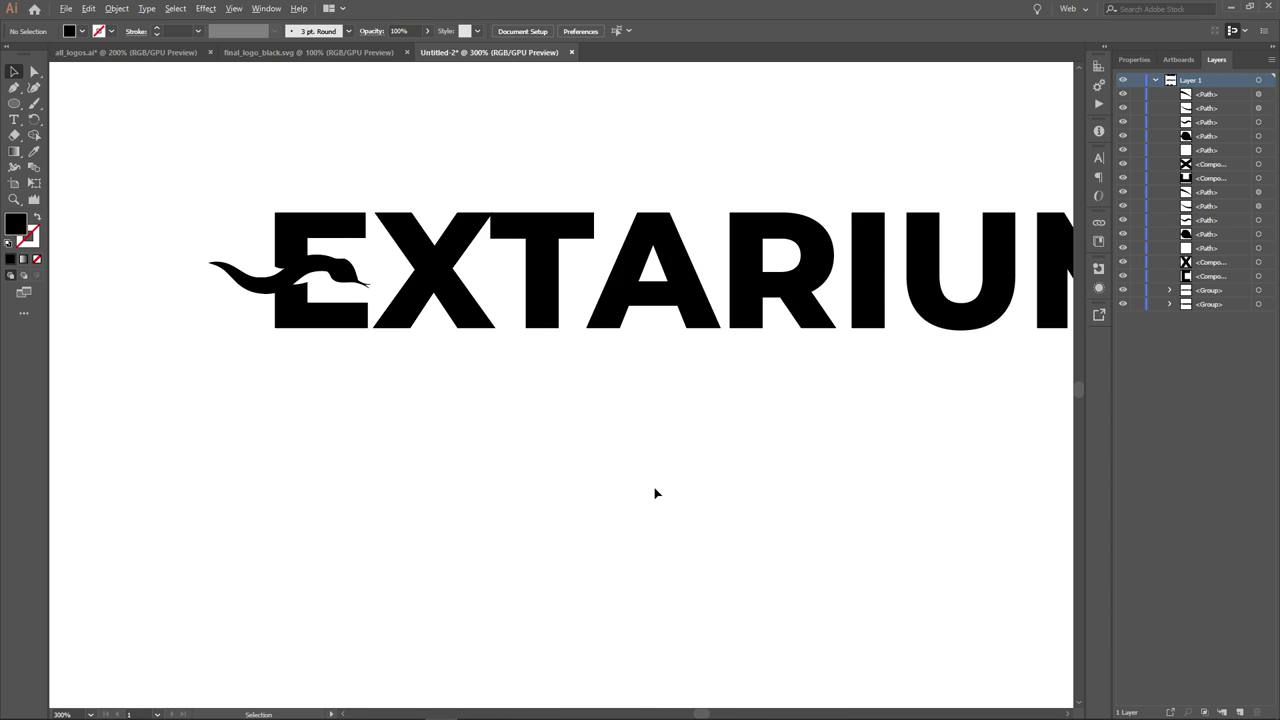
pyautogui.scroll(-1, 654, 491)
pyautogui.moveTo(700, 449); pyautogui.dragTo(586, 431)
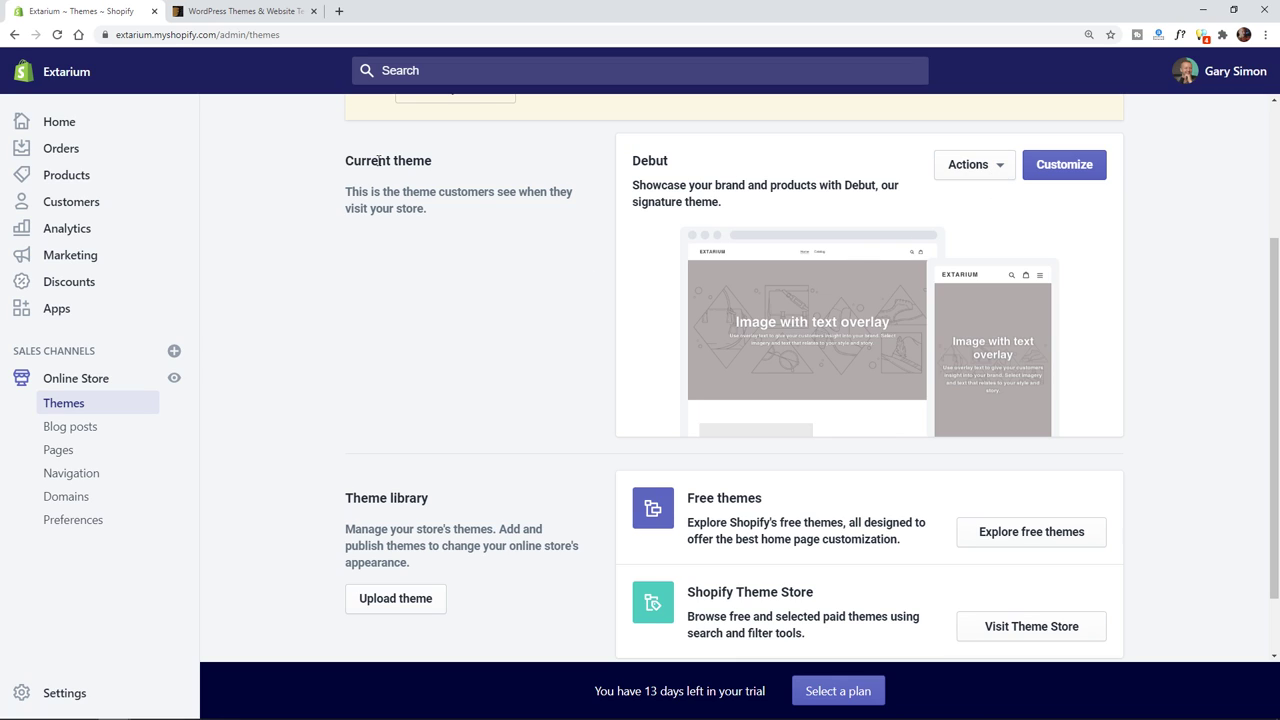
# - Check Debut's theme actions, then go back to admin Home and forward to Themes
pyautogui.click(990, 166)
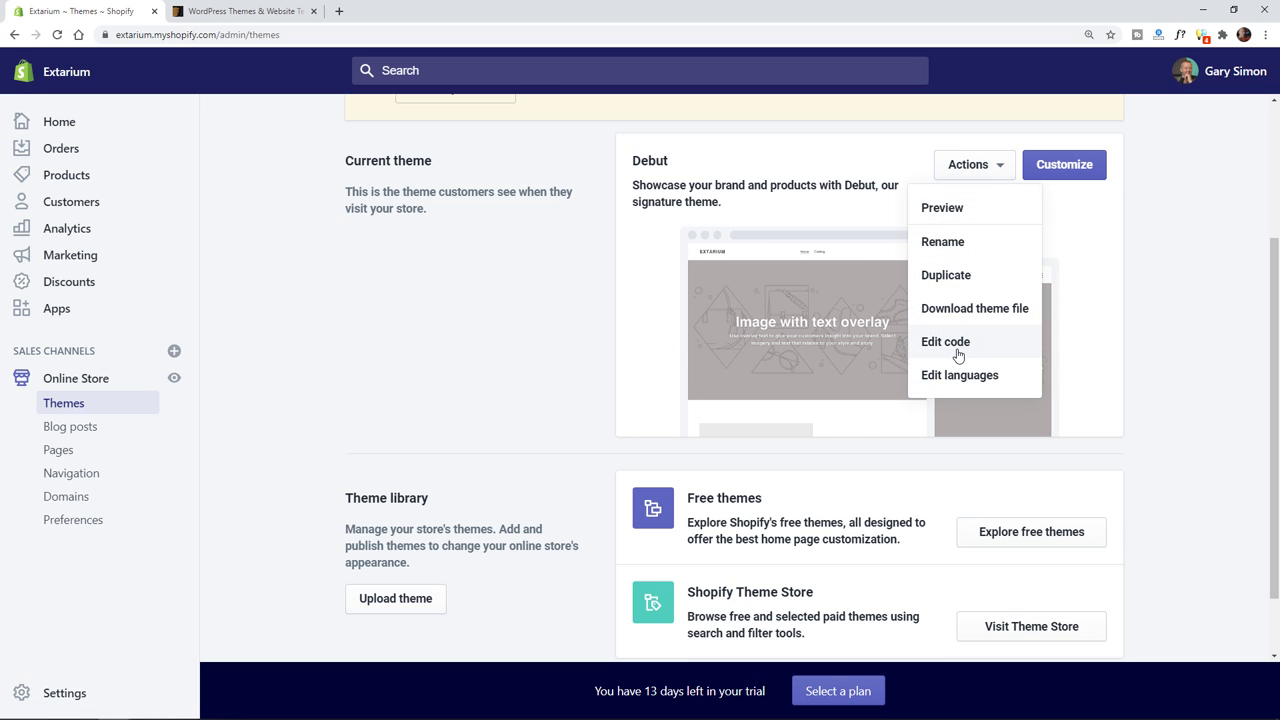
pyautogui.click(1091, 311)
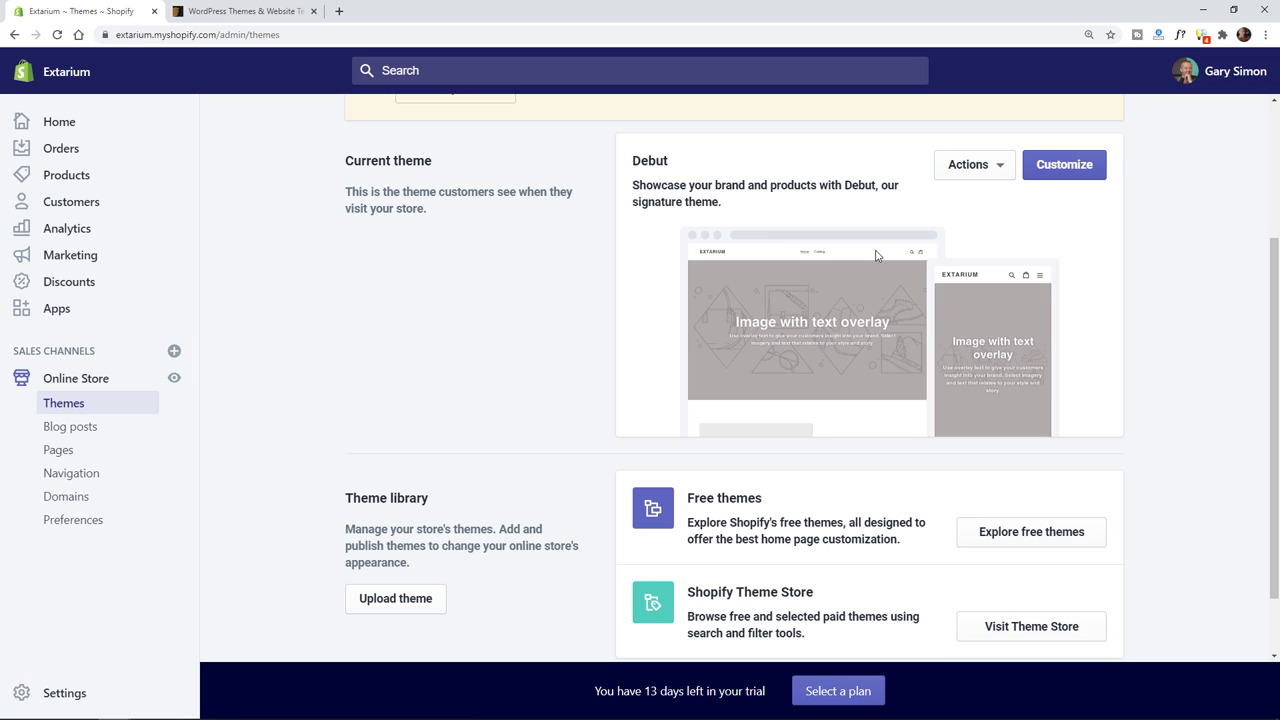
pyautogui.scroll(-1, 1152, 381)
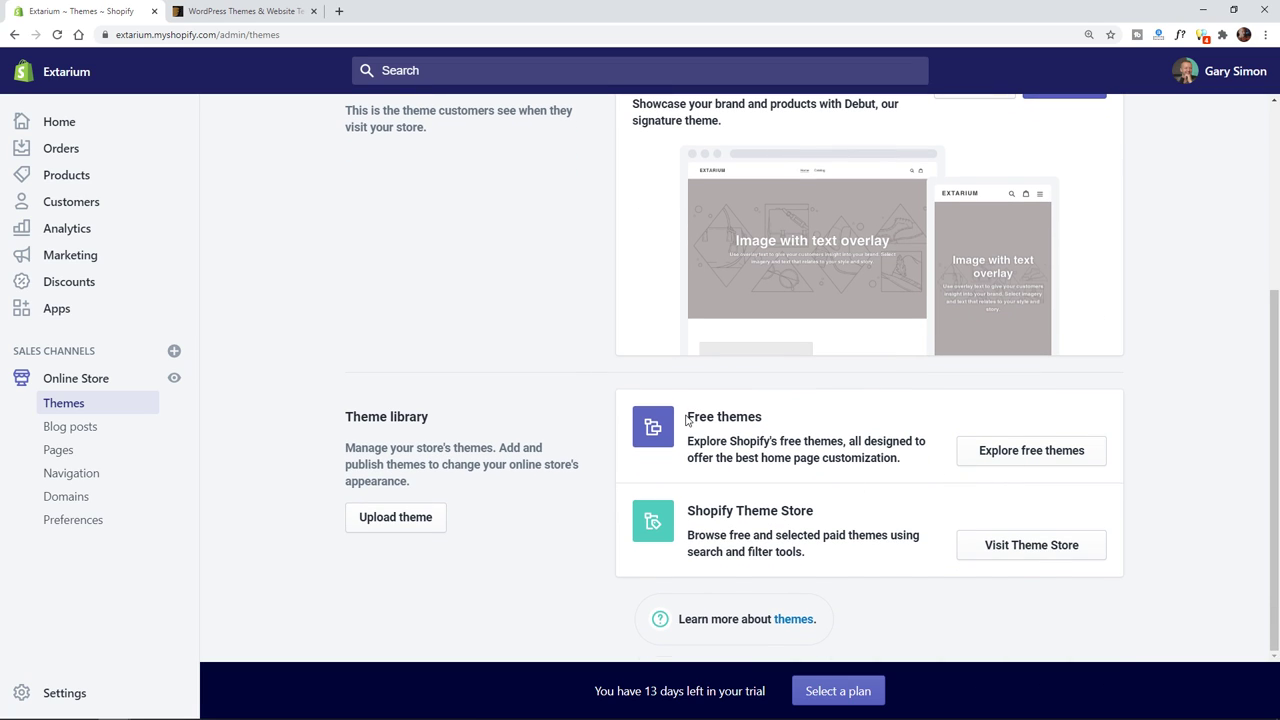
pyautogui.moveTo(686, 420); pyautogui.dragTo(896, 462)
pyautogui.click(935, 463)
pyautogui.rightClick(1009, 457)
pyautogui.click(1025, 467)
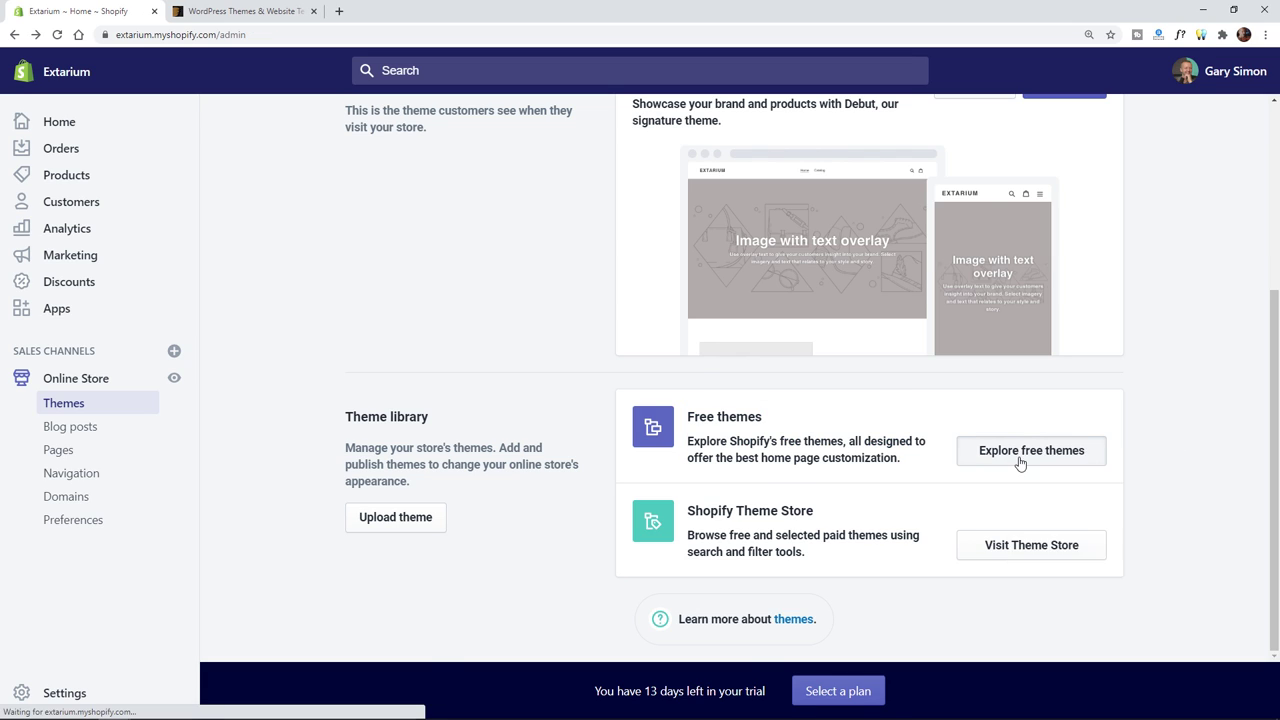
pyautogui.click(35, 34)
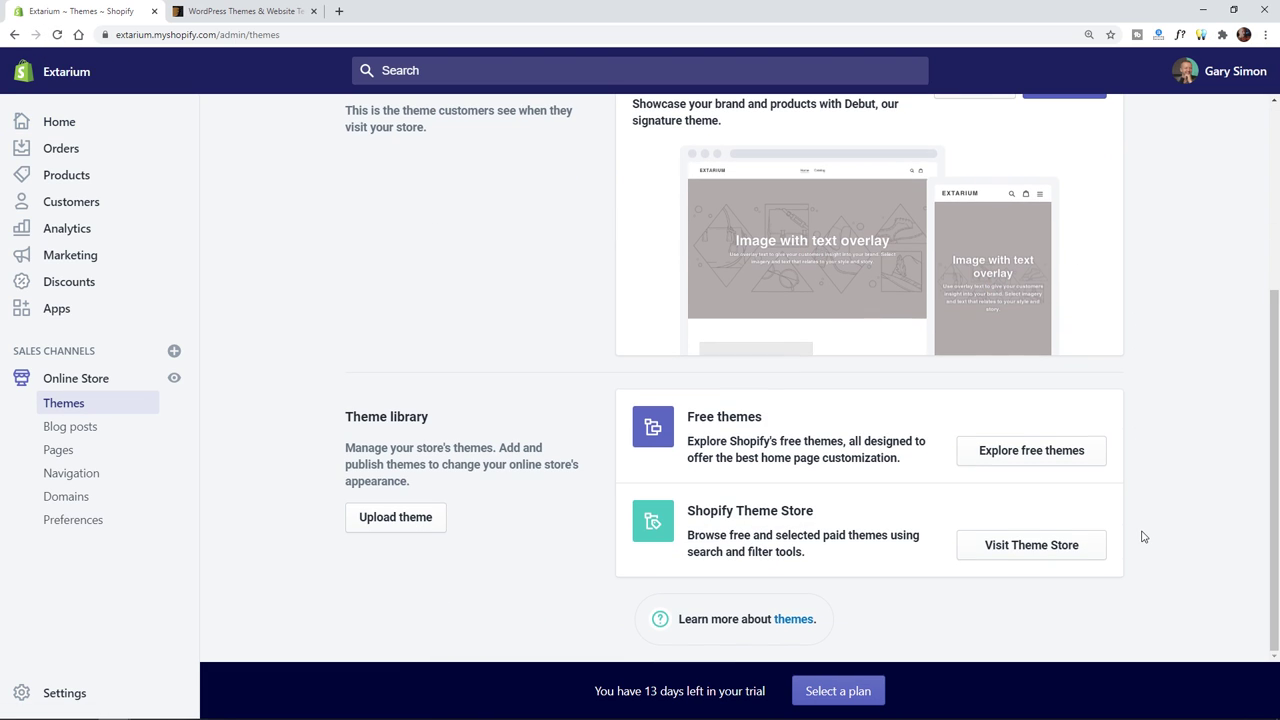
pyautogui.click(1022, 455)
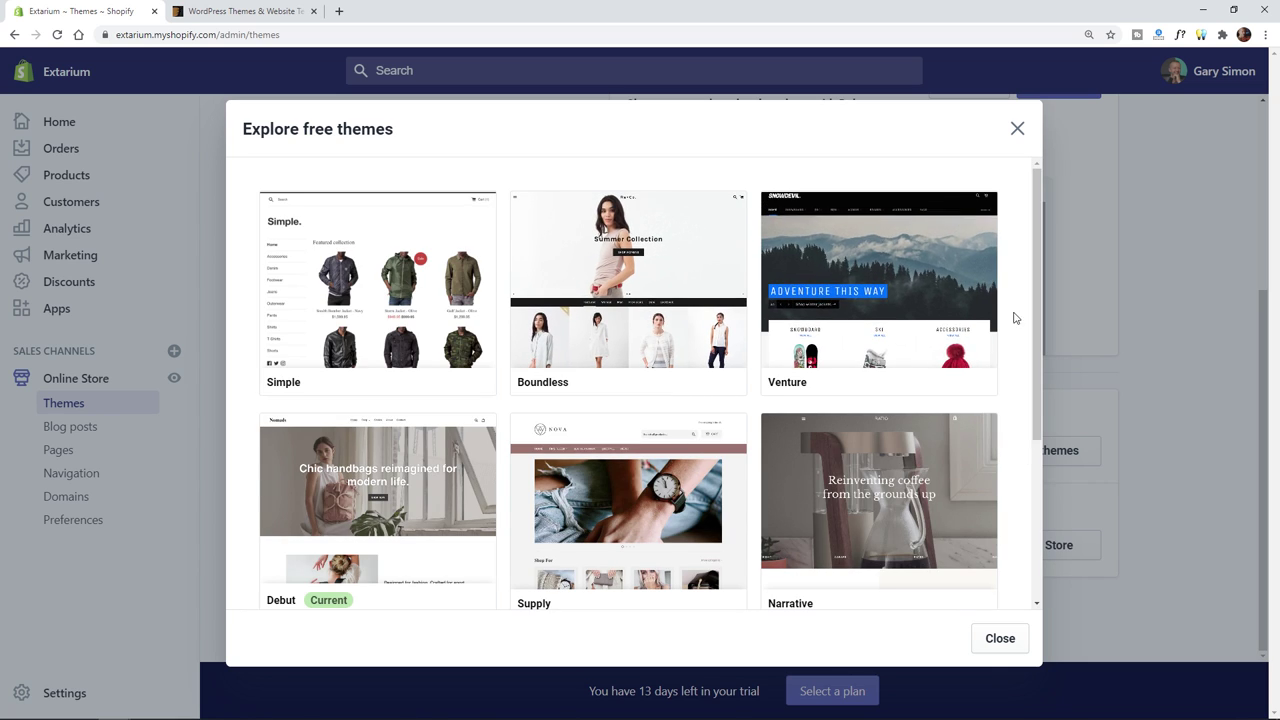
pyautogui.scroll(-3, 1022, 280)
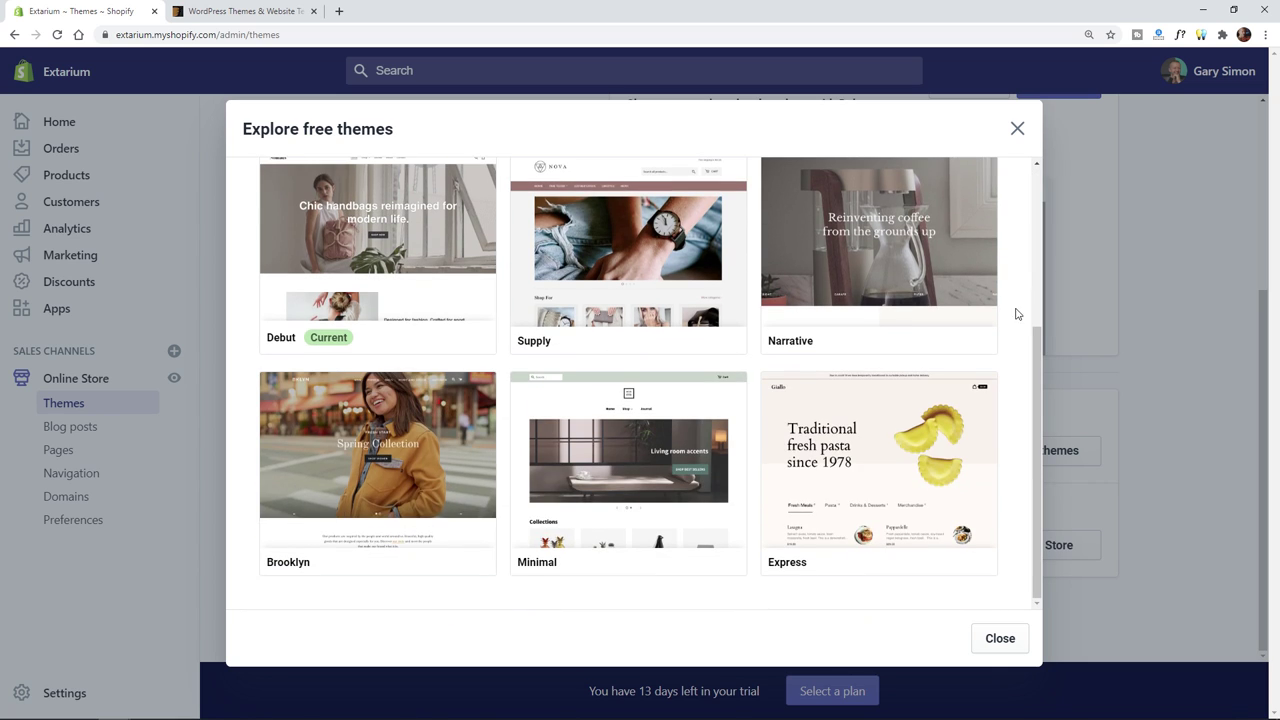
pyautogui.scroll(4, 516, 465)
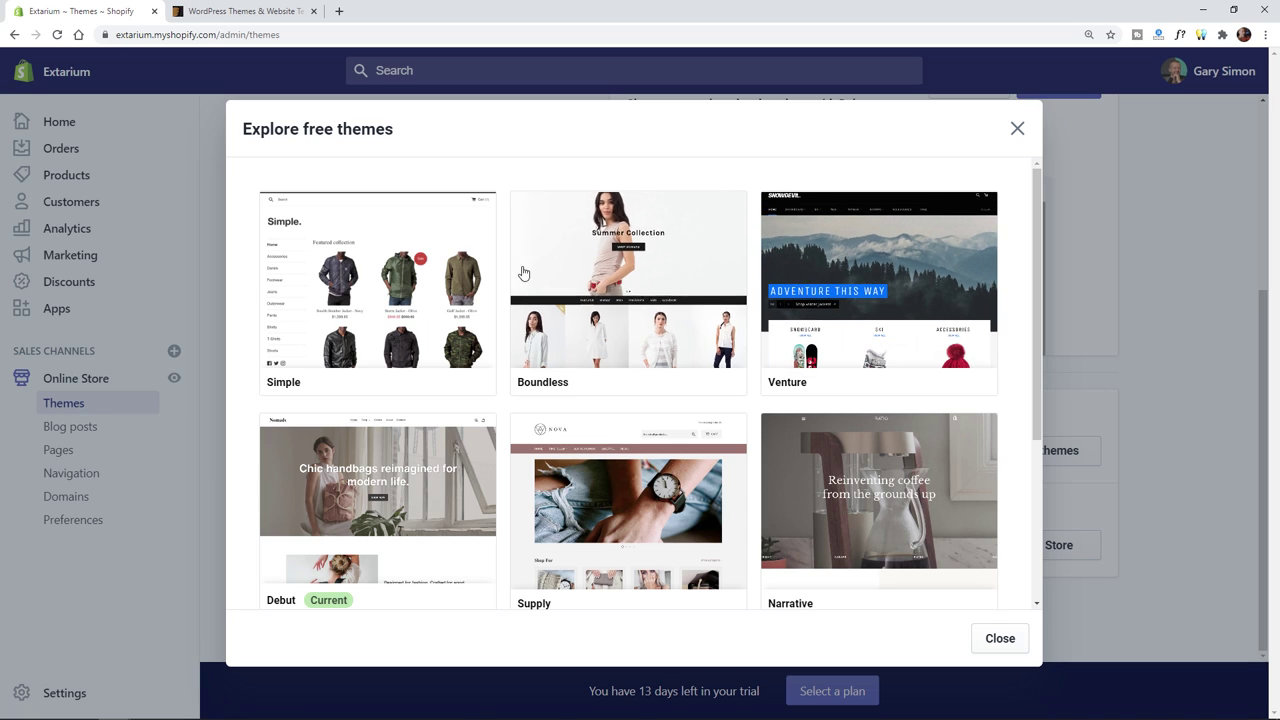
pyautogui.scroll(-3, 540, 370)
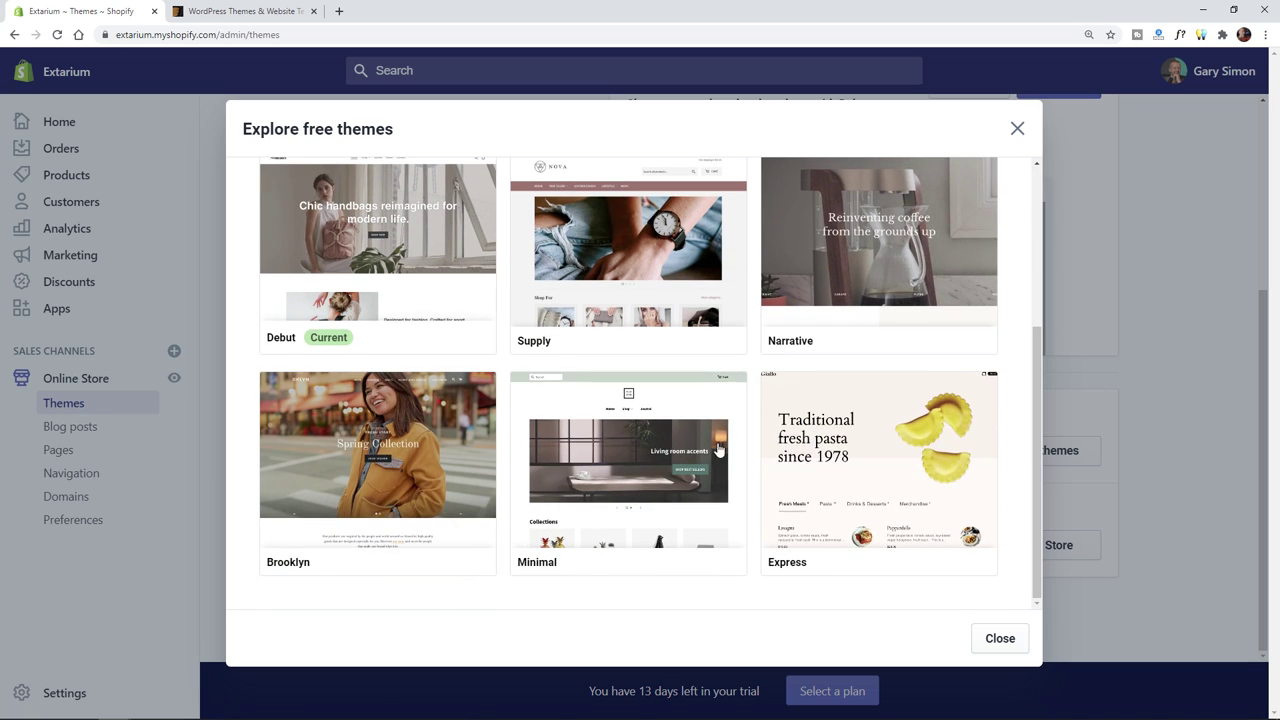
pyautogui.click(1017, 130)
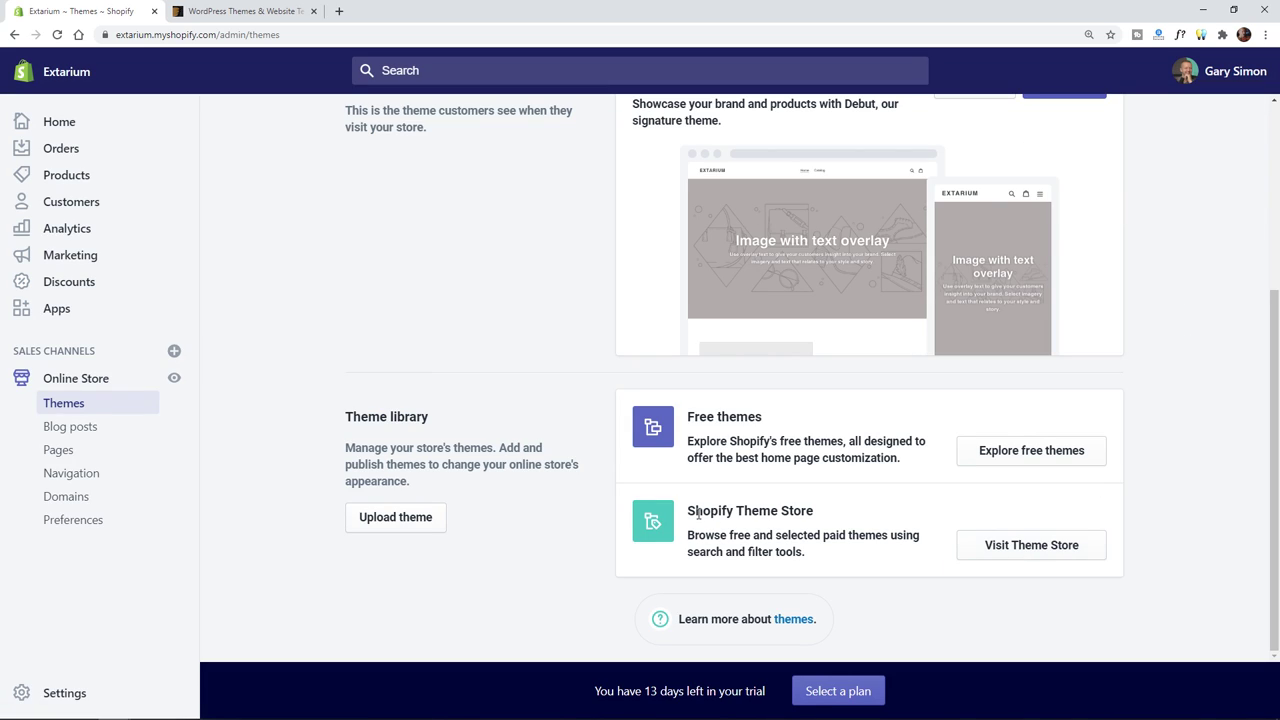
pyautogui.moveTo(695, 512); pyautogui.dragTo(806, 514)
# - Open the Shopify Theme Store in a new tab and browse its theme collections
pyautogui.click(988, 547)
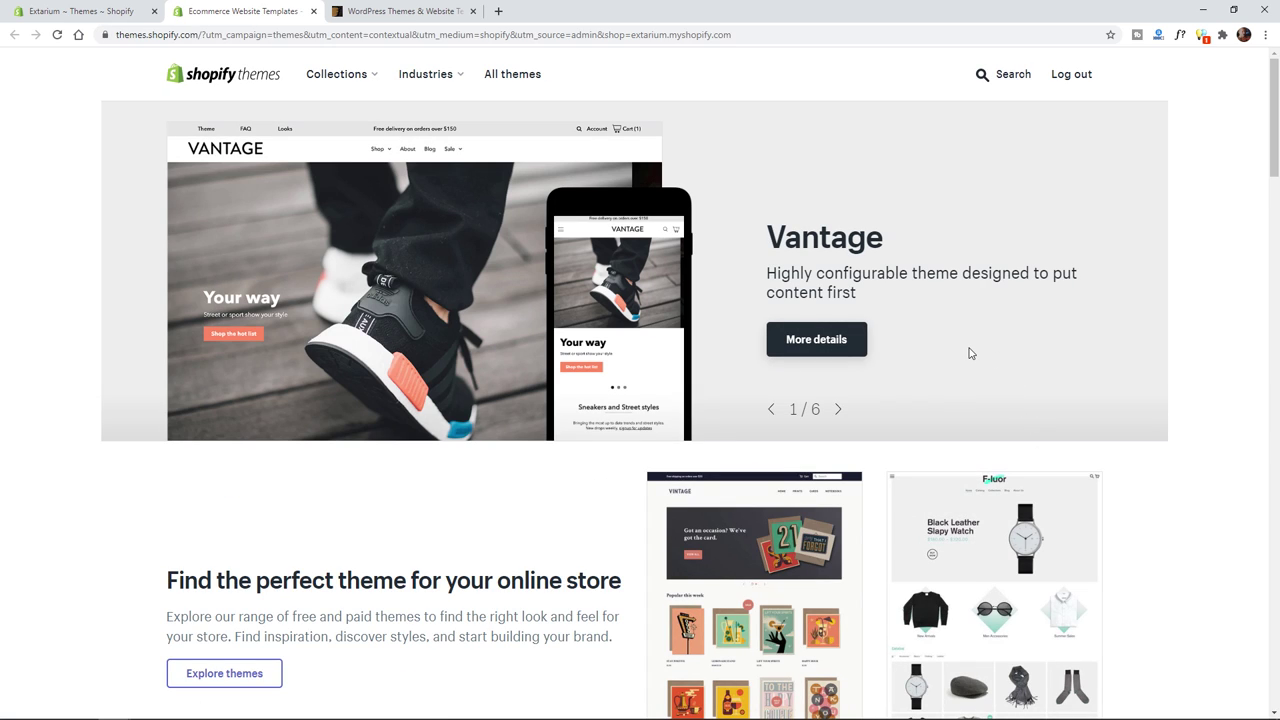
pyautogui.scroll(-6, 516, 525)
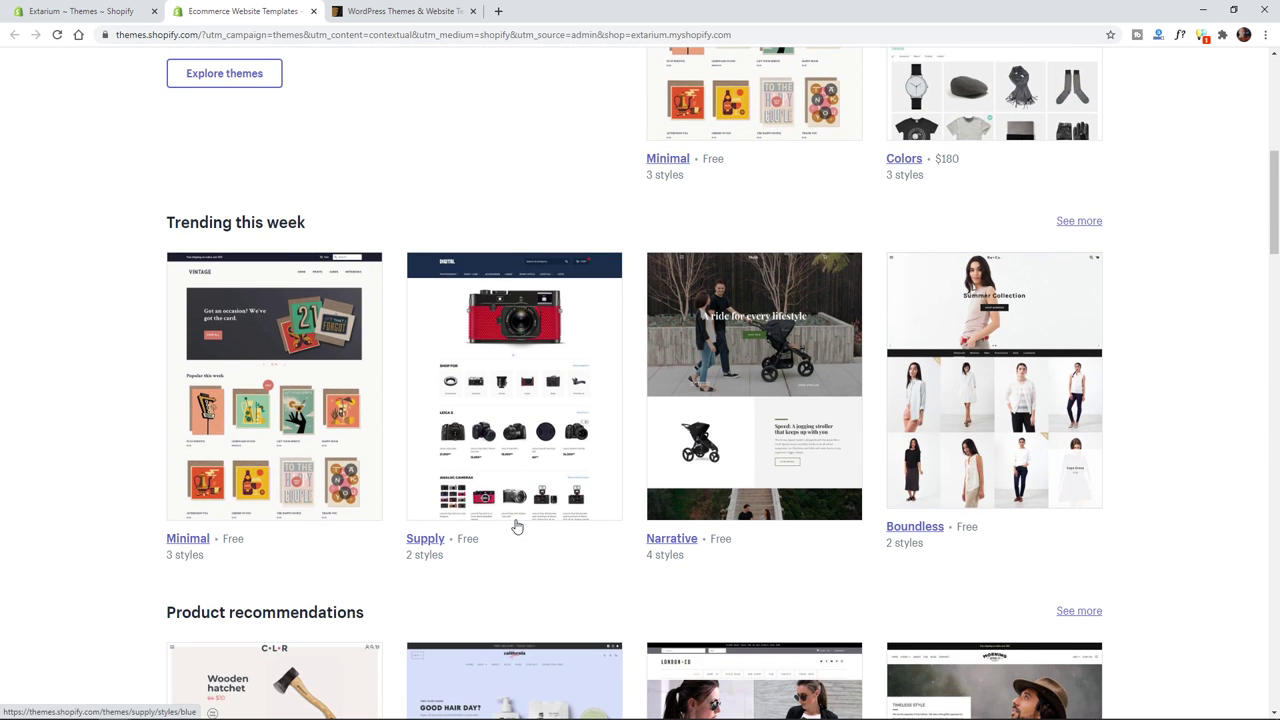
pyautogui.scroll(-4, 580, 528)
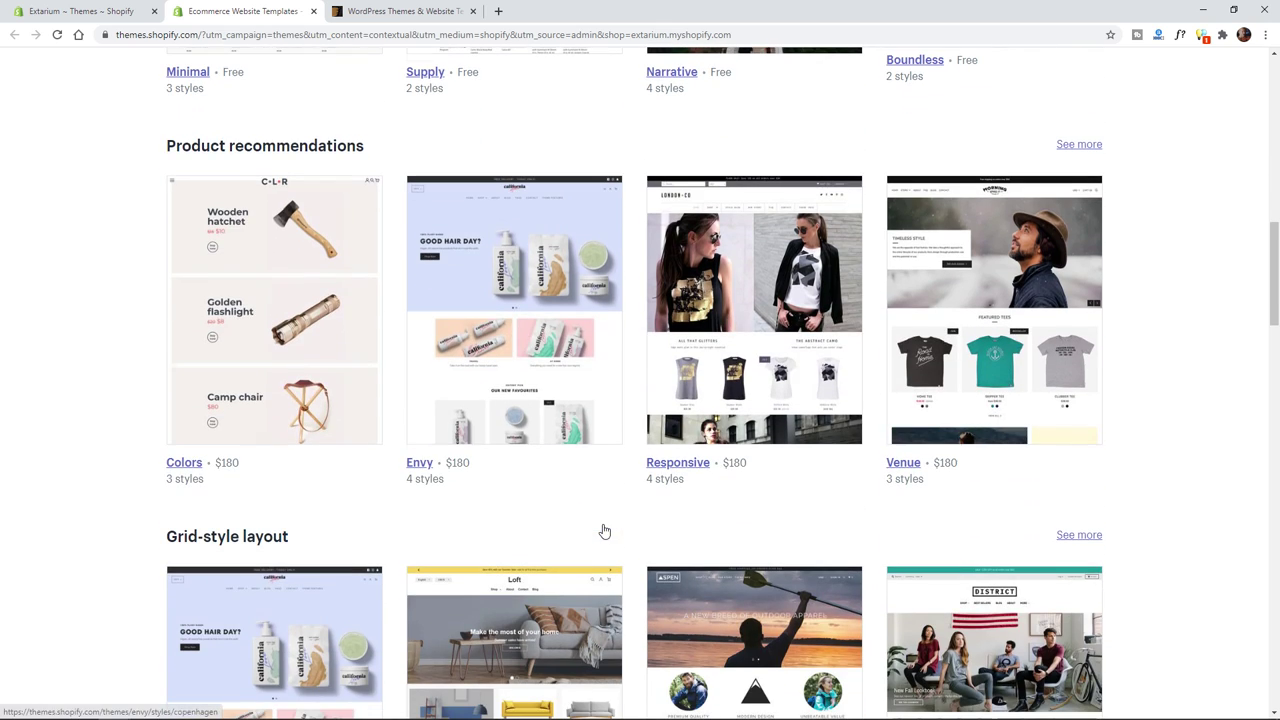
pyautogui.scroll(-2, 603, 530)
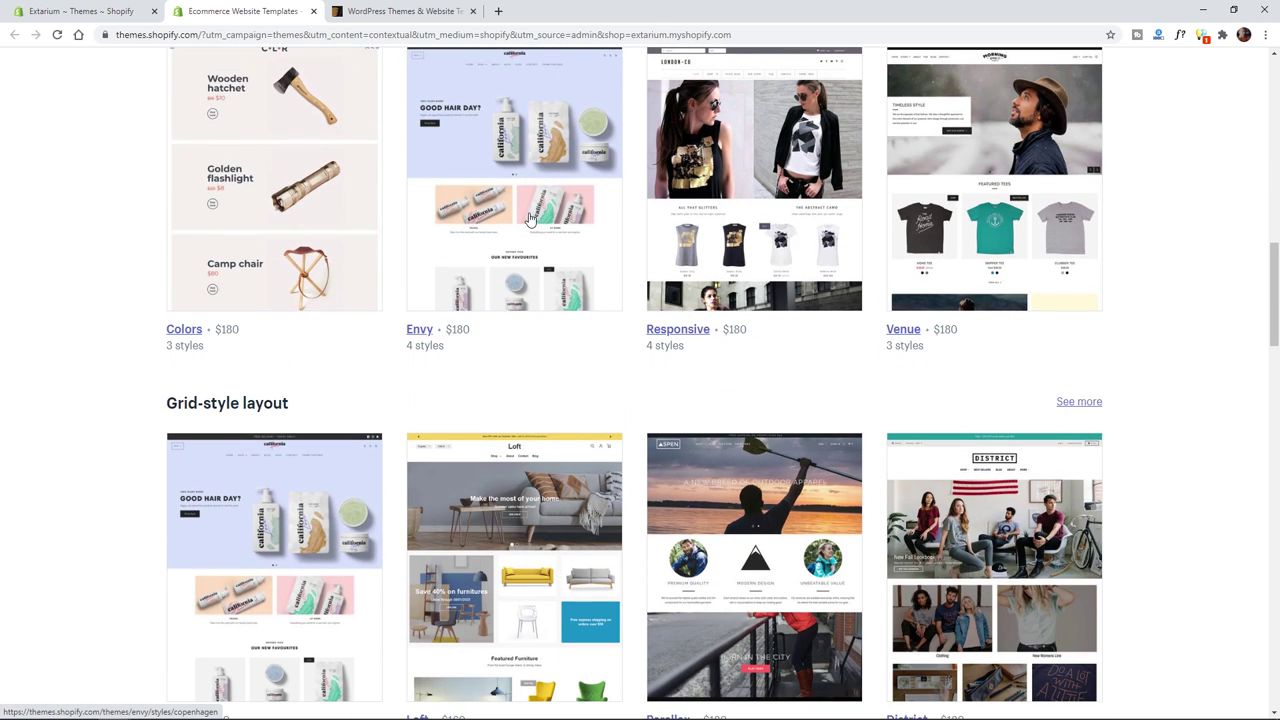
pyautogui.scroll(-9, 520, 371)
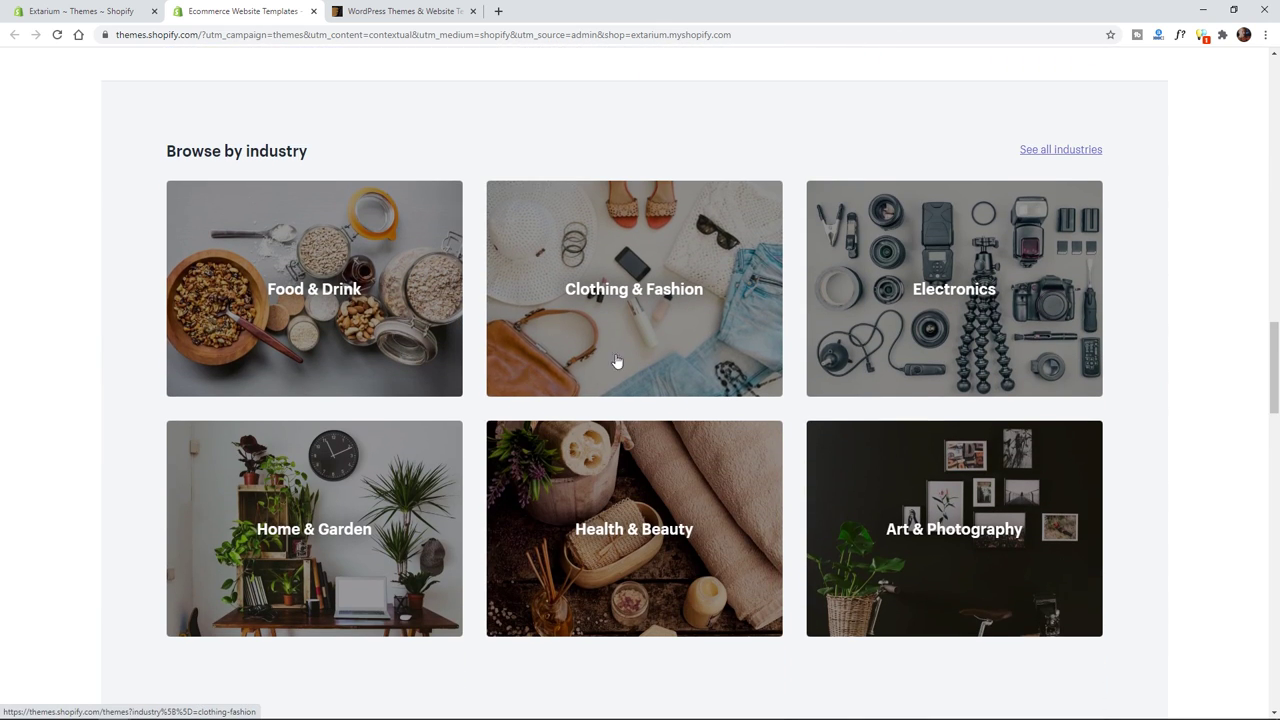
pyautogui.scroll(-7, 774, 381)
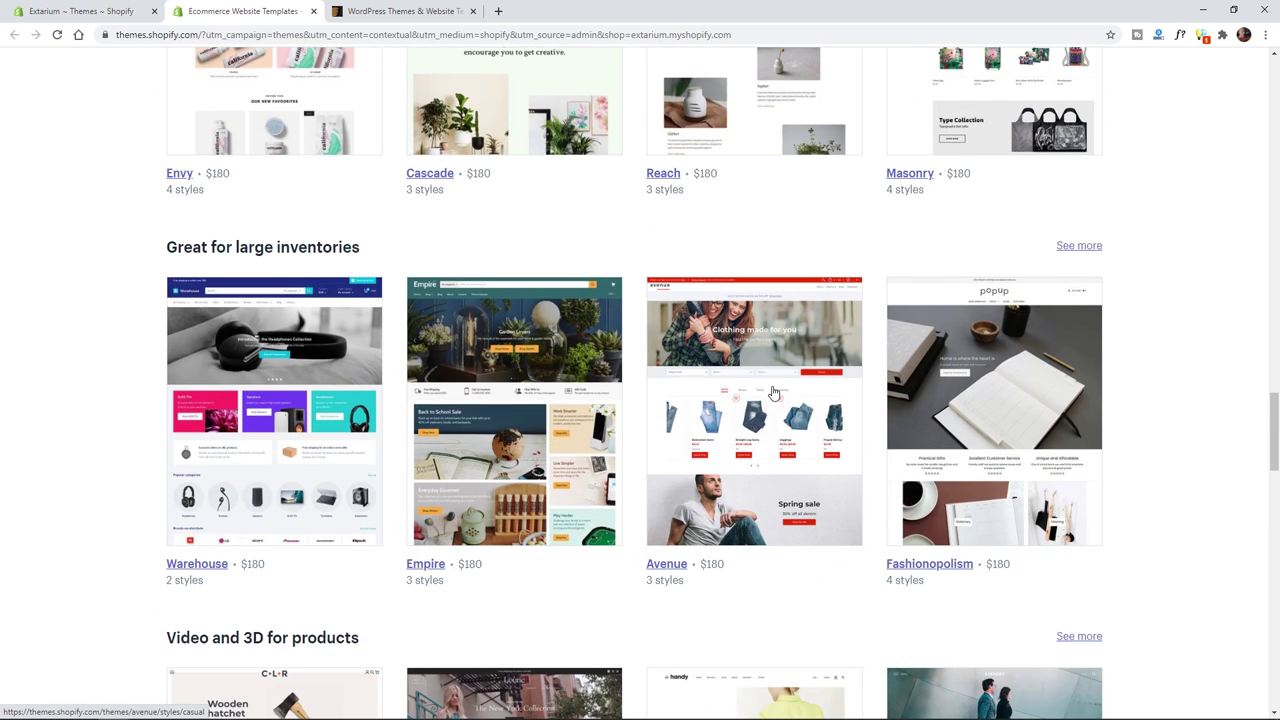
pyautogui.scroll(7, 773, 392)
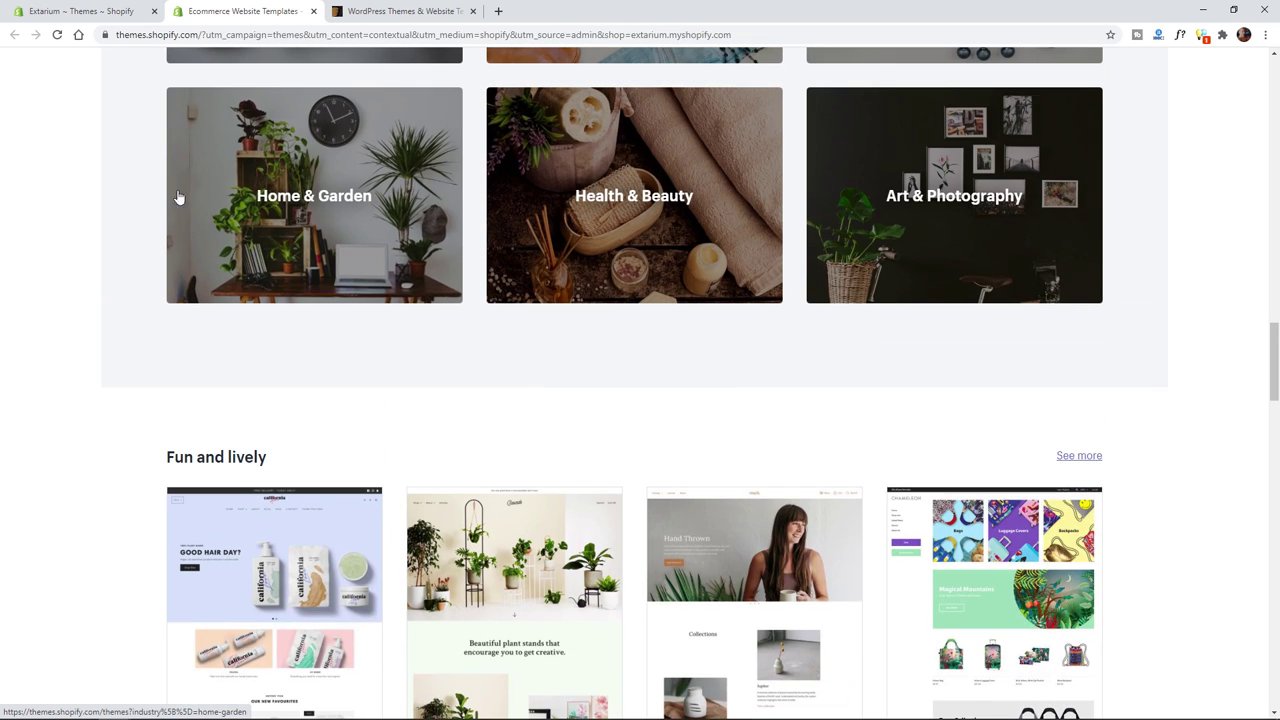
pyautogui.scroll(-9, 990, 535)
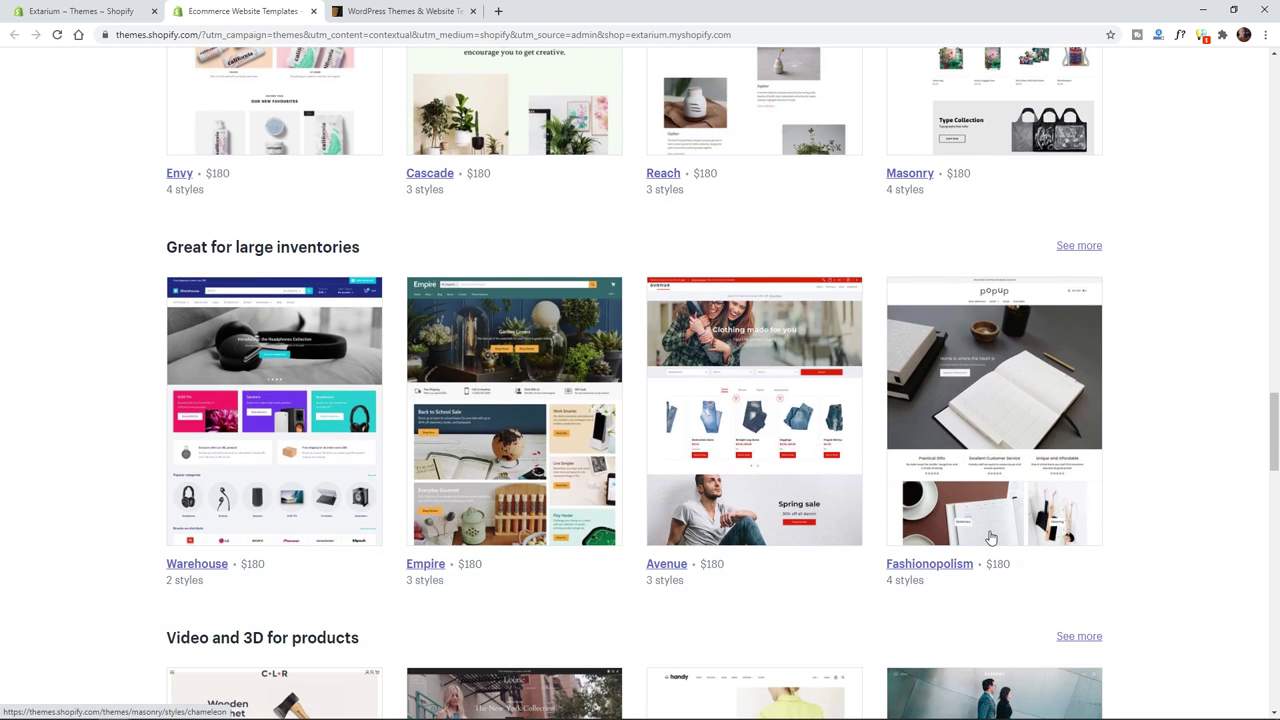
pyautogui.scroll(-1, 990, 540)
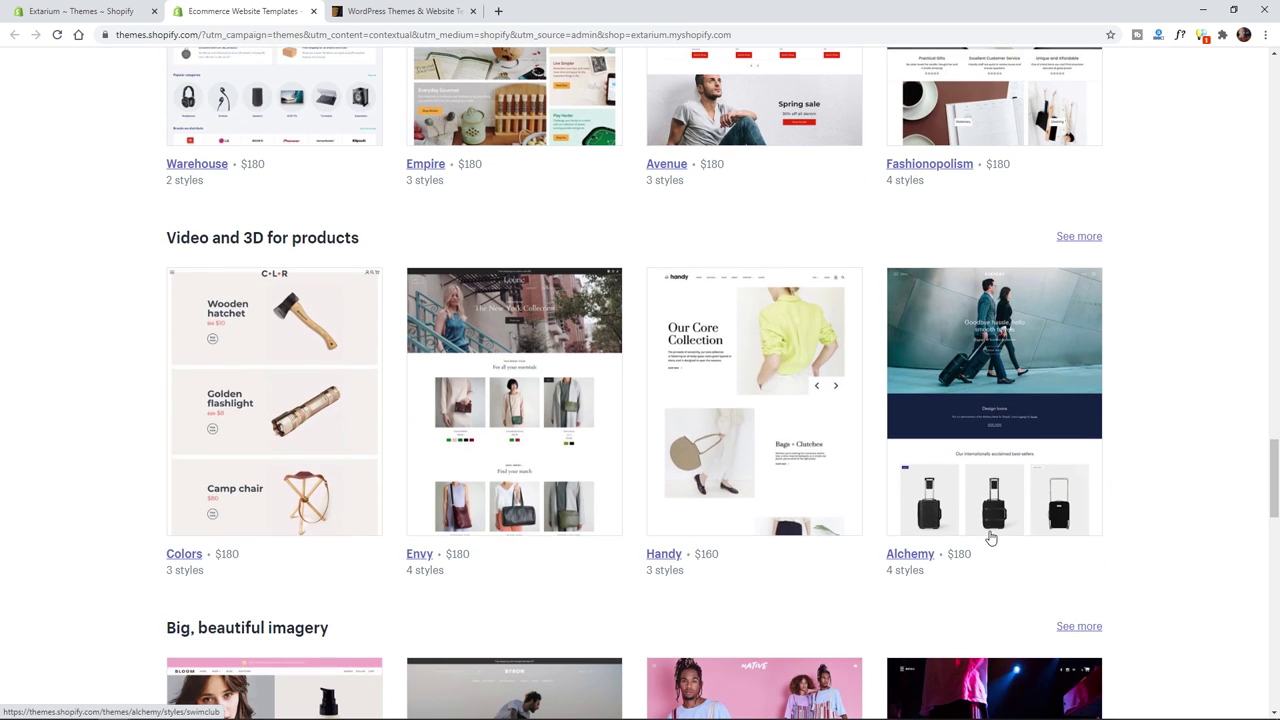
pyautogui.scroll(-3, 990, 538)
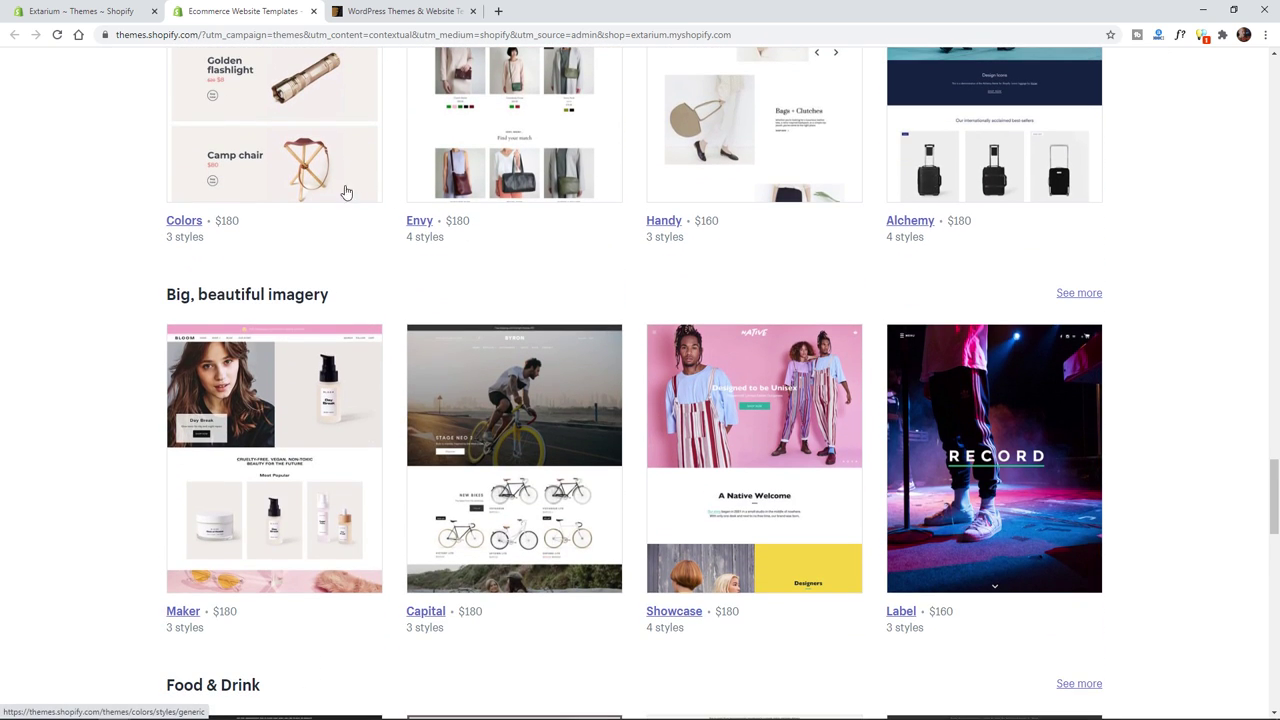
pyautogui.scroll(-2, 833, 575)
pyautogui.scroll(6, 484, 155)
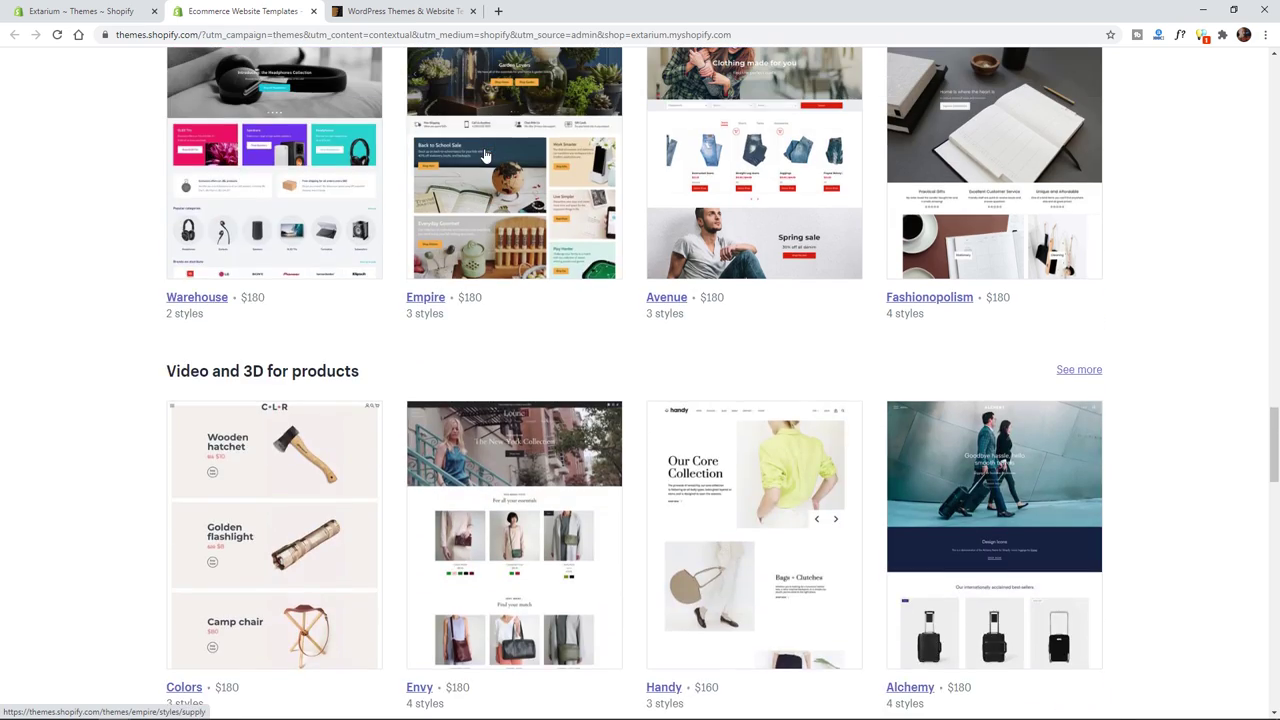
pyautogui.scroll(12, 484, 155)
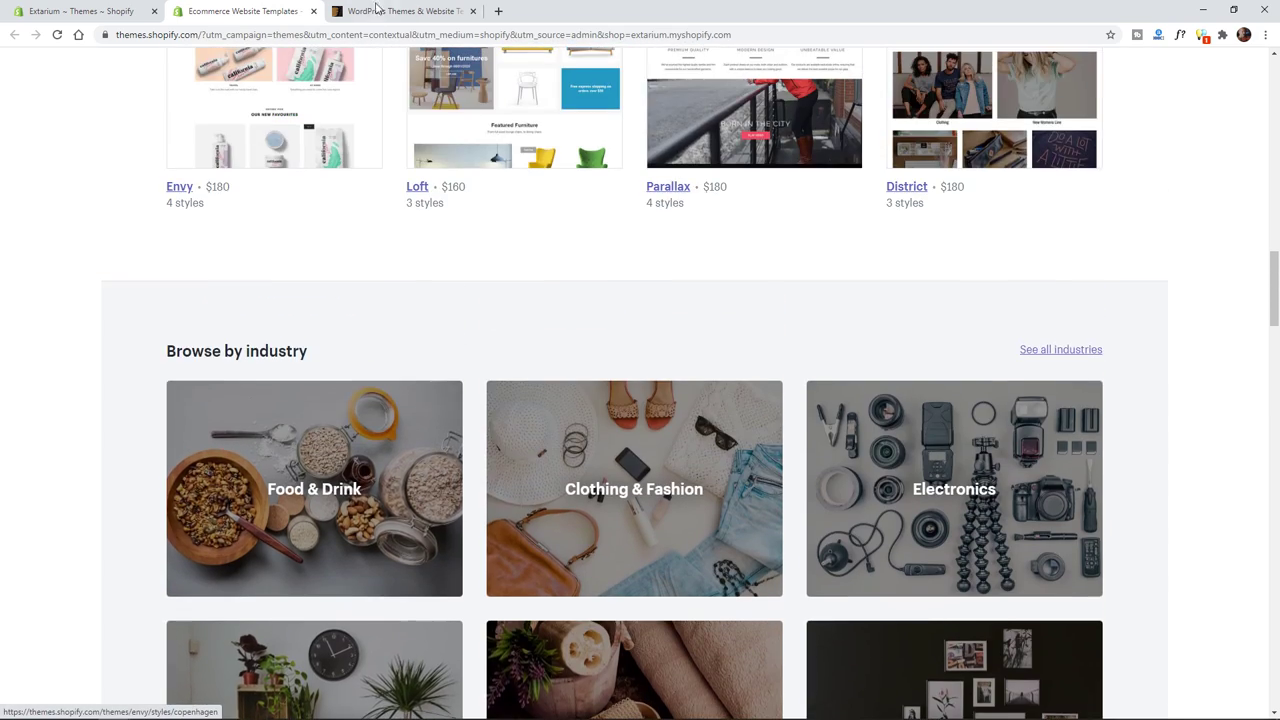
# - On ThemeForest, search the template catalogue for 'shopify them'
pyautogui.click(393, 10)
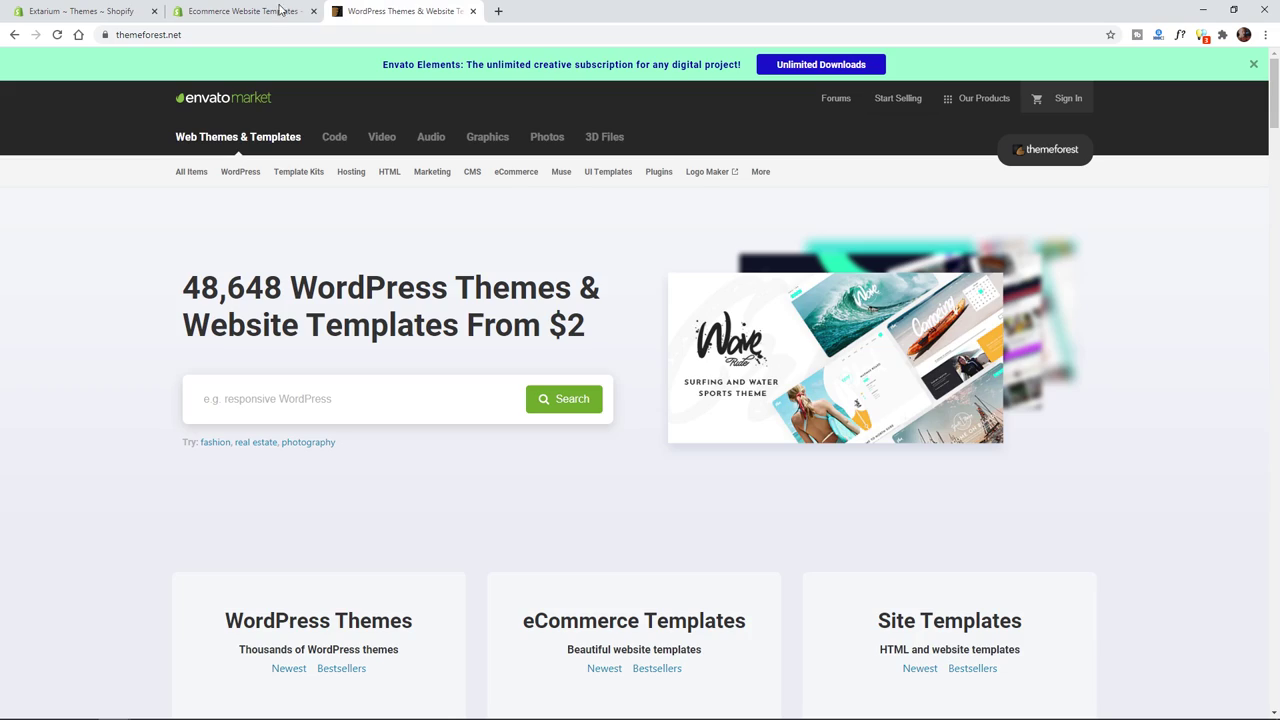
pyautogui.click(281, 10)
pyautogui.click(105, 12)
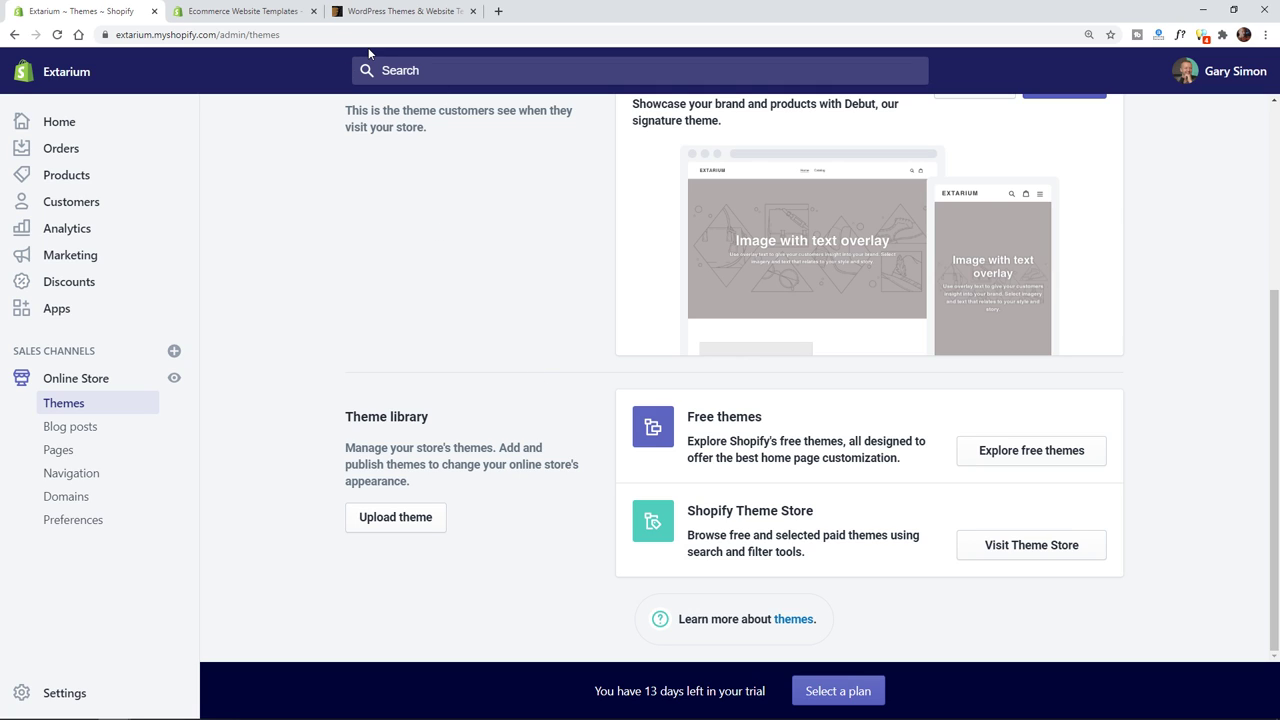
pyautogui.click(385, 13)
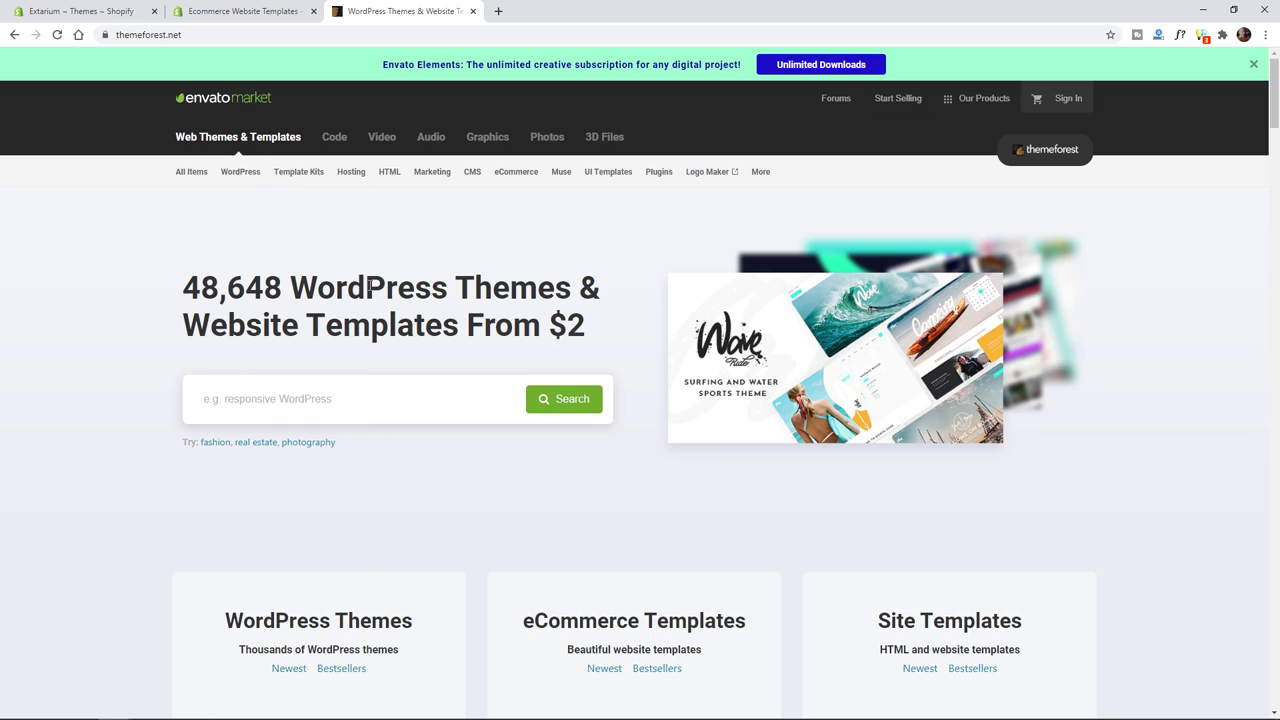
pyautogui.click(410, 385)
pyautogui.write('shopify theme')
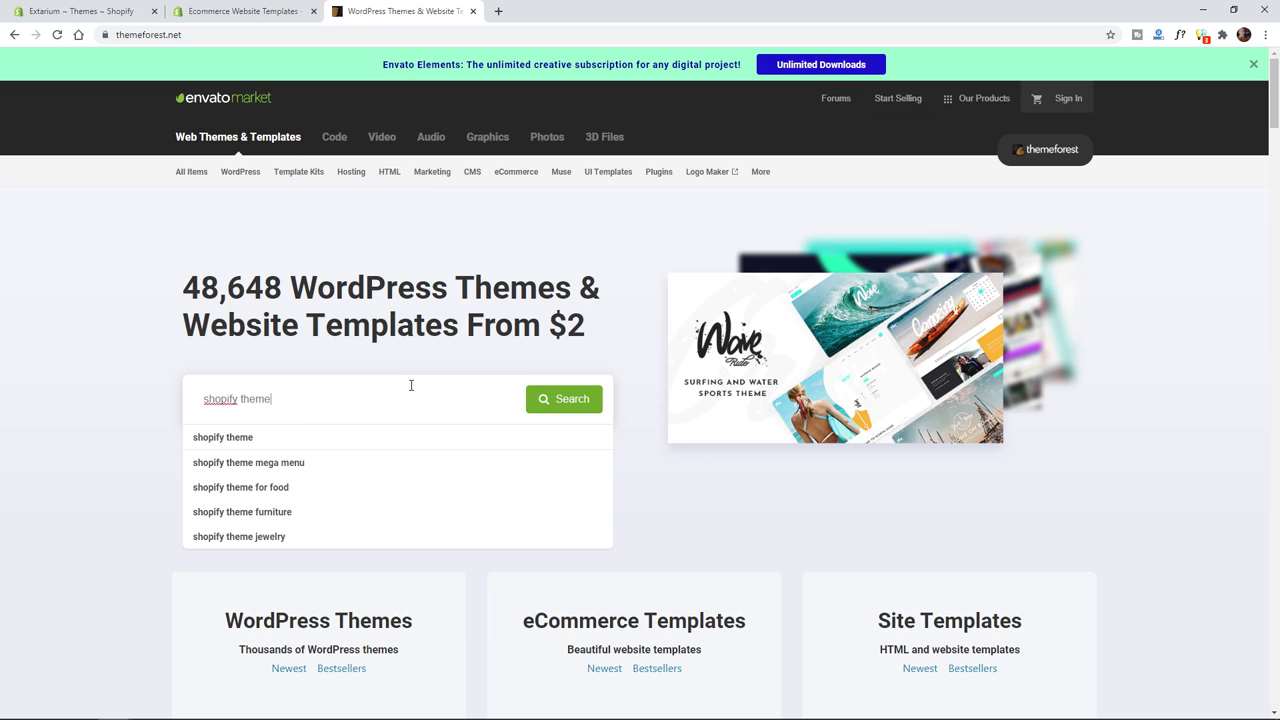
pyautogui.click(232, 440)
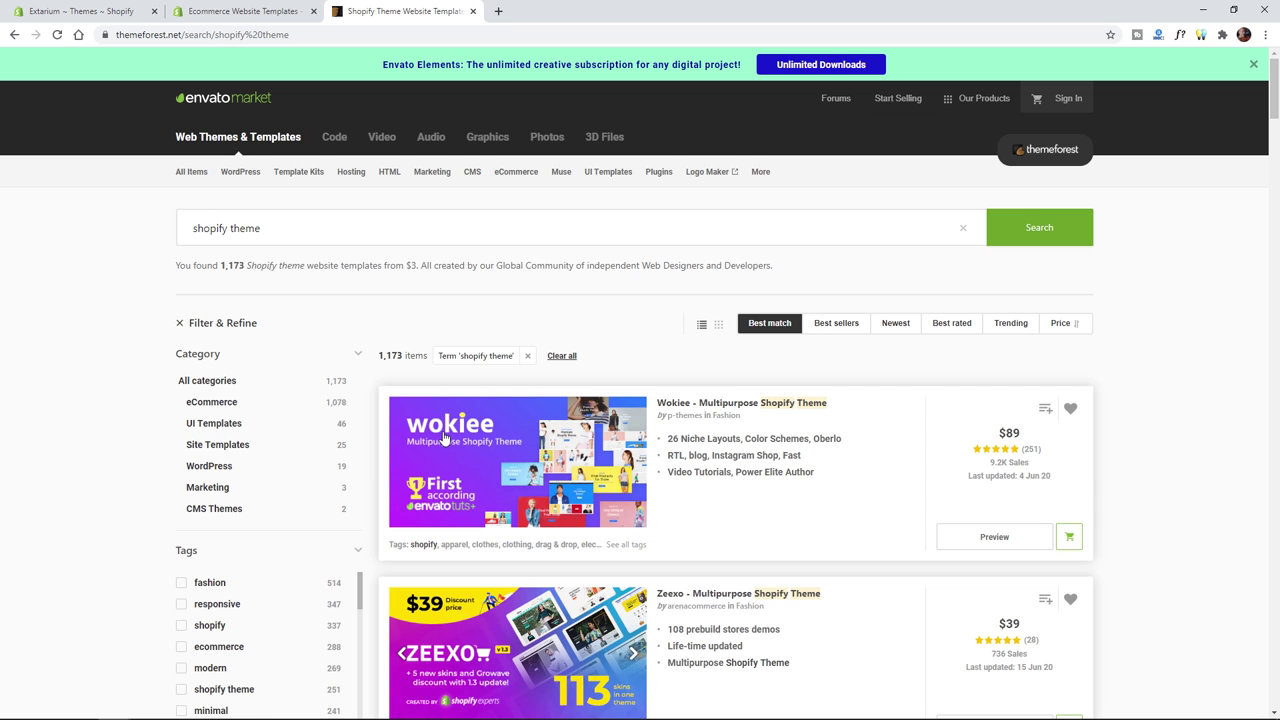
# - Scroll the Shopify theme results past Wokiee ($89) down to the Gecko 4.0 listing
pyautogui.scroll(-3, 1100, 449)
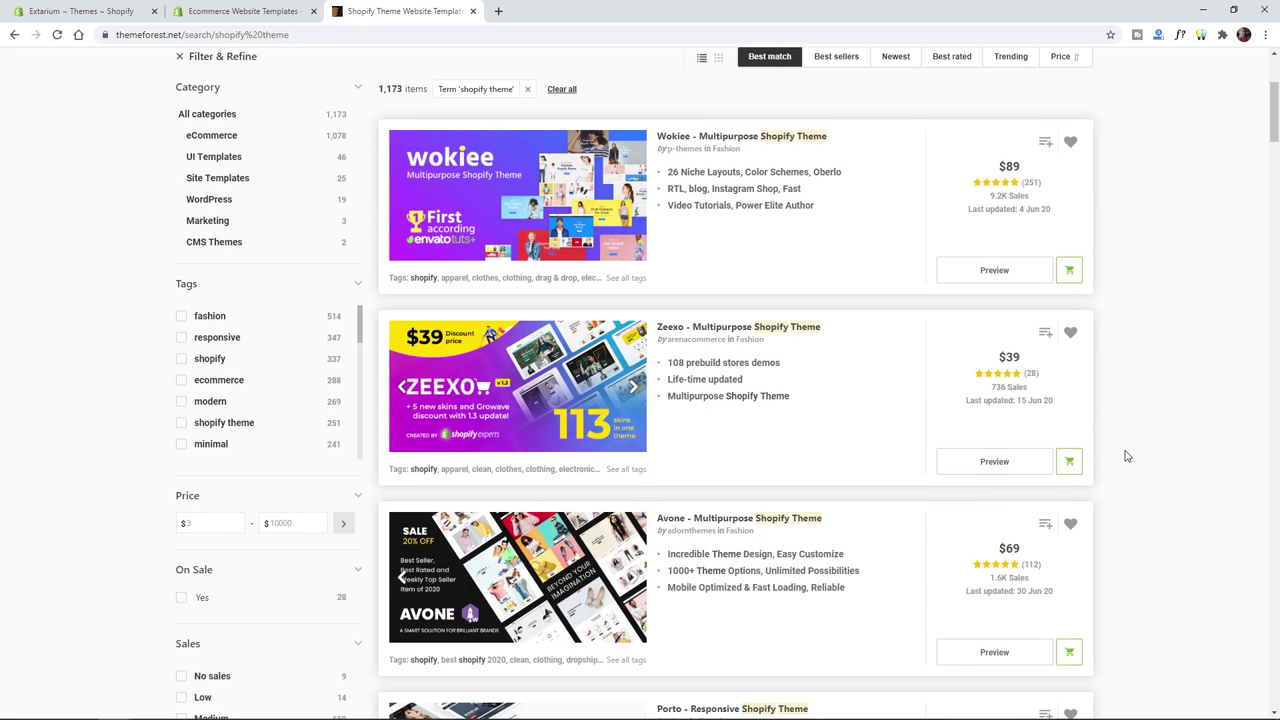
pyautogui.scroll(-1, 1146, 437)
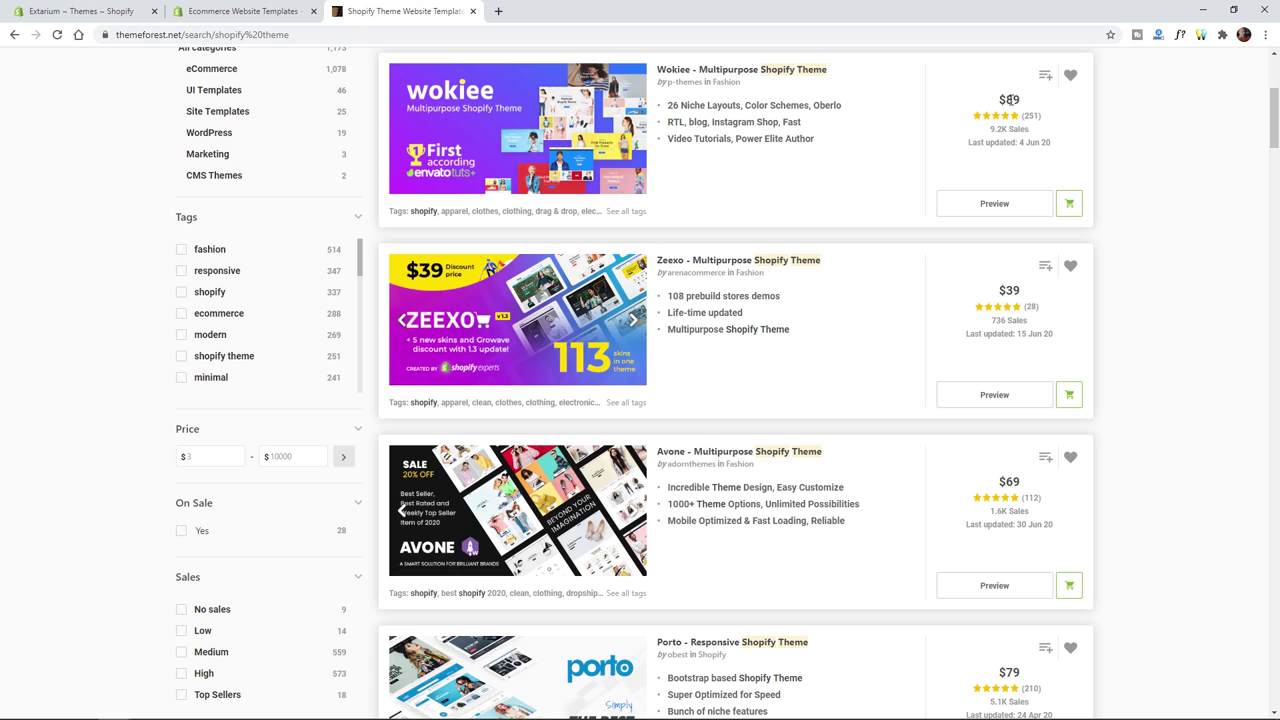
pyautogui.moveTo(997, 99); pyautogui.dragTo(1022, 100)
pyautogui.scroll(-2, 1144, 396)
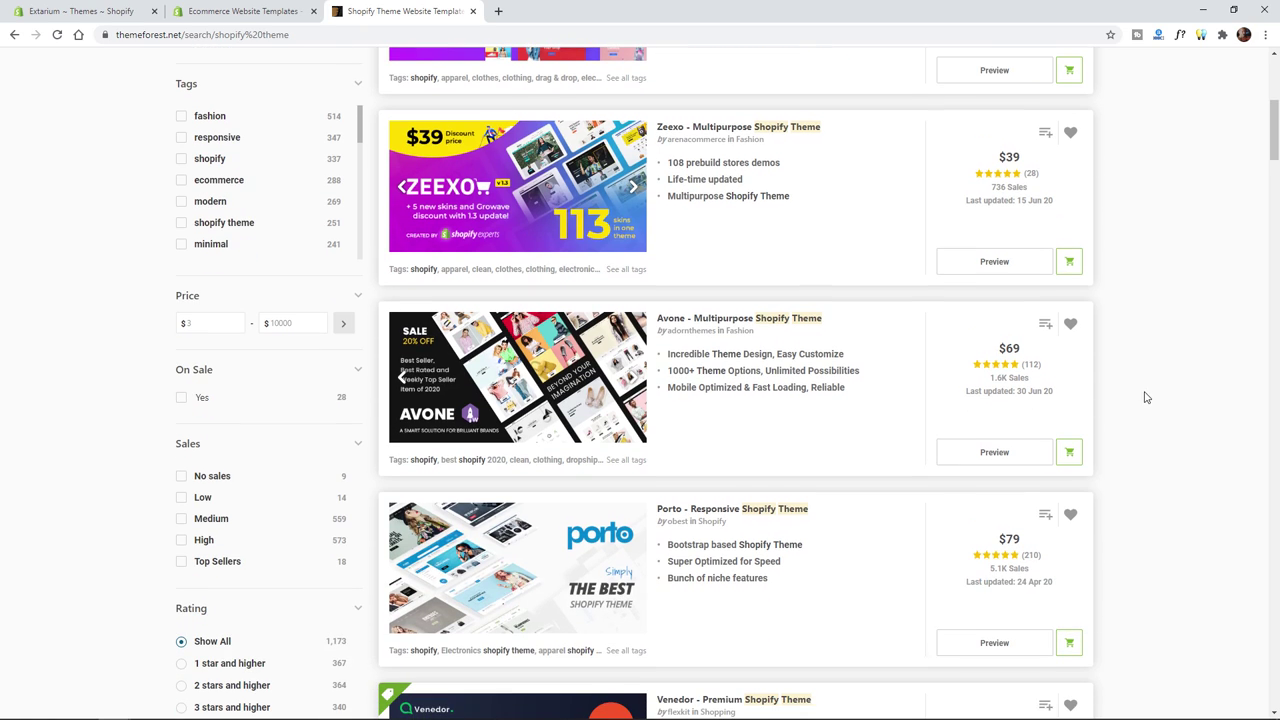
pyautogui.scroll(-4, 1061, 345)
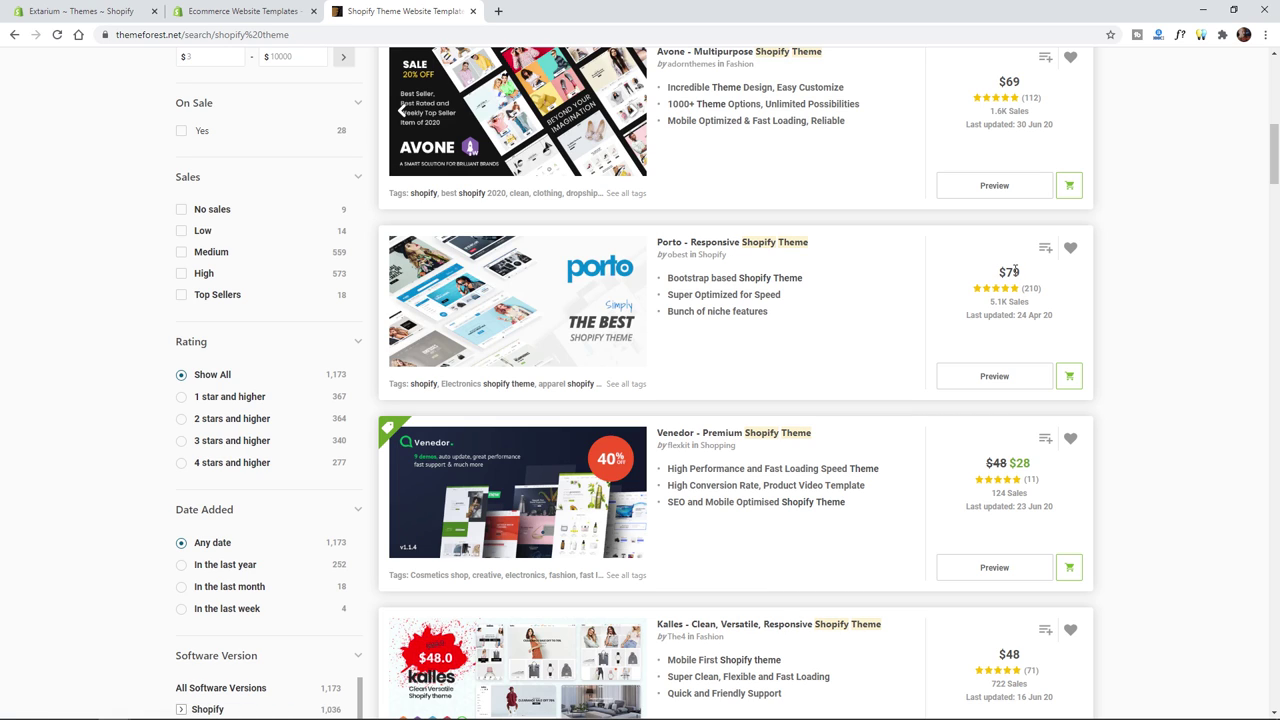
pyautogui.scroll(-2, 1132, 380)
pyautogui.scroll(-3, 1134, 389)
pyautogui.scroll(1, 1134, 389)
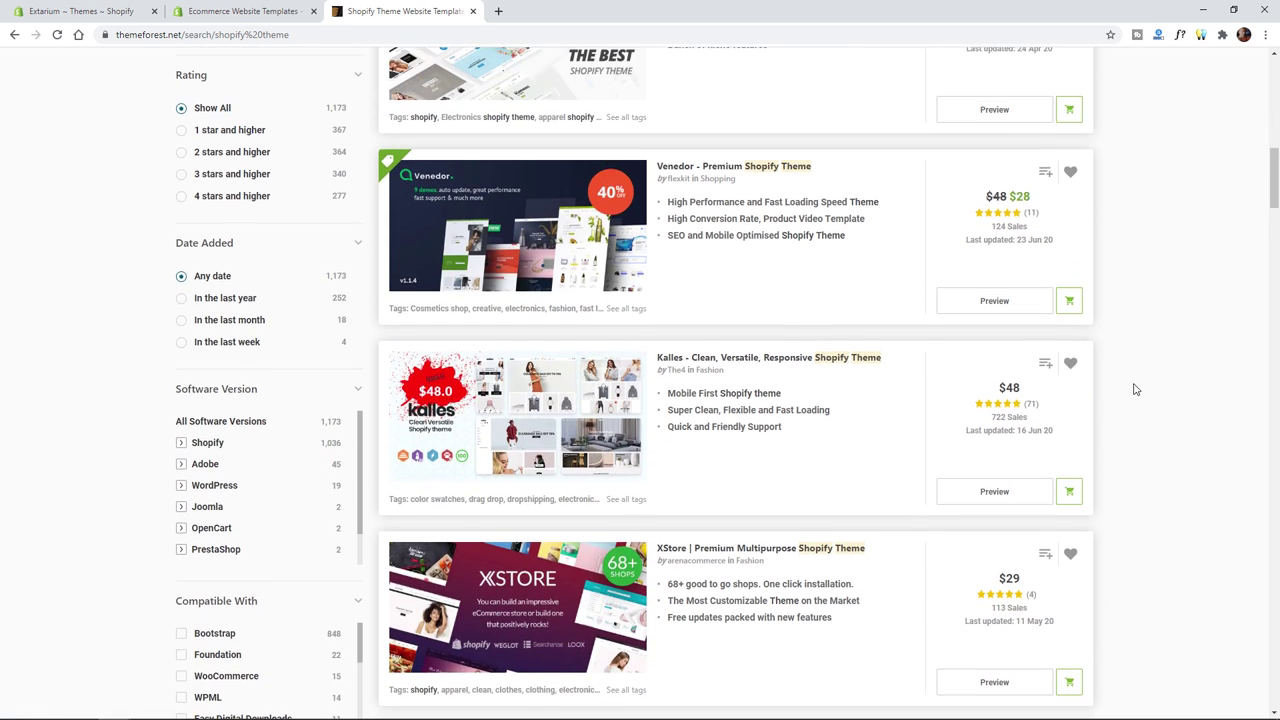
pyautogui.scroll(-3, 1134, 389)
pyautogui.scroll(-4, 1134, 389)
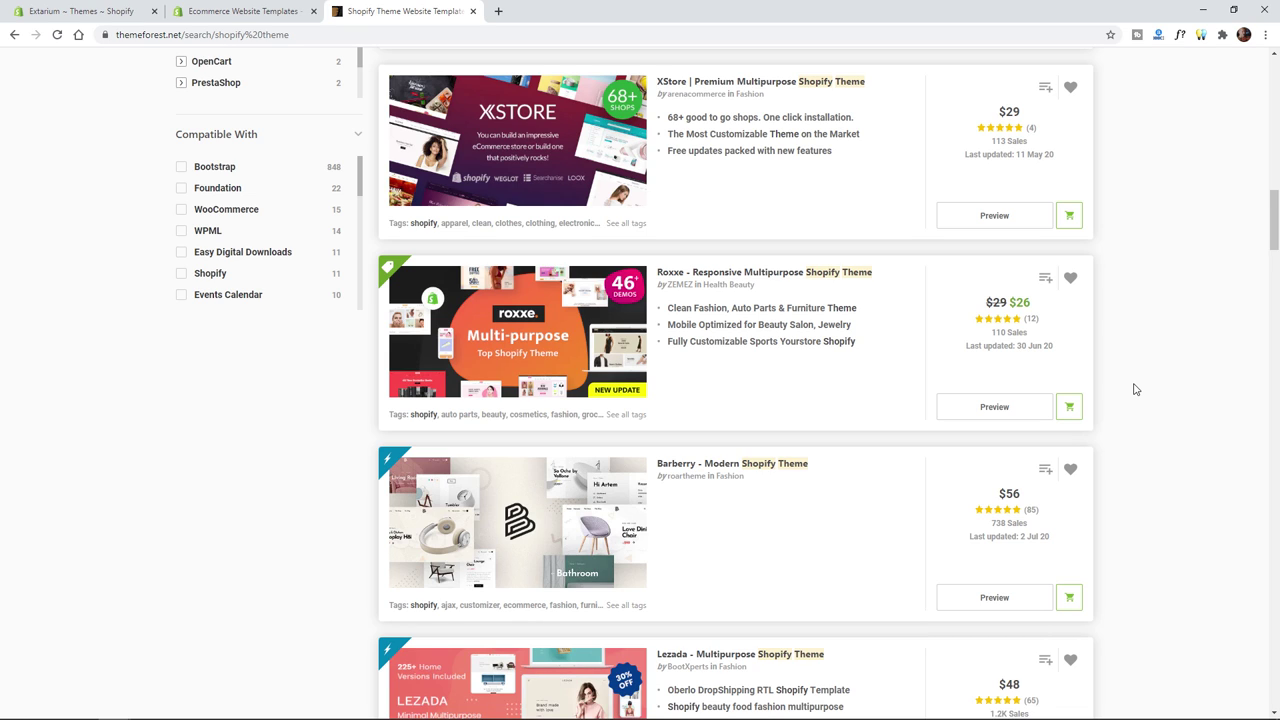
pyautogui.scroll(-5, 776, 491)
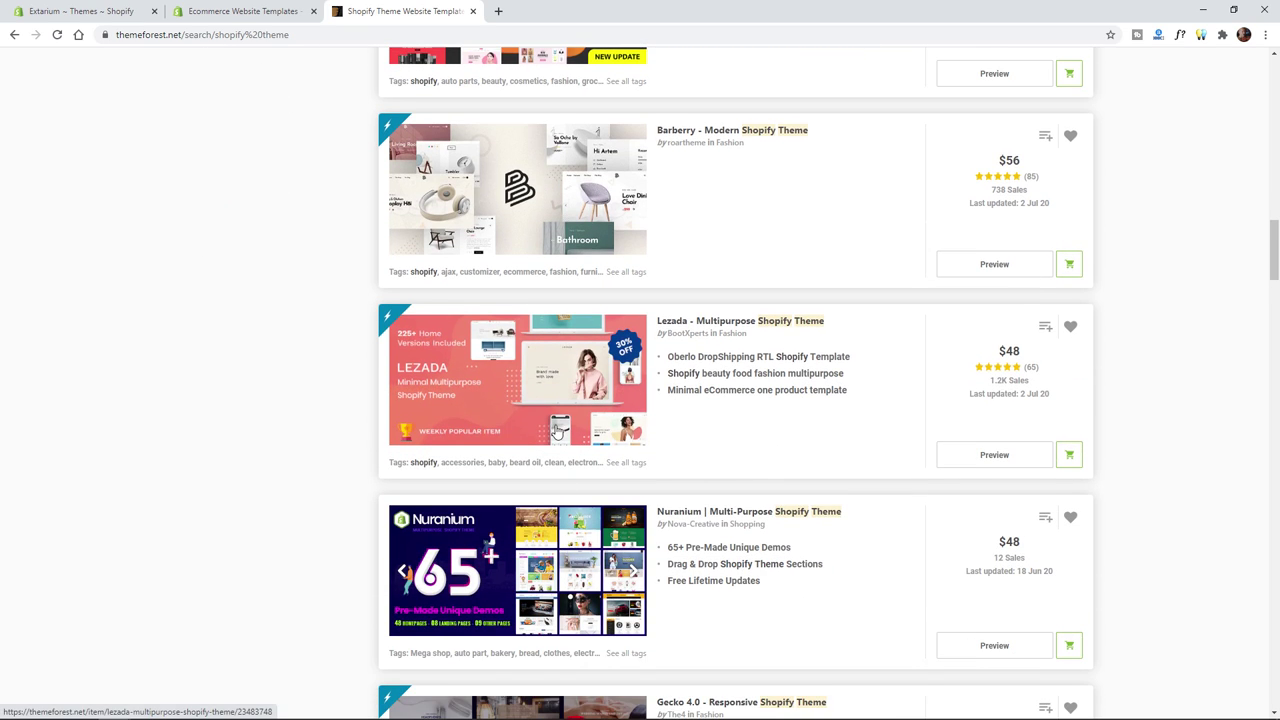
pyautogui.scroll(-2, 562, 452)
pyautogui.scroll(-2, 581, 472)
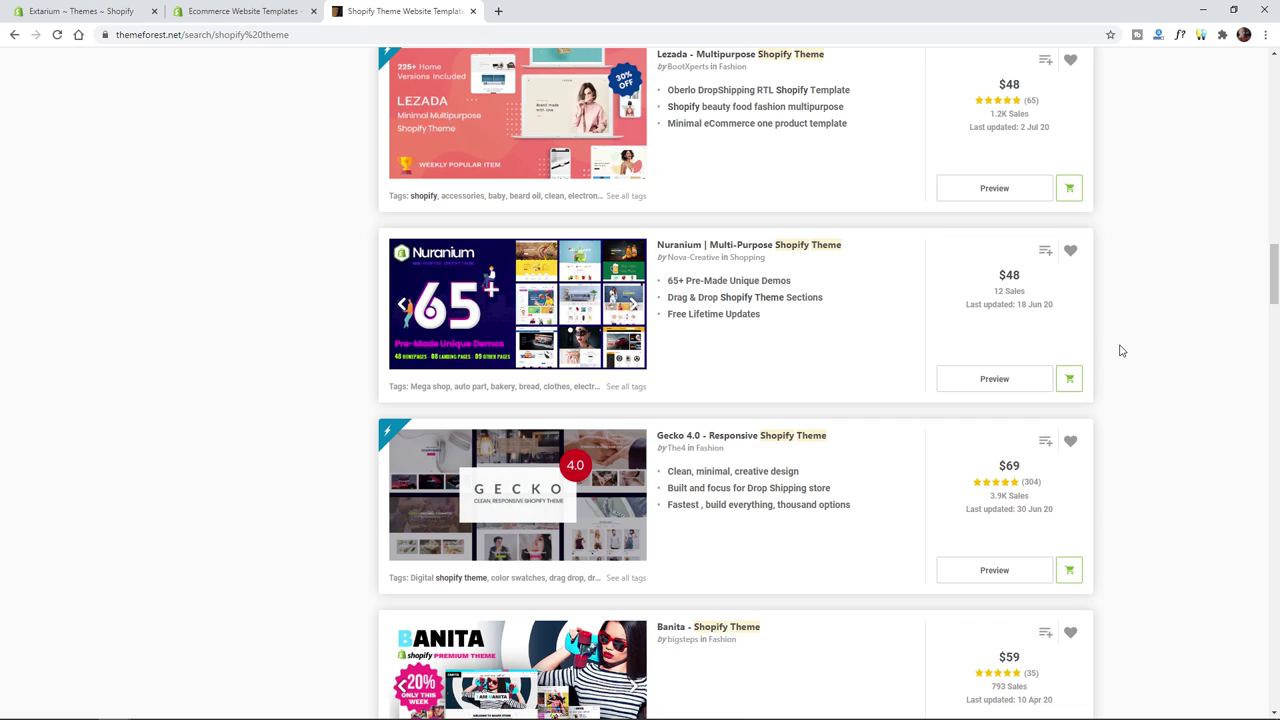
pyautogui.scroll(-2, 1121, 350)
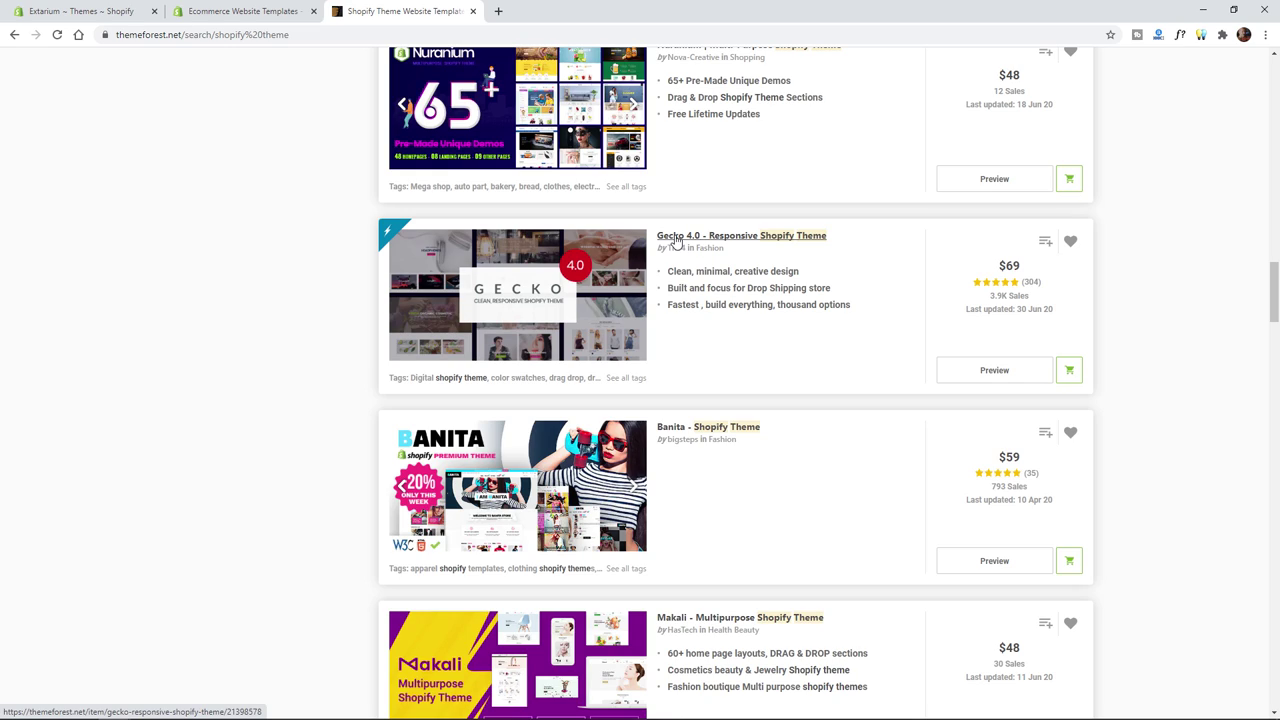
pyautogui.rightClick(676, 241)
# - Open the Gecko 4.0 item page in a new window and launch its frameless live preview
pyautogui.click(737, 260)
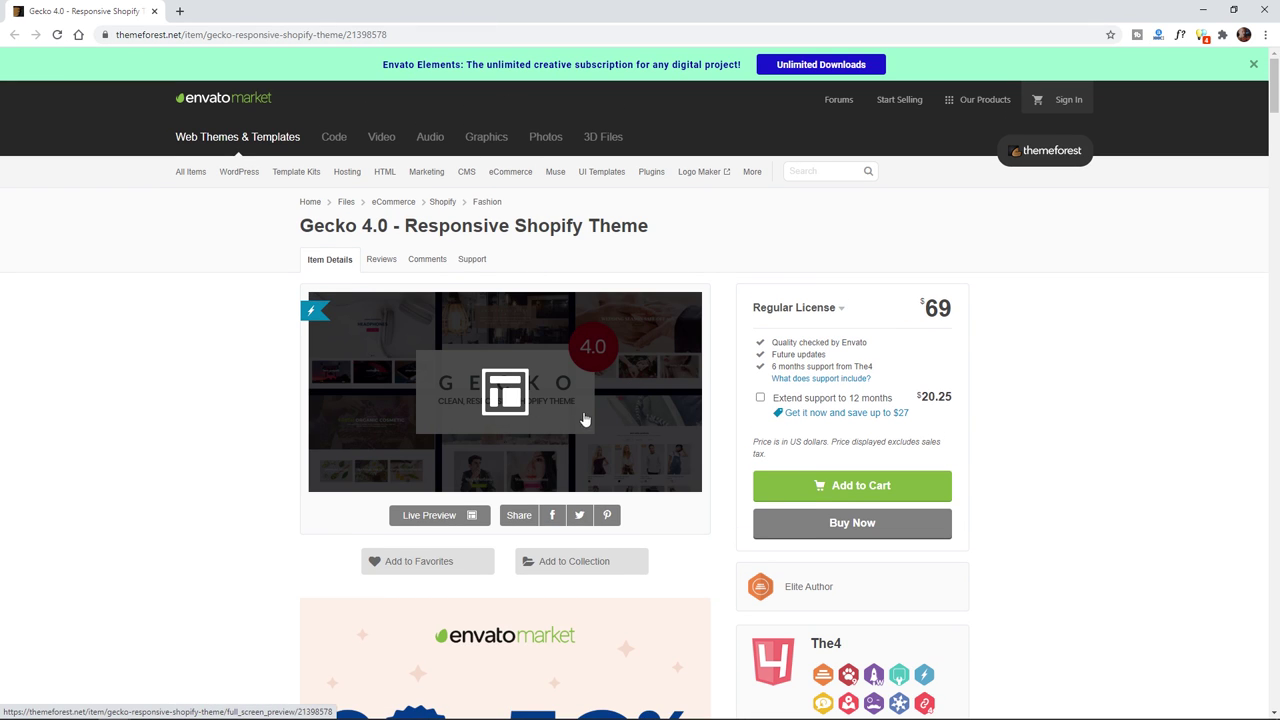
pyautogui.click(437, 518)
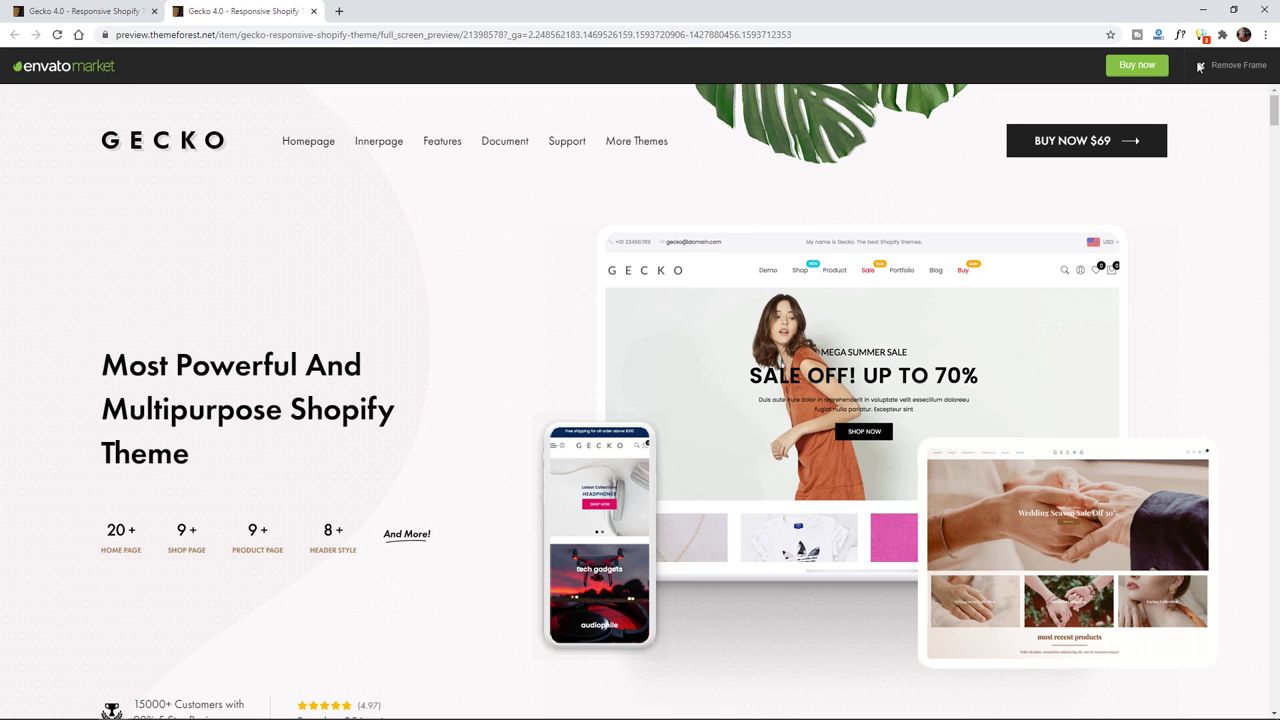
pyautogui.click(1199, 66)
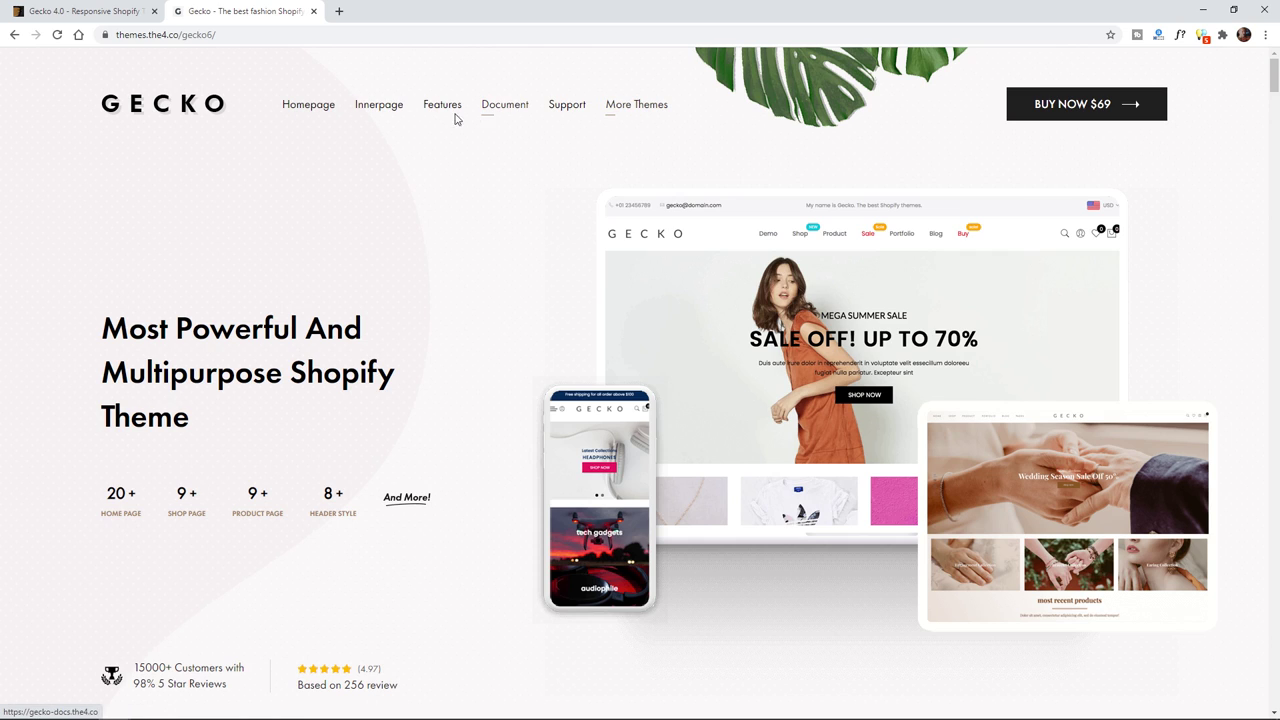
# - Look over the Gecko demo site's hero heading, stats and preview images
pyautogui.scroll(-1, 994, 271)
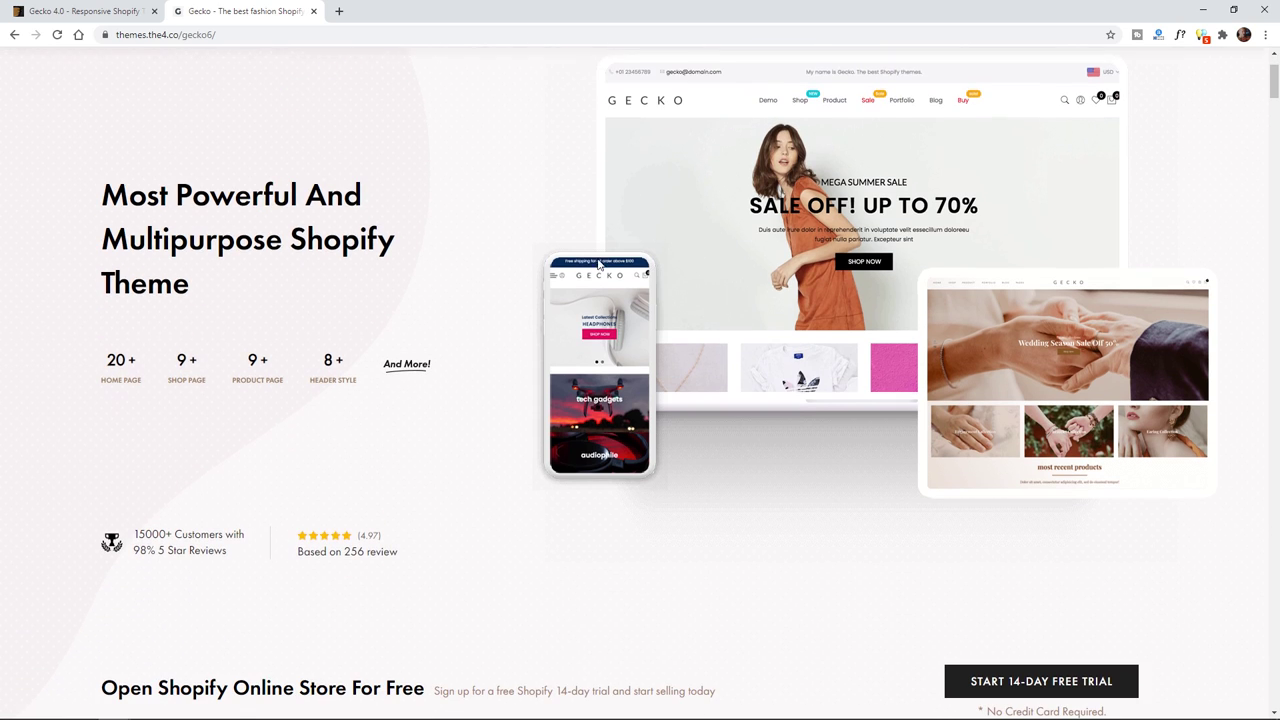
pyautogui.scroll(1, 225, 197)
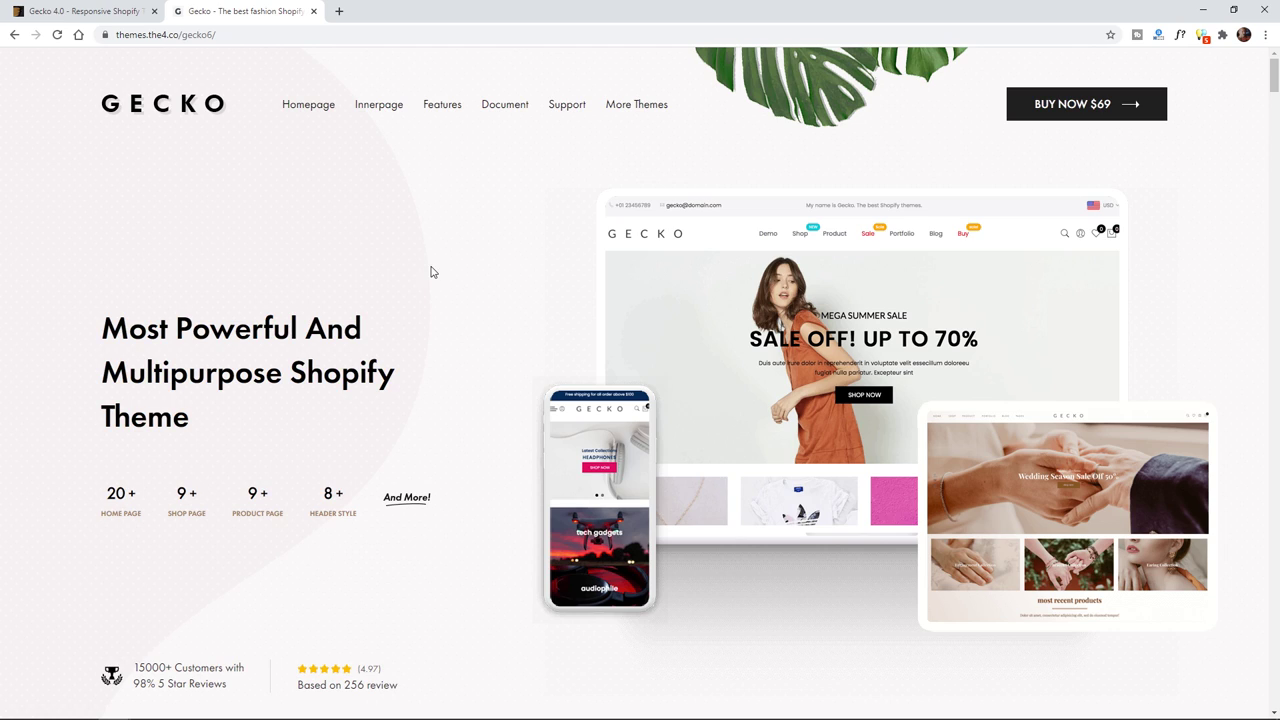
pyautogui.moveTo(116, 330); pyautogui.dragTo(104, 333)
pyautogui.click(225, 430)
pyautogui.click(104, 333)
pyautogui.moveTo(527, 259); pyautogui.dragTo(886, 288)
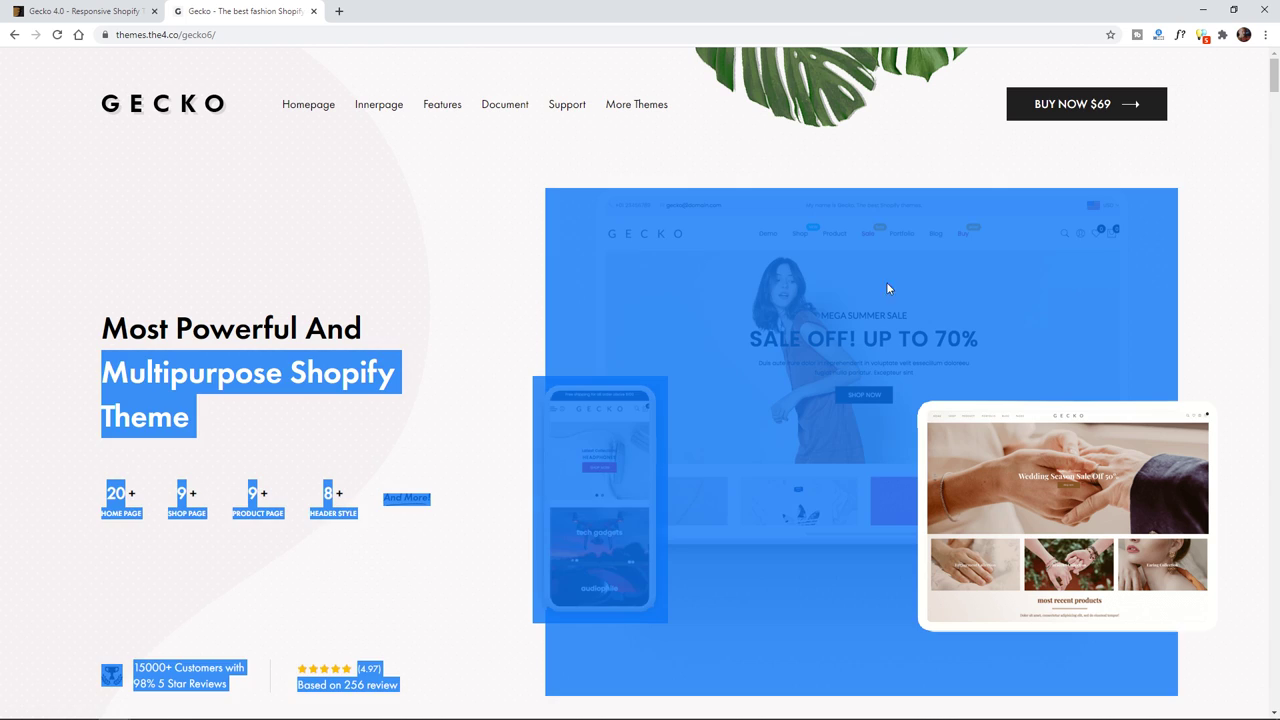
pyautogui.click(1245, 432)
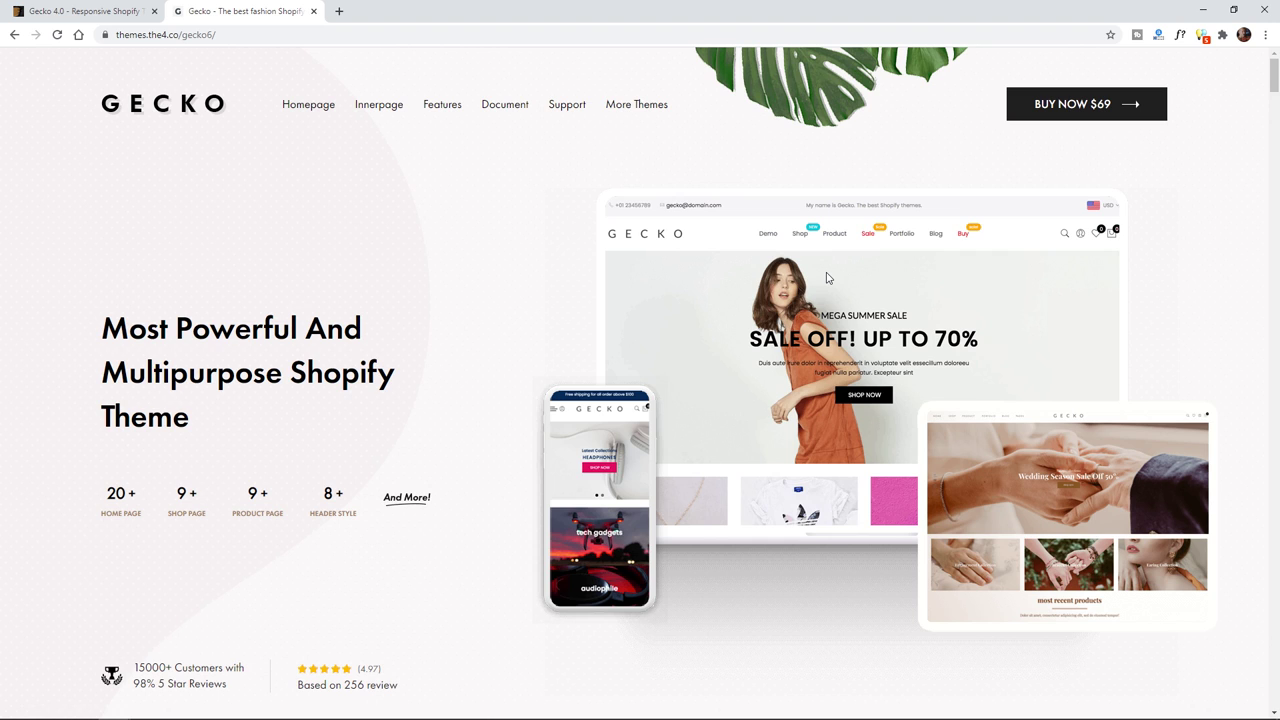
pyautogui.scroll(-8, 600, 443)
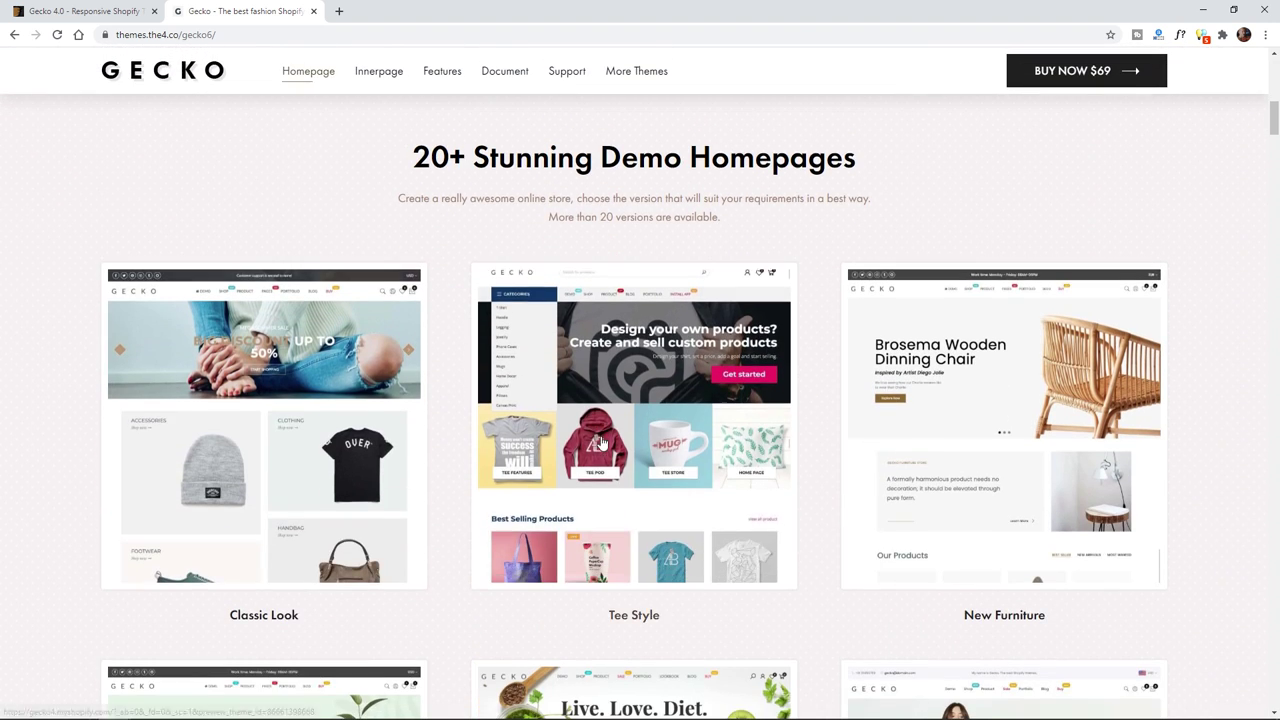
pyautogui.scroll(-5, 601, 443)
pyautogui.scroll(6, 690, 380)
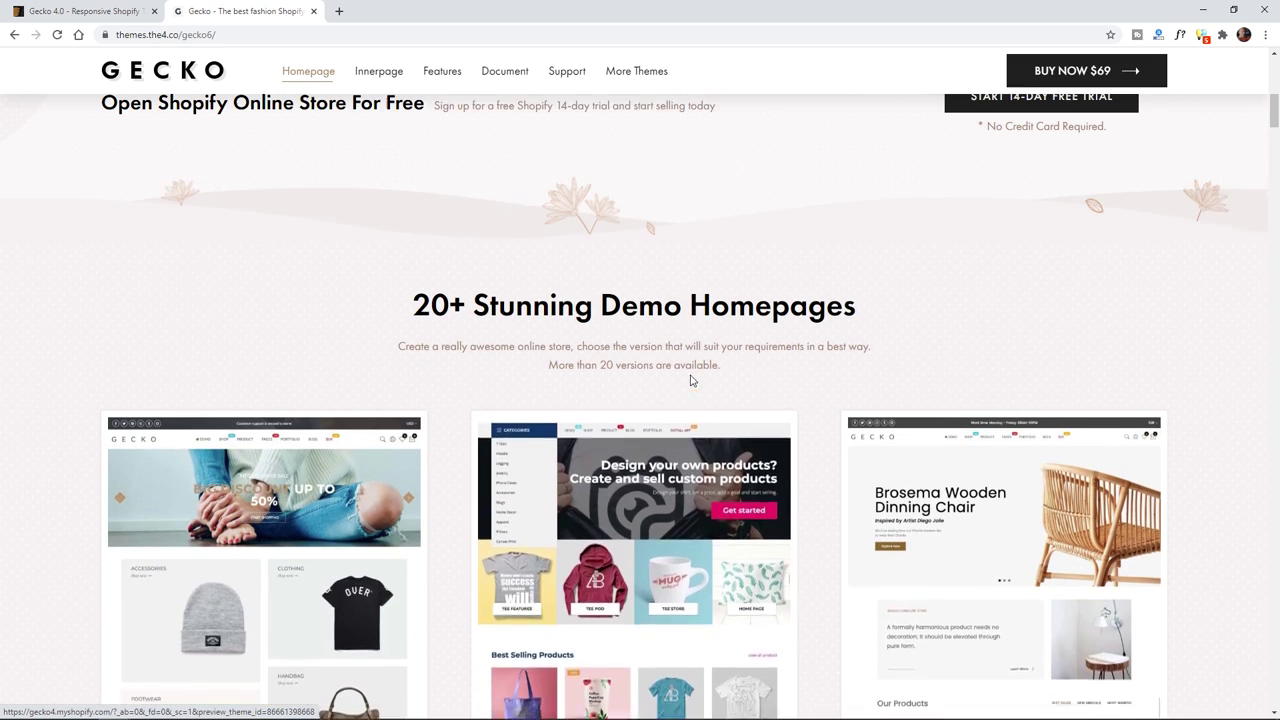
pyautogui.scroll(1, 690, 380)
pyautogui.moveTo(496, 358); pyautogui.dragTo(688, 357)
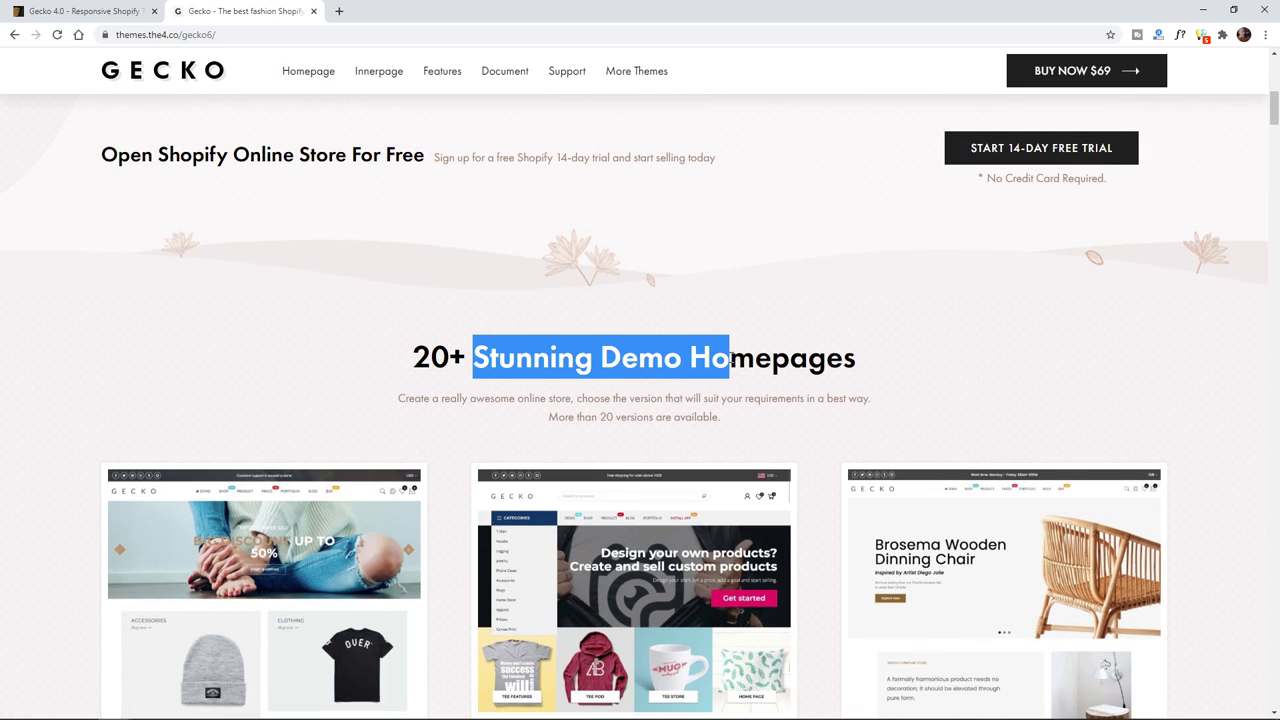
pyautogui.click(688, 357)
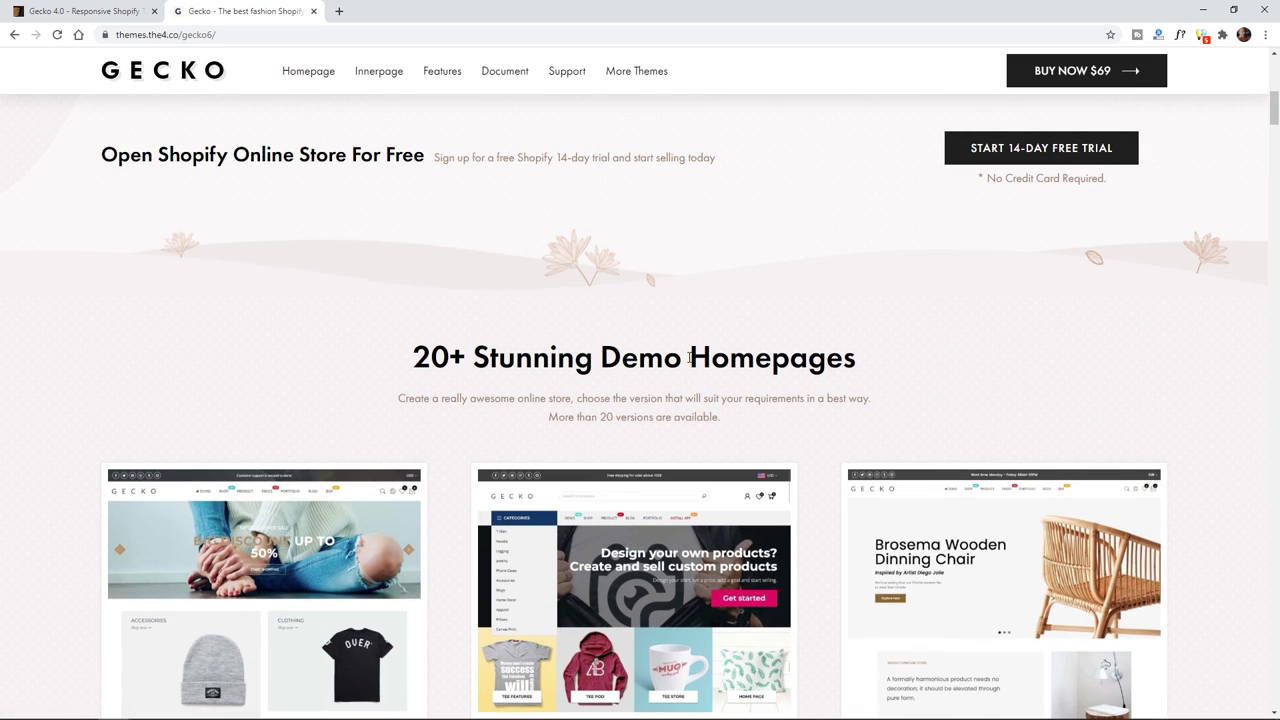
pyautogui.doubleClick(788, 366)
pyautogui.scroll(-4, 829, 370)
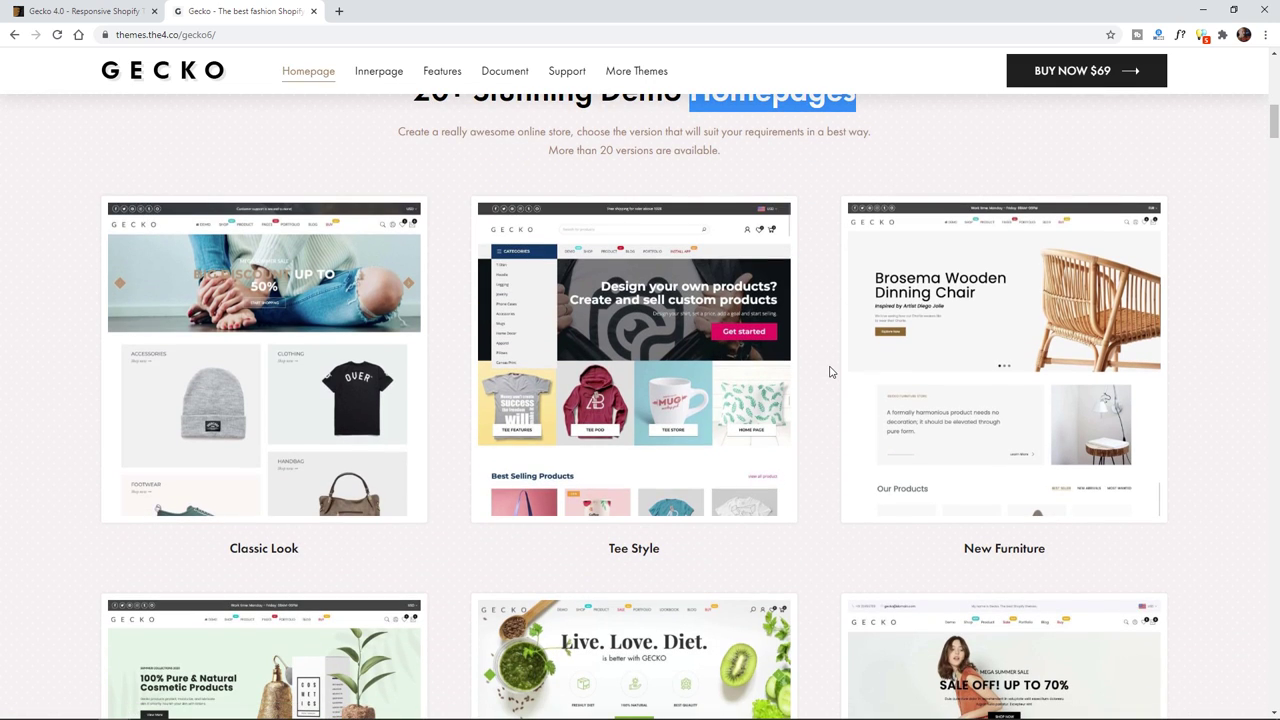
pyautogui.click(815, 372)
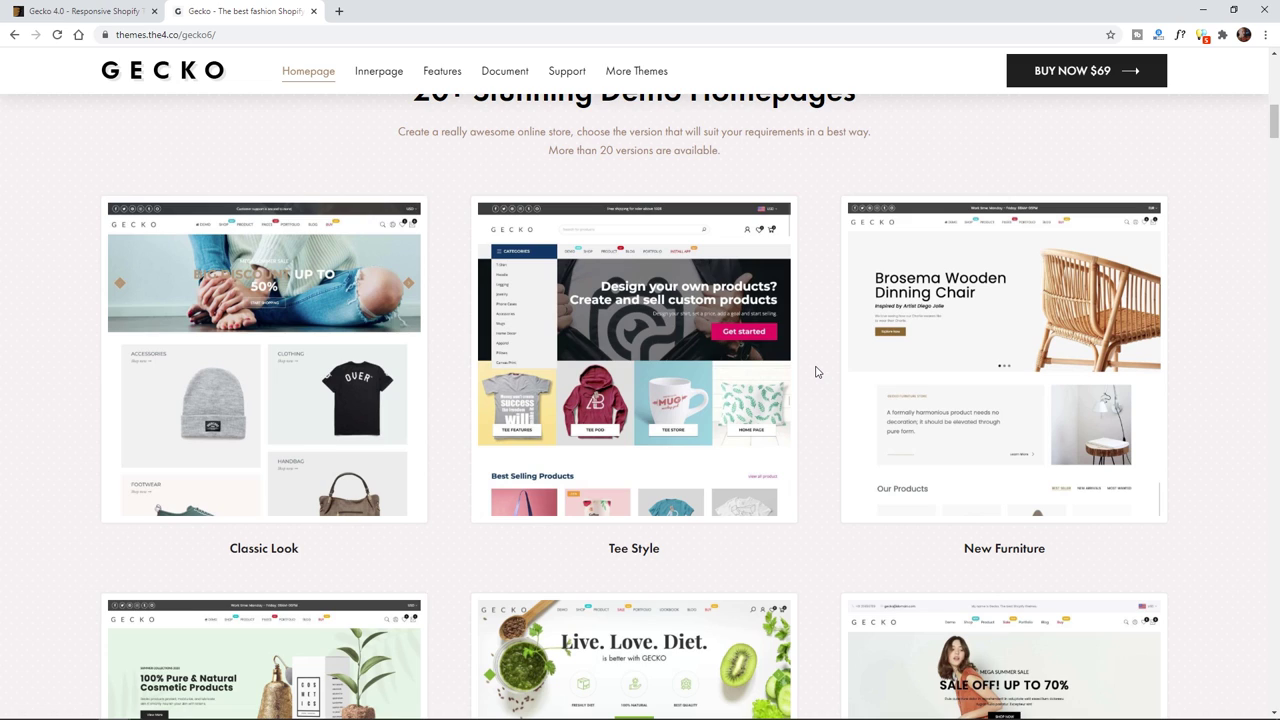
pyautogui.scroll(-1, 815, 372)
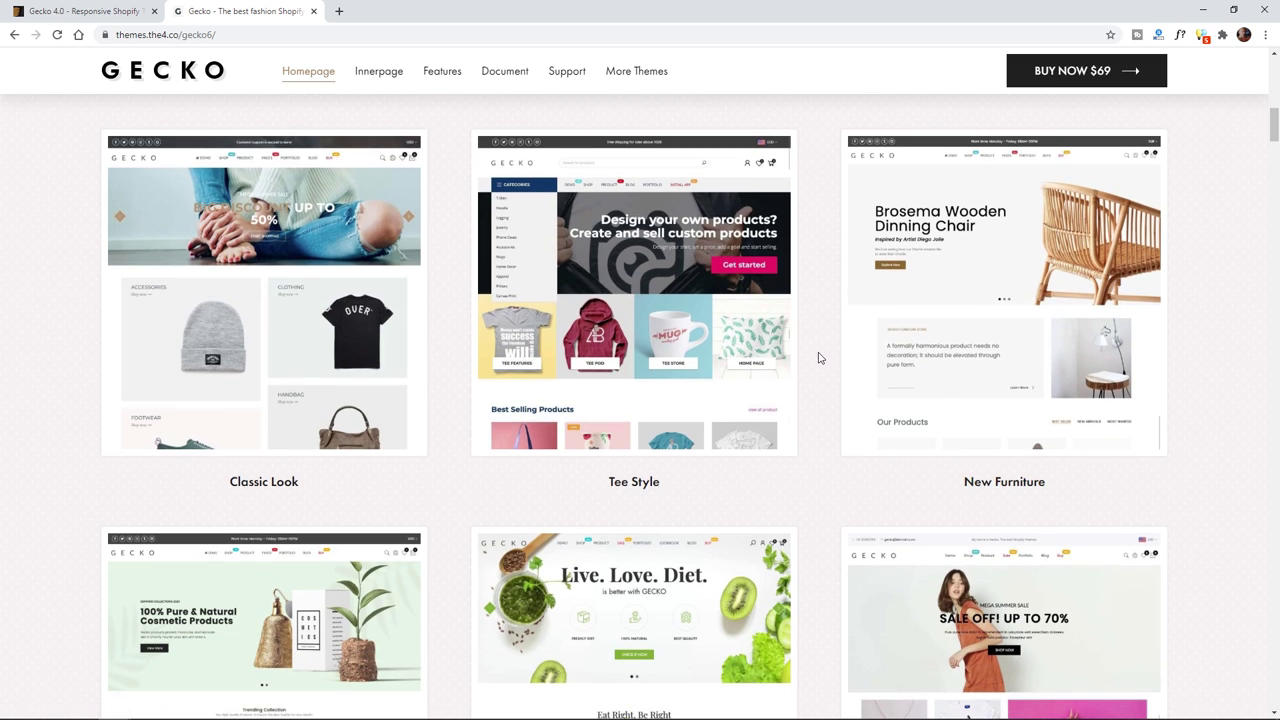
pyautogui.scroll(-3, 818, 357)
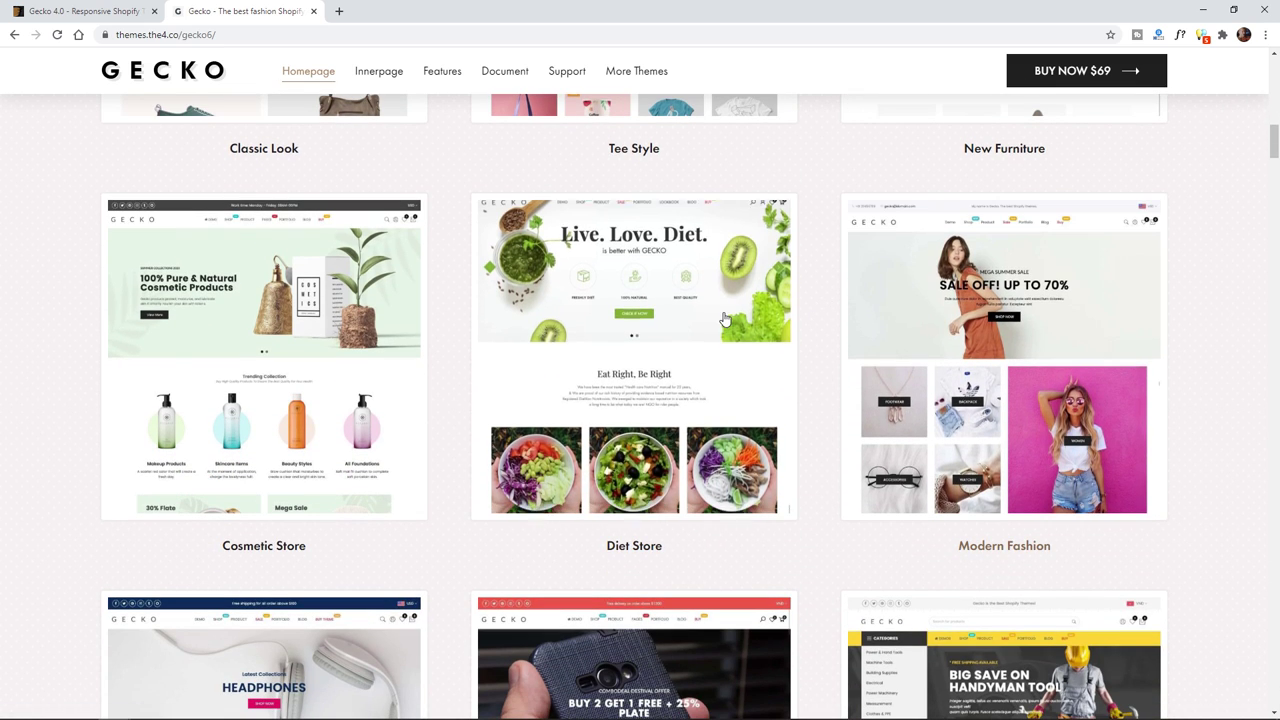
pyautogui.scroll(-4, 724, 310)
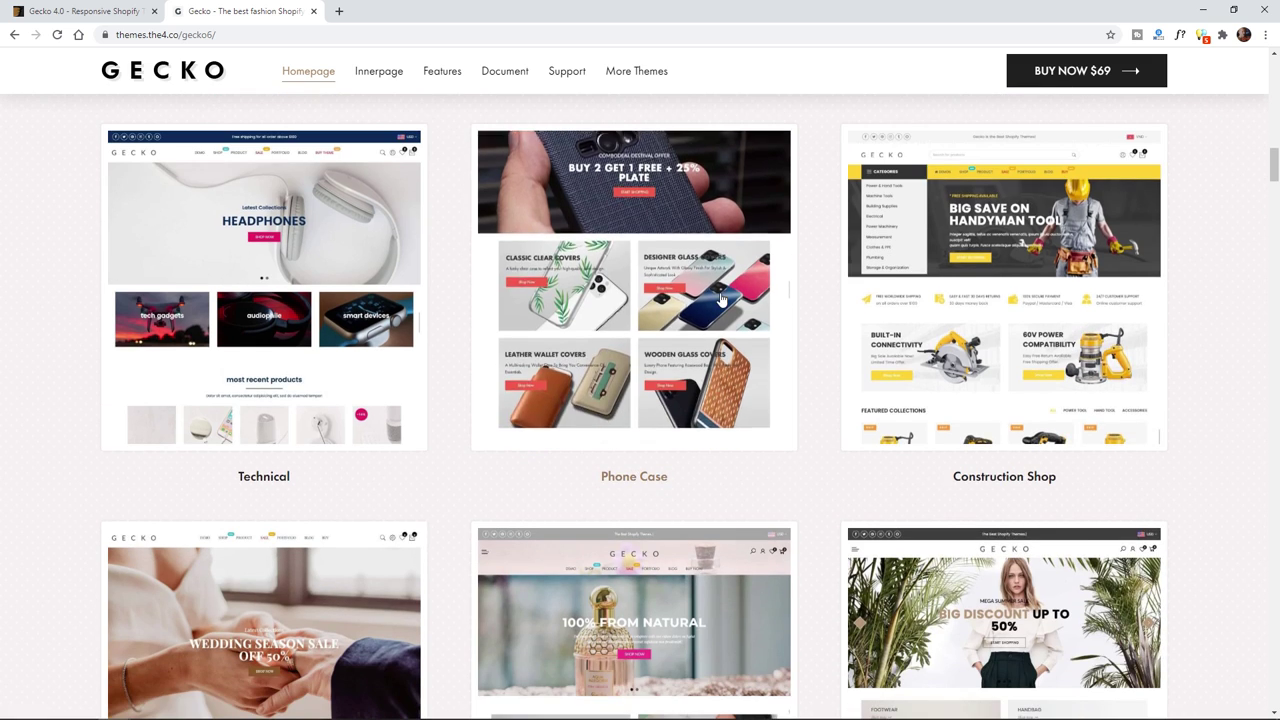
pyautogui.scroll(-1, 257, 414)
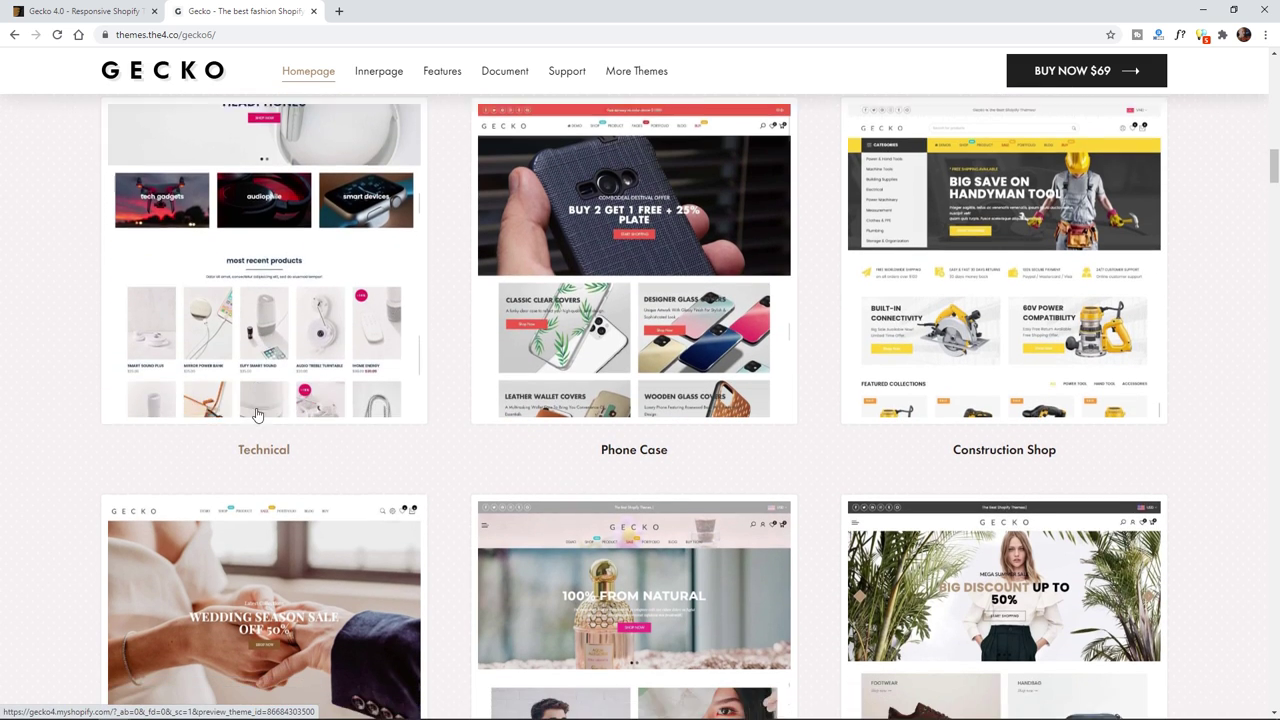
pyautogui.scroll(-2, 257, 414)
pyautogui.scroll(-3, 434, 514)
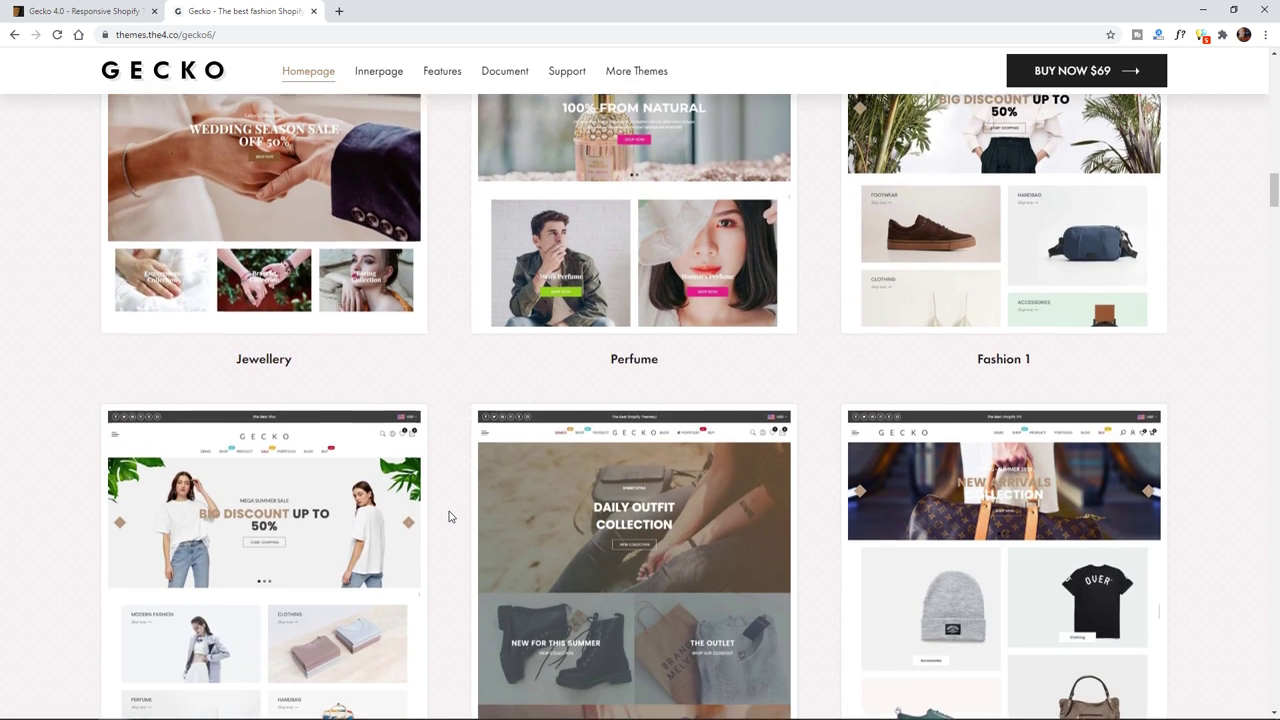
pyautogui.scroll(-2, 450, 516)
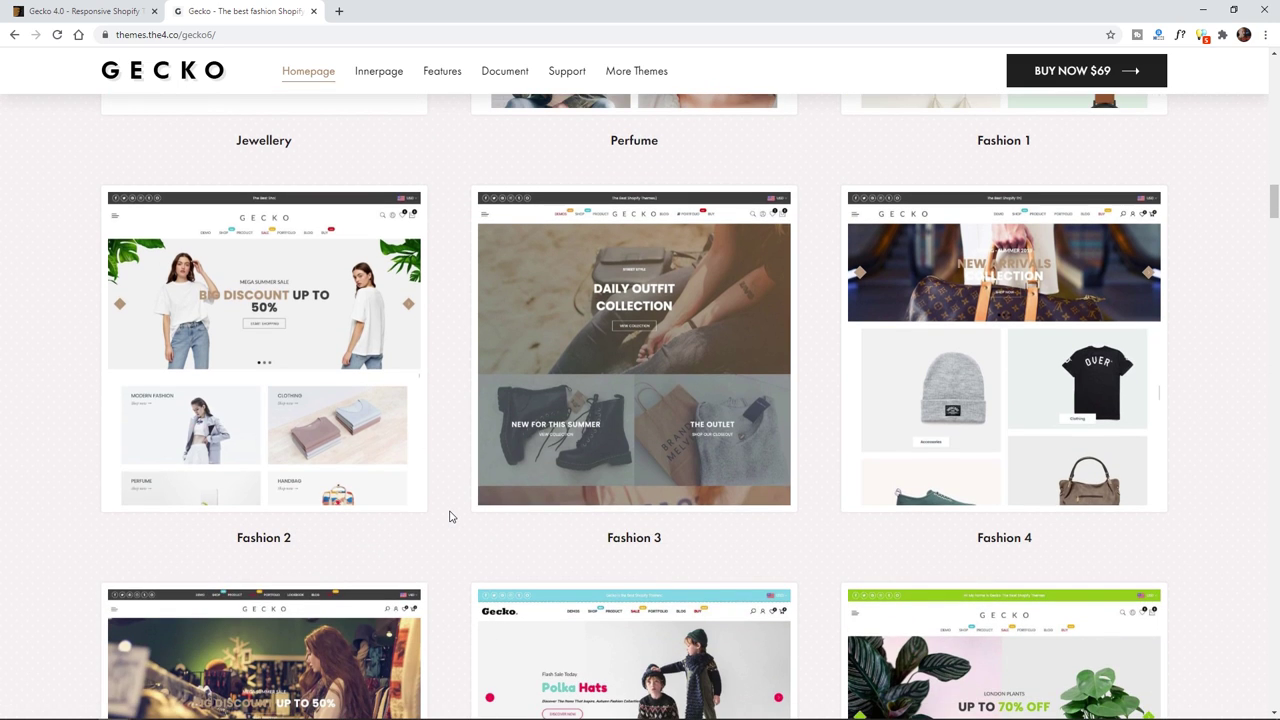
pyautogui.scroll(-3, 450, 516)
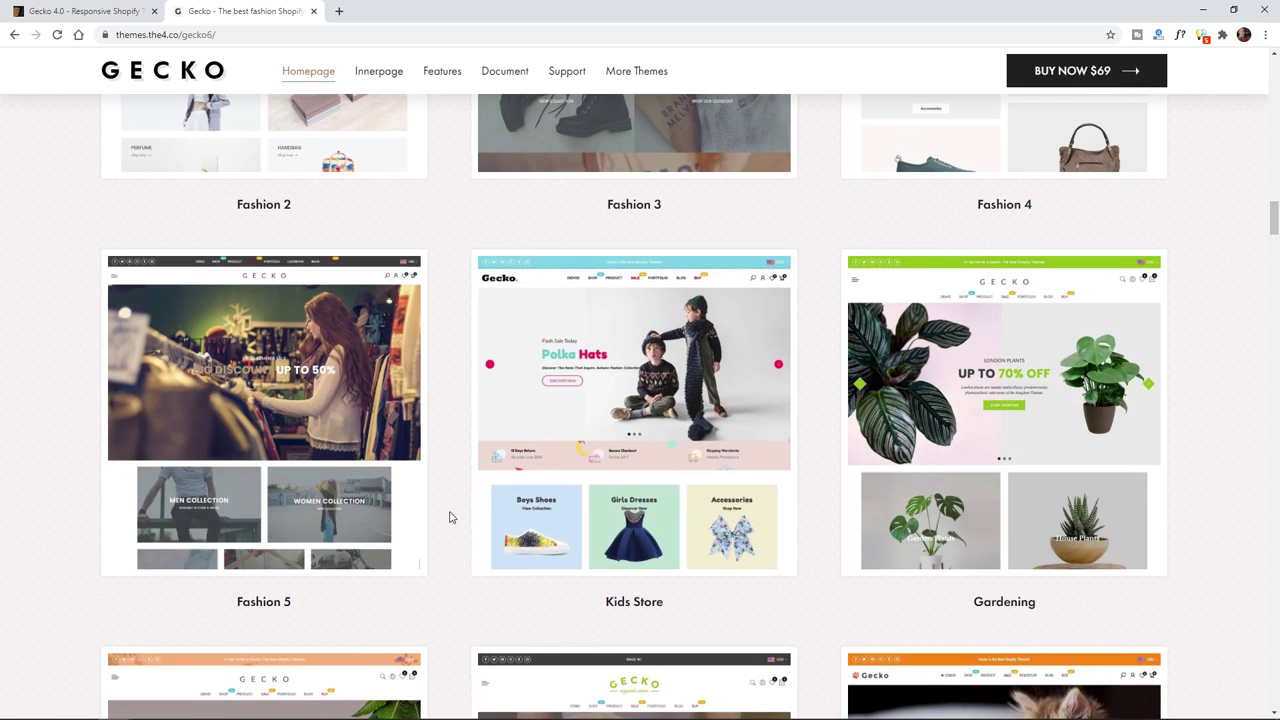
pyautogui.scroll(-1, 450, 516)
pyautogui.scroll(-5, 450, 516)
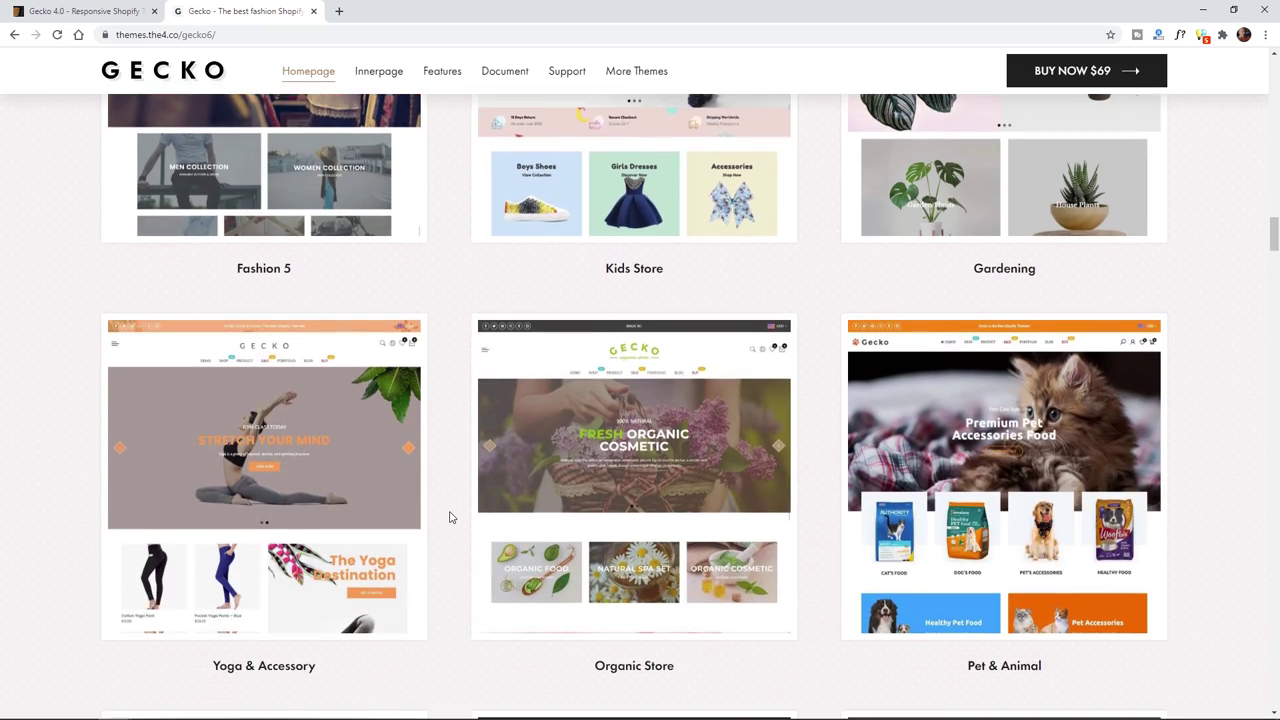
pyautogui.scroll(-3, 450, 516)
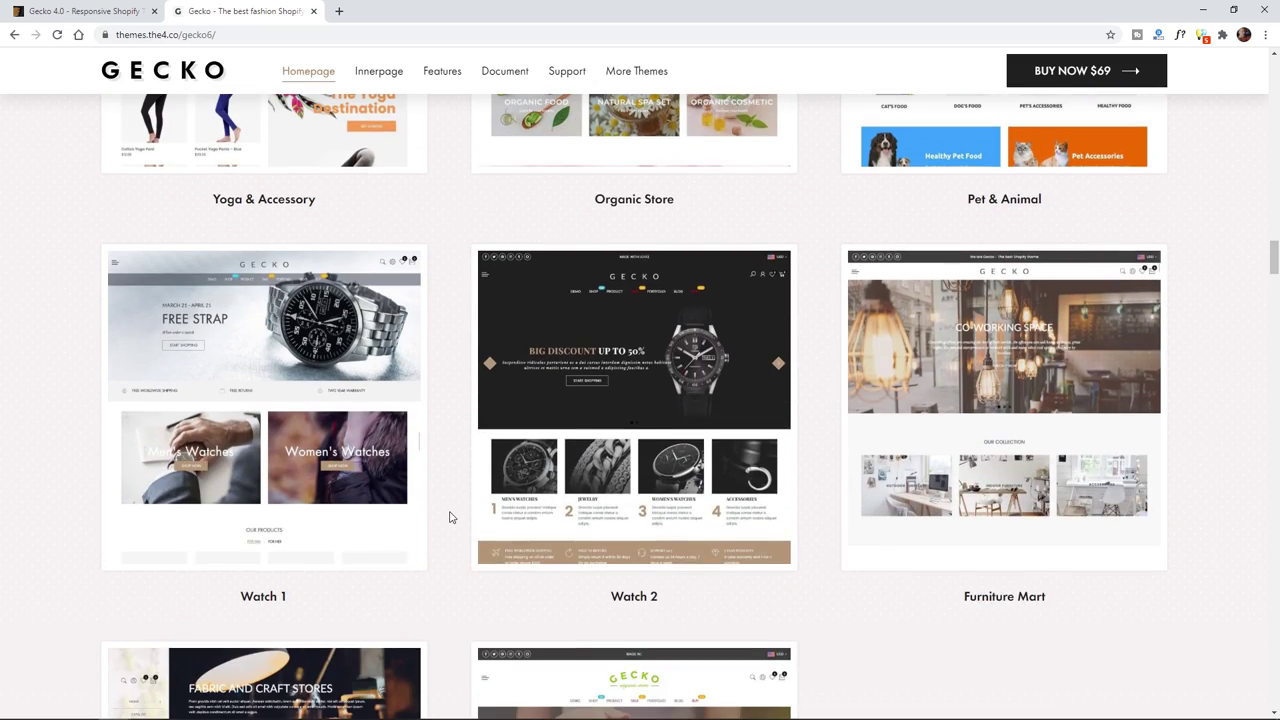
pyautogui.scroll(9, 450, 516)
pyautogui.scroll(15, 450, 516)
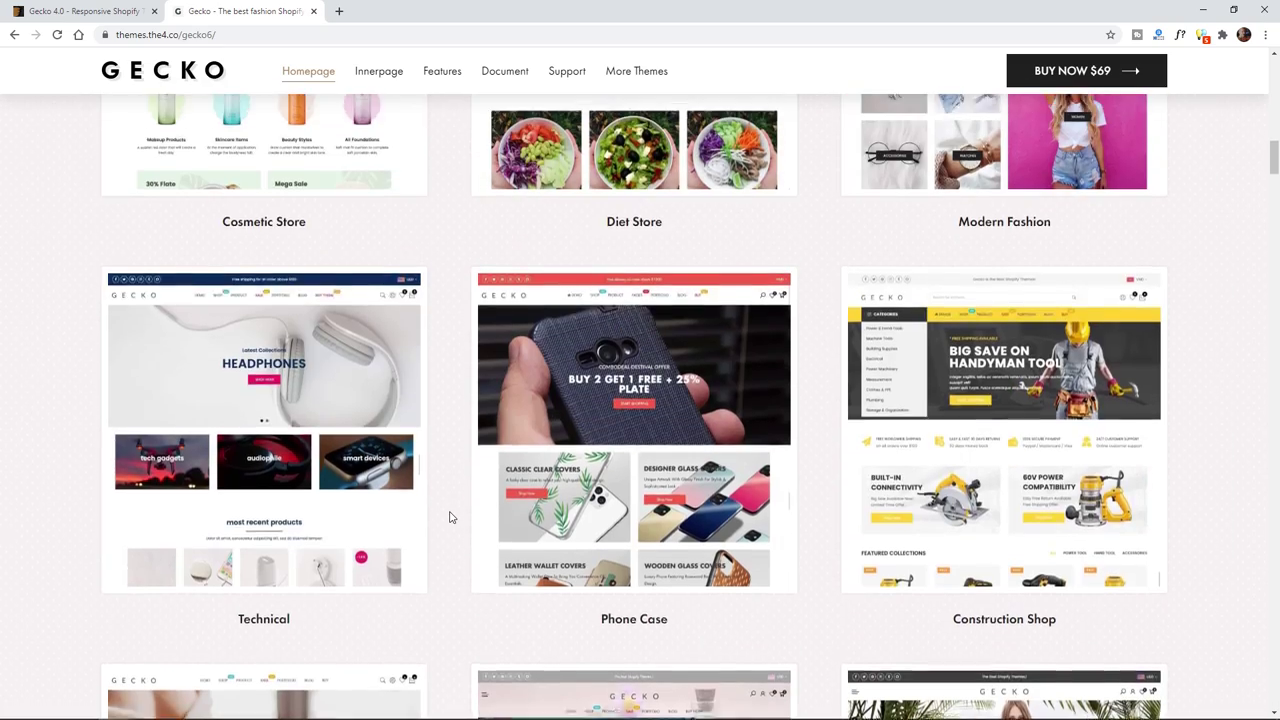
pyautogui.scroll(3, 450, 516)
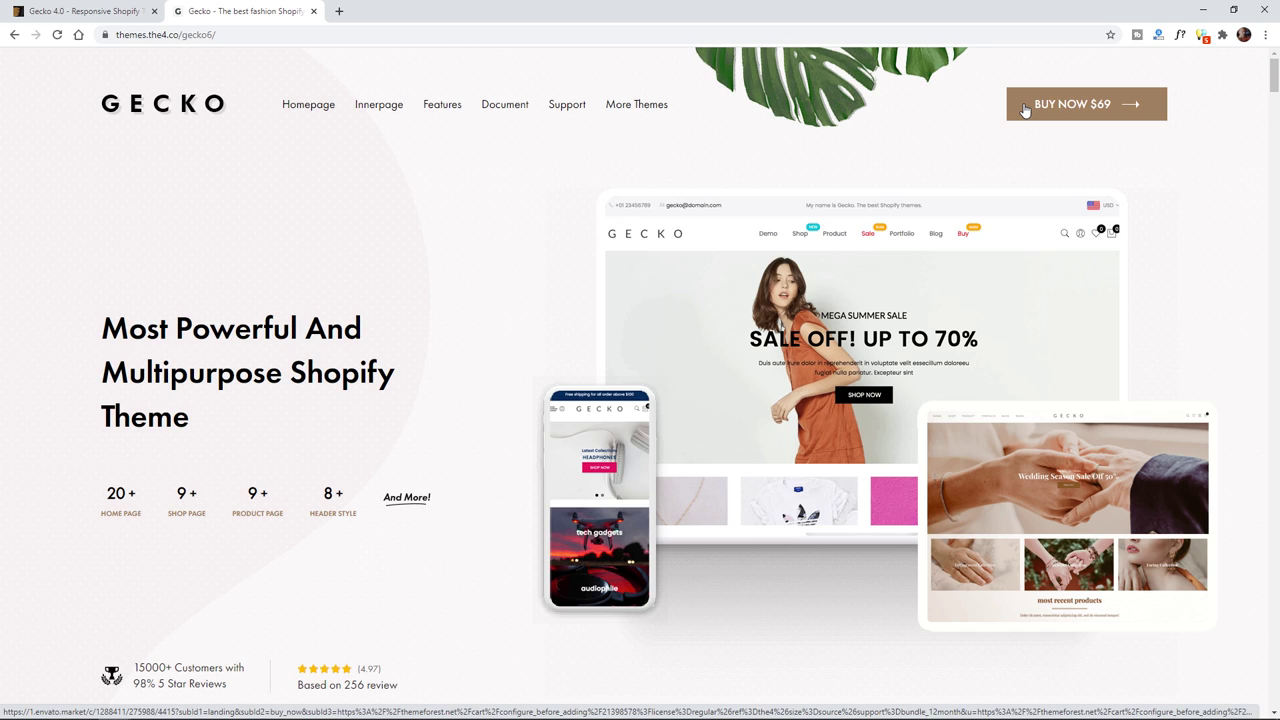
# - Restore the Gecko demo Chrome window, then shrink its width slightly from the right edge
pyautogui.doubleClick(760, 12)
pyautogui.moveTo(1024, 91); pyautogui.dragTo(1040, 61)
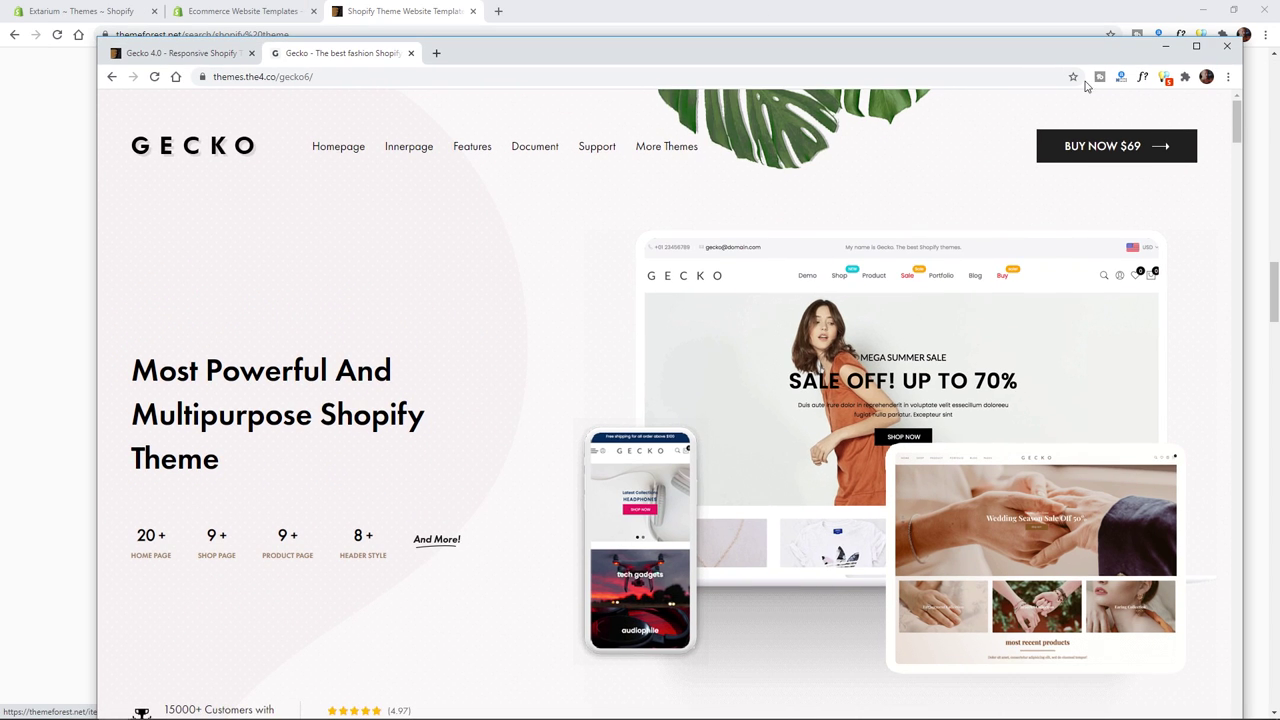
pyautogui.moveTo(1244, 150); pyautogui.dragTo(1251, 139)
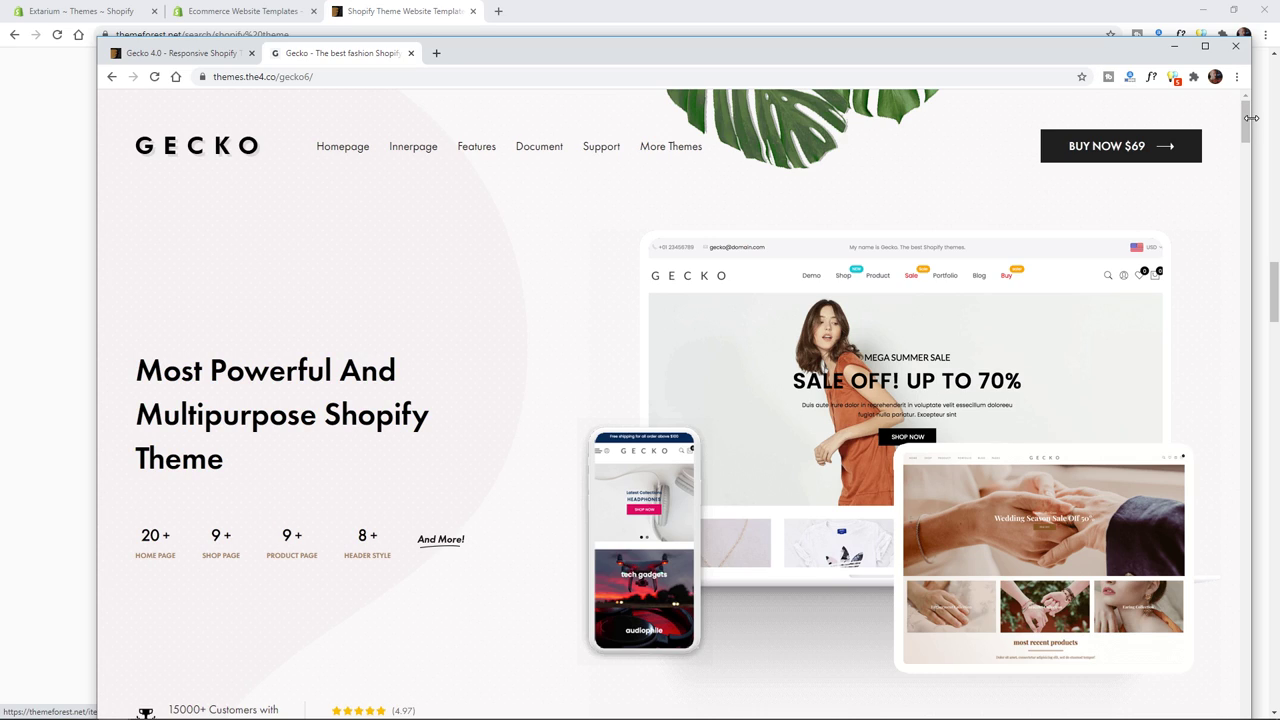
pyautogui.moveTo(1250, 118); pyautogui.dragTo(1192, 128)
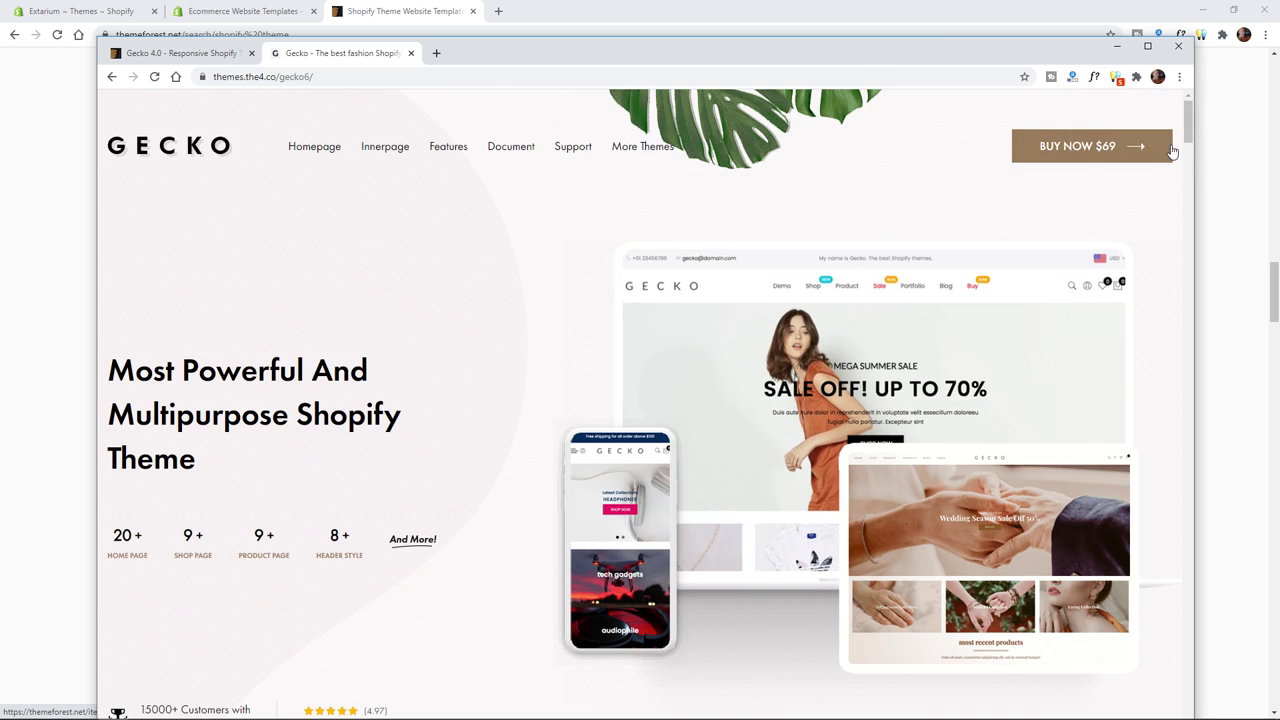
# - Open DevTools with the device toolbar and view the demo page as a Galaxy S5
pyautogui.hotkey('ctrl', 'shift', 'j')
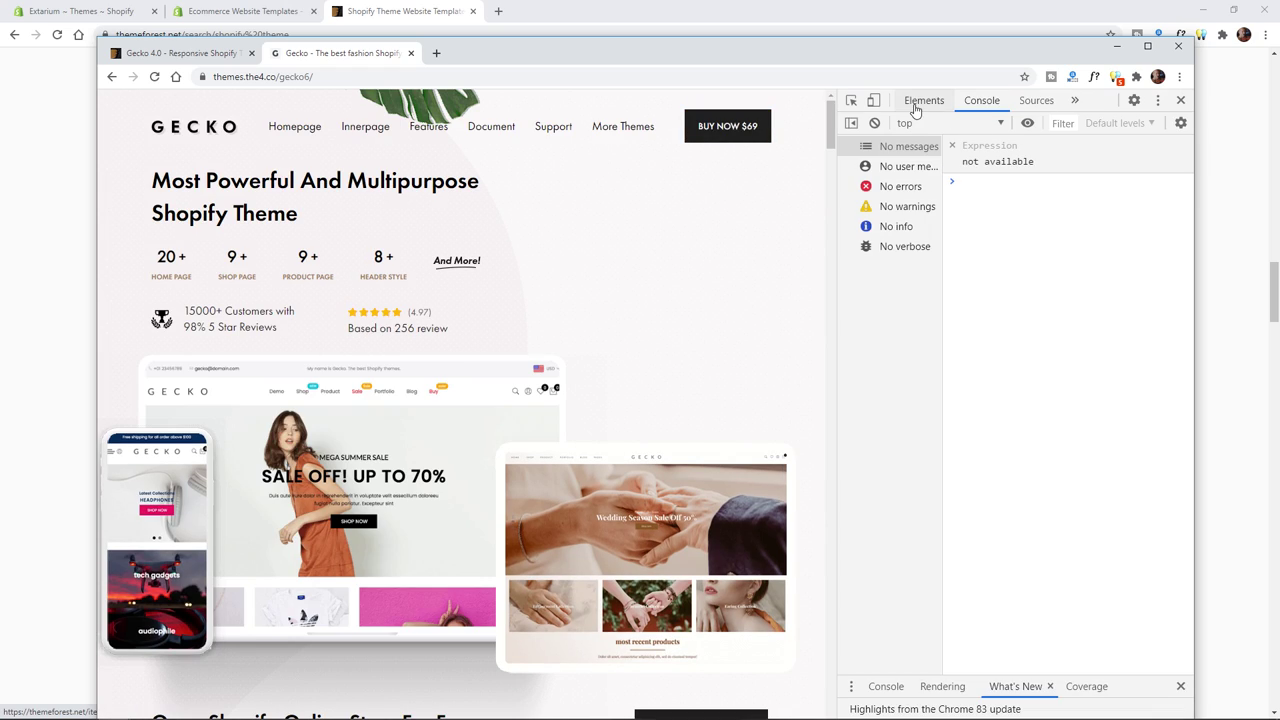
pyautogui.click(875, 101)
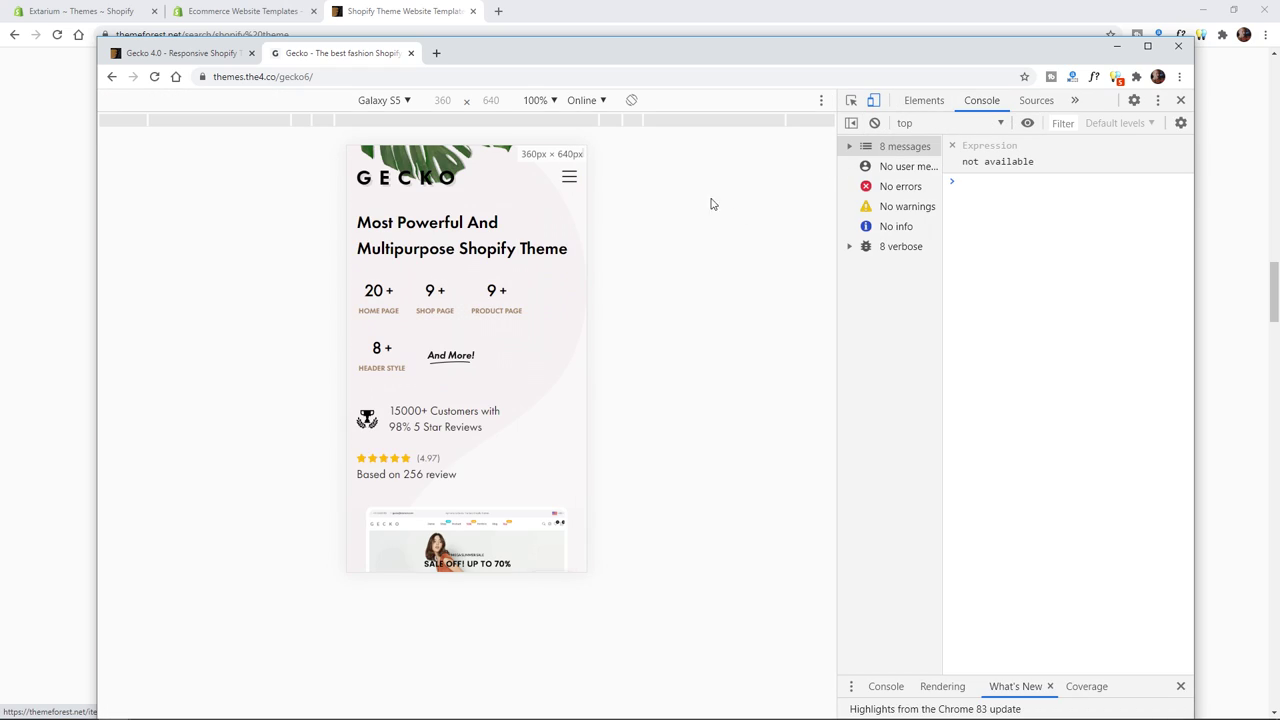
pyautogui.click(395, 100)
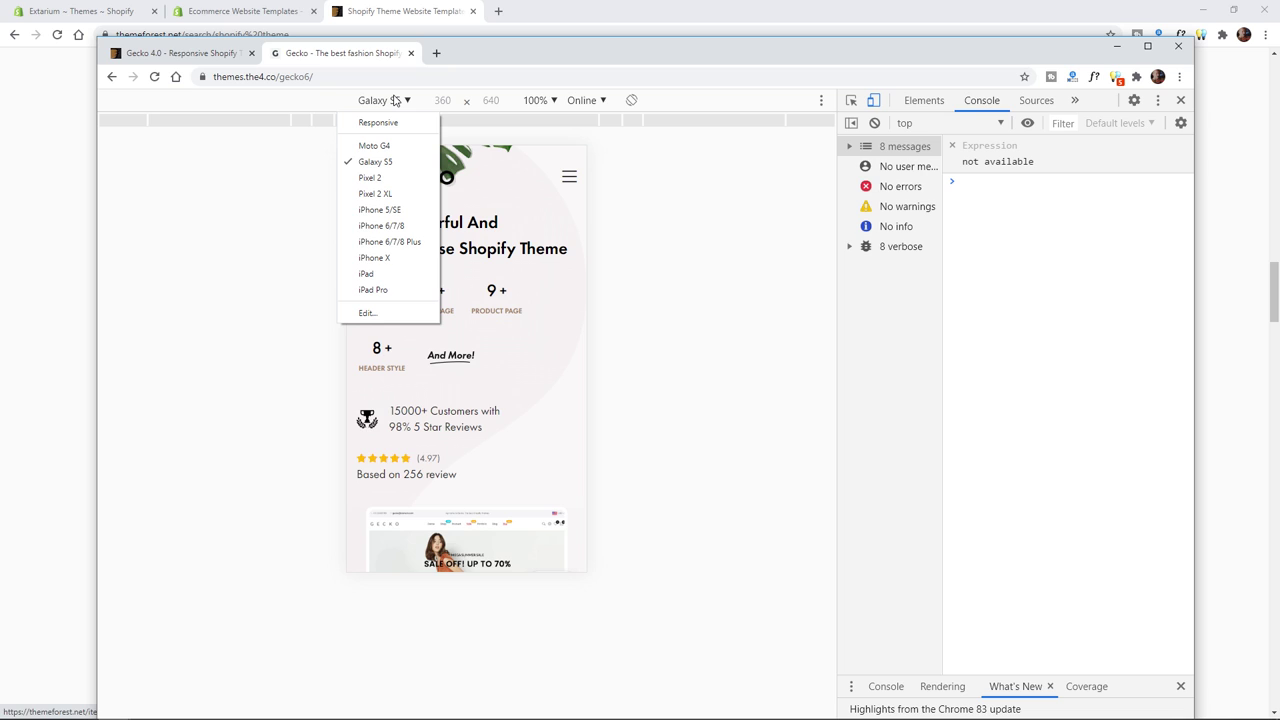
pyautogui.click(641, 197)
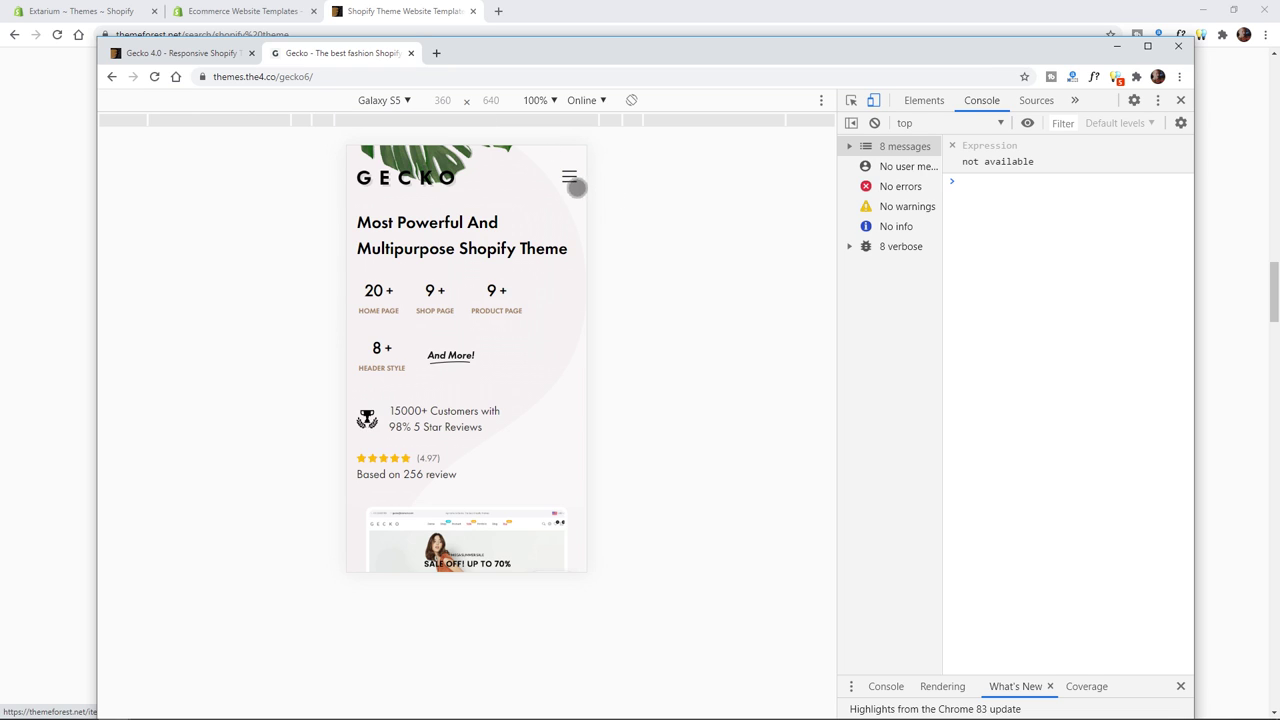
pyautogui.scroll(-3, 570, 188)
pyautogui.scroll(-6, 557, 360)
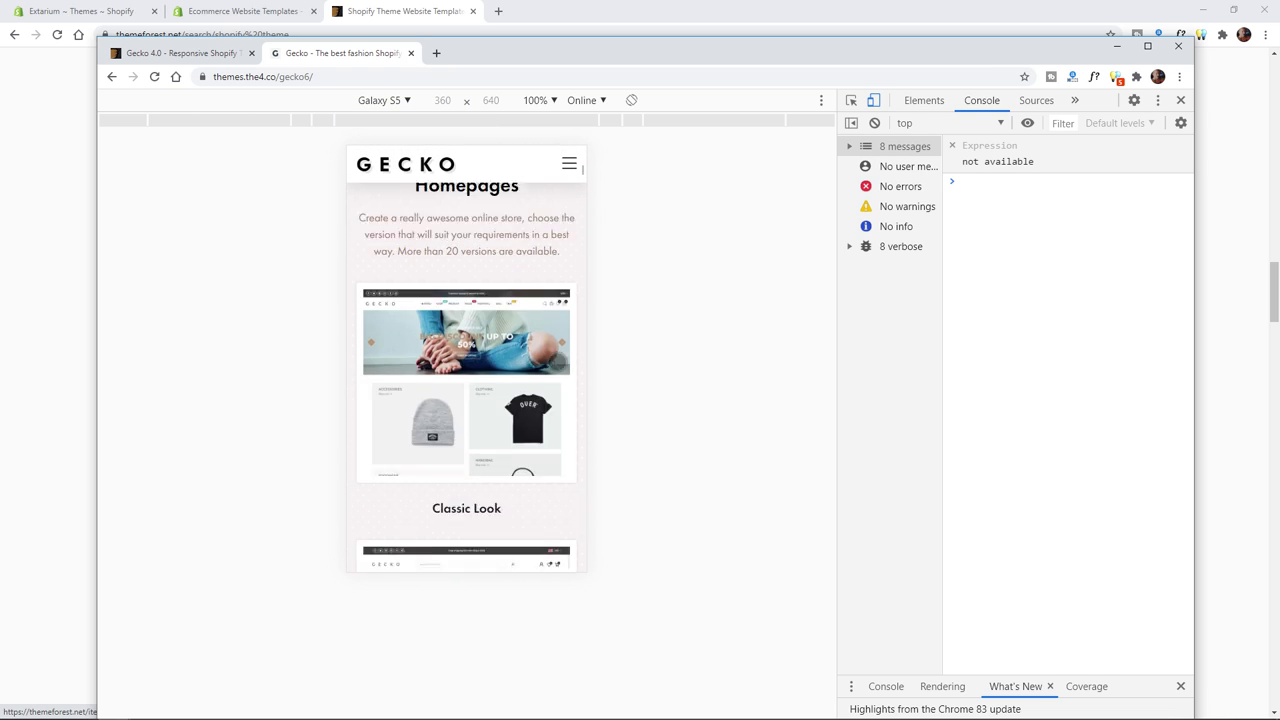
pyautogui.scroll(10, 551, 340)
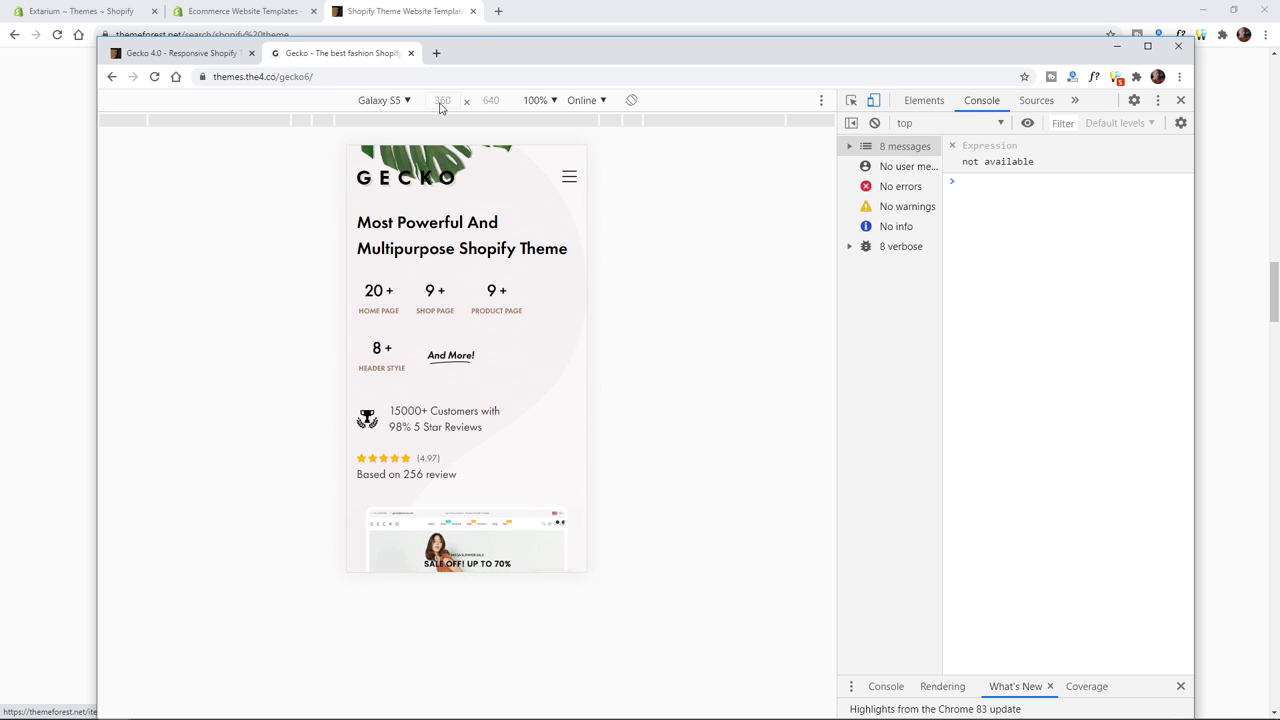
# - Switch the emulated device to iPhone X, then iPad Pro, and close DevTools
pyautogui.click(395, 102)
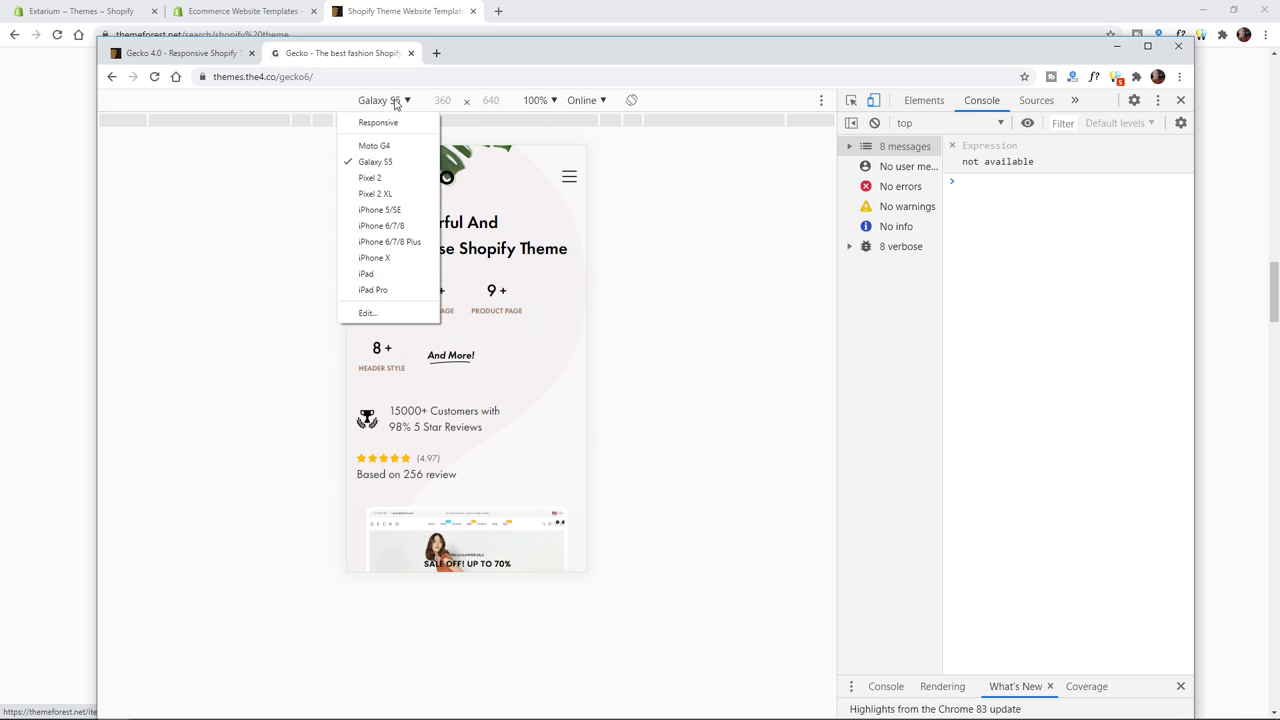
pyautogui.click(375, 257)
pyautogui.click(392, 103)
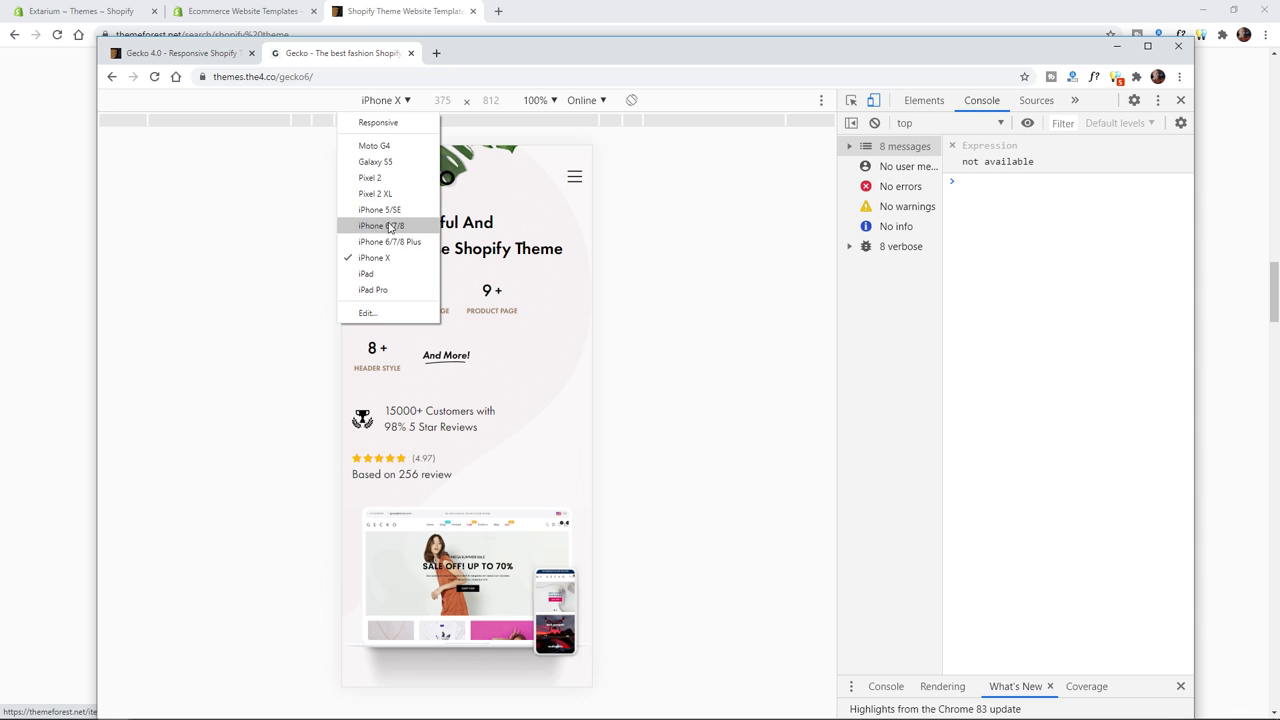
pyautogui.click(385, 289)
pyautogui.scroll(-8, 675, 328)
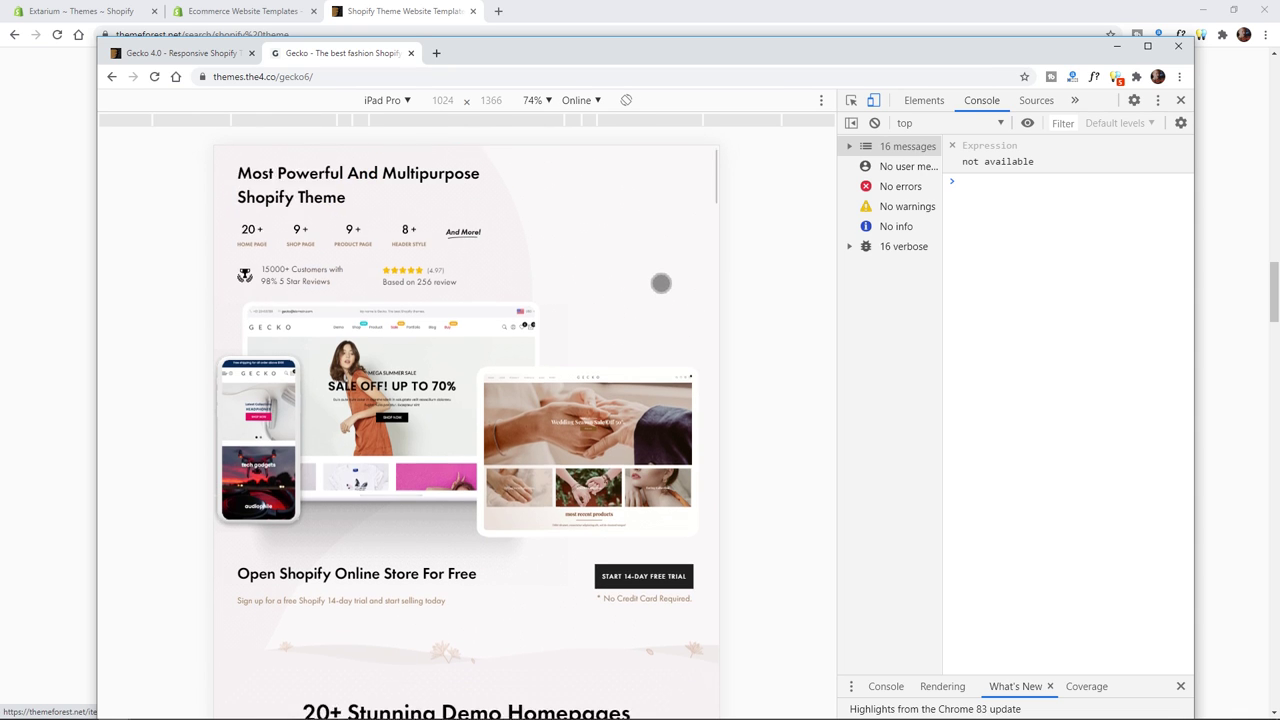
pyautogui.scroll(-5, 660, 294)
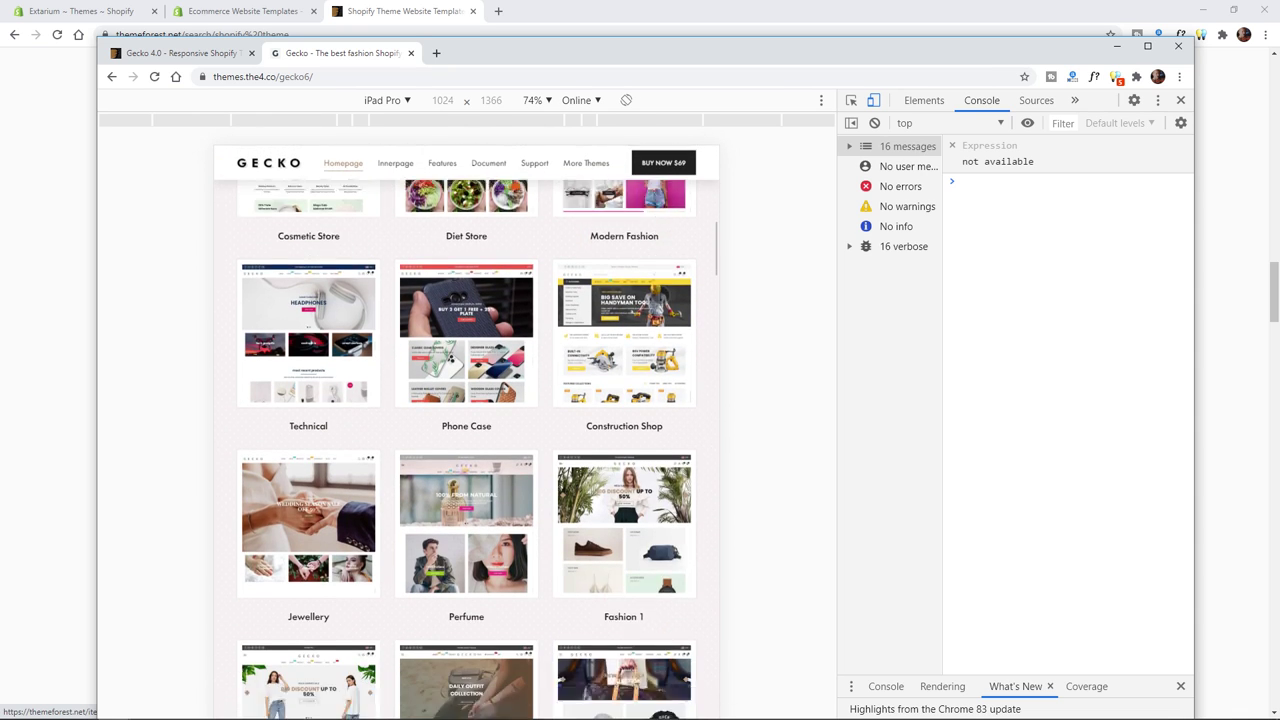
pyautogui.click(1181, 100)
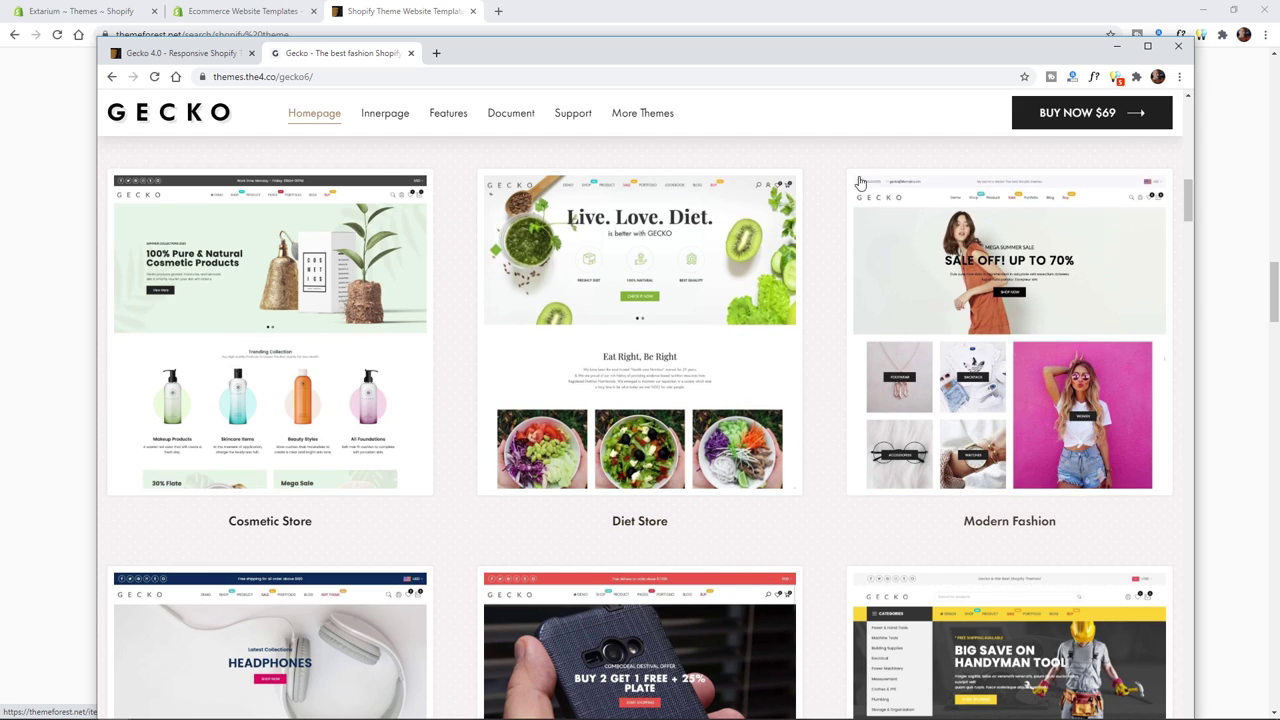
# - Choose Buy Now, set 6 months support for $69, and add the Gecko theme to the cart
pyautogui.click(1085, 127)
pyautogui.moveTo(743, 57); pyautogui.dragTo(772, 26)
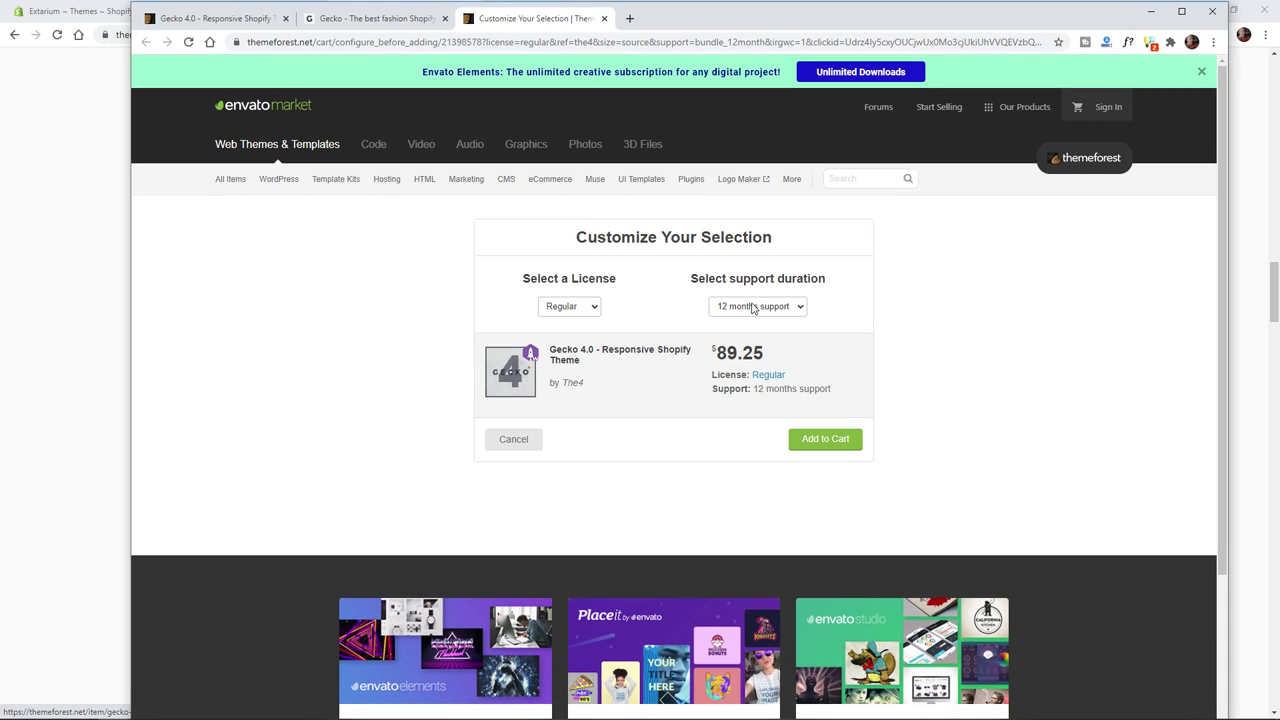
pyautogui.click(757, 306)
pyautogui.click(755, 334)
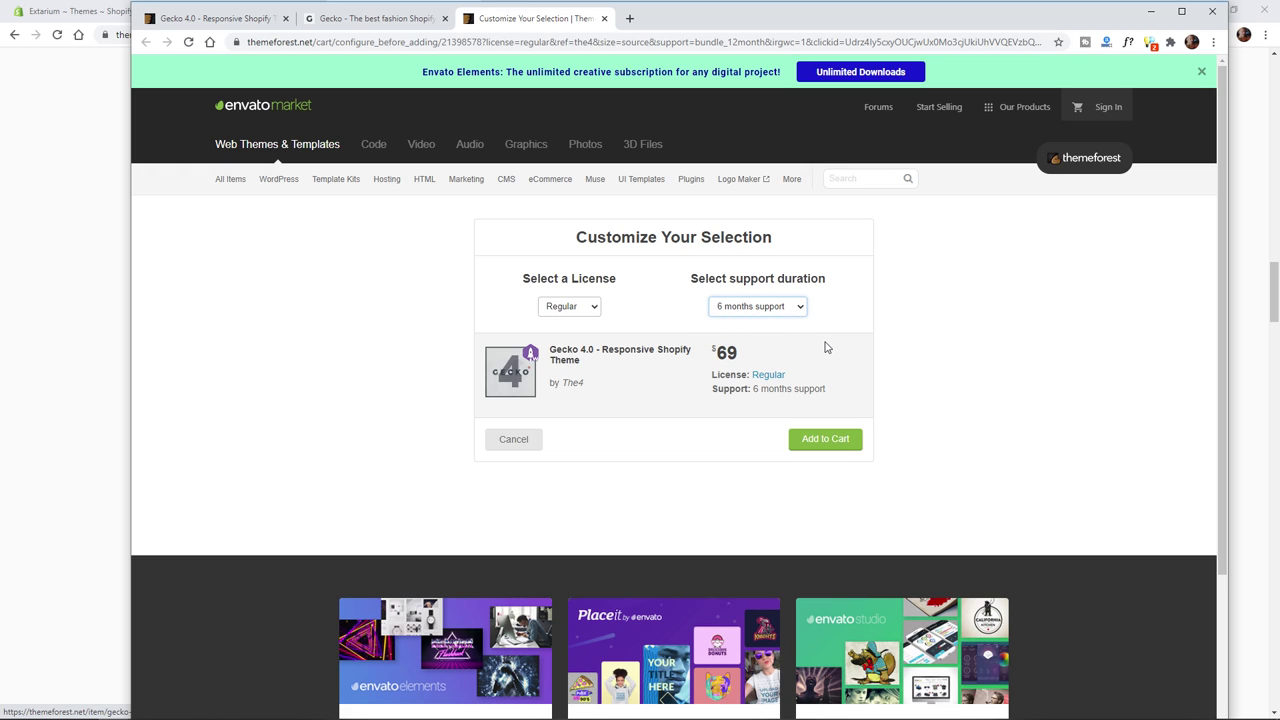
pyautogui.click(752, 352)
pyautogui.doubleClick(752, 352)
pyautogui.click(703, 404)
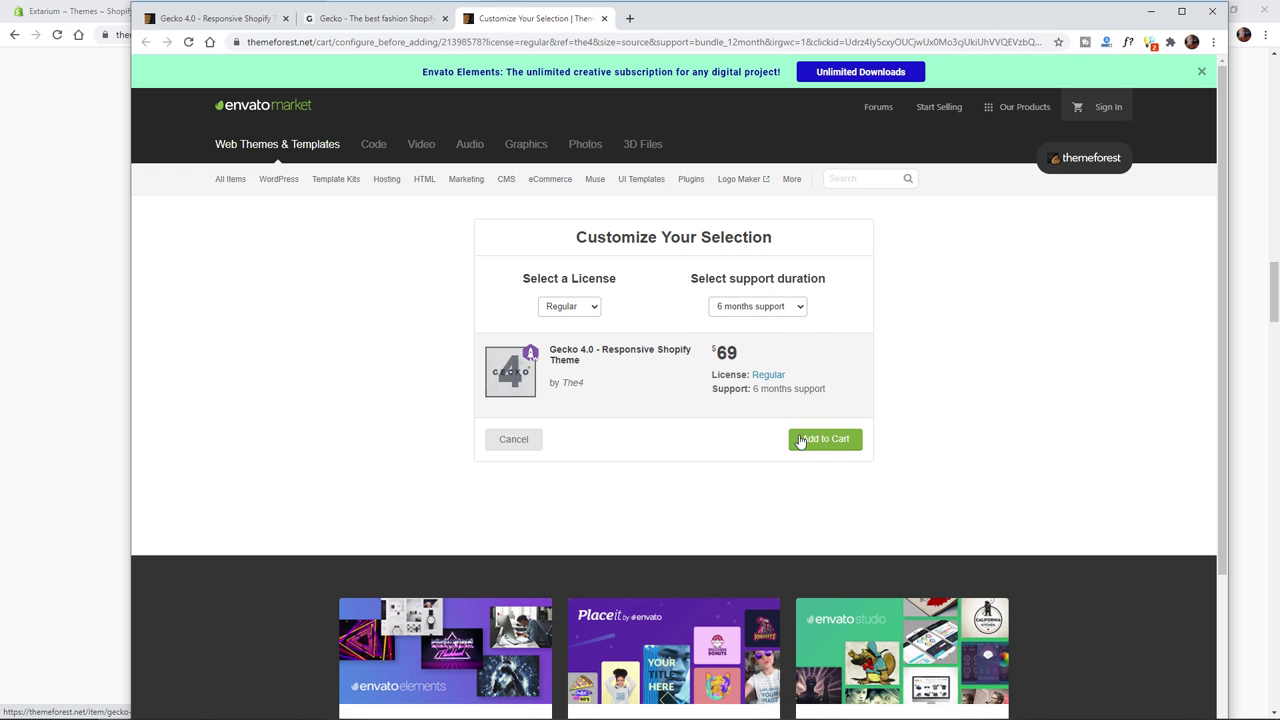
pyautogui.click(802, 440)
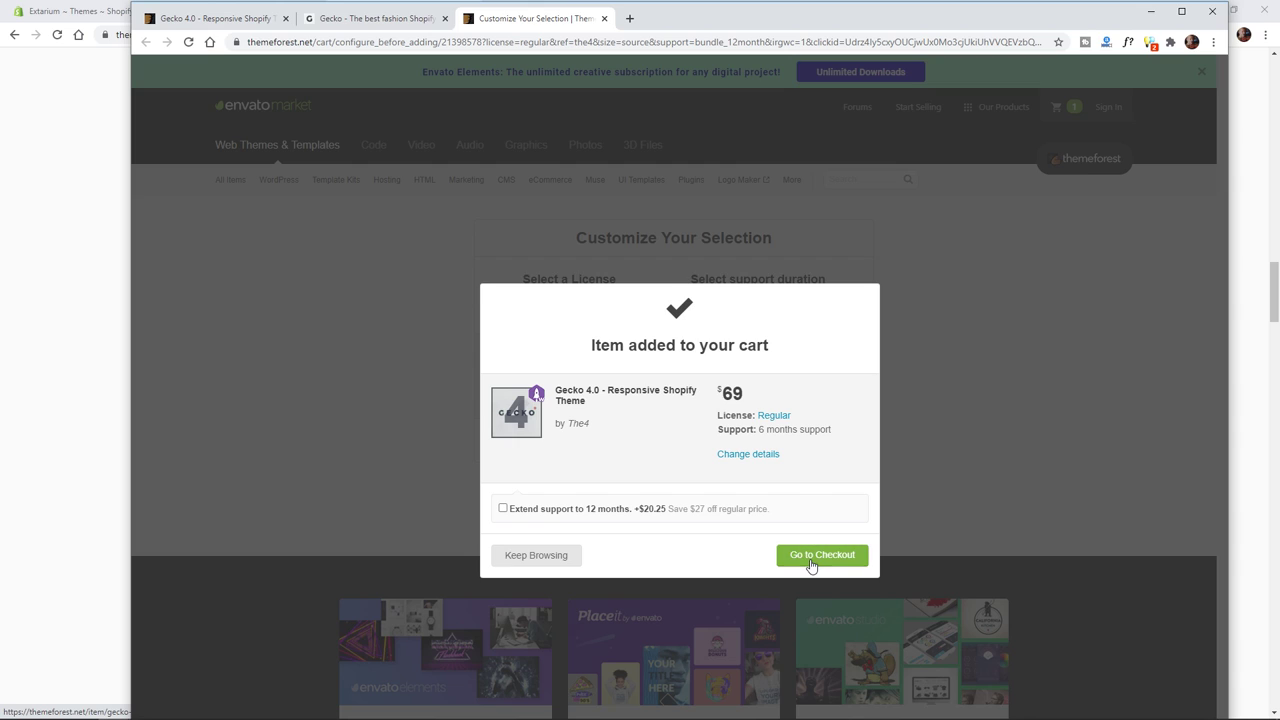
# - Go to checkout and sign in, filling the username from saved autofill
pyautogui.click(812, 562)
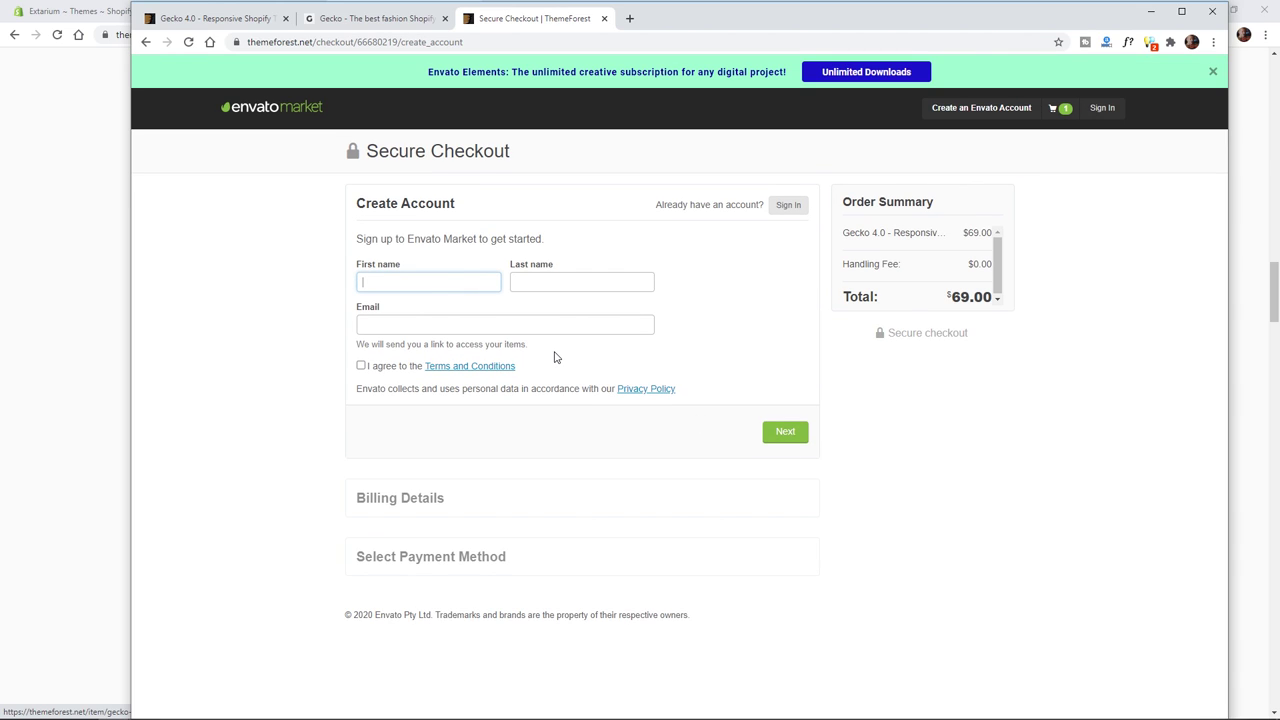
pyautogui.click(779, 205)
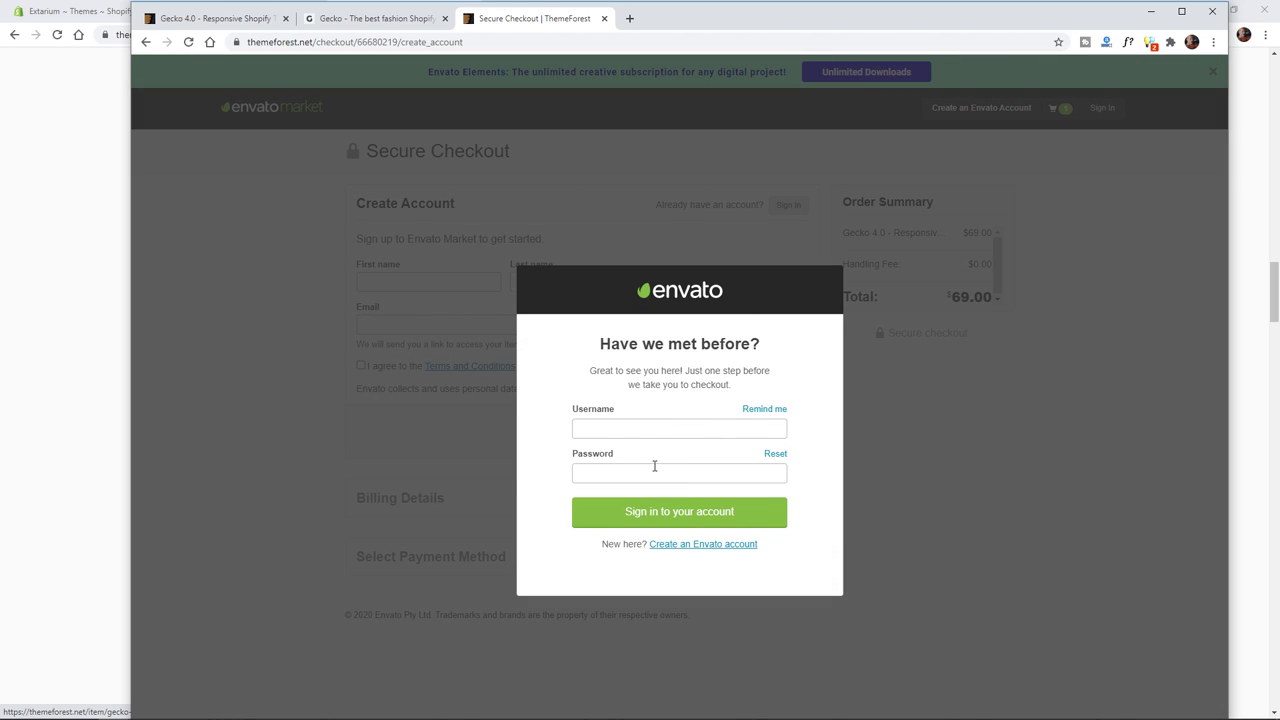
pyautogui.click(640, 428)
pyautogui.click(576, 450)
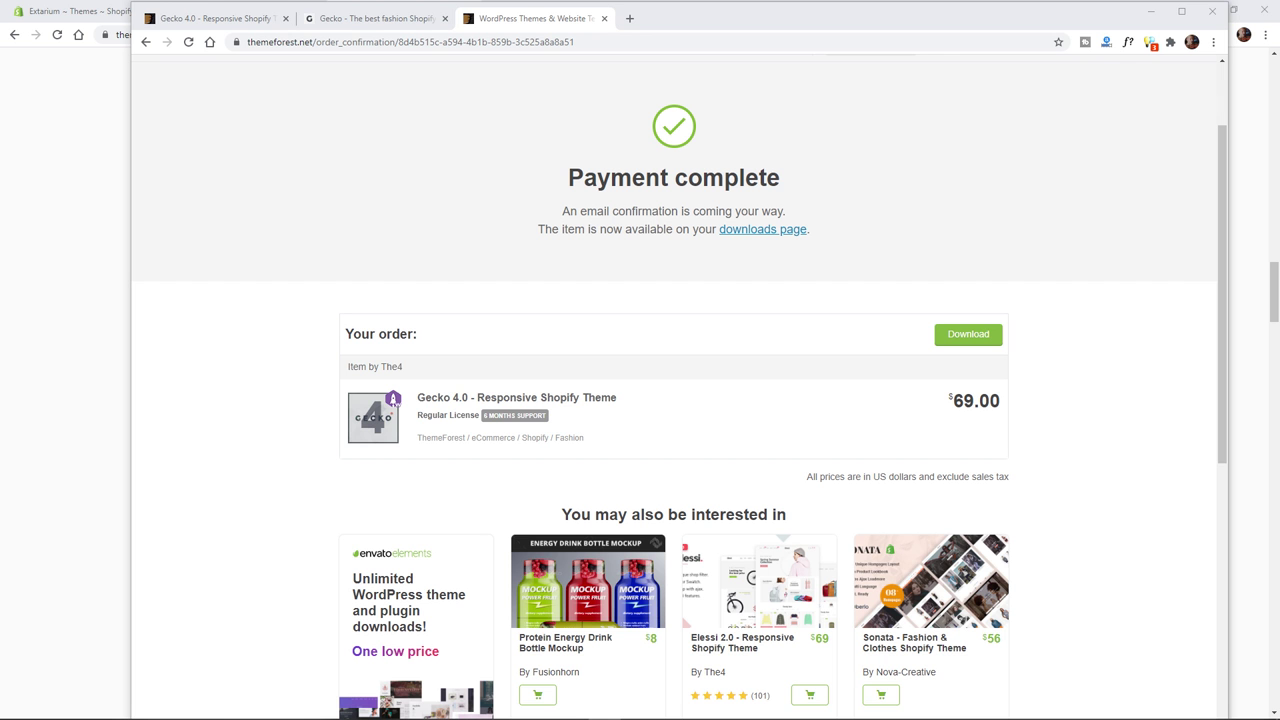
# - Download the purchased Gecko theme zip and show it in its folder
pyautogui.doubleClick(960, 400)
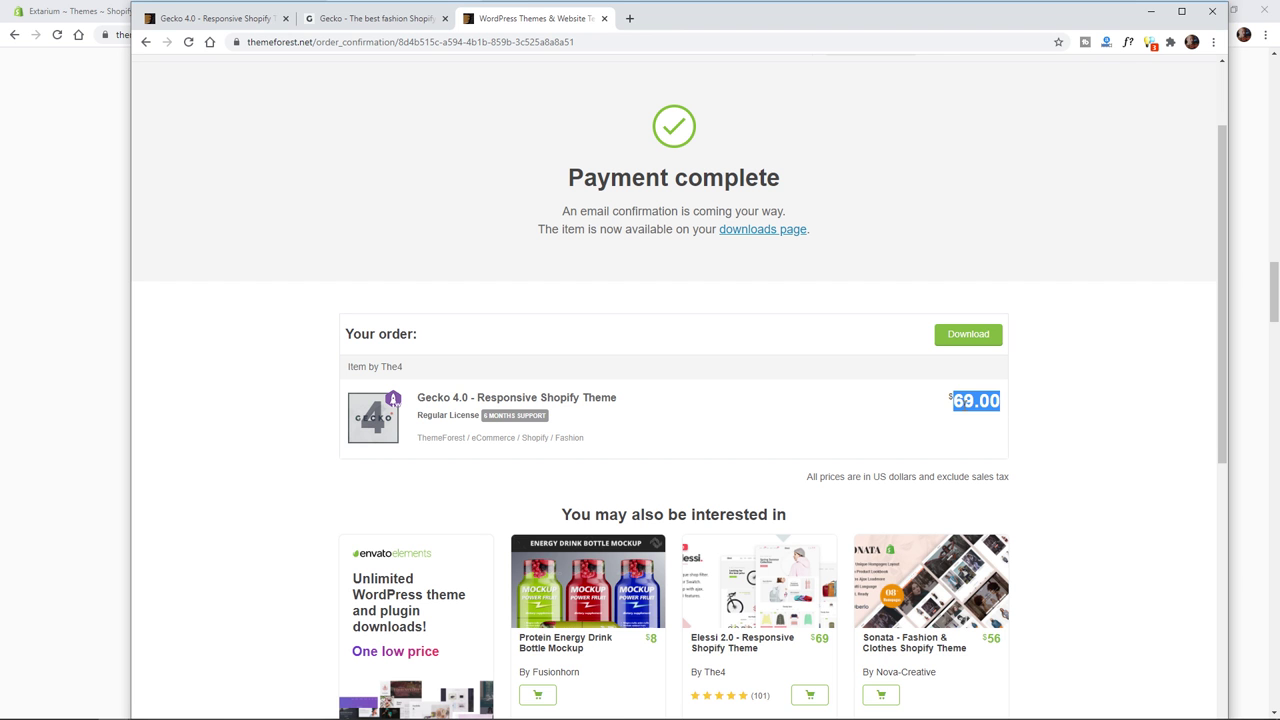
pyautogui.click(960, 400)
pyautogui.click(961, 340)
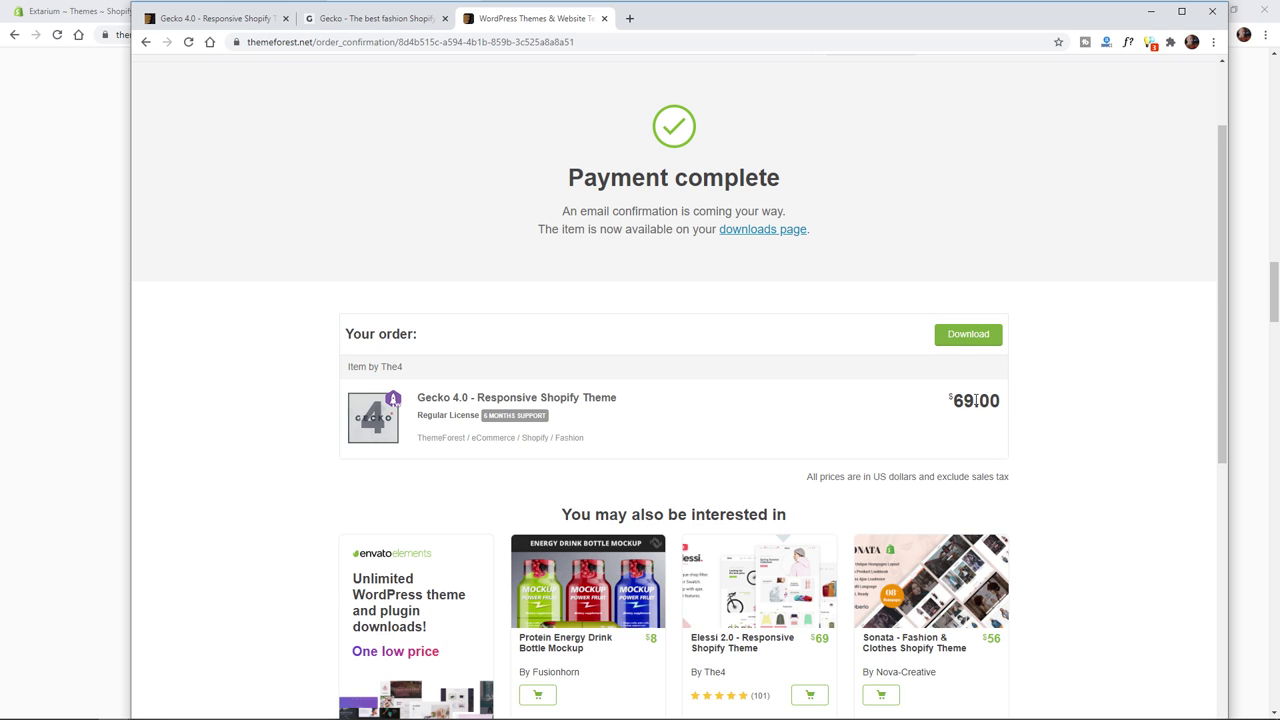
pyautogui.doubleClick(709, 20)
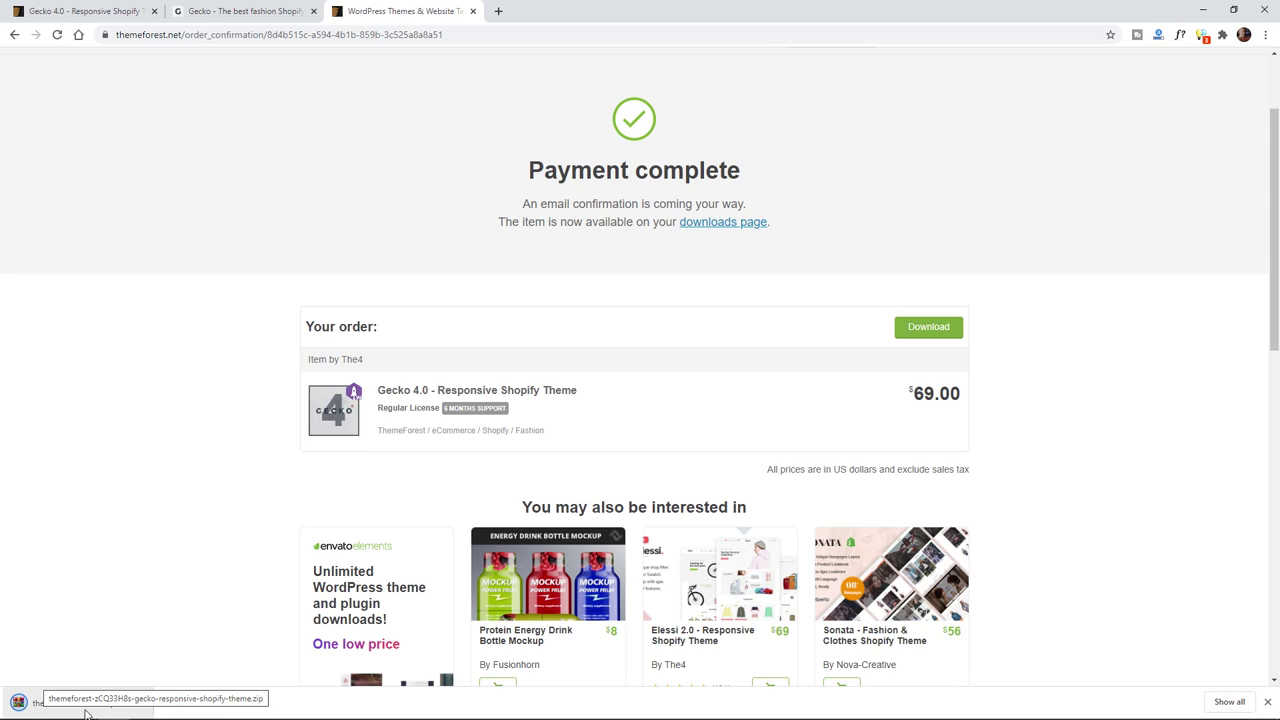
pyautogui.click(136, 704)
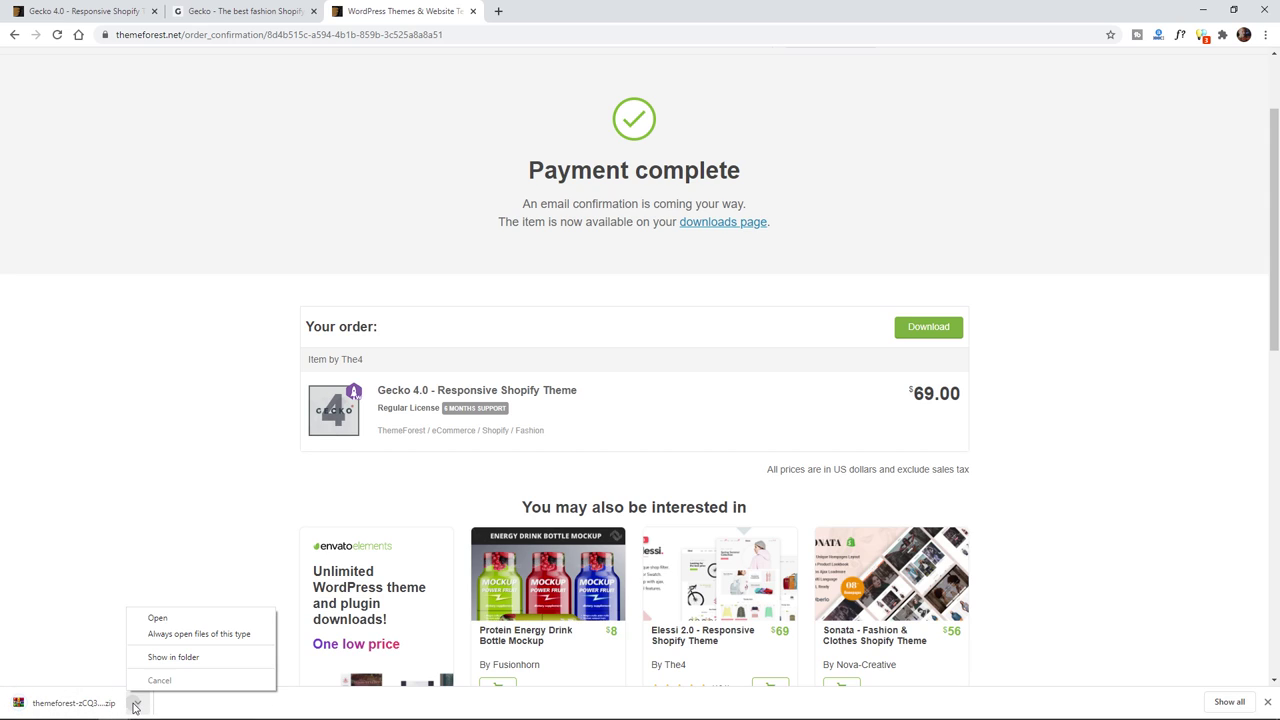
pyautogui.click(162, 661)
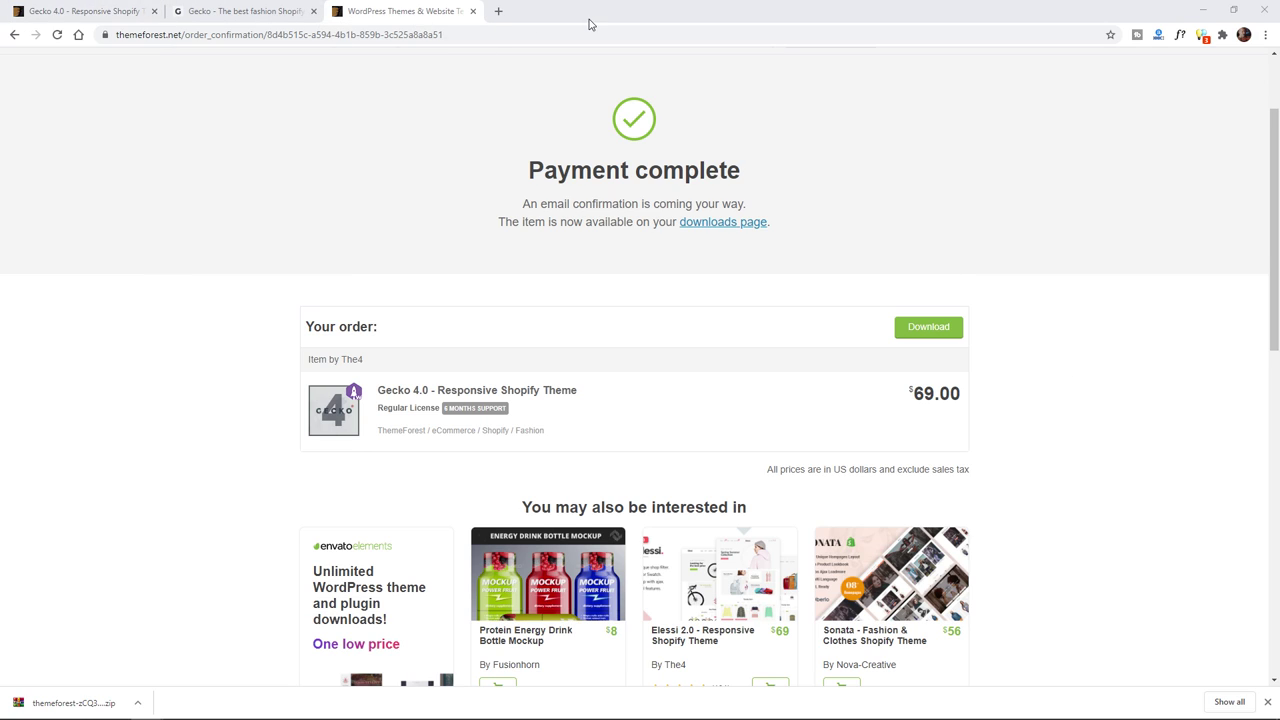
pyautogui.moveTo(589, 24); pyautogui.dragTo(670, 150)
# - Close the payment confirmation and open Shopify's theme upload form for the Gecko zip
pyautogui.click(1201, 132)
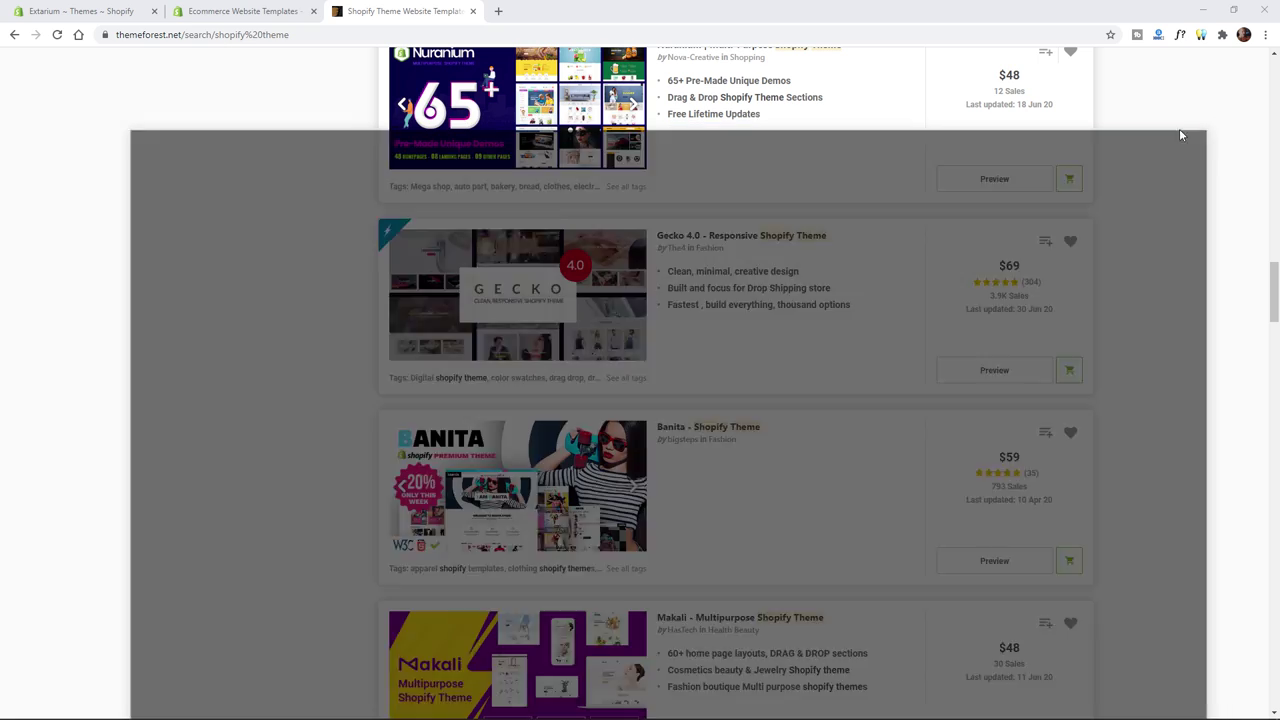
pyautogui.click(175, 13)
pyautogui.click(117, 15)
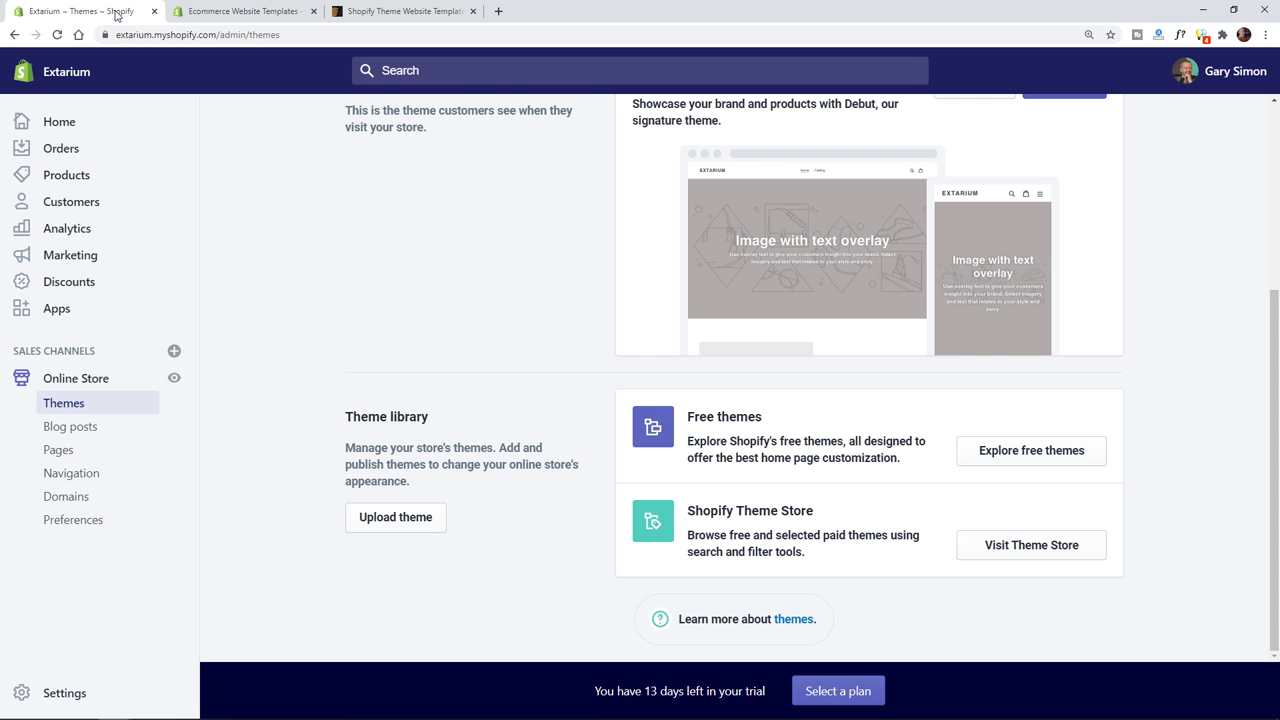
pyautogui.click(409, 524)
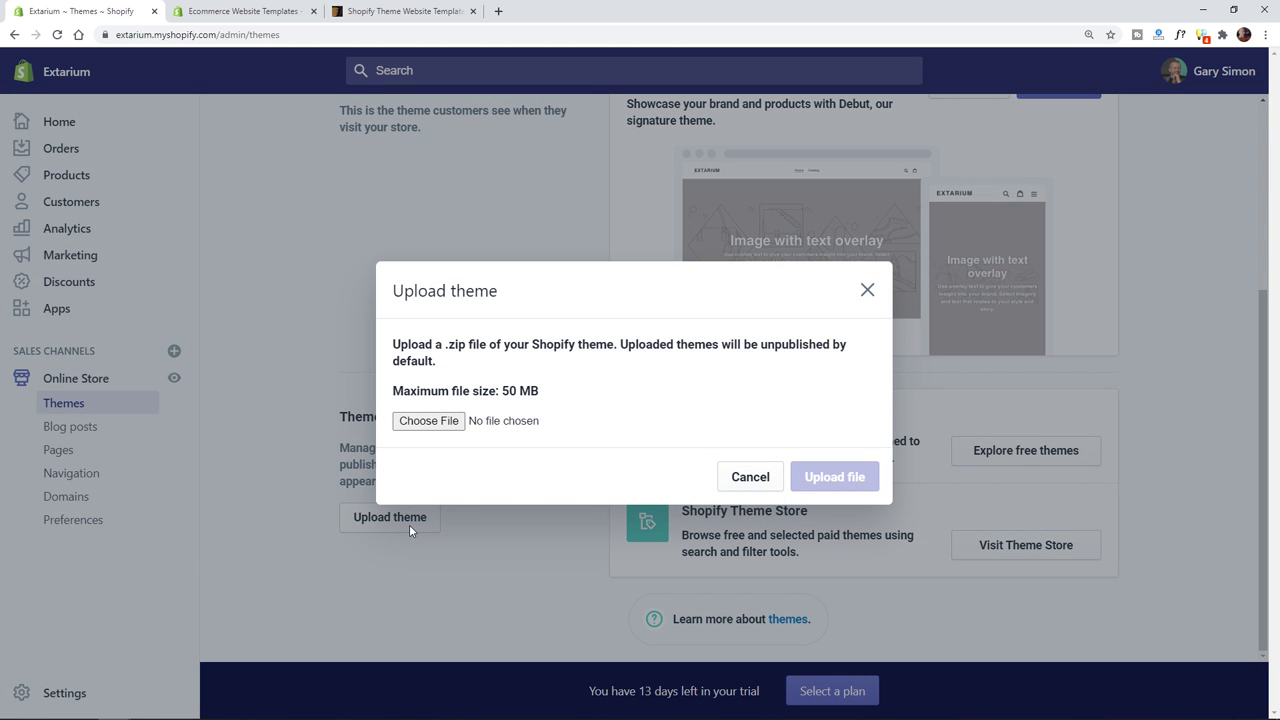
pyautogui.click(430, 421)
pyautogui.moveTo(612, 640); pyautogui.dragTo(590, 425)
# - Upload the themeforest zip from the Downloads folder, then bring up its contents in WinRAR
pyautogui.click(438, 421)
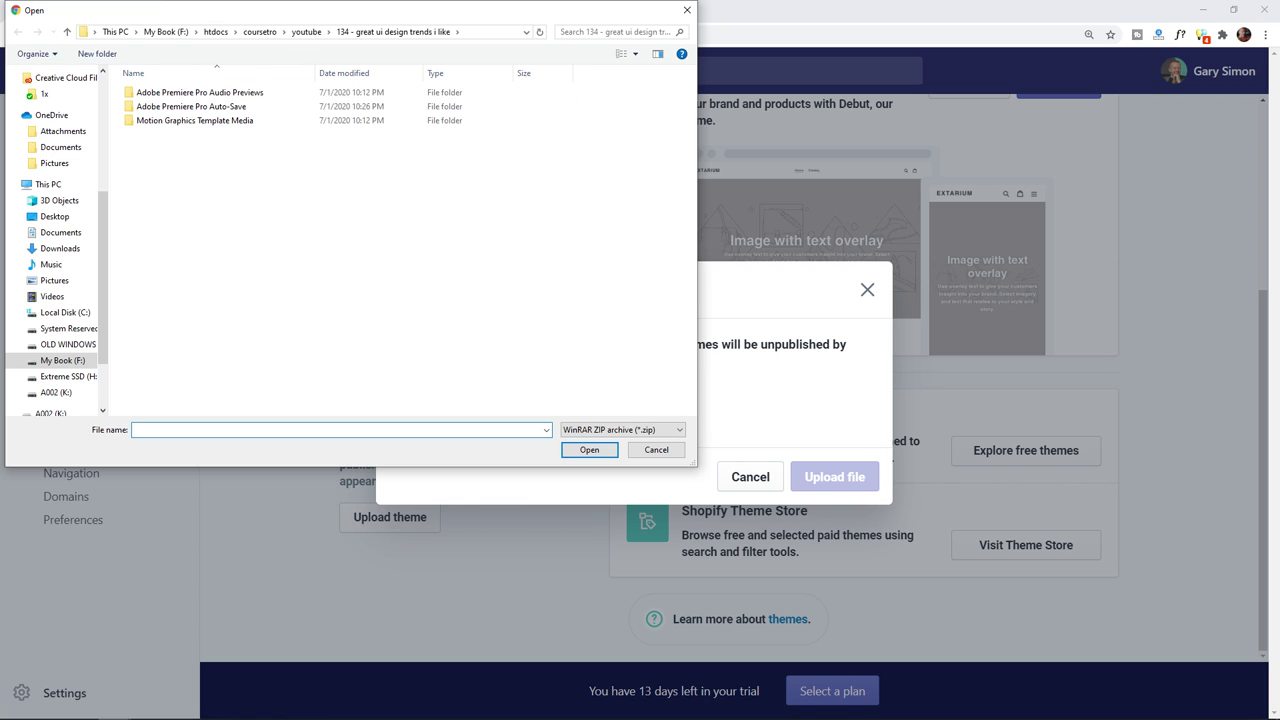
pyautogui.click(470, 28)
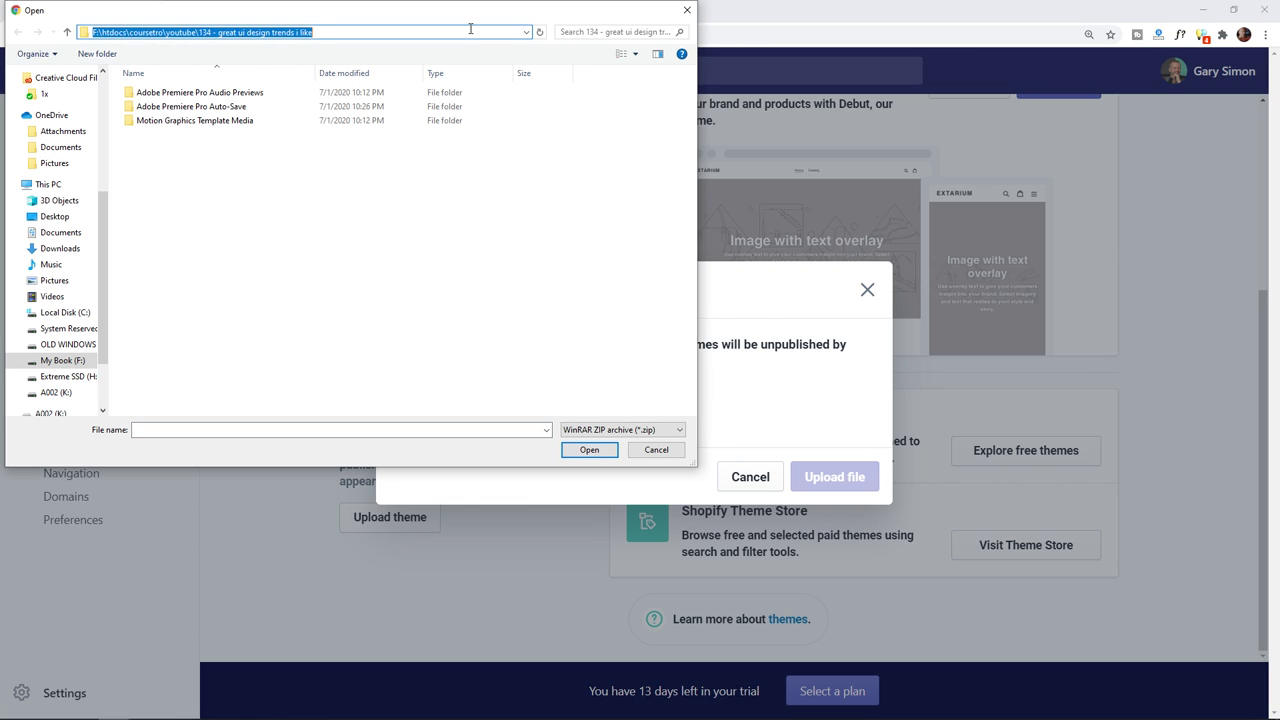
pyautogui.write('C:\\Users\\dreamache\\Downloads')
pyautogui.press('Return')
pyautogui.doubleClick(205, 112)
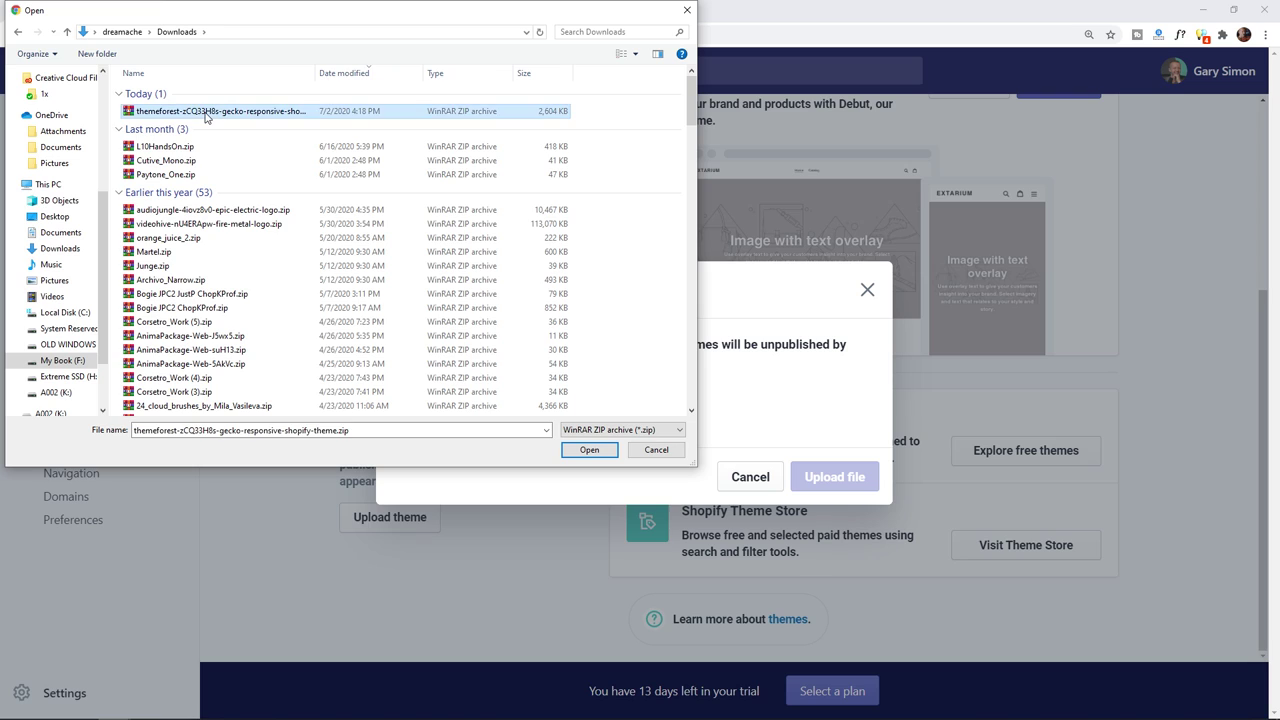
pyautogui.click(822, 485)
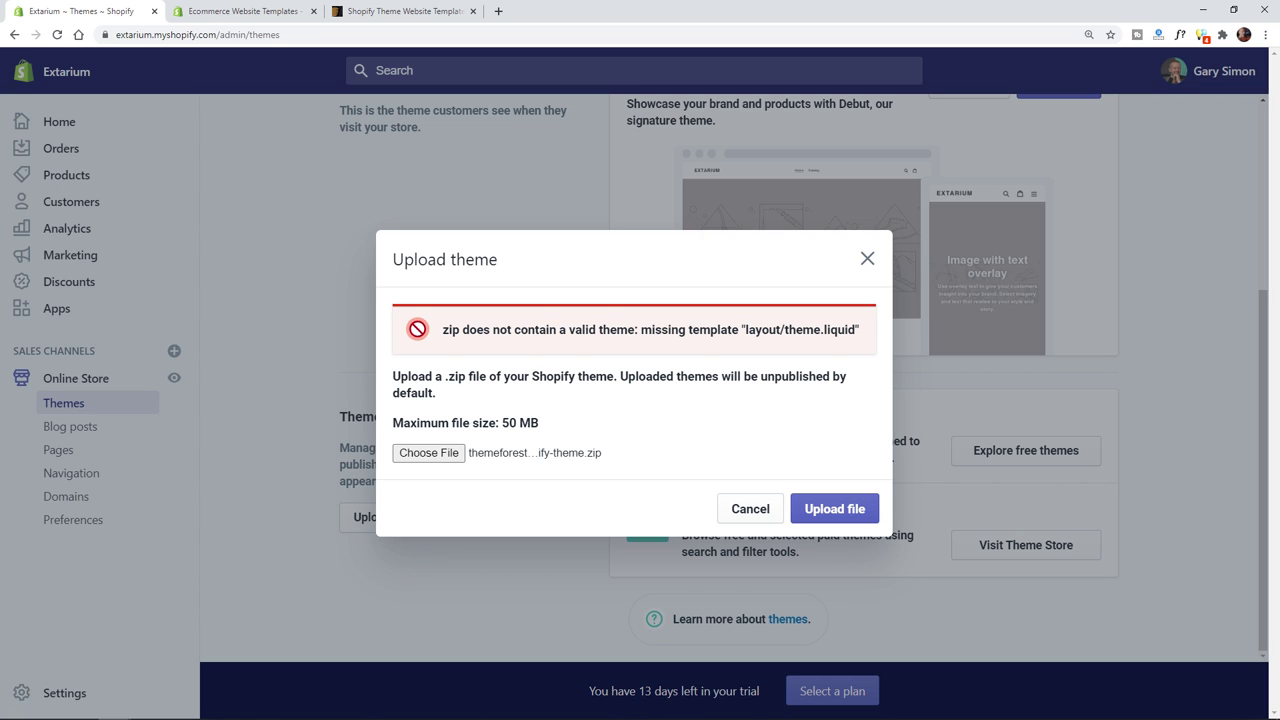
pyautogui.hotkey('alt', 'Tab')
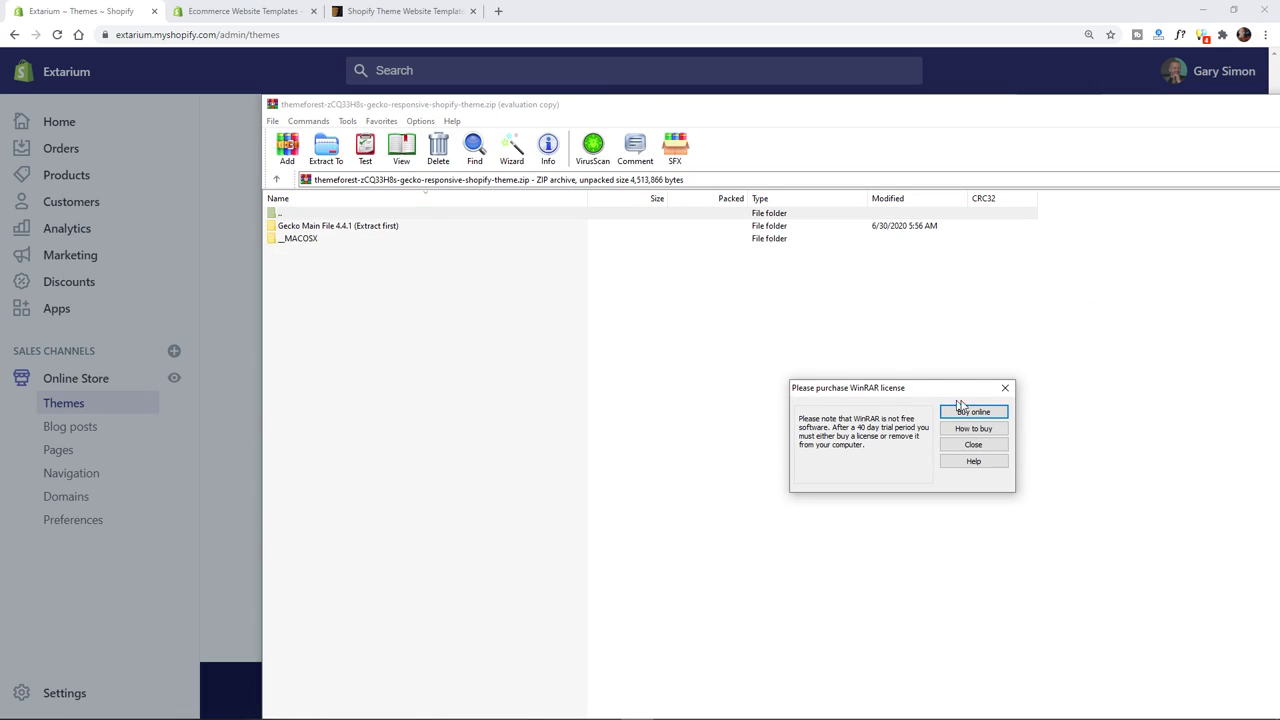
# - Dismiss the licence reminder, then browse Gecko Main File 4.4.1 to locate Gecko 4.4.1 (upload me).zip
pyautogui.click(1005, 388)
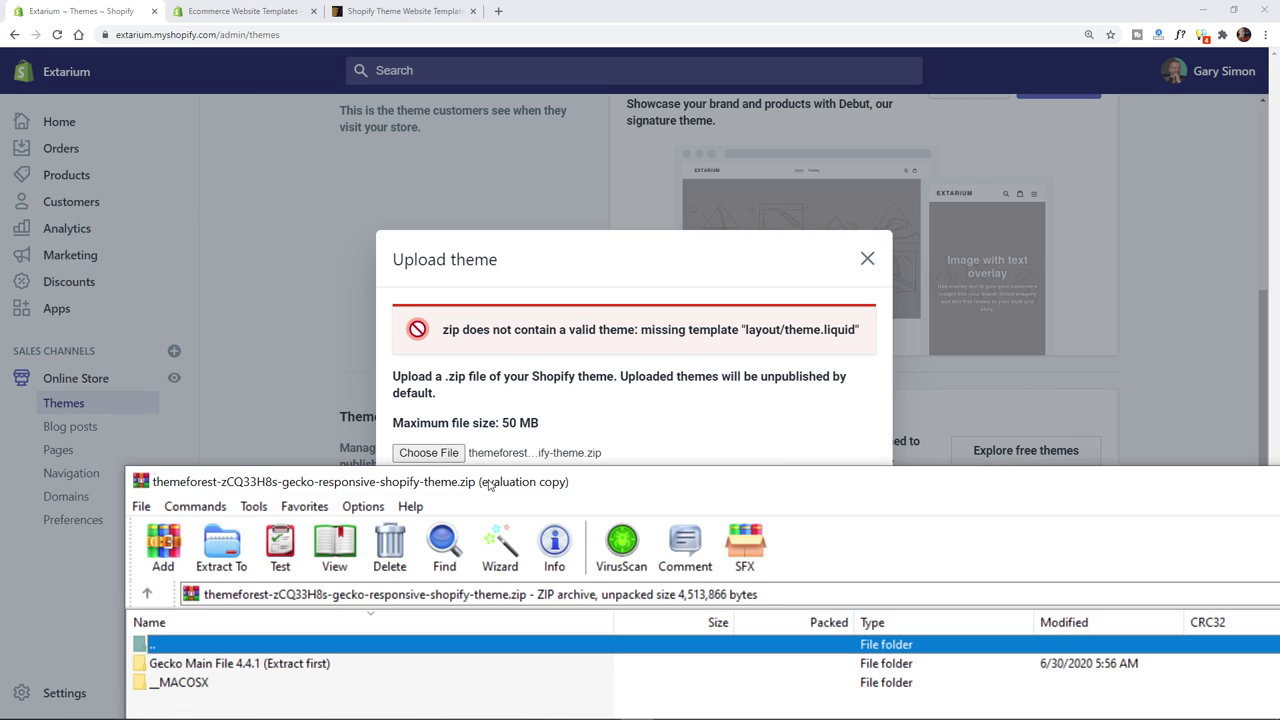
pyautogui.moveTo(490, 485); pyautogui.dragTo(522, 137)
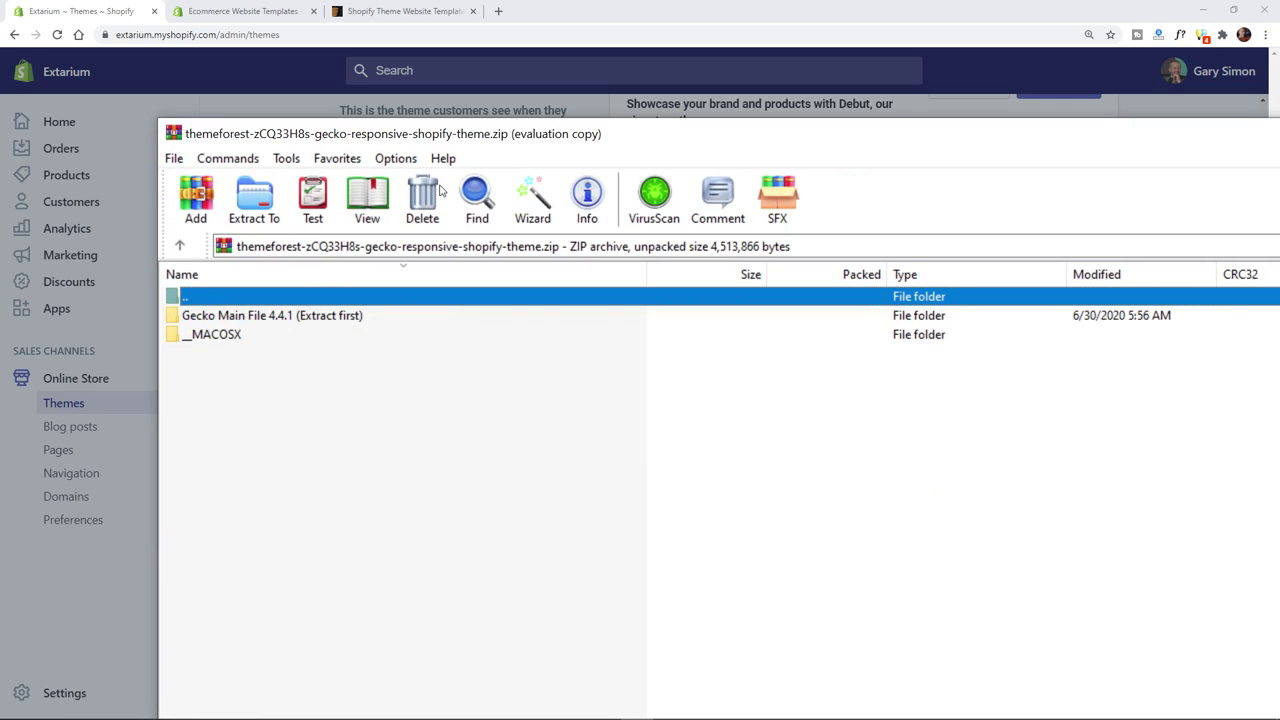
pyautogui.doubleClick(308, 318)
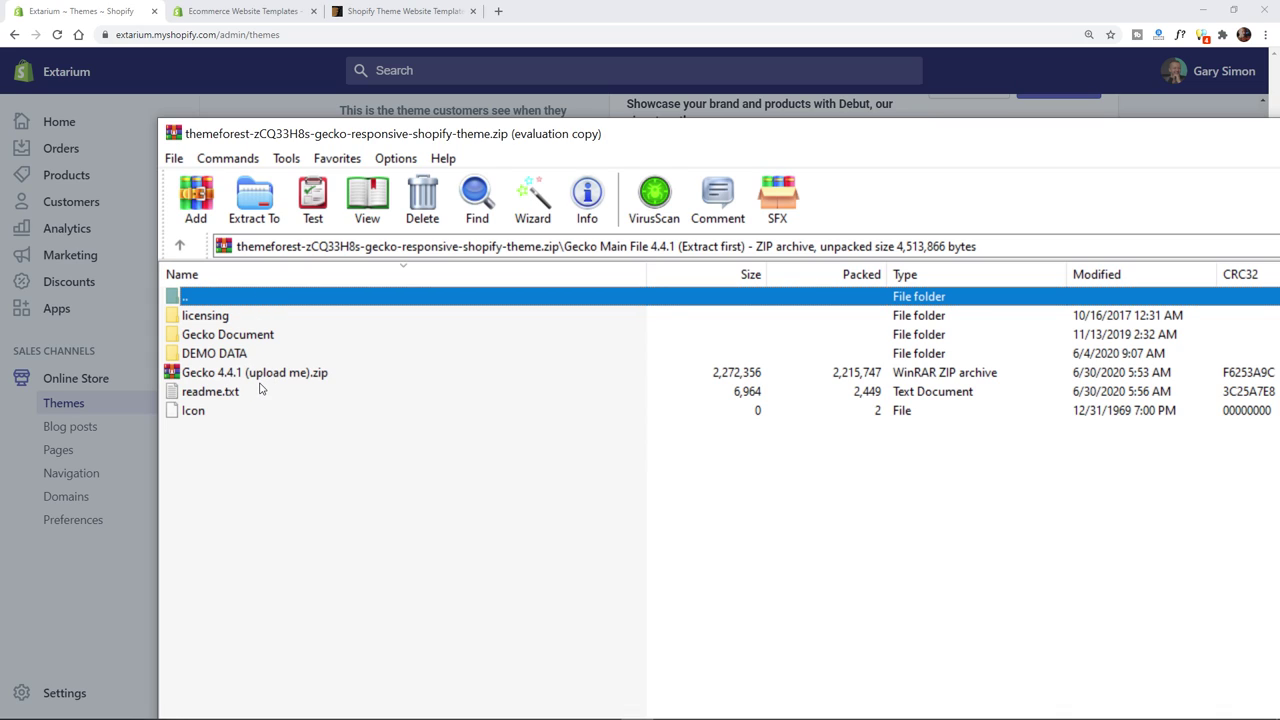
pyautogui.click(272, 376)
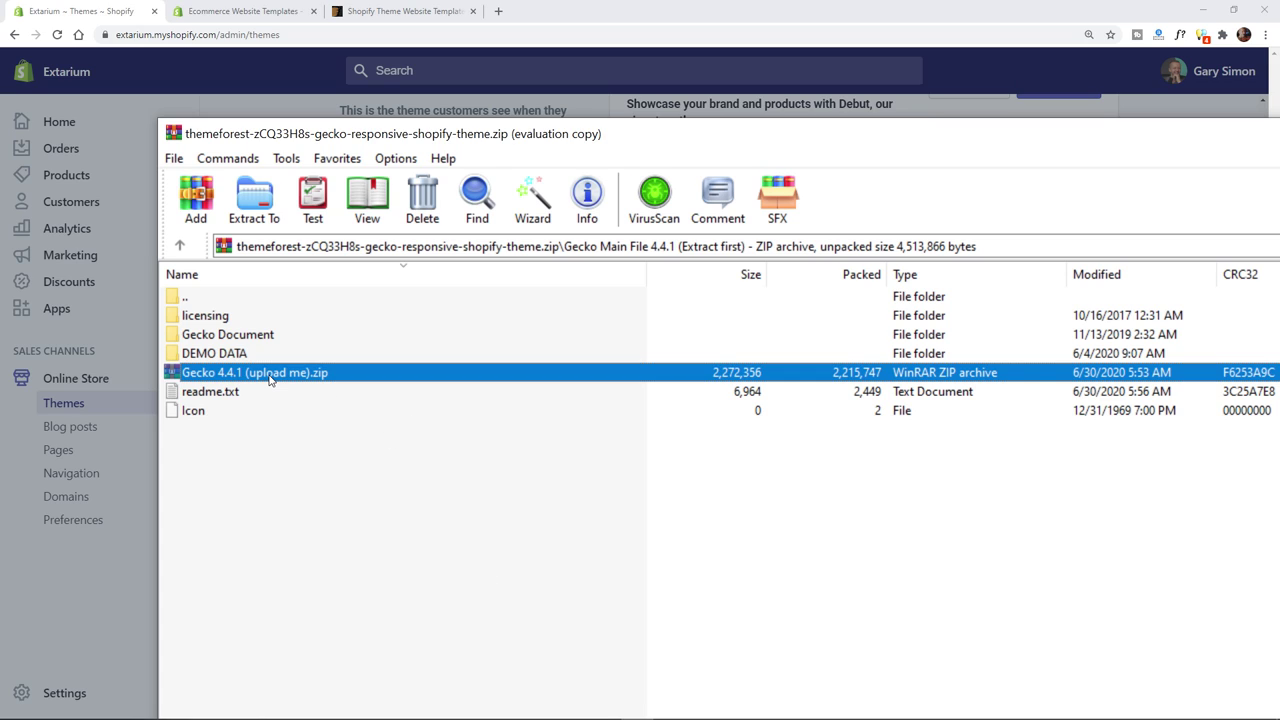
pyautogui.click(208, 300)
pyautogui.doubleClick(207, 300)
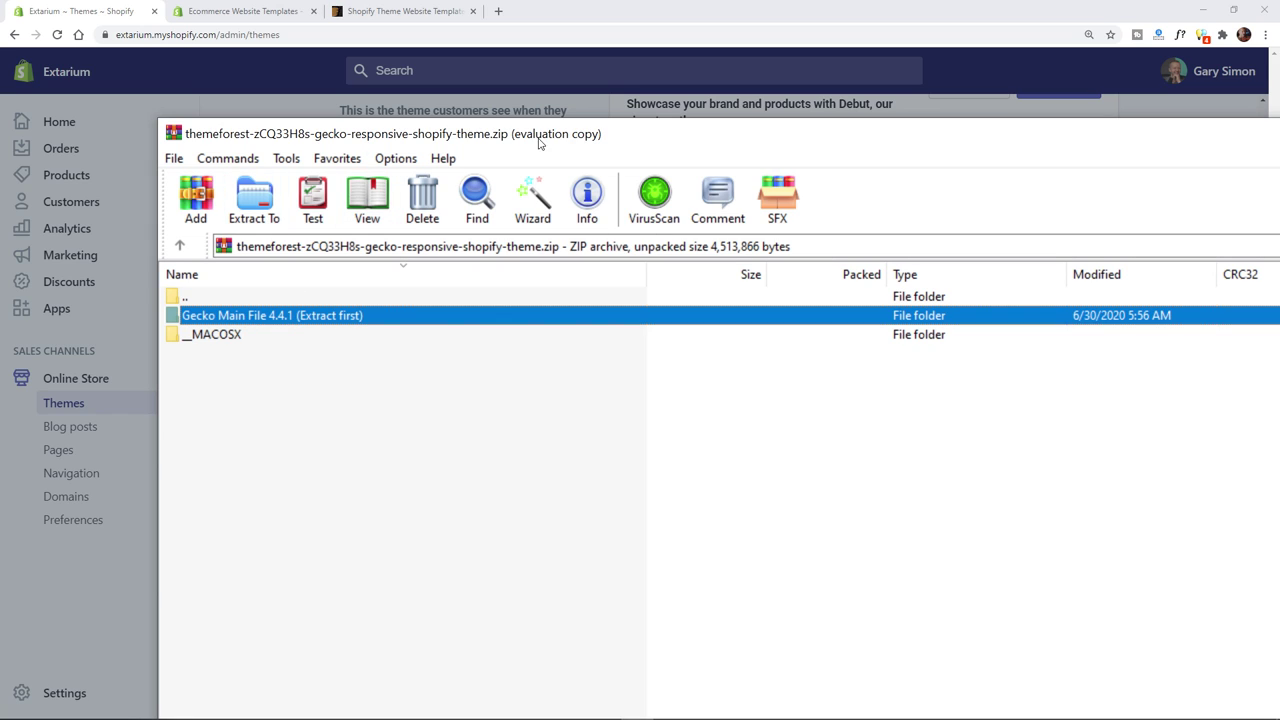
pyautogui.doubleClick(538, 133)
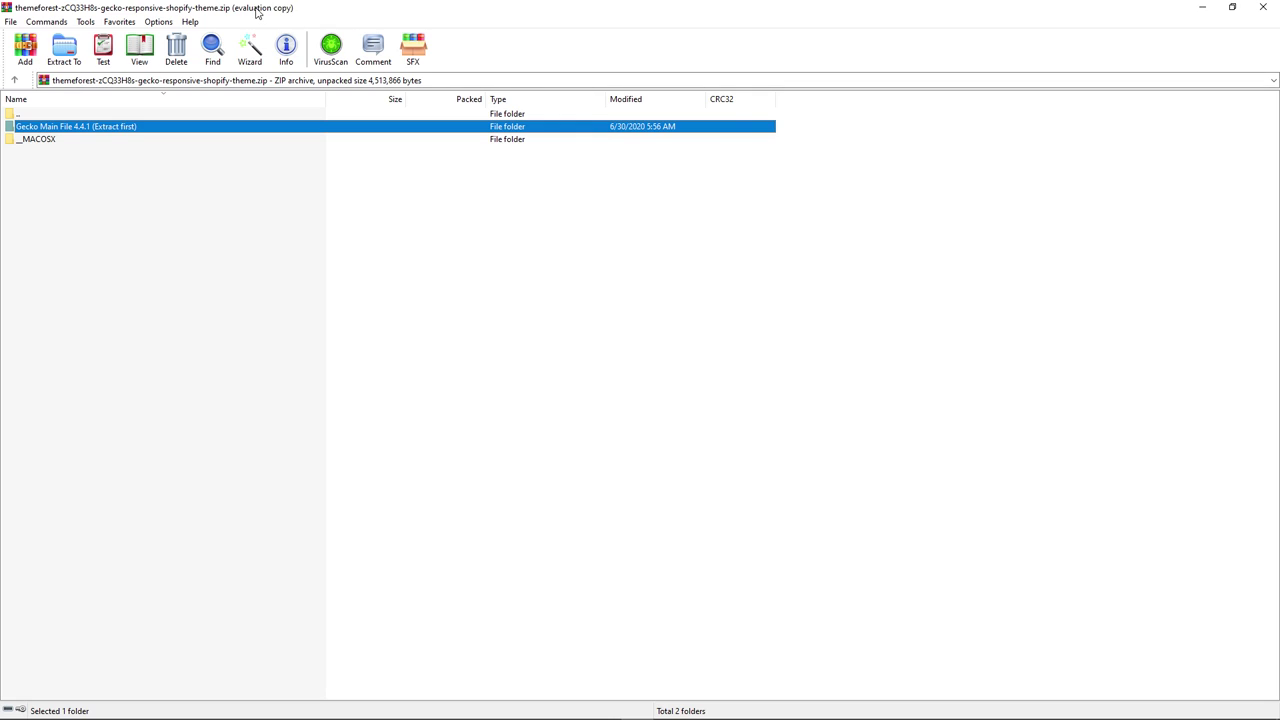
pyautogui.doubleClick(257, 12)
pyautogui.moveTo(739, 83); pyautogui.dragTo(278, 59)
# - Extract To with My Book (F:) > htdocs > extarium chosen as the destination
pyautogui.click(141, 112)
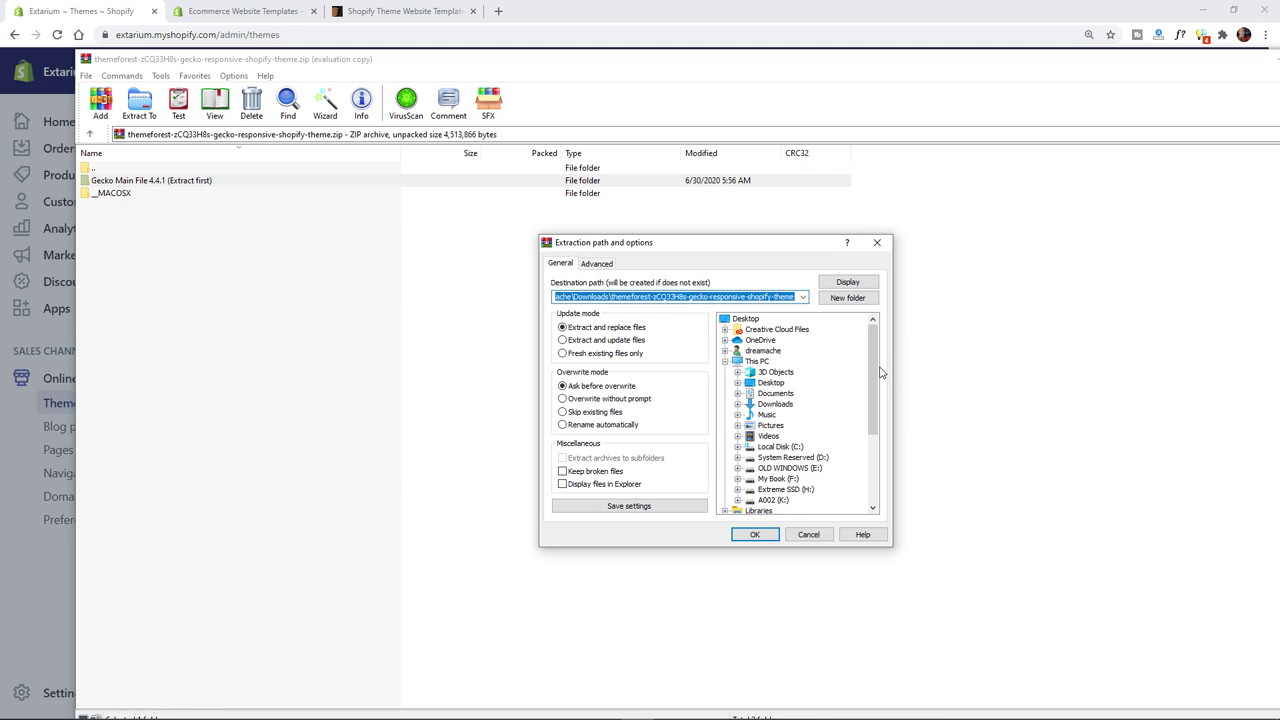
pyautogui.scroll(-4, 880, 375)
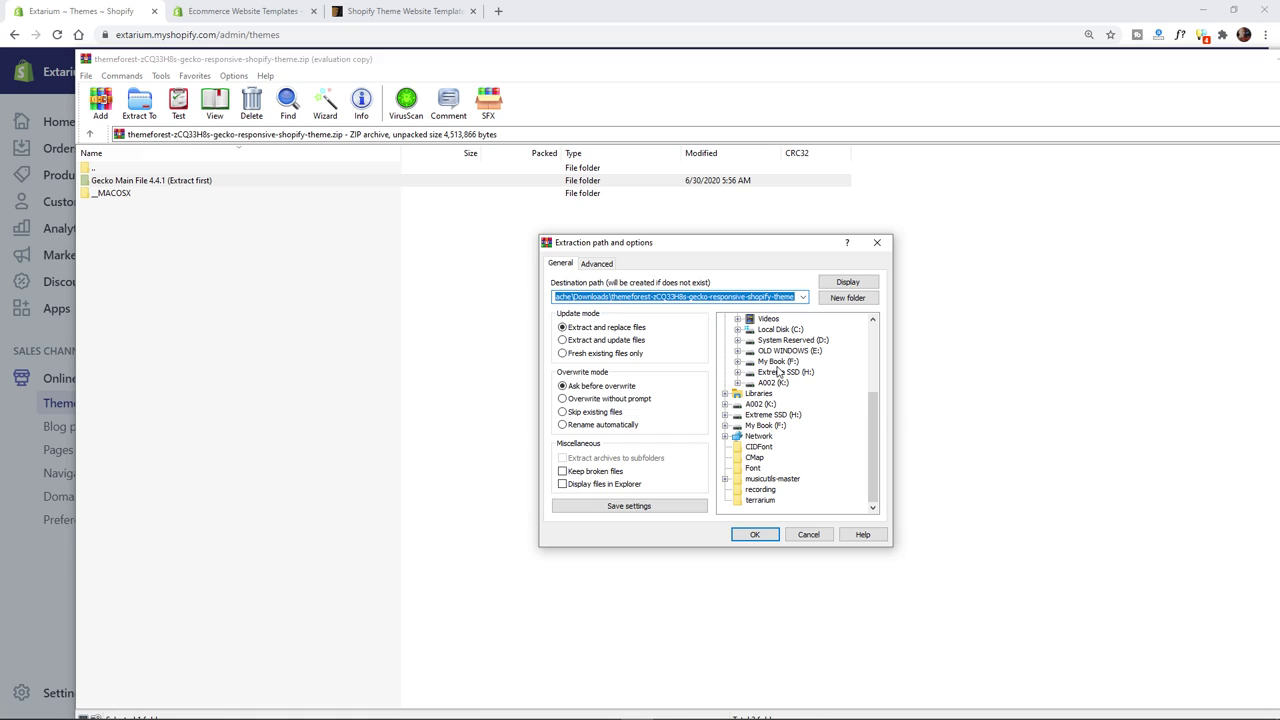
pyautogui.click(790, 372)
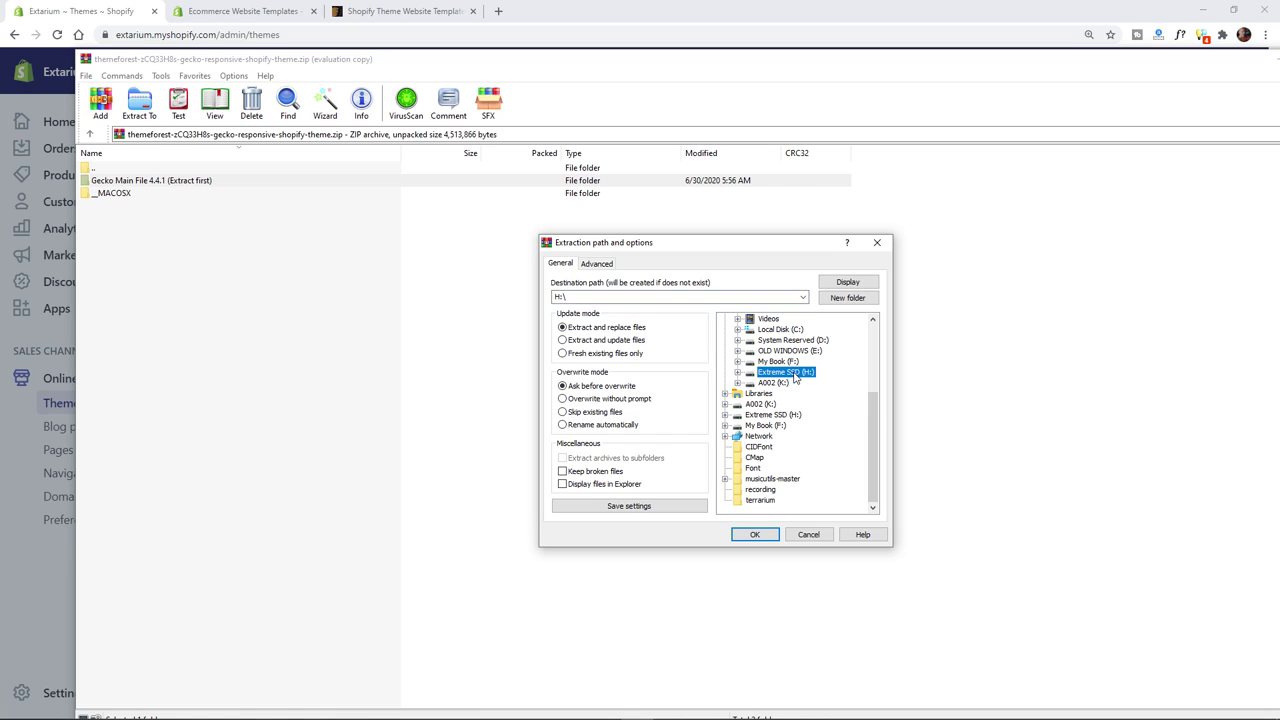
pyautogui.click(782, 361)
pyautogui.doubleClick(785, 362)
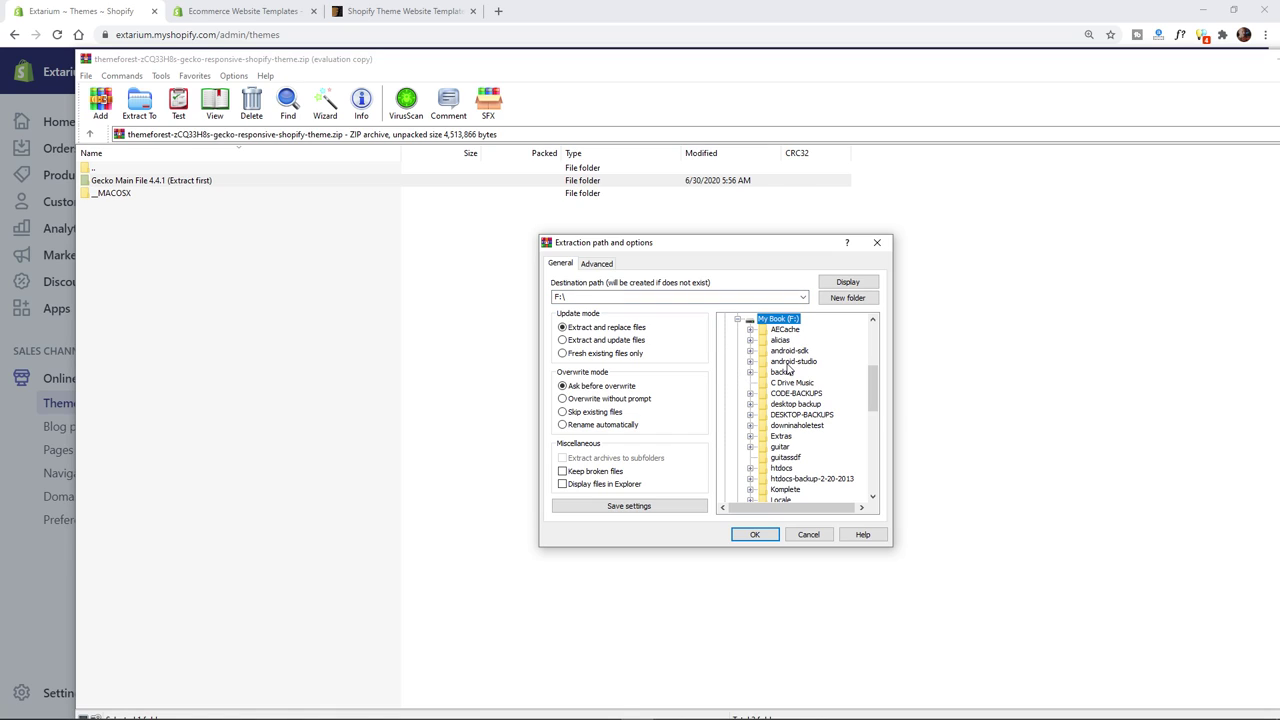
pyautogui.doubleClick(784, 468)
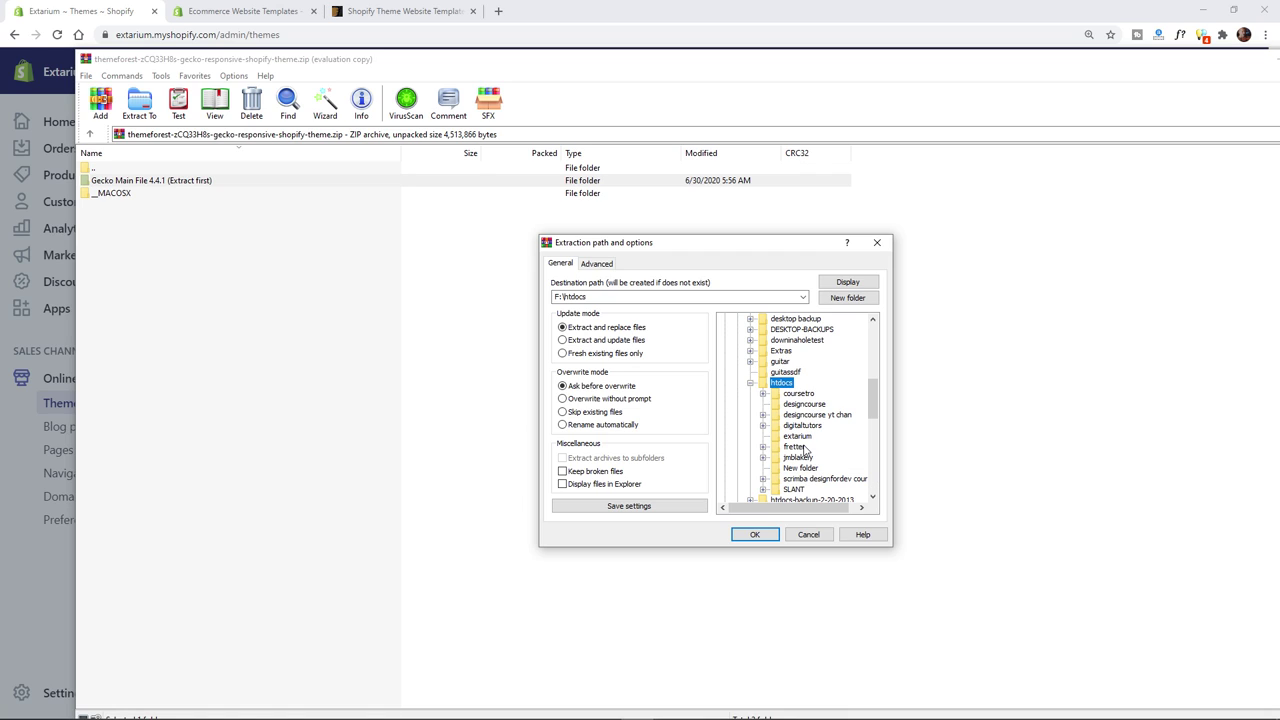
pyautogui.click(798, 437)
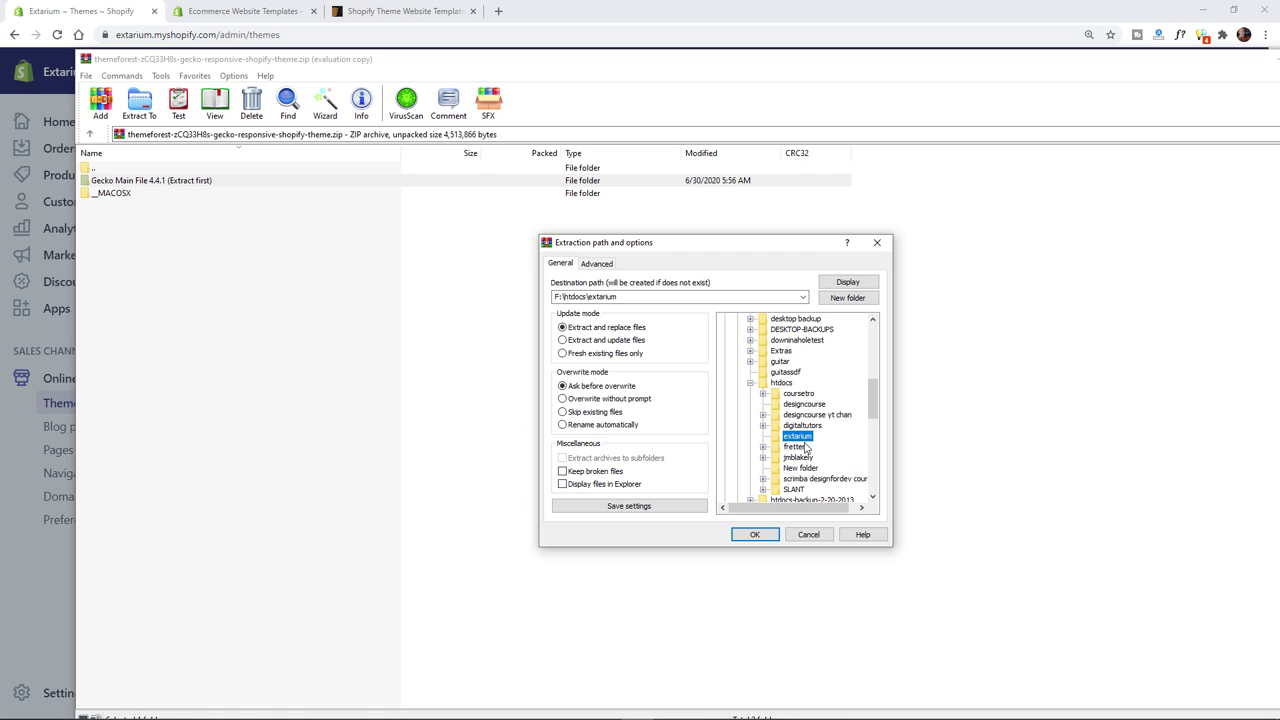
pyautogui.click(757, 534)
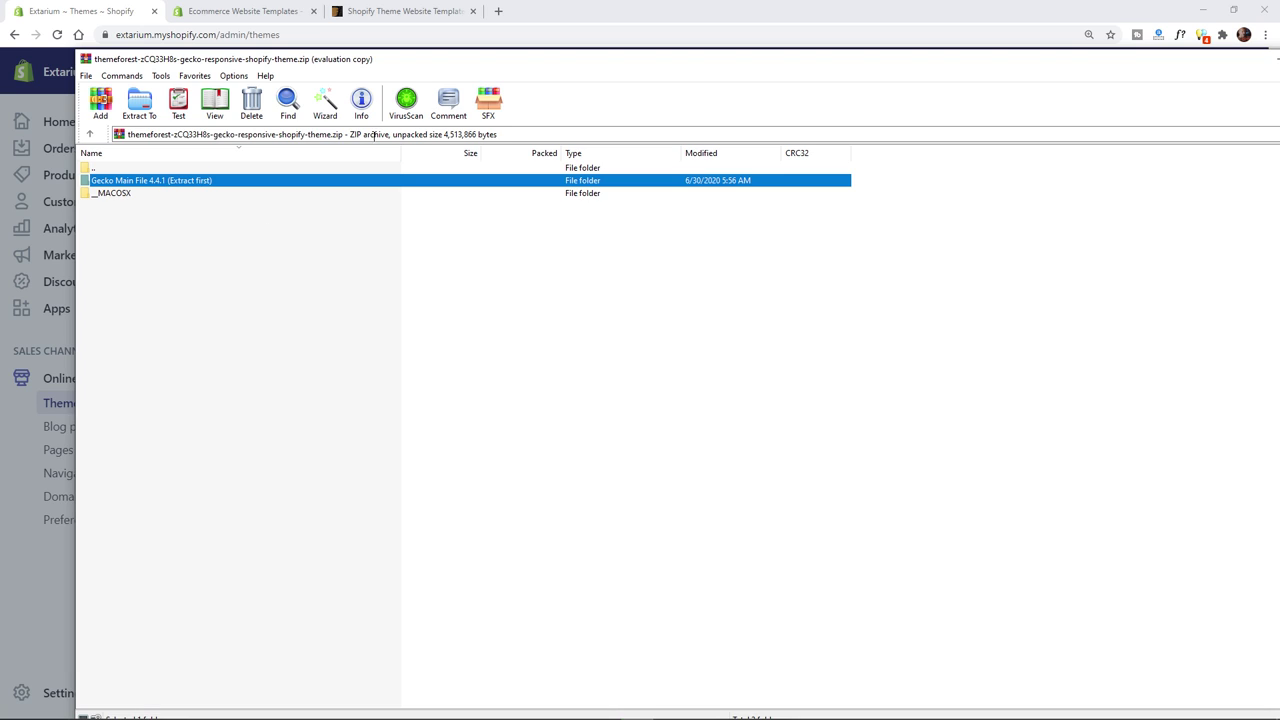
# - Close WinRAR and open Gecko Main File 4.4.1 (Extract first) inside the extarium folder
pyautogui.moveTo(1068, 63); pyautogui.dragTo(960, 103)
pyautogui.click(1020, 94)
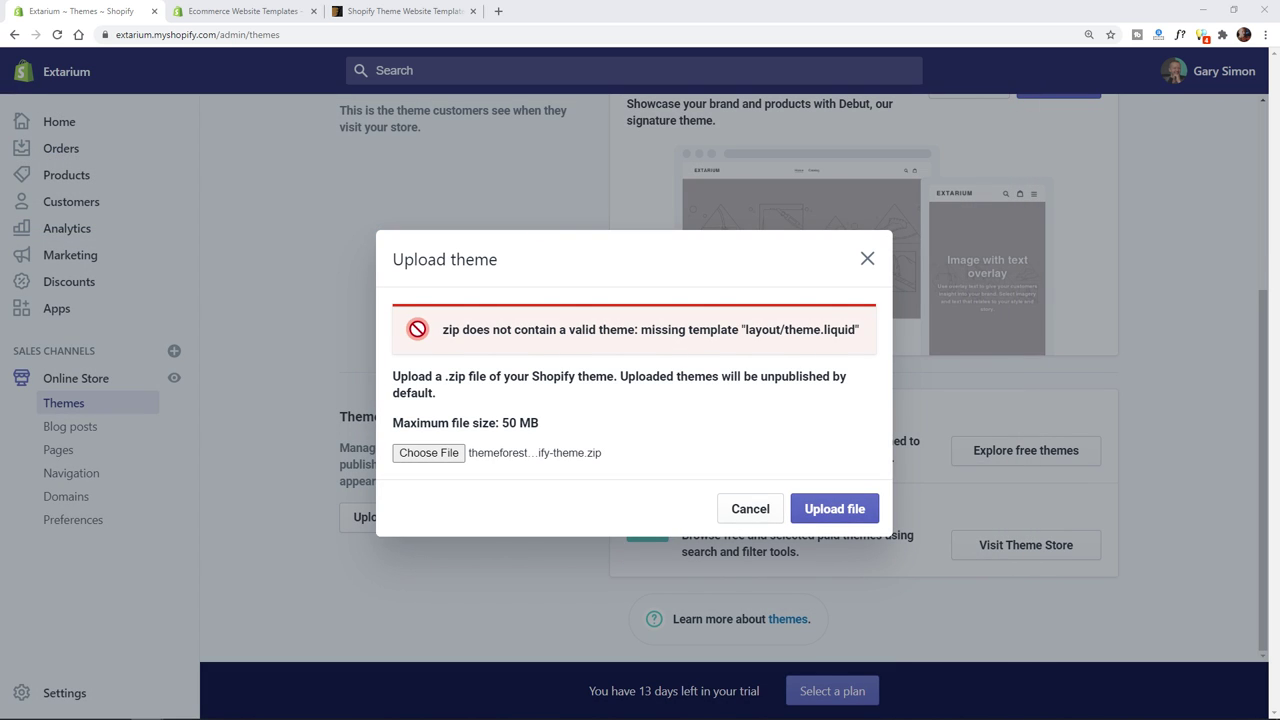
pyautogui.hotkey('alt', 'Tab')
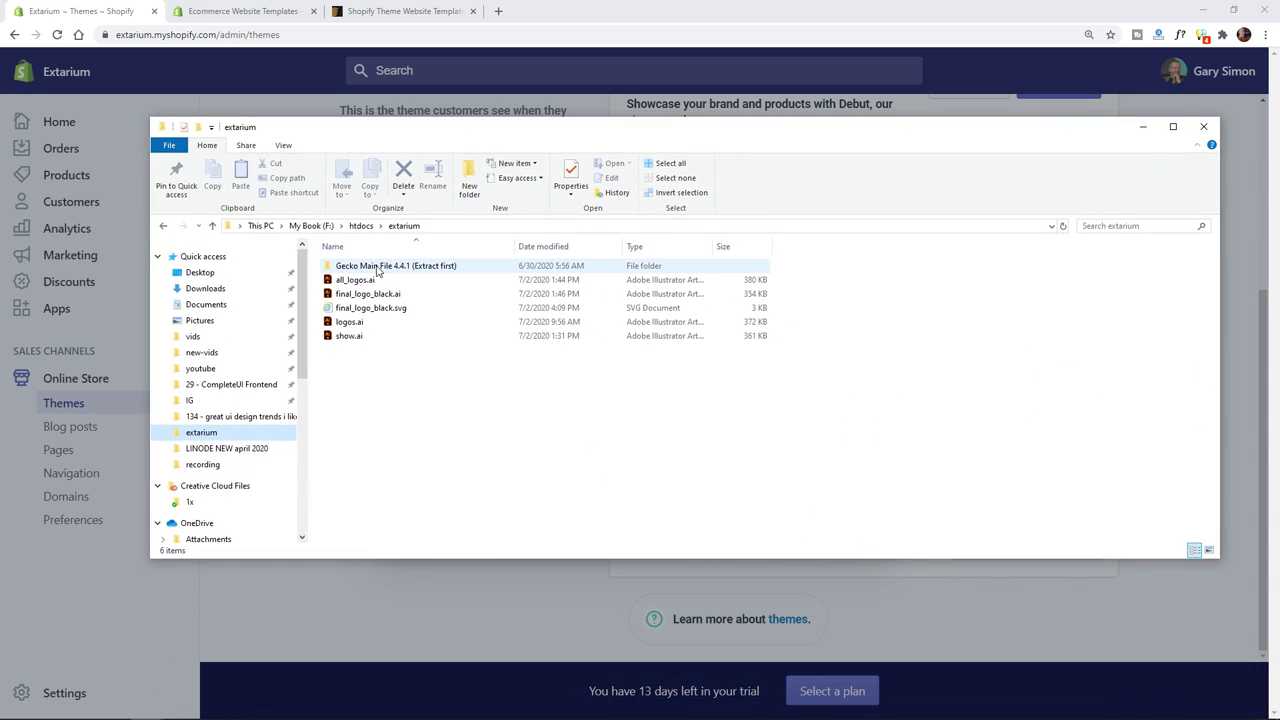
pyautogui.click(378, 268)
pyautogui.doubleClick(411, 267)
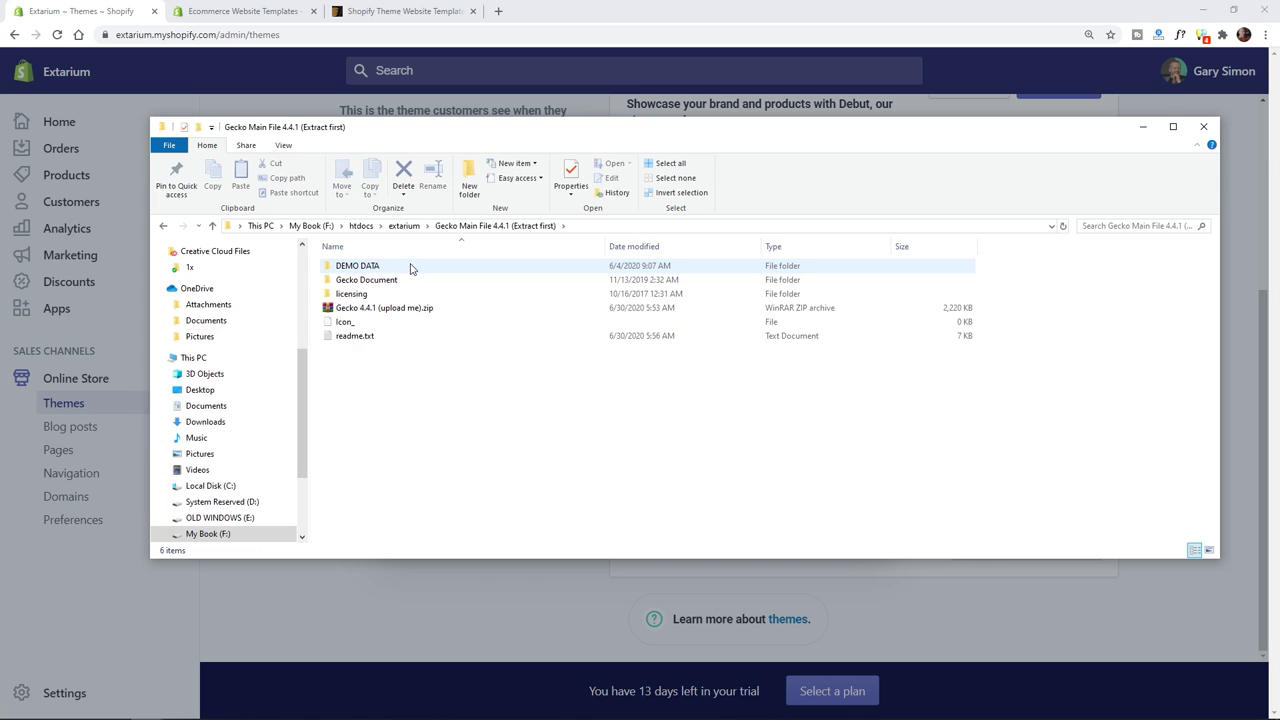
# - Upload Gecko 4.4.1 (upload me).zip from the extracted Gecko folder through Shopify's file picker
pyautogui.click(352, 308)
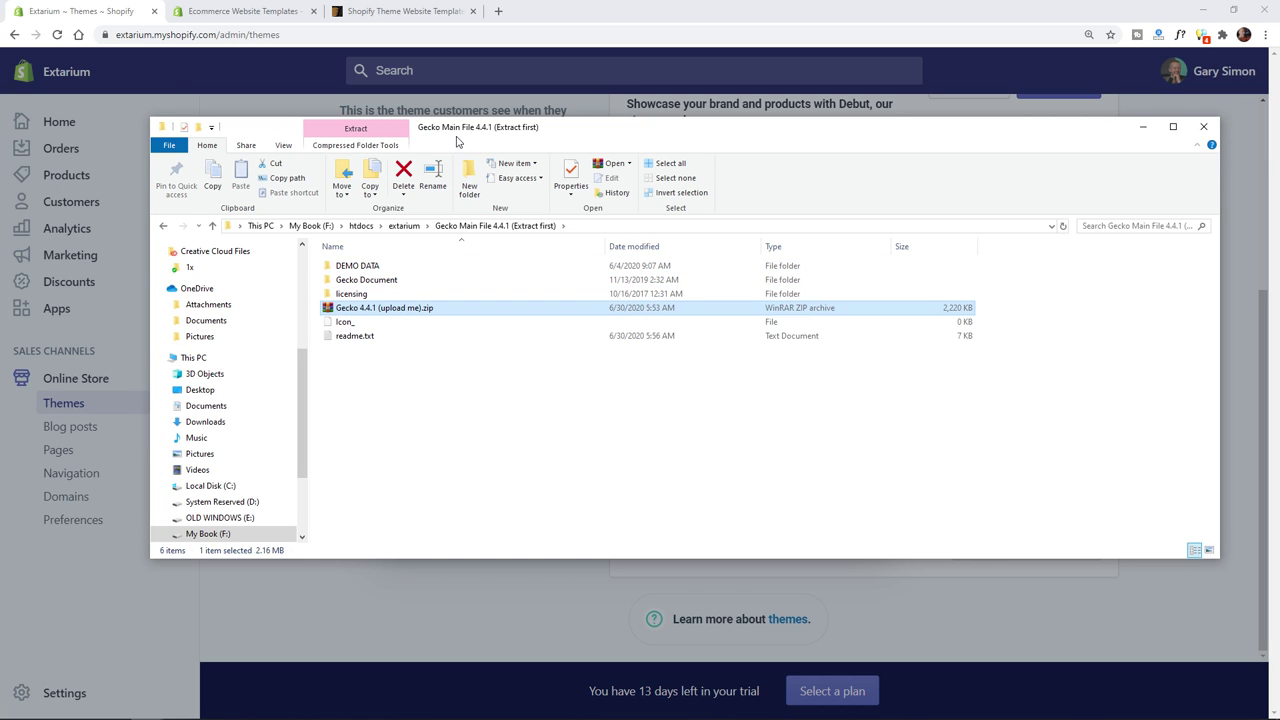
pyautogui.click(1143, 126)
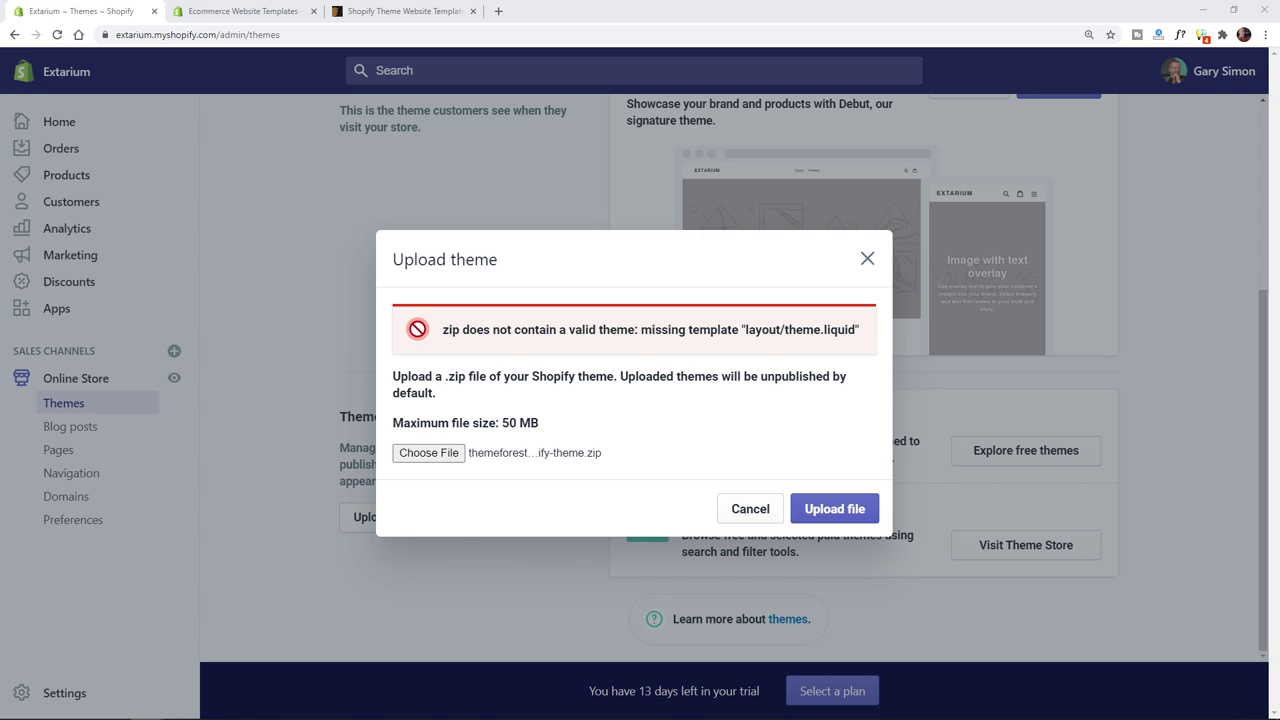
pyautogui.click(447, 450)
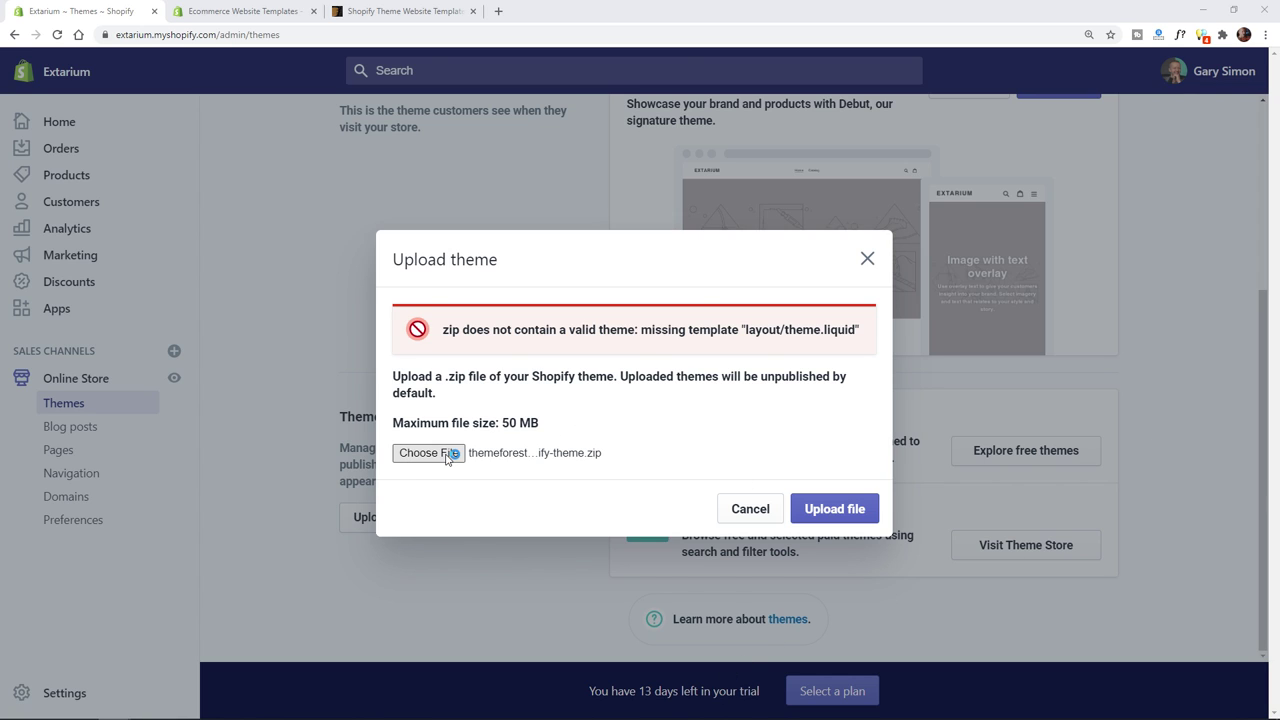
pyautogui.click(320, 35)
pyautogui.write('F:\\htdocs\\extarium\\Gecko Main File 4.4.1 (Extract first)')
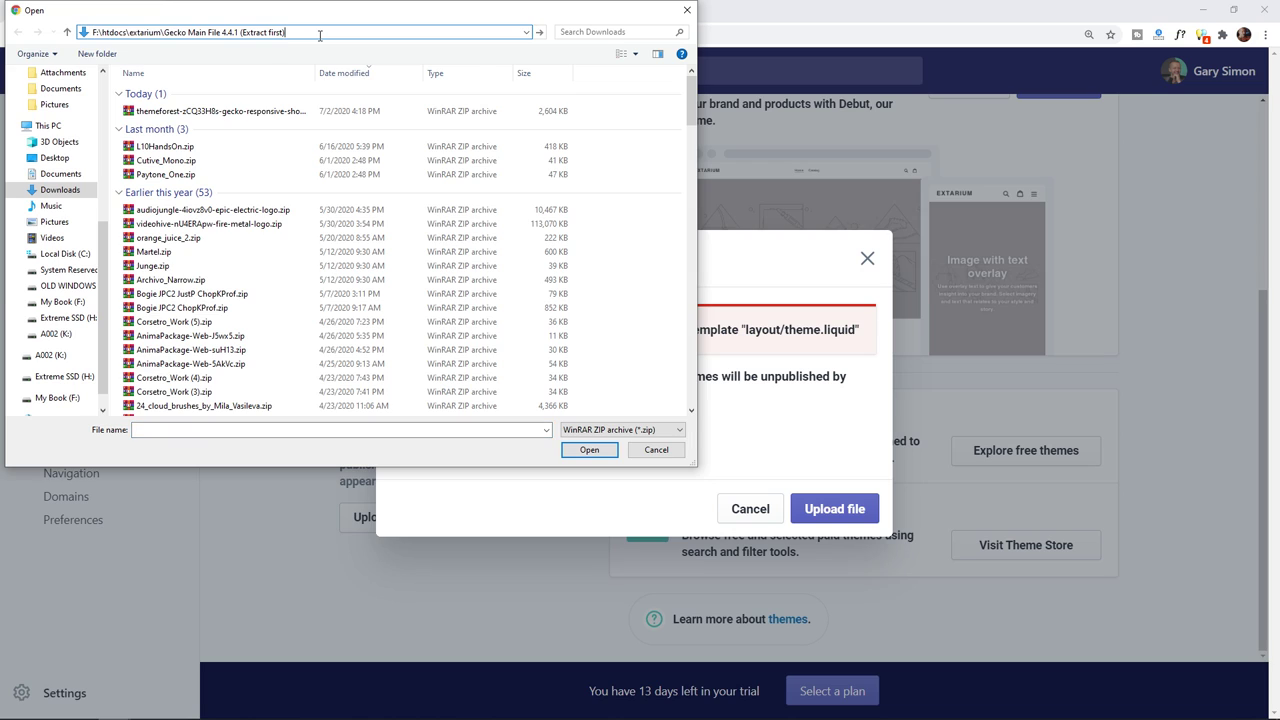
pyautogui.press('Return')
pyautogui.doubleClick(193, 136)
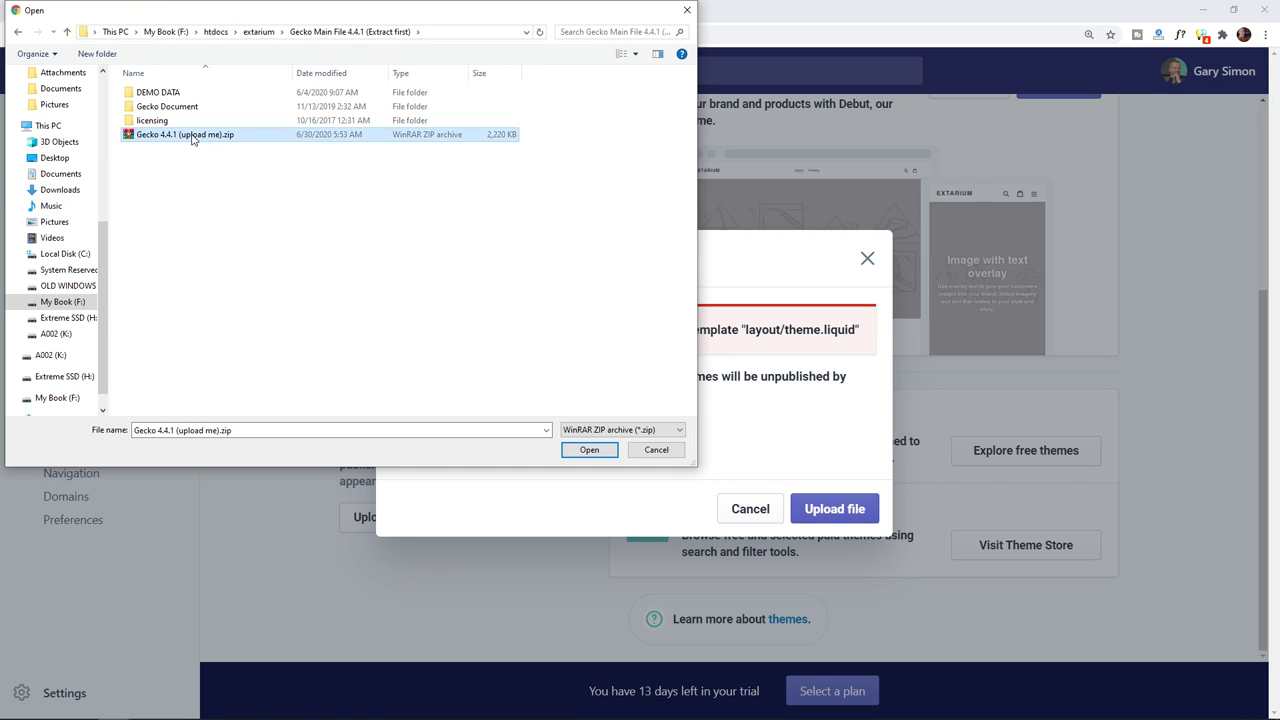
pyautogui.click(799, 477)
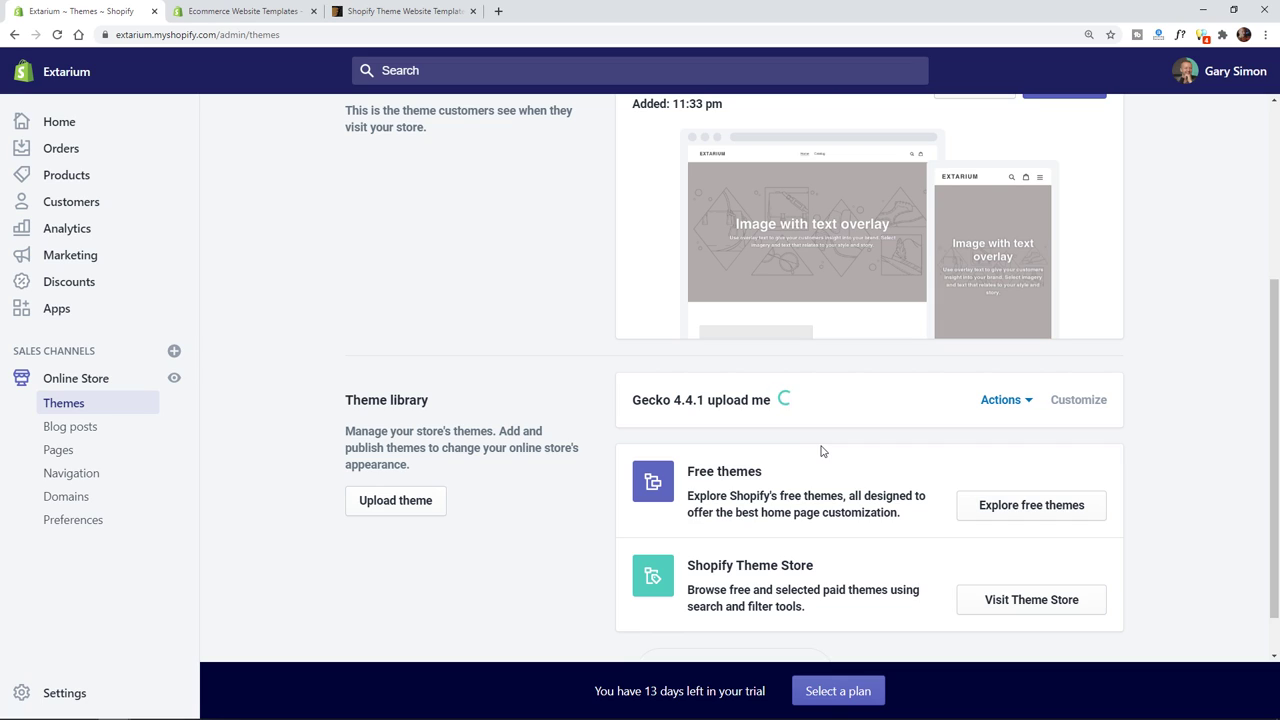
pyautogui.scroll(-1, 1160, 425)
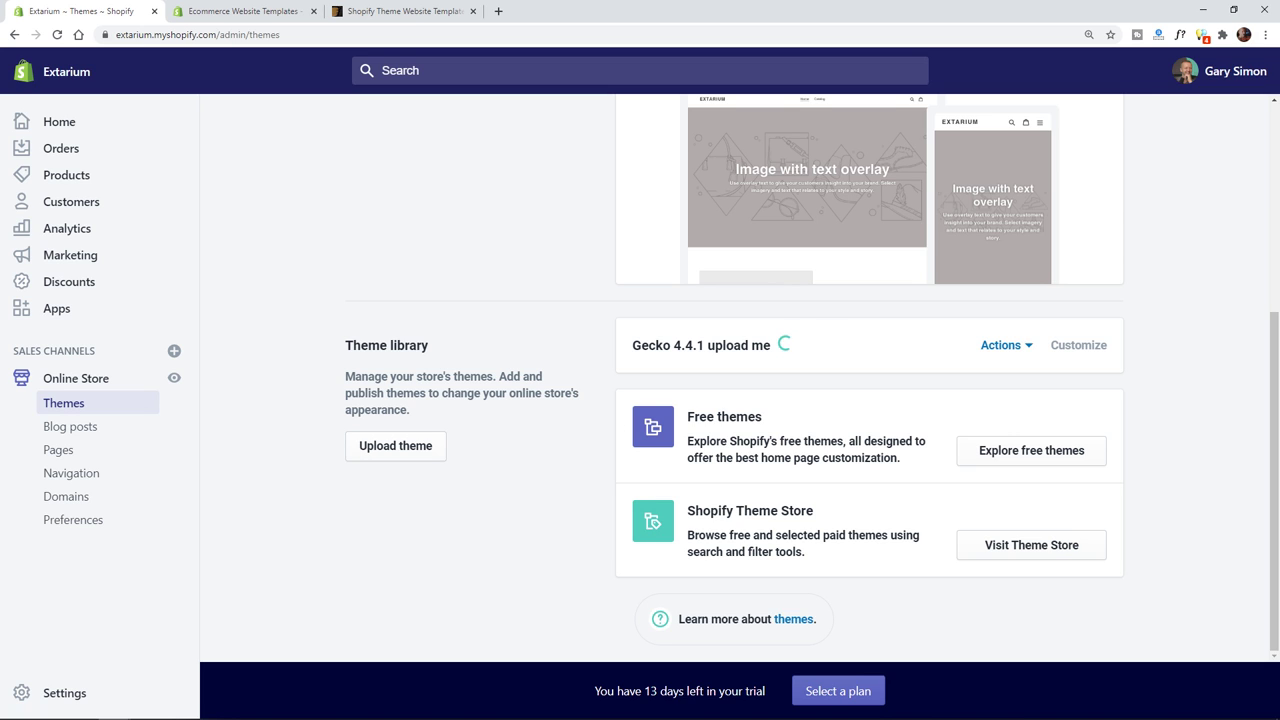
pyautogui.hotkey('alt', 'Tab')
pyautogui.moveTo(616, 132); pyautogui.dragTo(464, 402)
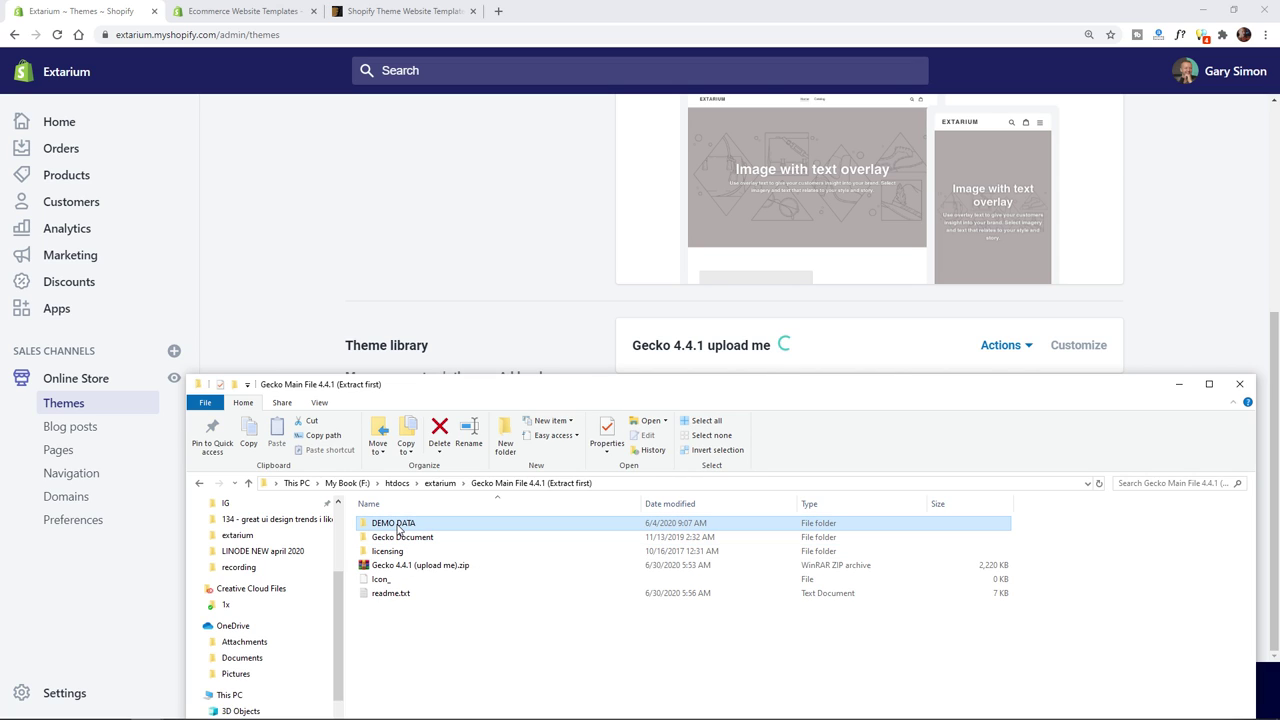
# - Browse DEMO DATA (diet-store.json), go back to Gecko Main File 4.4.1, and minimize Explorer
pyautogui.doubleClick(396, 523)
pyautogui.scroll(-3, 447, 588)
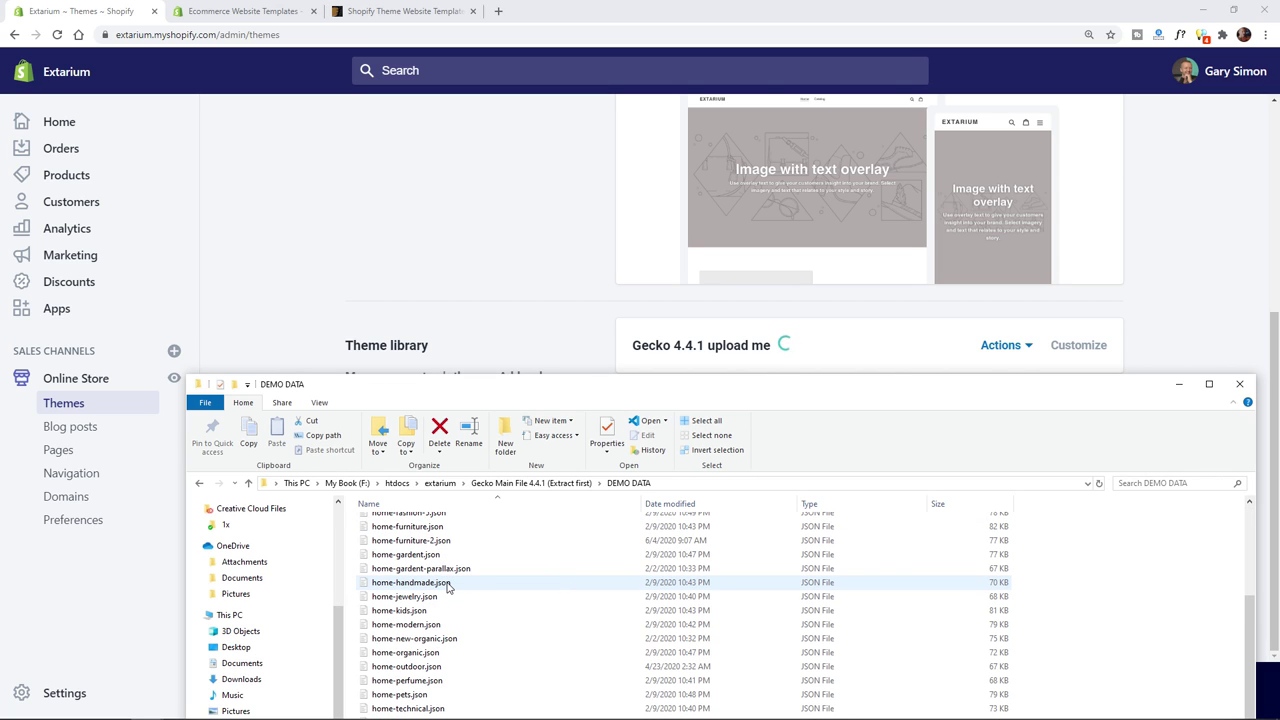
pyautogui.scroll(4, 447, 588)
pyautogui.click(397, 523)
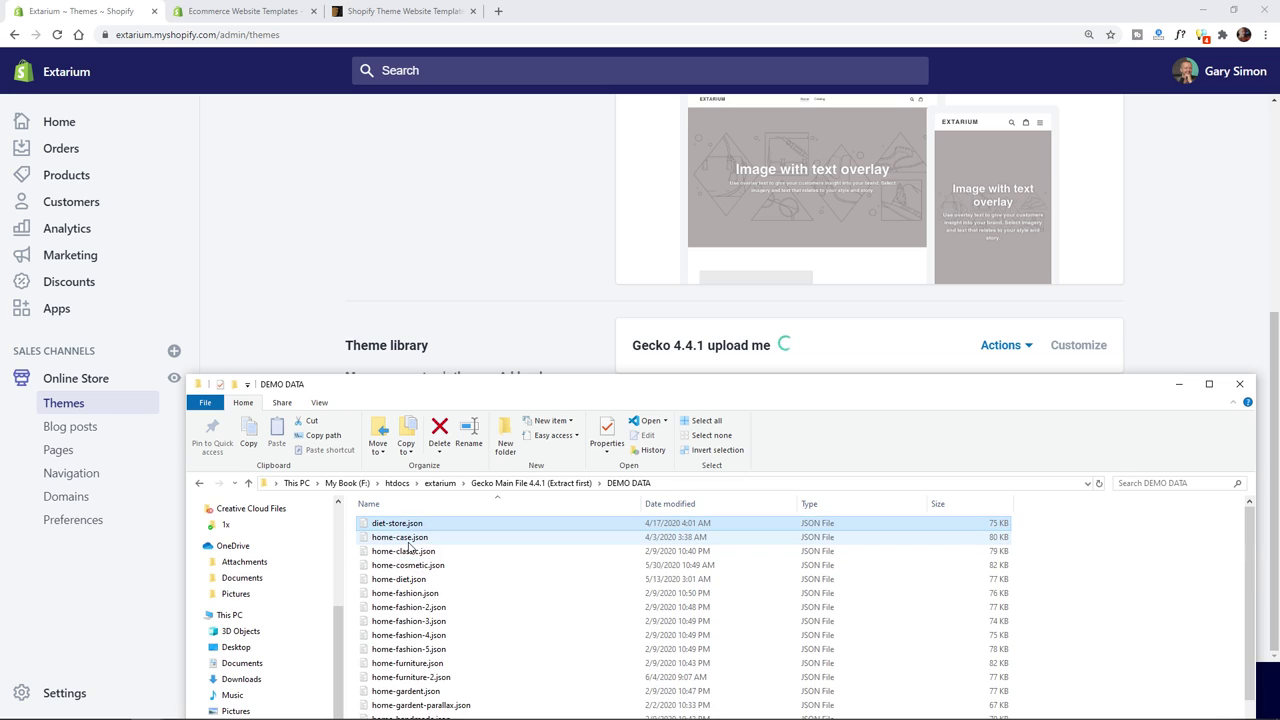
pyautogui.click(199, 483)
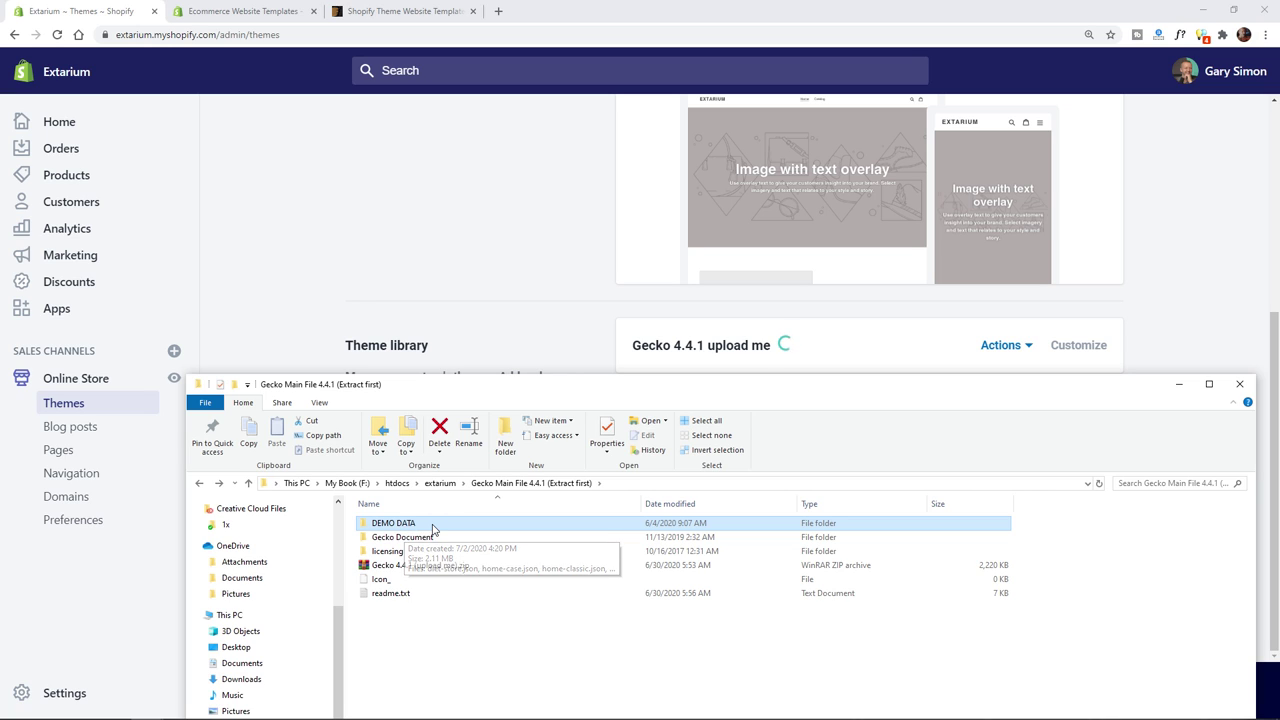
pyautogui.moveTo(943, 389); pyautogui.dragTo(875, 221)
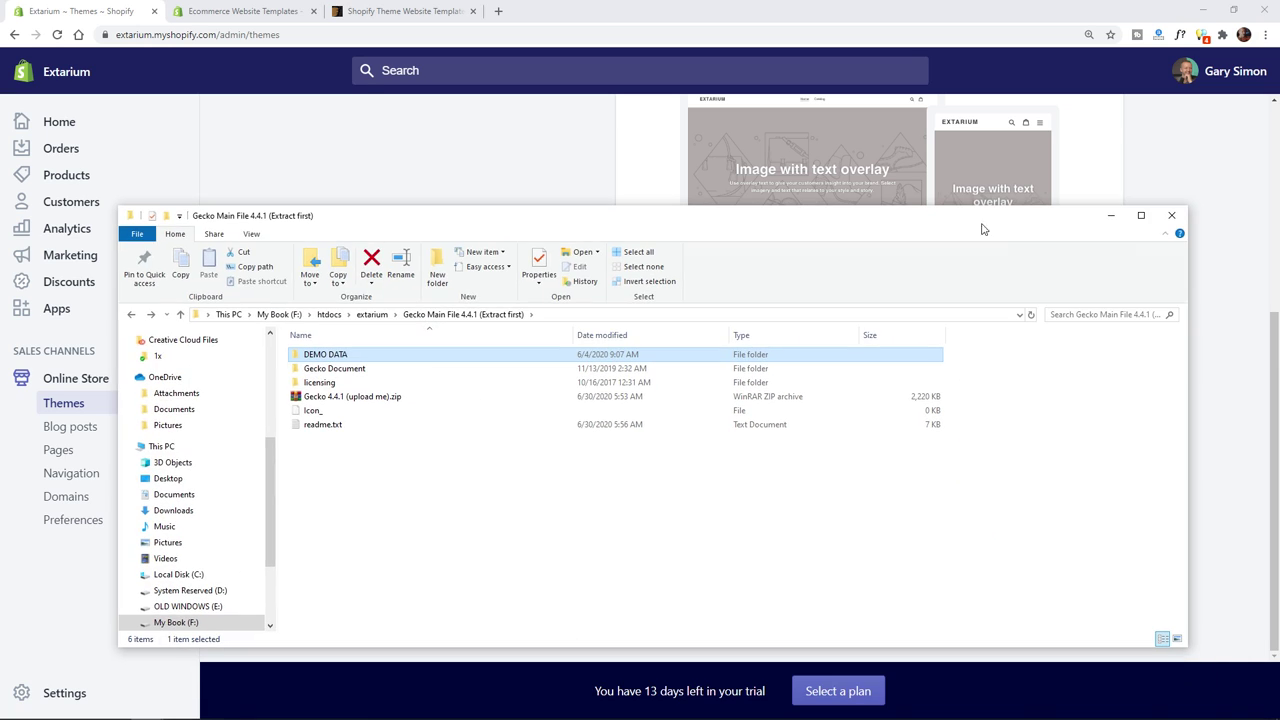
pyautogui.click(1111, 216)
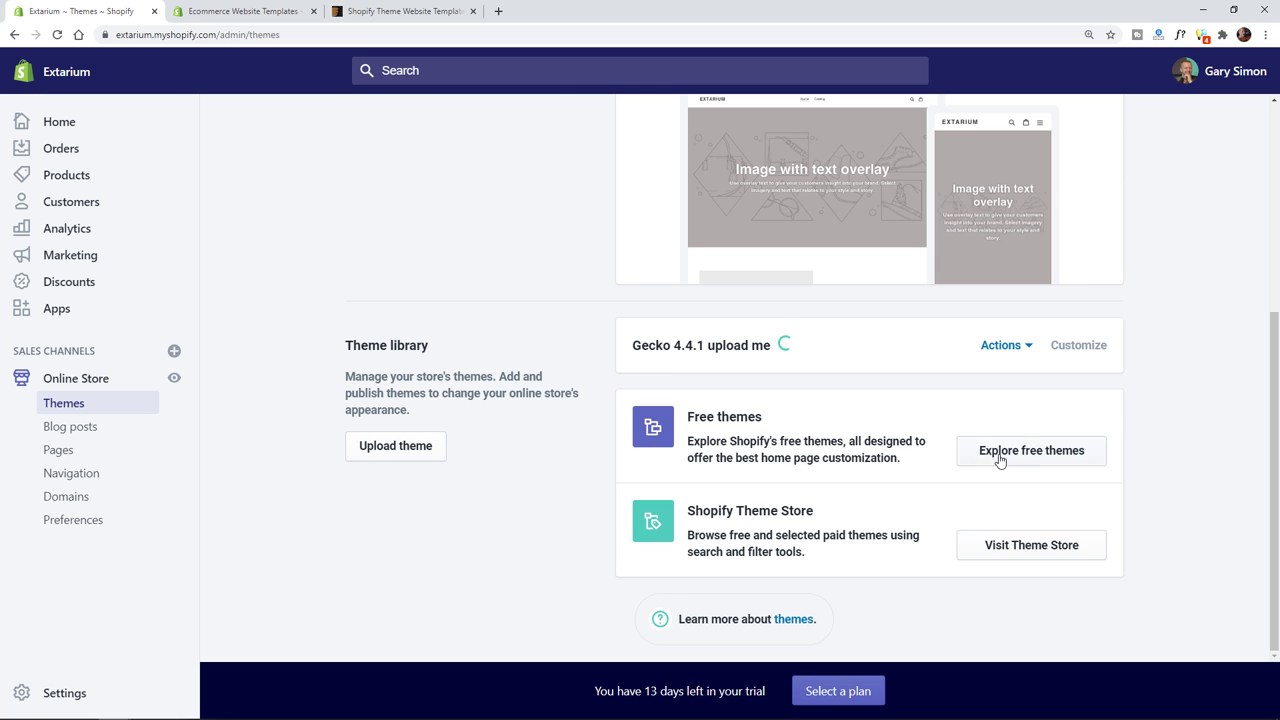
# - View the live store in a new window, then close it
pyautogui.scroll(4, 416, 354)
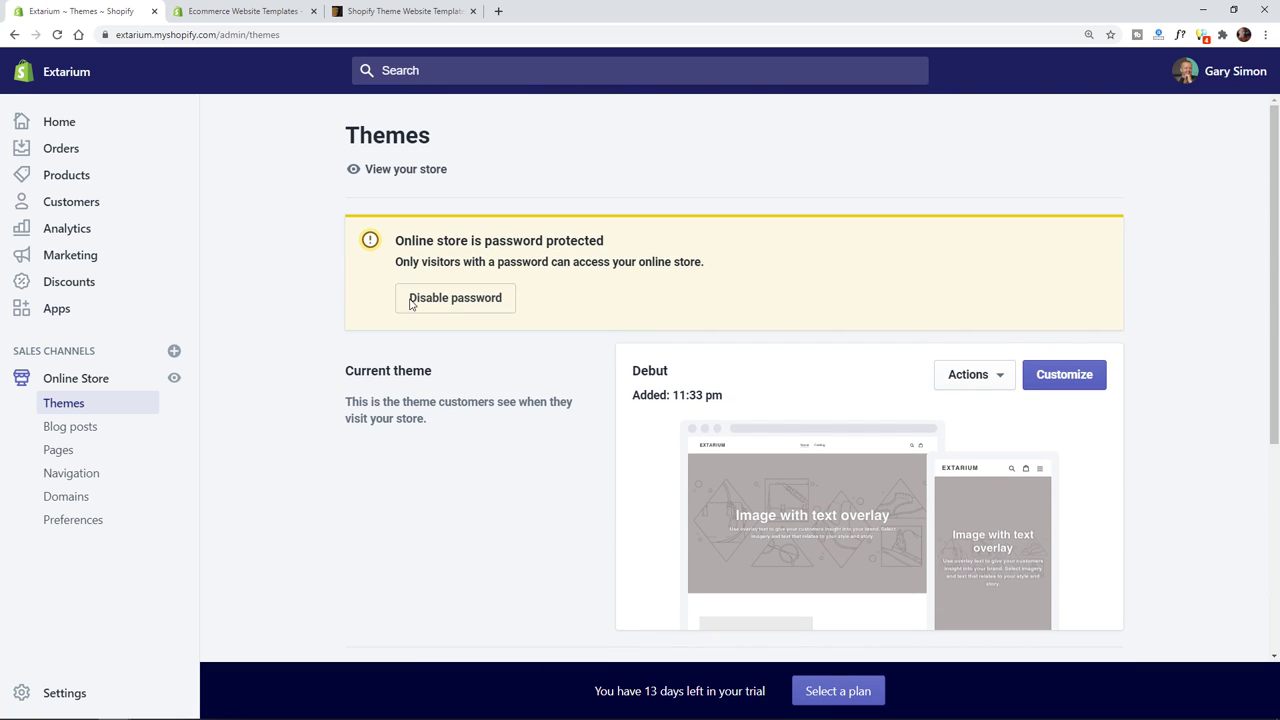
pyautogui.rightClick(395, 178)
pyautogui.click(408, 197)
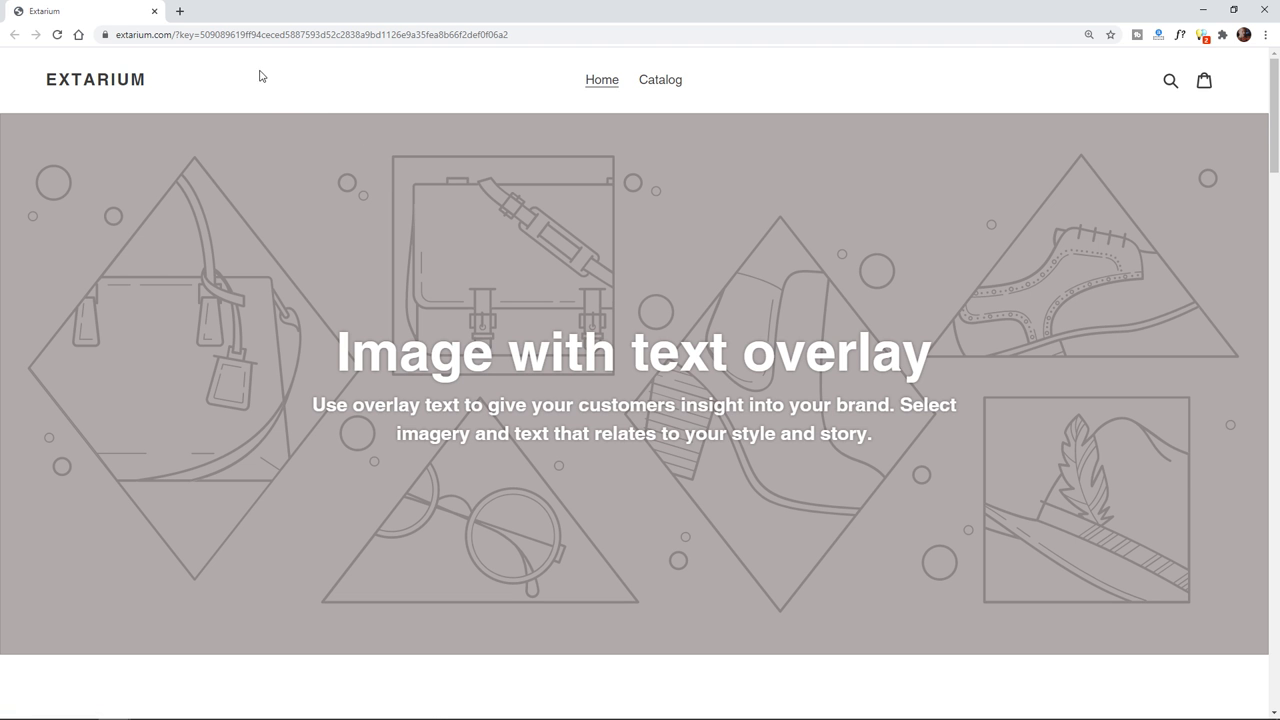
pyautogui.click(154, 11)
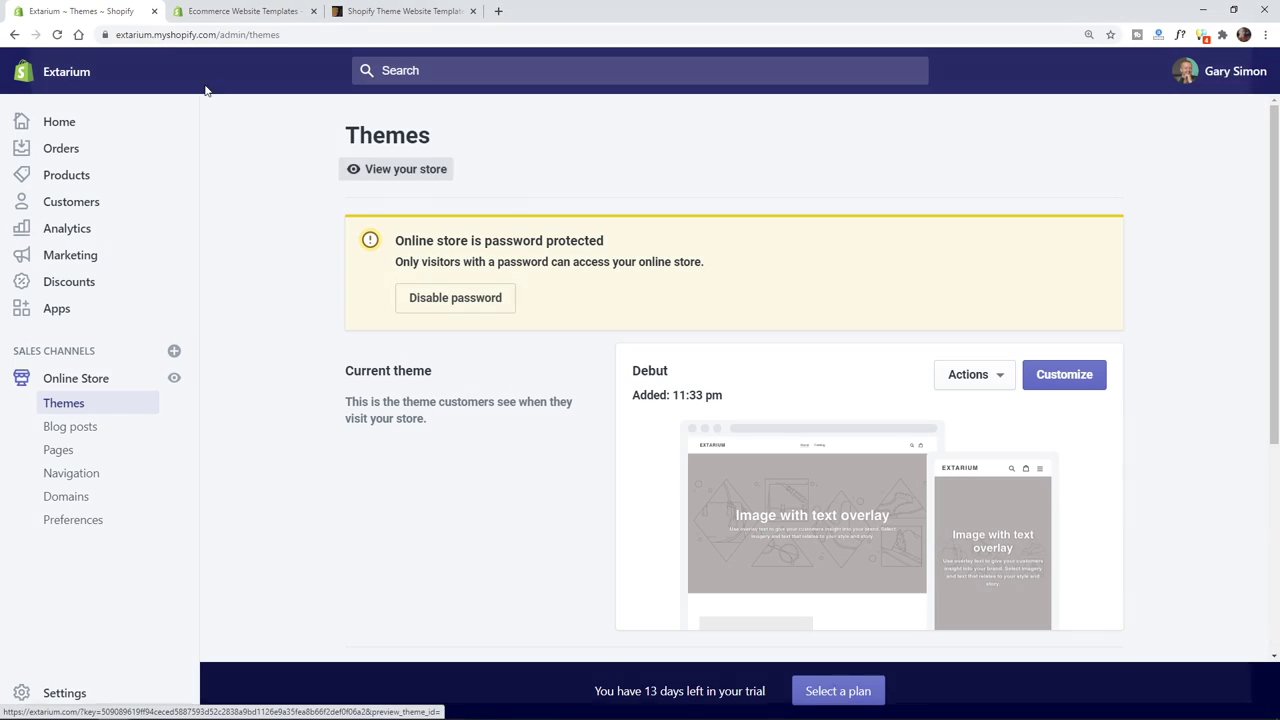
# - Check the Actions options for the Gecko theme and the current Debut theme
pyautogui.scroll(-1, 1191, 452)
pyautogui.scroll(-2, 1191, 452)
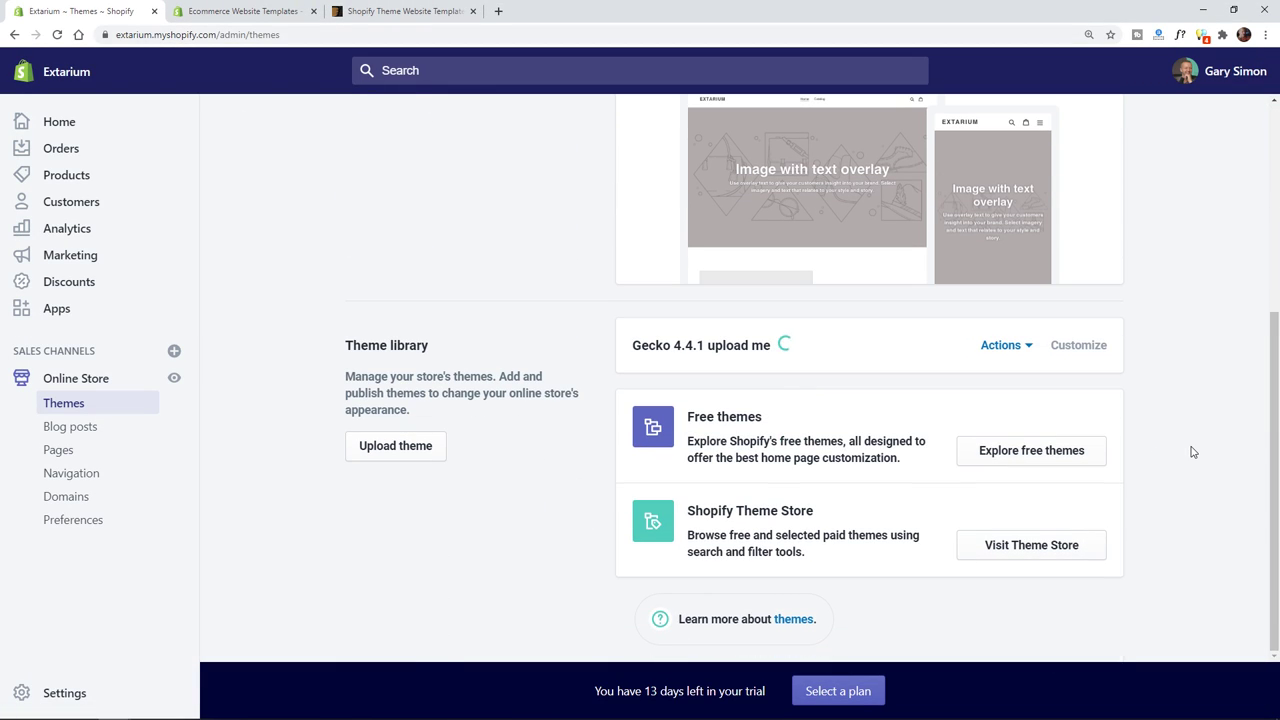
pyautogui.click(1002, 346)
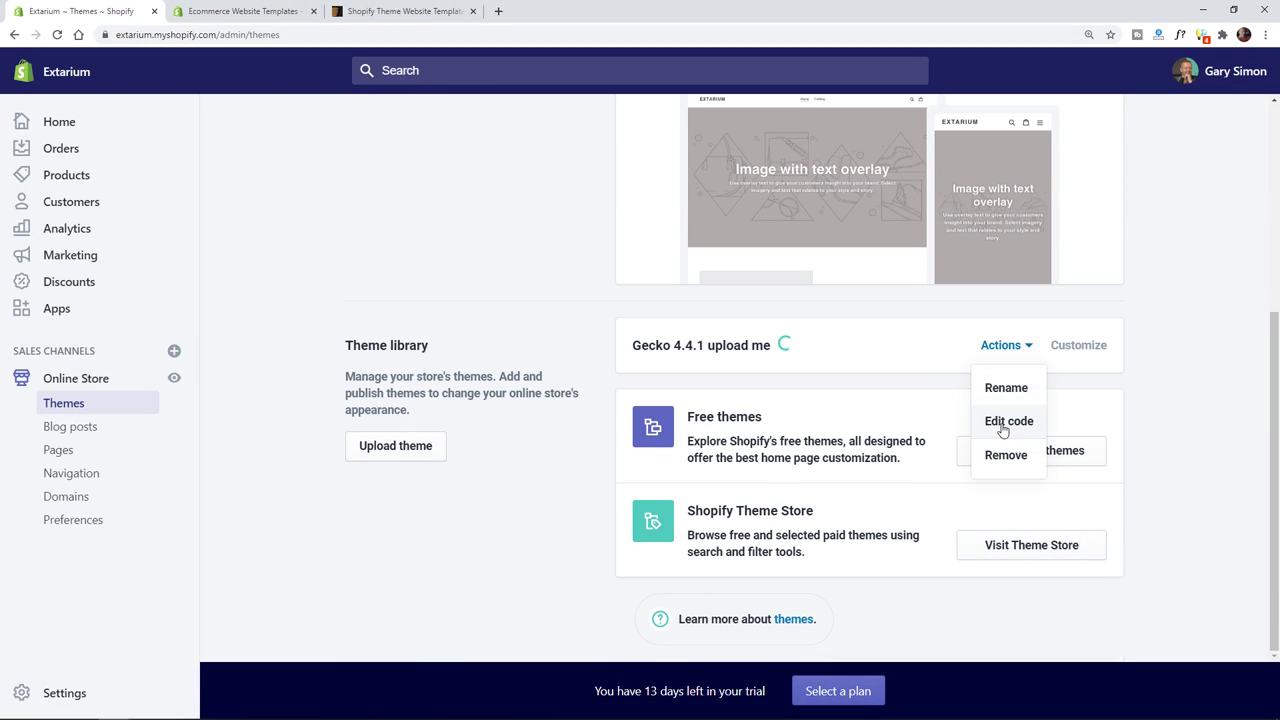
pyautogui.click(1160, 397)
pyautogui.scroll(2, 1149, 357)
pyautogui.click(986, 238)
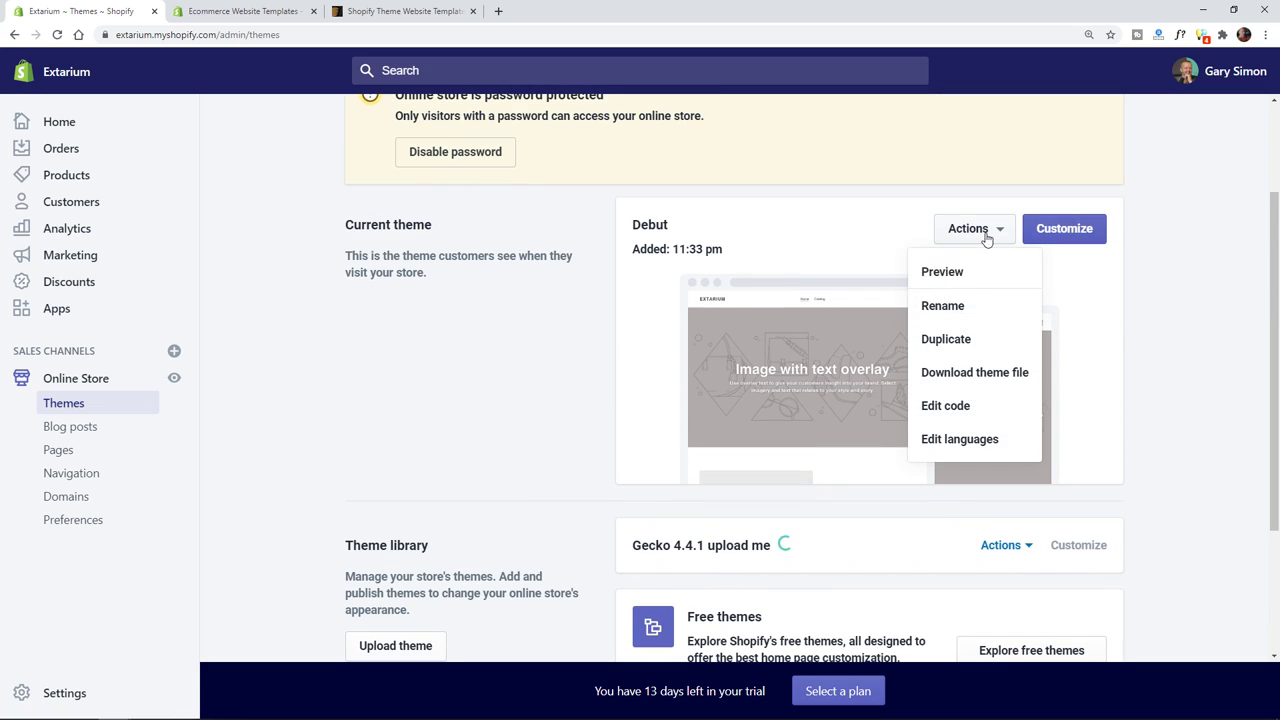
pyautogui.click(1135, 431)
# - Preview the uploaded Gecko 4.4.1 upload me theme from its Actions menu
pyautogui.scroll(-2, 1154, 434)
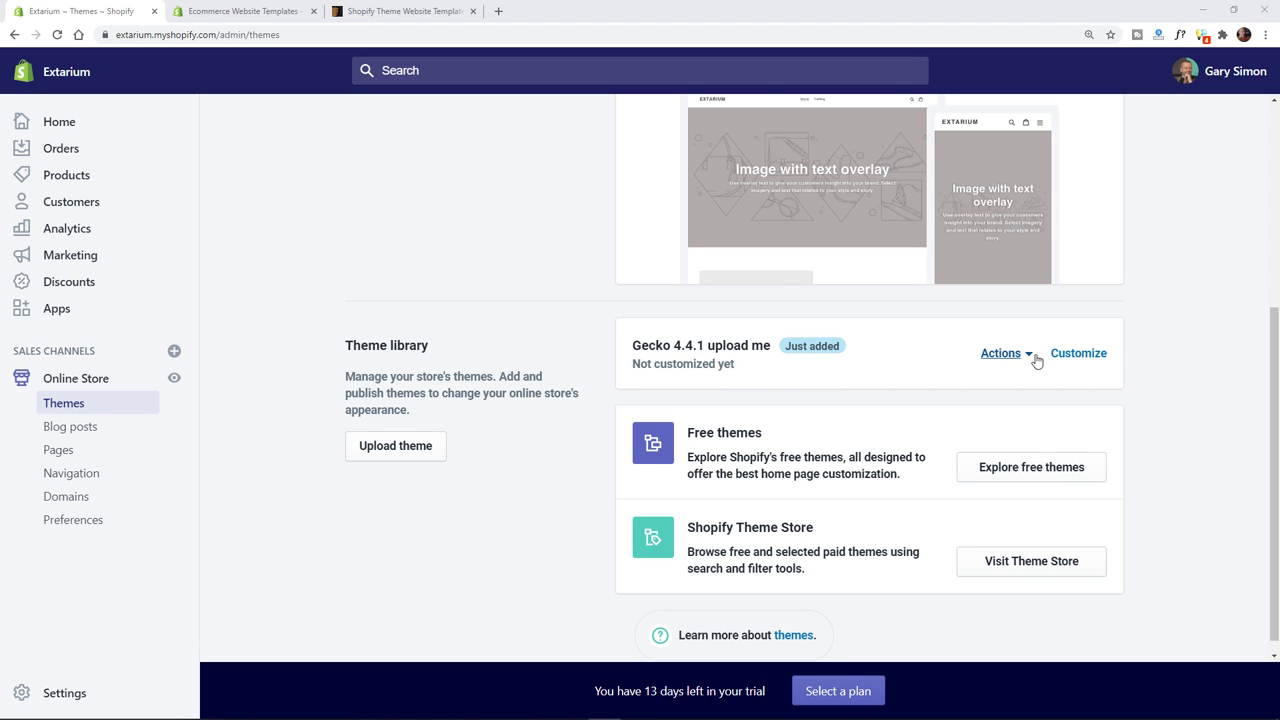
pyautogui.scroll(2, 1021, 365)
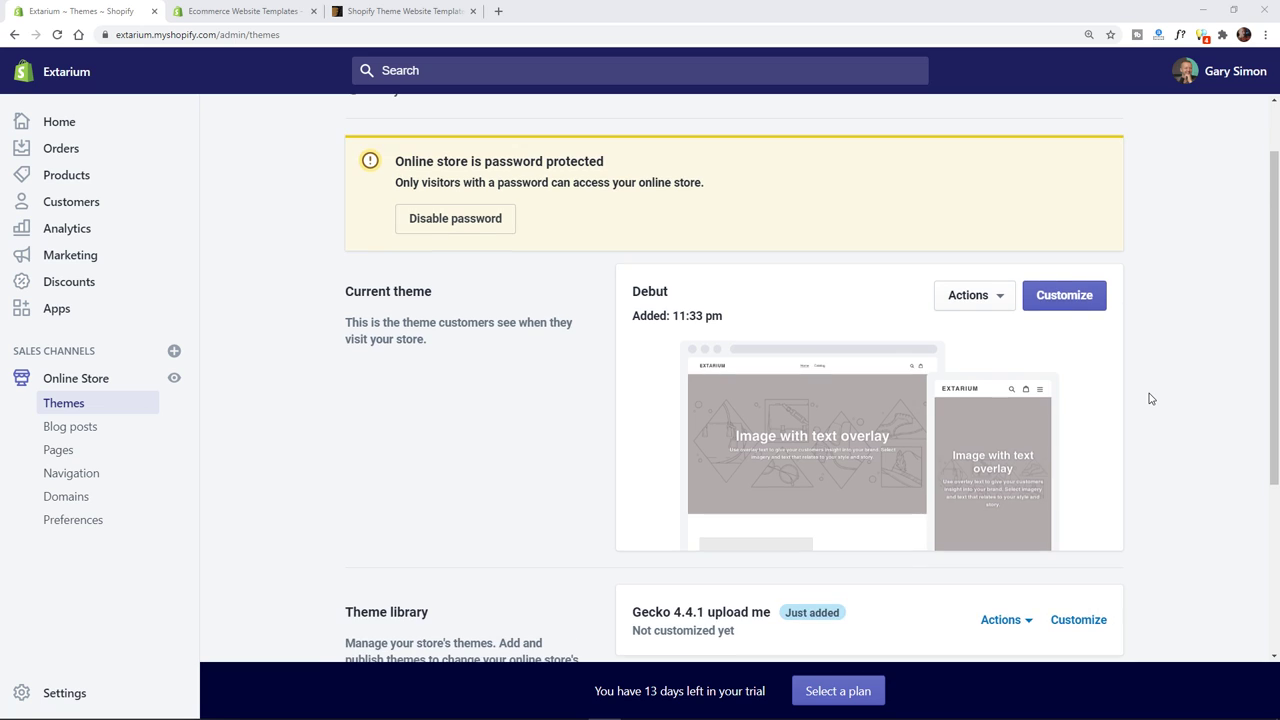
pyautogui.scroll(-1, 1148, 397)
pyautogui.click(1003, 488)
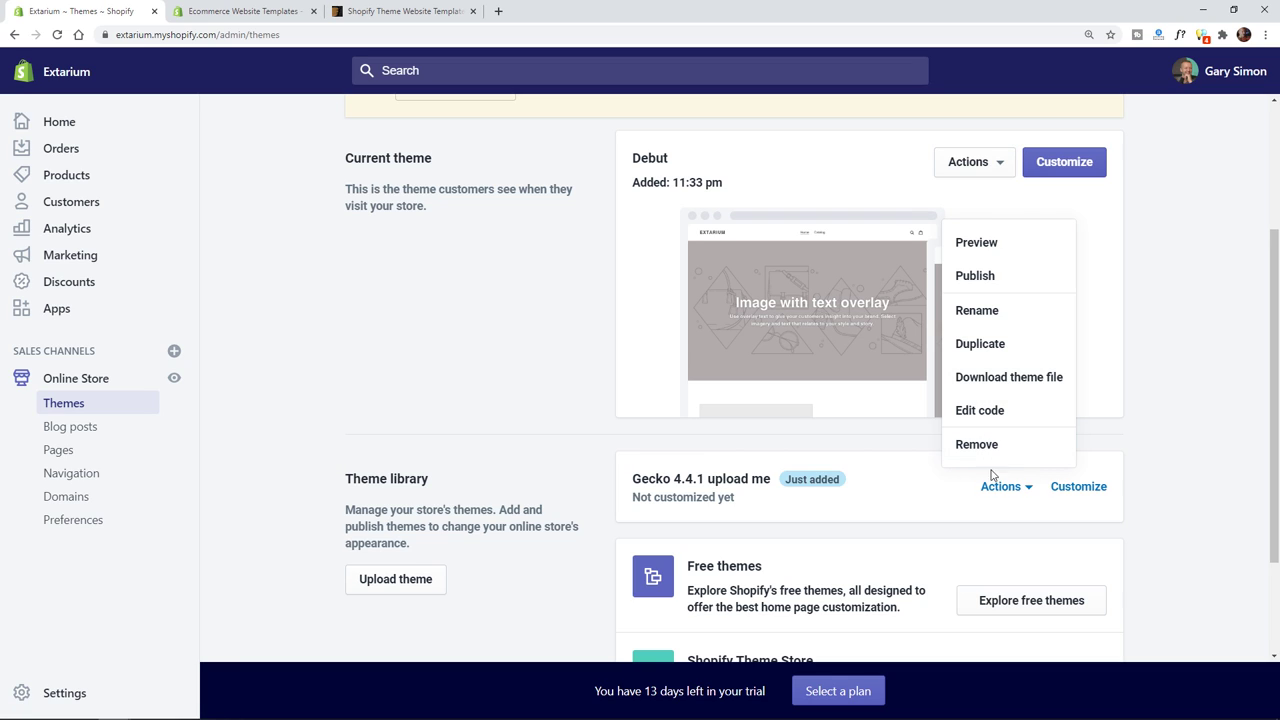
pyautogui.click(985, 246)
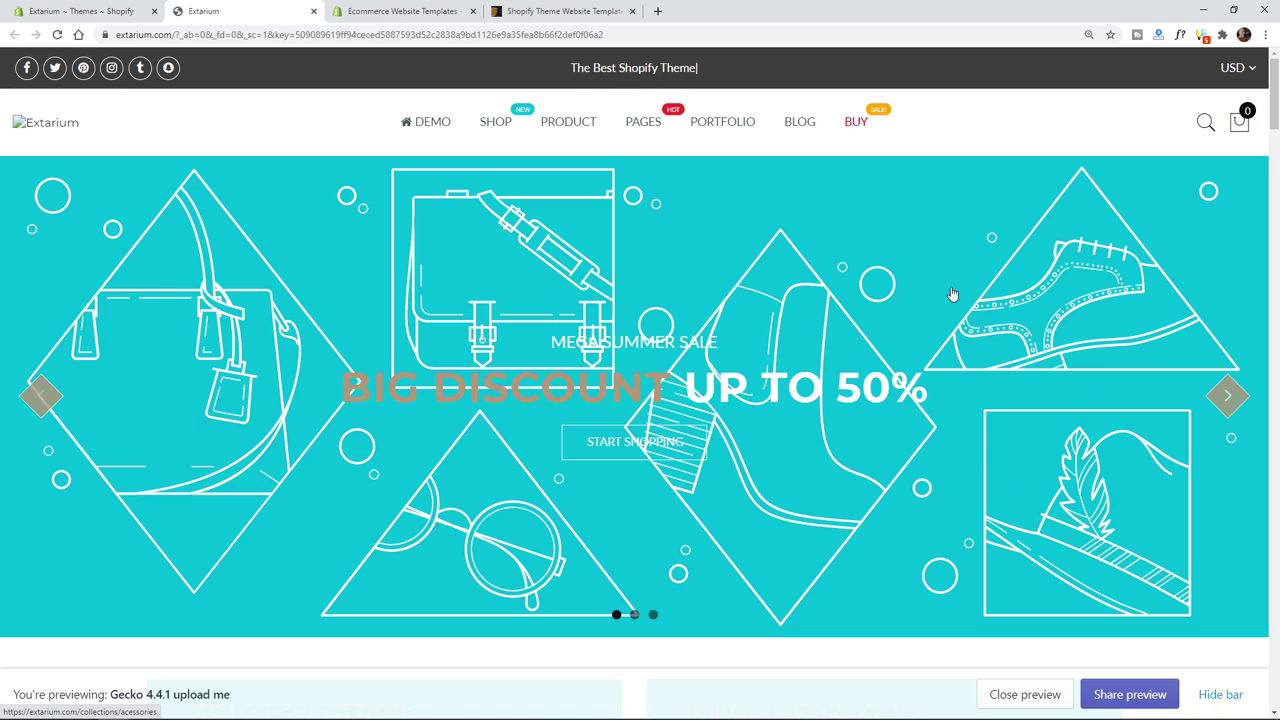
# - Scroll the Gecko storefront preview and dismiss the newsletter sign-up popup
pyautogui.scroll(-5, 320, 408)
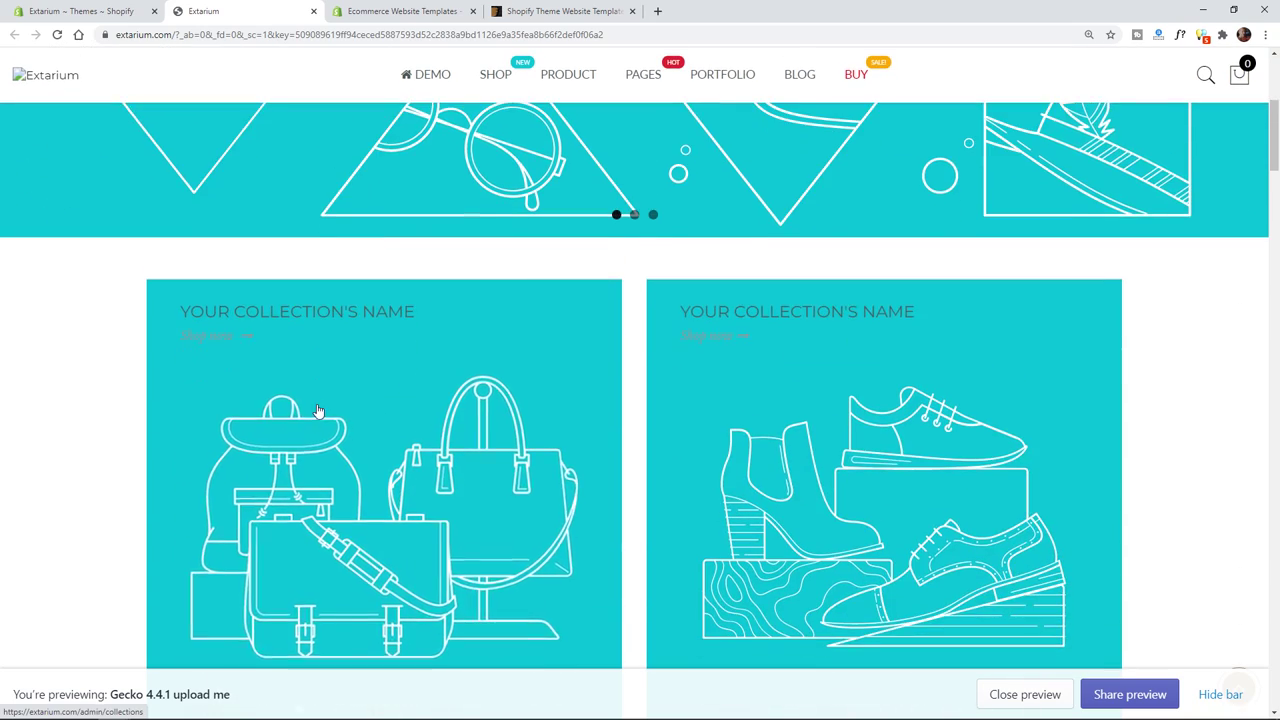
pyautogui.scroll(1, 427, 386)
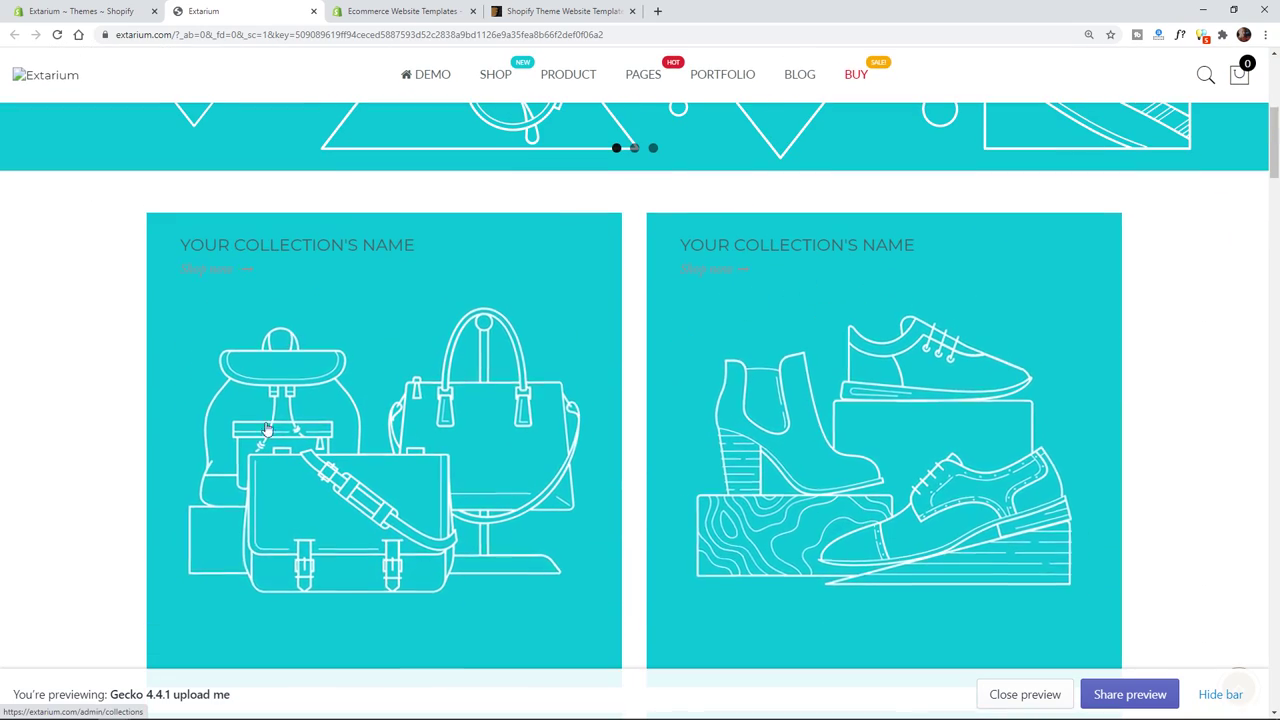
pyautogui.scroll(-3, 917, 520)
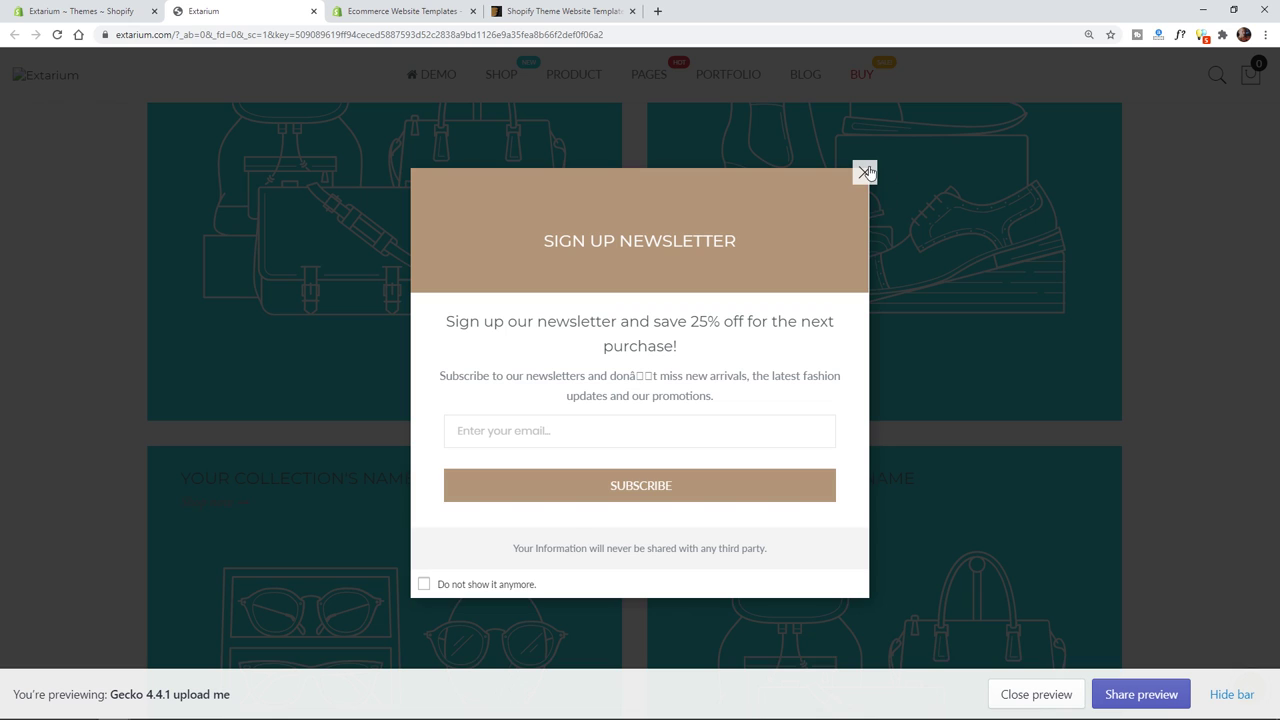
pyautogui.click(865, 174)
# - Browse the preview's sections, then return to the Shopify Themes admin tab
pyautogui.scroll(-12, 569, 437)
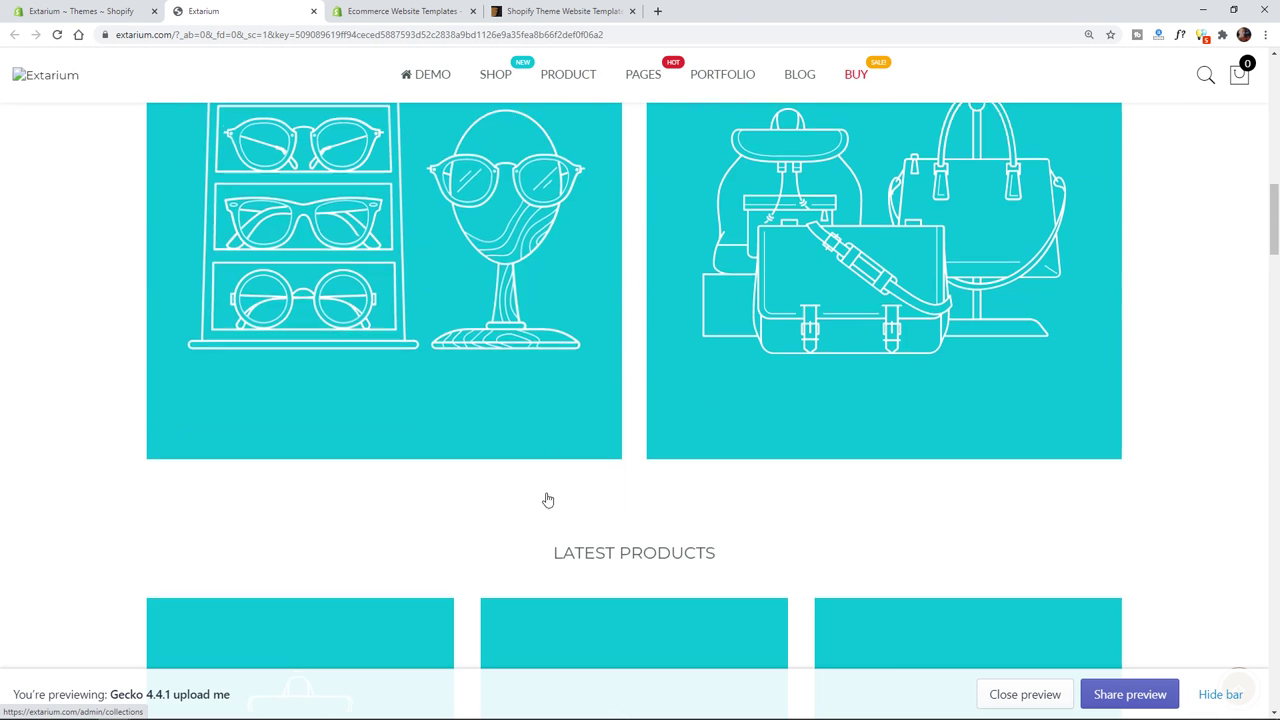
pyautogui.scroll(-9, 542, 509)
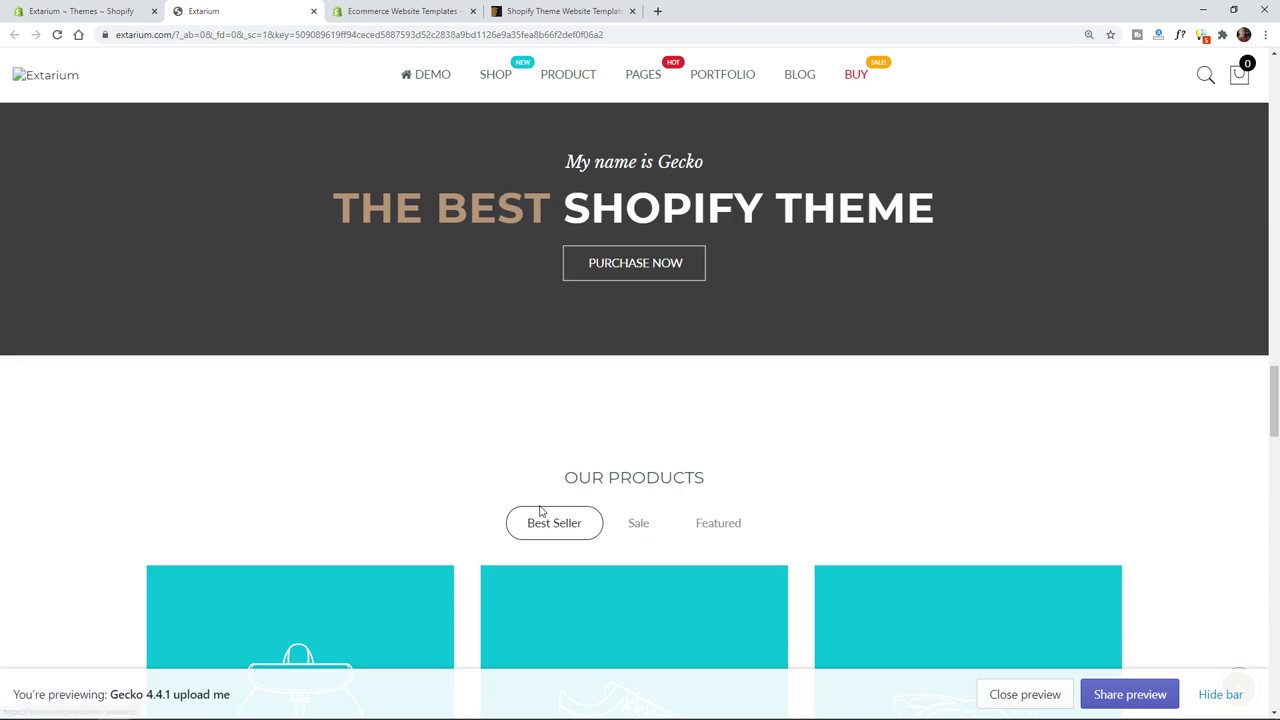
pyautogui.scroll(8, 540, 511)
pyautogui.scroll(8, 540, 511)
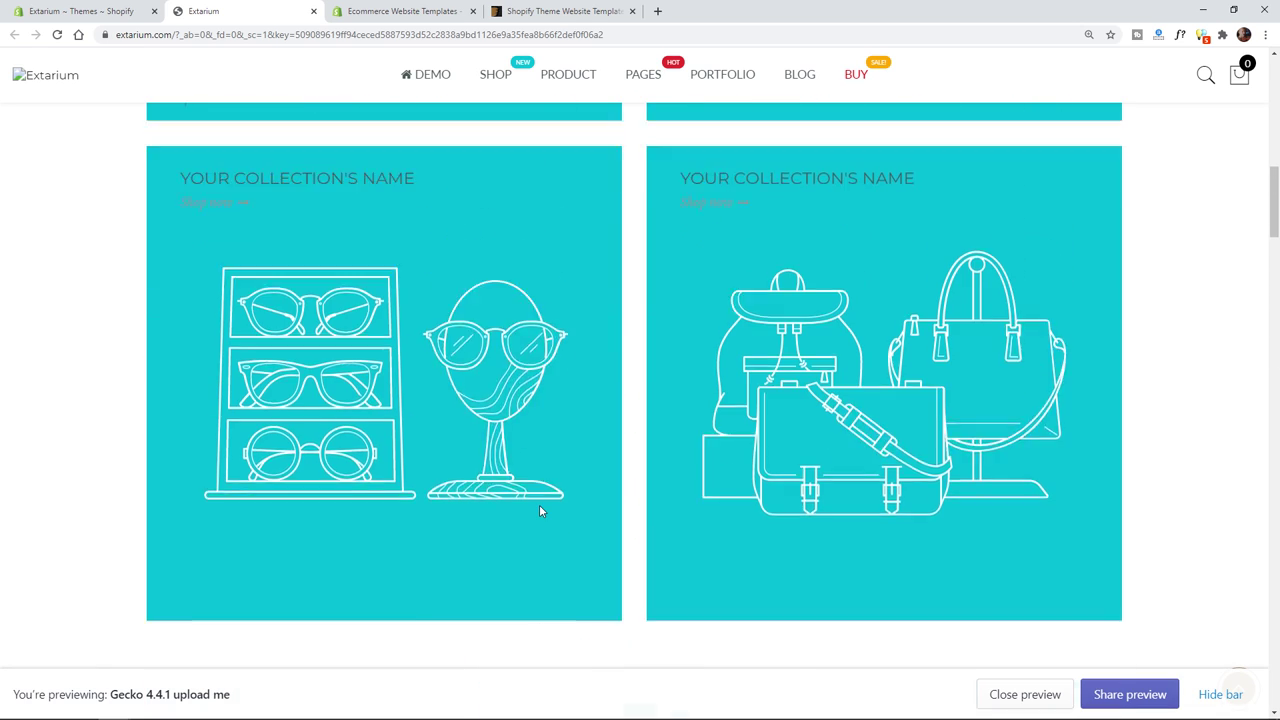
pyautogui.scroll(4, 540, 513)
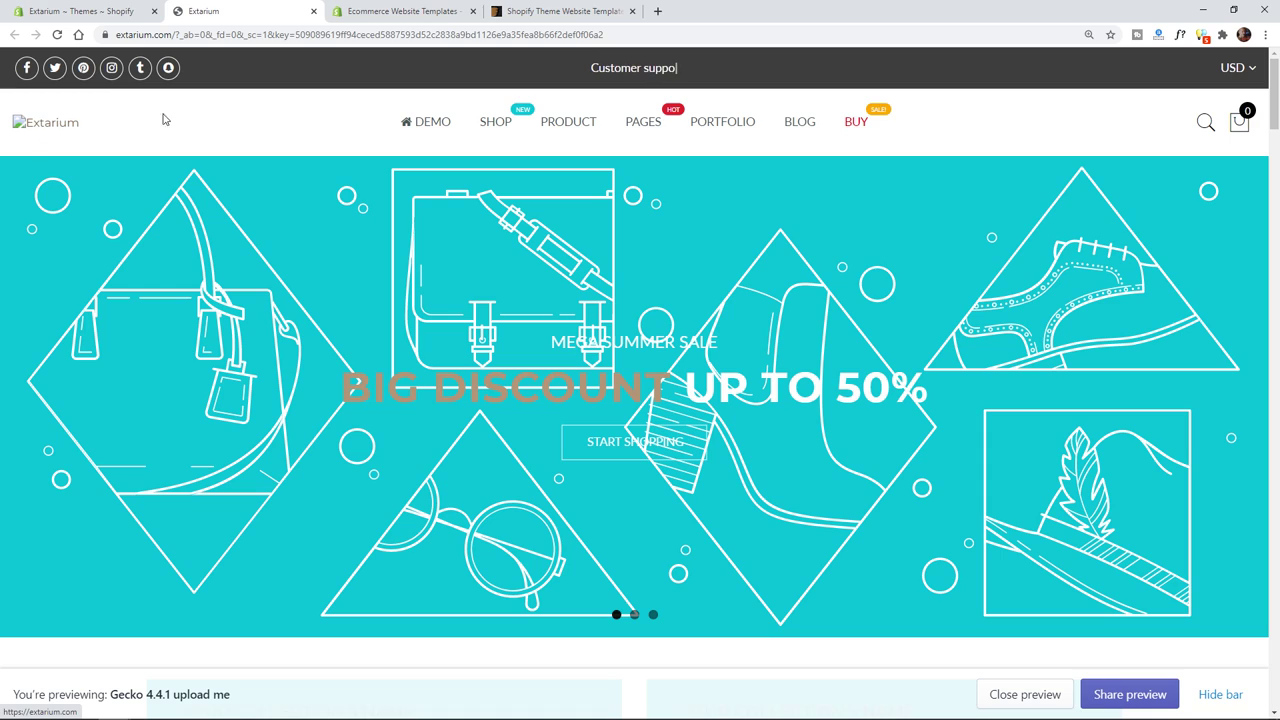
pyautogui.click(88, 12)
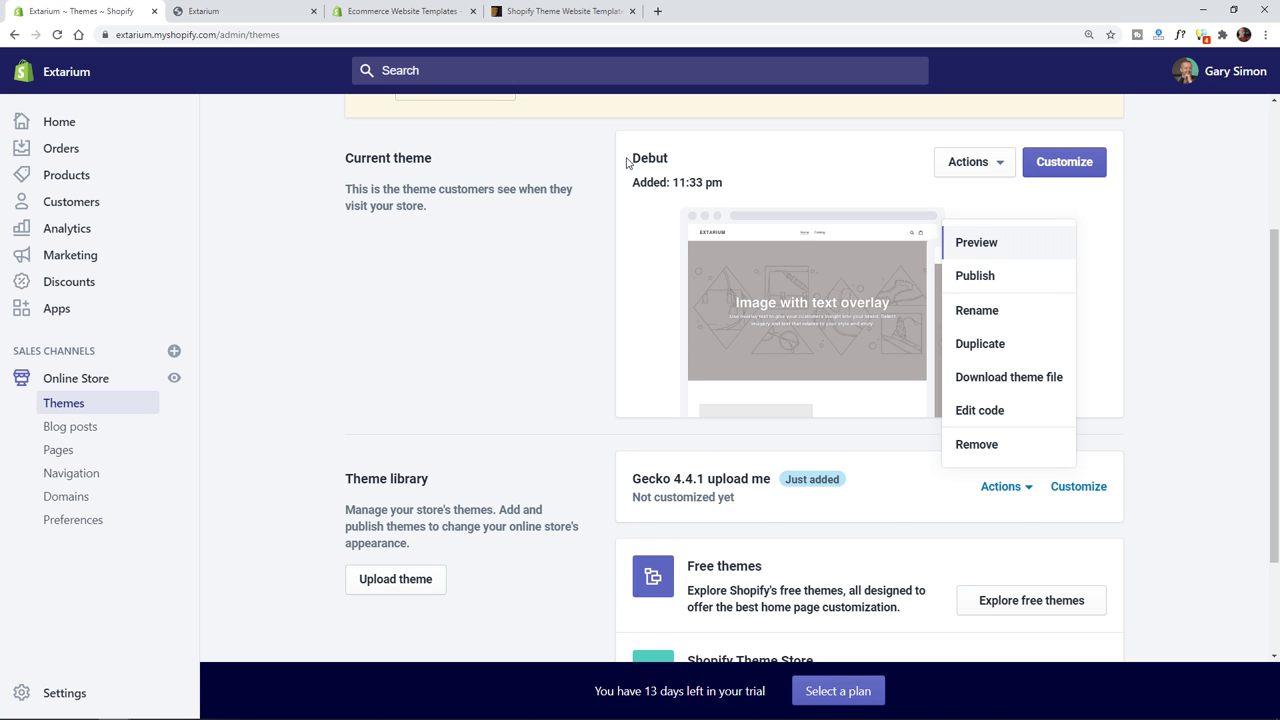
# - Launch the Gecko 4.4.1 upload me theme editor and highlight its purchase-code welcome text
pyautogui.click(1079, 490)
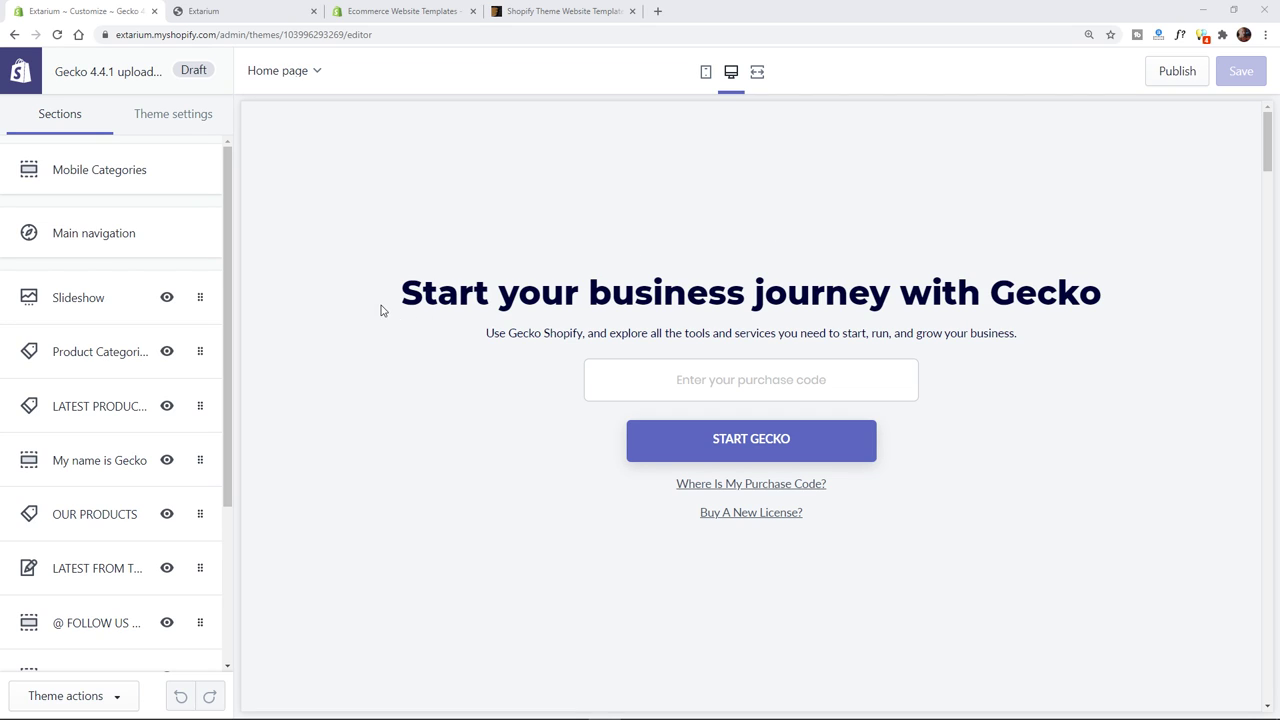
pyautogui.moveTo(385, 311); pyautogui.dragTo(1086, 291)
pyautogui.click(514, 323)
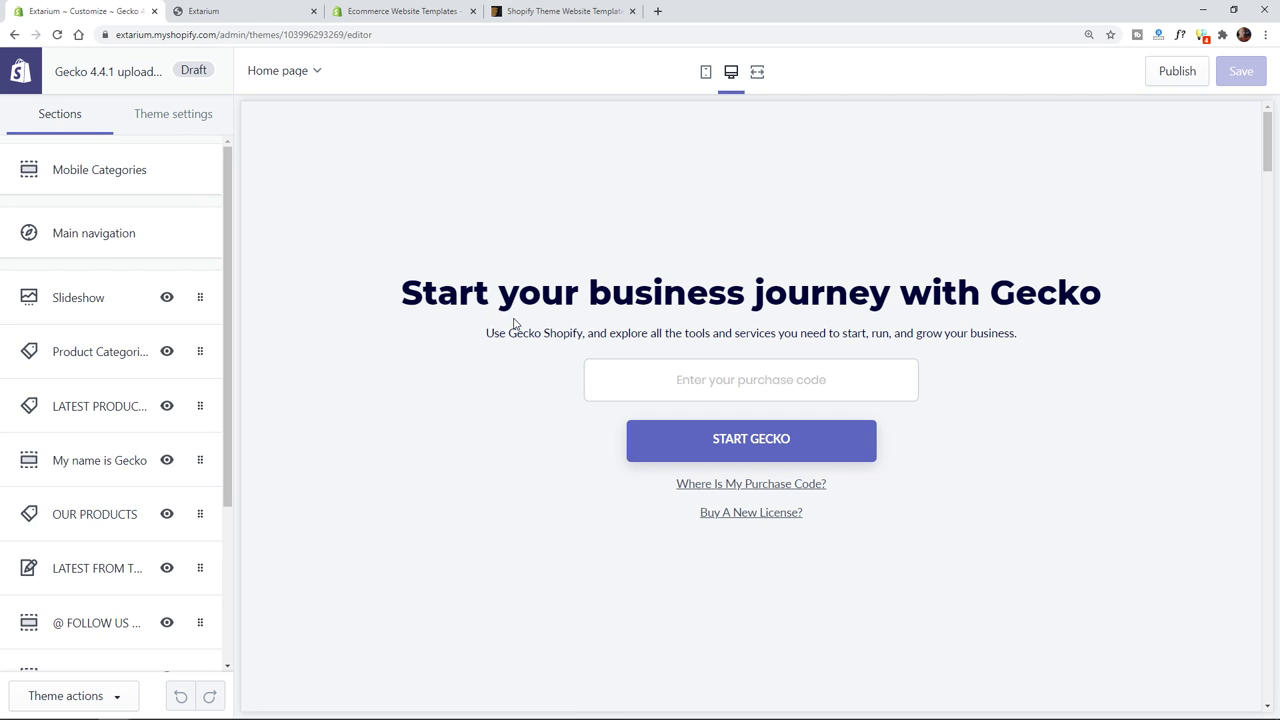
pyautogui.moveTo(521, 331); pyautogui.dragTo(935, 332)
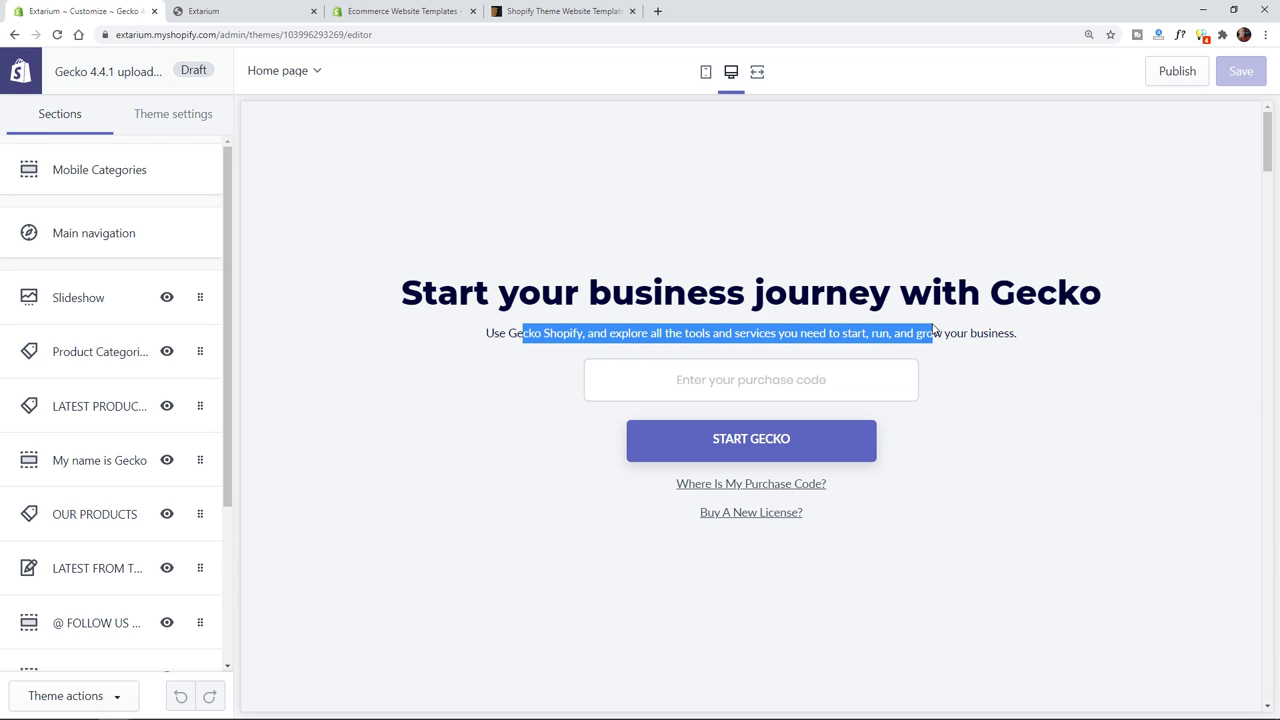
pyautogui.click(755, 368)
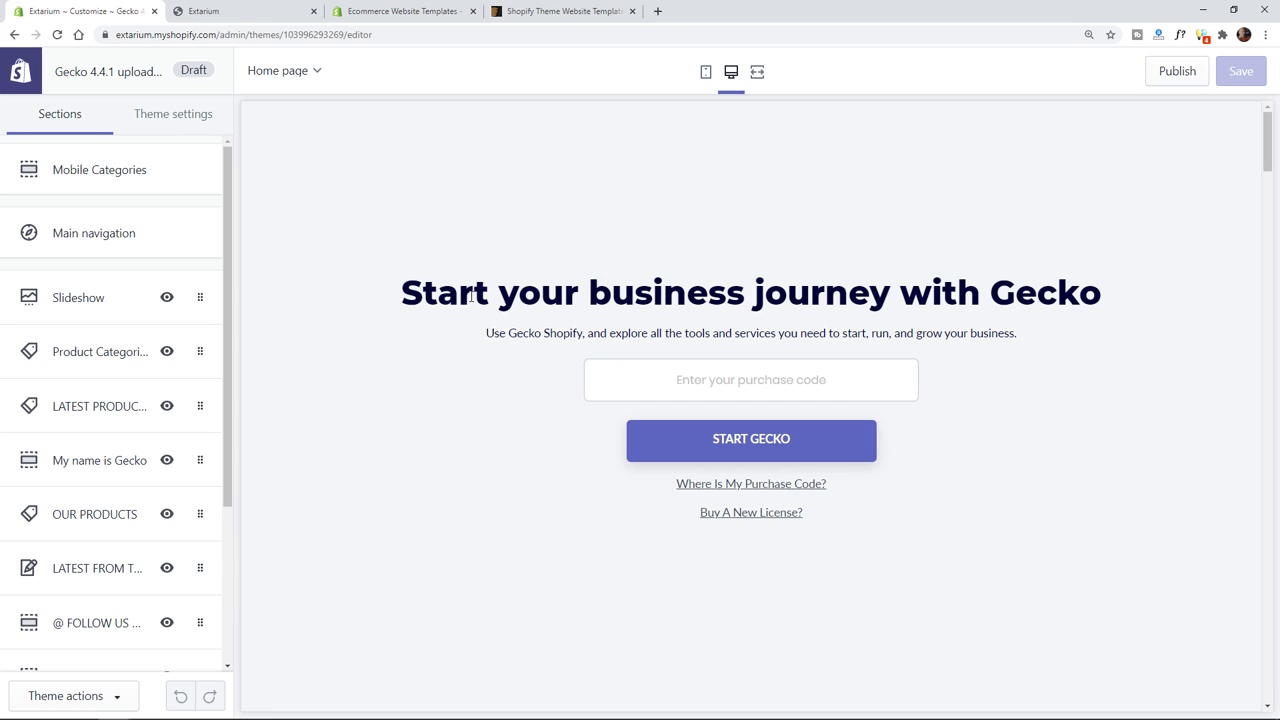
pyautogui.moveTo(400, 292); pyautogui.dragTo(1095, 561)
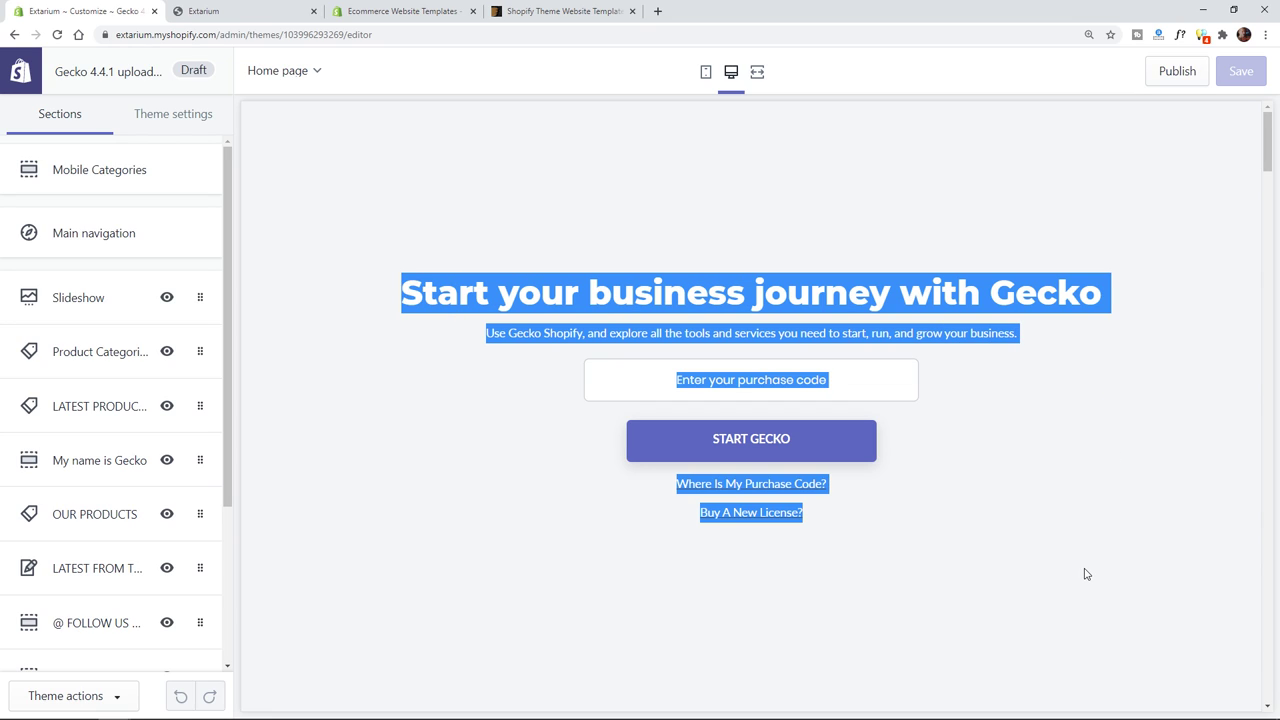
pyautogui.click(1078, 514)
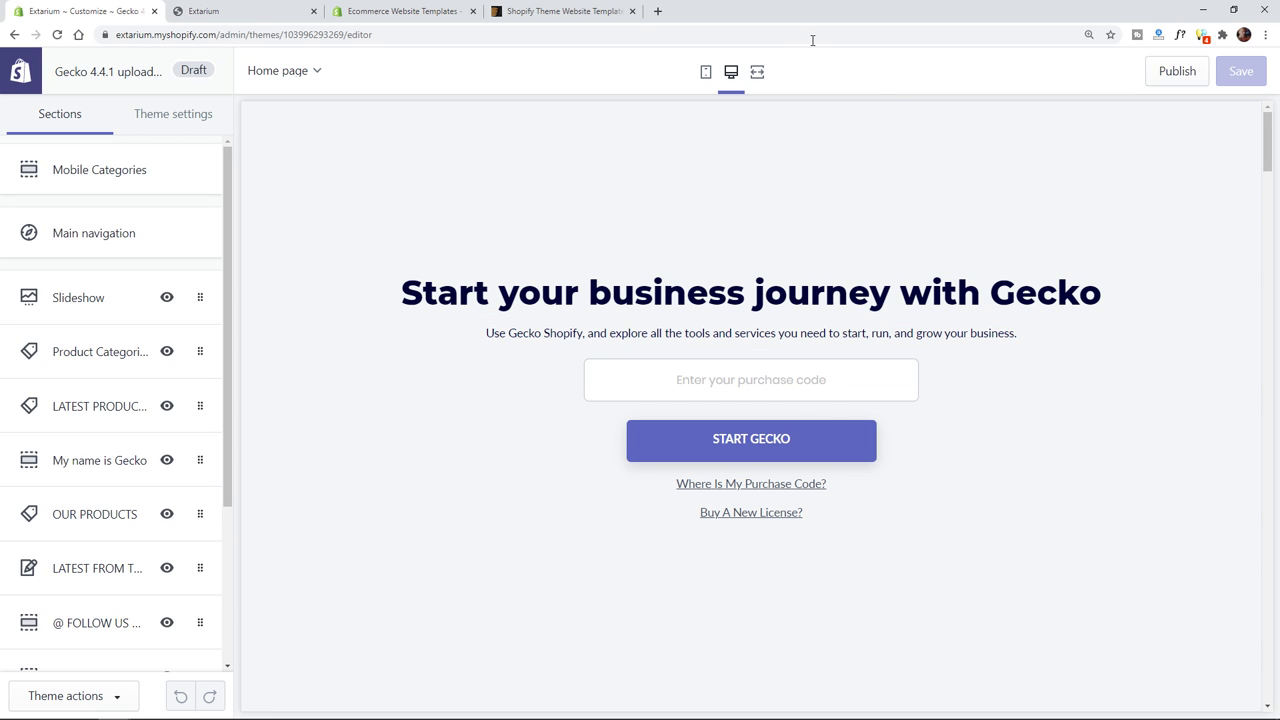
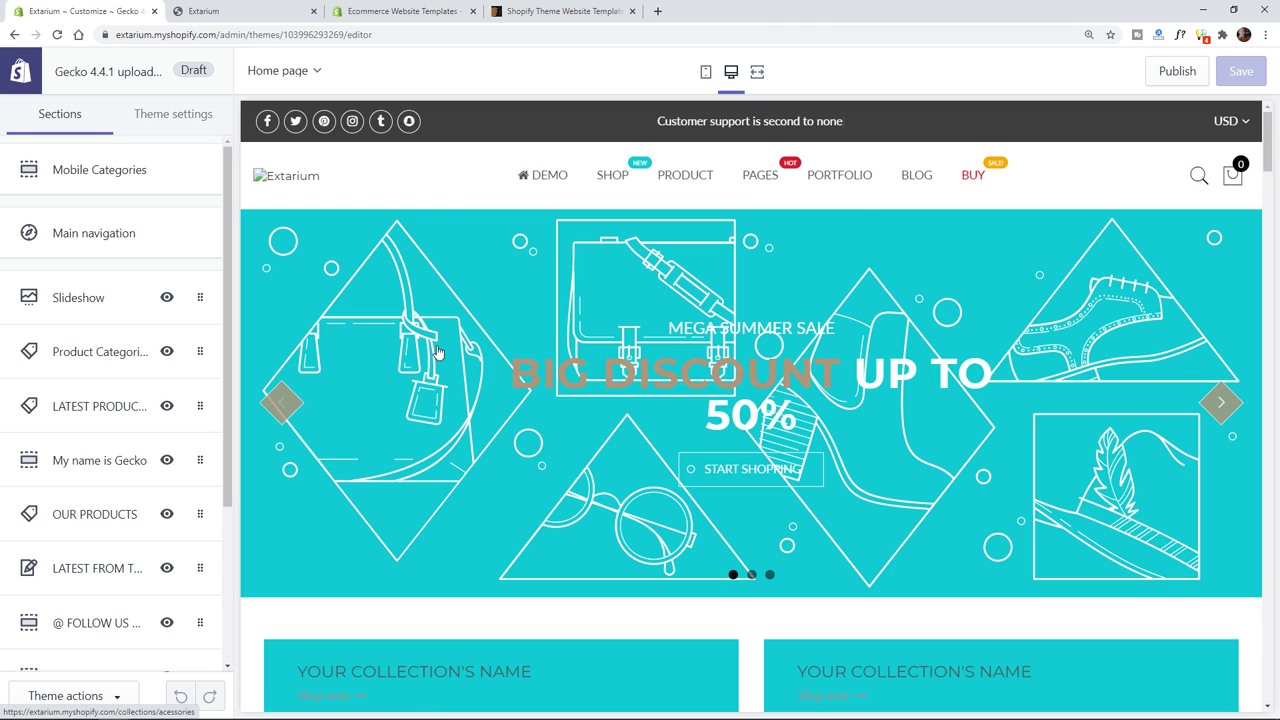
# - Open the Gecko theme's Import demo panel and read its notes on demo versions and overwritten settings
pyautogui.click(86, 698)
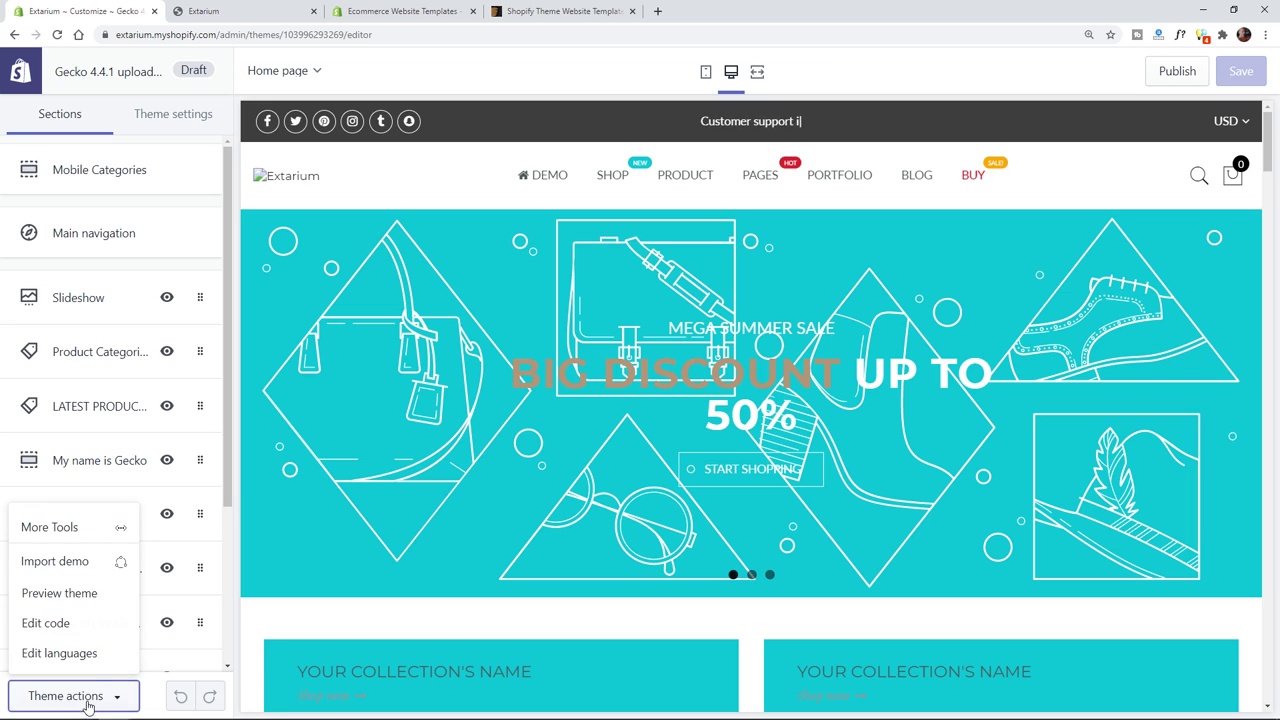
pyautogui.click(76, 564)
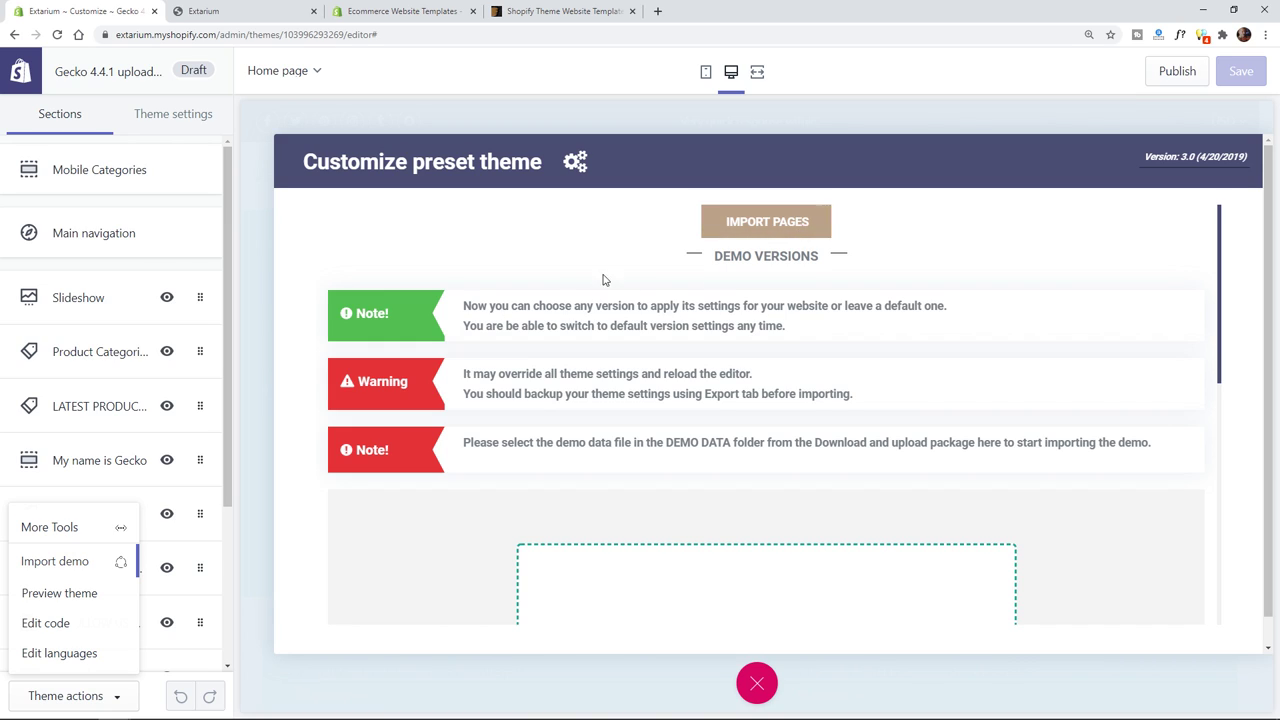
pyautogui.moveTo(470, 306); pyautogui.dragTo(762, 306)
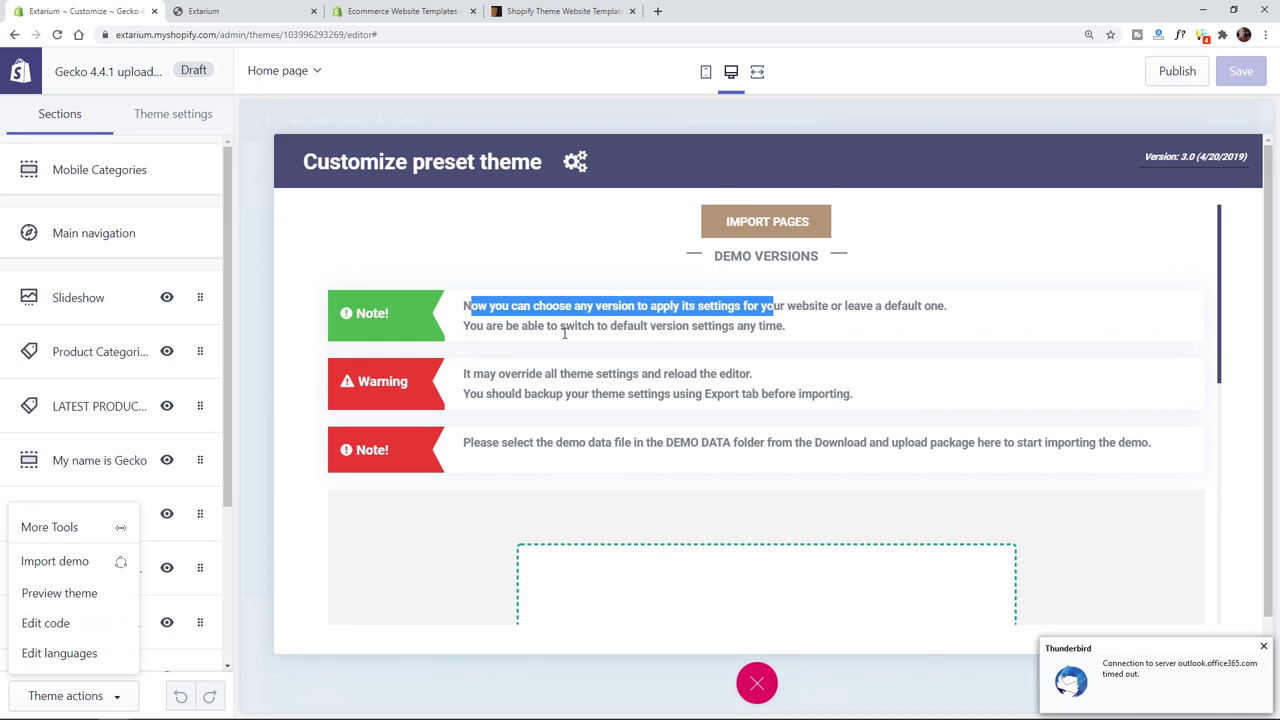
pyautogui.moveTo(478, 375); pyautogui.dragTo(767, 374)
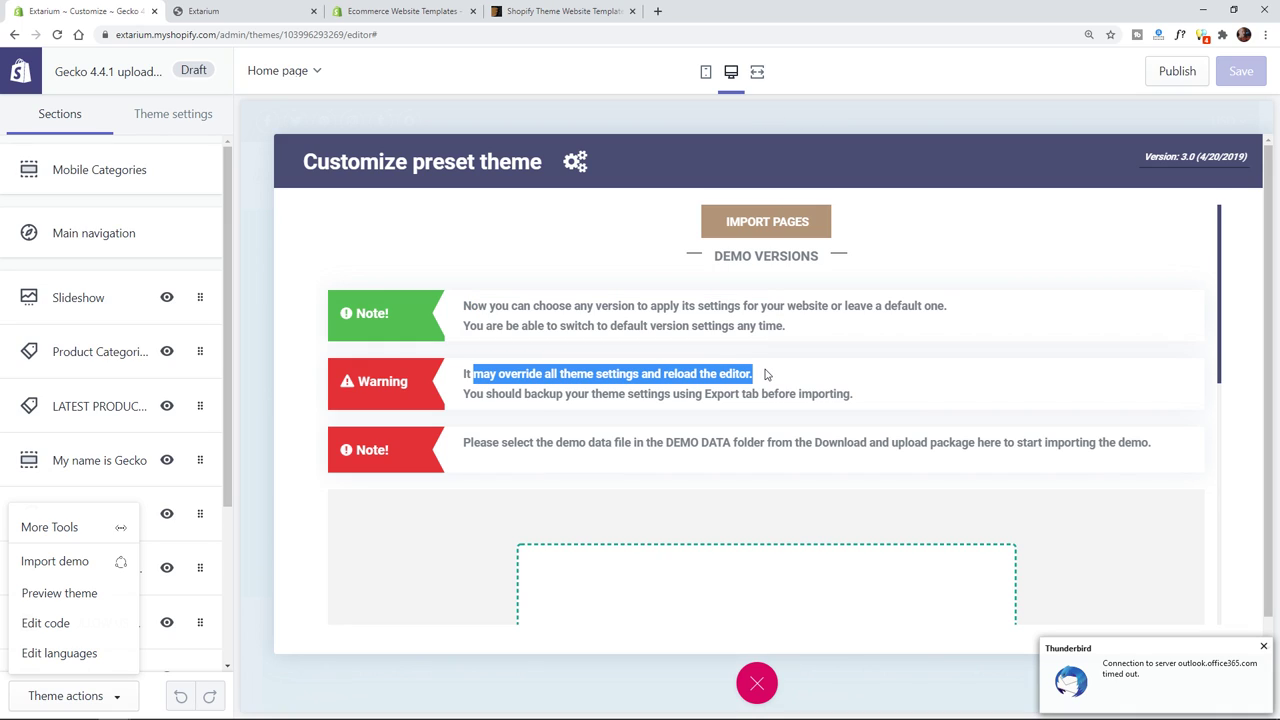
pyautogui.click(770, 374)
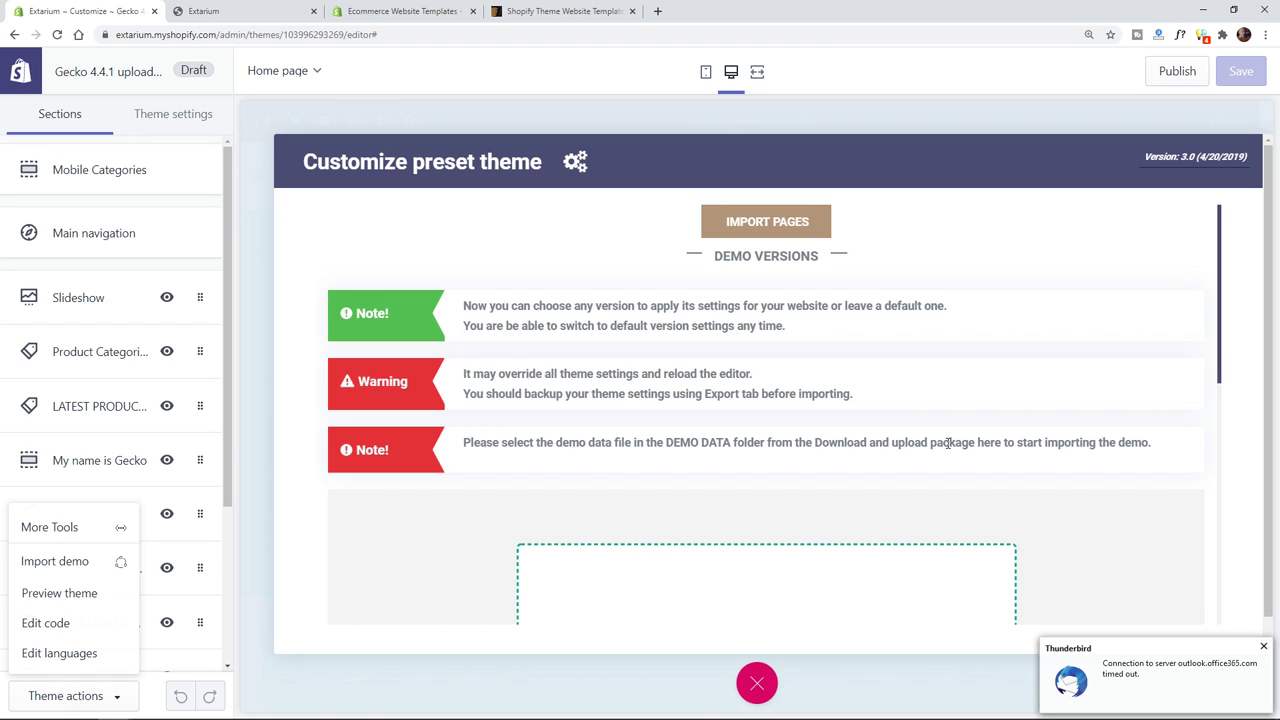
# - Scroll down to the 'Drop a file here or click to upload' box
pyautogui.scroll(-2, 1128, 477)
pyautogui.scroll(2, 905, 496)
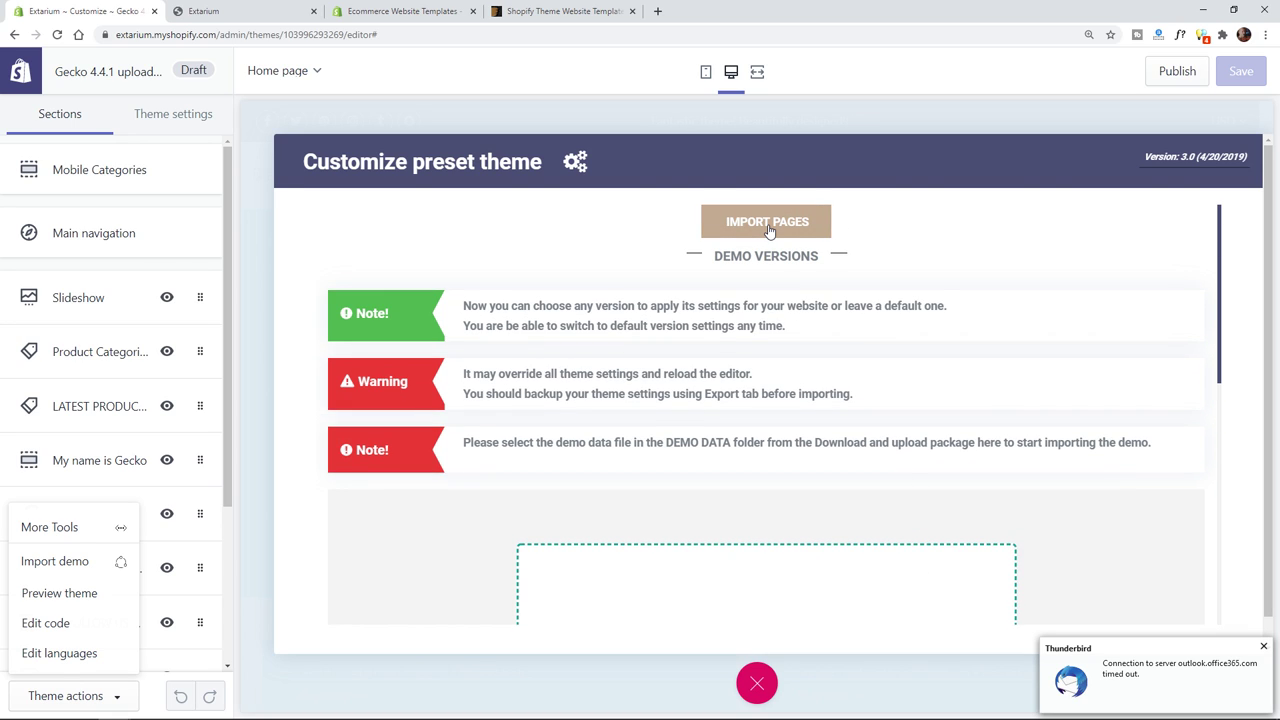
pyautogui.scroll(-3, 856, 426)
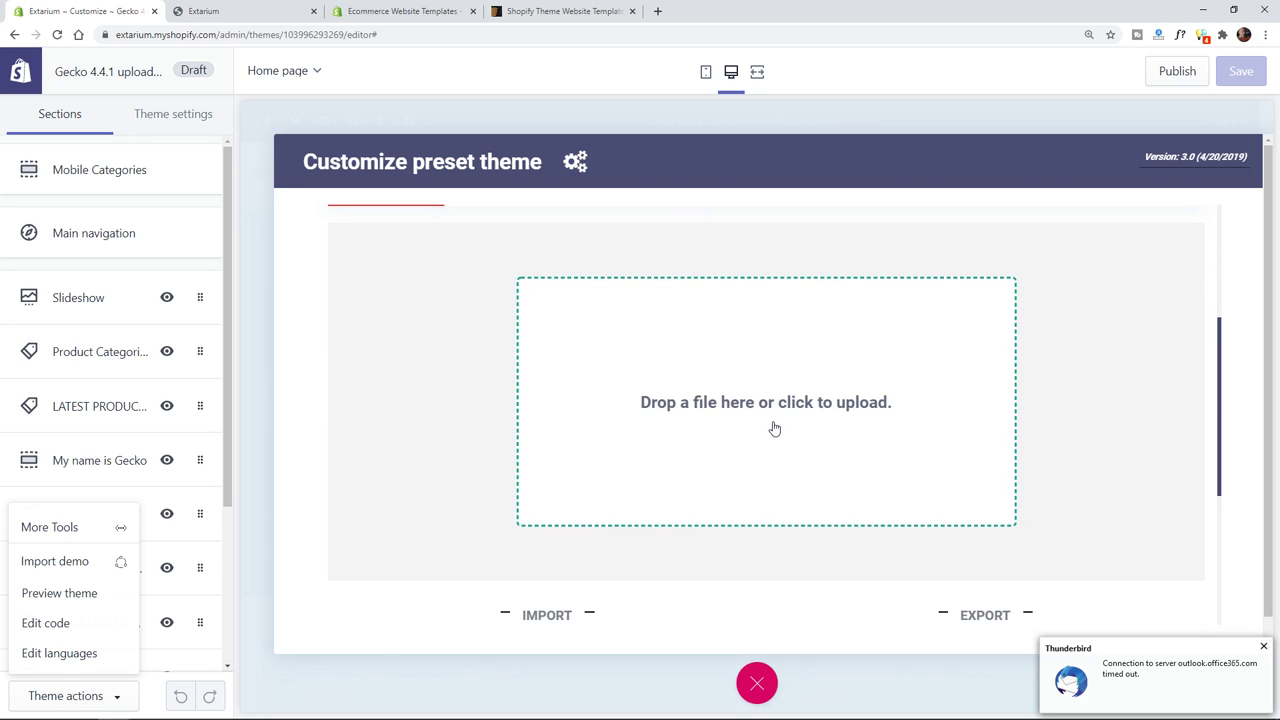
pyautogui.scroll(-3, 774, 428)
pyautogui.scroll(3, 778, 423)
pyautogui.scroll(-3, 778, 423)
pyautogui.scroll(1, 785, 424)
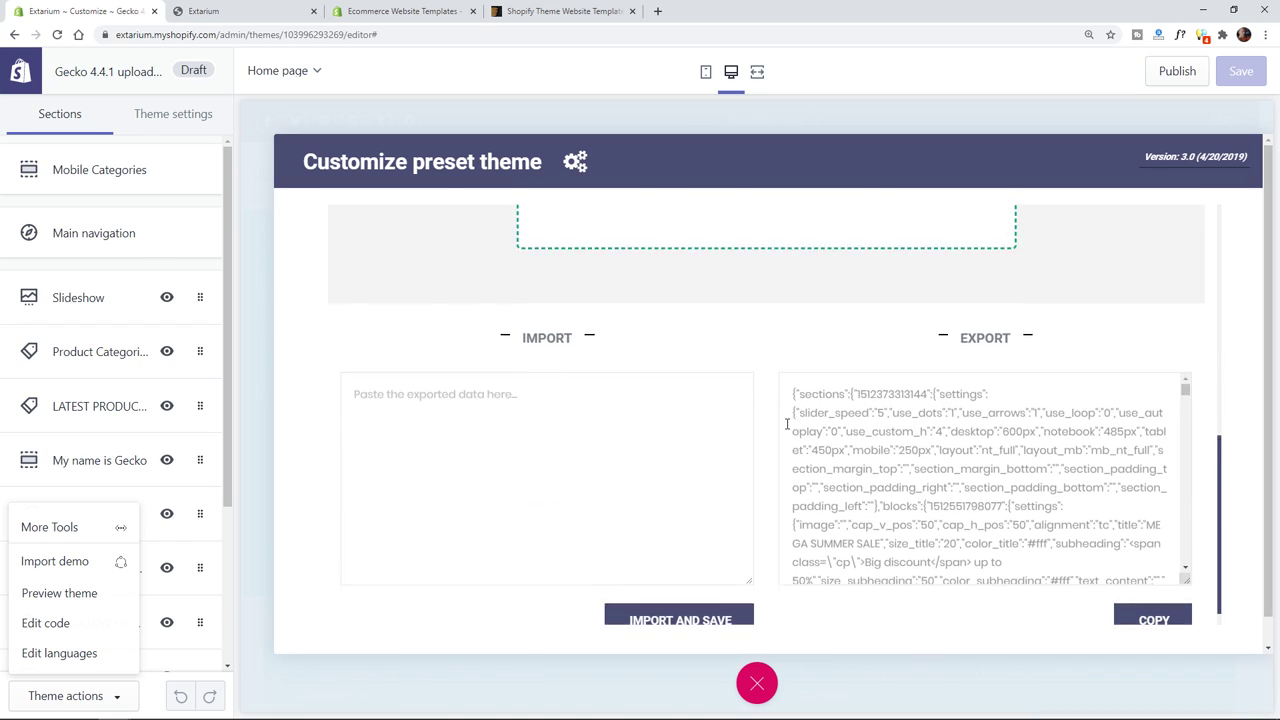
pyautogui.scroll(3, 785, 415)
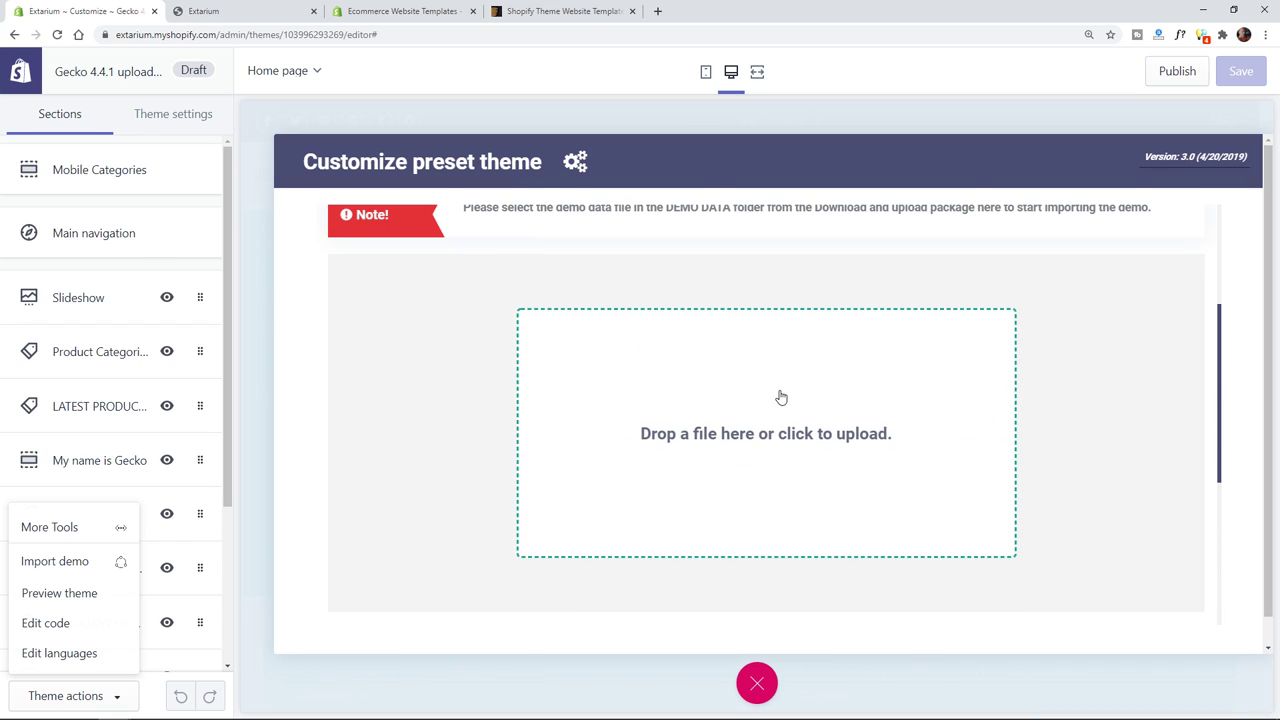
# - Upload the home-tee.json demo file from the DEMO DATA folder
pyautogui.click(766, 443)
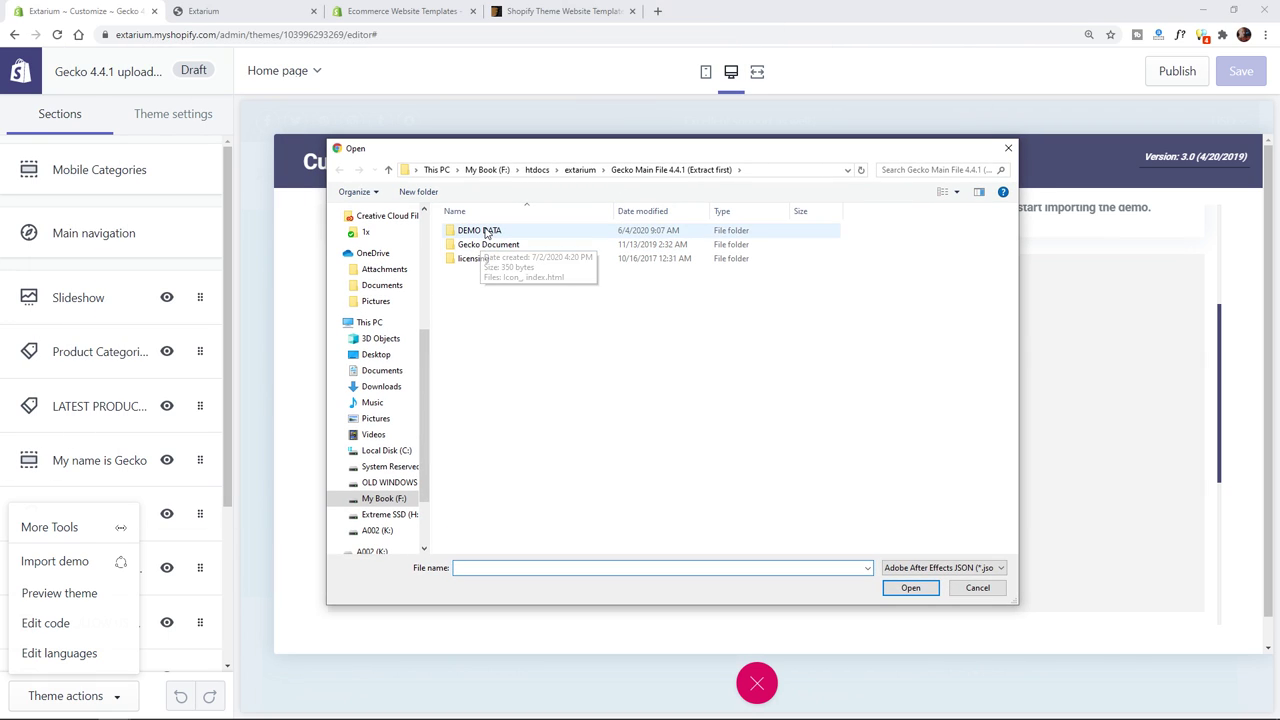
pyautogui.doubleClick(484, 231)
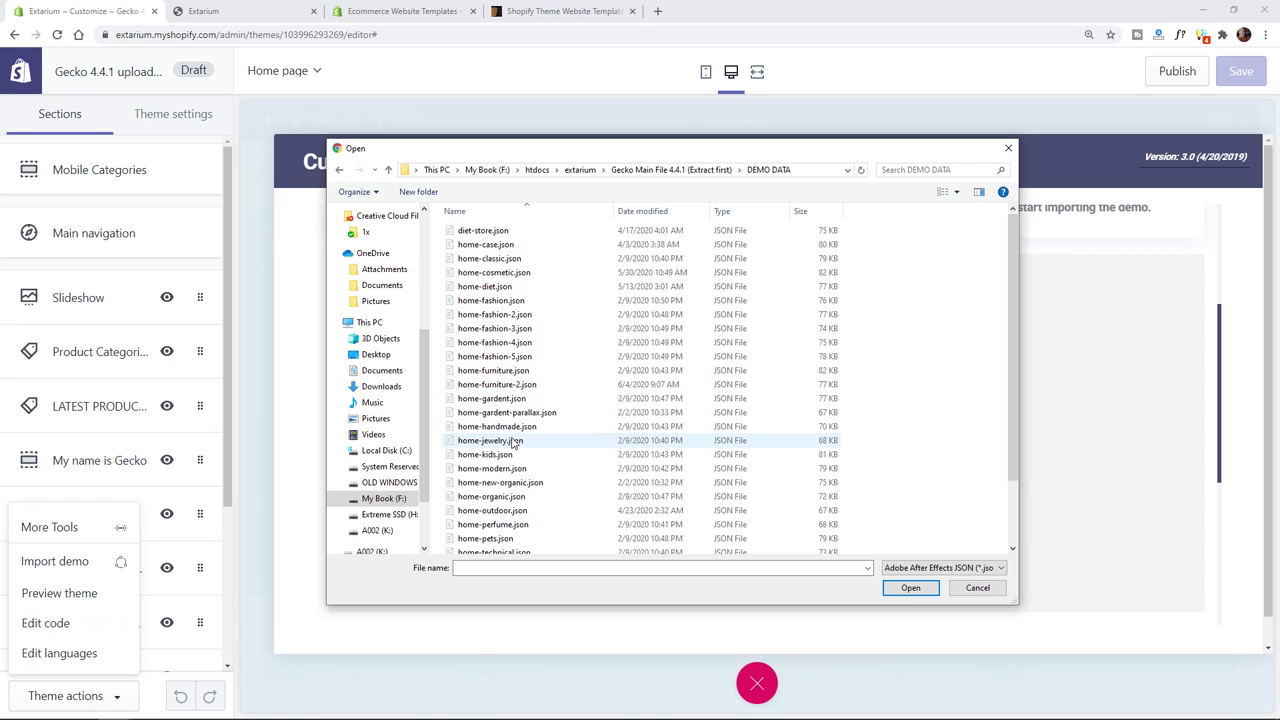
pyautogui.click(514, 497)
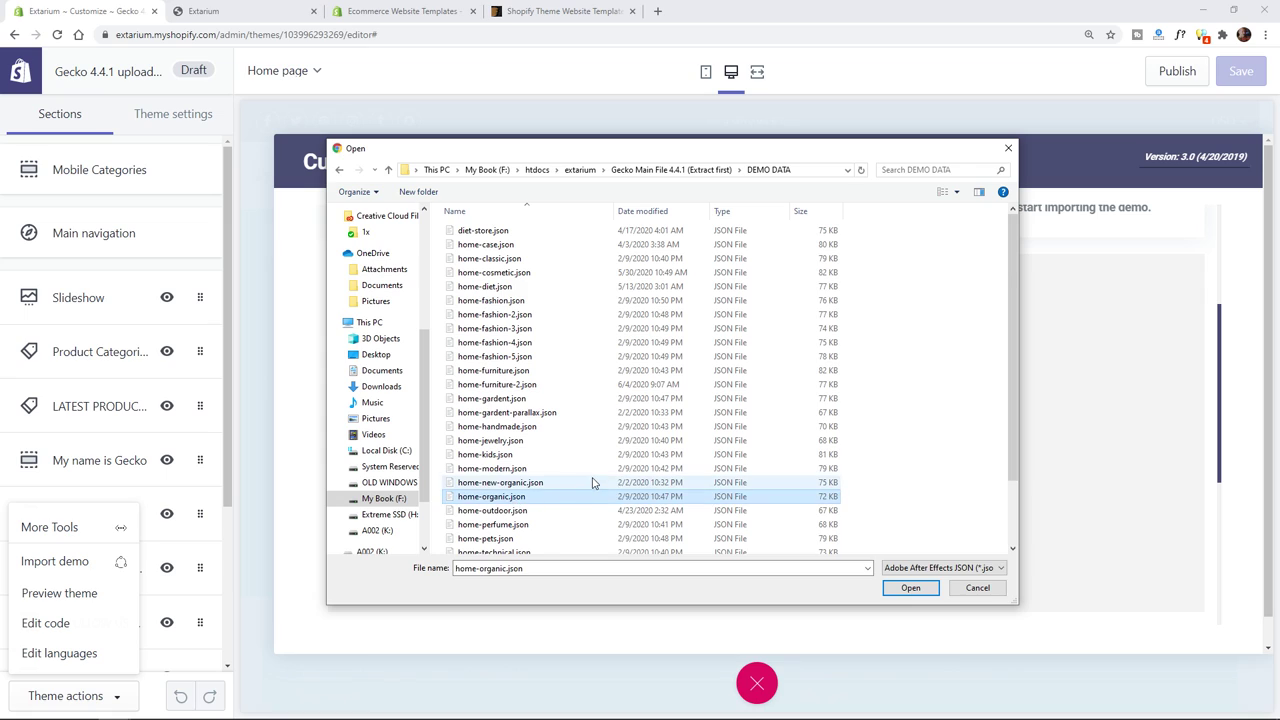
pyautogui.scroll(-2, 590, 484)
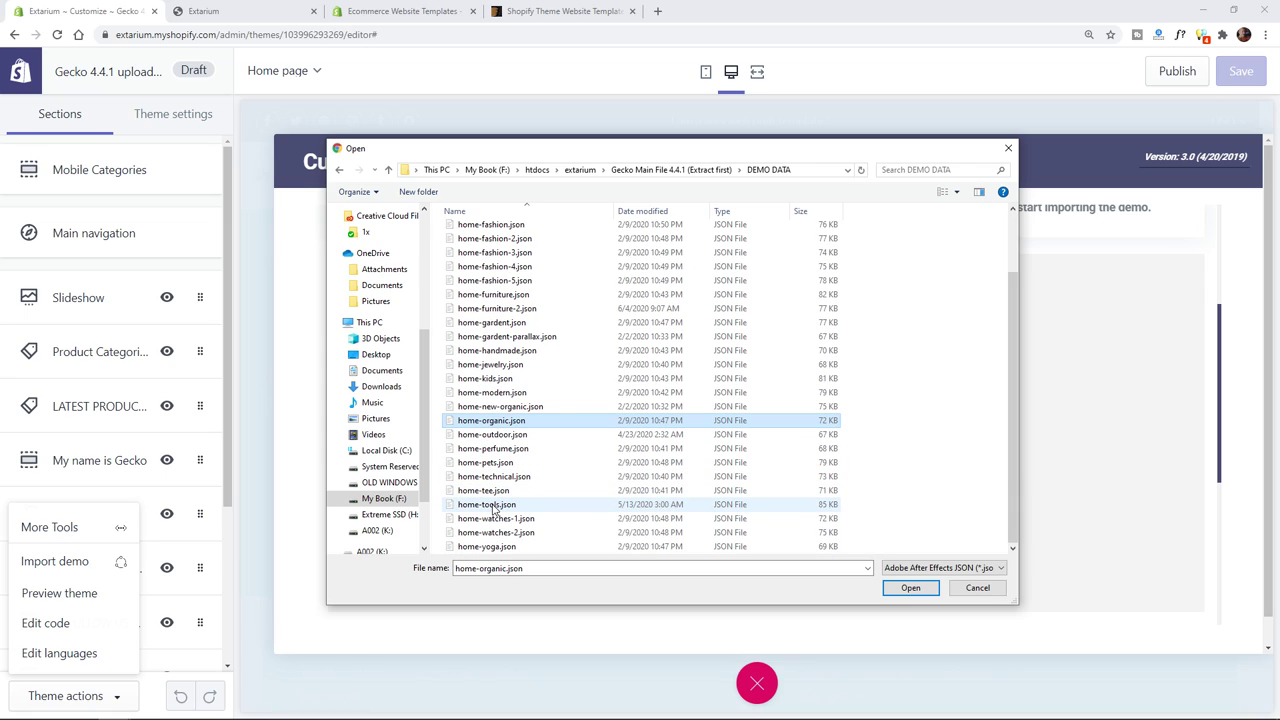
pyautogui.doubleClick(490, 491)
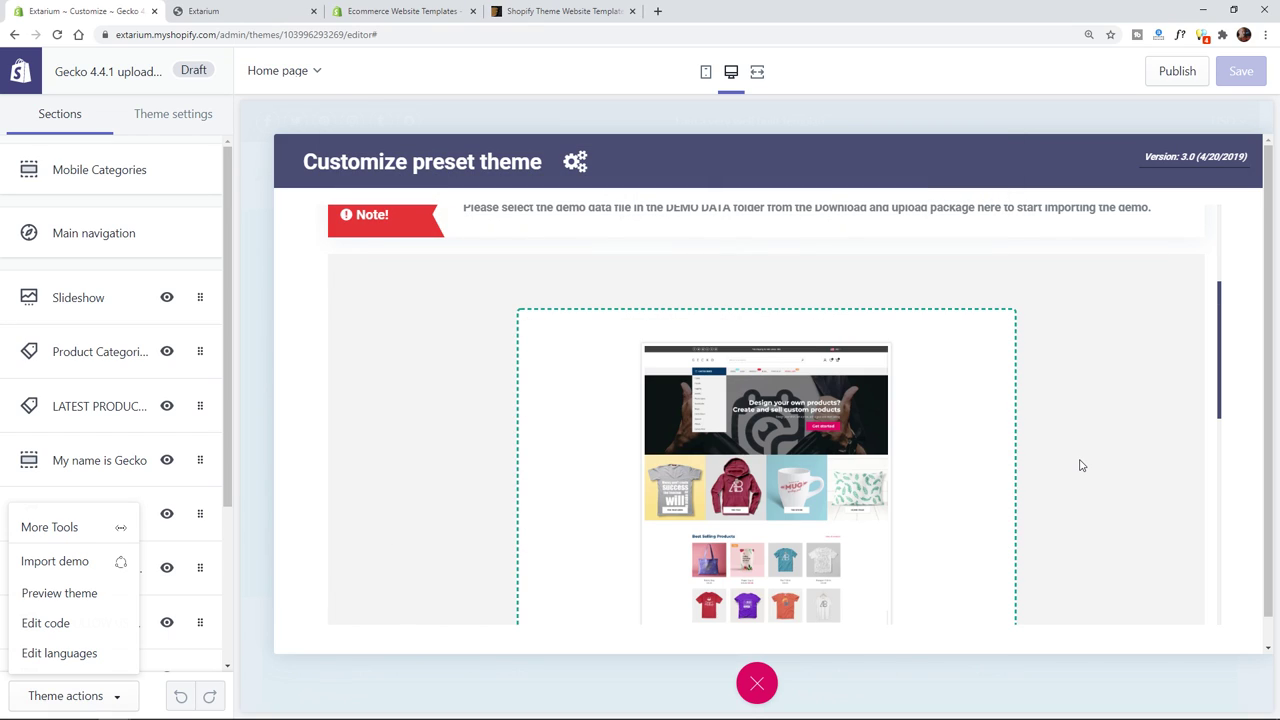
# - Cancel the home-tee demo import
pyautogui.scroll(-3, 1097, 473)
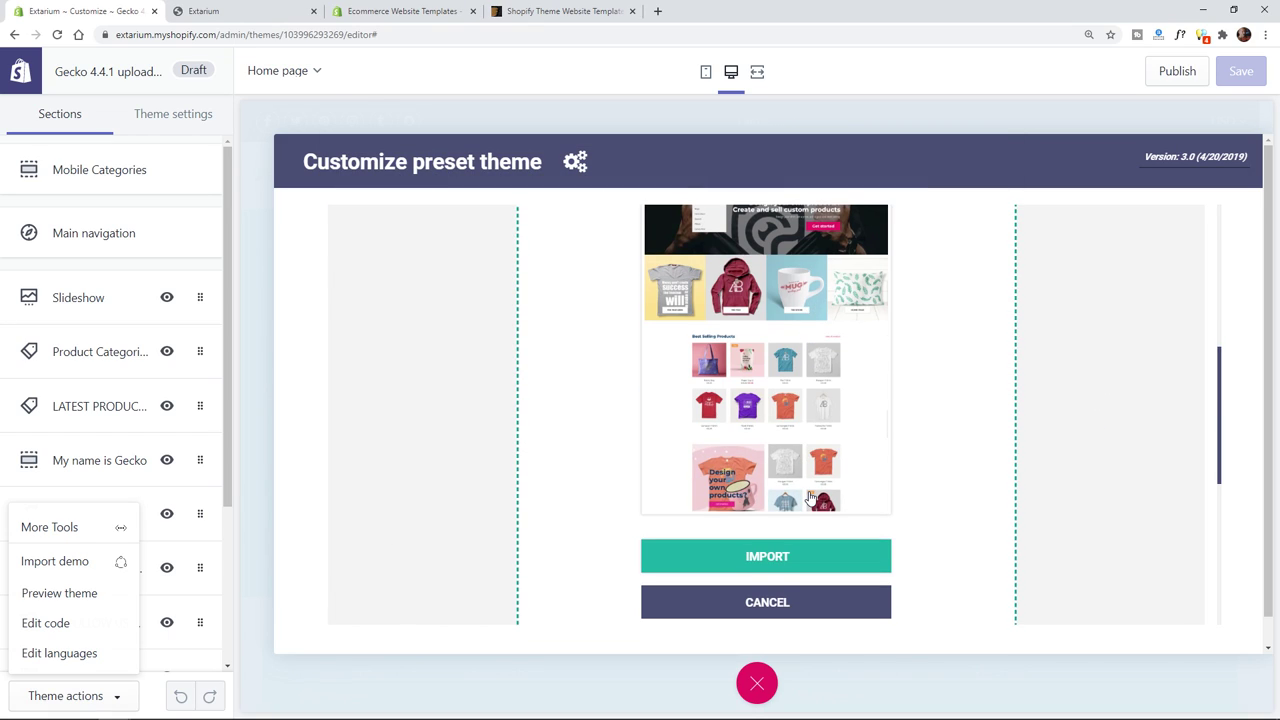
pyautogui.scroll(1, 811, 500)
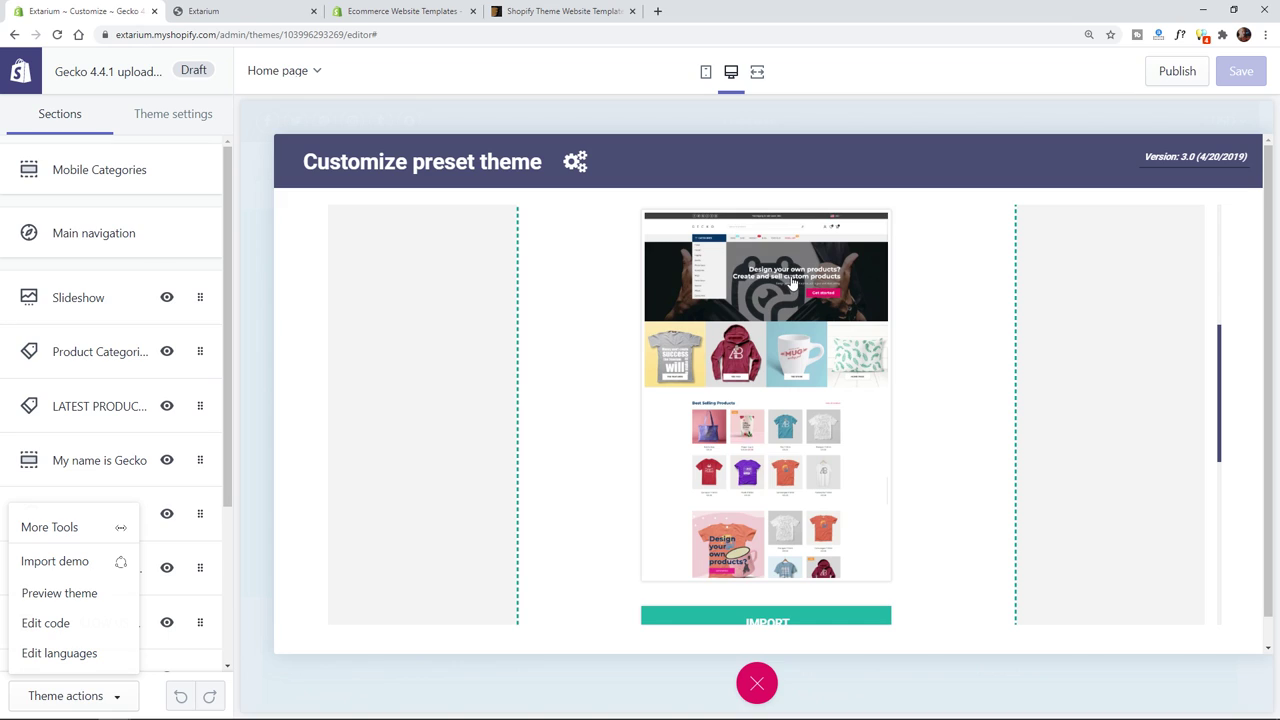
pyautogui.scroll(-3, 779, 468)
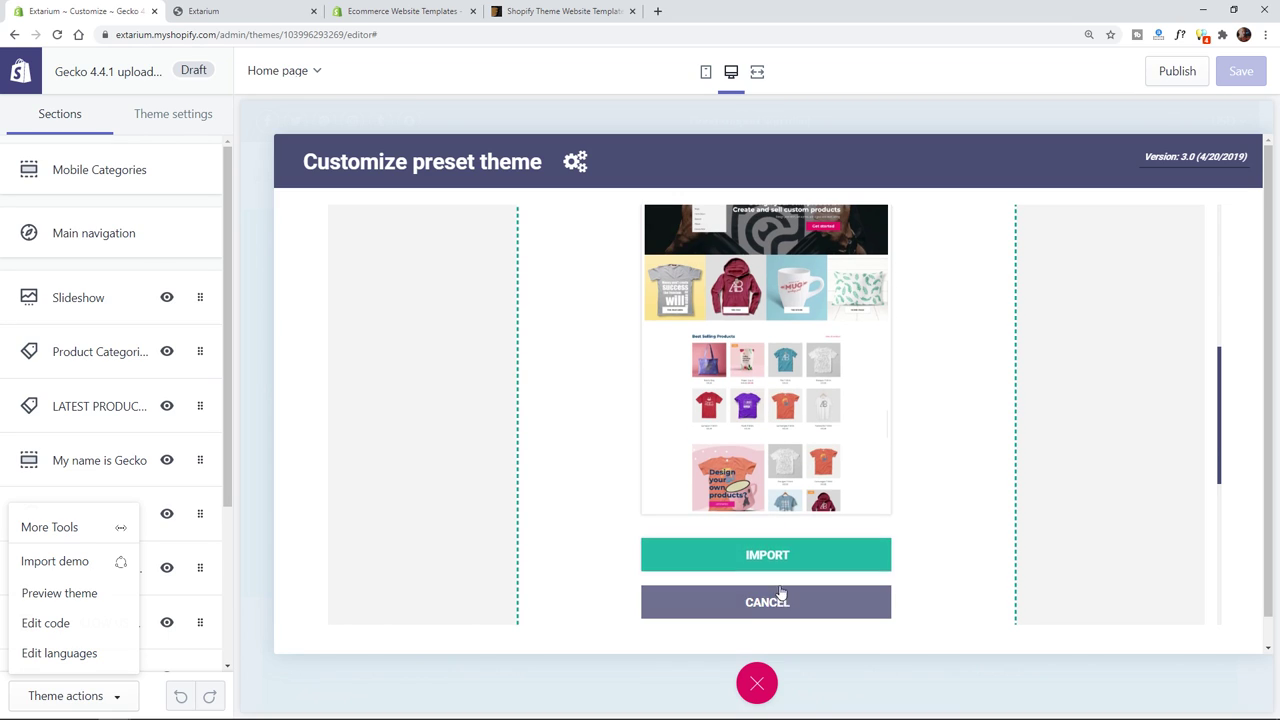
pyautogui.click(777, 555)
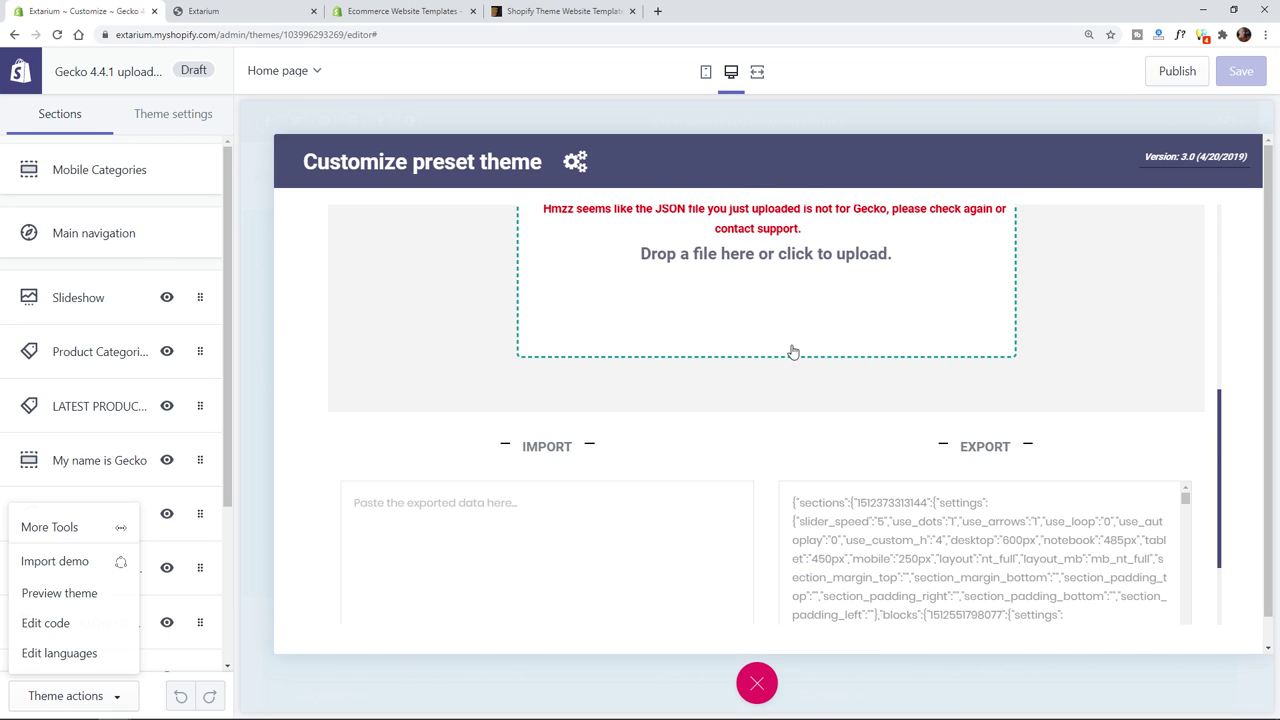
# - Upload home-organic.json for preview, then go to the ThemeForest Shopify theme search results
pyautogui.click(776, 245)
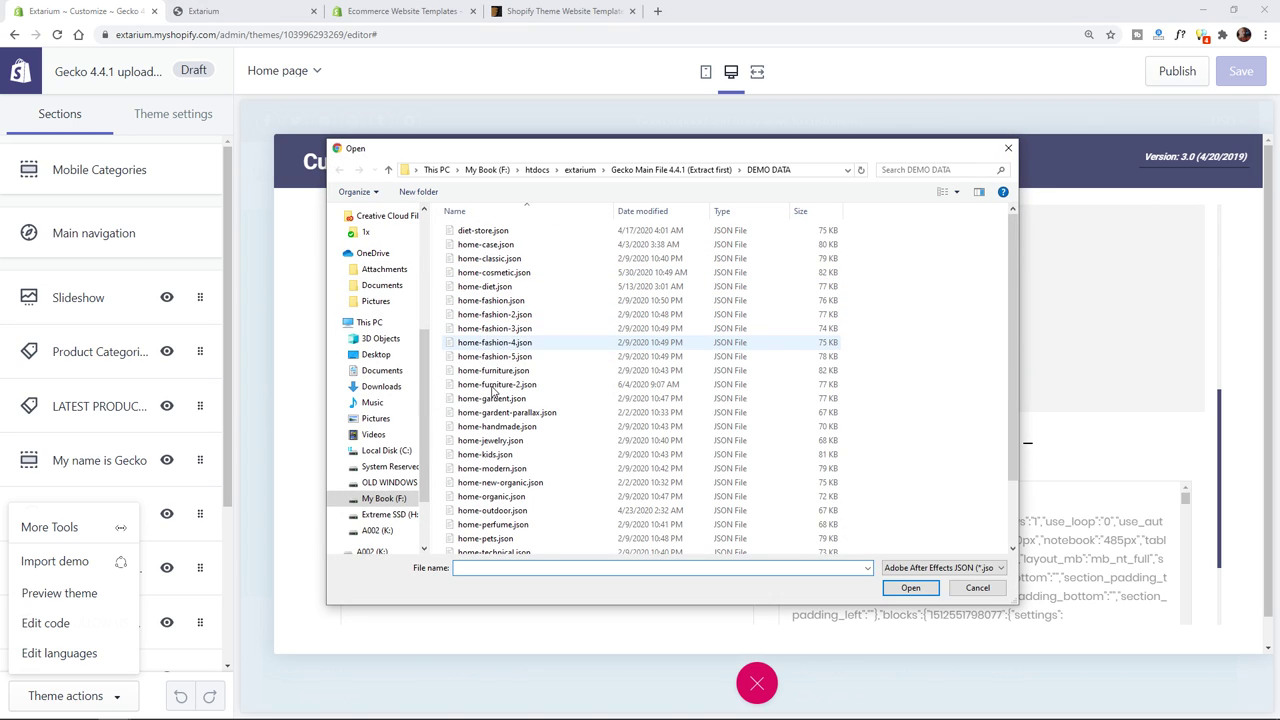
pyautogui.scroll(-2, 515, 470)
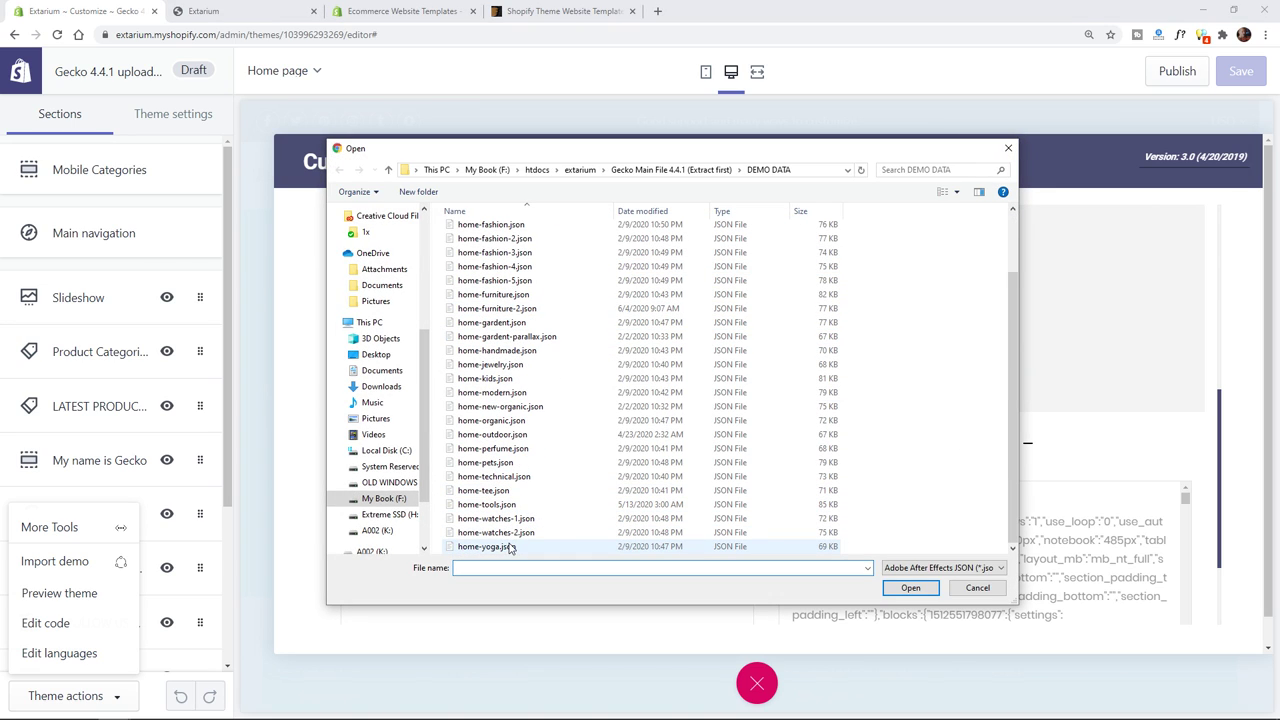
pyautogui.doubleClick(513, 422)
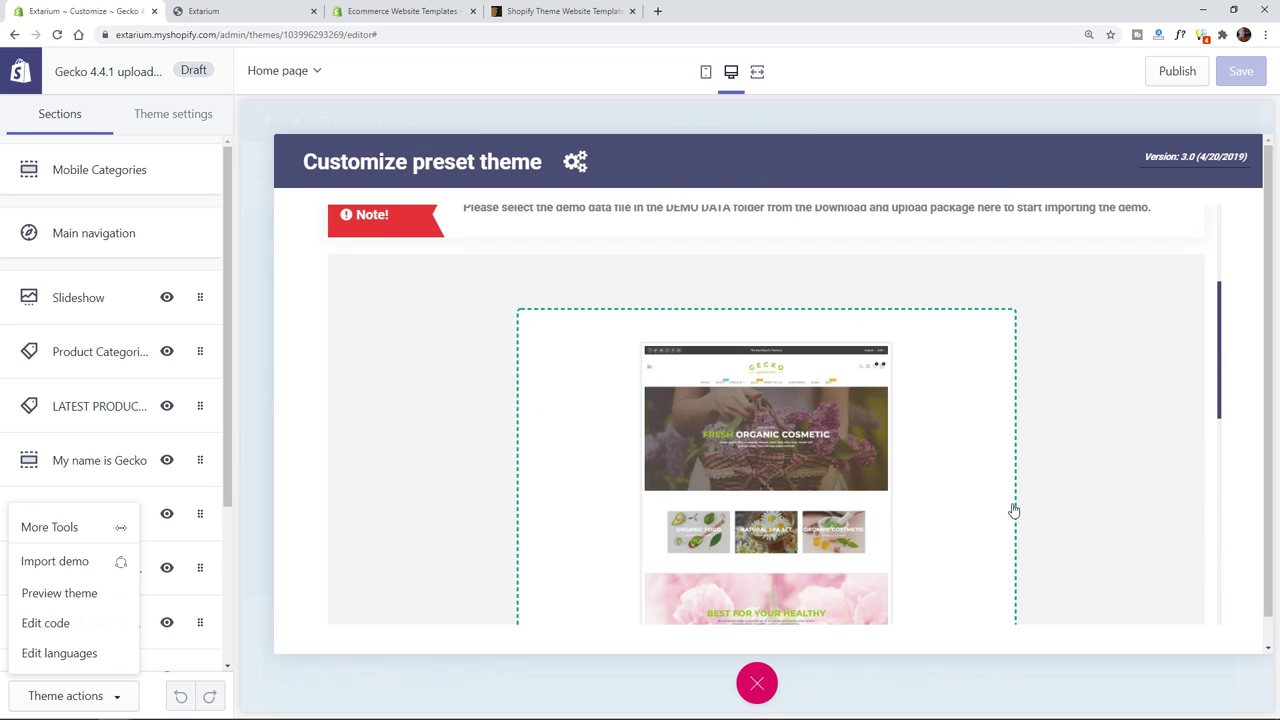
pyautogui.scroll(-1, 1020, 508)
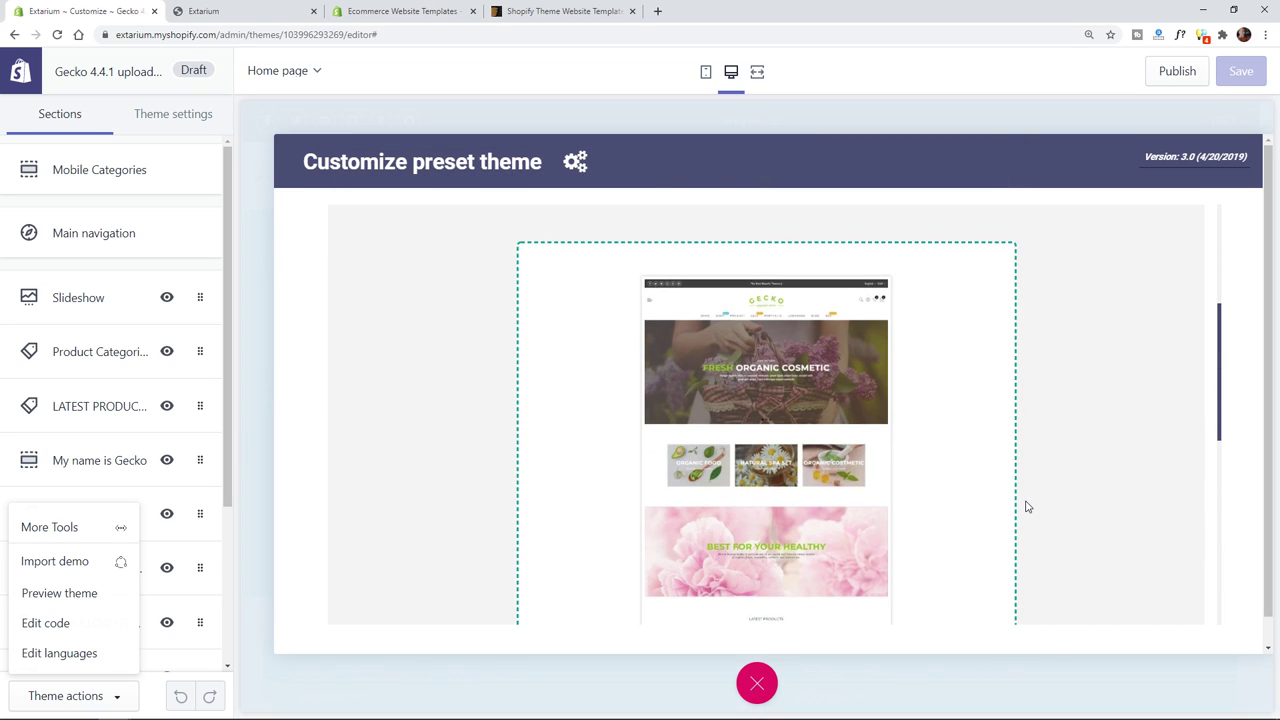
pyautogui.click(543, 8)
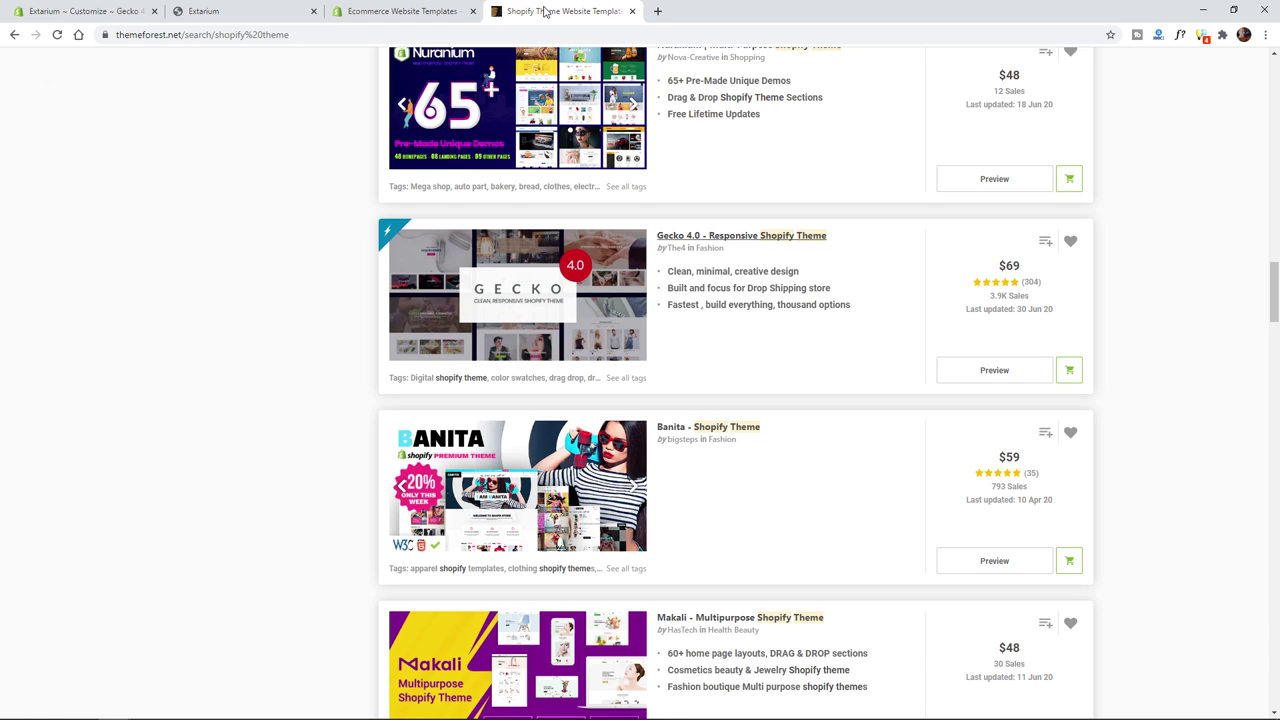
# - Open the Gecko 4.0 item page and launch its live preview
pyautogui.click(693, 238)
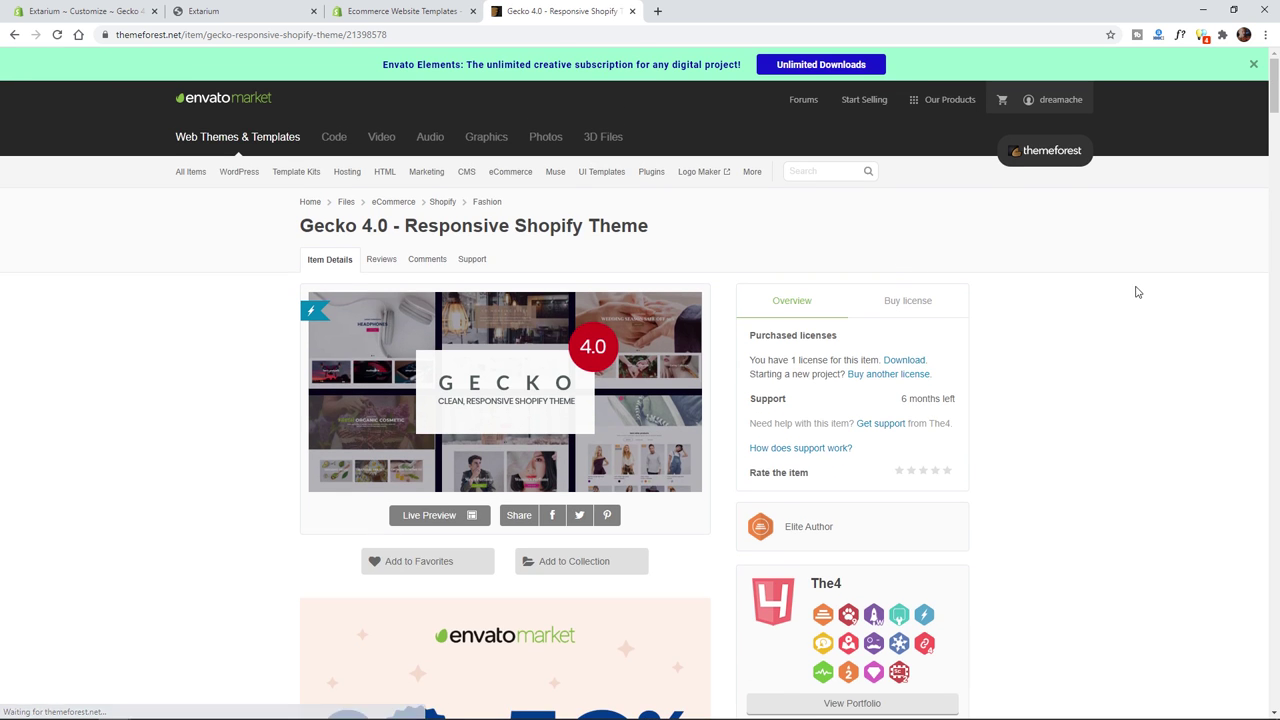
pyautogui.scroll(-5, 1046, 374)
pyautogui.scroll(3, 1046, 374)
pyautogui.click(443, 314)
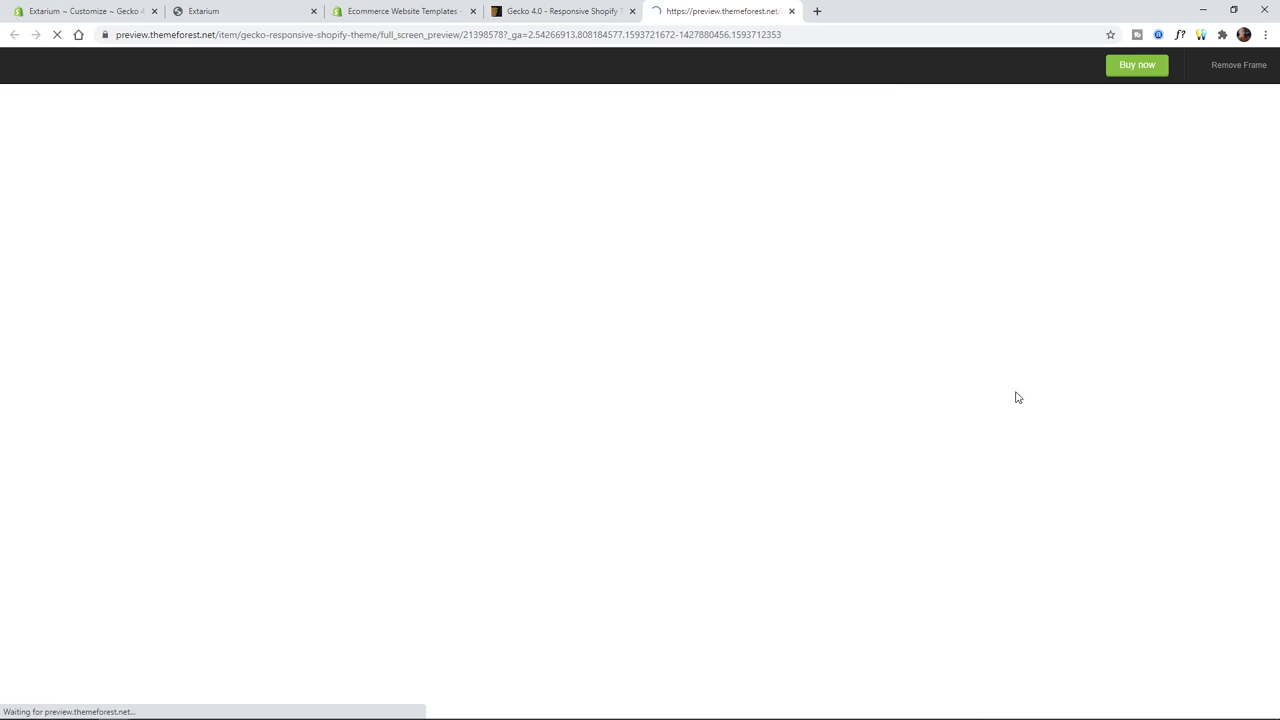
# - Scroll through the Gecko gallery of demo homepage layouts
pyautogui.scroll(-10, 1043, 529)
pyautogui.scroll(5, 1035, 530)
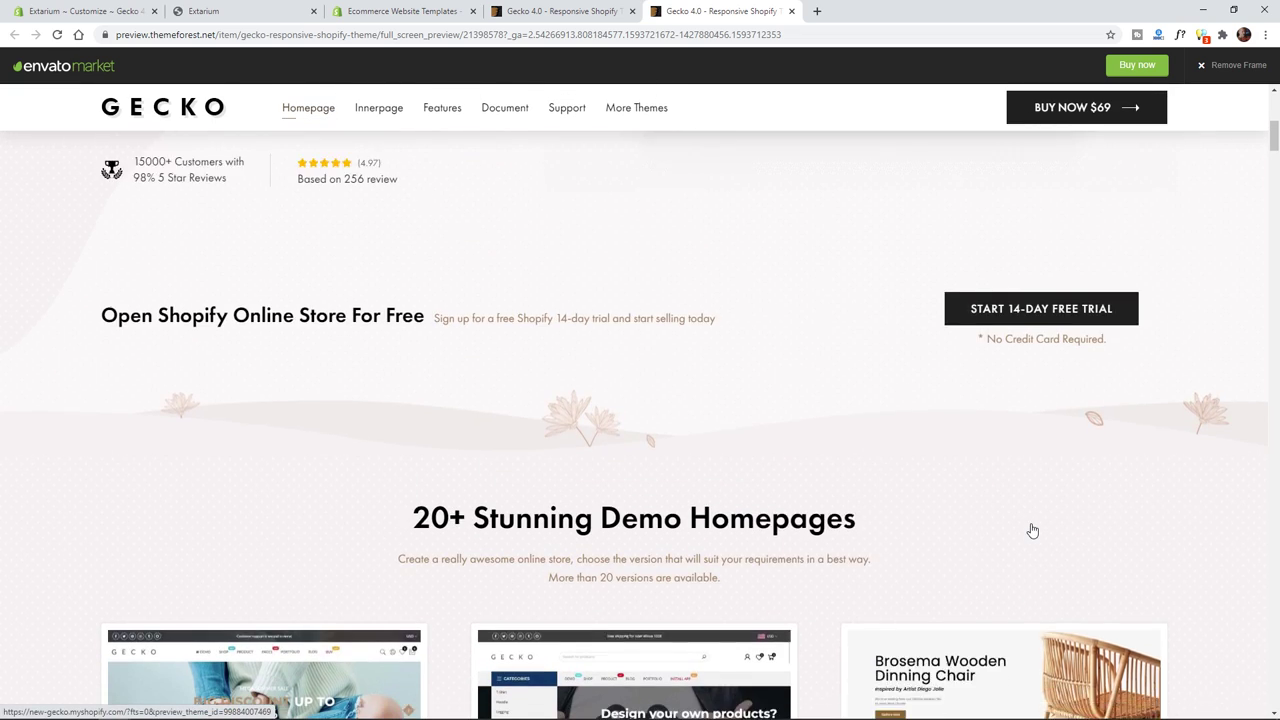
pyautogui.scroll(-4, 1033, 530)
pyautogui.moveTo(1275, 156); pyautogui.dragTo(1273, 163)
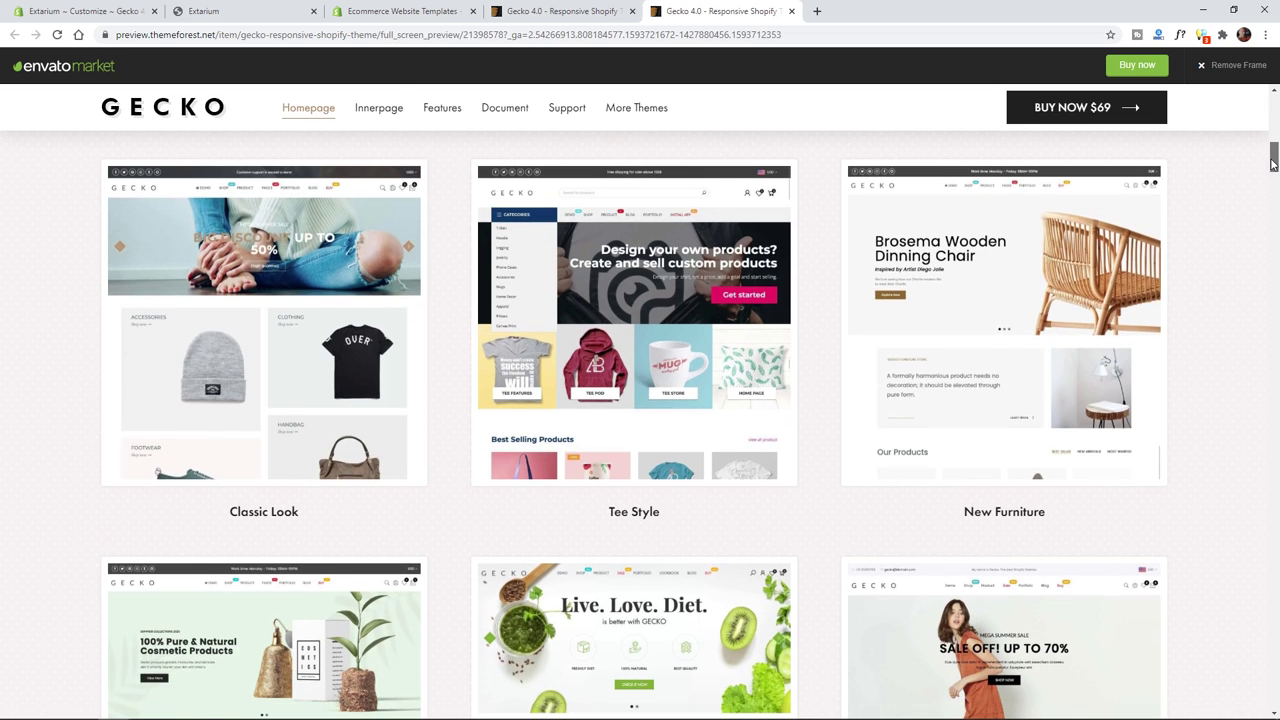
pyautogui.scroll(-3, 1157, 357)
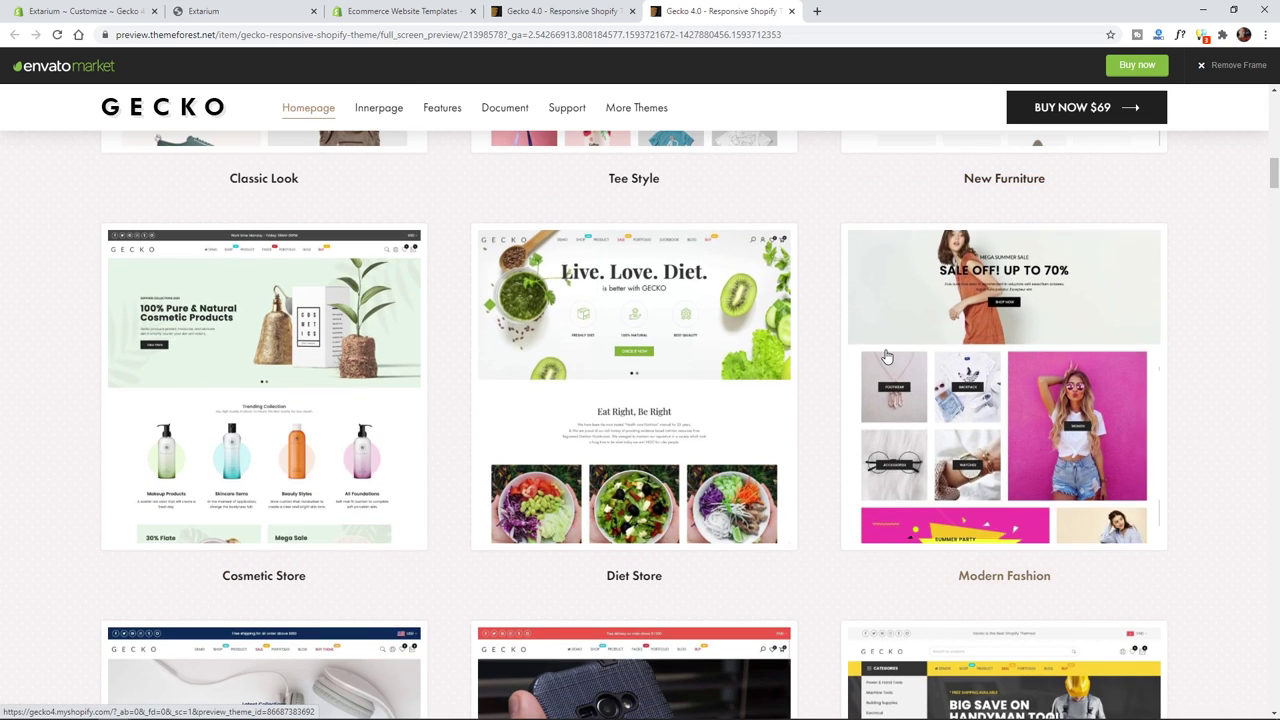
pyautogui.scroll(-1, 1189, 383)
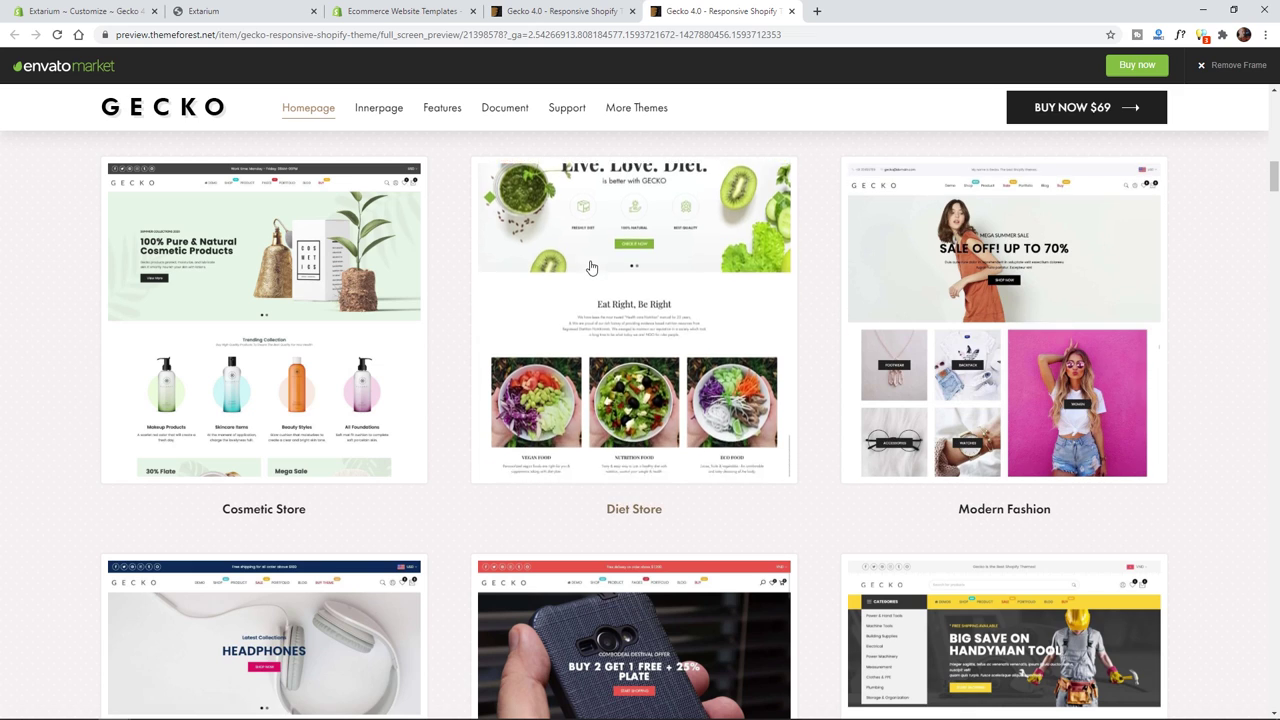
pyautogui.scroll(2, 777, 323)
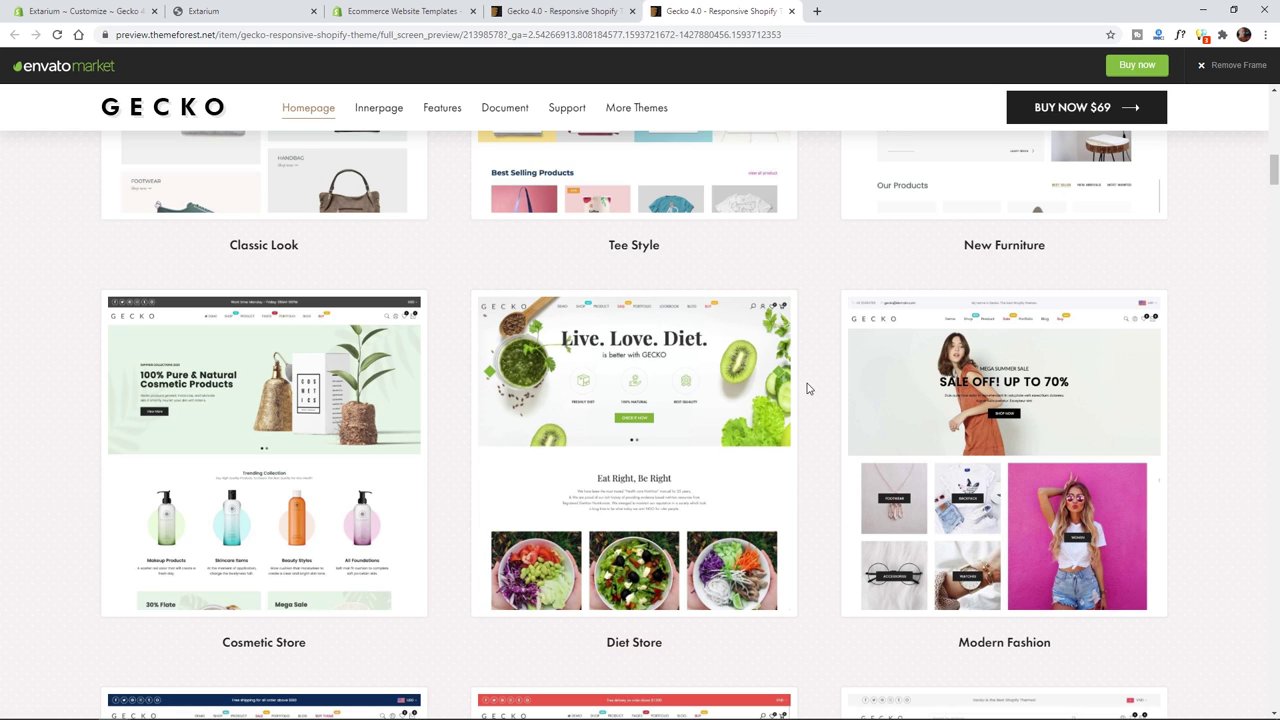
pyautogui.scroll(1, 817, 364)
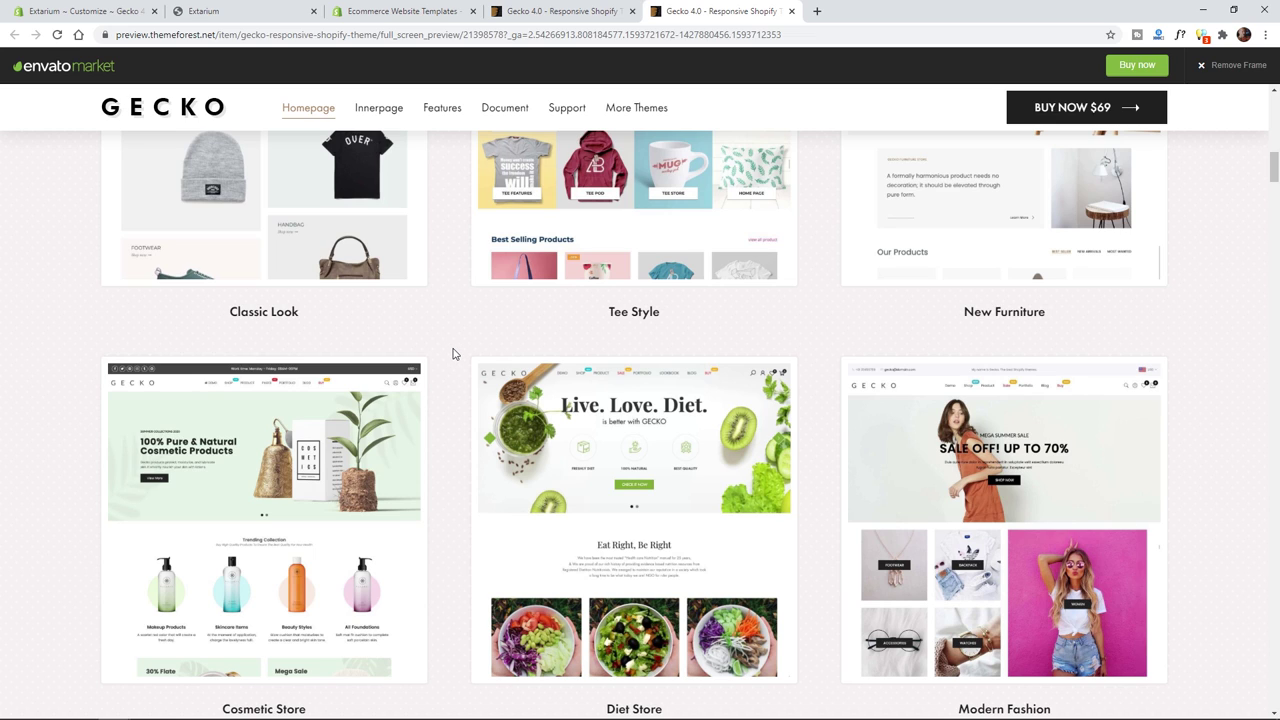
pyautogui.scroll(-5, 452, 353)
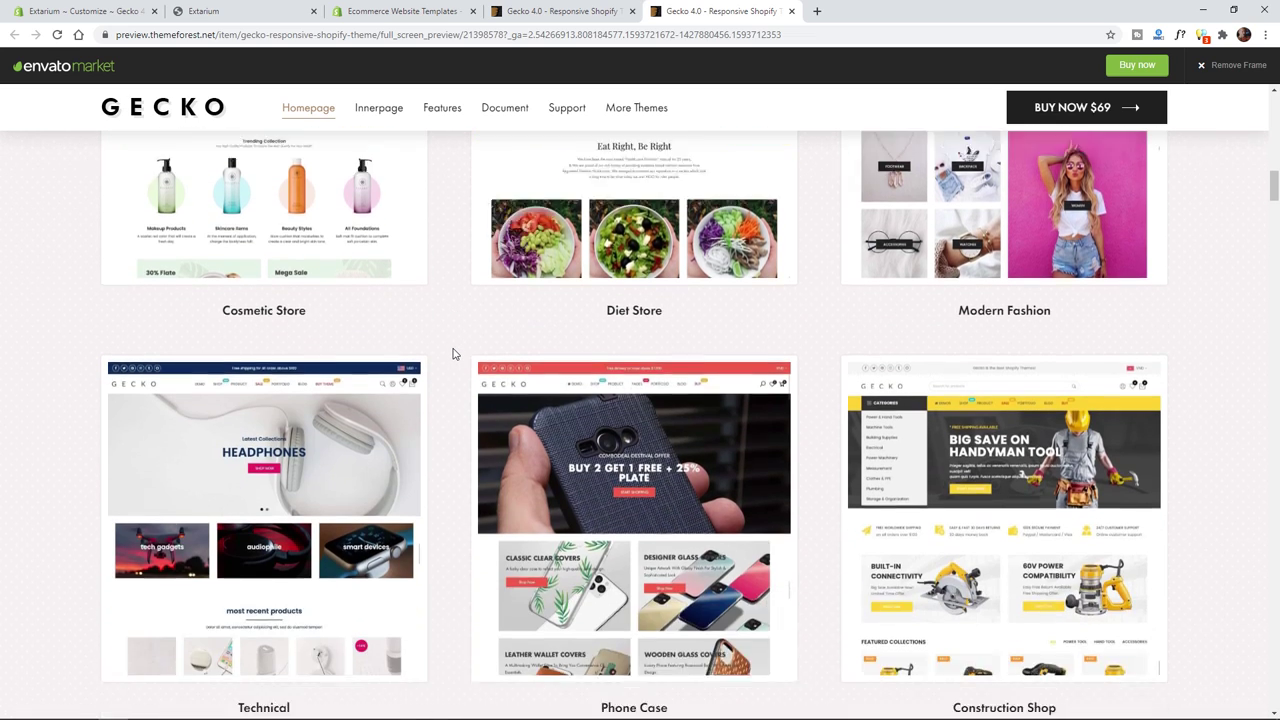
pyautogui.scroll(3, 452, 353)
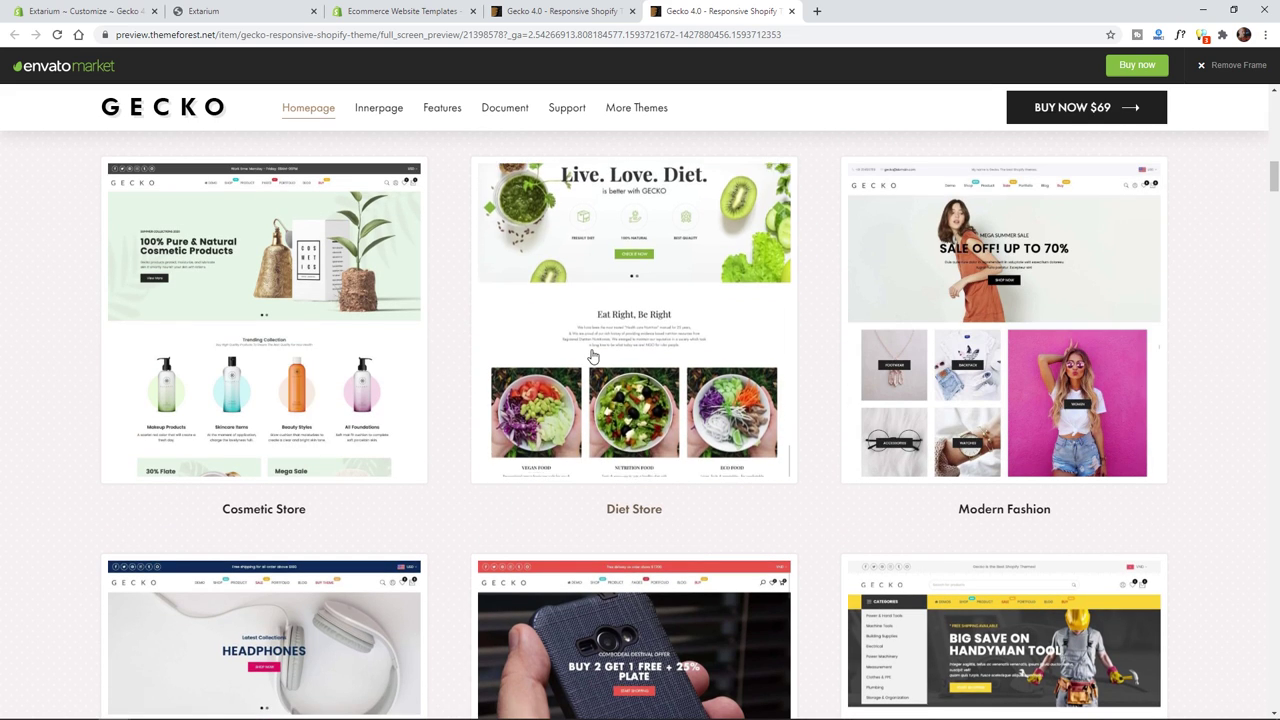
pyautogui.scroll(-3, 452, 435)
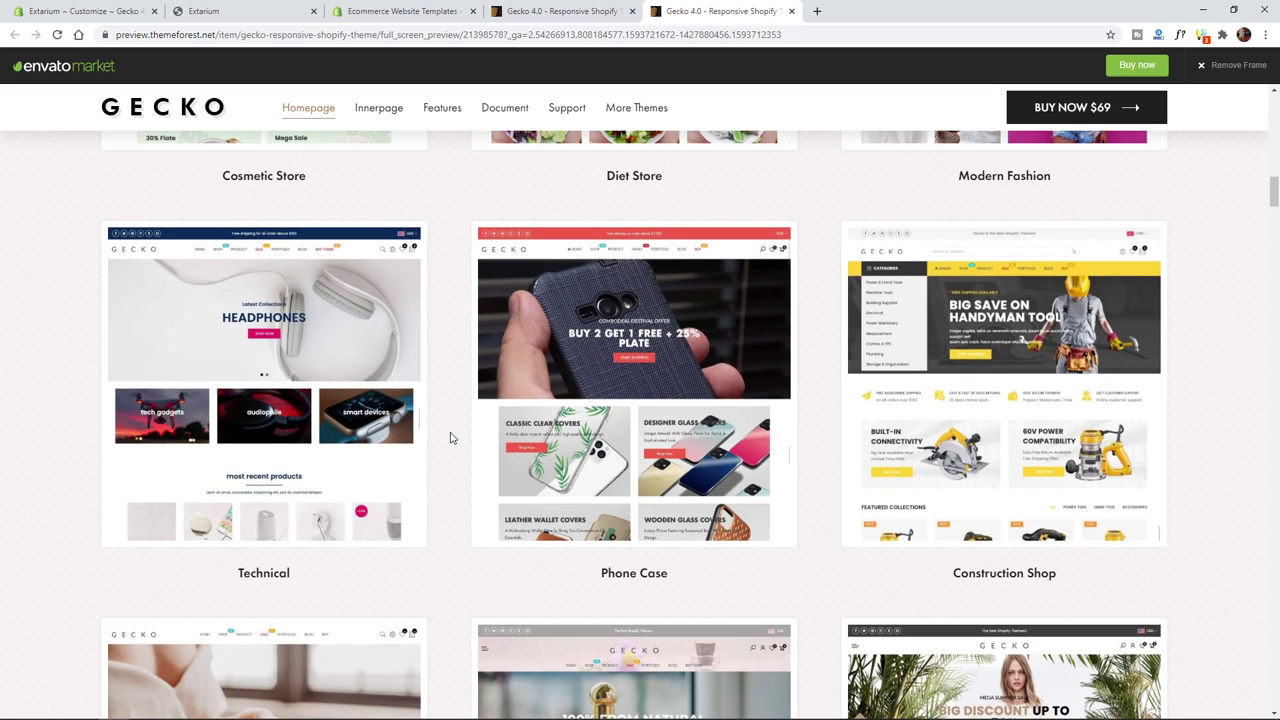
pyautogui.scroll(-1, 450, 437)
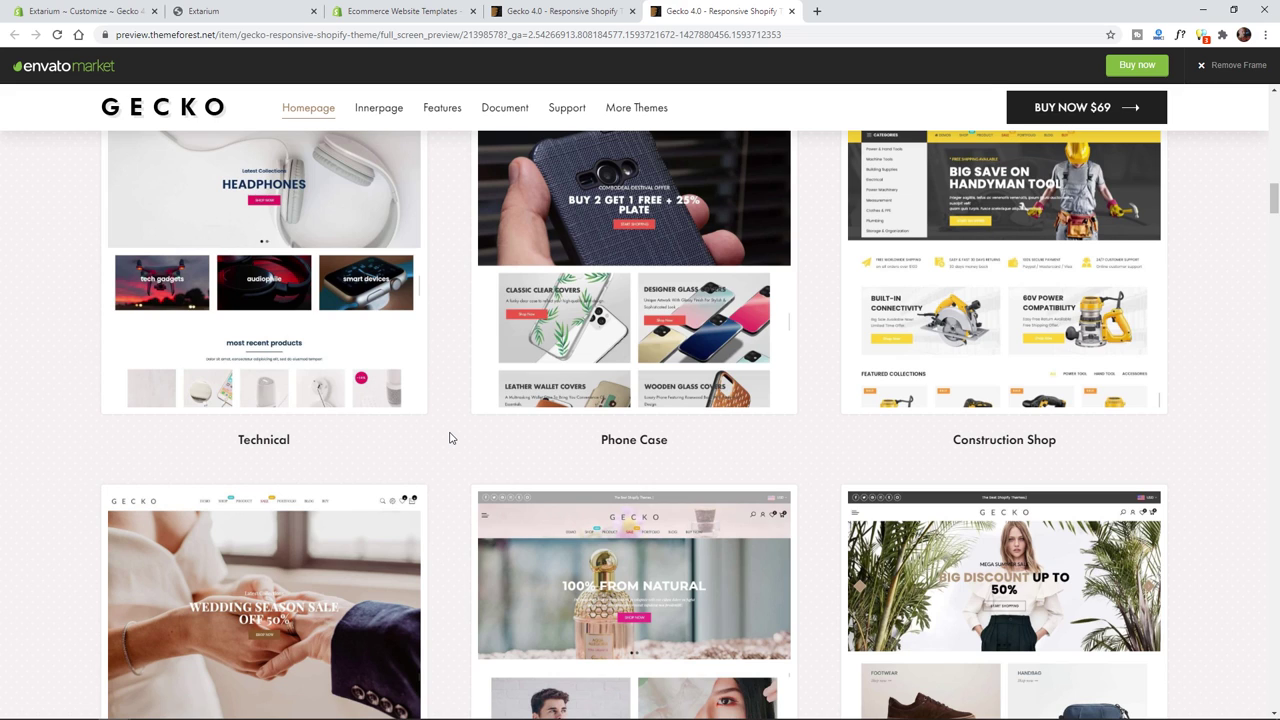
pyautogui.scroll(1, 450, 437)
pyautogui.scroll(-3, 450, 437)
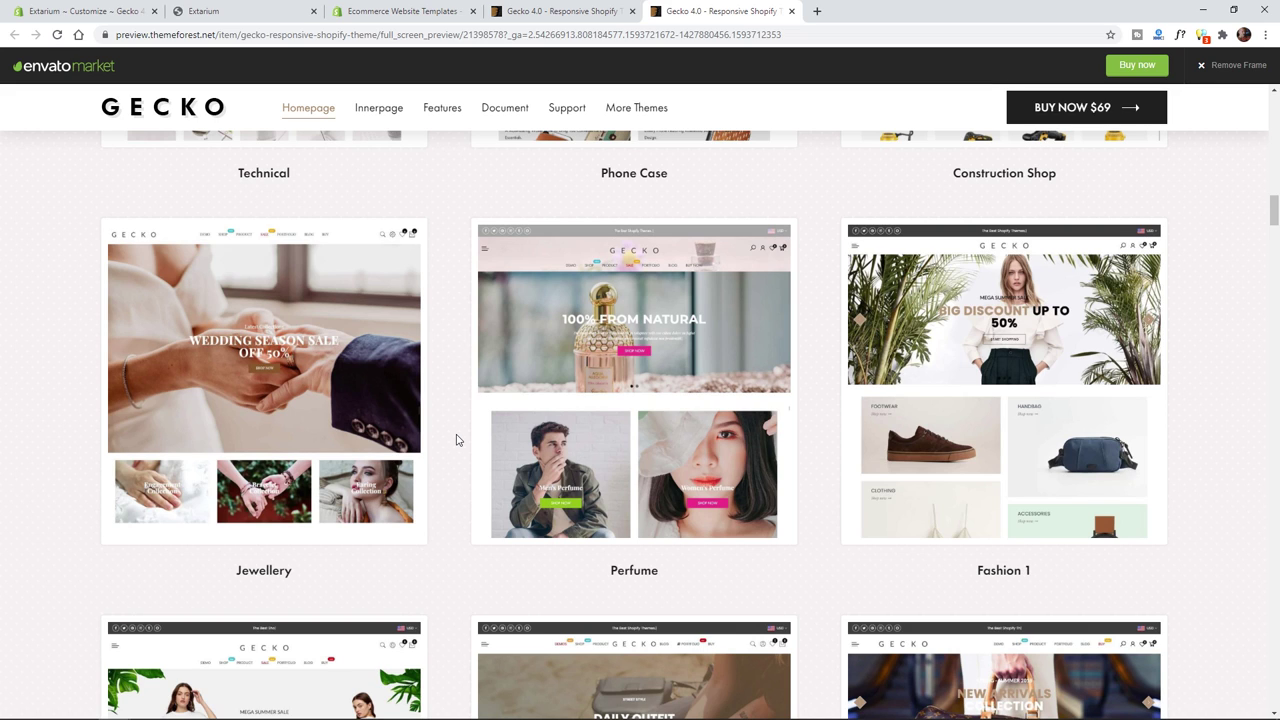
pyautogui.scroll(-4, 456, 440)
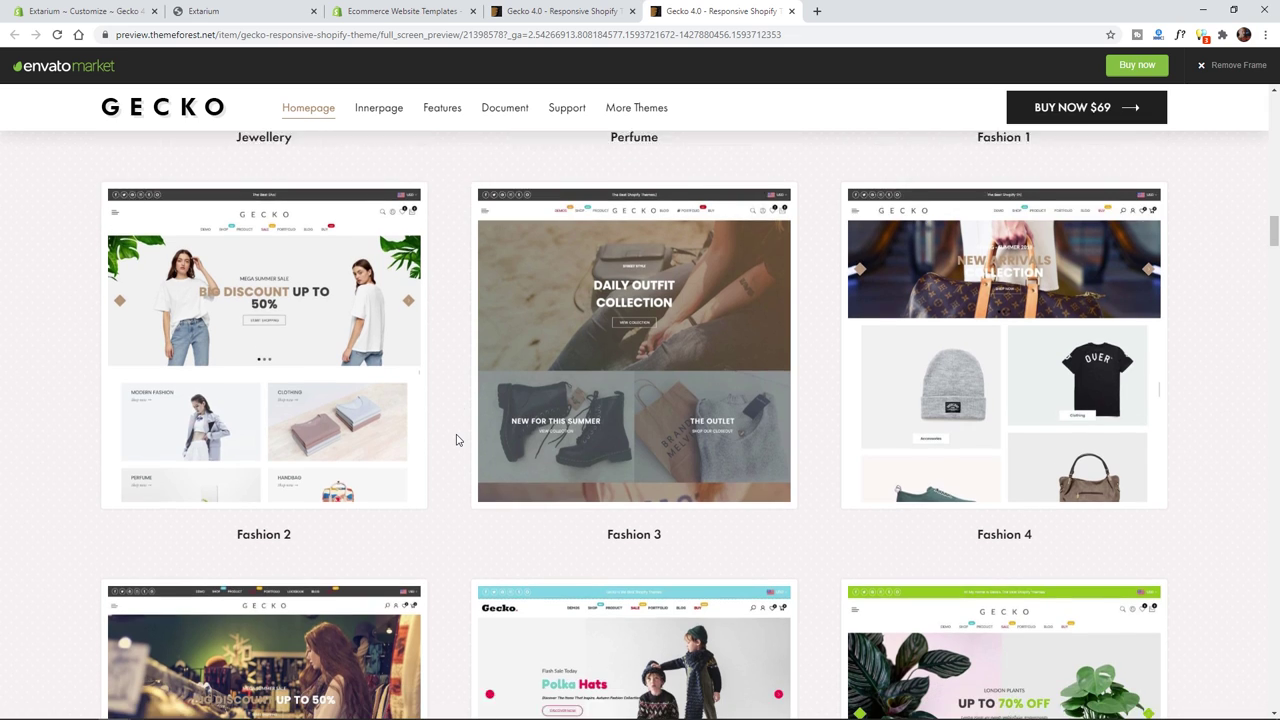
pyautogui.scroll(-3, 456, 440)
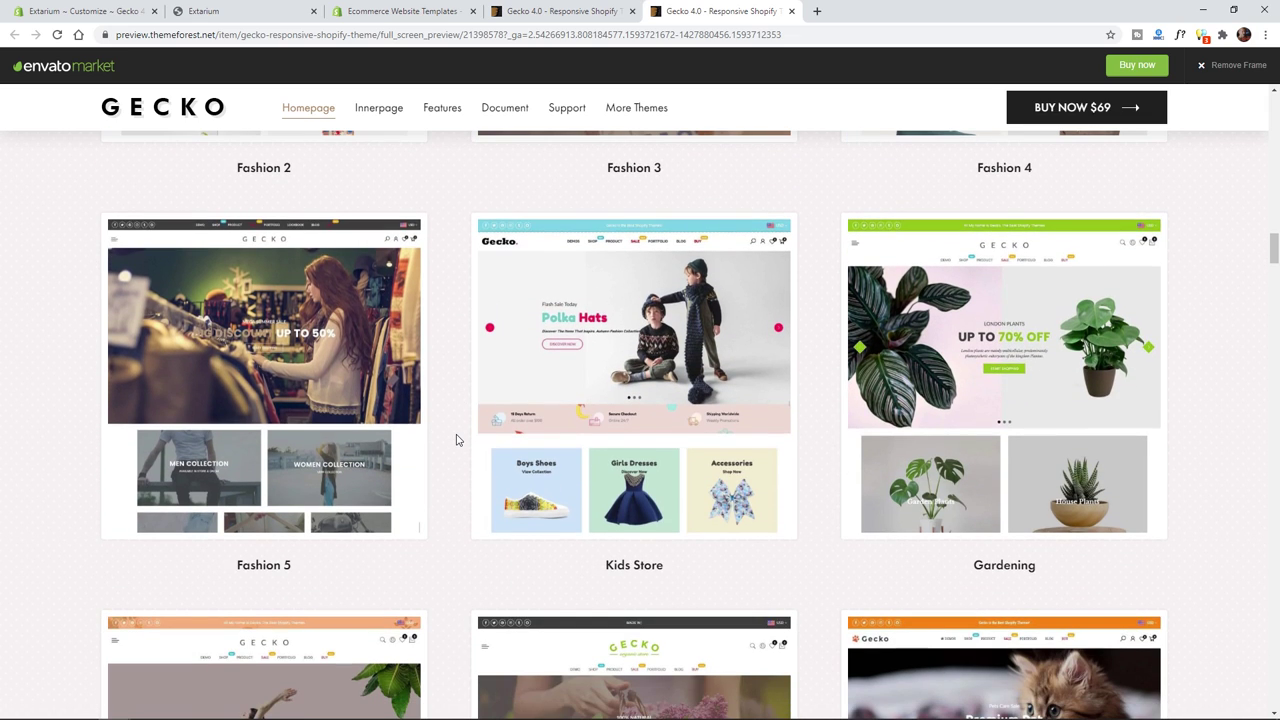
pyautogui.scroll(-1, 456, 440)
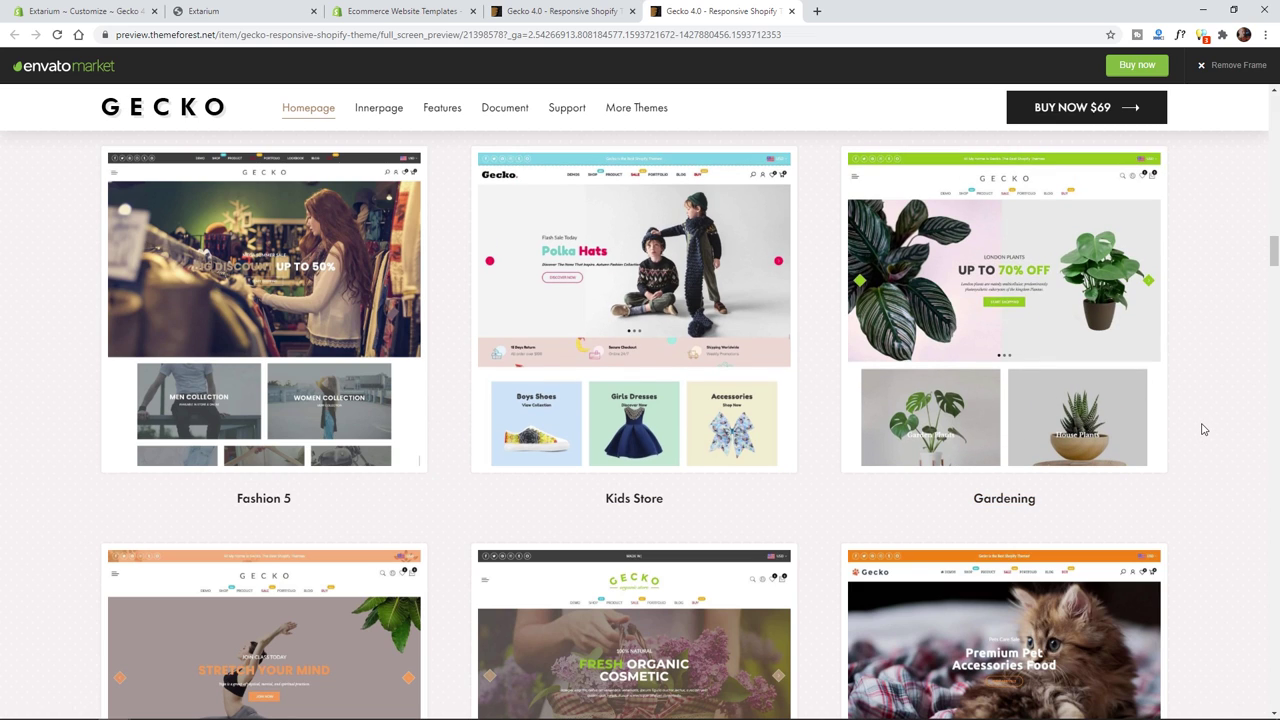
pyautogui.scroll(-3, 1204, 429)
pyautogui.scroll(-3, 1204, 429)
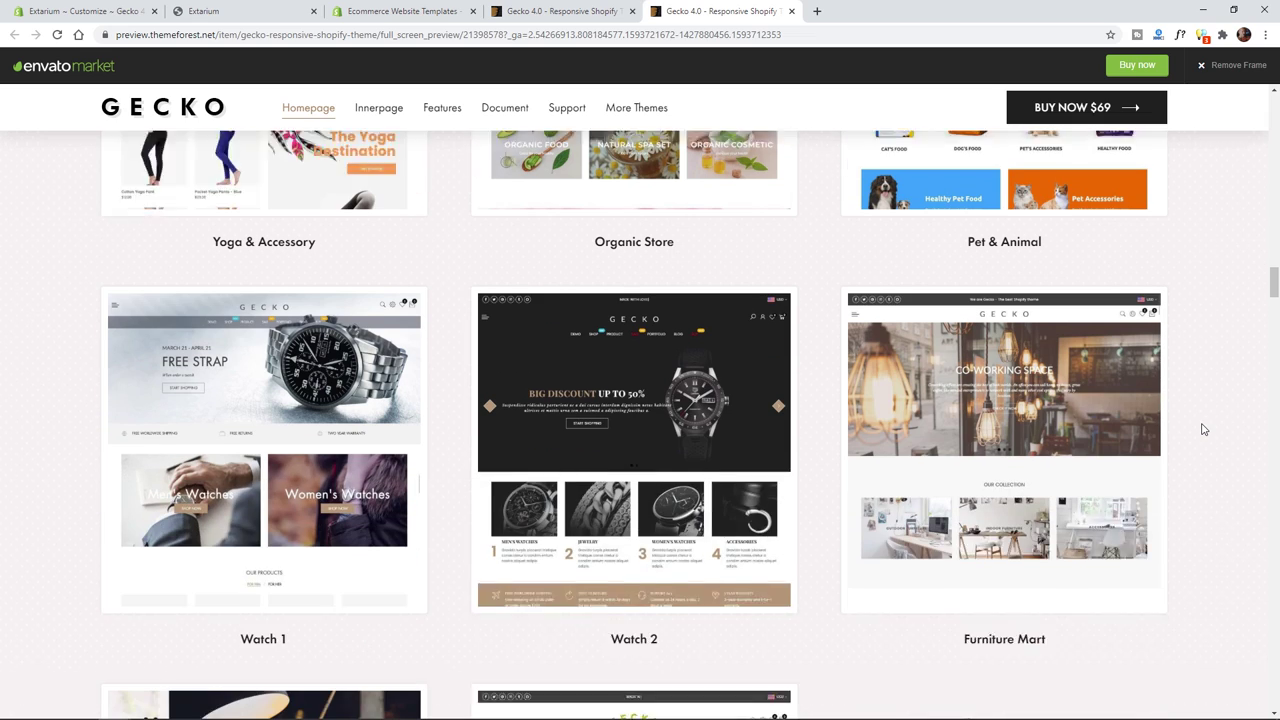
pyautogui.scroll(-1, 1204, 429)
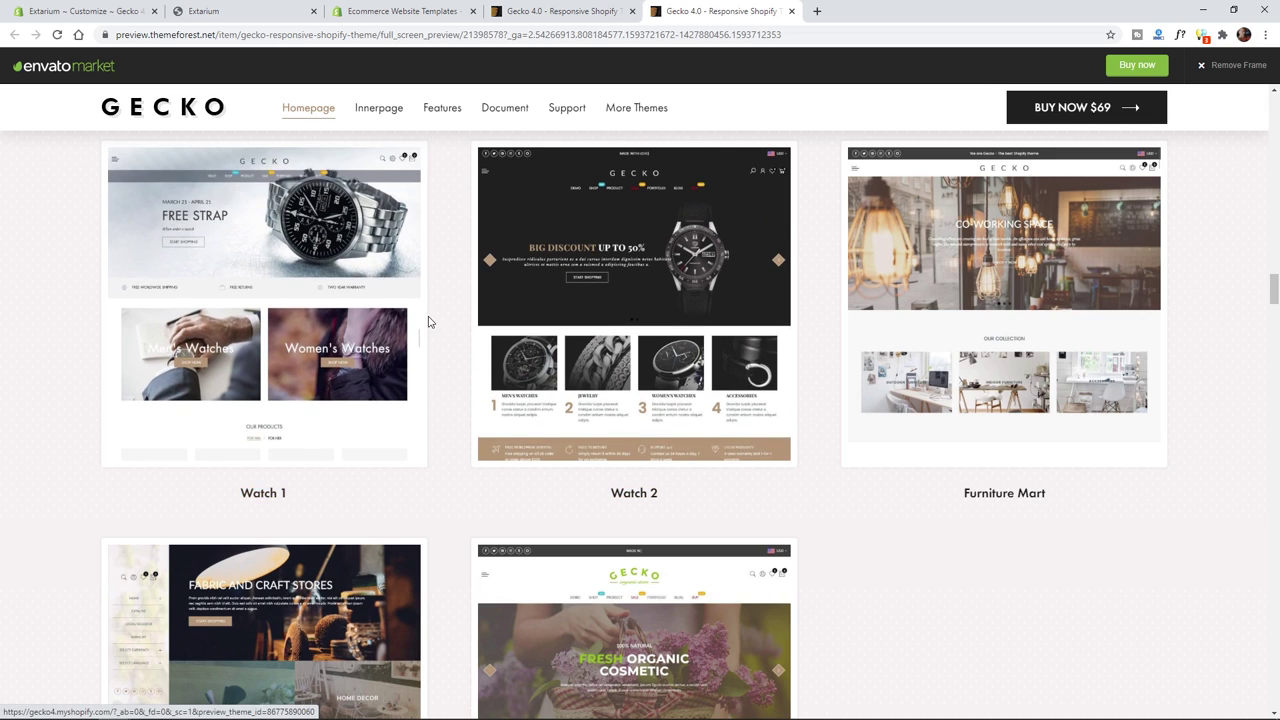
# - Scroll back up to the Diet Store demo thumbnail
pyautogui.scroll(-3, 433, 321)
pyautogui.scroll(10, 435, 330)
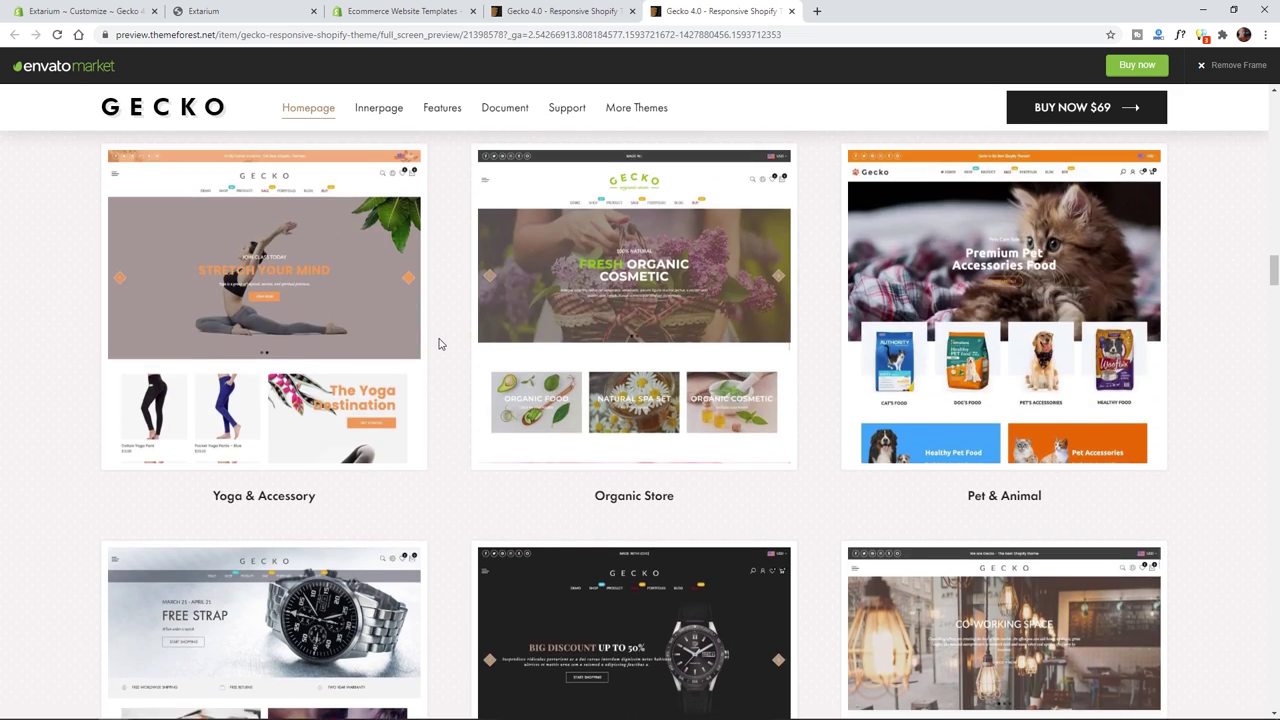
pyautogui.scroll(12, 438, 344)
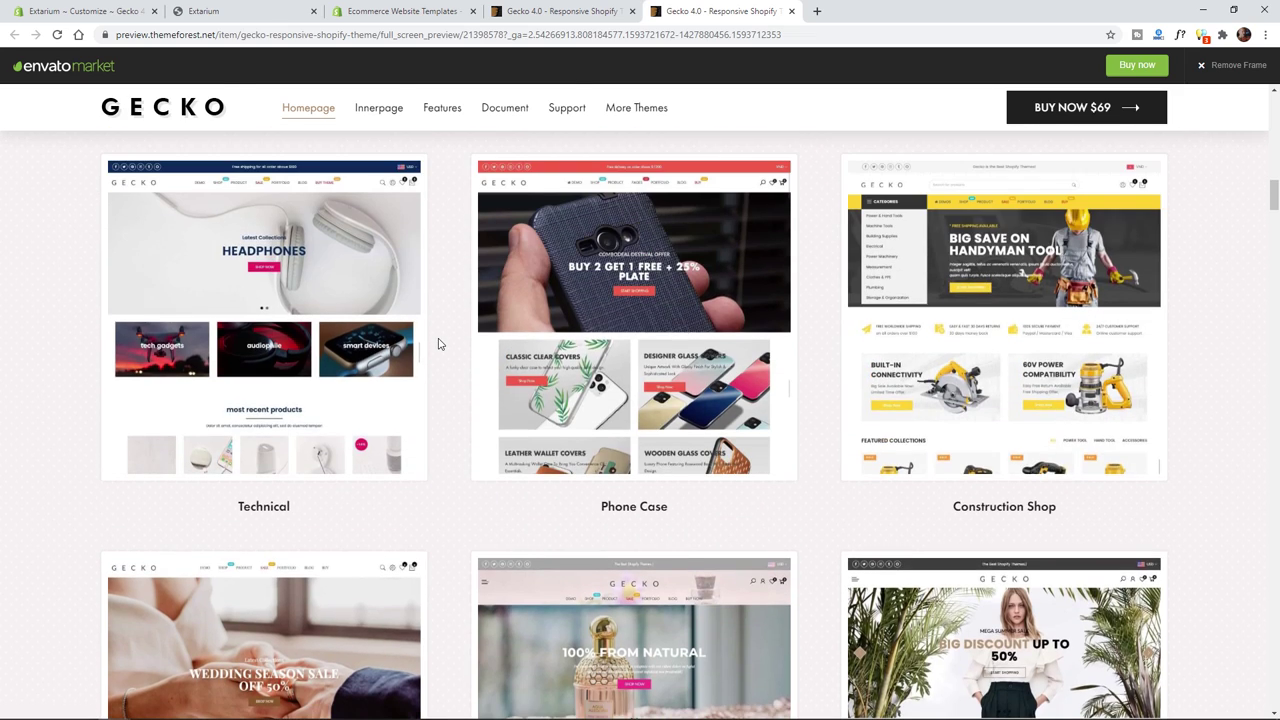
pyautogui.scroll(2, 438, 344)
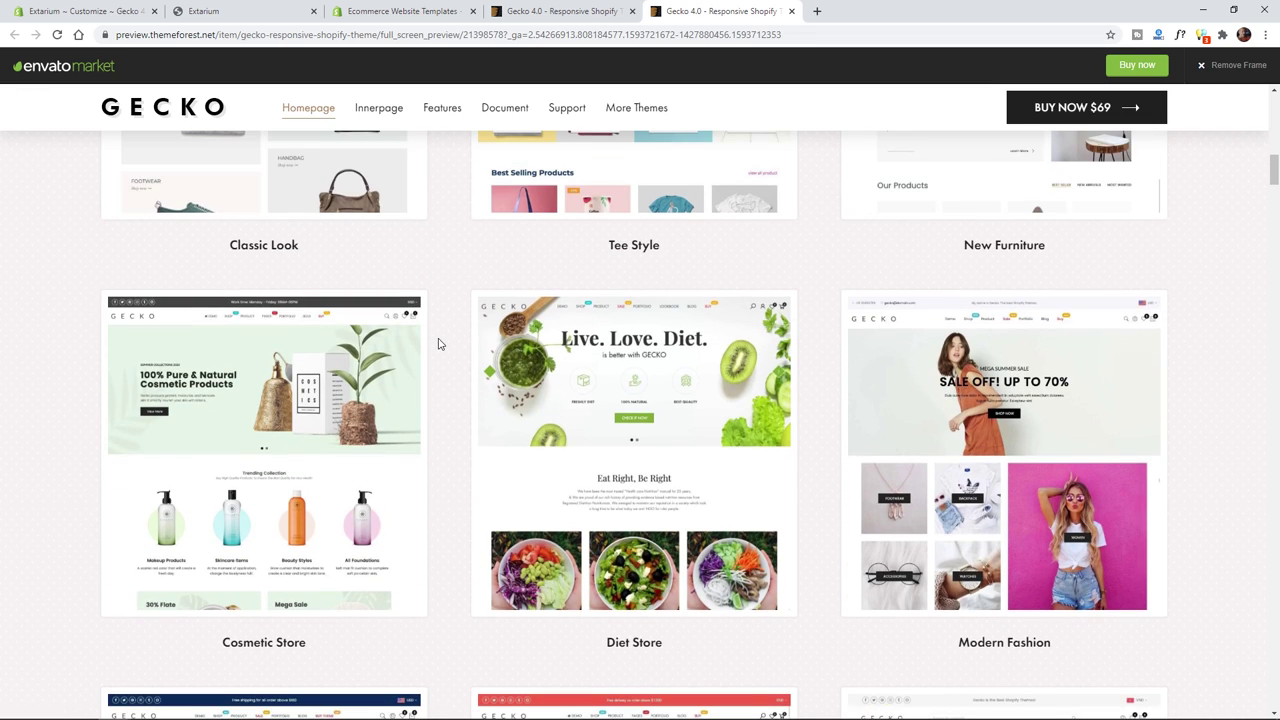
# - Open the Diet Store demo homepage in a new tab, closing a stray collection tab
pyautogui.click(604, 375)
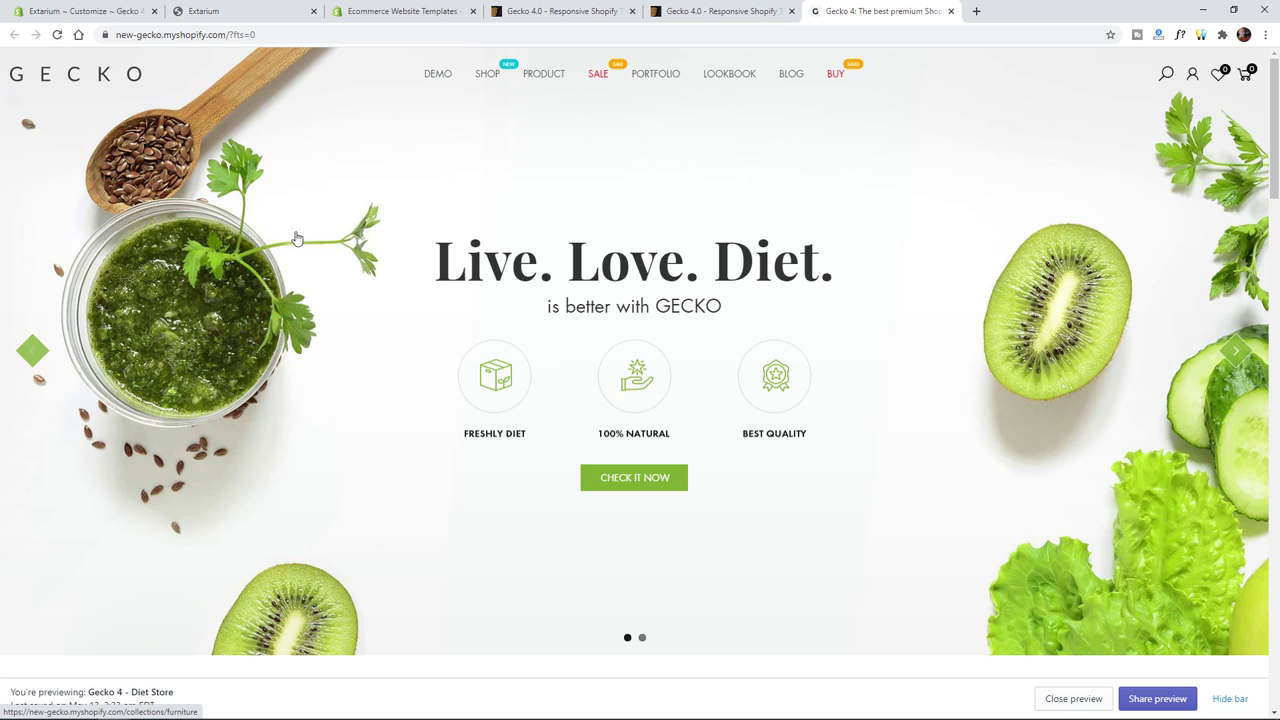
pyautogui.click(930, 212)
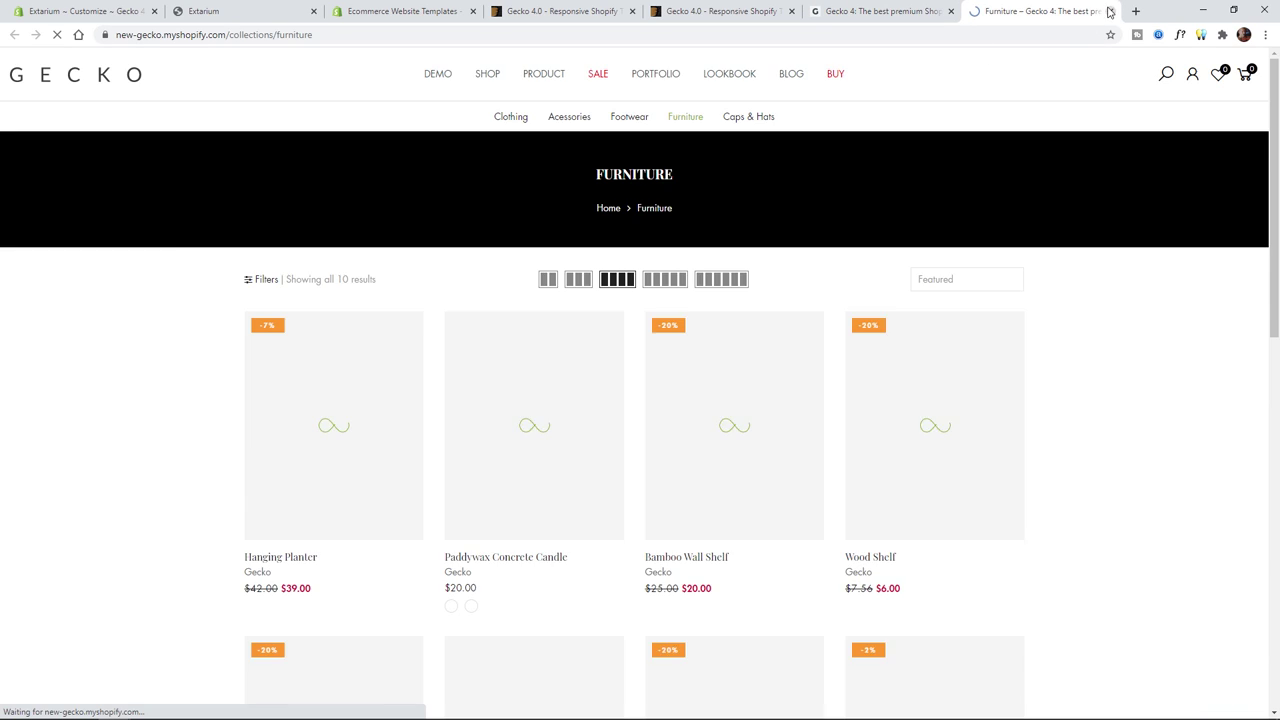
pyautogui.click(1110, 11)
# - Scroll through the Diet Store homepage sections and back to the 'Live. Love. Diet.' hero
pyautogui.scroll(-3, 857, 374)
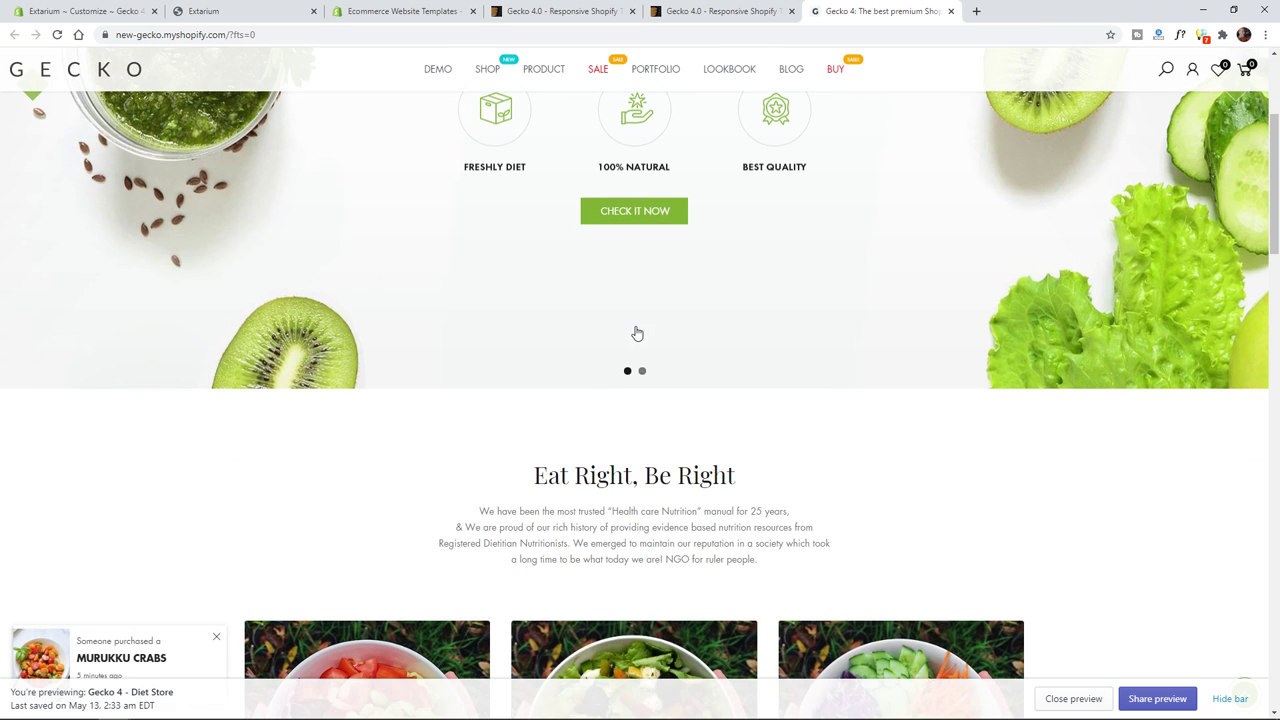
pyautogui.scroll(-3, 637, 333)
pyautogui.scroll(-3, 636, 331)
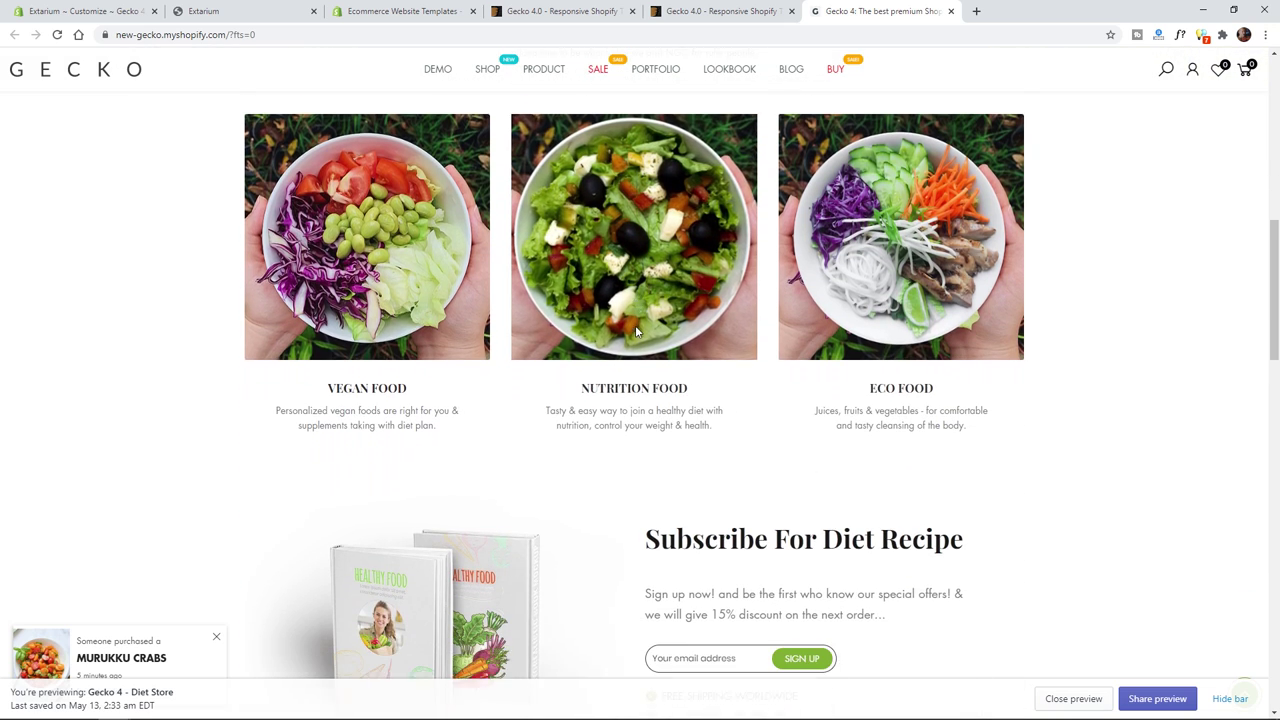
pyautogui.scroll(-5, 594, 247)
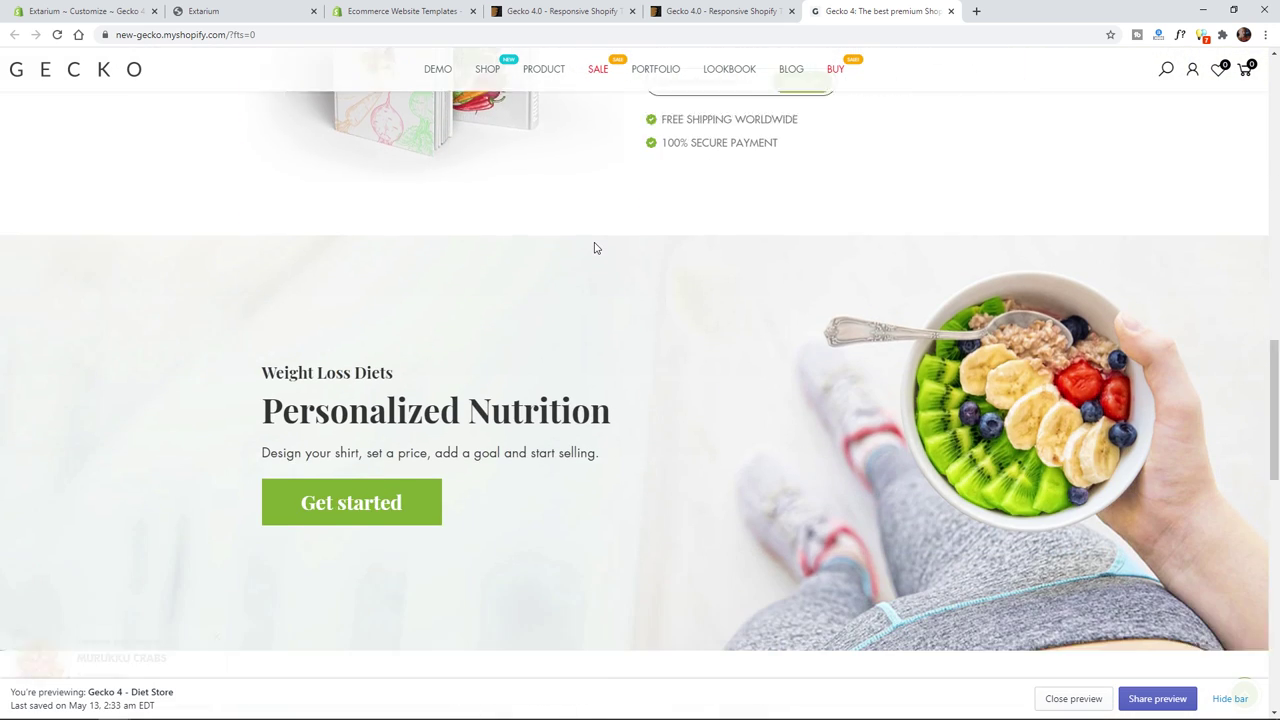
pyautogui.scroll(-5, 594, 247)
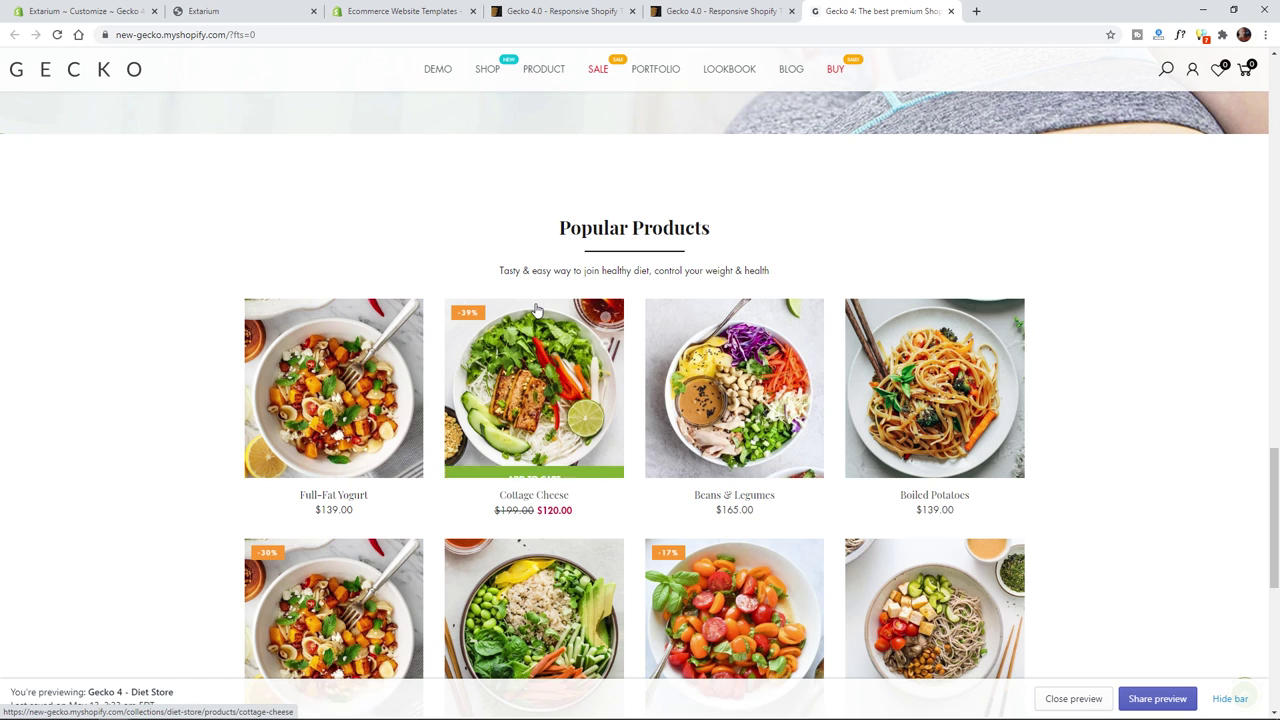
pyautogui.scroll(5, 537, 310)
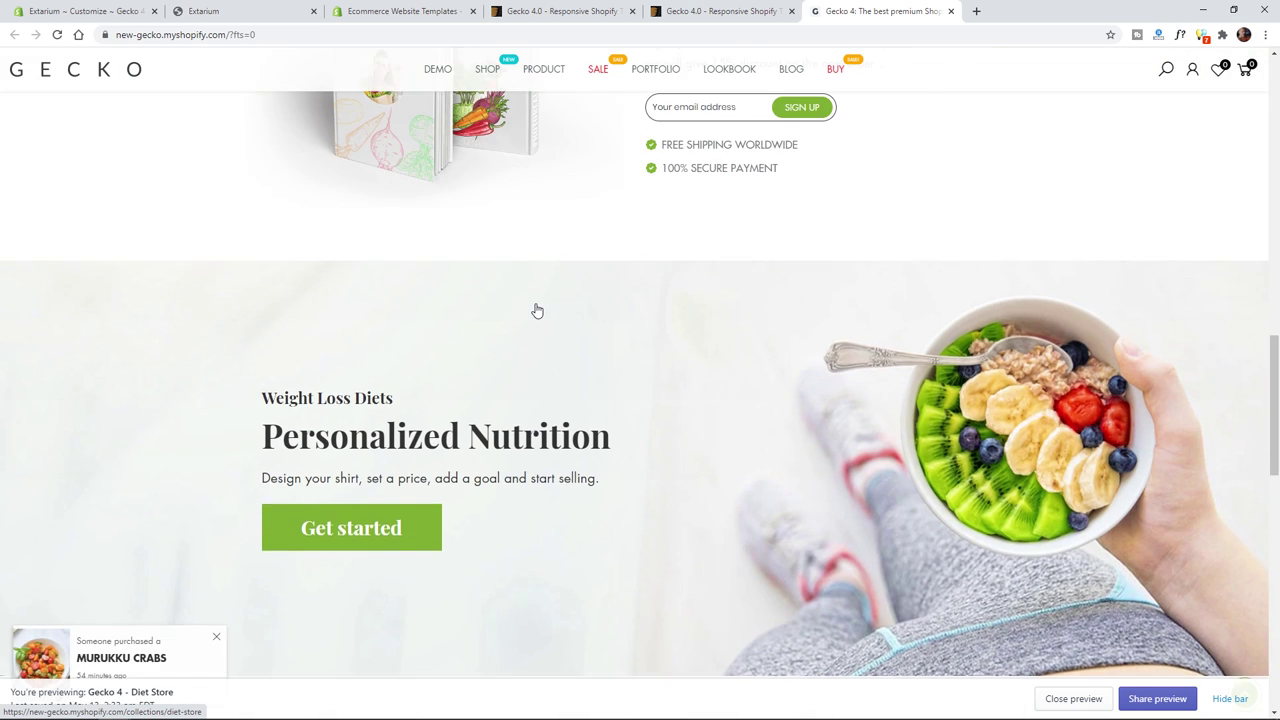
pyautogui.scroll(6, 654, 497)
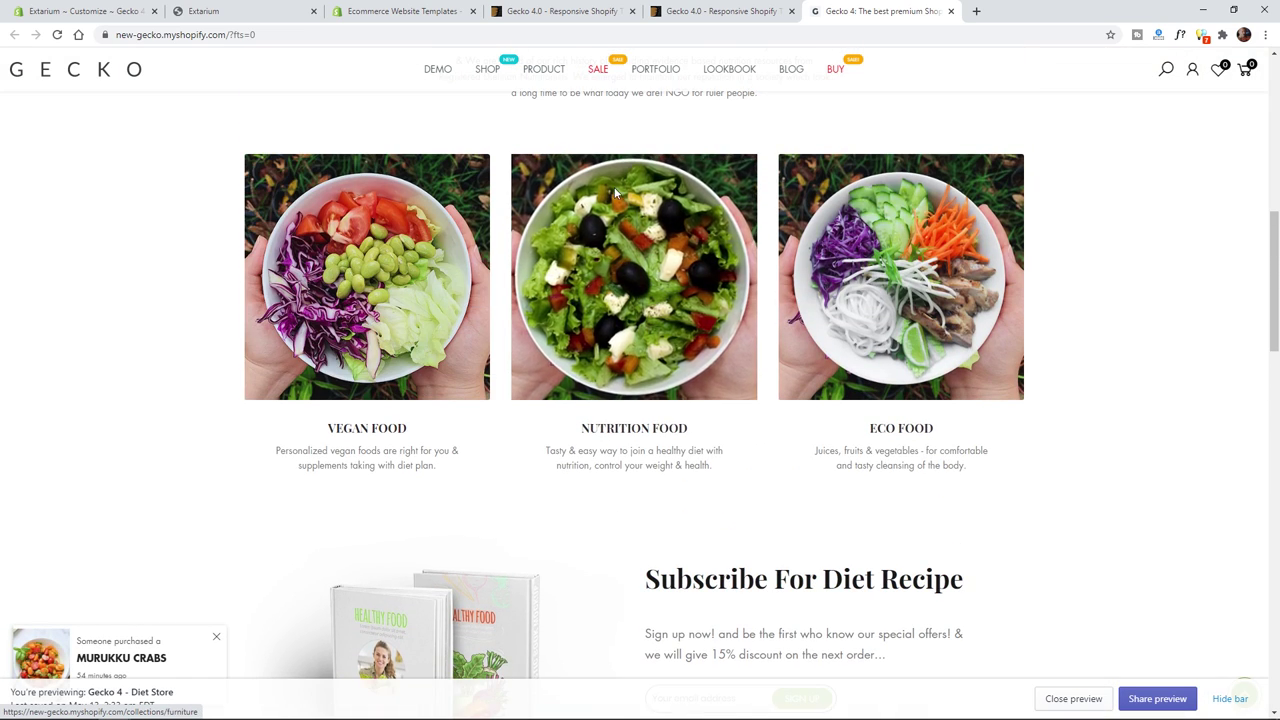
pyautogui.scroll(4, 614, 187)
pyautogui.scroll(-9, 609, 197)
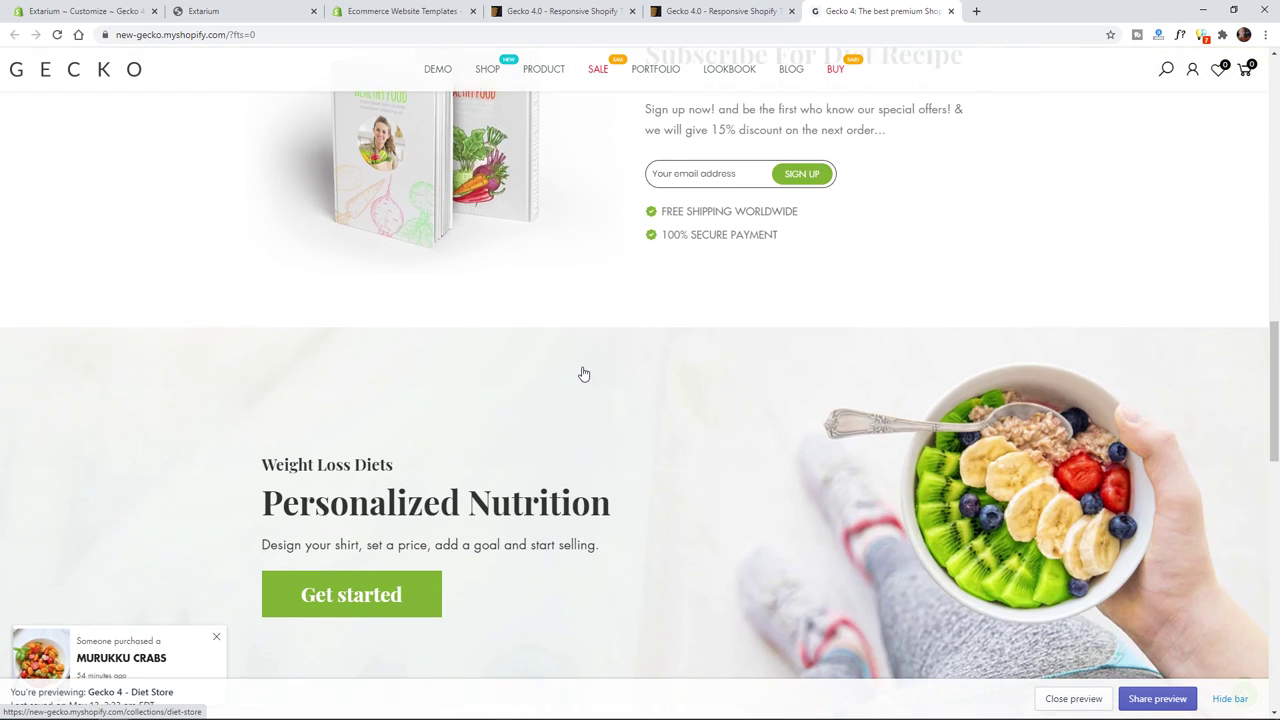
pyautogui.scroll(-7, 584, 374)
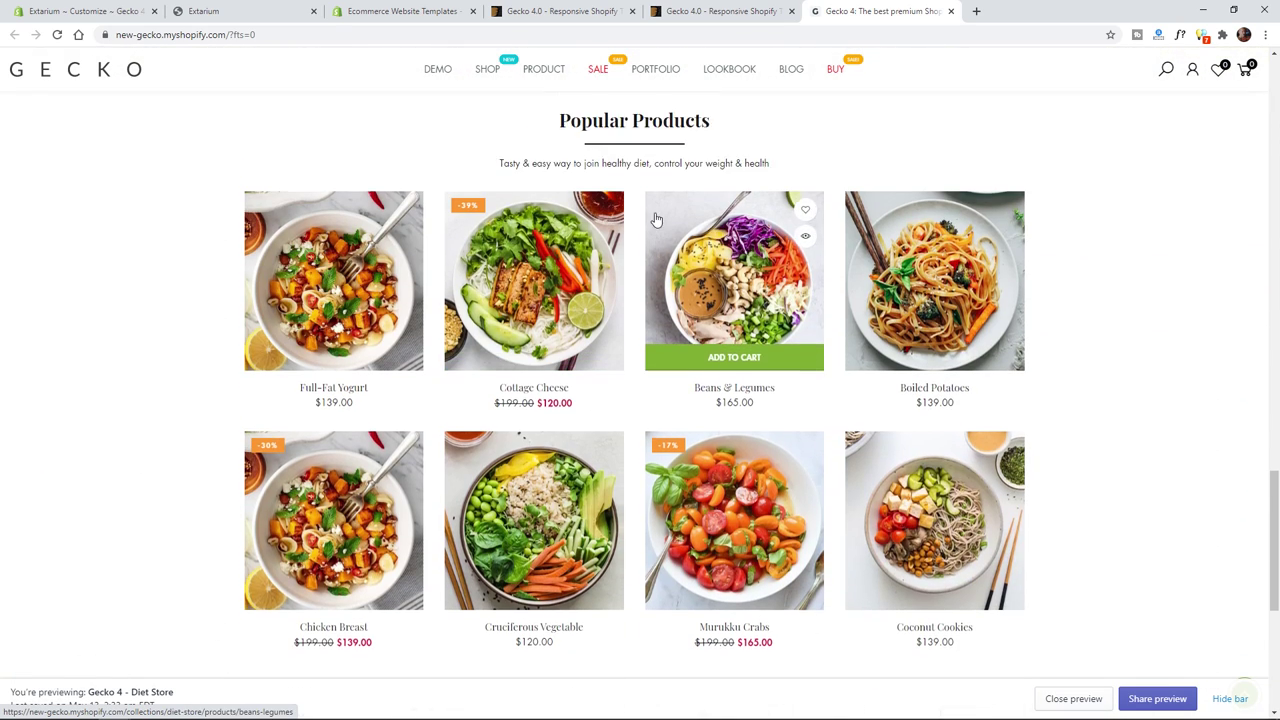
pyautogui.scroll(2, 557, 349)
pyautogui.scroll(10, 500, 531)
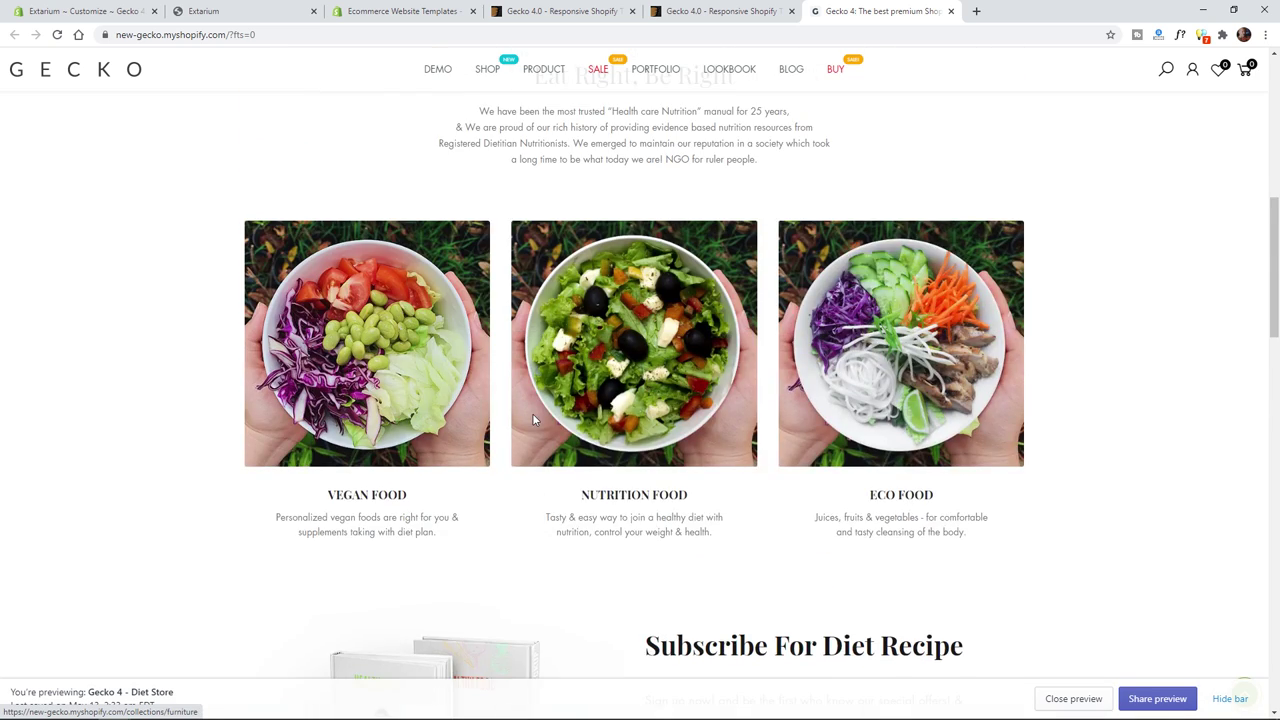
pyautogui.scroll(6, 520, 410)
pyautogui.scroll(-3, 434, 380)
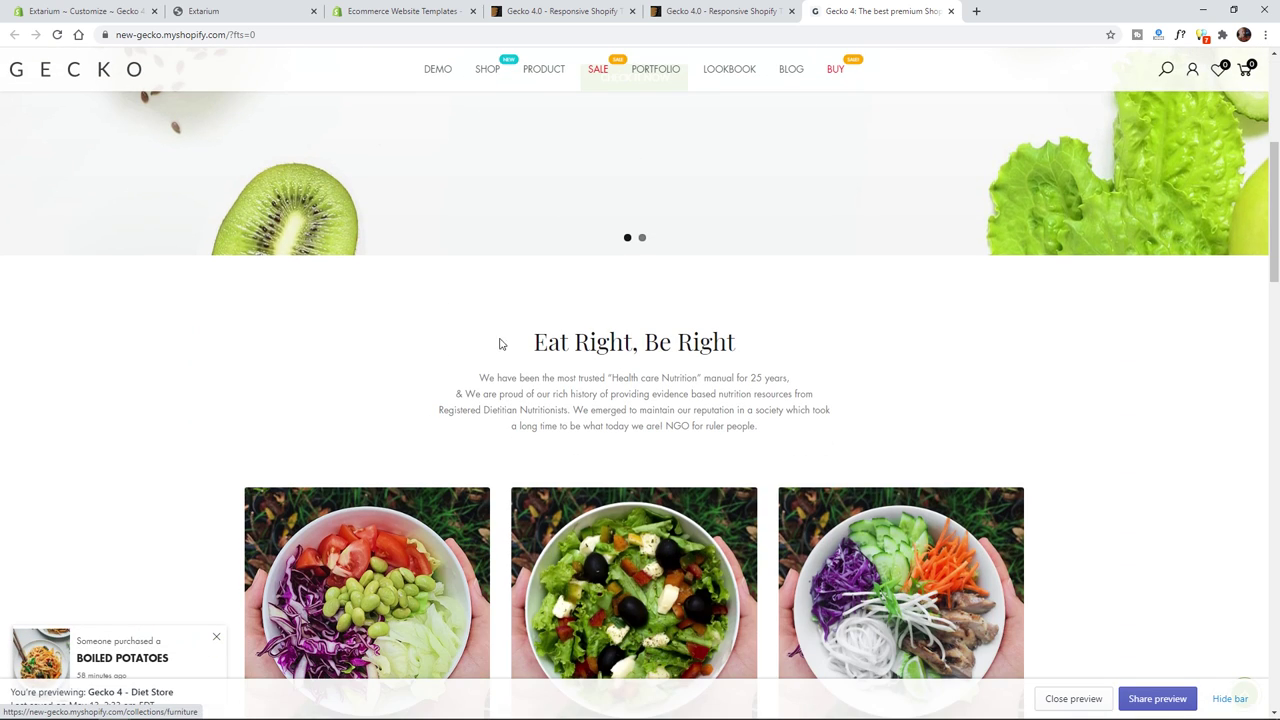
pyautogui.scroll(4, 640, 394)
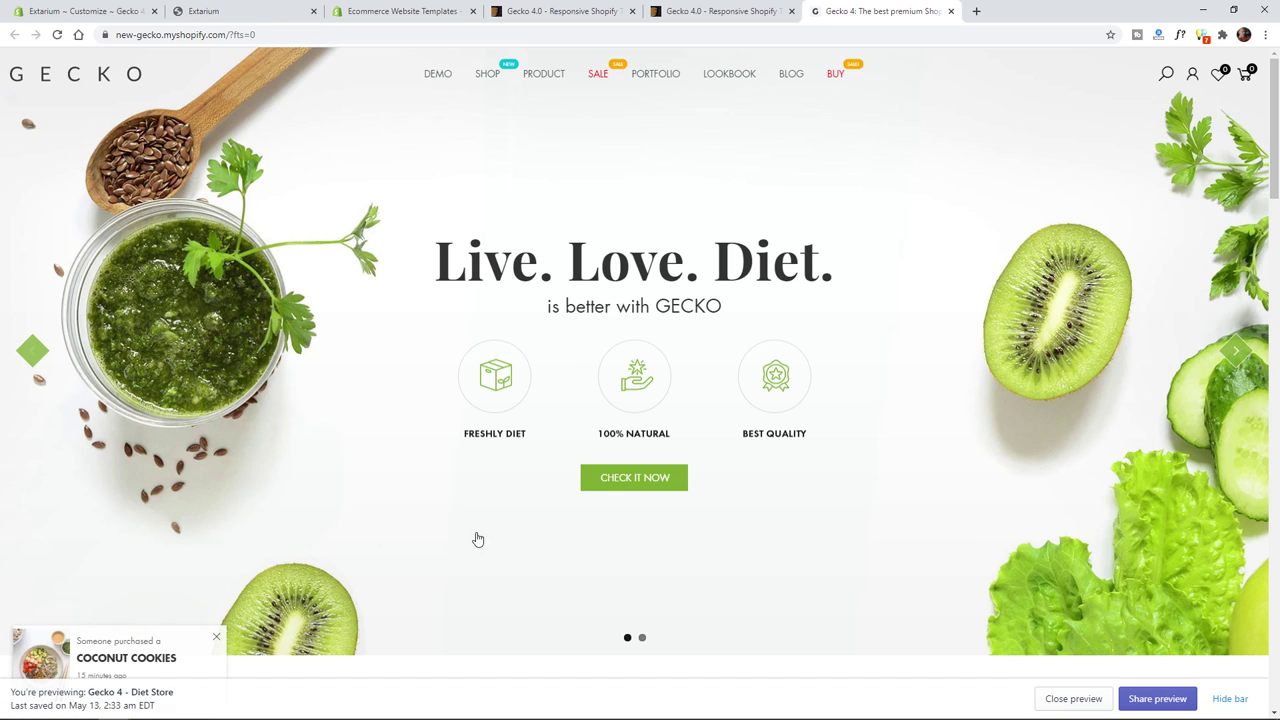
pyautogui.scroll(-3, 423, 526)
pyautogui.scroll(-3, 217, 489)
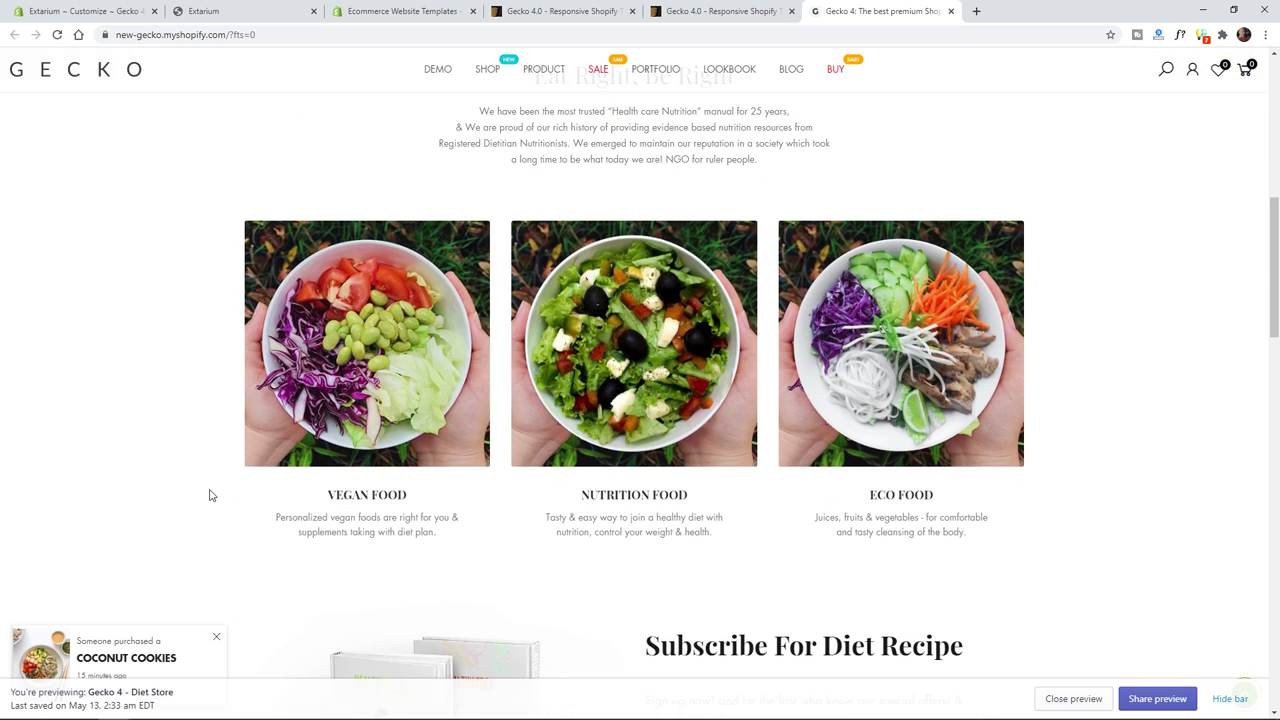
pyautogui.scroll(7, 209, 492)
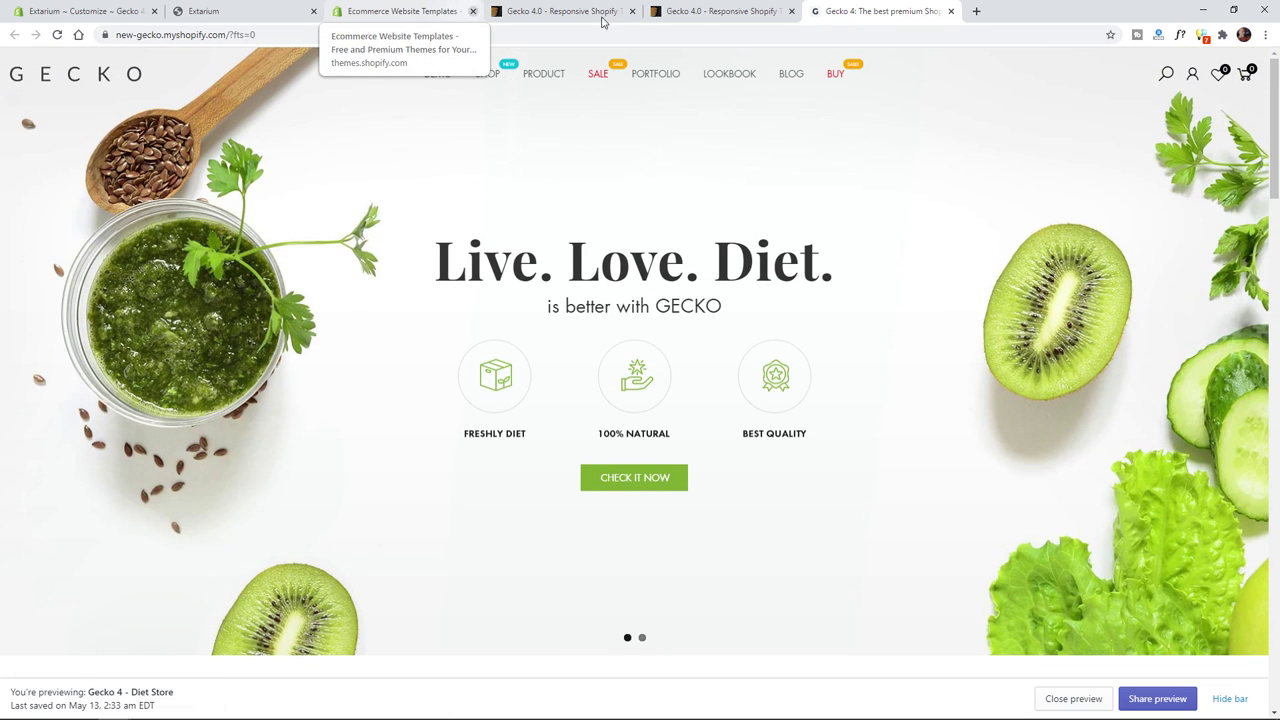
# - Get back to the Extarium theme customizer tab in a maximized browser window
pyautogui.moveTo(1050, 14); pyautogui.dragTo(988, 89)
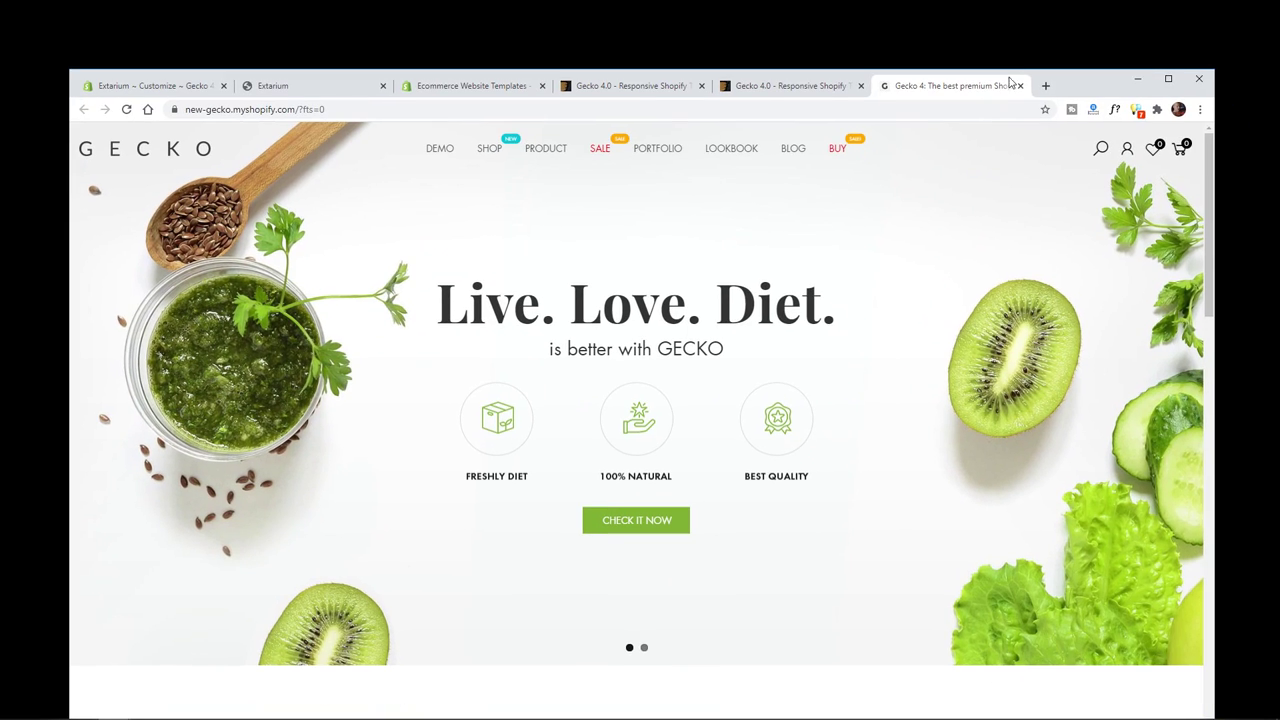
pyautogui.click(440, 86)
pyautogui.click(326, 86)
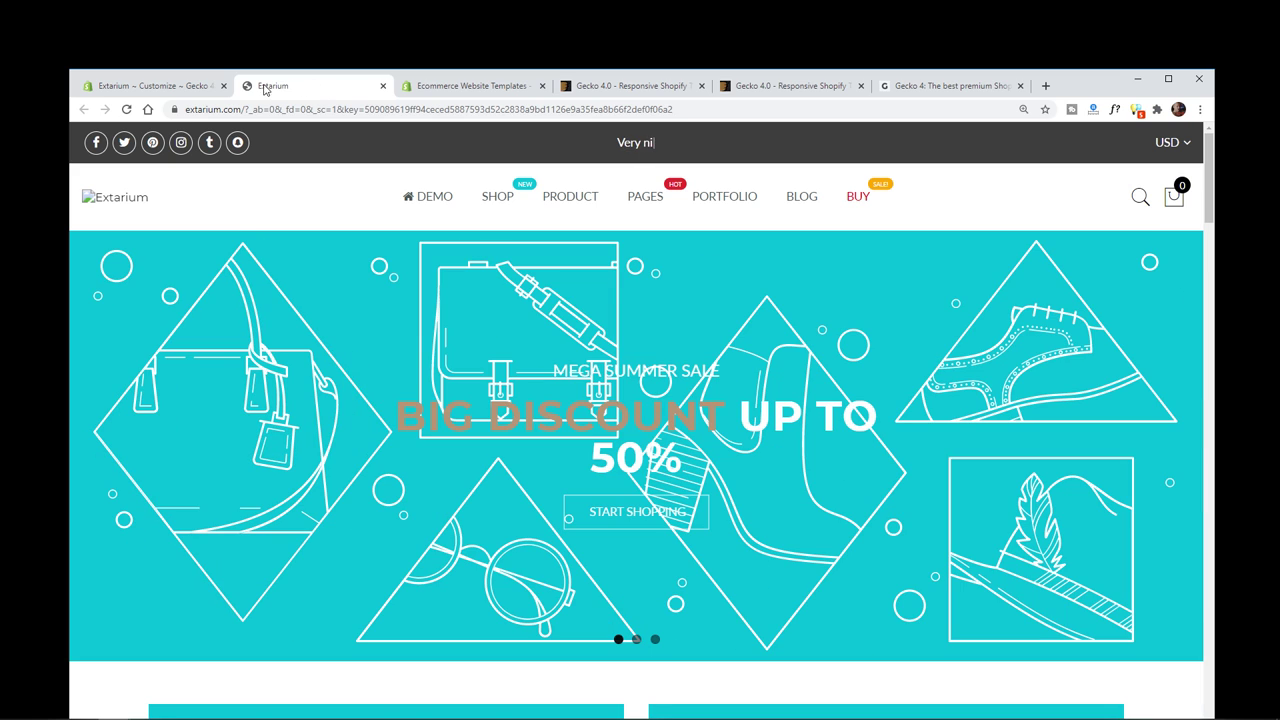
pyautogui.doubleClick(1087, 83)
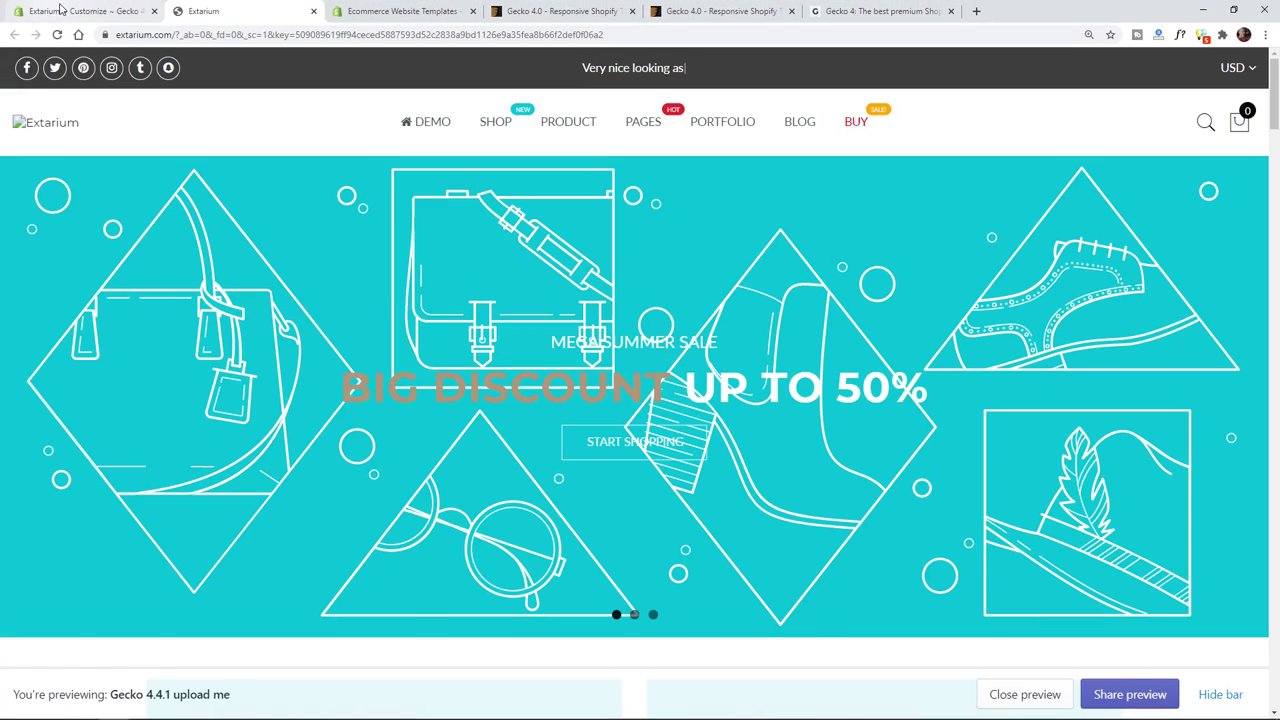
pyautogui.click(60, 10)
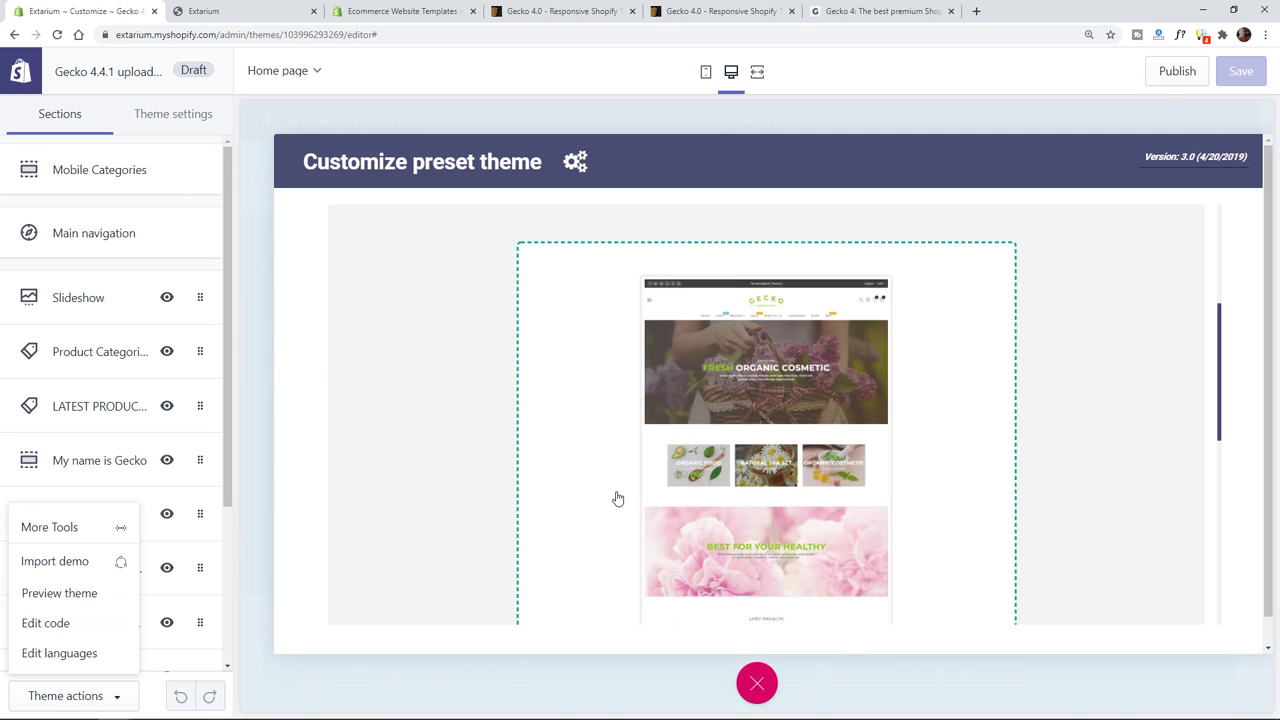
# - Upload home-diet.json in Customize preset theme and run the IMPORT
pyautogui.scroll(-3, 949, 571)
pyautogui.scroll(-3, 800, 493)
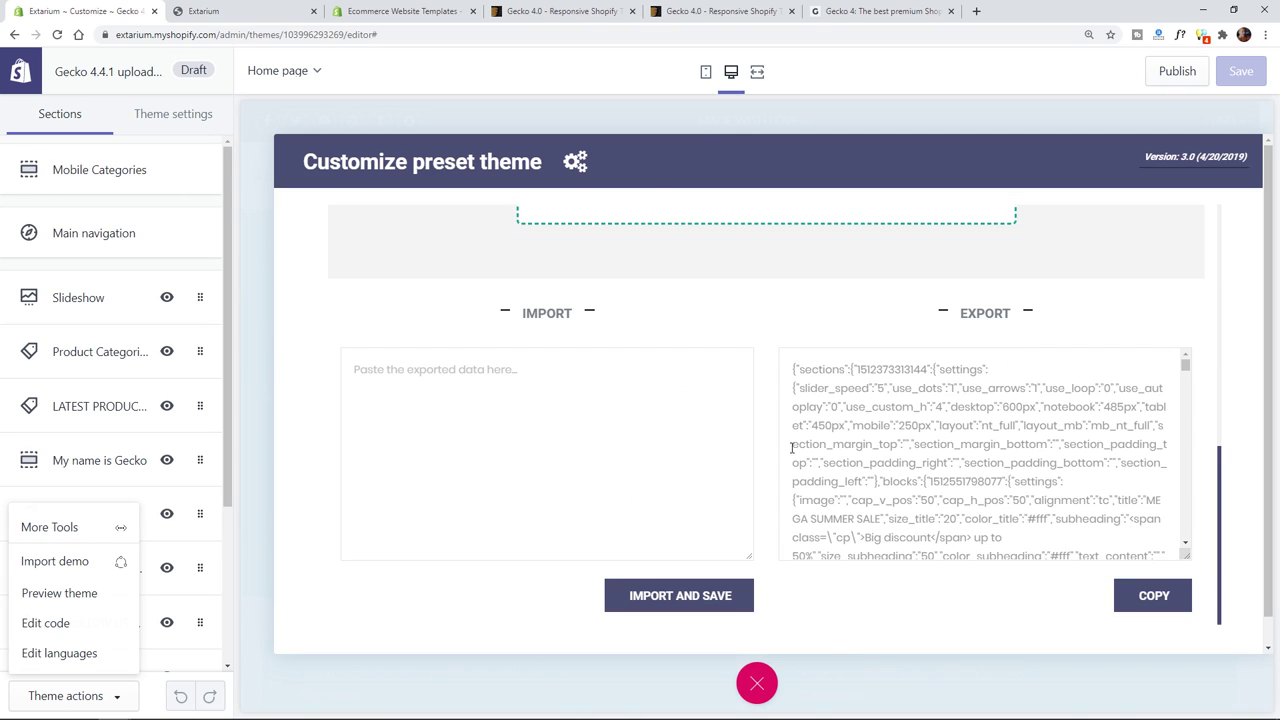
pyautogui.scroll(3, 792, 395)
pyautogui.click(794, 346)
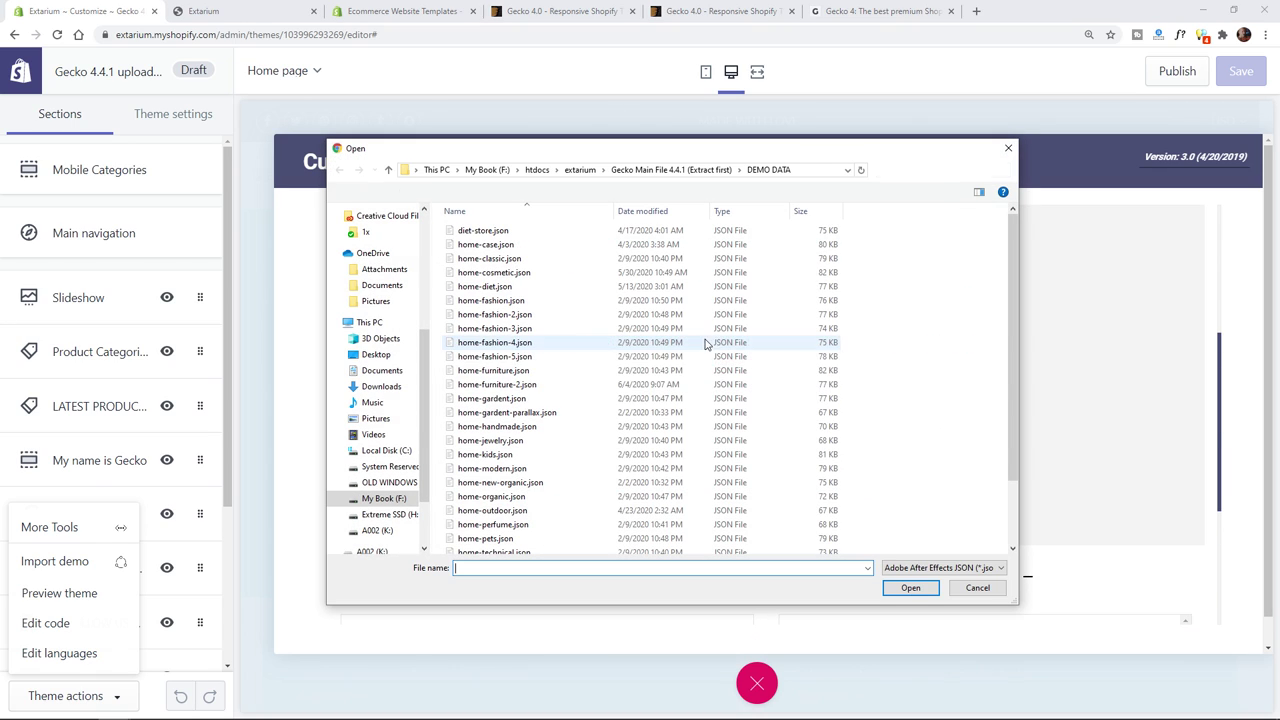
pyautogui.doubleClick(500, 286)
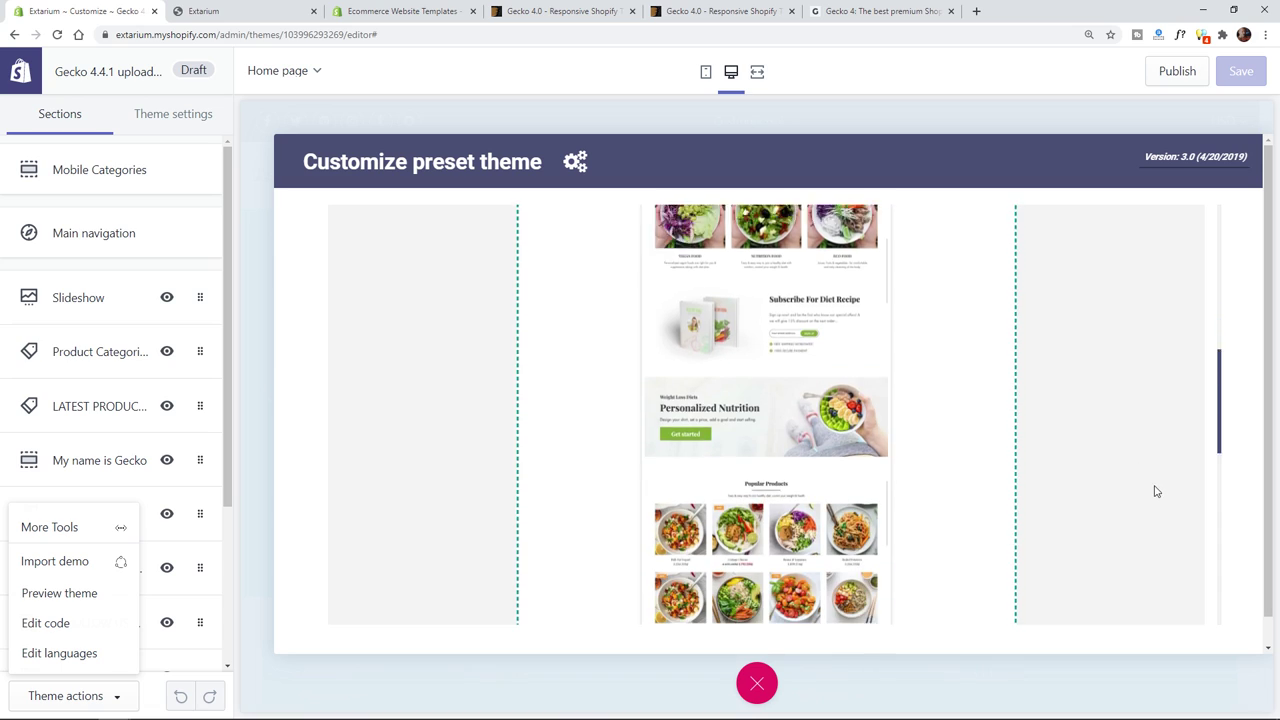
pyautogui.scroll(-1, 1243, 563)
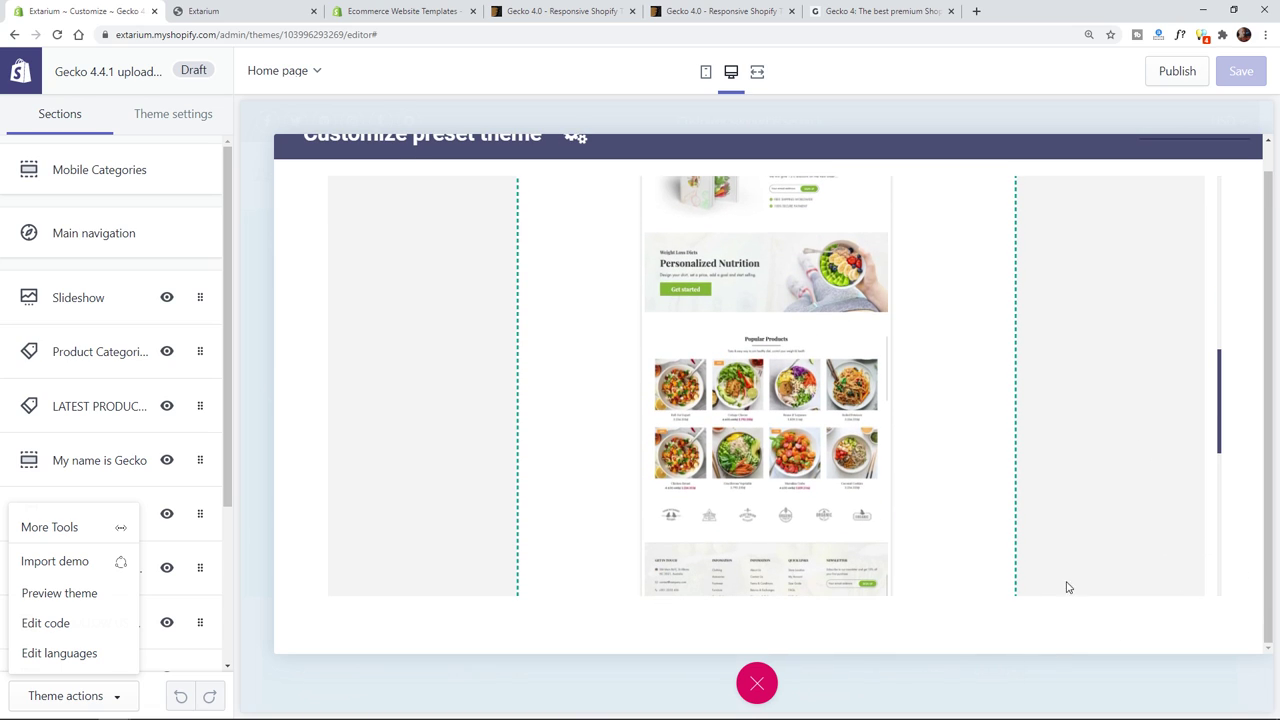
pyautogui.scroll(-5, 1066, 580)
pyautogui.click(784, 290)
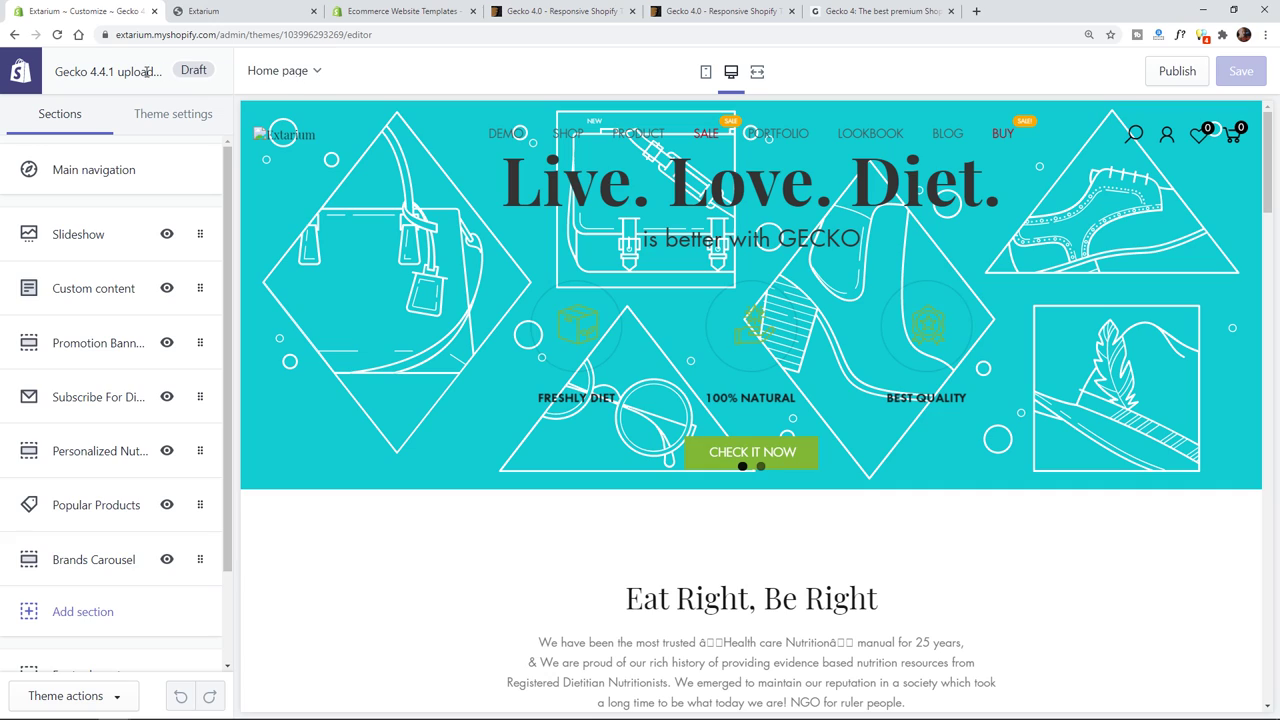
# - Preview the Gecko theme with its new Diet homepage in a new tab
pyautogui.scroll(-2, 120, 500)
pyautogui.click(100, 696)
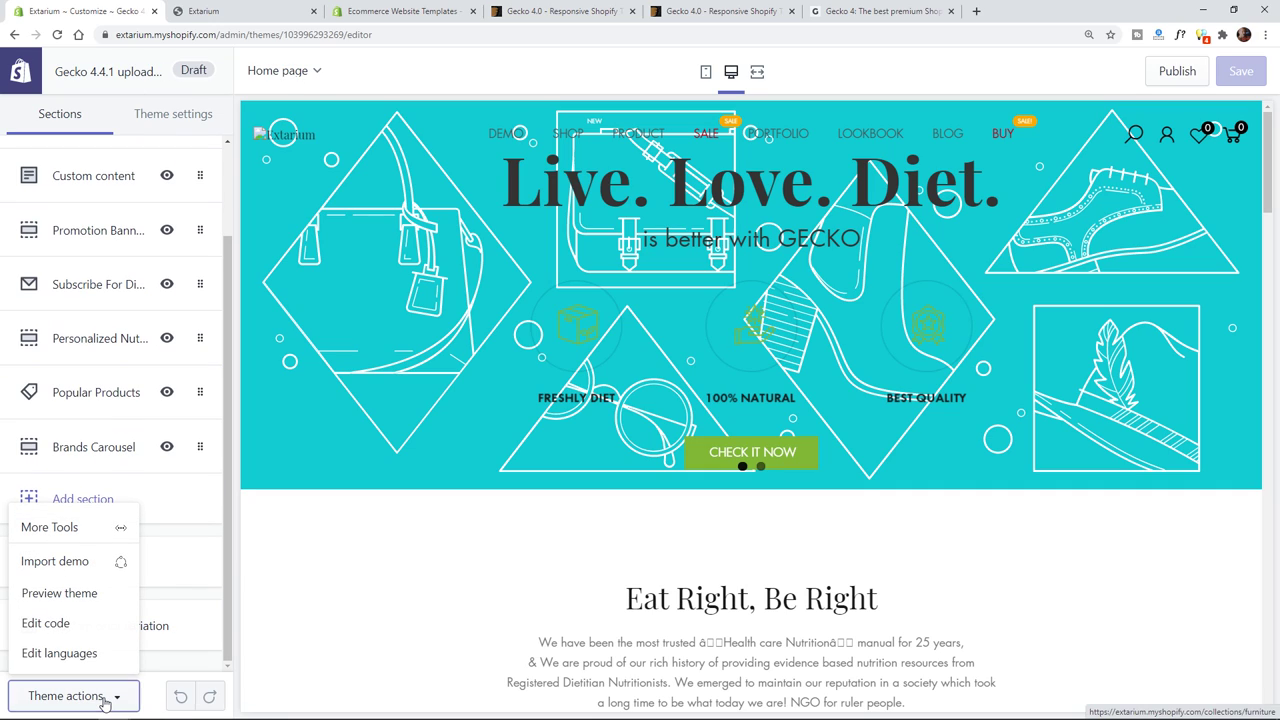
pyautogui.click(68, 597)
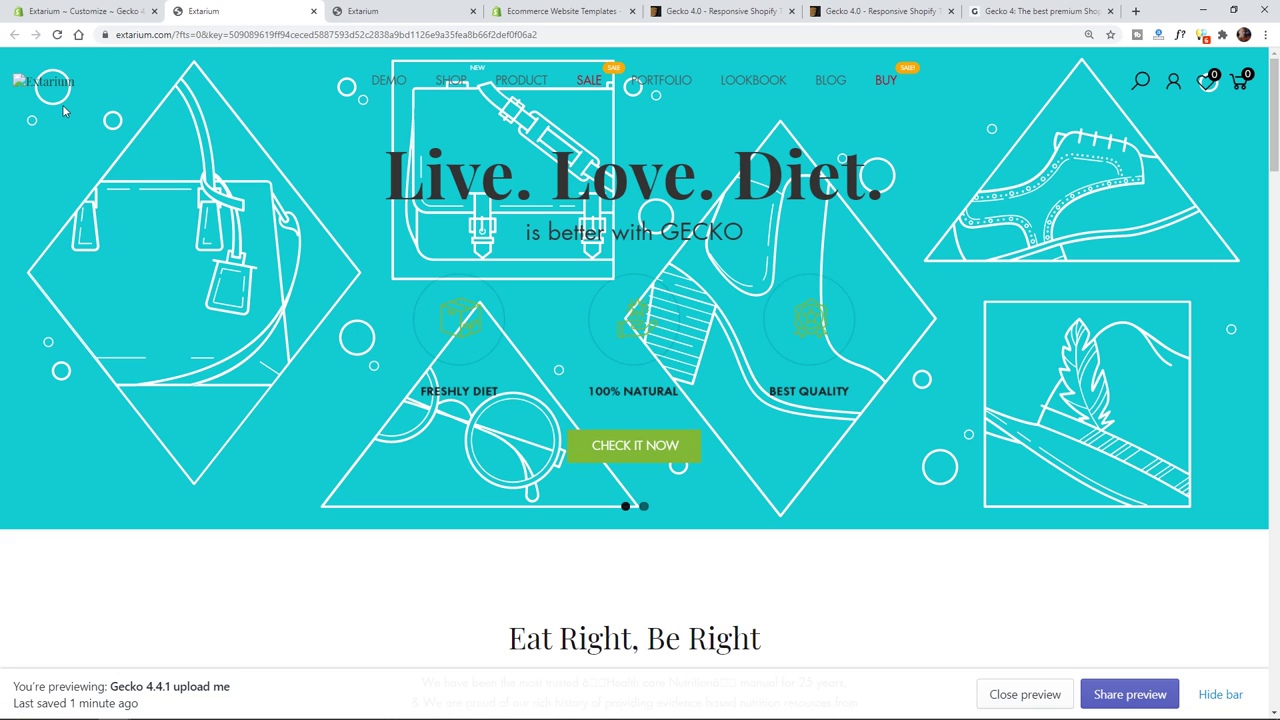
# - Compare the storefront preview tabs, then show the editor's Theme settings list
pyautogui.click(412, 12)
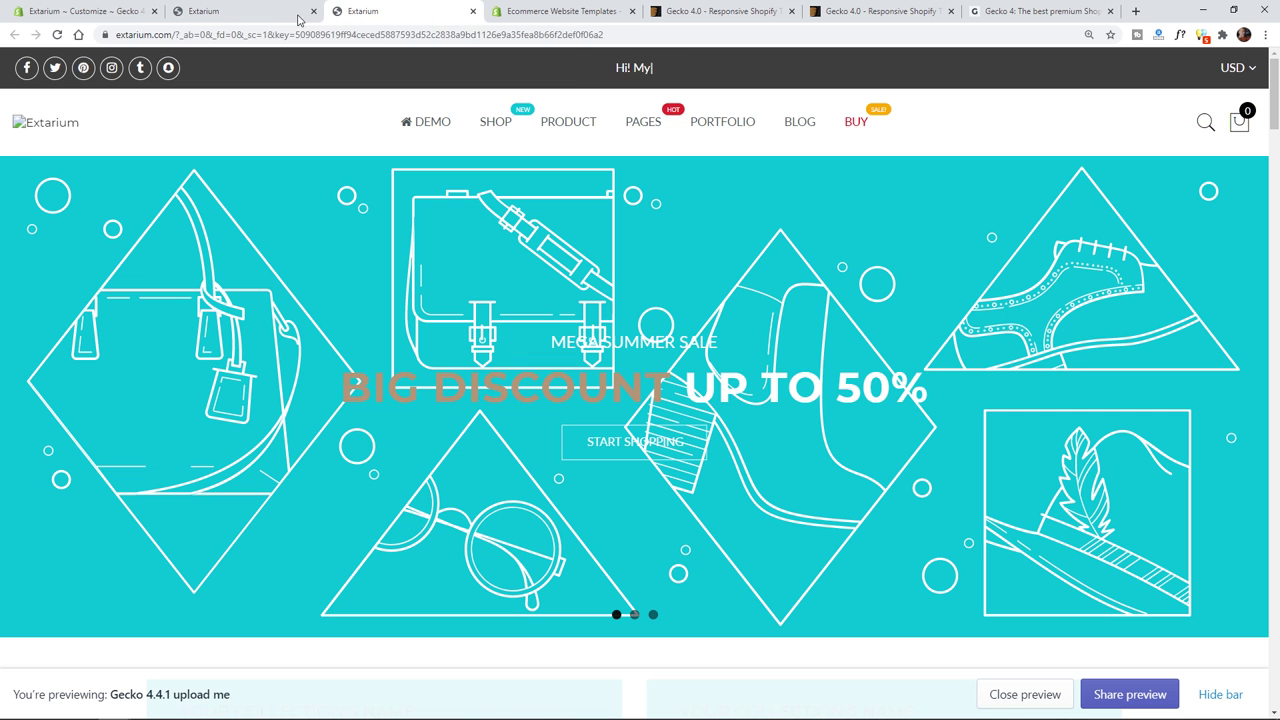
pyautogui.click(257, 17)
pyautogui.click(121, 14)
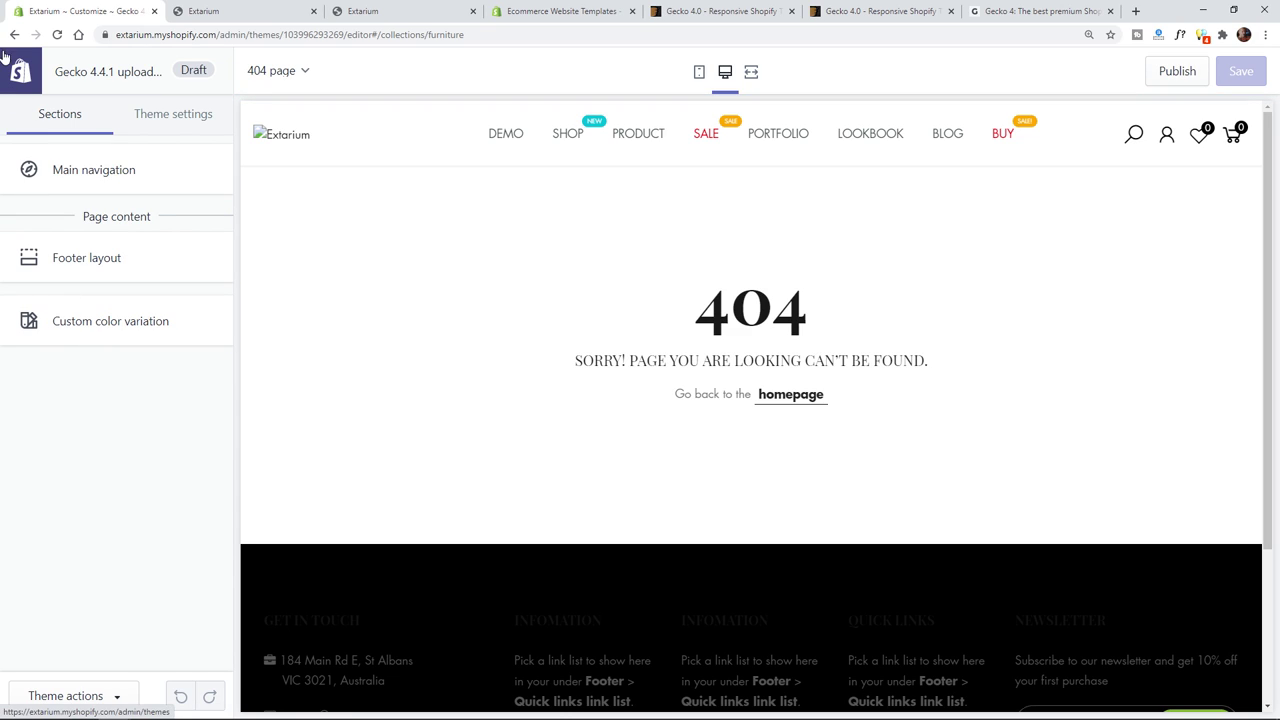
pyautogui.click(160, 113)
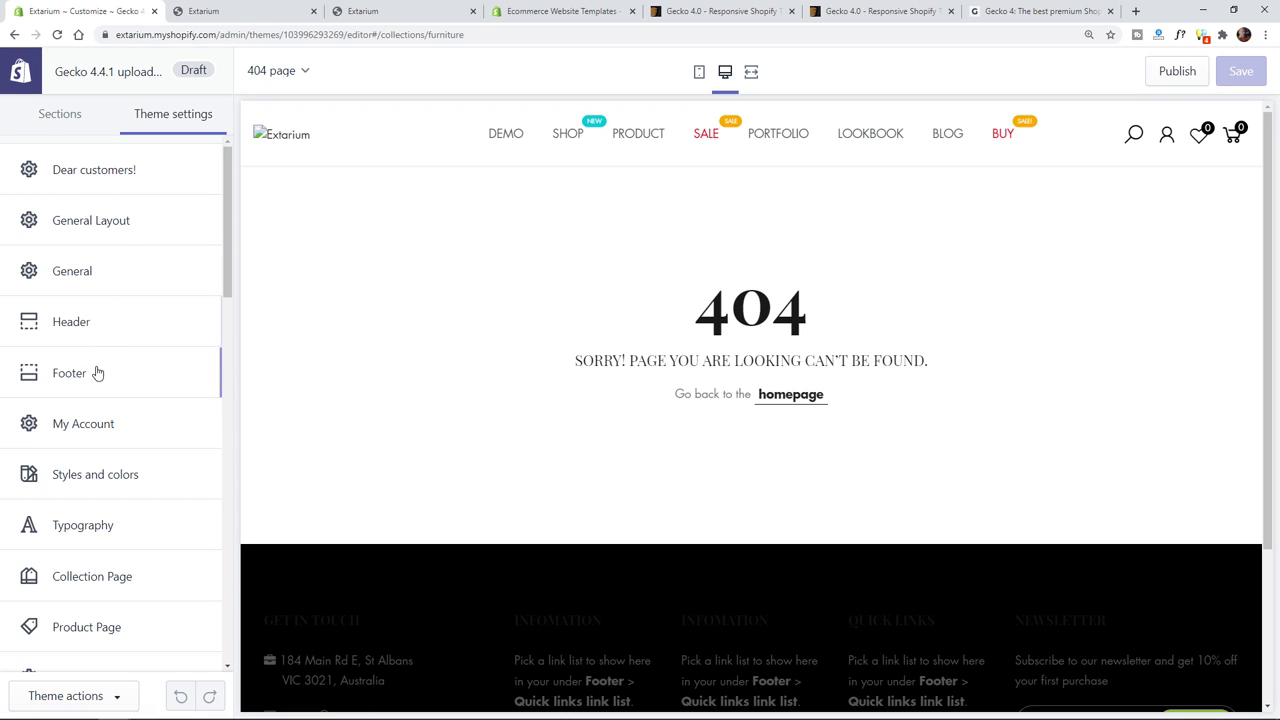
# - Try uploading extarium/final_logo_black.svg as the header logo and dismiss the unsupported-format error
pyautogui.scroll(-1, 95, 380)
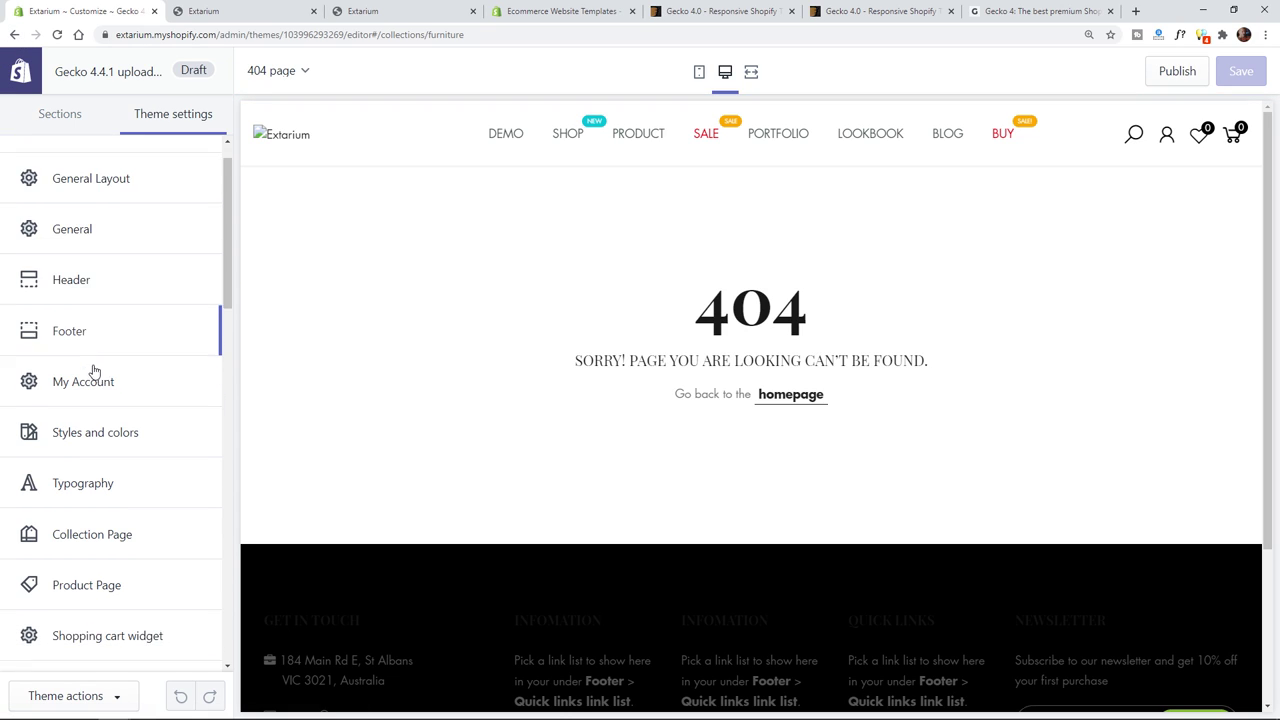
pyautogui.click(95, 257)
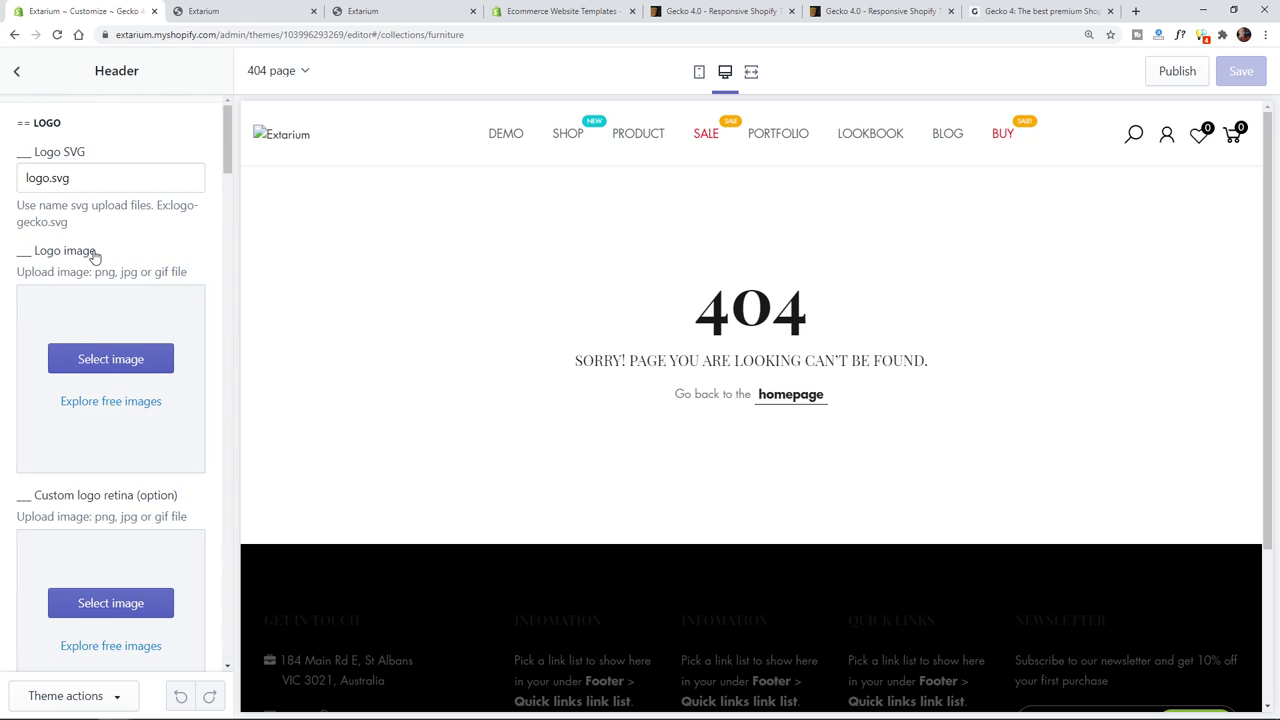
pyautogui.click(104, 359)
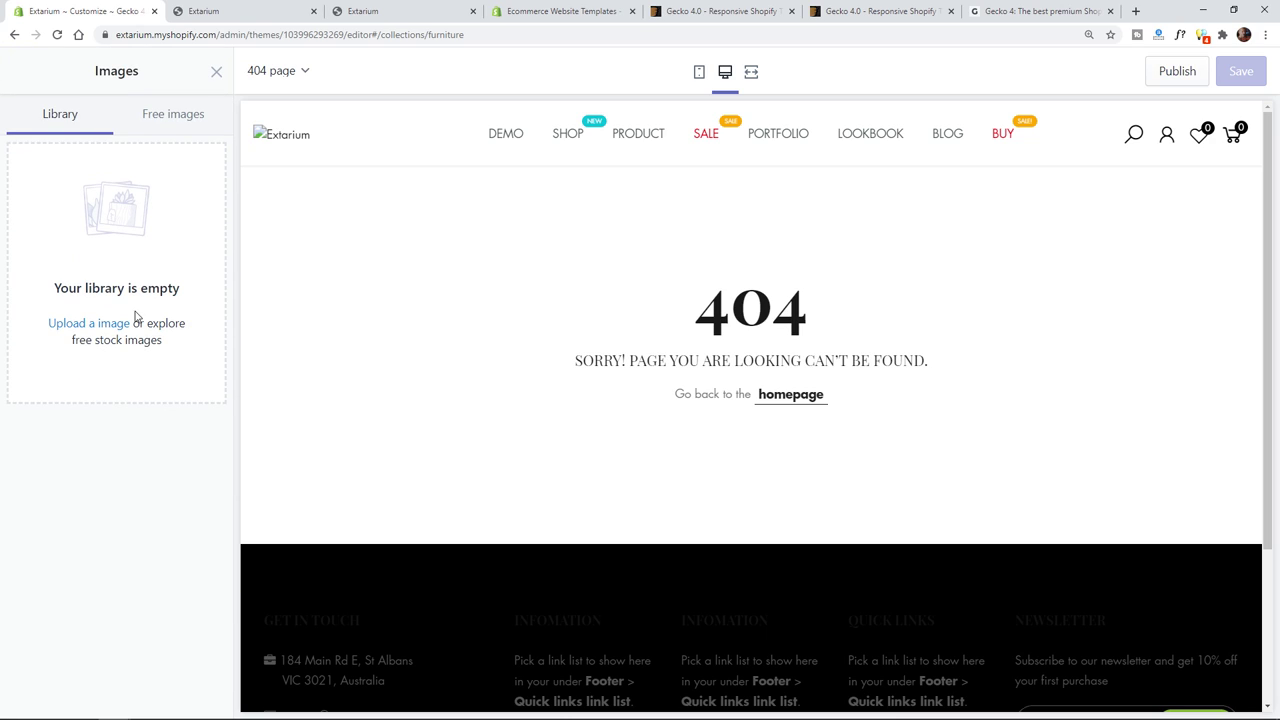
pyautogui.click(106, 327)
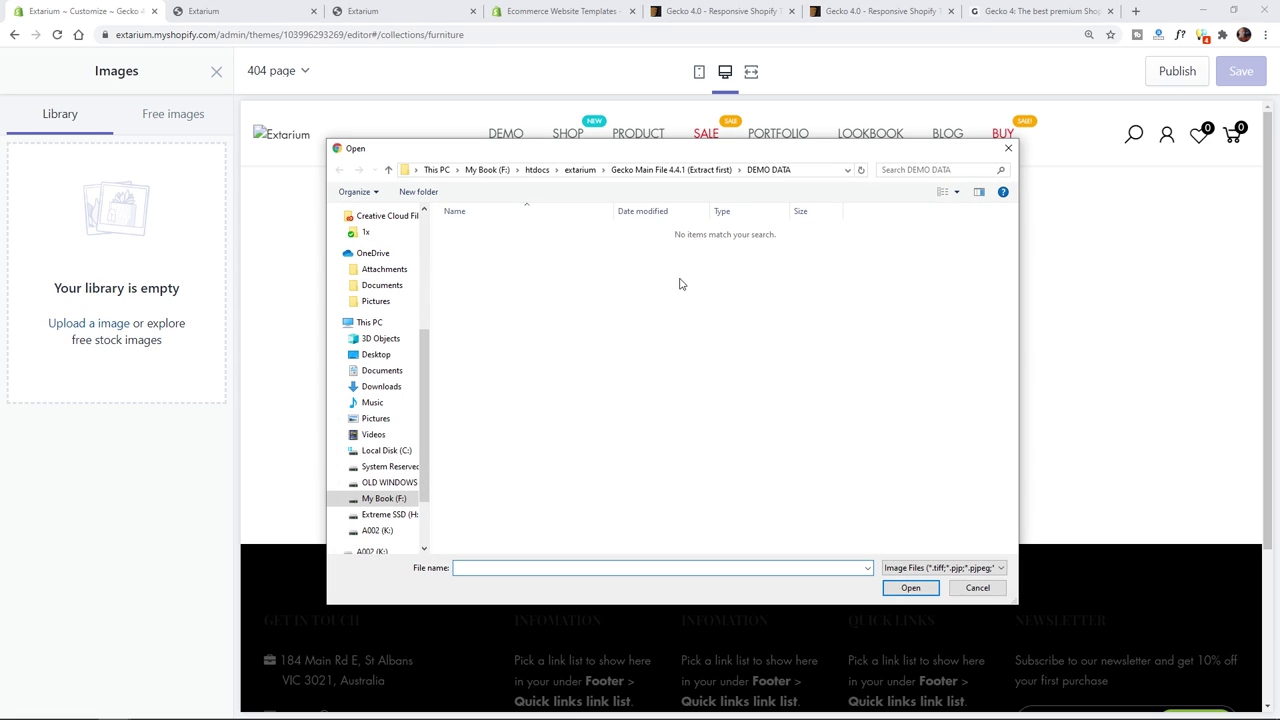
pyautogui.click(580, 170)
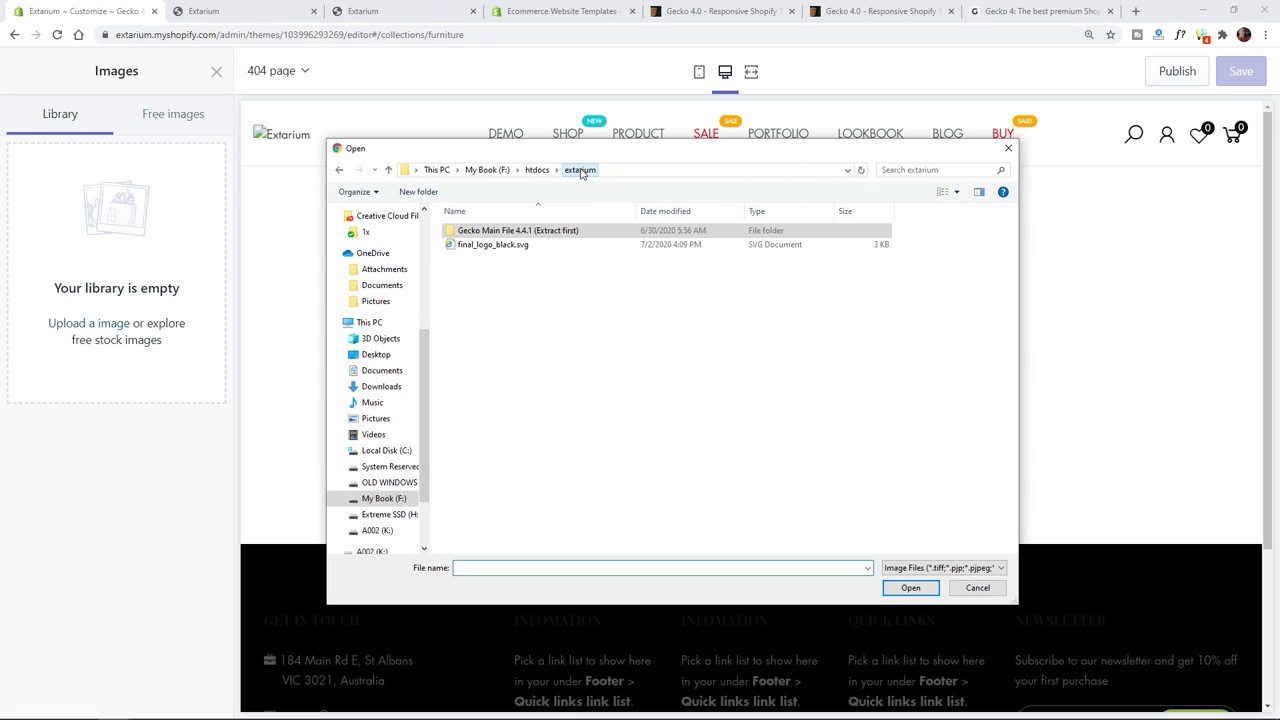
pyautogui.doubleClick(510, 245)
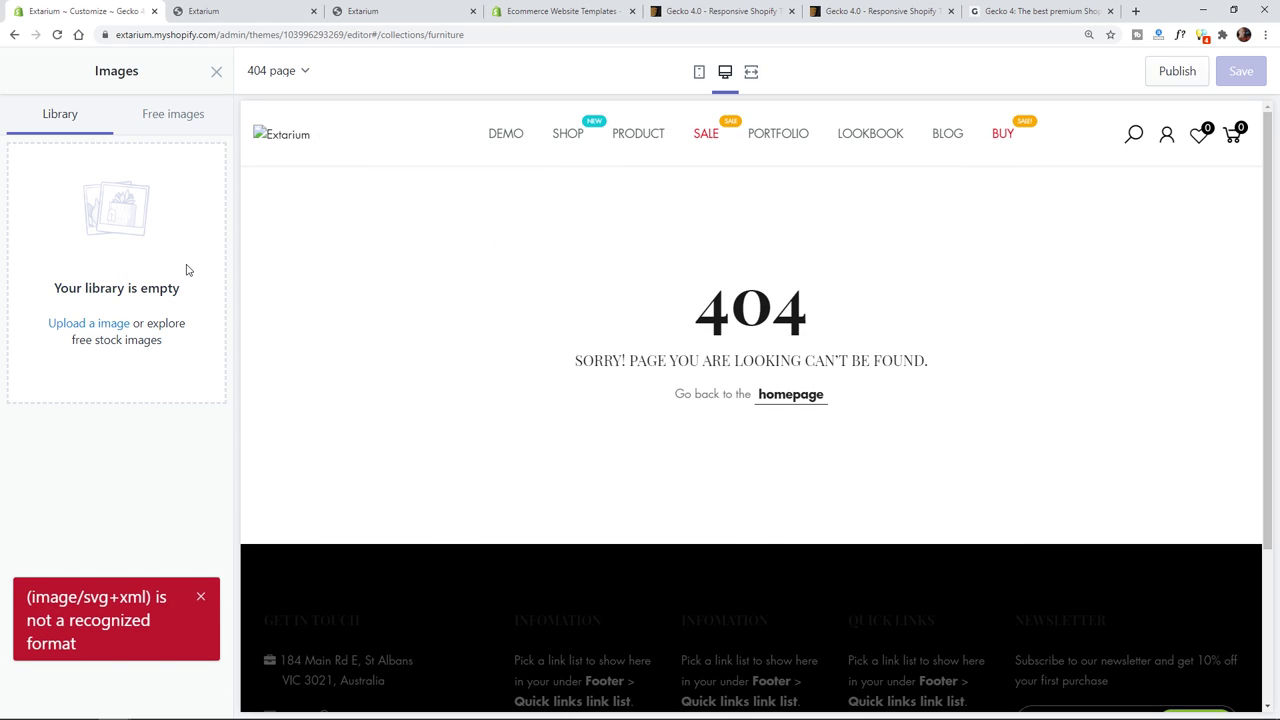
pyautogui.click(201, 600)
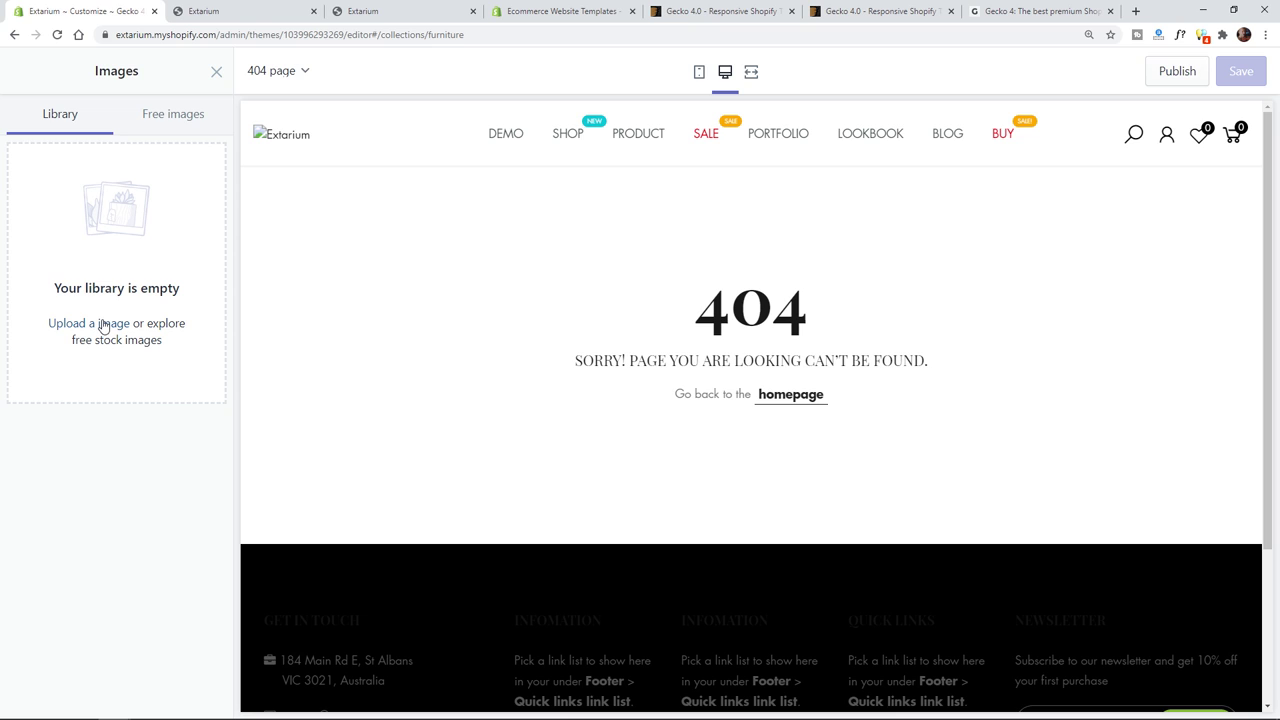
# - Bring Adobe Illustrator's final_logo_black.svg EXTARIUM document to the front
pyautogui.moveTo(150, 717)
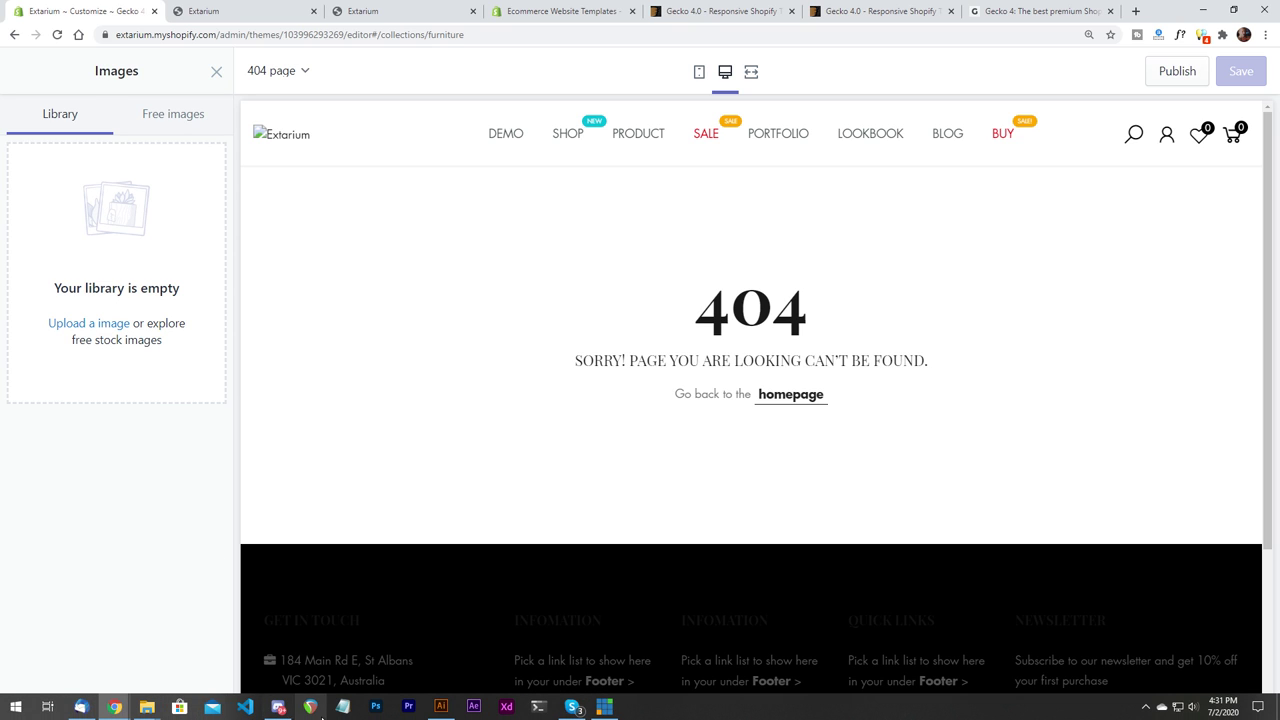
pyautogui.click(441, 706)
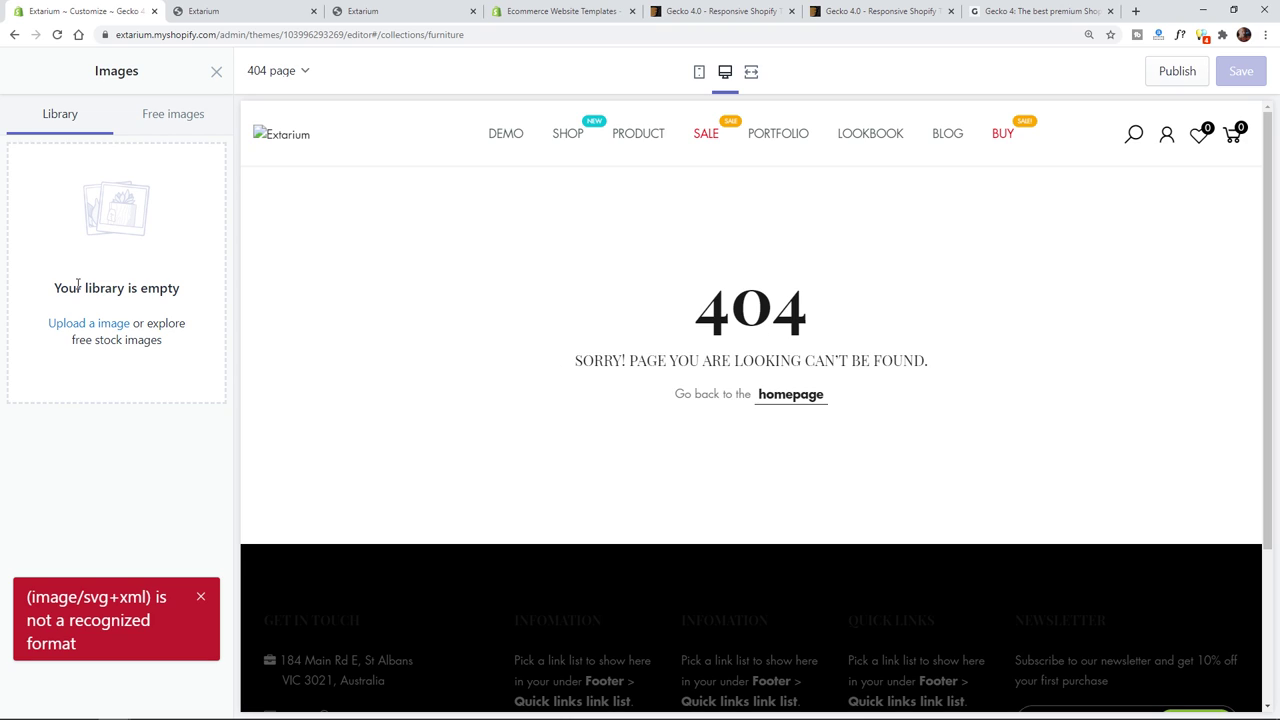
pyautogui.moveTo(115, 715)
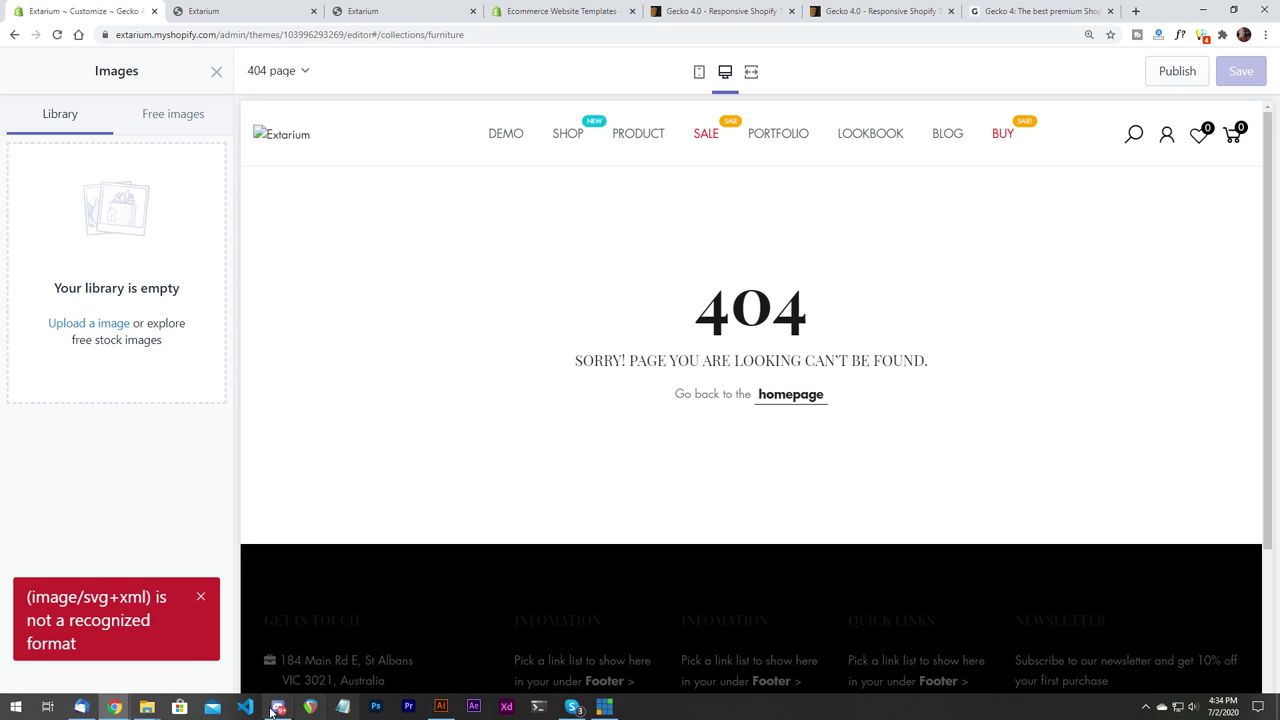
pyautogui.click(443, 708)
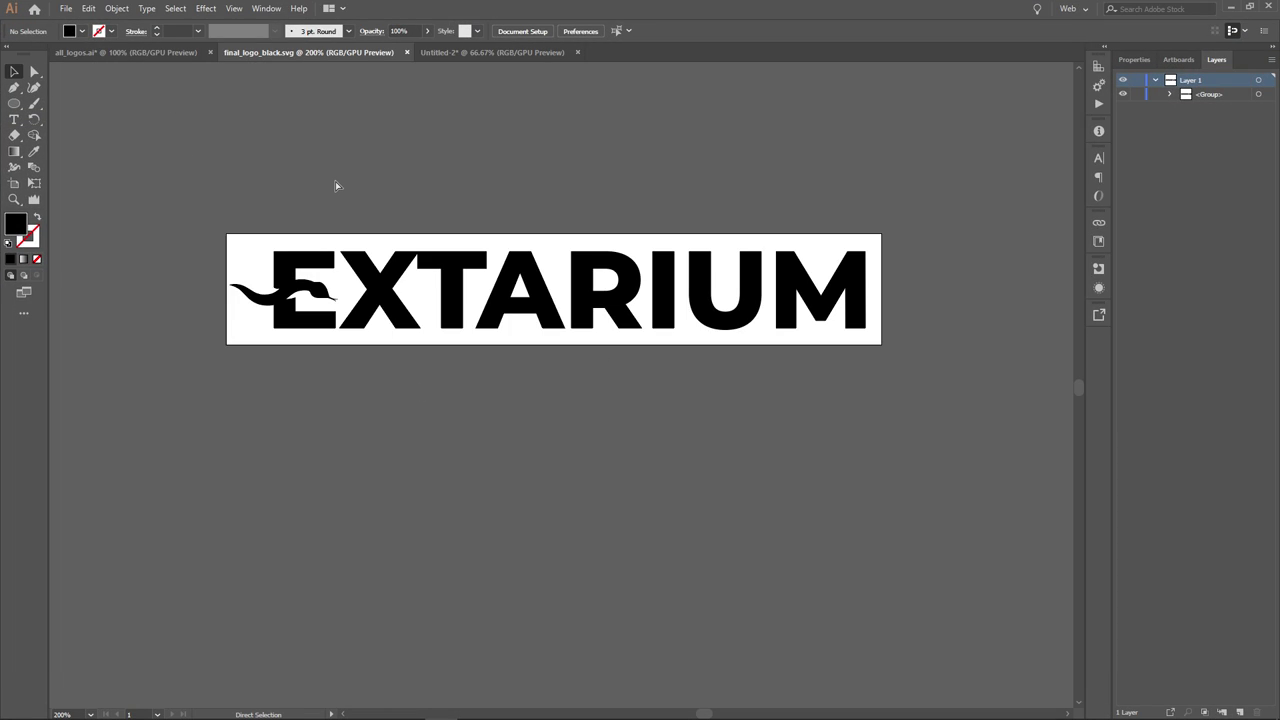
# - View the logo at 100% and set up Save for Web with PNG-24 and transparency
pyautogui.hotkey('ctrl', '1')
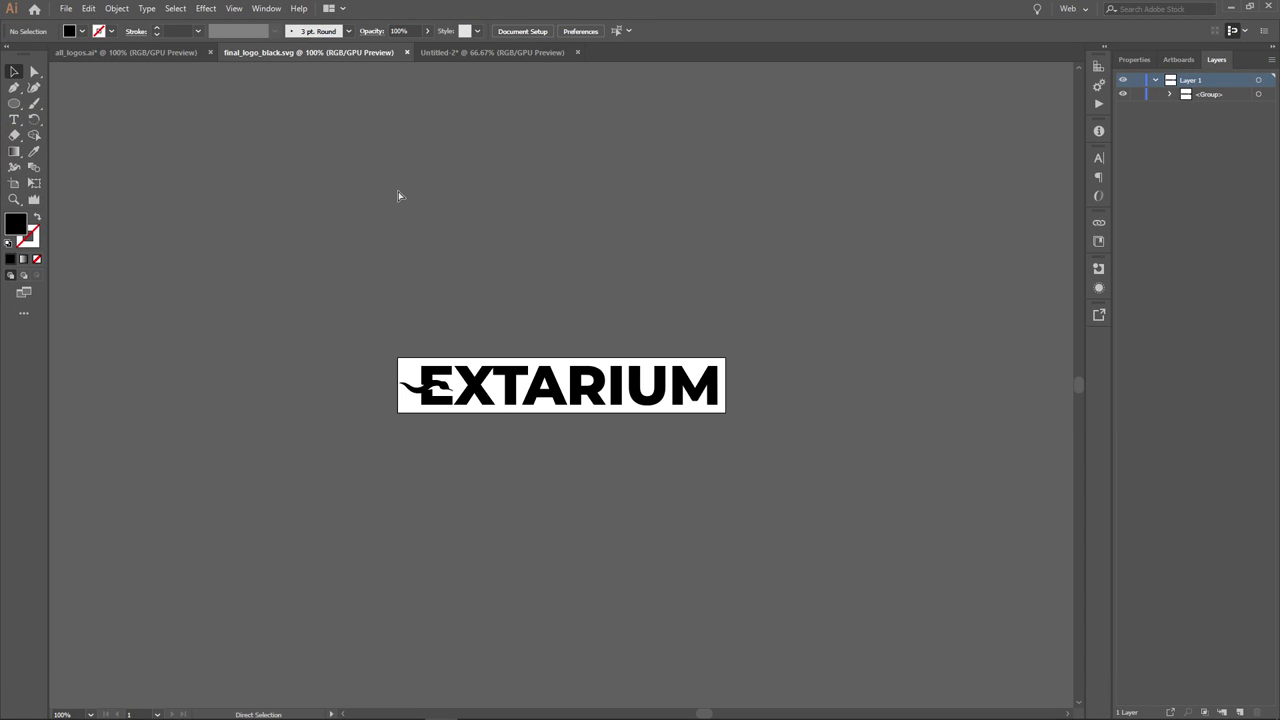
pyautogui.hotkey('ctrl', 'alt', 'shift', 's')
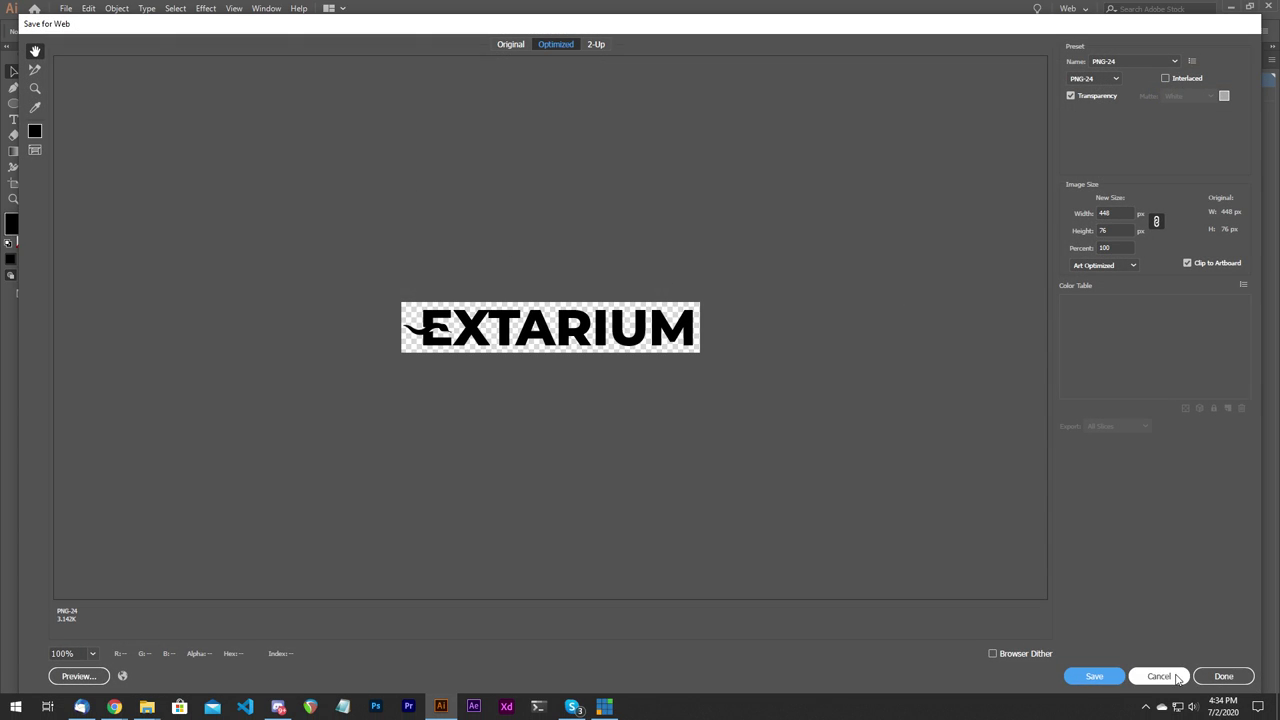
pyautogui.click(1159, 676)
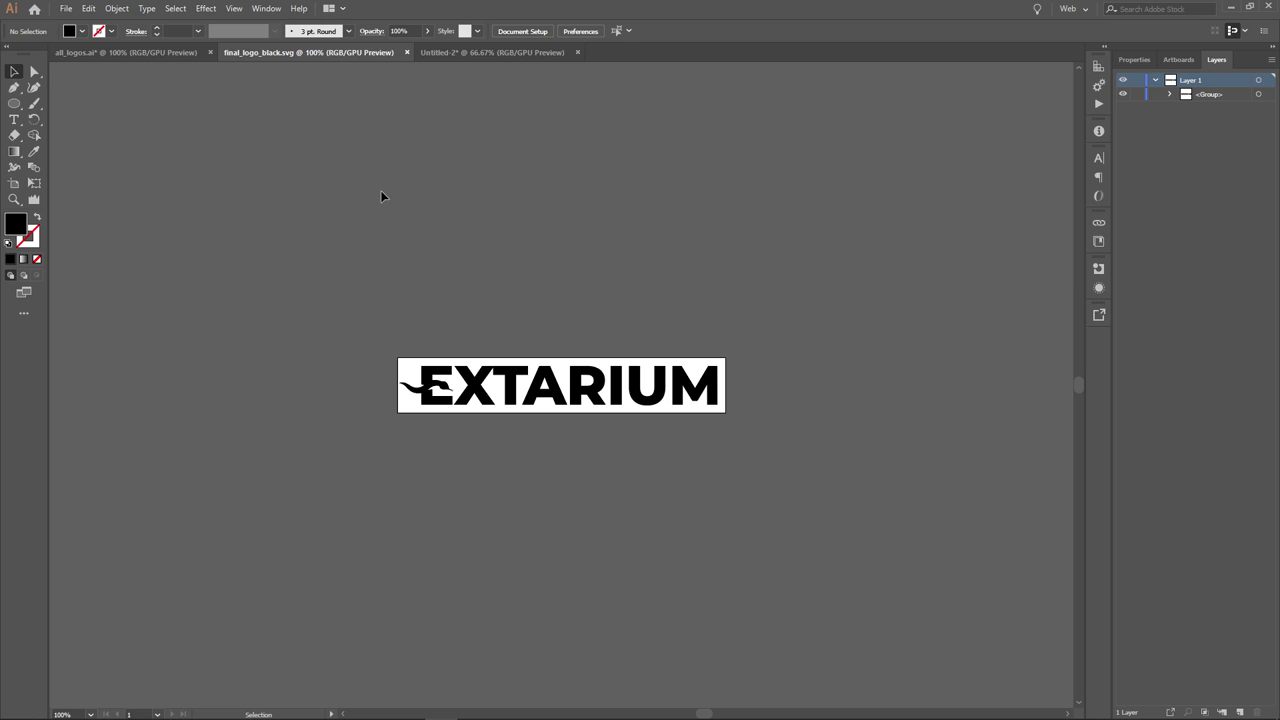
pyautogui.hotkey('ctrl', 'alt', 'shift', 's')
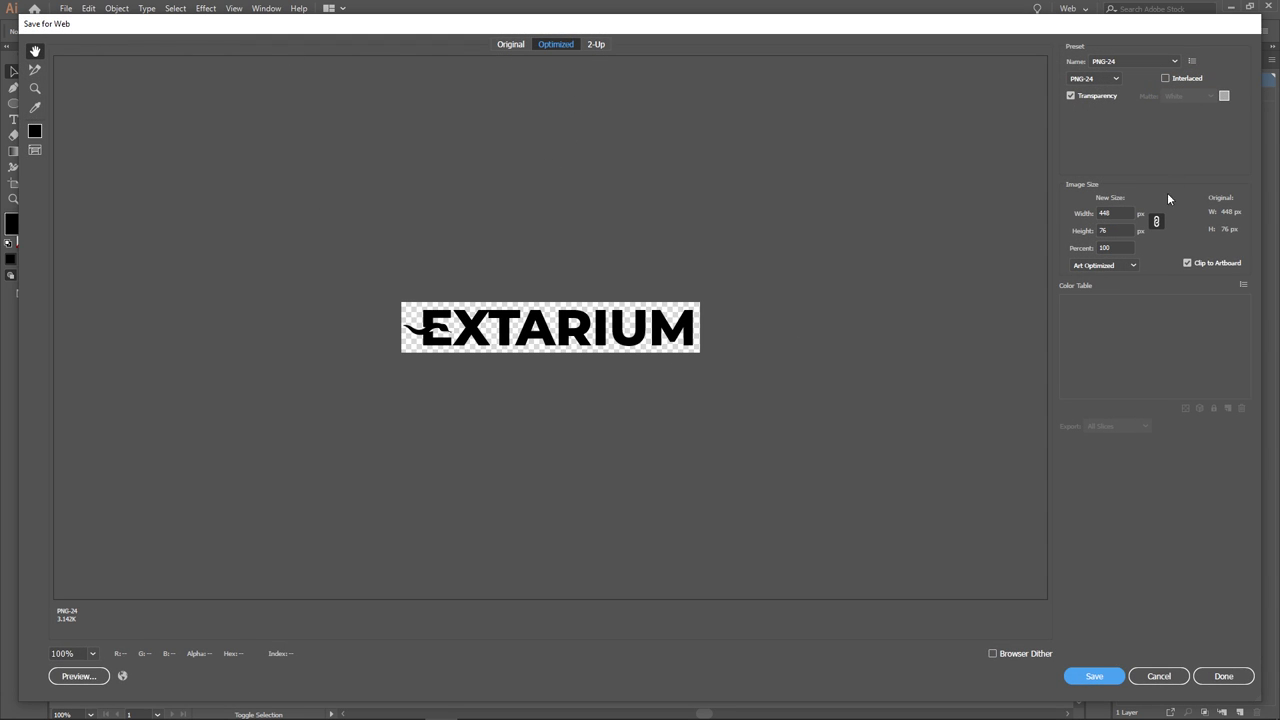
pyautogui.click(1094, 78)
pyautogui.click(1094, 78)
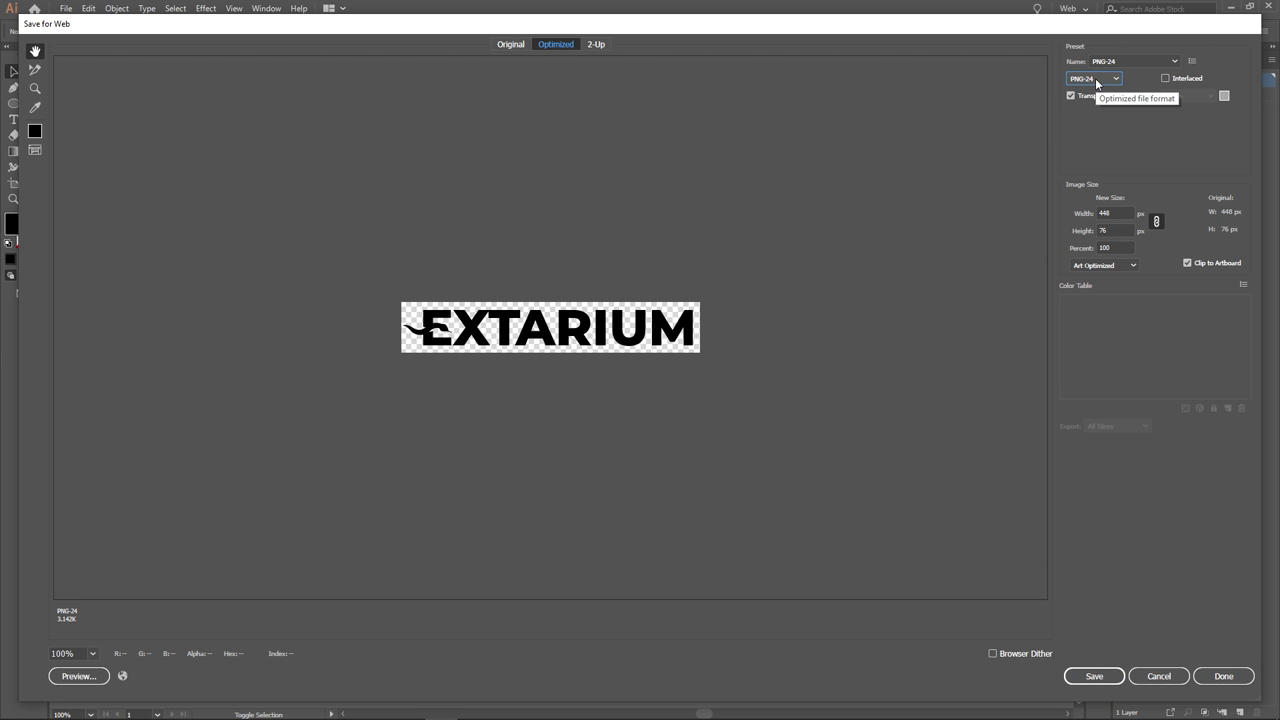
# - Save the export as final_logo_black.png in the extarium folder
pyautogui.click(1094, 678)
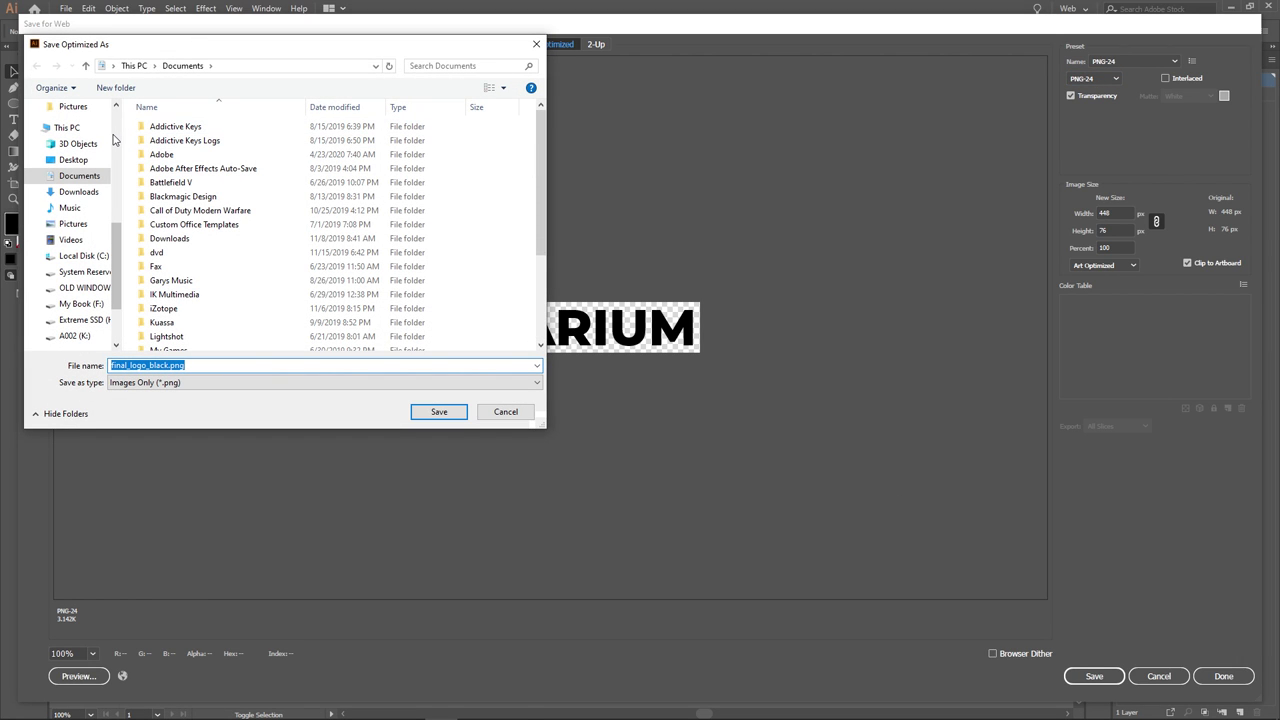
pyautogui.scroll(5, 113, 140)
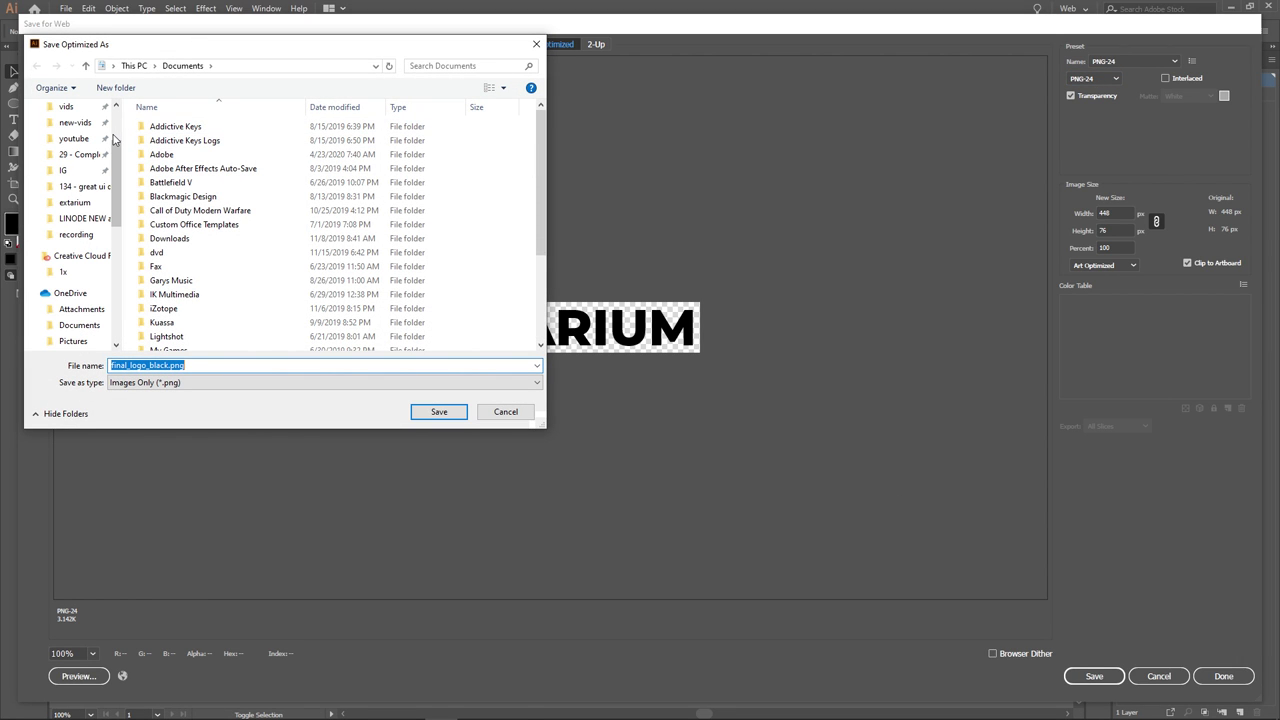
pyautogui.click(85, 205)
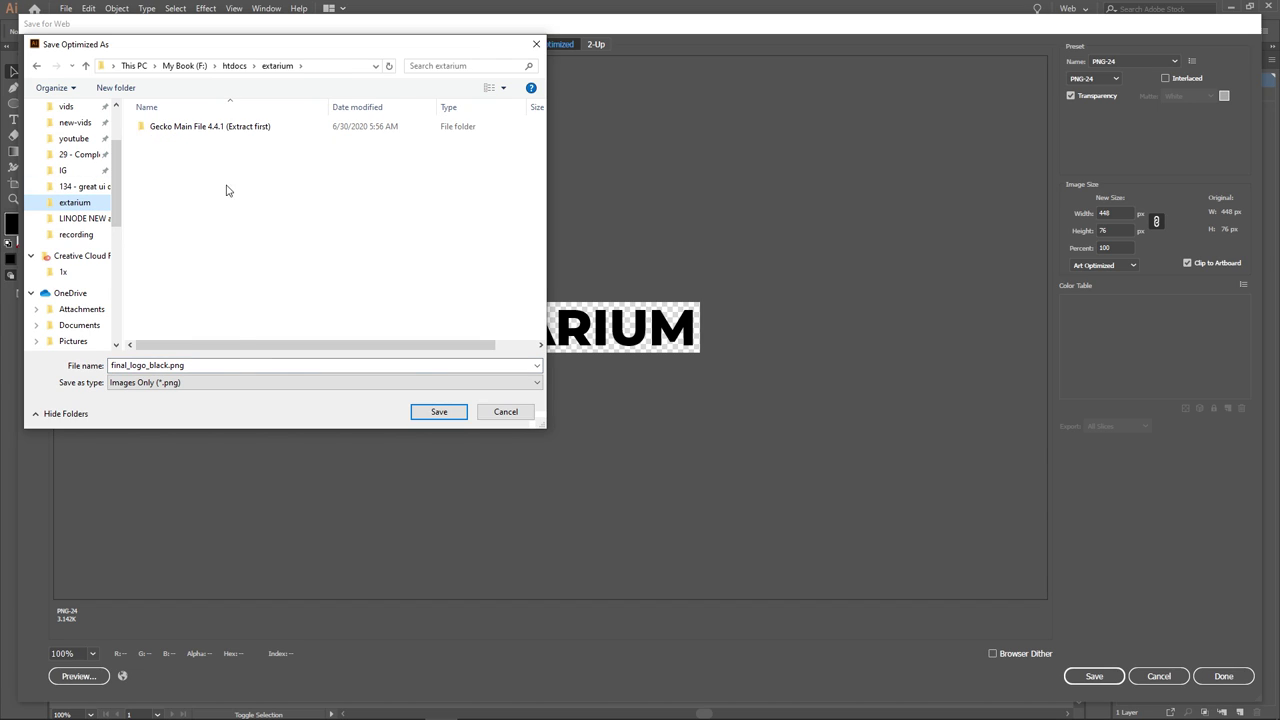
pyautogui.click(439, 418)
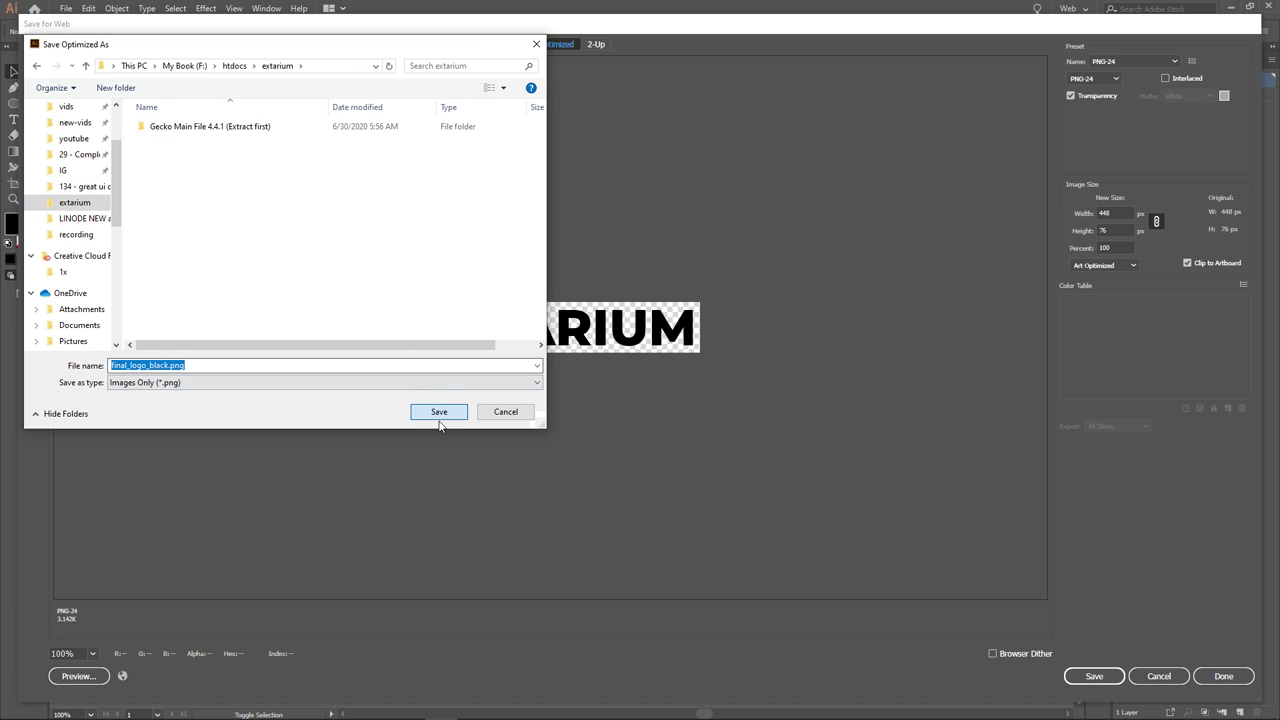
pyautogui.click(439, 418)
# - Upload final_logo_black.png to the theme editor's image library
pyautogui.click(1230, 8)
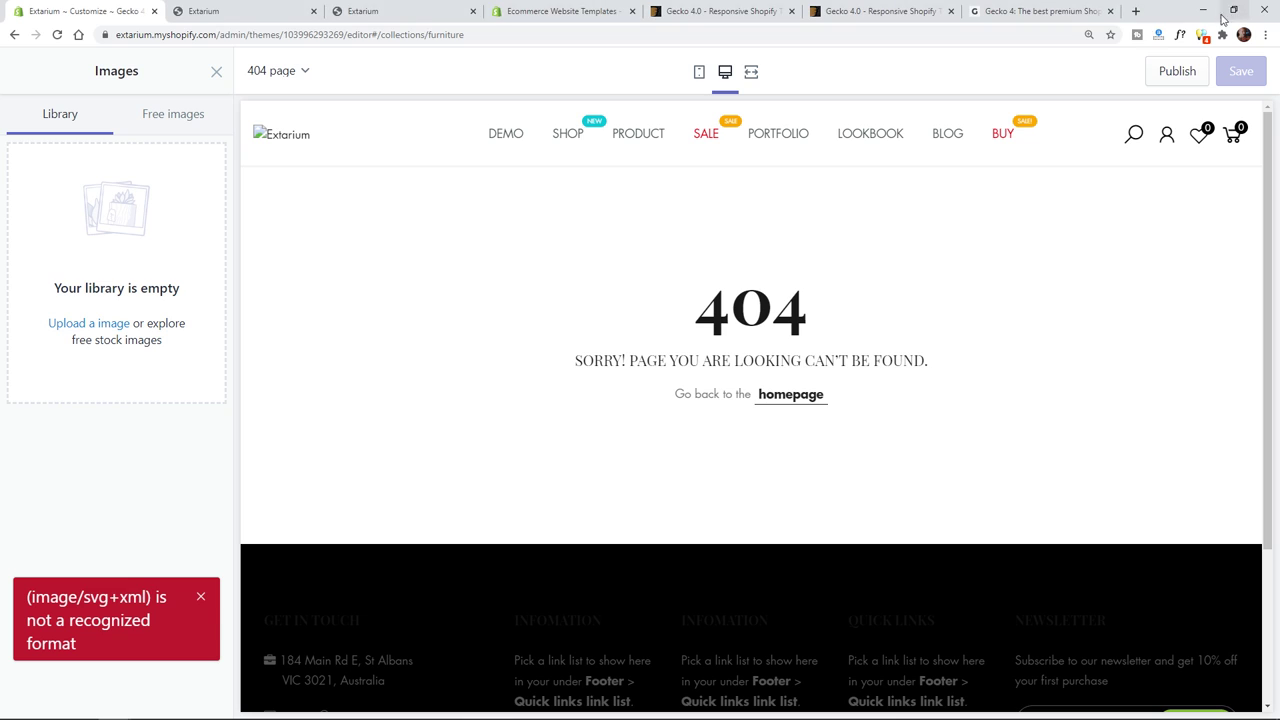
pyautogui.click(108, 323)
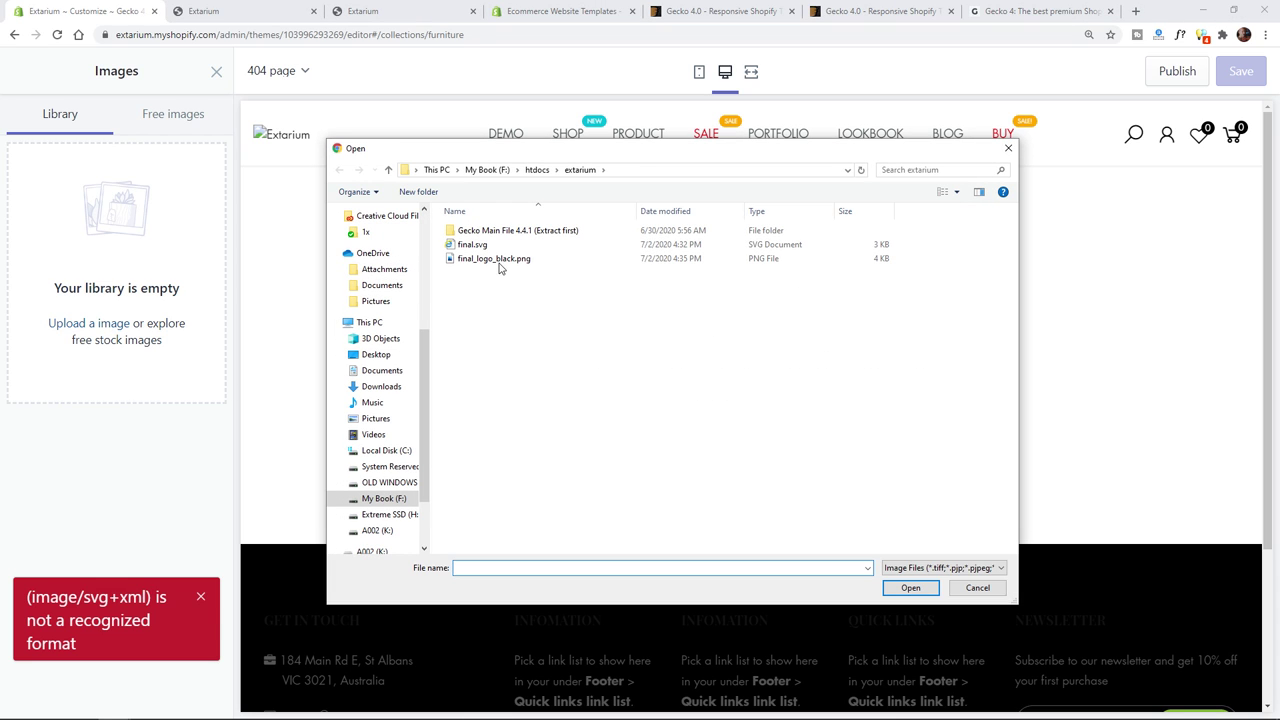
pyautogui.doubleClick(490, 258)
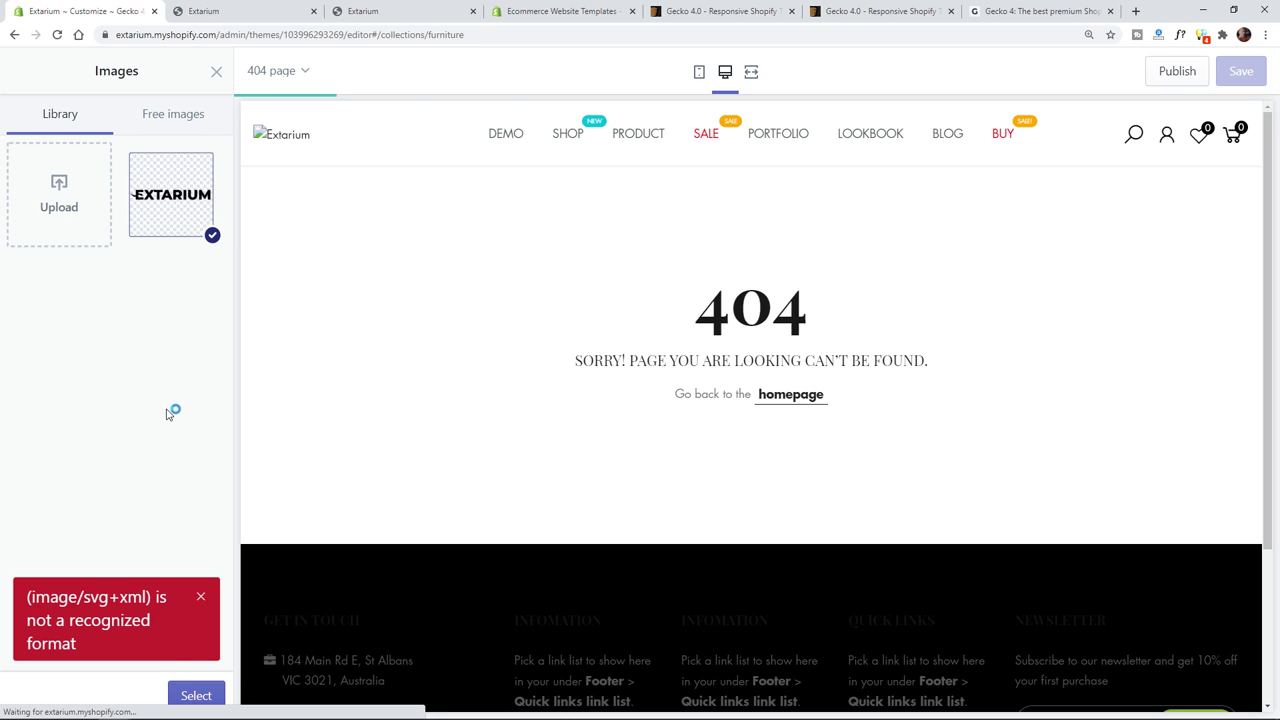
pyautogui.click(194, 693)
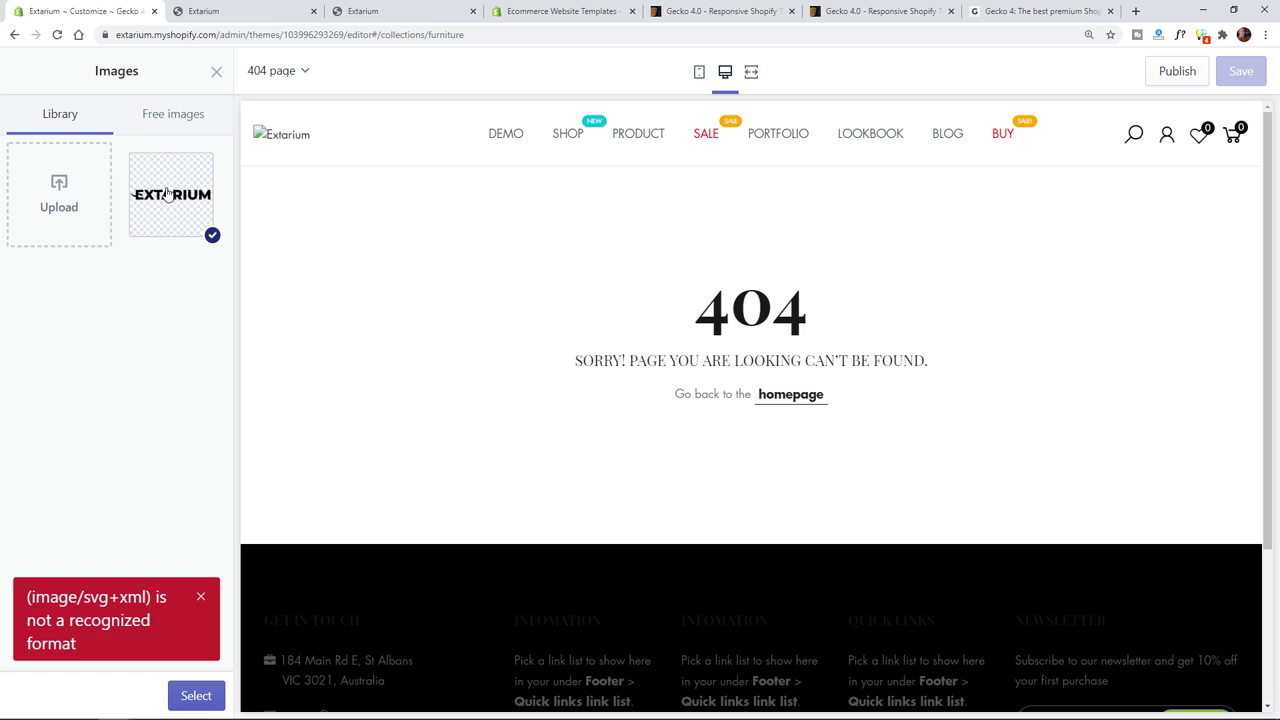
pyautogui.click(216, 74)
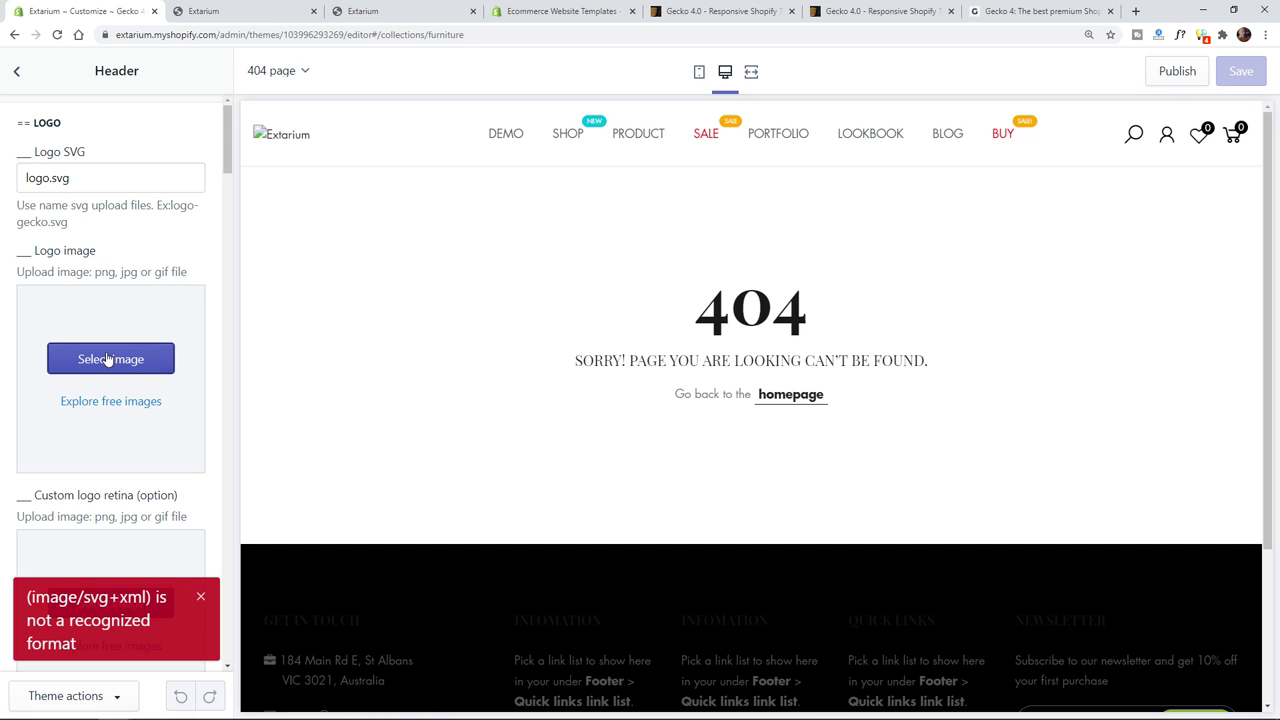
# - Choose the uploaded EXTARIUM image as the header's Logo image
pyautogui.click(108, 359)
pyautogui.click(171, 195)
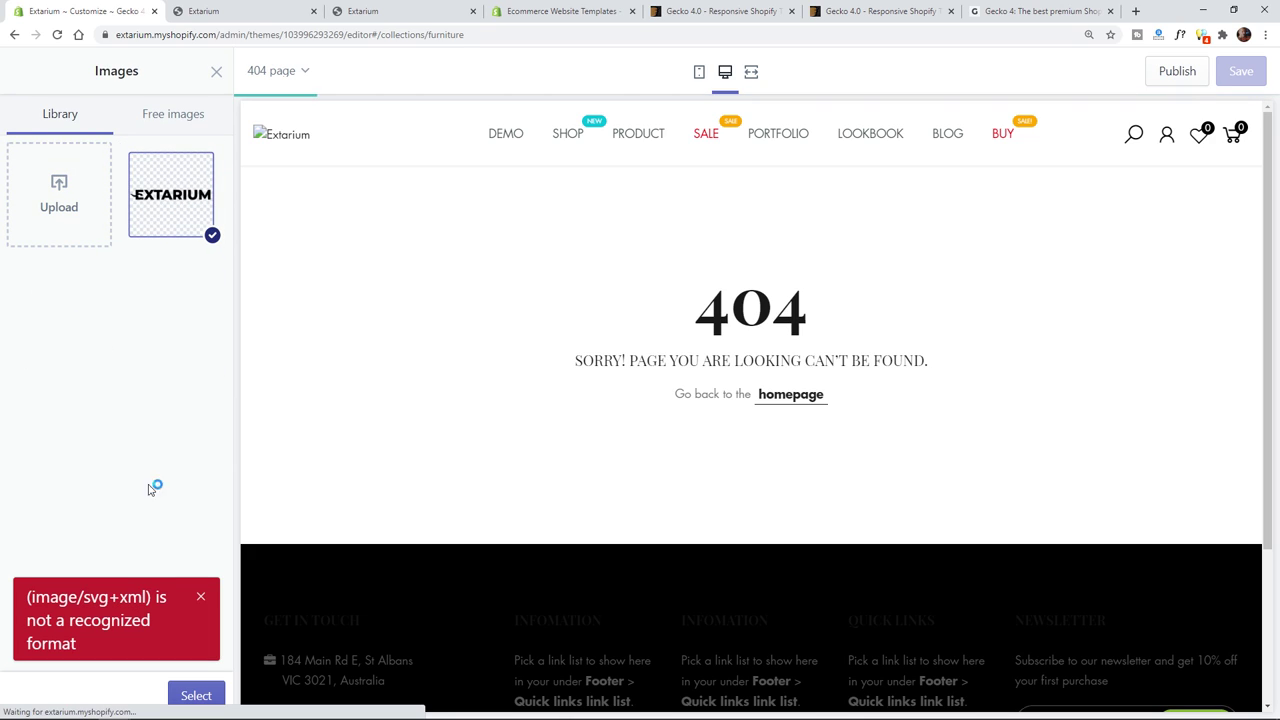
pyautogui.click(195, 700)
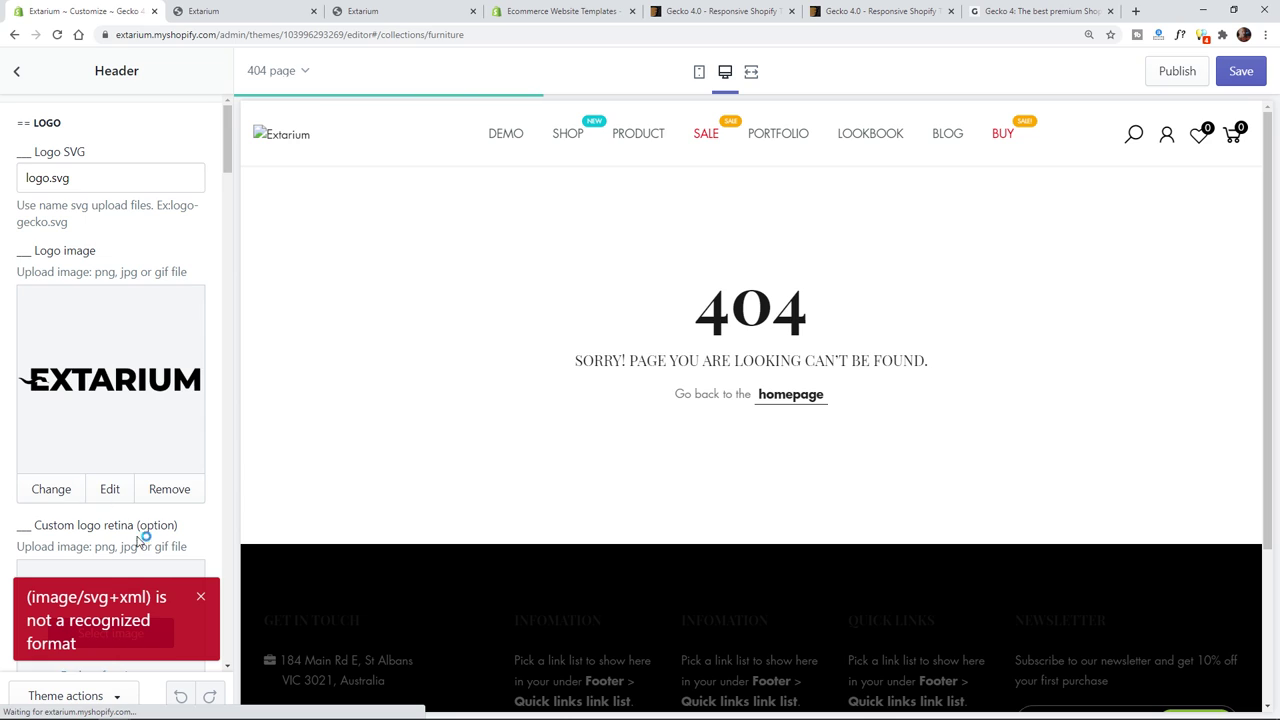
# - Dismiss the format error and replace the Logo SVG value logo.svg with logo-gecko.svg
pyautogui.click(200, 596)
pyautogui.scroll(-3, 184, 597)
pyautogui.scroll(-6, 184, 597)
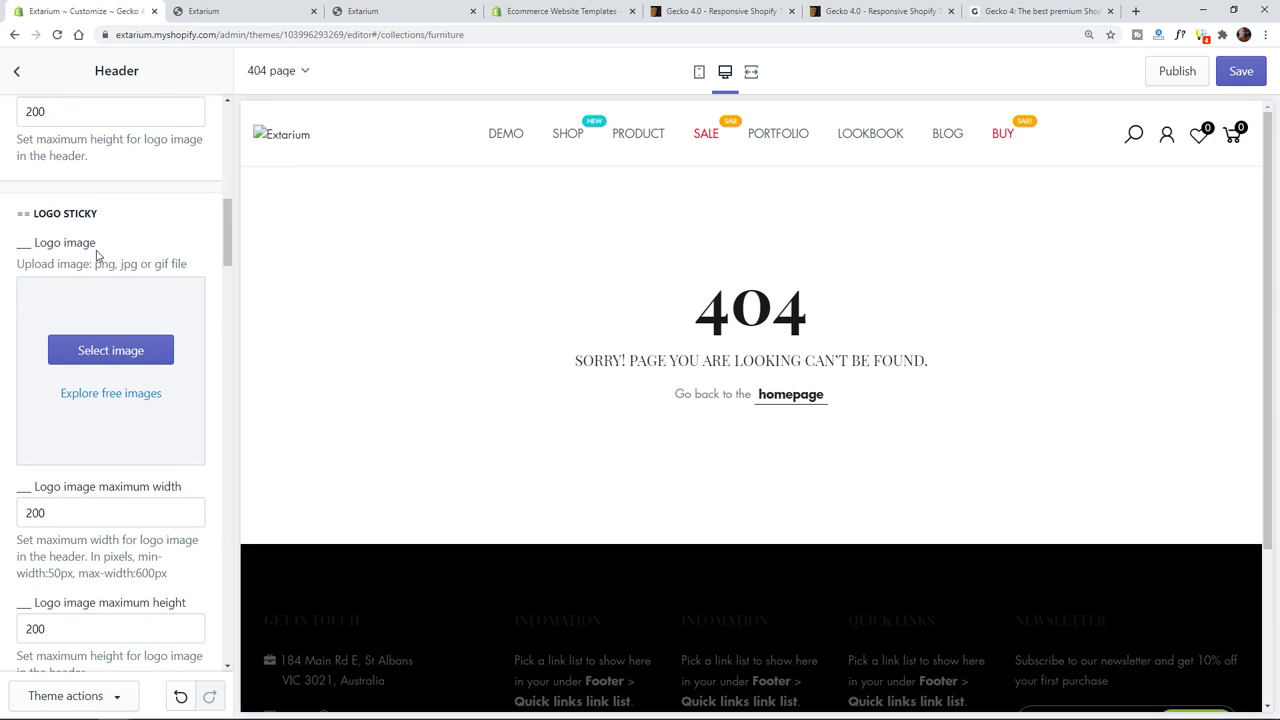
pyautogui.scroll(8, 149, 289)
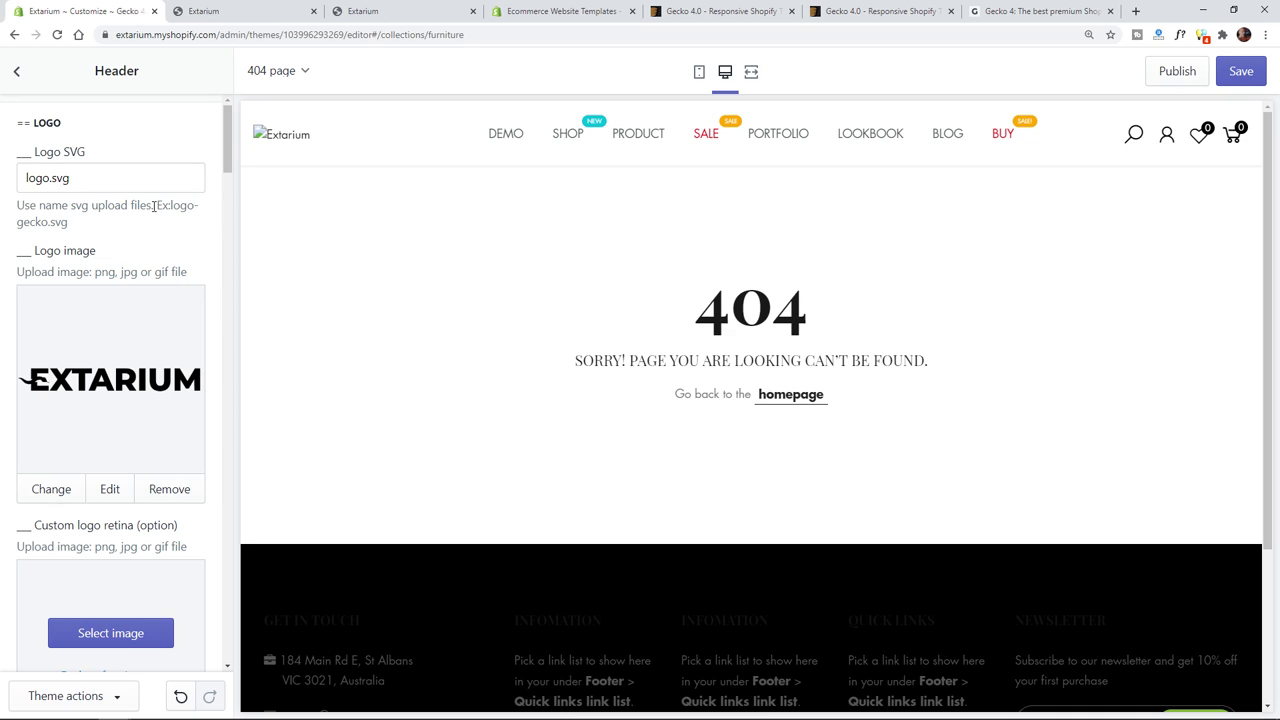
pyautogui.moveTo(170, 205); pyautogui.dragTo(161, 227)
pyautogui.hotkey('ctrl', 'c')
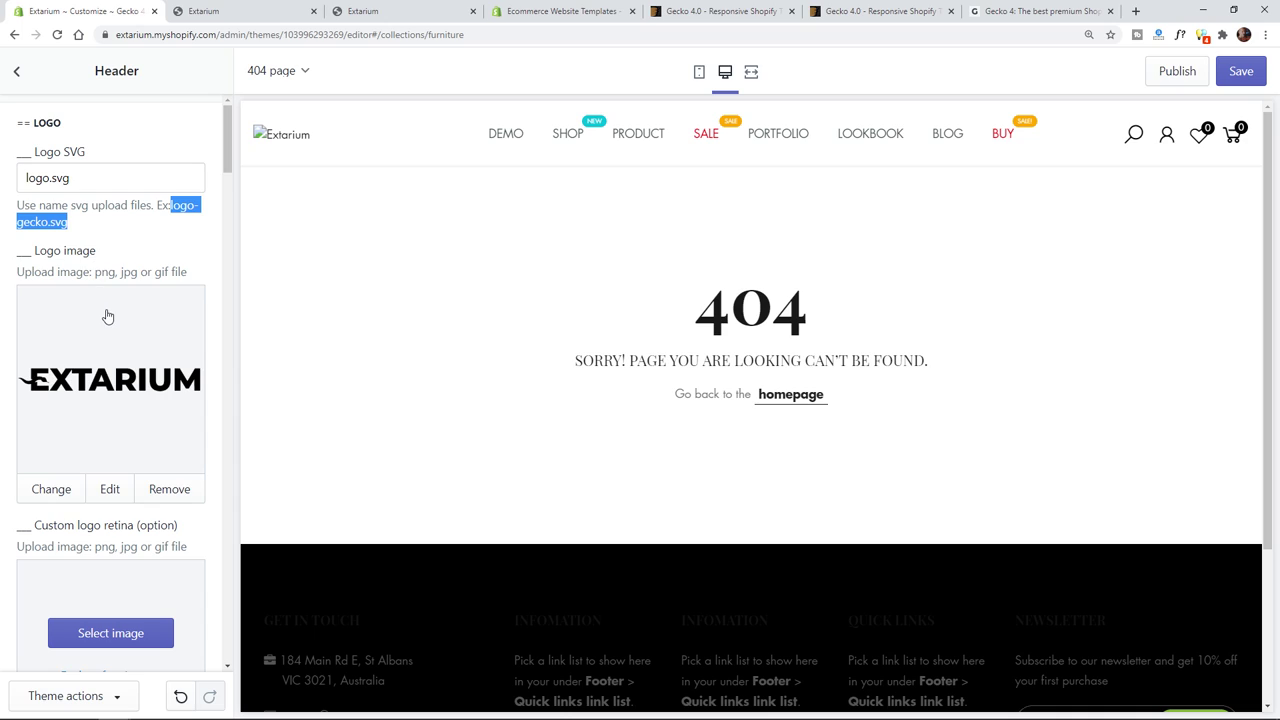
pyautogui.click(87, 175)
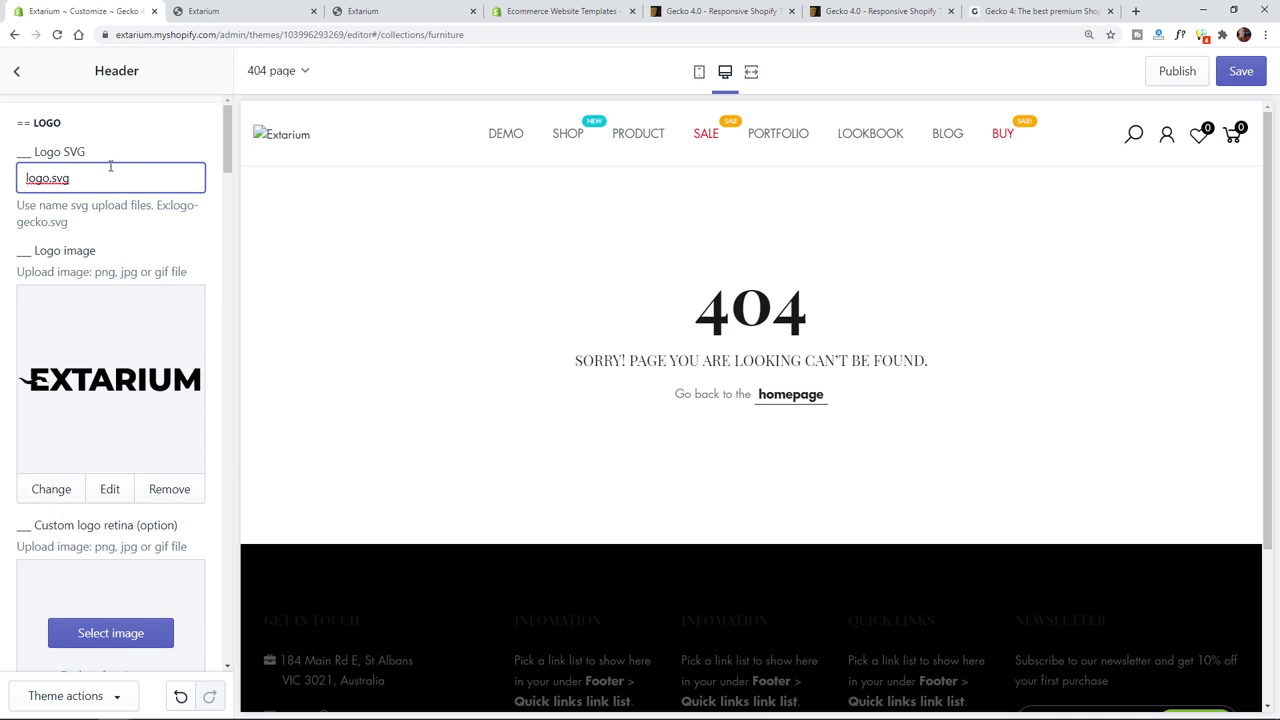
pyautogui.hotkey('ctrl', 'a')
pyautogui.hotkey('ctrl', 'v')
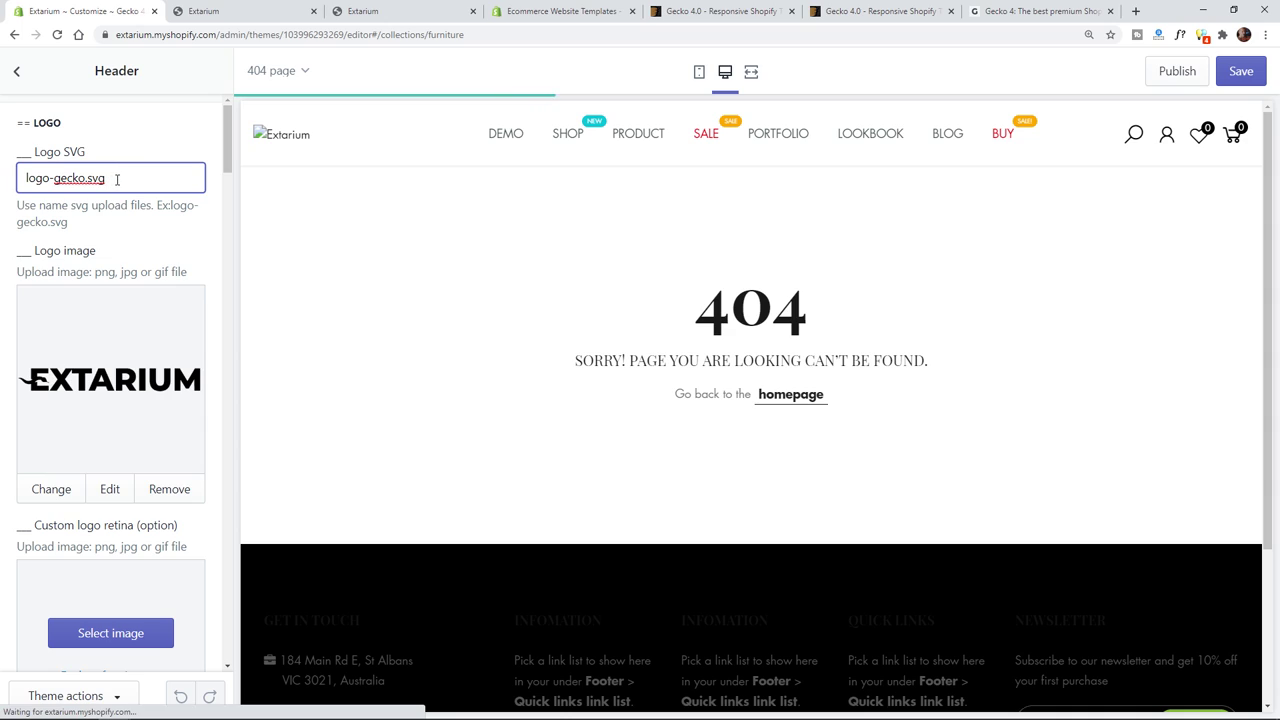
# - Change the Logo SVG value to final_logo_black.png and commit the edit
pyautogui.moveTo(115, 181); pyautogui.dragTo(26, 178)
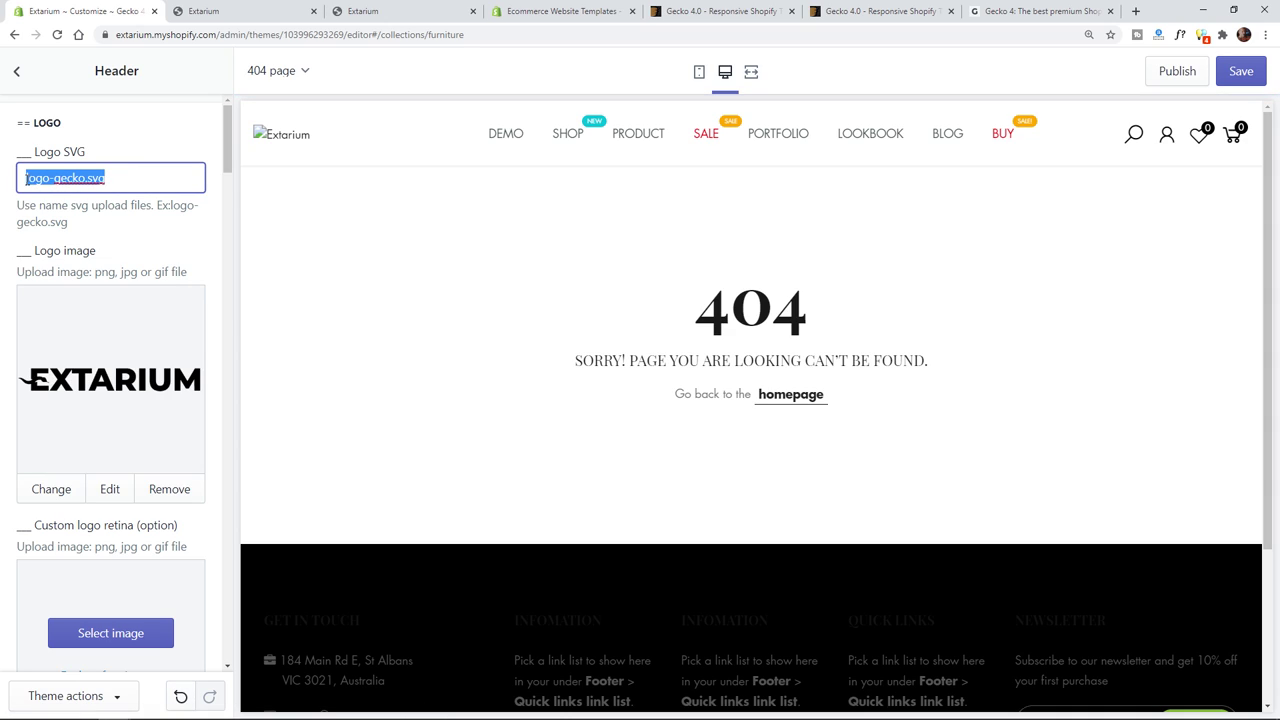
pyautogui.click(125, 178)
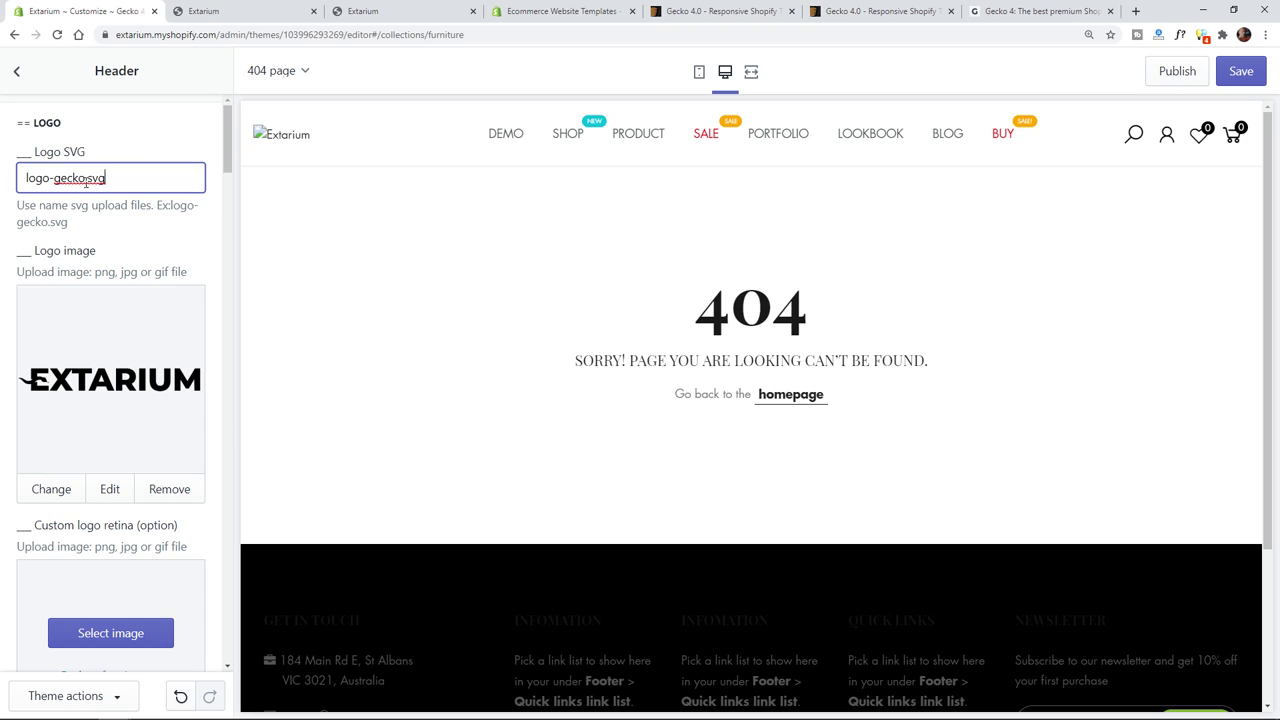
pyautogui.hotkey('ctrl', 'a')
pyautogui.write('final_logo_black.png')
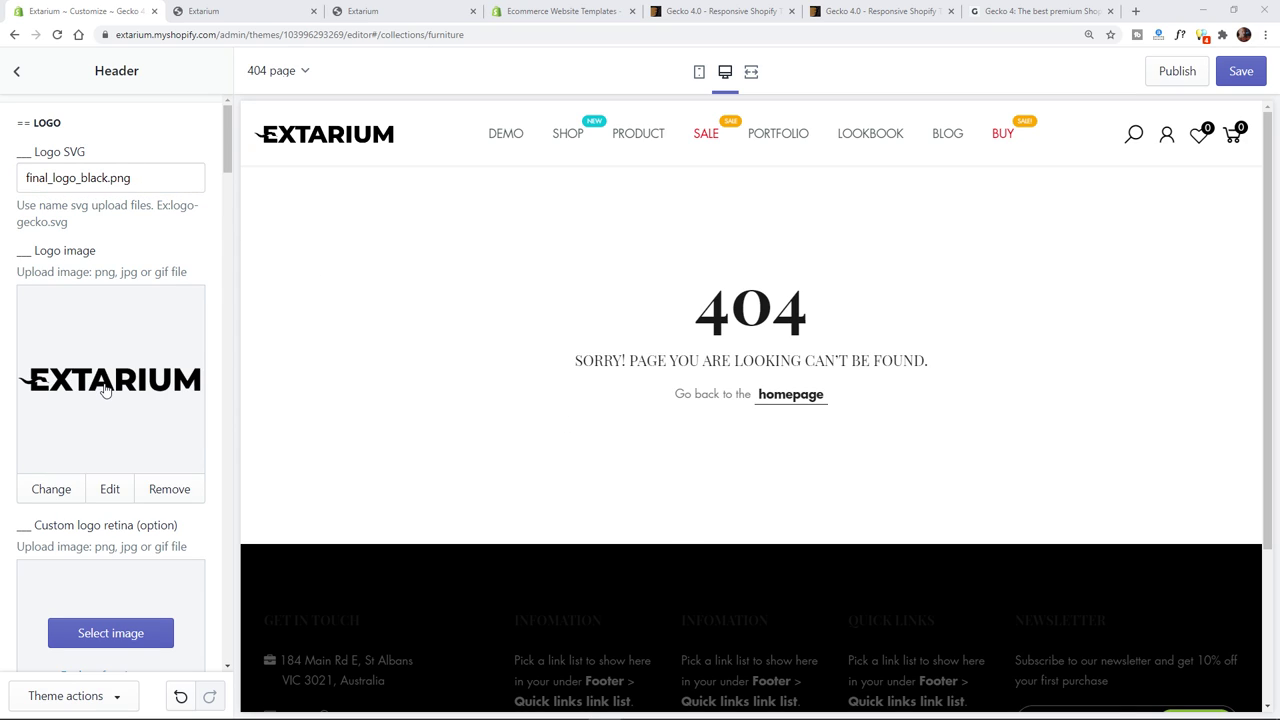
pyautogui.moveTo(143, 184); pyautogui.dragTo(26, 182)
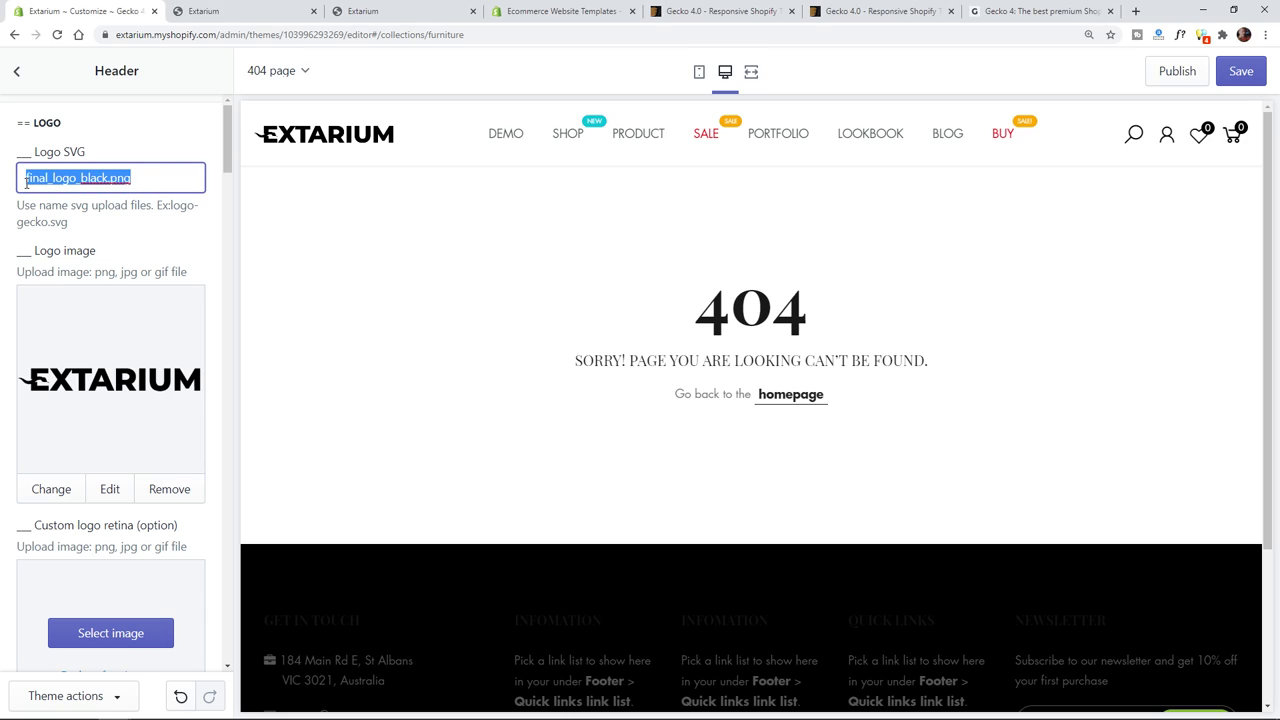
pyautogui.click(149, 176)
pyautogui.click(195, 240)
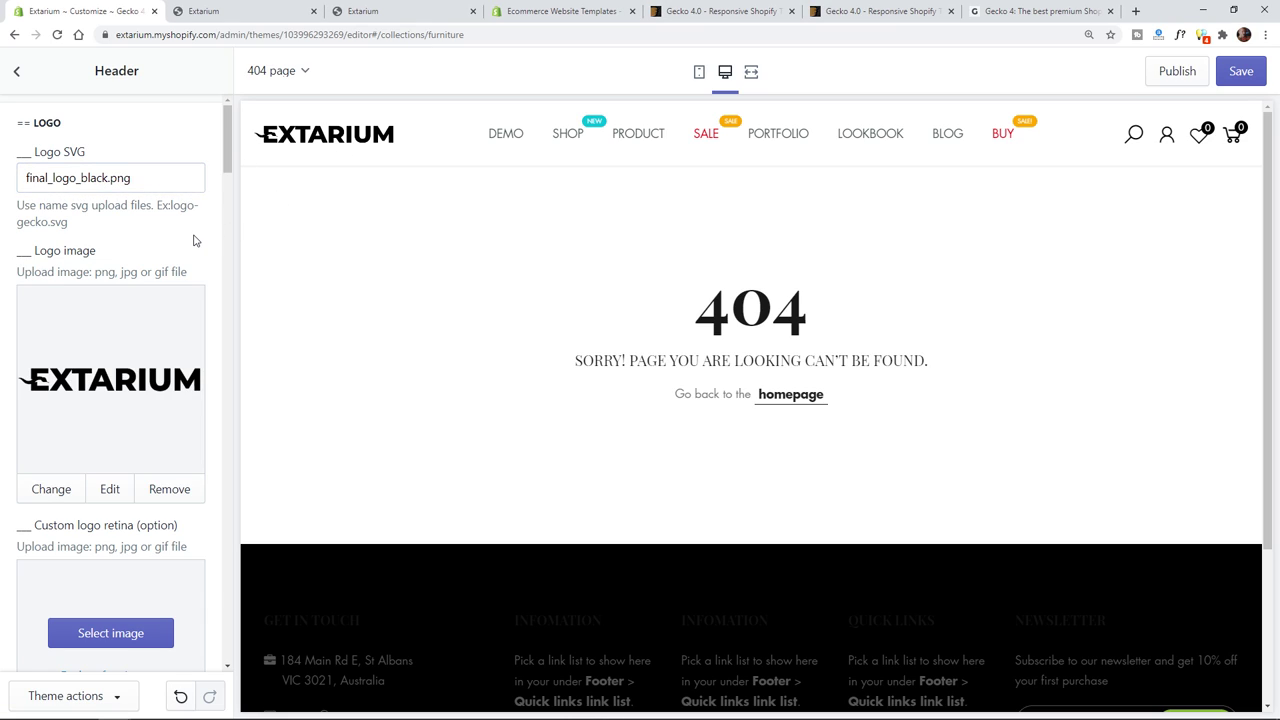